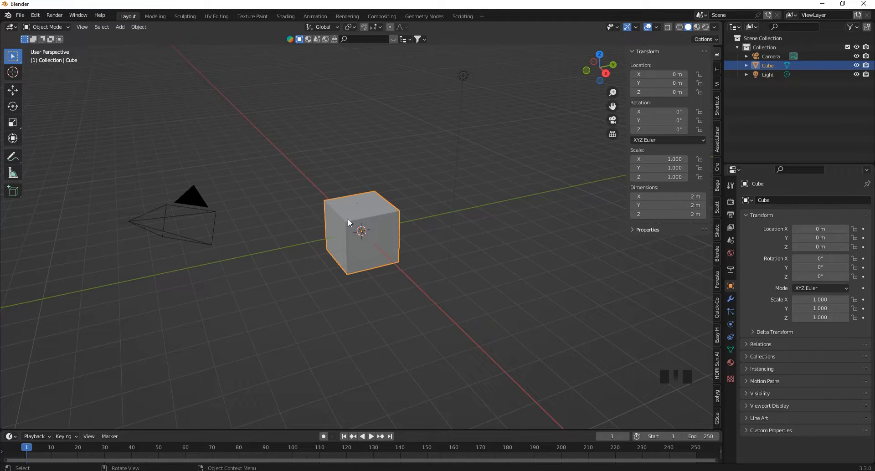
mouse_move(612, 70)
mouse_down()
mouse_move(633, 67)
mouse_move(613, 75)
mouse_up()
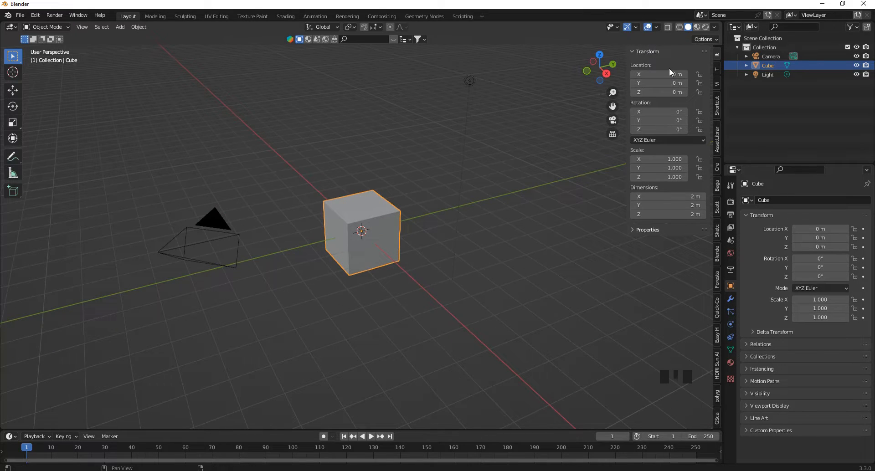
key(n)
key(n)
key(n)
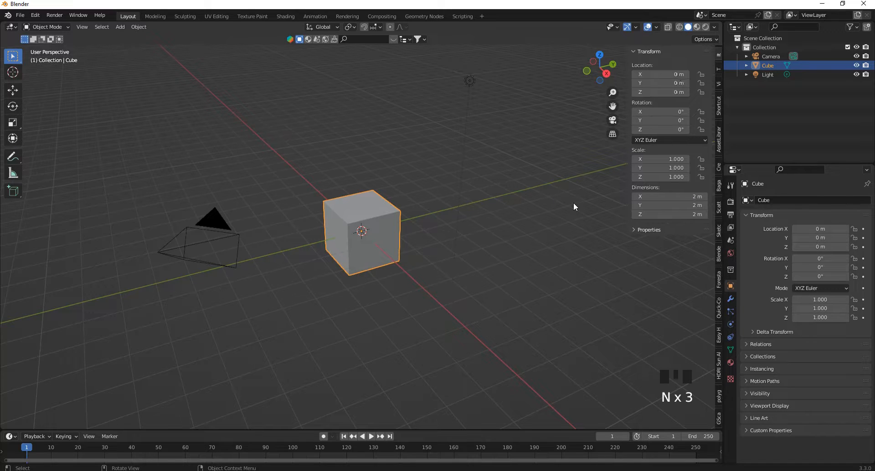
key(n)
key(n)
key(n)
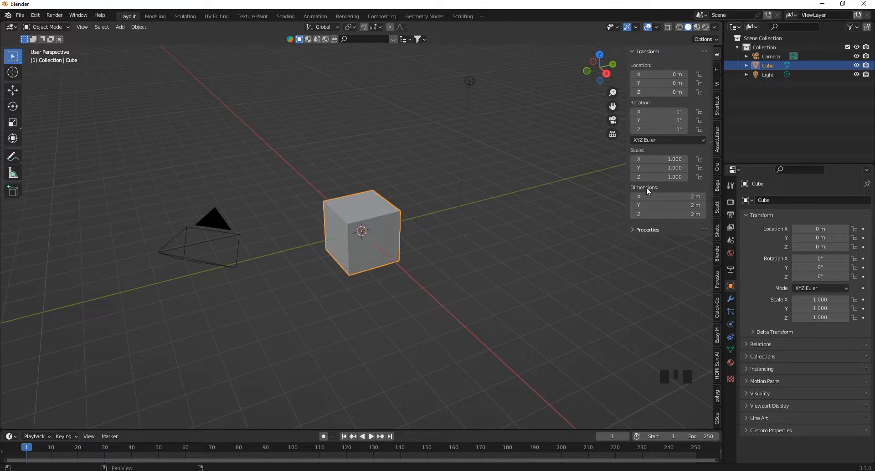
Set the cube's dimensions to 5 m in X, 5 m in Y and 3 m in Z.
click(686, 200)
text(5)
click(686, 205)
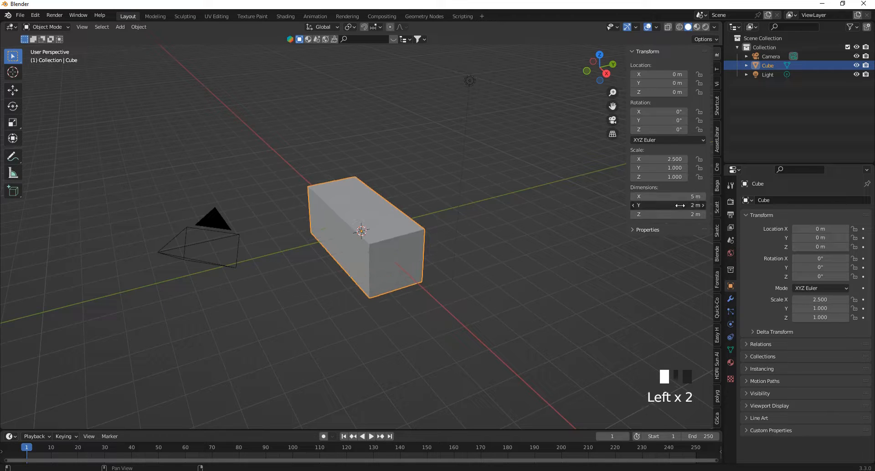
text(5)
key(Return)
click(689, 216)
text(3)
key(Return)
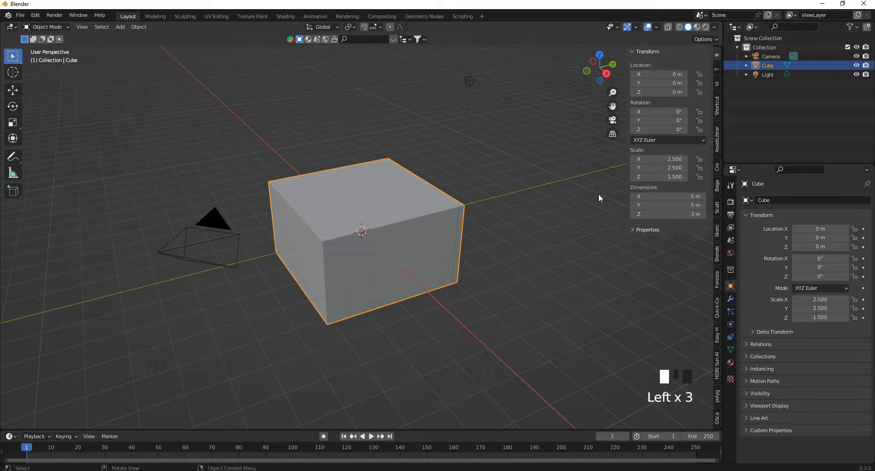
Set the box's Z location to 1.5 m so that it stands on the ground plane.
click(601, 56)
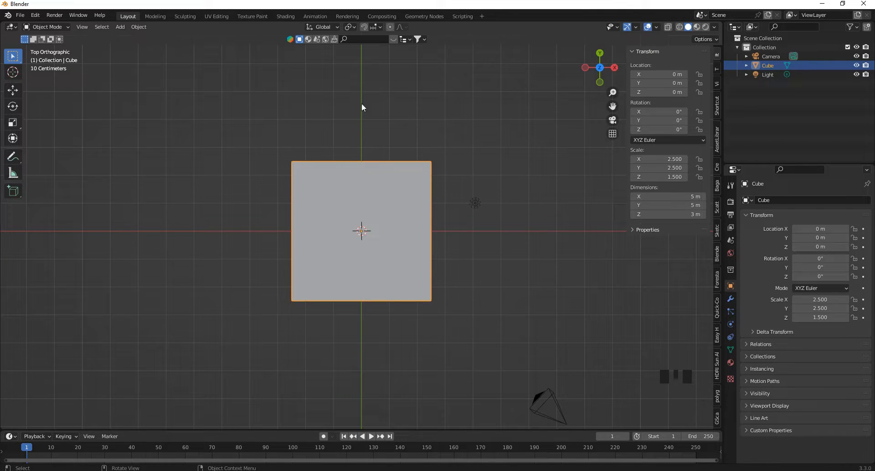
drag(593, 68, 611, 70)
double_click(649, 92)
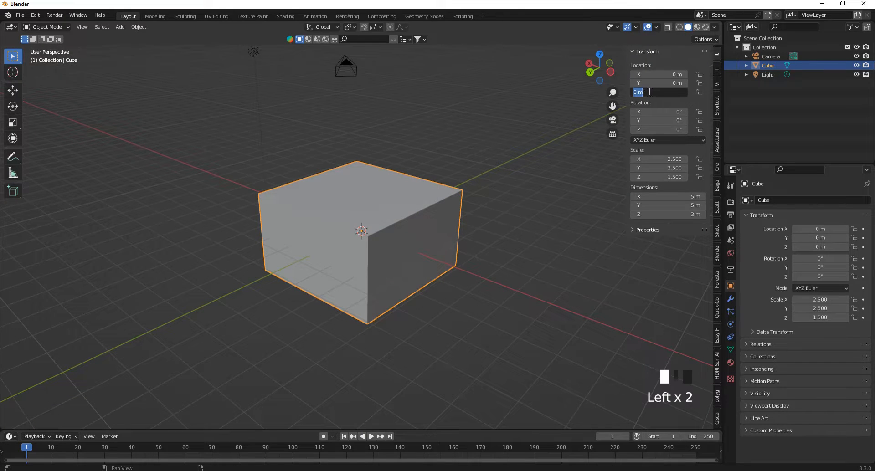
text(1.5)
key(Return)
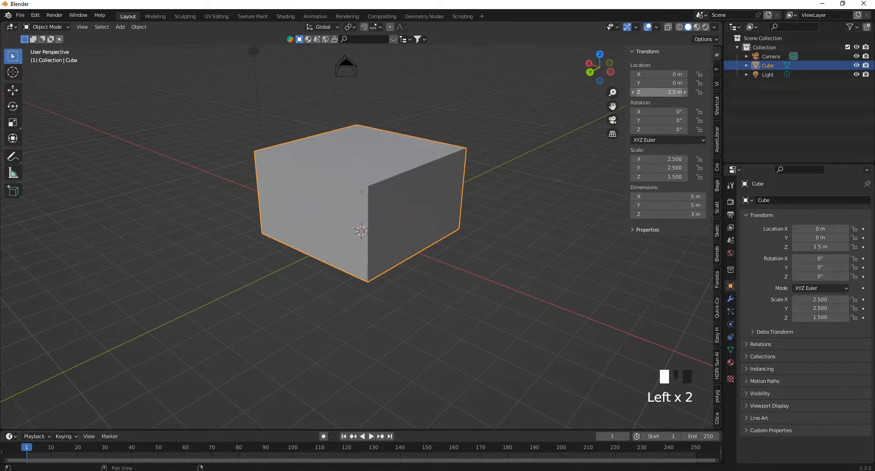
click(591, 72)
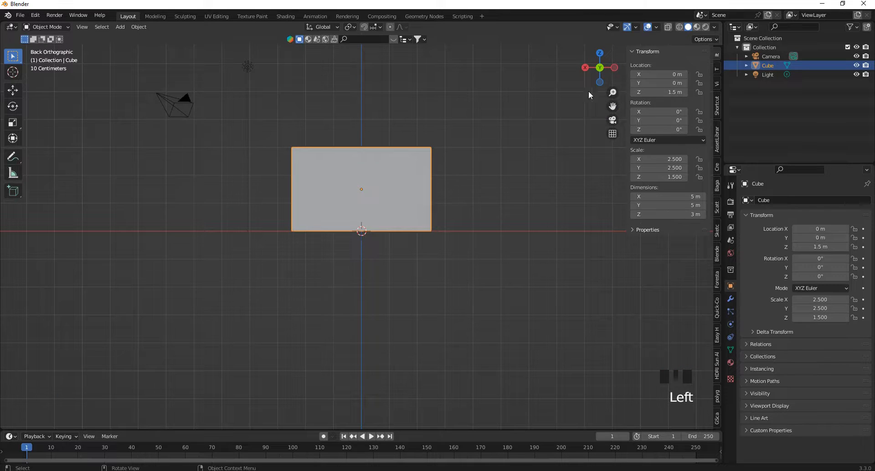
drag(595, 73, 38, 401)
click(605, 52)
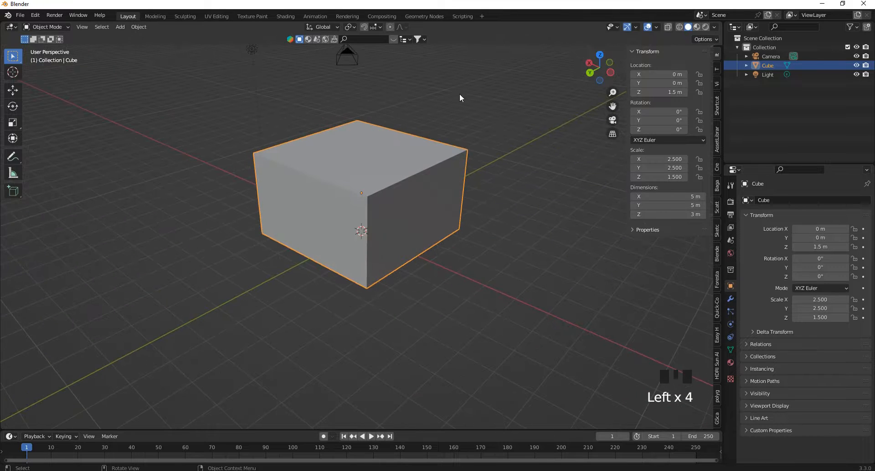
In face select mode, separate the box's positive-Y side face by selection into its own object and return to Object Mode.
key(Tab)
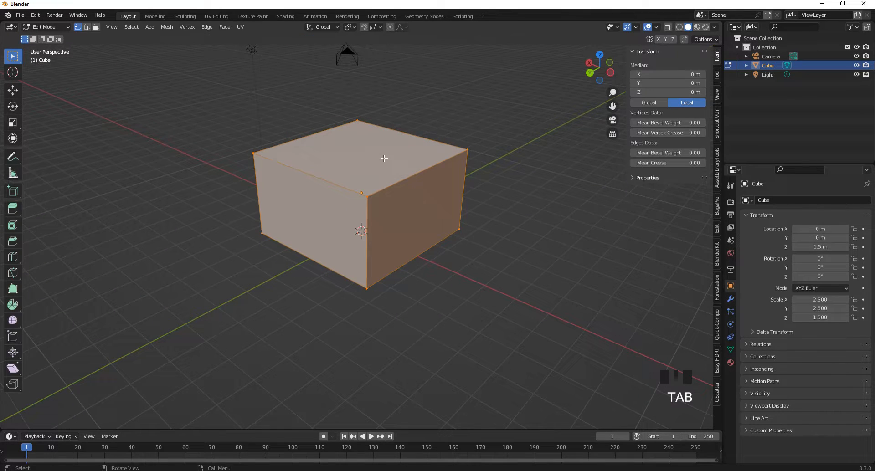
key(3)
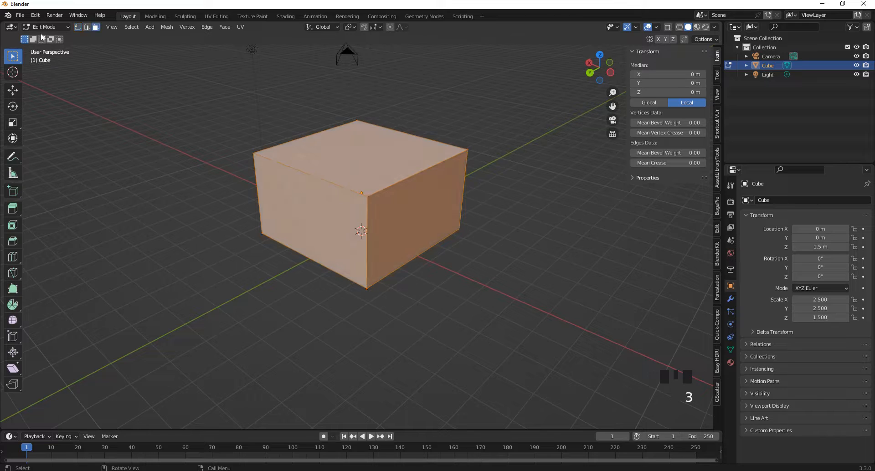
click(98, 29)
click(98, 29)
click(97, 30)
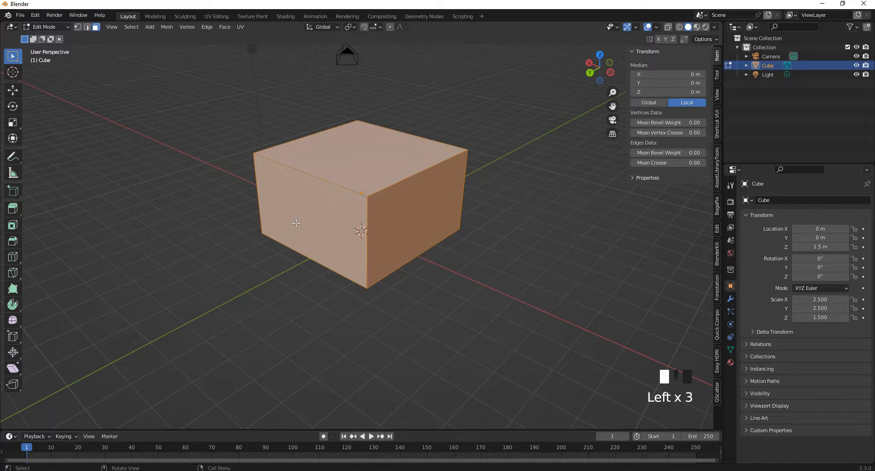
click(320, 226)
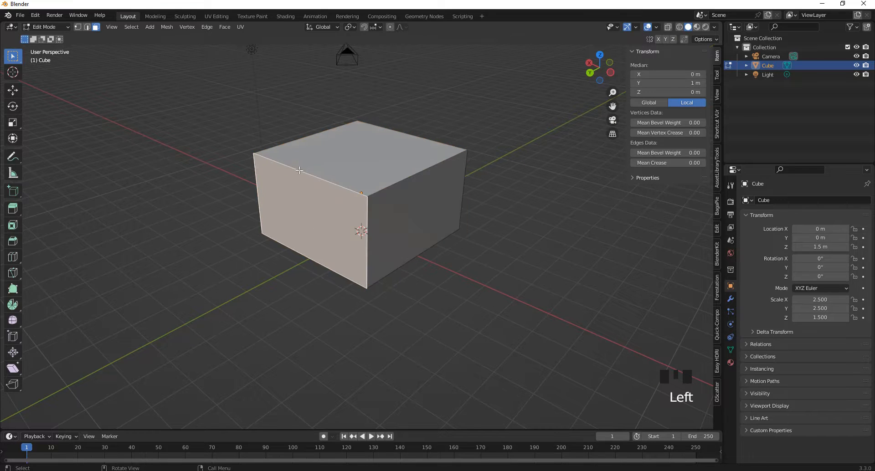
scroll(299, 170, up, 2)
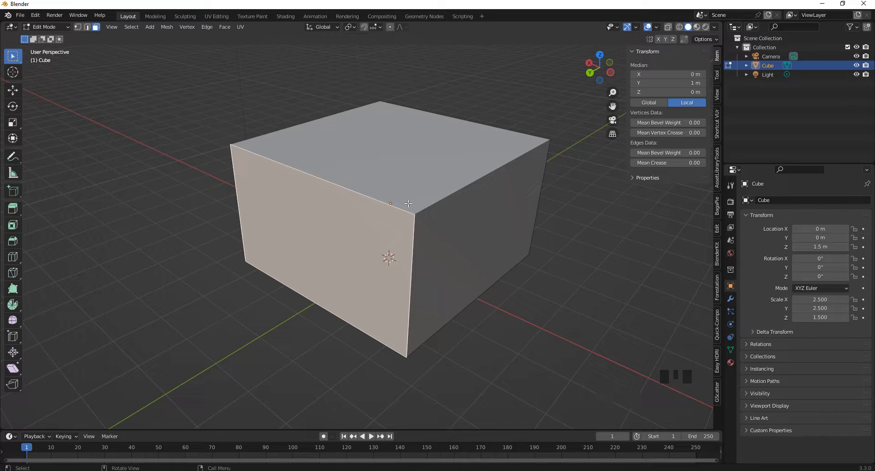
key(p)
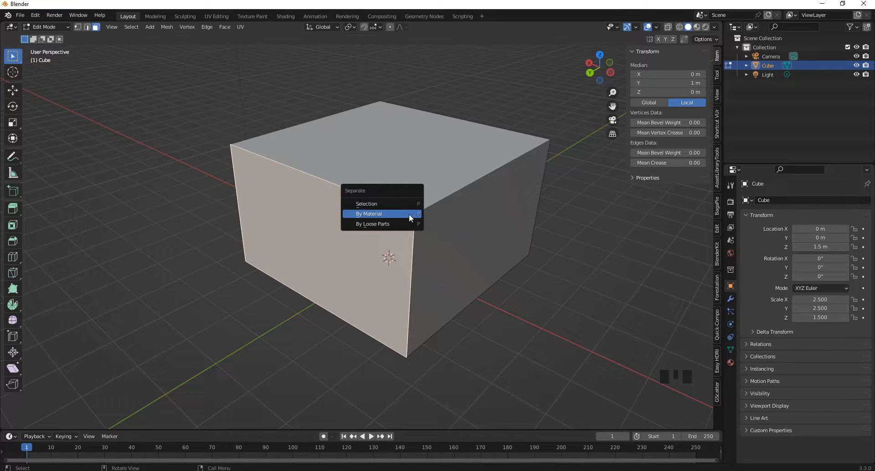
click(383, 206)
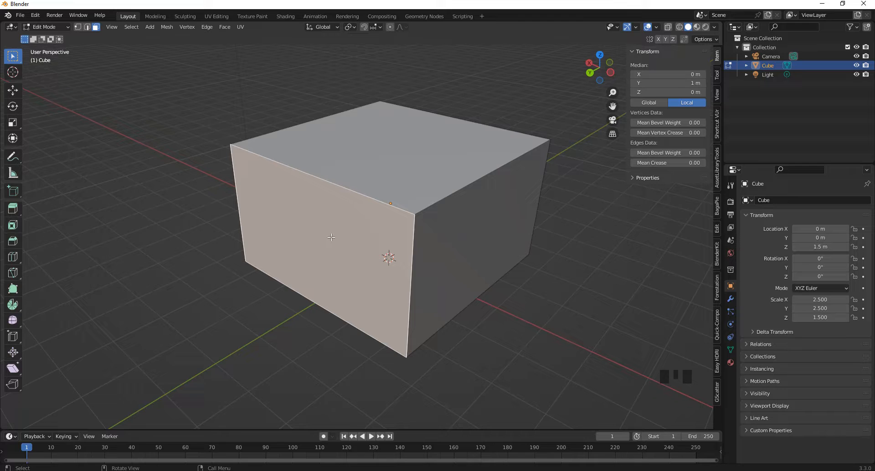
key(p)
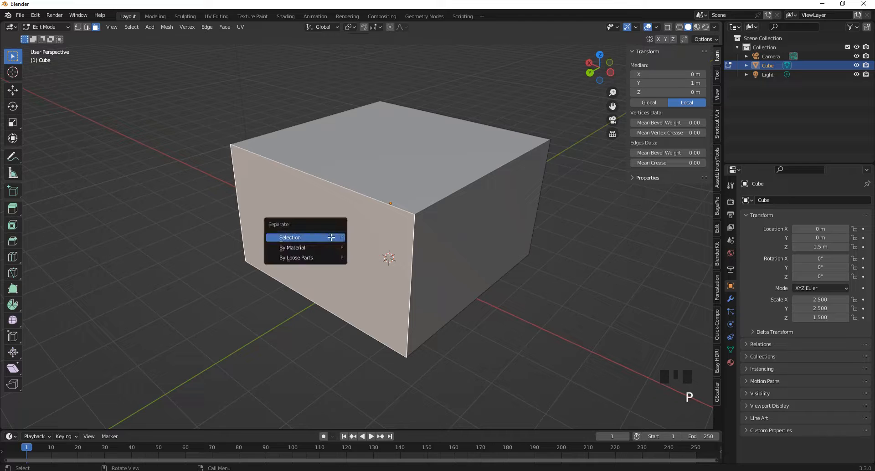
click(290, 238)
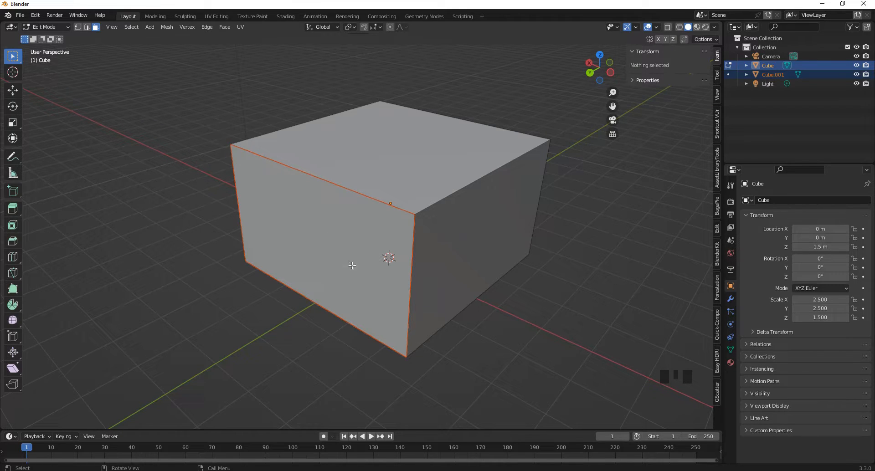
key(Tab)
Select the remaining five-sided box and hide it, leaving only the separated wall face in view.
click(338, 246)
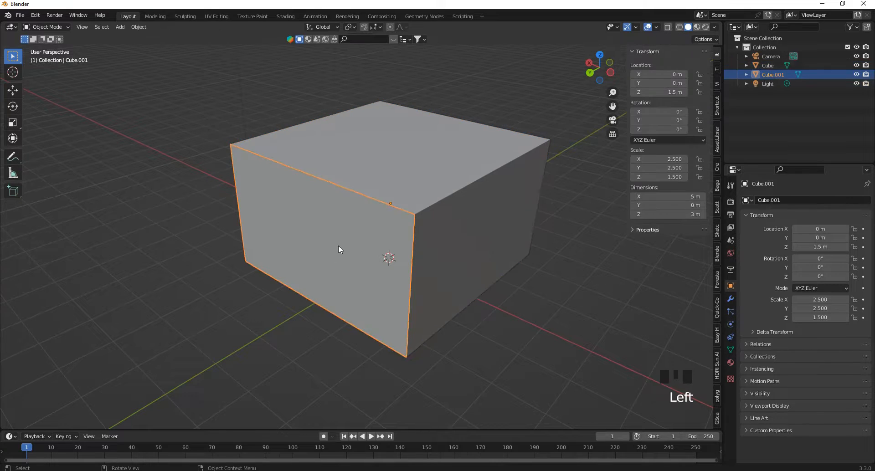
click(370, 243)
click(367, 250)
click(486, 170)
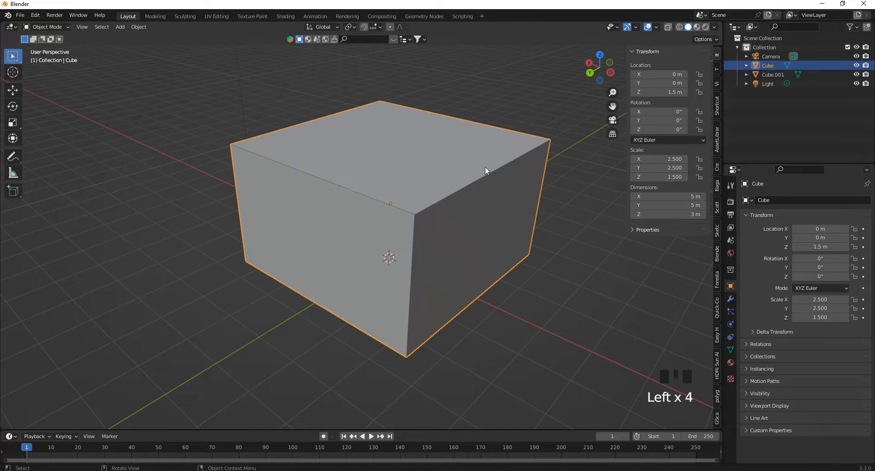
key(h)
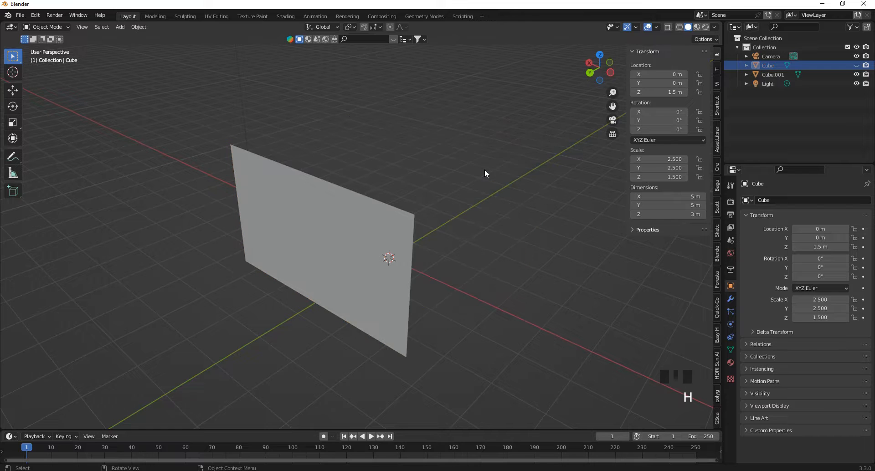
Set the separated wall's origin to its geometry.
drag(590, 73, 456, 82)
click(318, 201)
scroll(269, 110, up, 2)
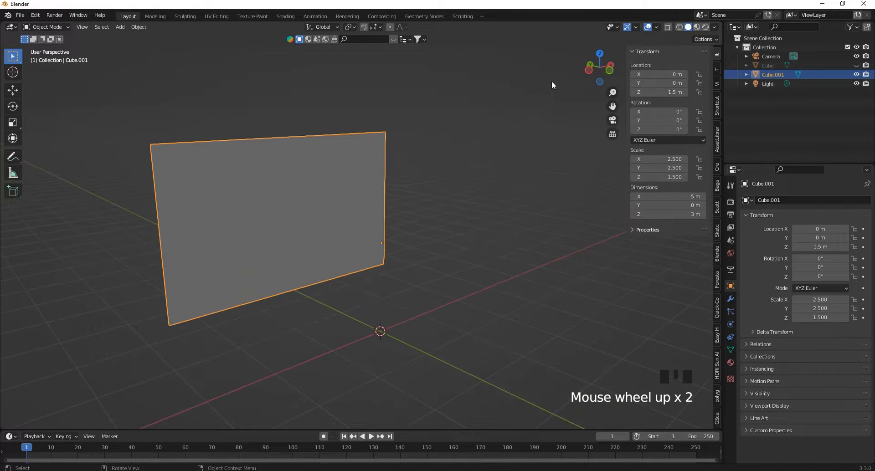
drag(593, 73, 698, 103)
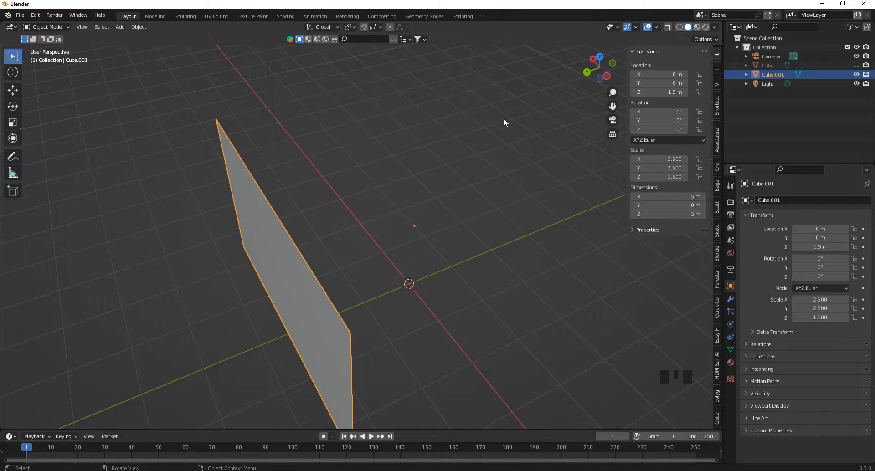
drag(593, 70, 547, 98)
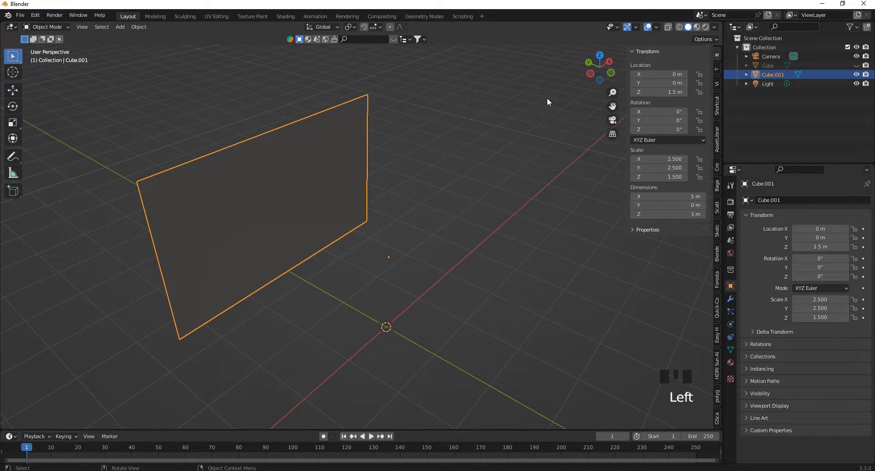
right_click(272, 183)
mouse_move(277, 220)
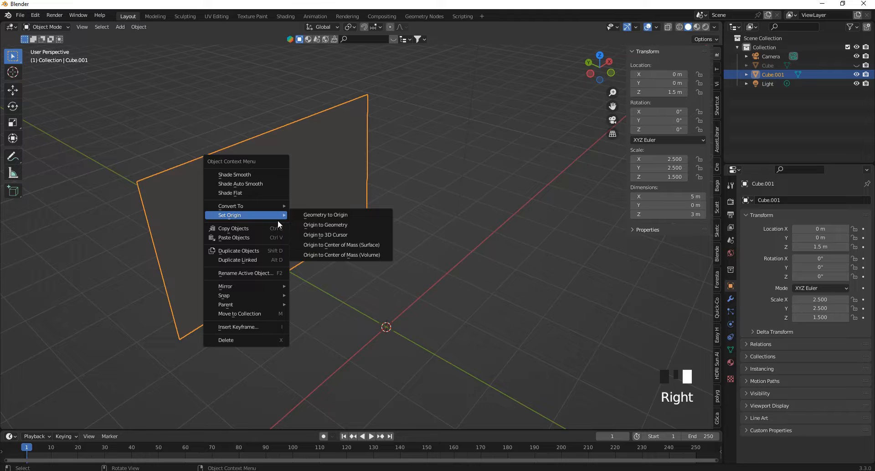
click(341, 225)
drag(578, 78, 420, 138)
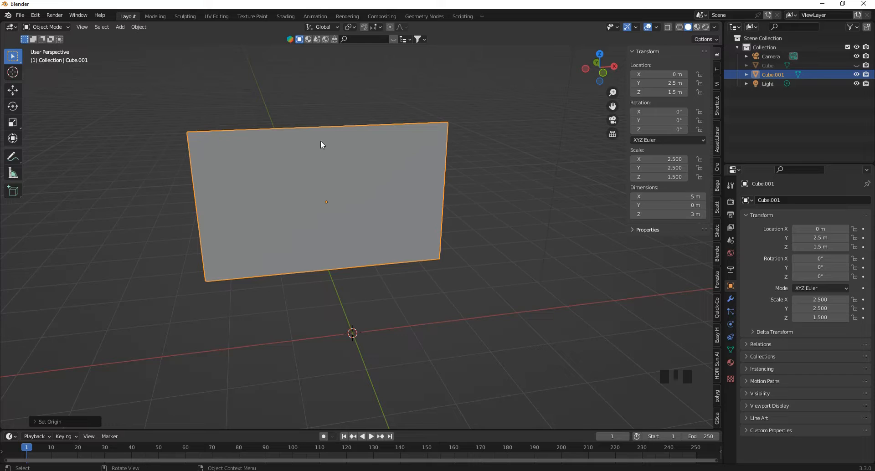
In Edit Mode, add one vertical loop cut through the exact middle of the wall.
key(Tab)
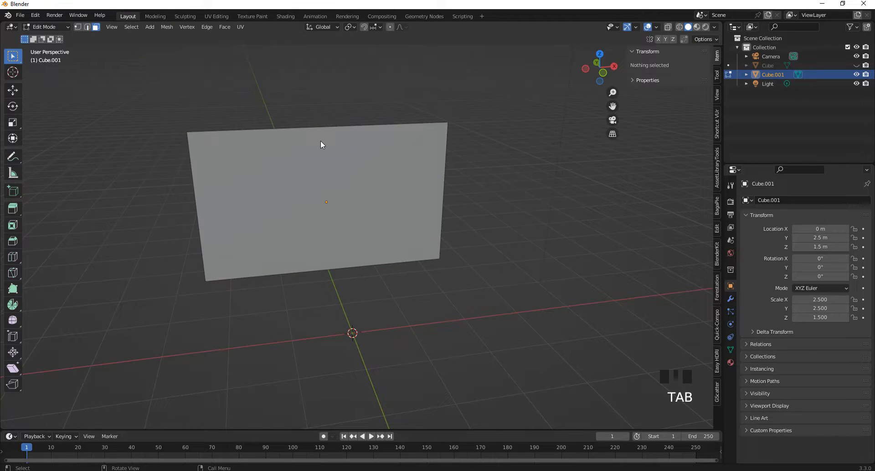
scroll(315, 130, up, 1)
key(ctrl+r)
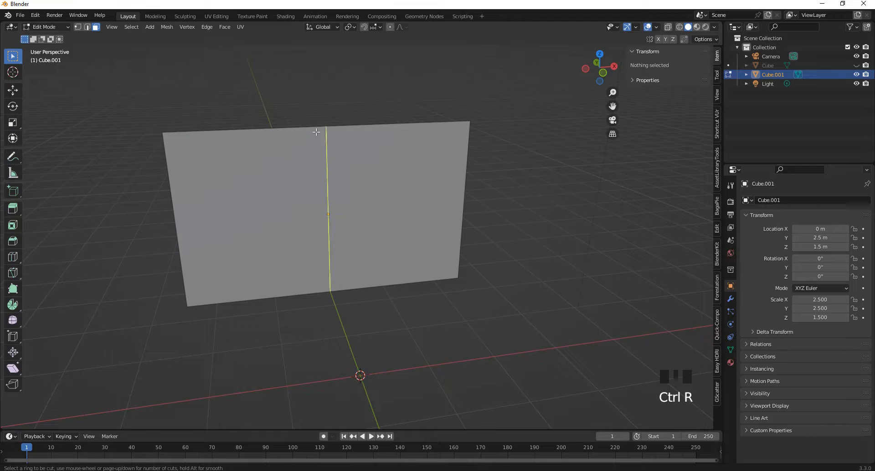
click(328, 136)
click(329, 135)
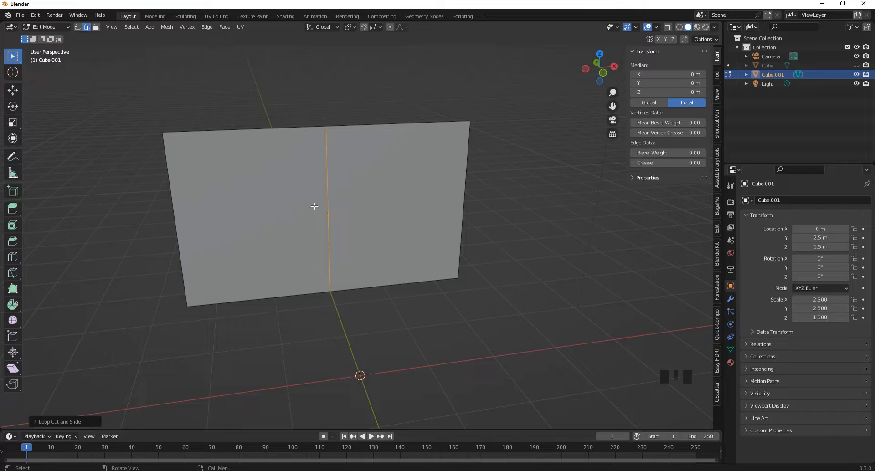
Delete the face of the wall's positive-X half and return to Object Mode.
click(96, 27)
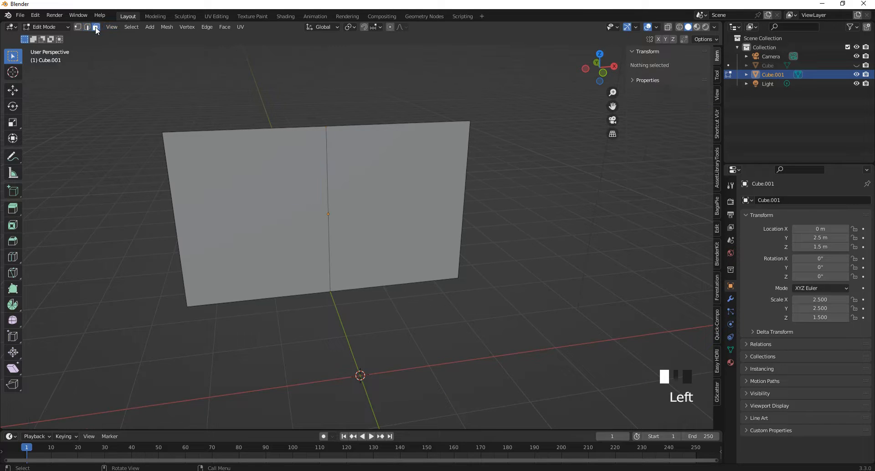
click(381, 178)
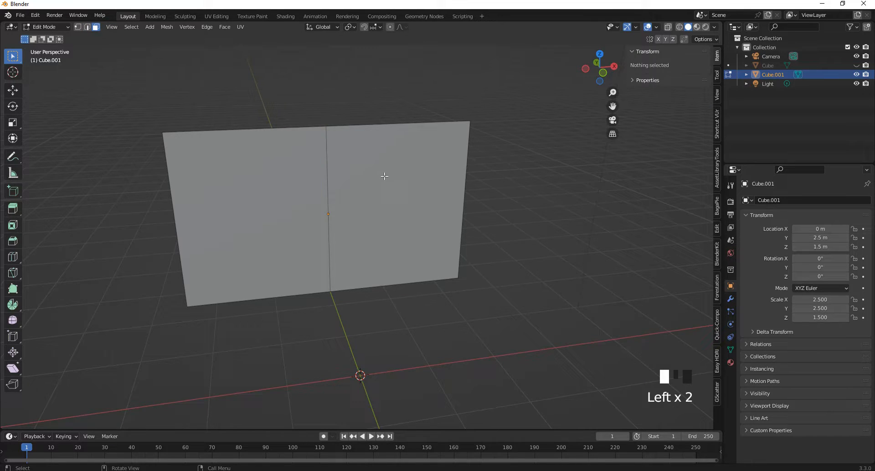
click(407, 169)
key(x)
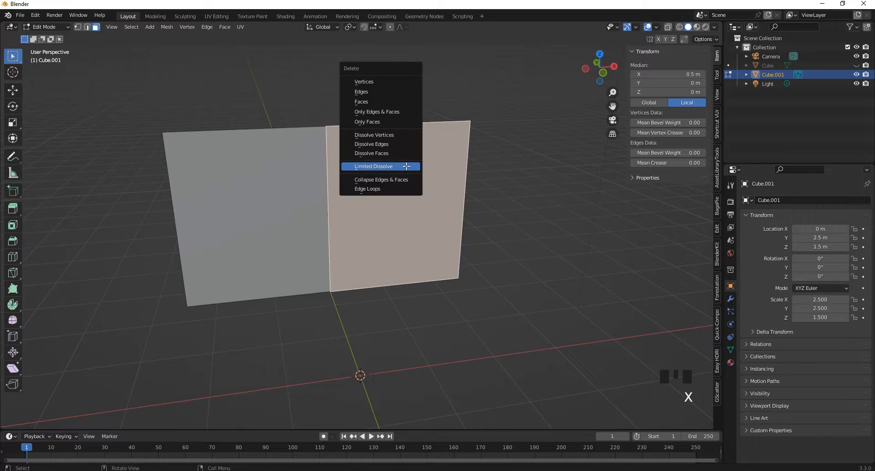
click(360, 102)
mouse_move(591, 61)
mouse_down()
mouse_move(606, 50)
mouse_move(608, 59)
mouse_up()
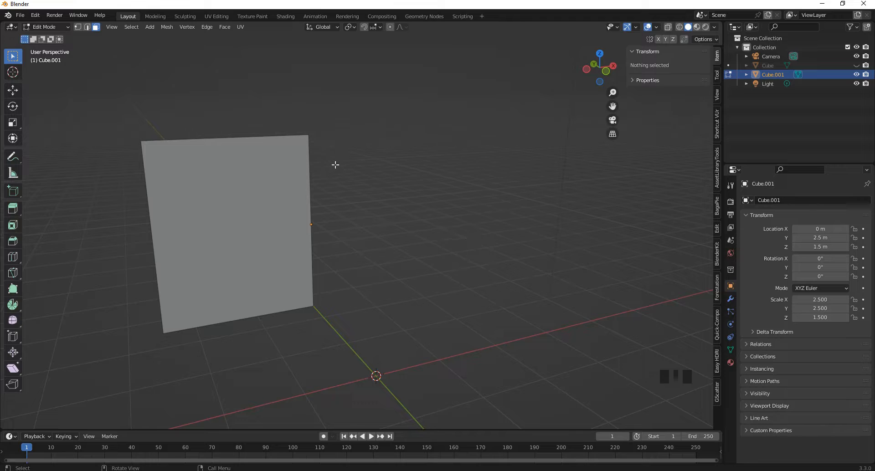
key(Tab)
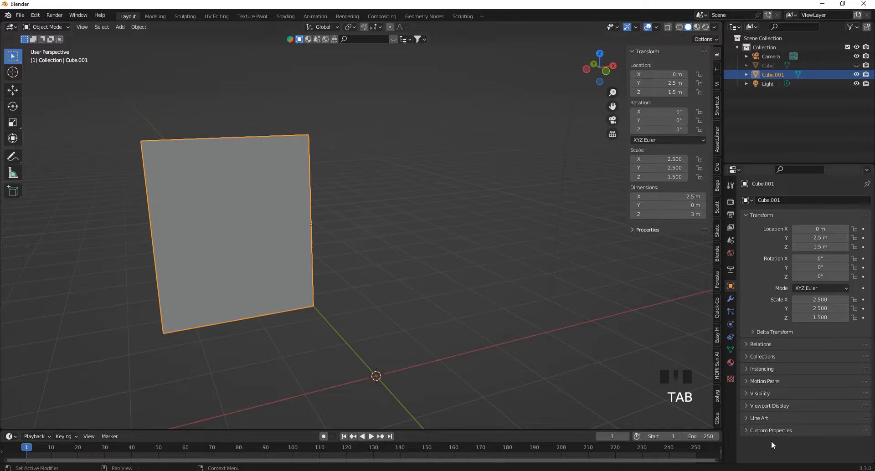
Add a Mirror modifier on the X axis to the half wall.
click(730, 299)
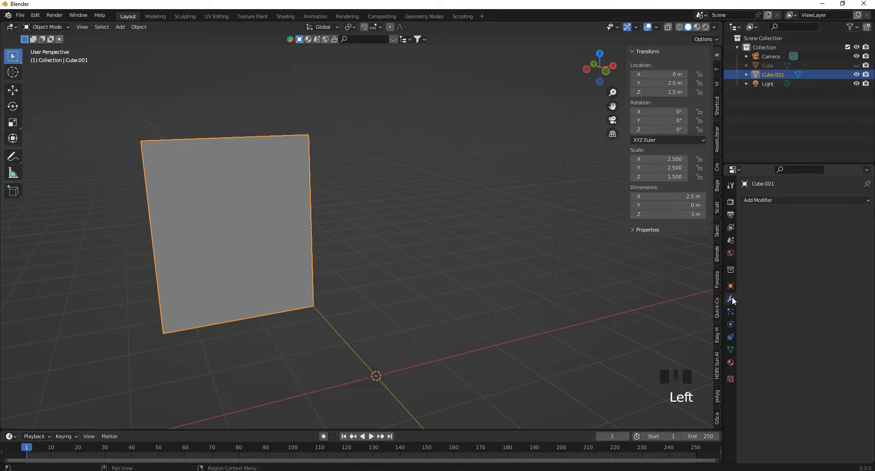
click(771, 203)
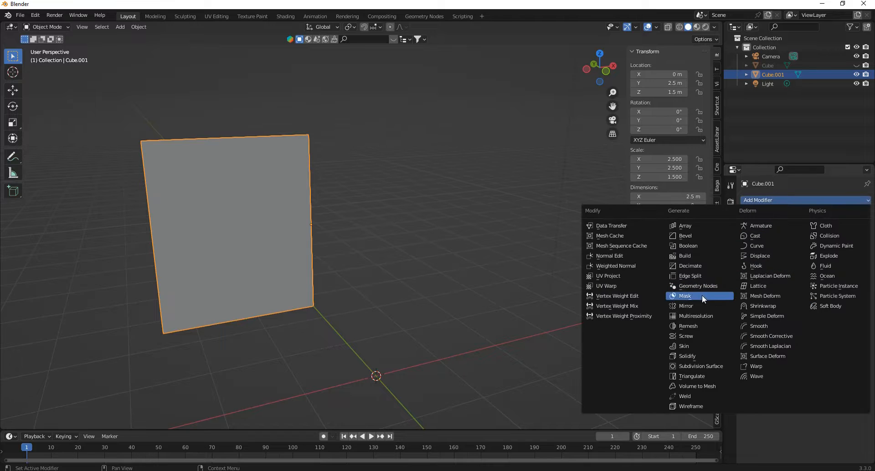
click(692, 307)
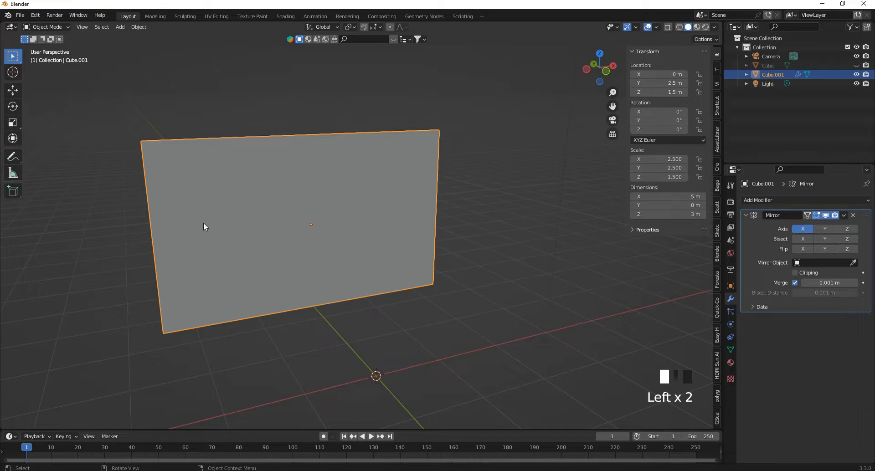
In Edit Mode, select the whole half wall and try moving it freely to test the mirroring, cancelling each move.
key(Tab)
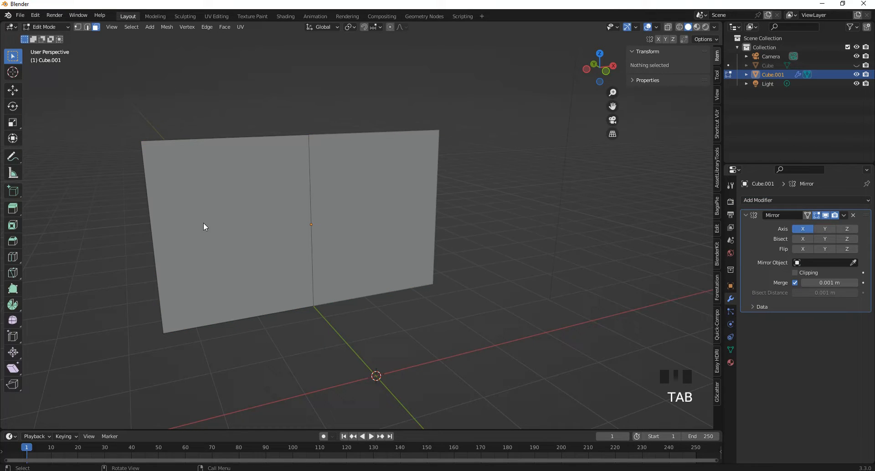
key(a)
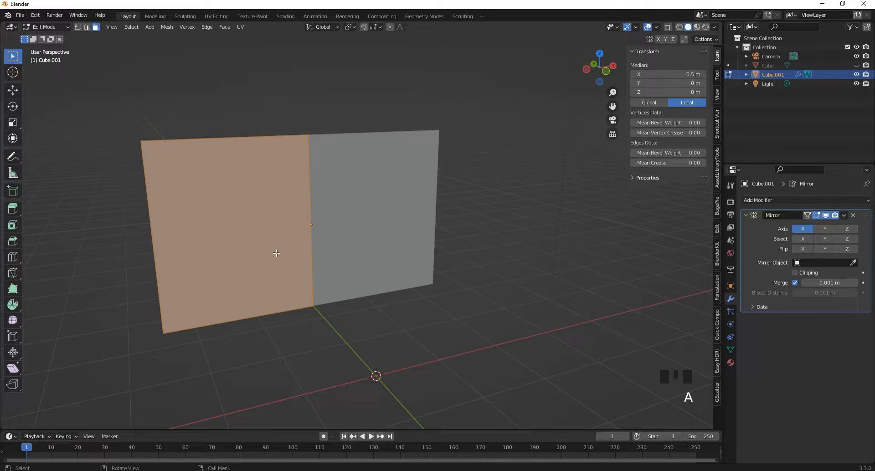
key(g)
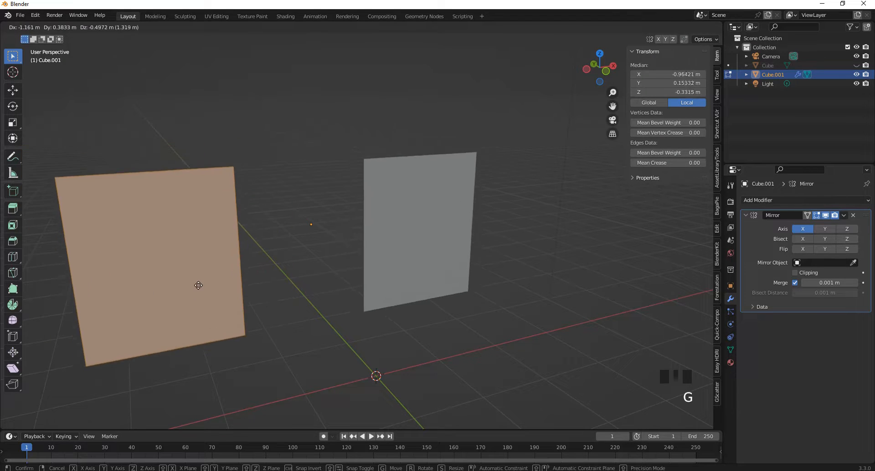
right_click(150, 255)
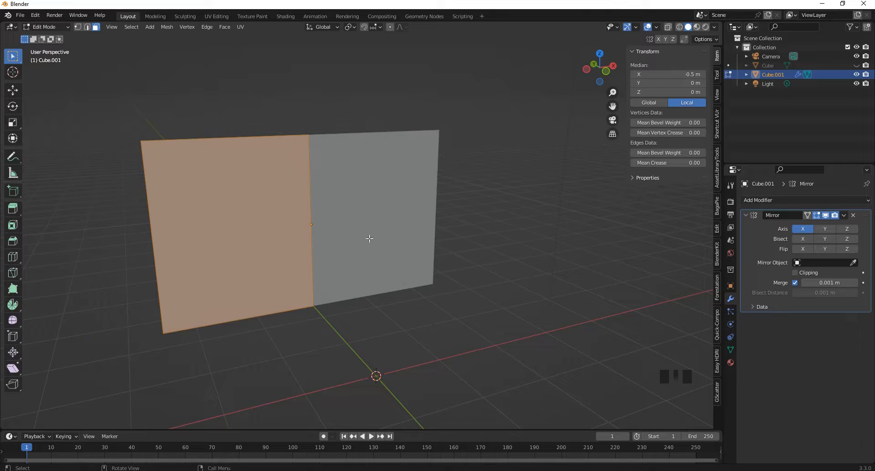
key(g)
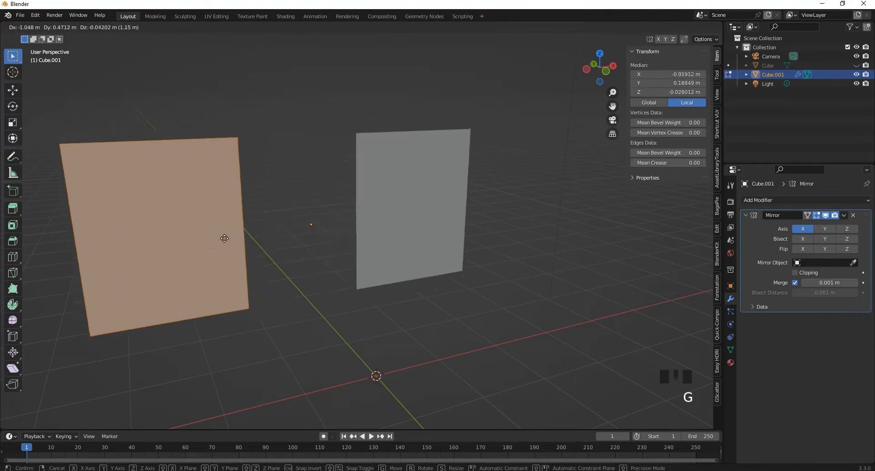
right_click(246, 348)
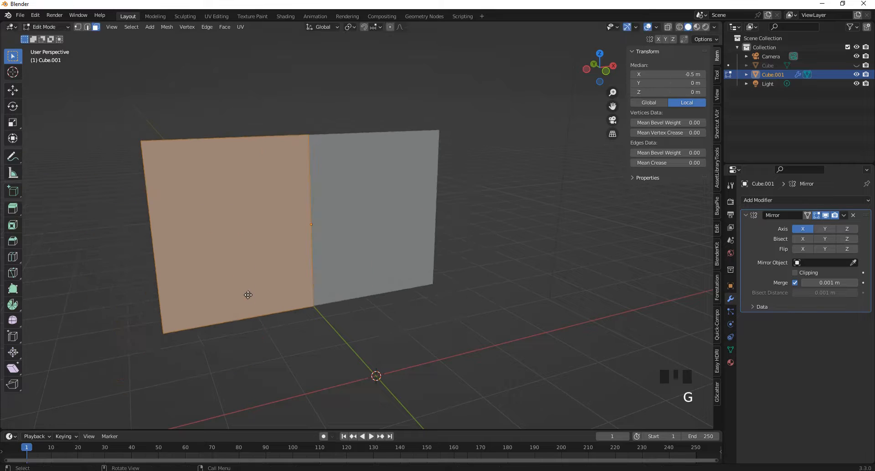
Enable Clipping on the Mirror modifier and test it with a cancelled move of the half wall.
click(806, 272)
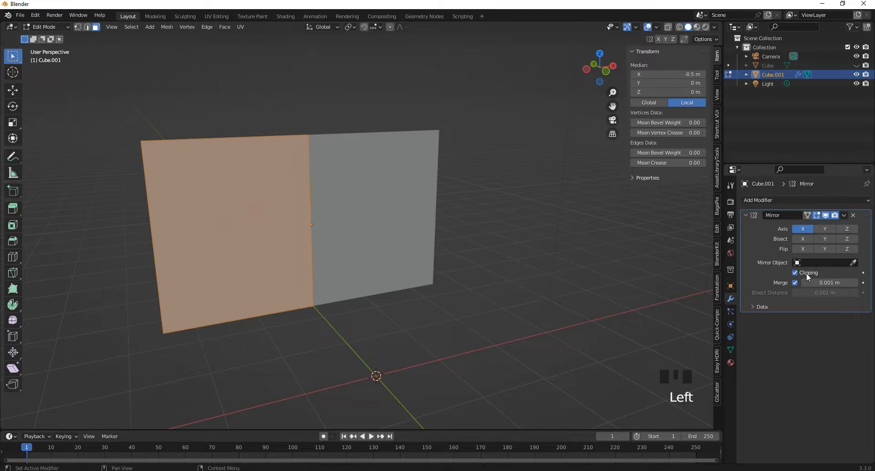
key(g)
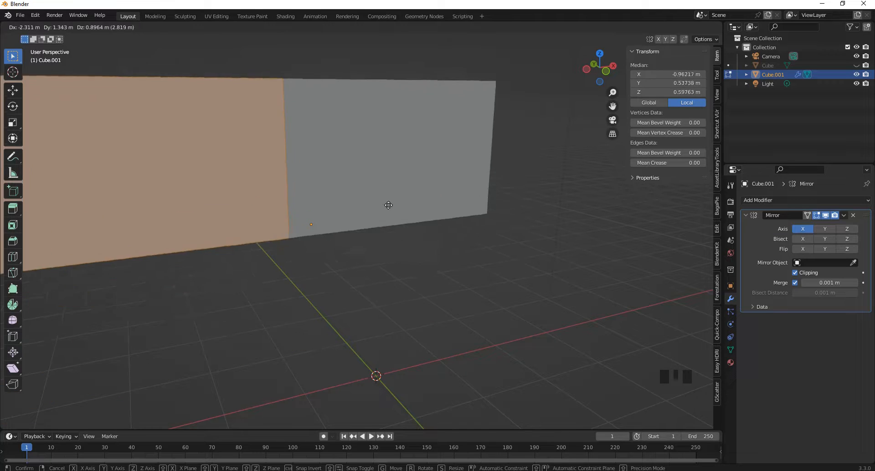
right_click(448, 305)
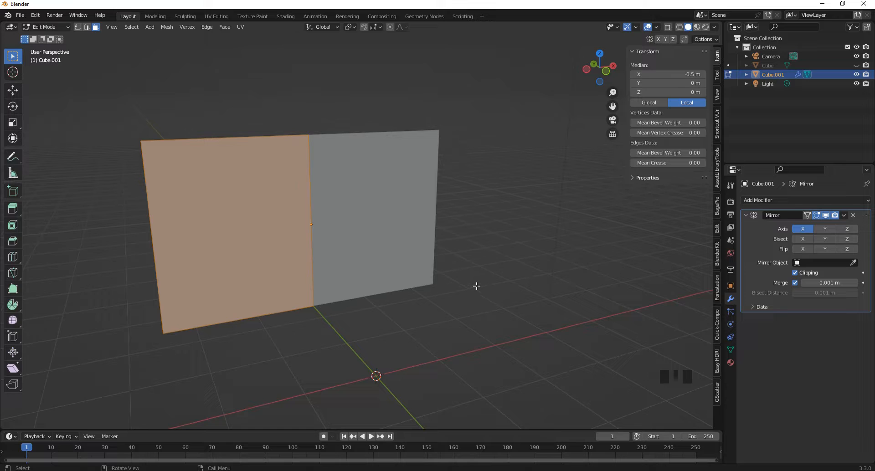
In Object Mode, set the wall's Z scale to 1.5 and apply its scale.
click(604, 72)
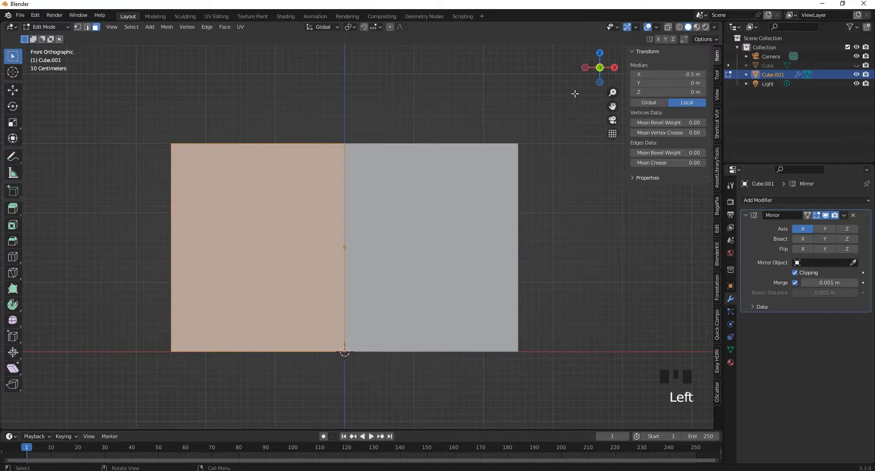
scroll(572, 194, down, 2)
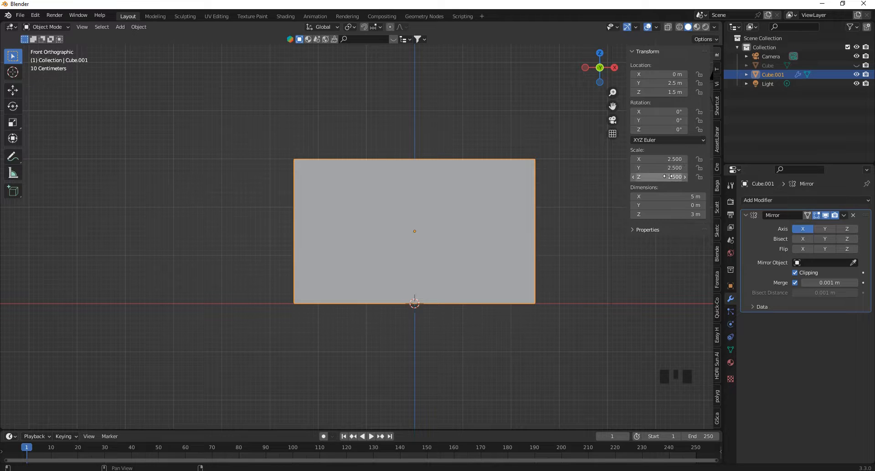
click(667, 177)
text(1.5)
key(Return)
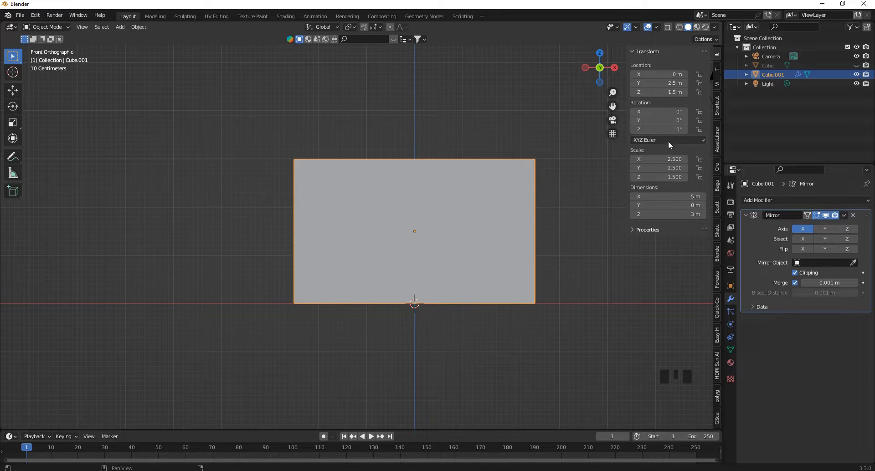
key(ctrl+a)
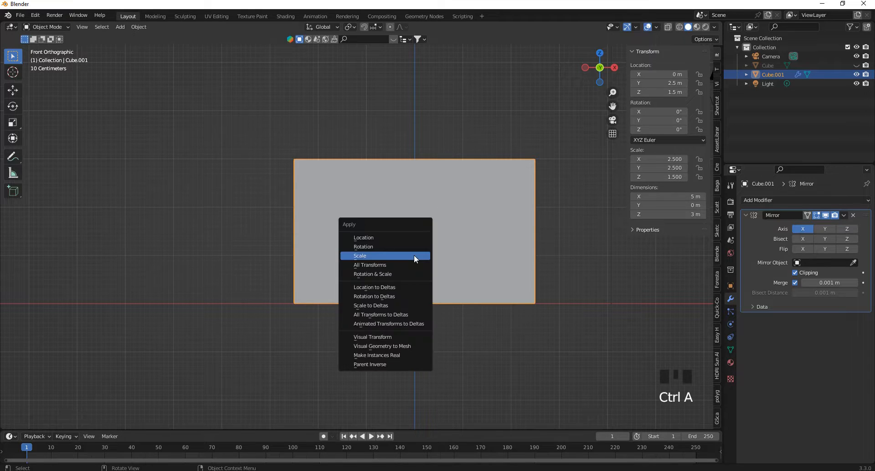
click(373, 256)
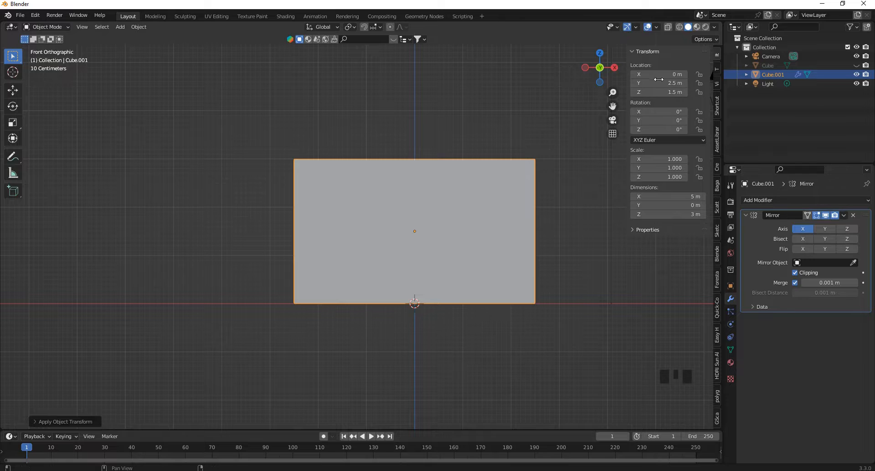
In Edit Mode and front view, add a vertical loop cut to the half wall at about X -0.95 m.
drag(600, 67, 616, 78)
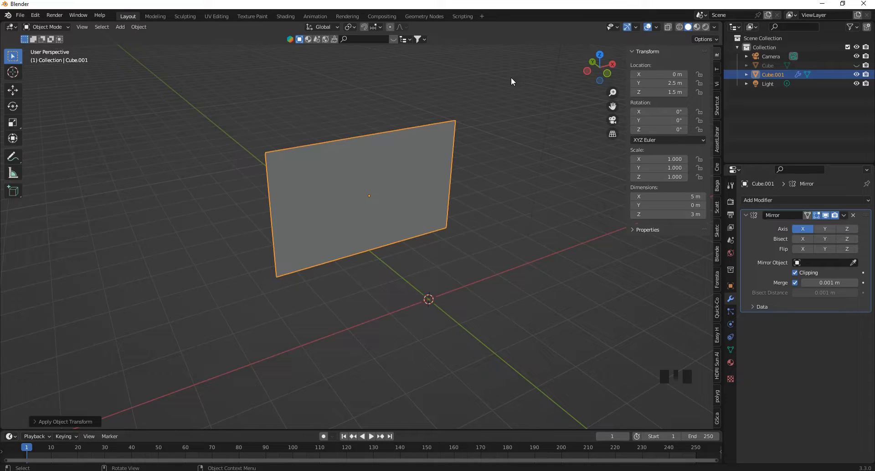
key(Tab)
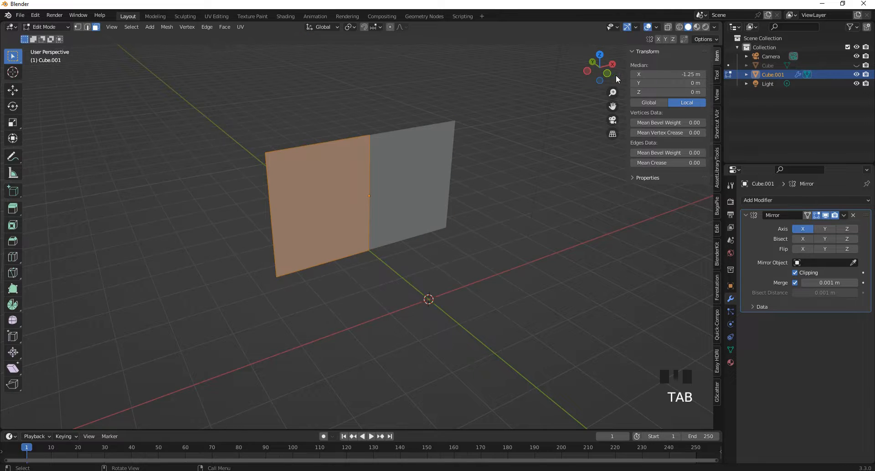
click(609, 74)
scroll(416, 181, up, 2)
key(ctrl+r)
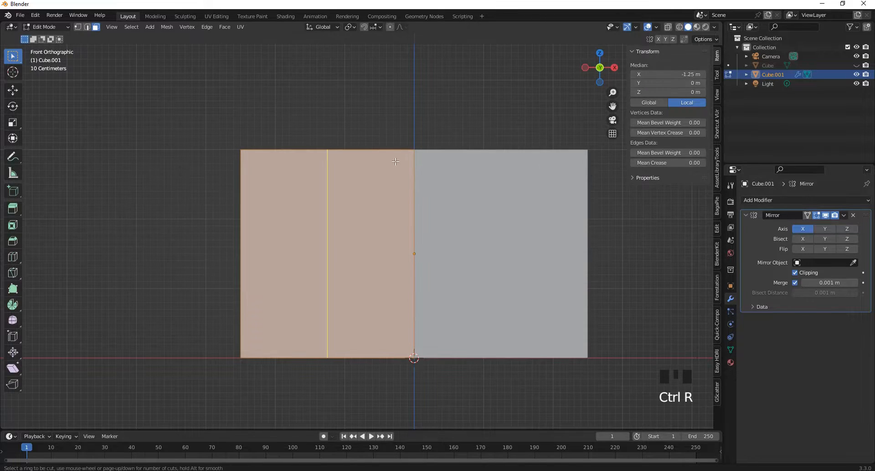
click(392, 158)
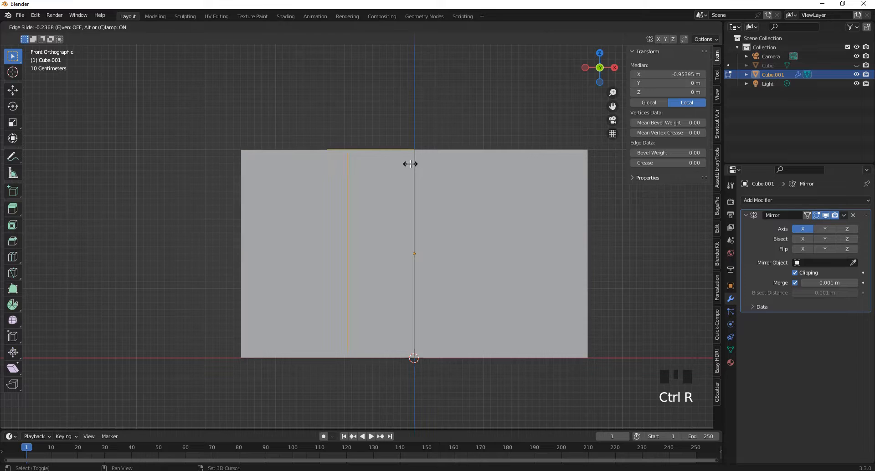
click(410, 163)
Add a second vertical loop cut between the first cut and the wall's outer edge, at about X -1.57 m.
scroll(377, 169, up, 2)
key(ctrl+r)
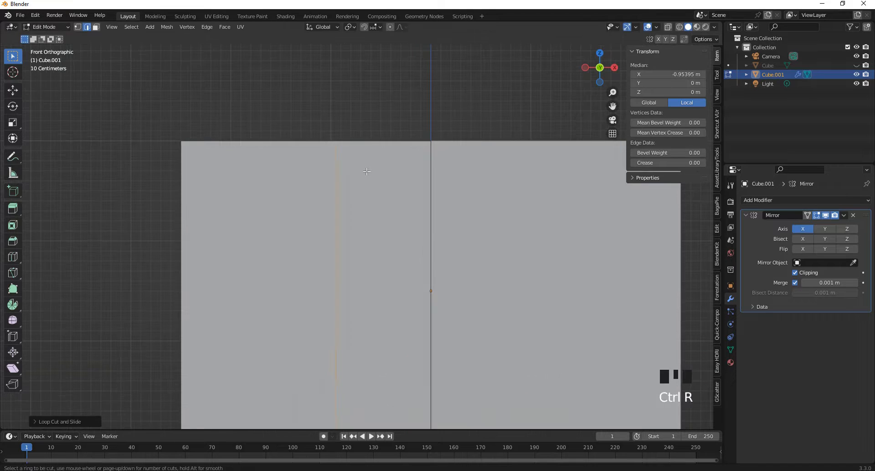
click(320, 150)
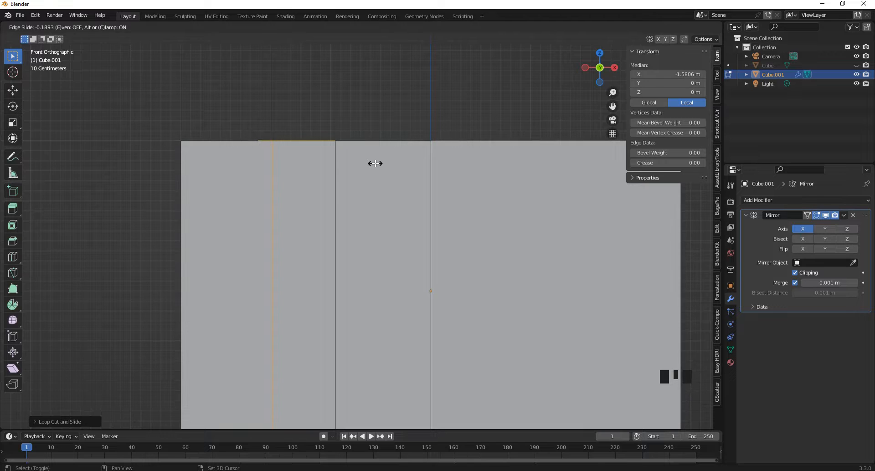
click(388, 169)
Move the inner vertical cut along X to about -0.87 m and the outer one to about -1.46 m.
click(339, 179)
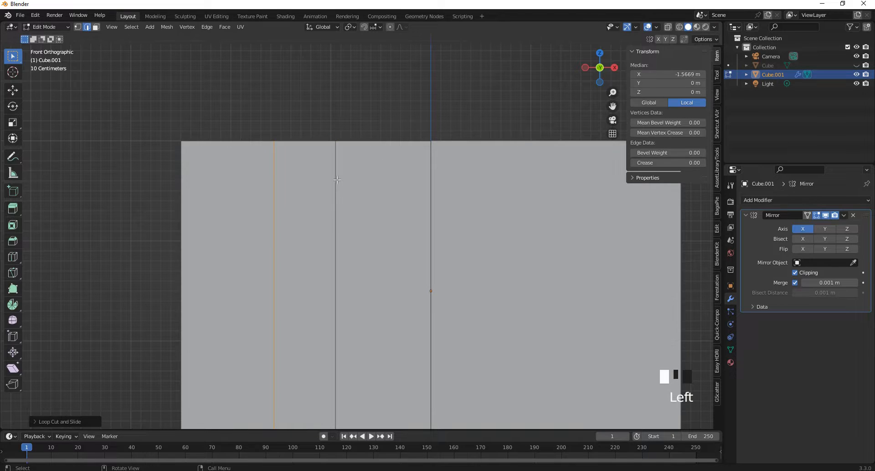
key(g)
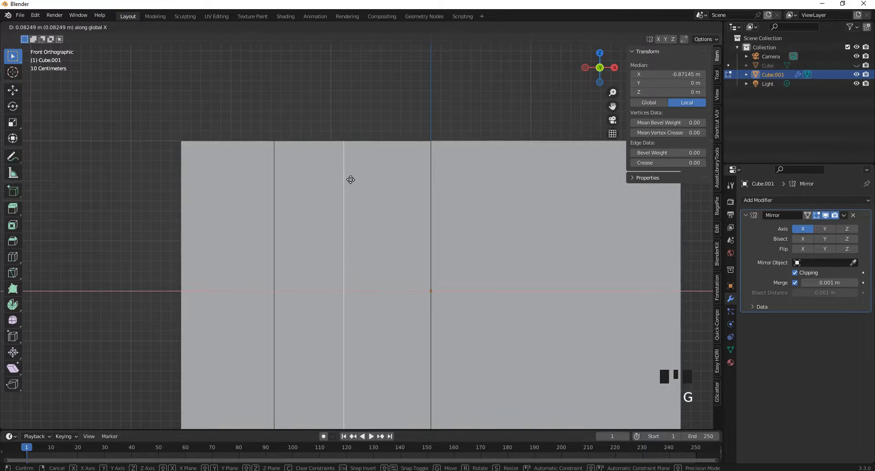
click(345, 180)
click(279, 206)
key(g)
key(x)
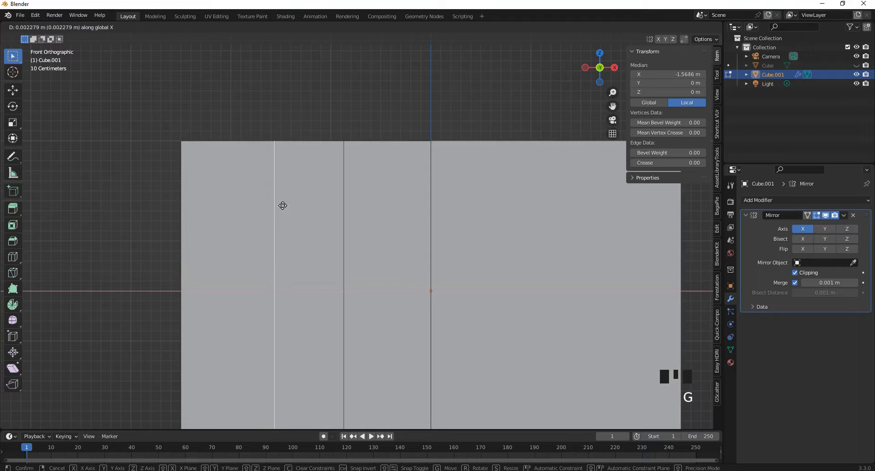
click(385, 219)
Add a horizontal loop cut near the wall's upper edge, at about local Z 1.34 m.
scroll(388, 200, down, 3)
scroll(390, 195, up, 2)
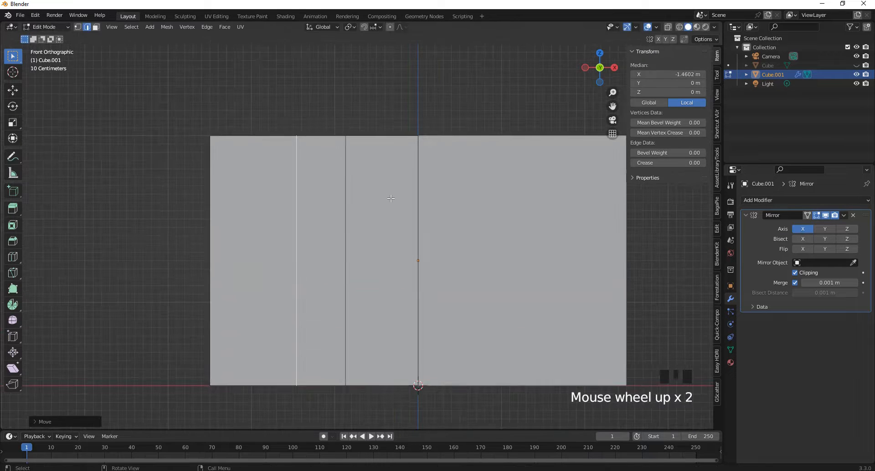
key(ctrl+r)
click(353, 201)
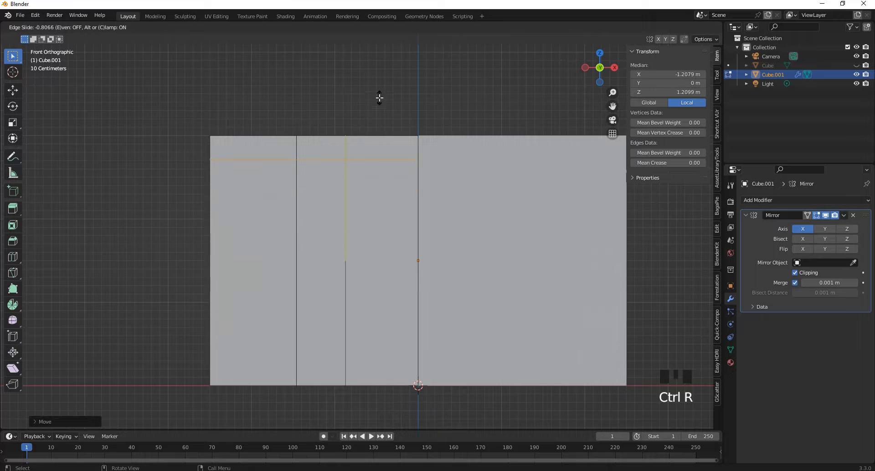
click(404, 415)
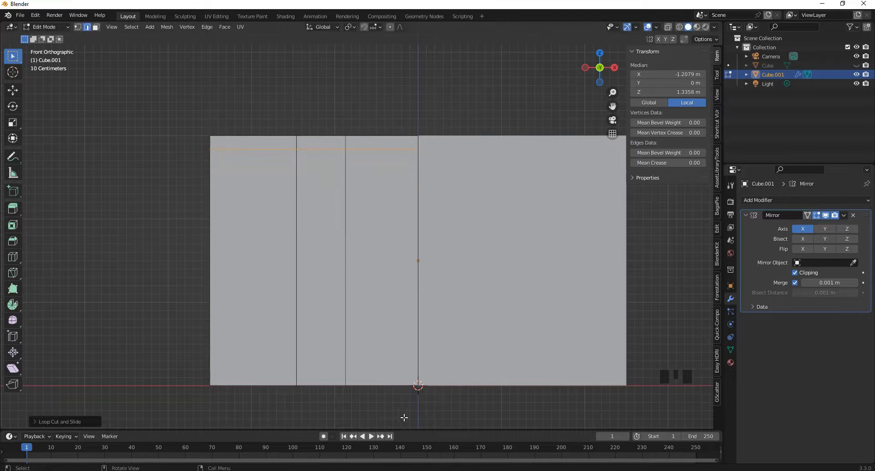
Add a horizontal loop cut near the wall's lower edge, at about local Z -1.22 m.
scroll(353, 240, down, 2)
scroll(366, 245, up, 2)
key(ctrl+r)
click(354, 250)
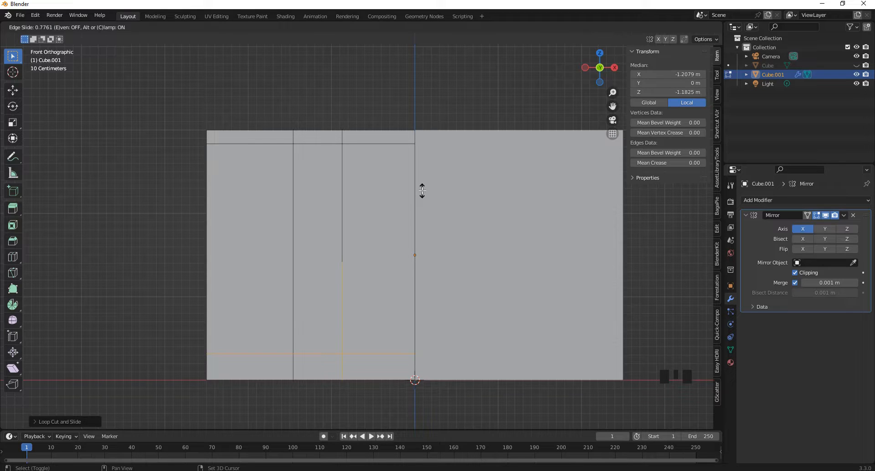
click(422, 221)
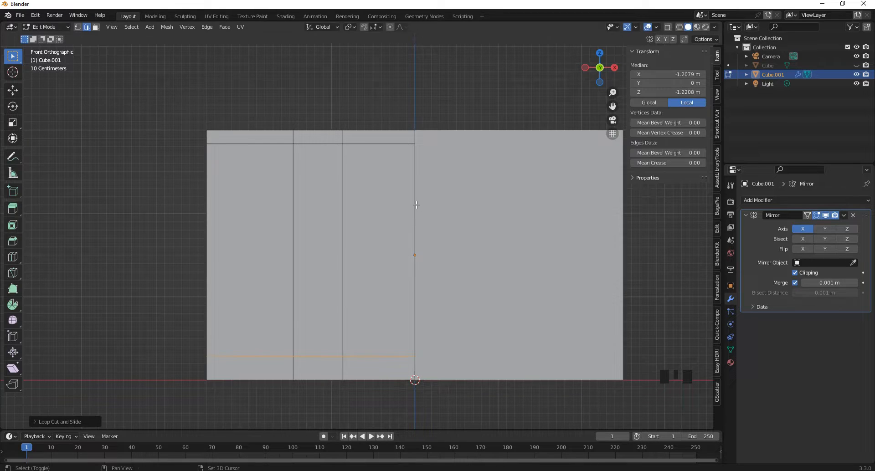
Add another horizontal loop cut just below the lower one, at about local Z -1.26 m.
scroll(343, 269, up, 8)
key(ctrl+r)
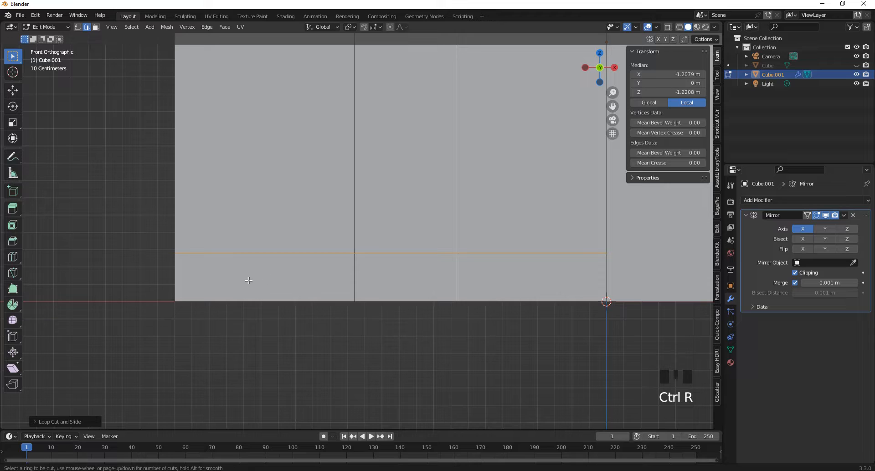
key(ctrl+r)
click(182, 277)
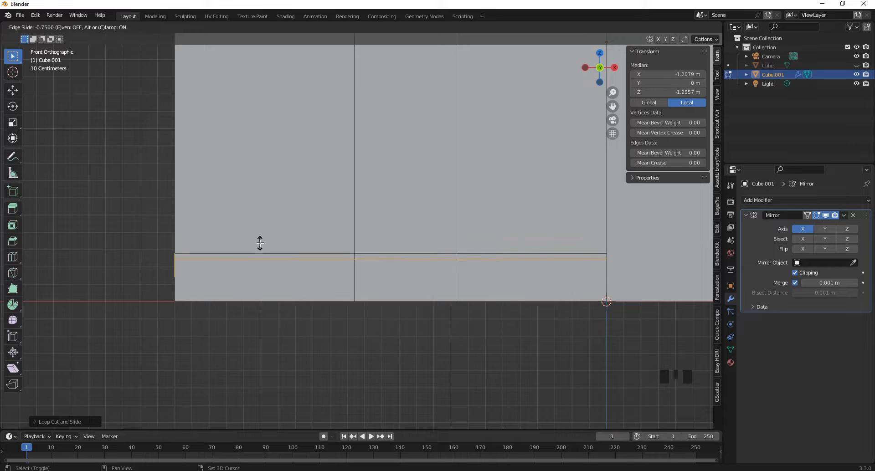
click(260, 245)
scroll(309, 317, down, 3)
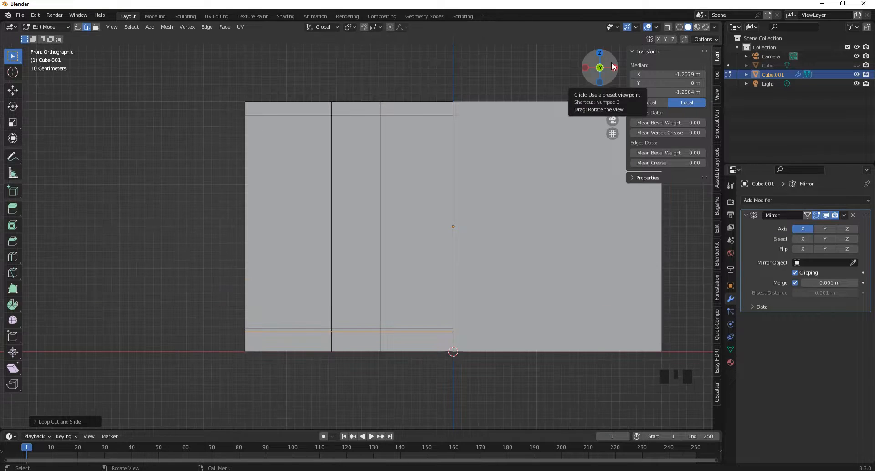
Bevel the two vertical cuts together into narrow strips, using one segment and a width of about 0.05 m.
alt+click(333, 127)
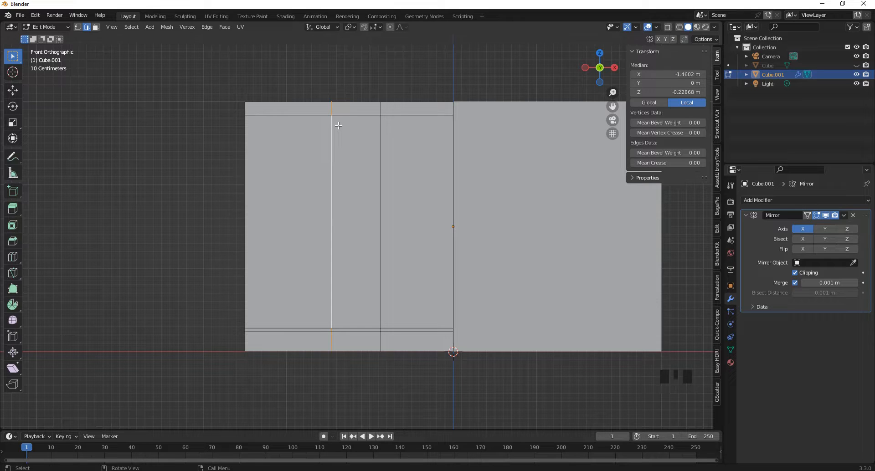
alt+shift+click(381, 155)
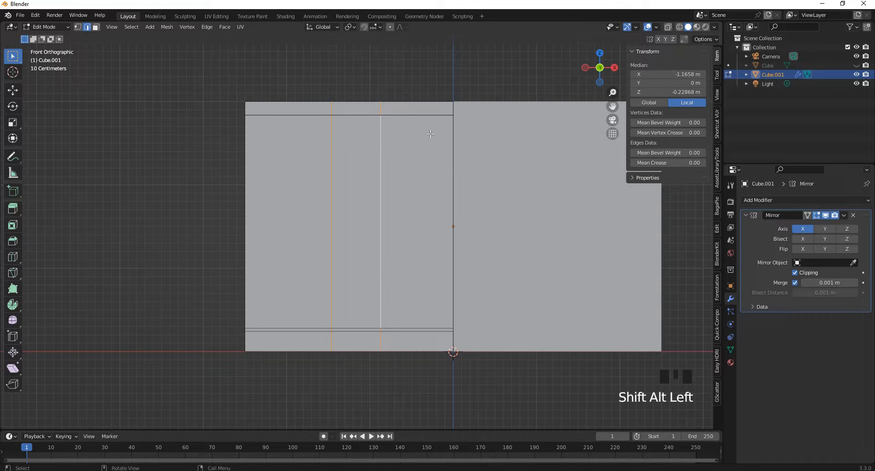
scroll(388, 131, up, 2)
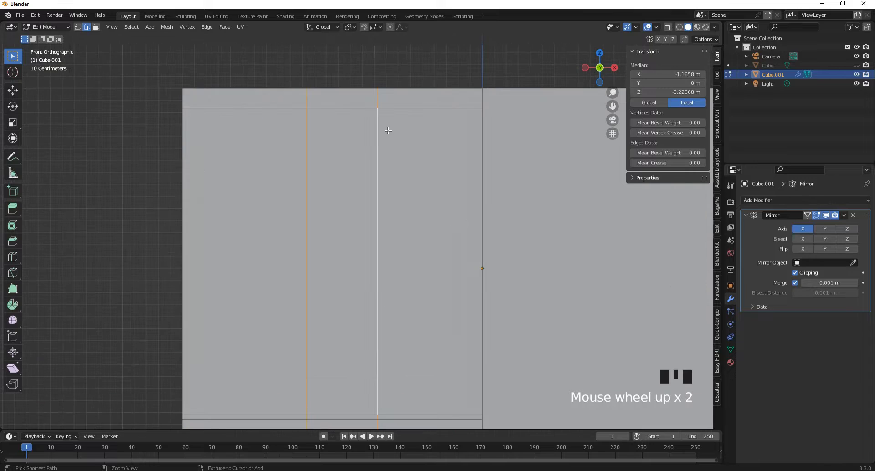
key(ctrl+b)
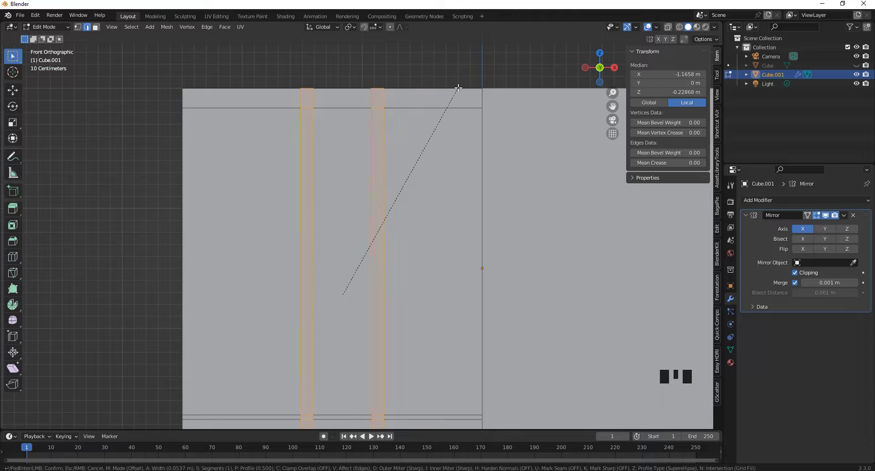
click(447, 86)
click(419, 50)
Add a vertical loop cut near the wall's outer edge and move it along X to about -2.40 m.
key(ctrl+r)
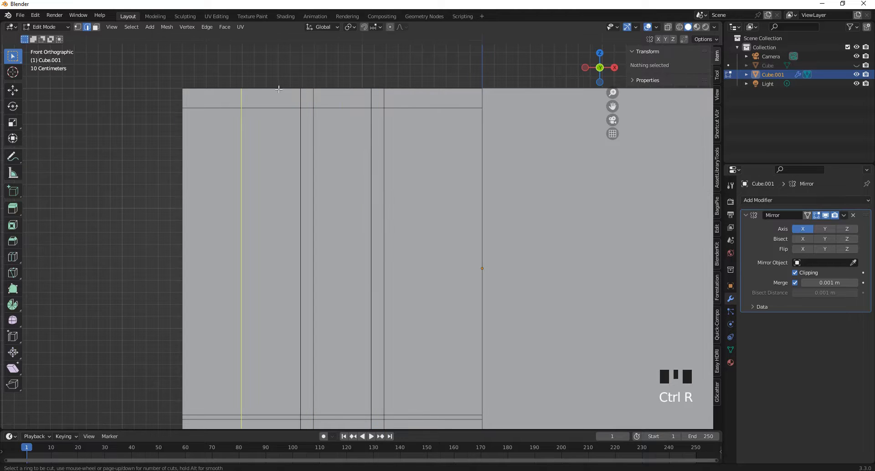
click(274, 89)
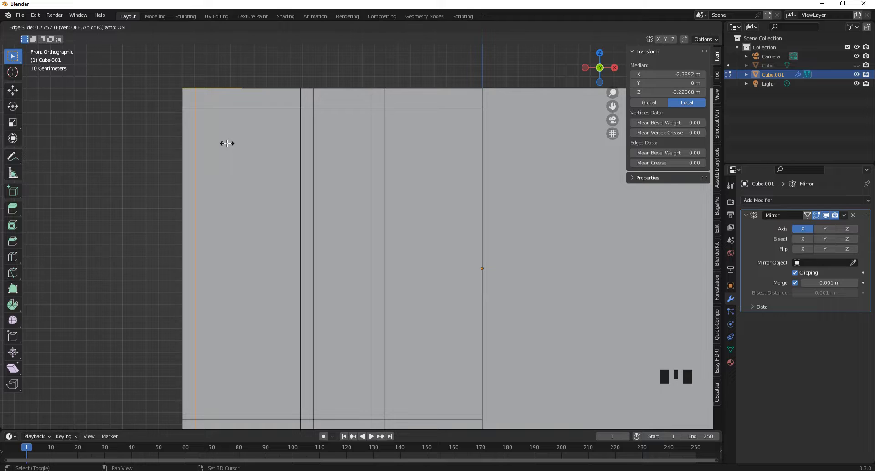
click(220, 145)
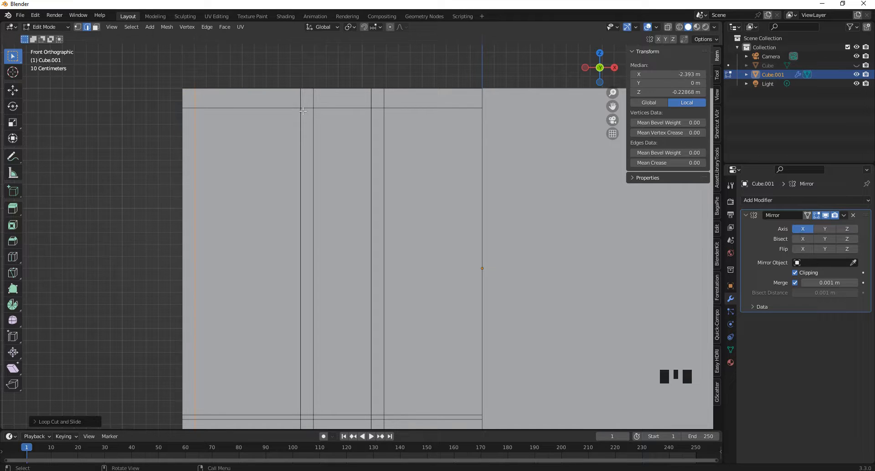
key(g)
key(x)
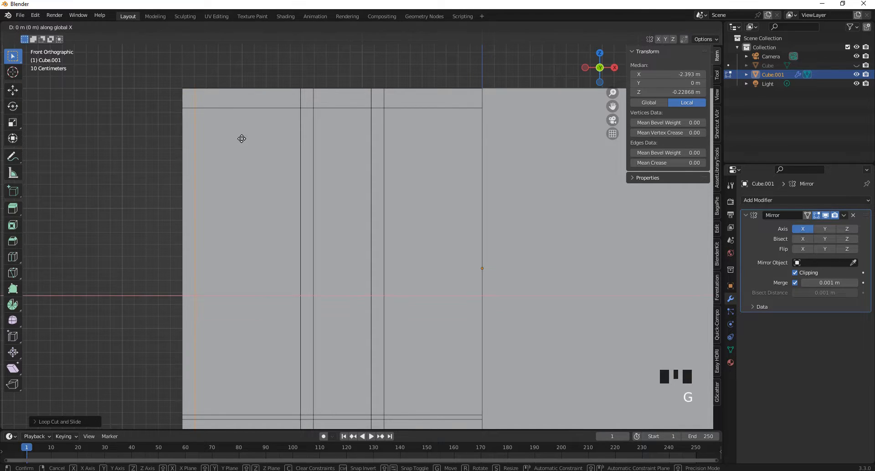
click(234, 141)
scroll(280, 120, down, 3)
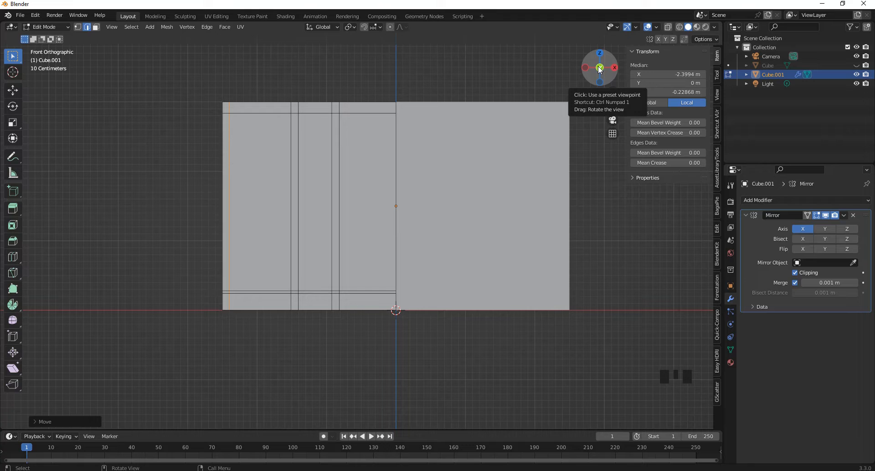
Inset the two tall faces between the outer vertical strips three times, creating nested frames of narrow borders.
mouse_move(600, 70)
mouse_down()
mouse_move(635, 83)
mouse_move(608, 72)
mouse_up()
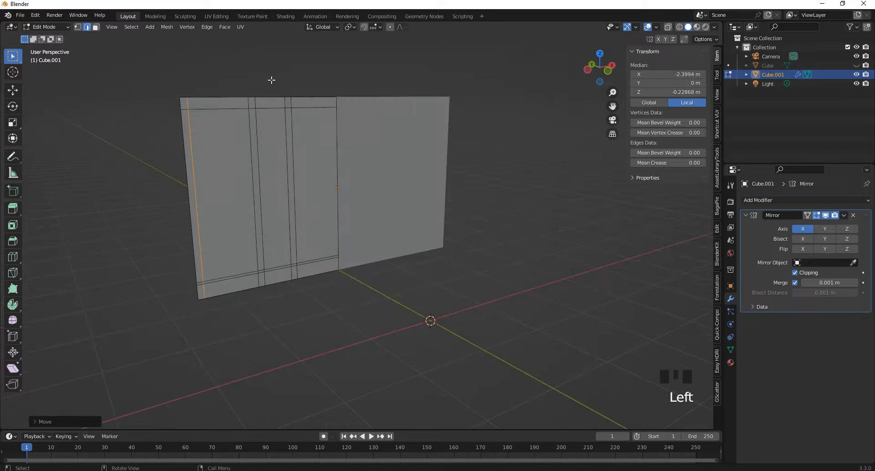
scroll(225, 99, up, 4)
scroll(254, 106, up, 2)
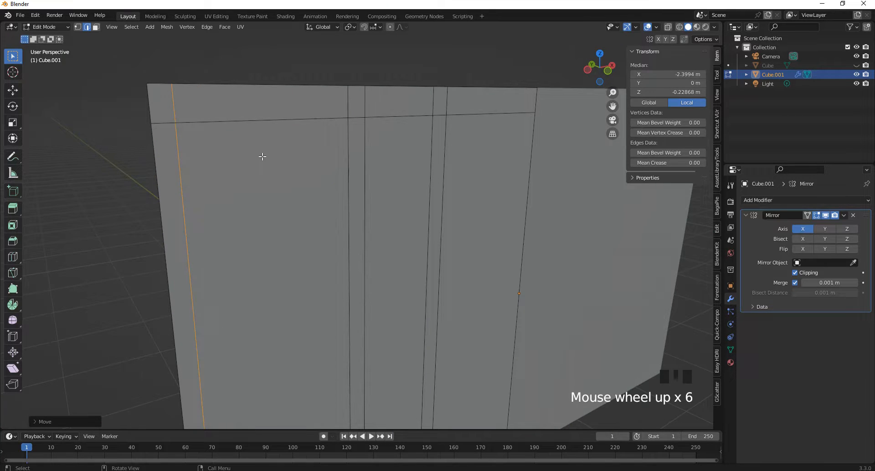
click(274, 169)
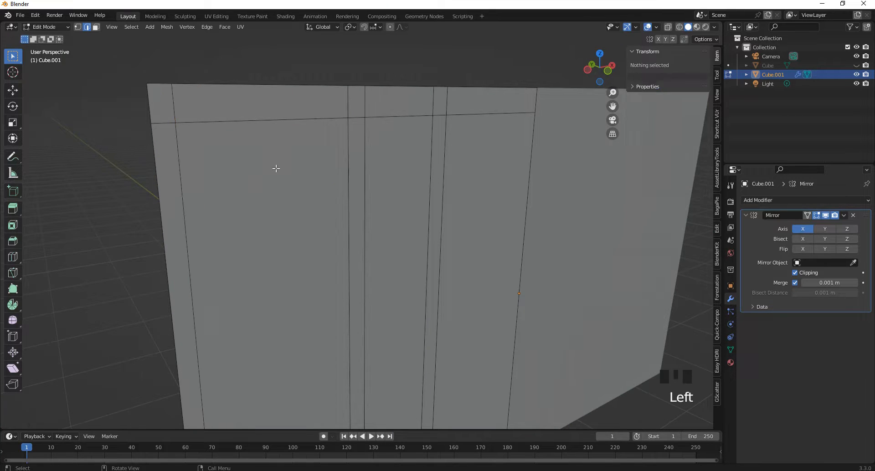
click(96, 27)
click(326, 168)
scroll(324, 157, down, 3)
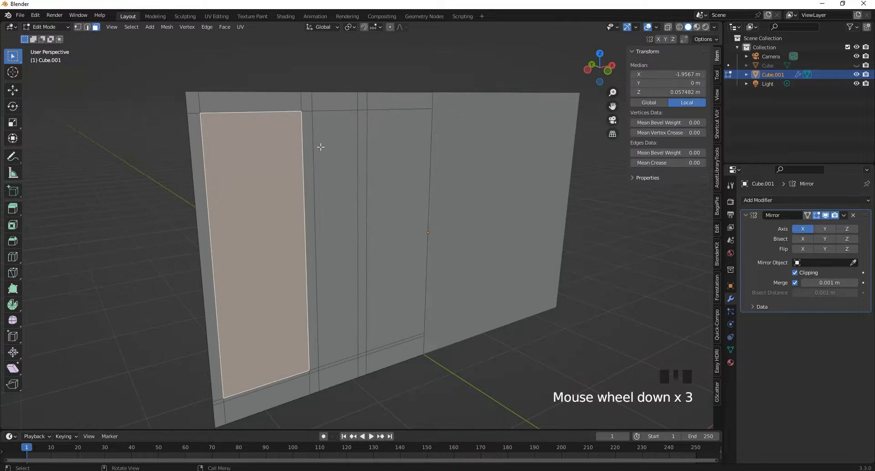
shift+click(335, 145)
click(608, 71)
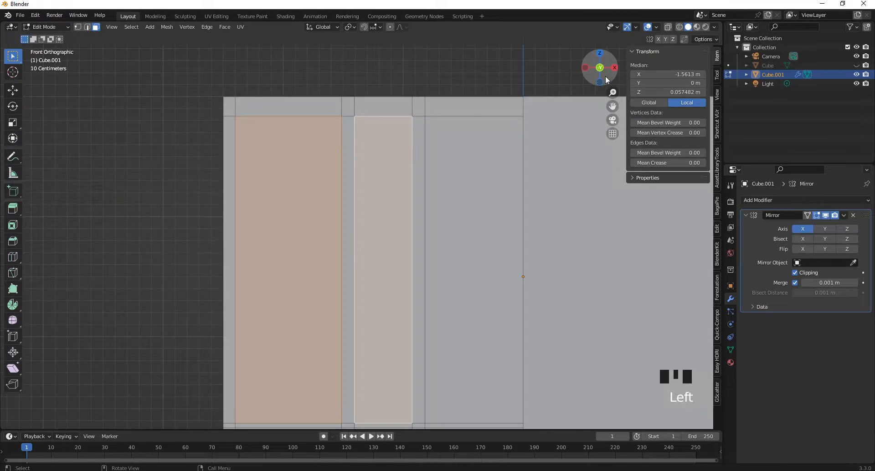
scroll(445, 136, up, 2)
key(i)
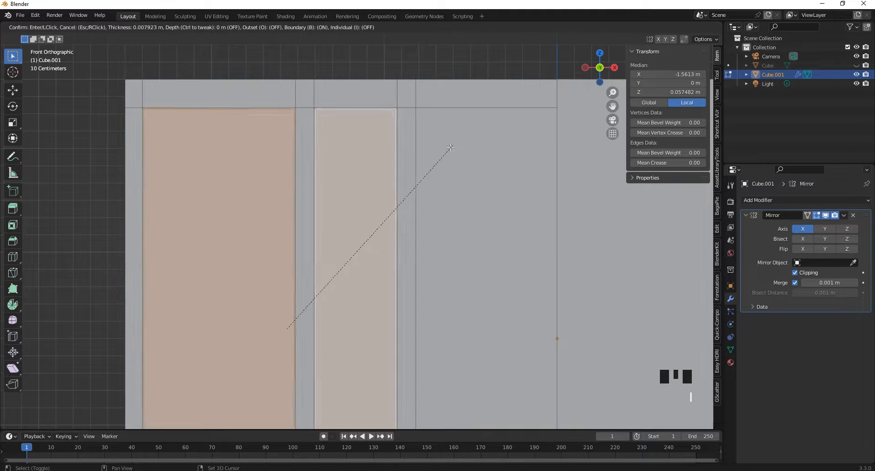
click(429, 174)
key(shift+r)
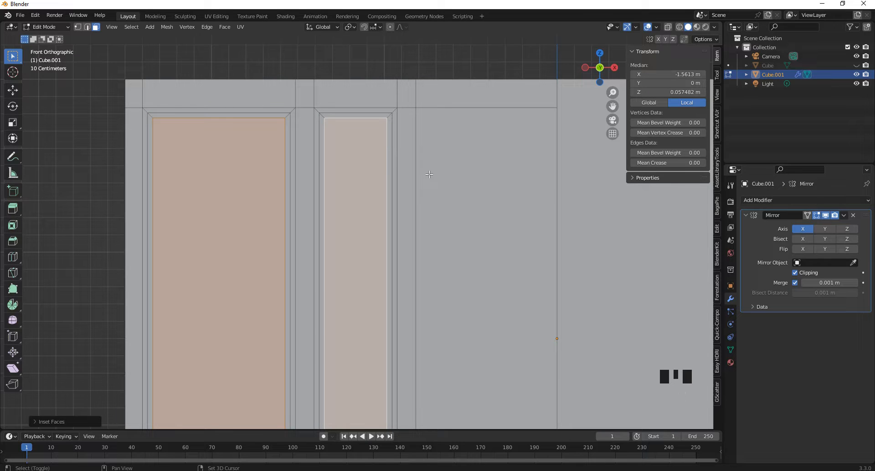
key(shift+r)
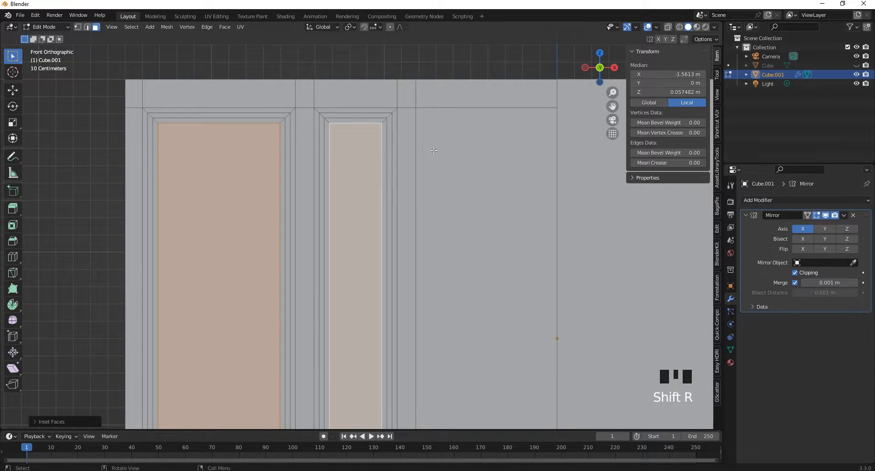
Try a single inset on the tall face beside the mirror line.
drag(592, 75, 625, 96)
click(393, 135)
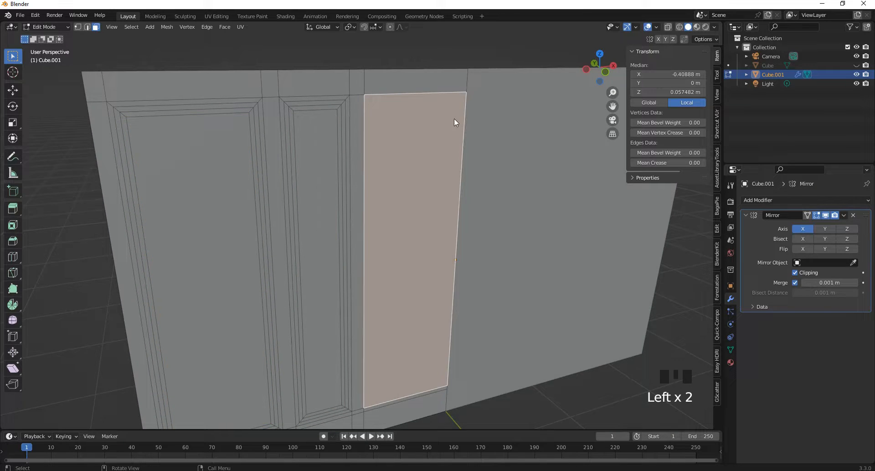
scroll(456, 121, up, 3)
click(608, 71)
scroll(389, 164, down, 2)
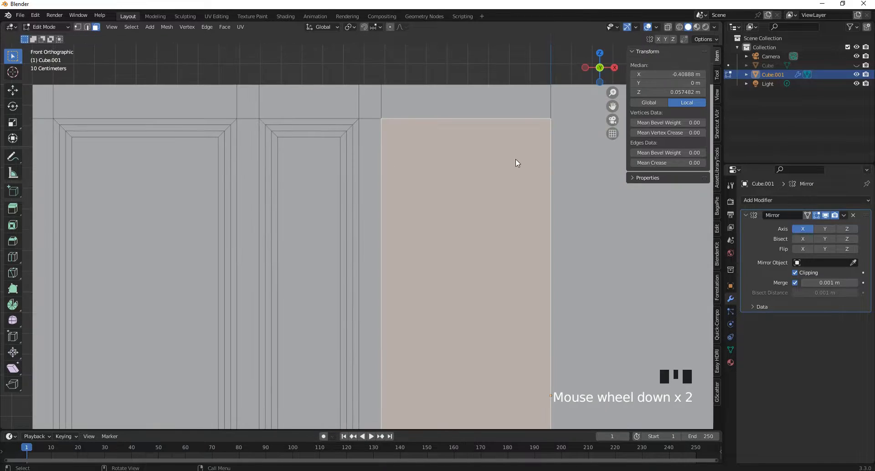
key(i)
click(506, 173)
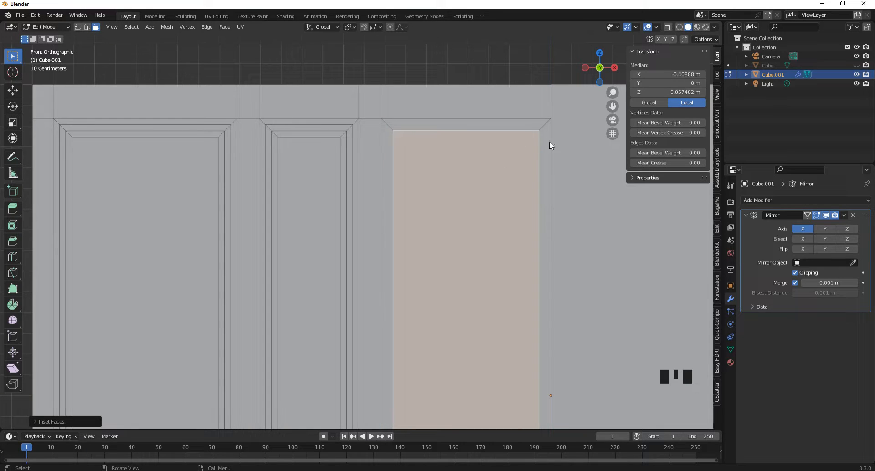
key(ctrl+z)
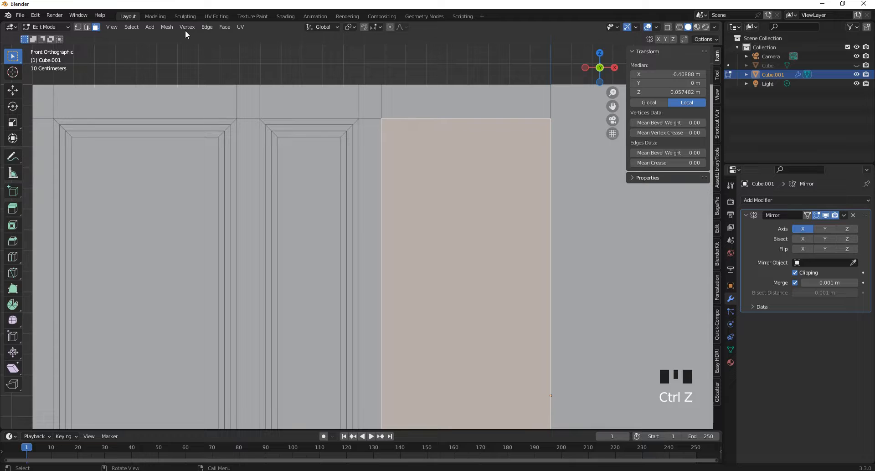
Change to edge selection and enable snapping with Edge as the snap target.
click(88, 26)
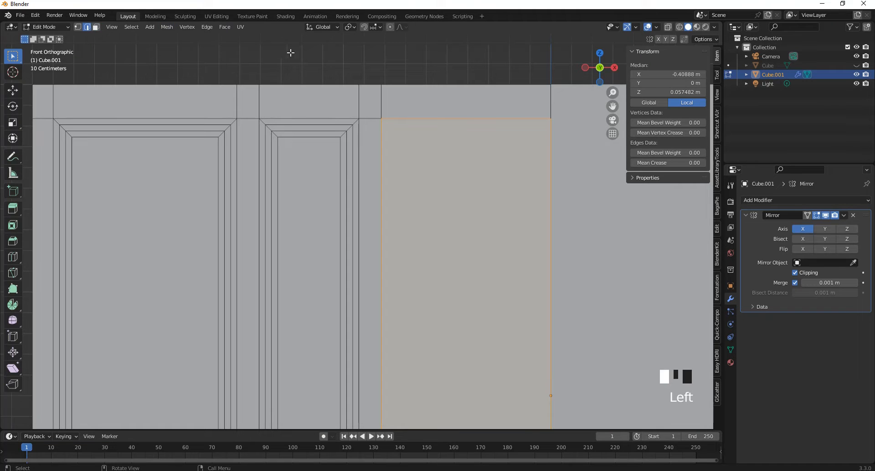
click(363, 27)
click(376, 27)
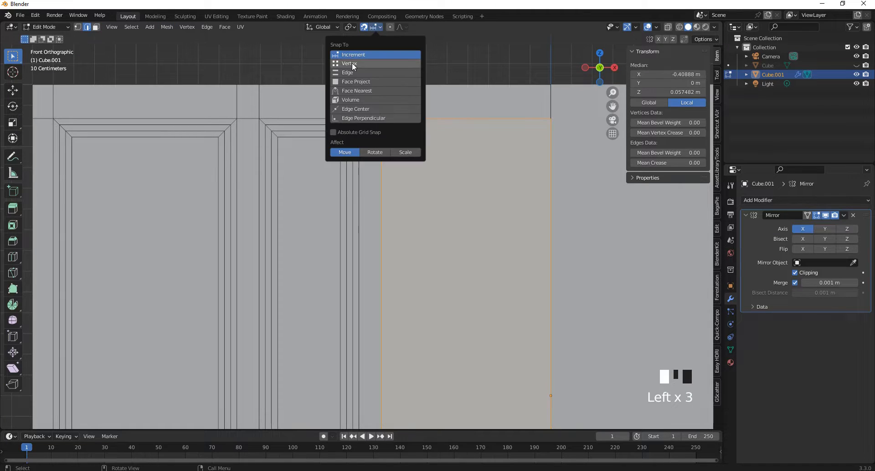
click(351, 72)
scroll(405, 124, down, 1)
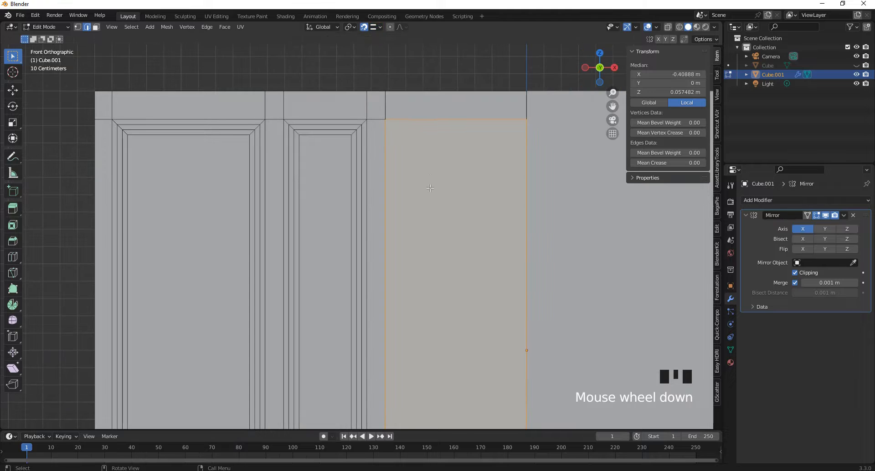
Add a horizontal loop cut centred across the tall panels, at about local Z 0.06 m.
key(ctrl+r)
key(ctrl+r)
click(388, 323)
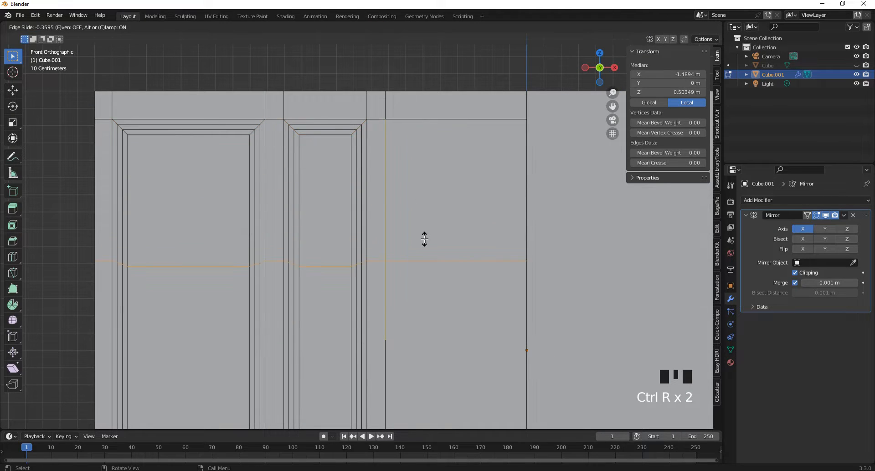
click(459, 198)
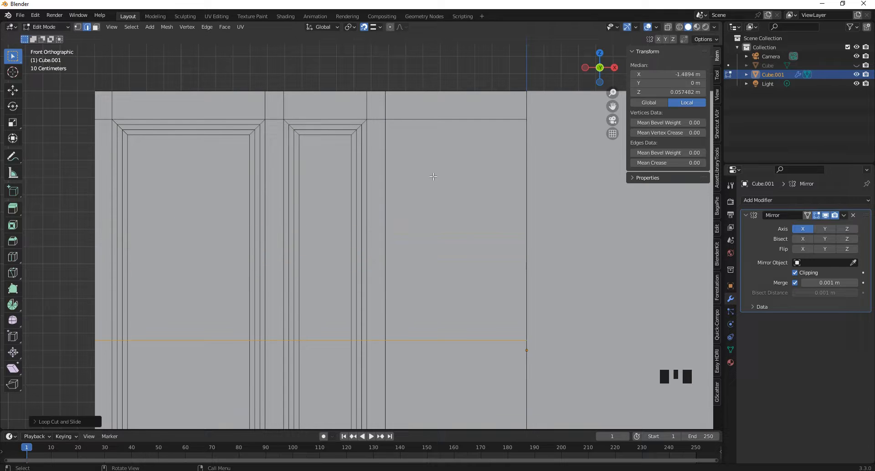
Dissolve the horizontal edges crossing the narrow vertical strip next to the panel at the mirror line.
click(373, 118)
scroll(375, 107, down, 2)
shift+click(376, 256)
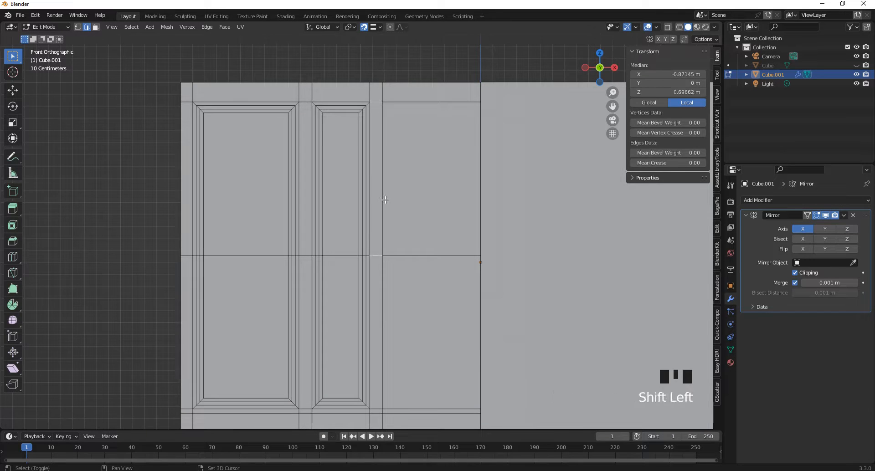
scroll(372, 351, up, 3)
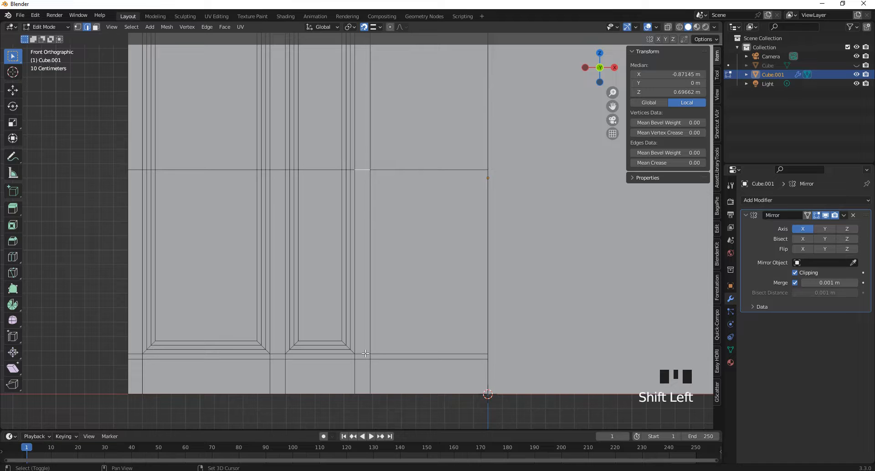
shift+click(366, 353)
shift+click(366, 353)
key(x)
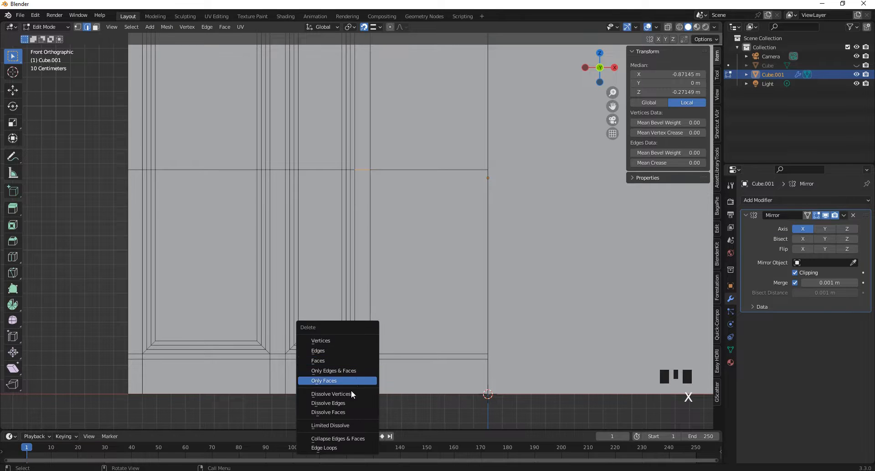
click(351, 402)
scroll(393, 232, down, 3)
scroll(393, 232, up, 1)
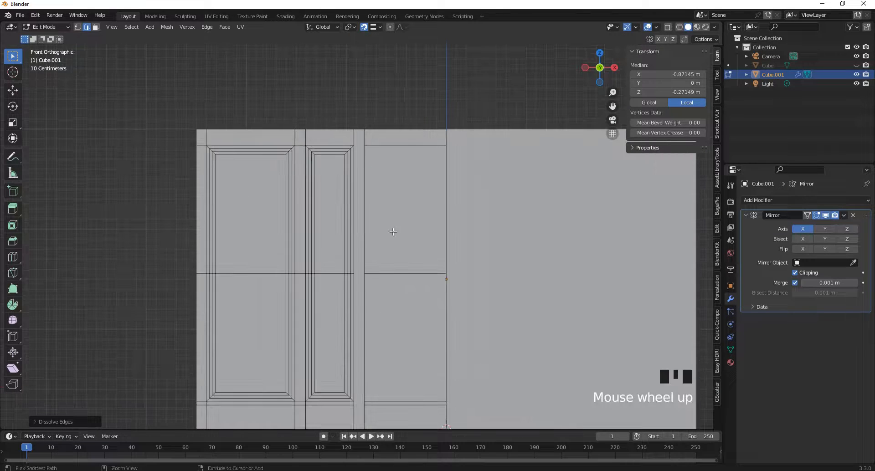
Add two horizontal loop cuts in the mirror-line panel, snapped to the neighbouring frame's first two inset edges at about local Z 1.31 and 1.28 m.
key(ctrl+r)
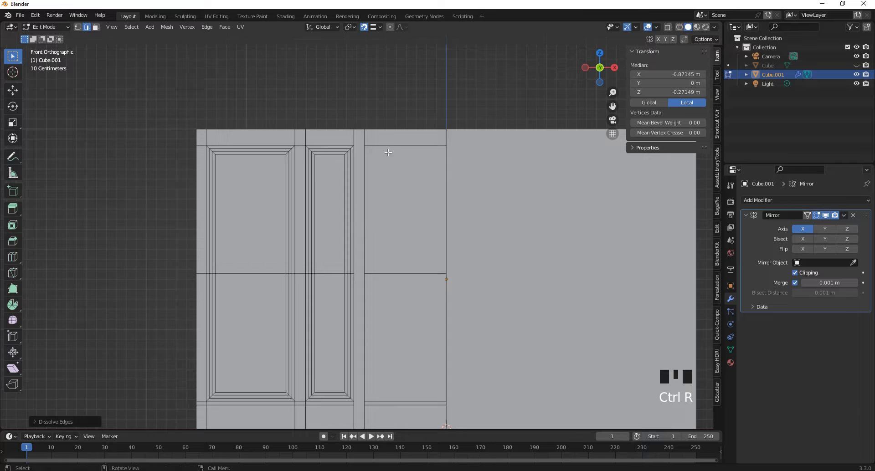
scroll(388, 152, up, 4)
key(ctrl+r)
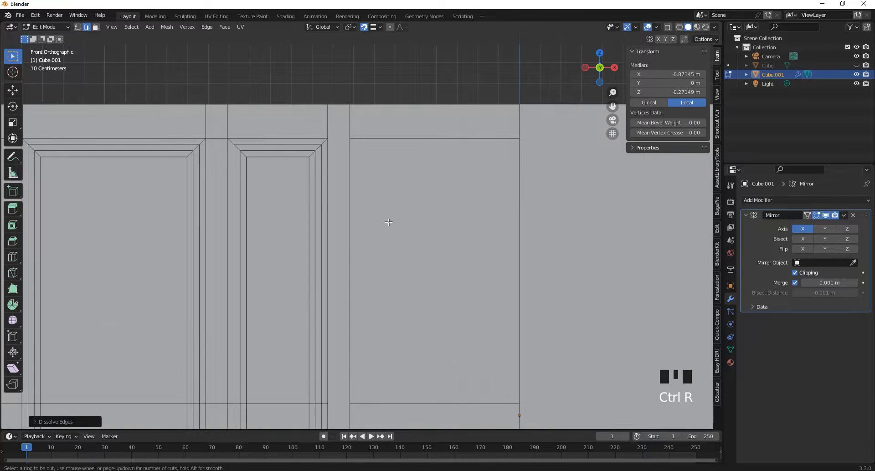
click(359, 311)
click(300, 144)
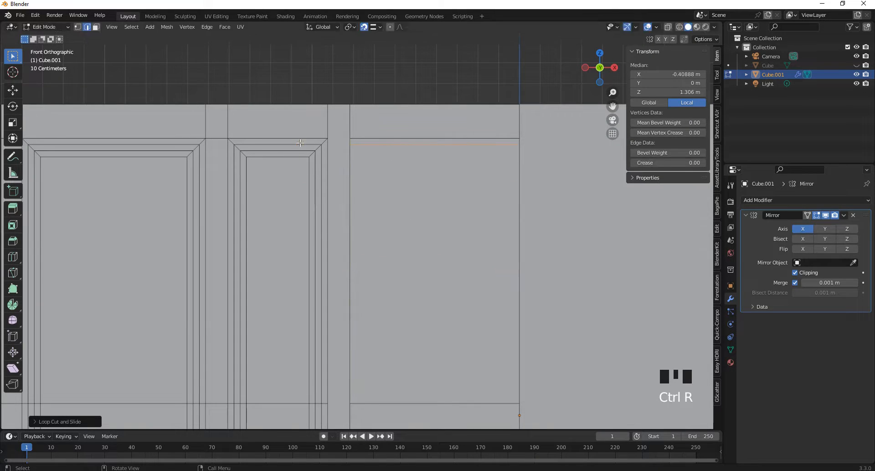
key(ctrl+r)
click(360, 177)
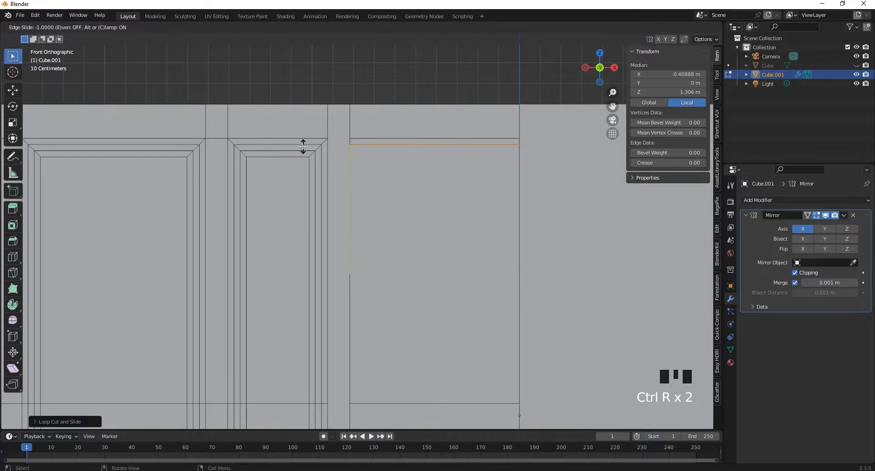
click(294, 151)
Add a third horizontal loop cut in the mirror-line panel, snapped to the neighbouring frame's innermost upper edge at about local Z 1.25 m.
key(ctrl+r)
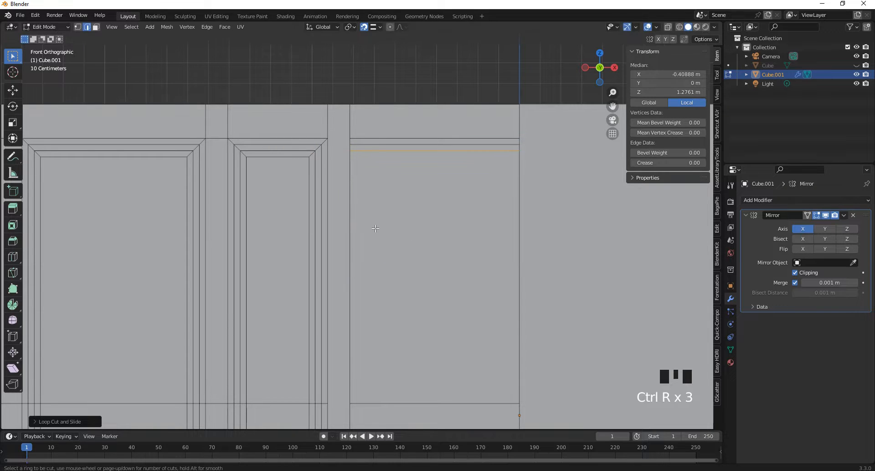
click(359, 226)
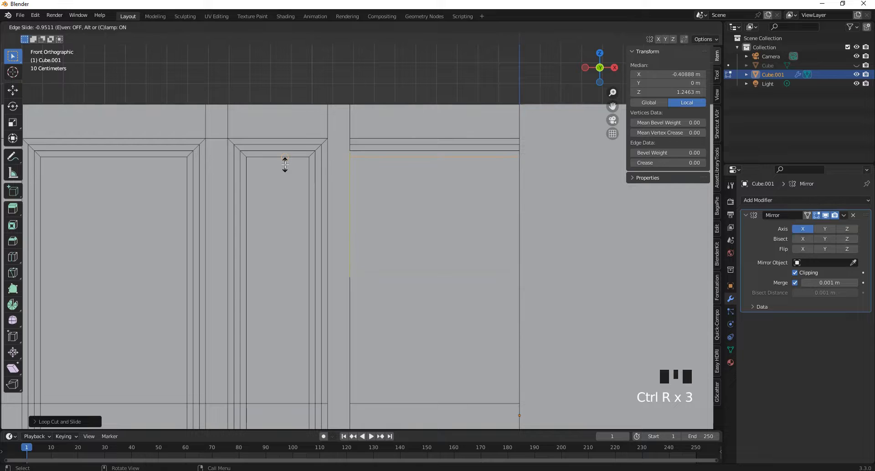
click(284, 164)
Add three horizontal loop cuts low in the mirror-line panel, snapped to the neighbouring frame's lower inset edges at about local Z -1.19, -1.16 and -1.13 m.
scroll(401, 319, down, 5)
scroll(401, 319, up, 8)
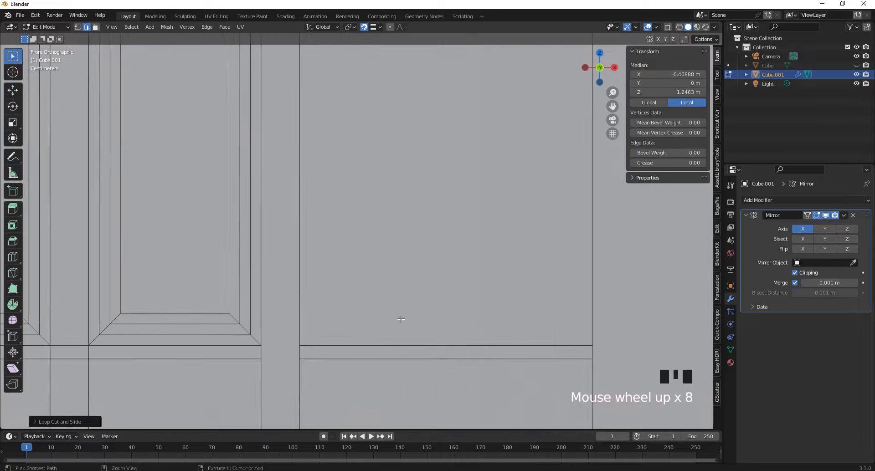
key(ctrl+r)
click(309, 259)
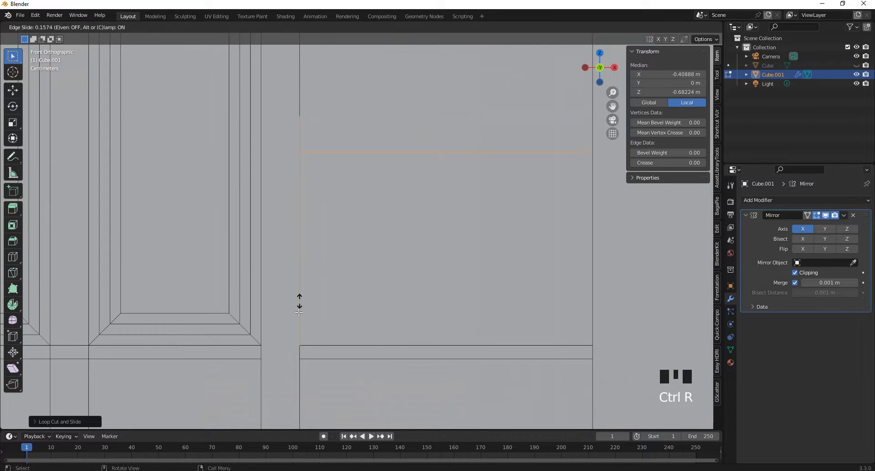
click(234, 338)
key(ctrl+r)
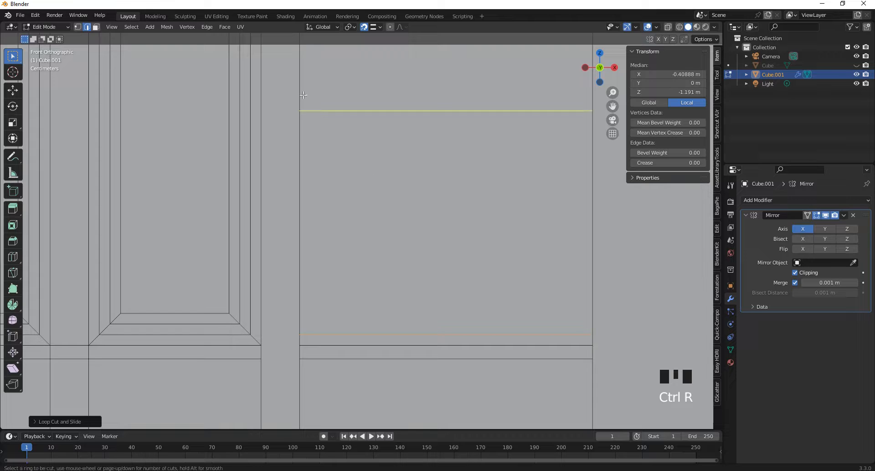
click(312, 99)
click(215, 326)
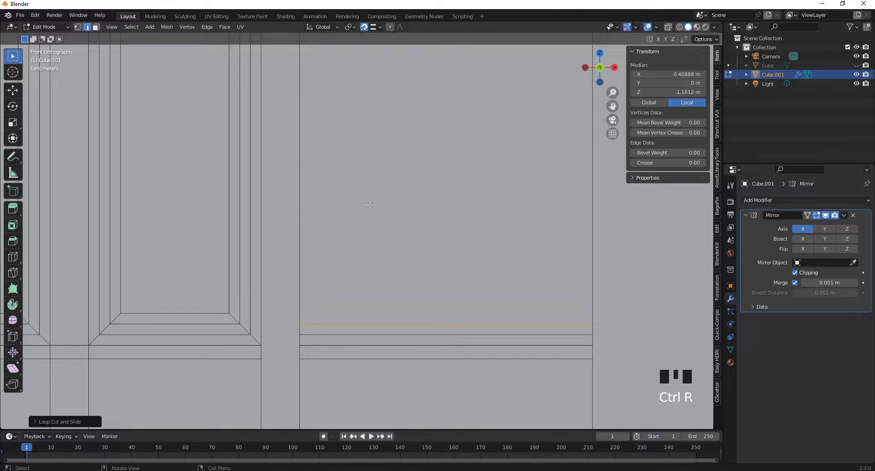
key(ctrl+r)
click(300, 121)
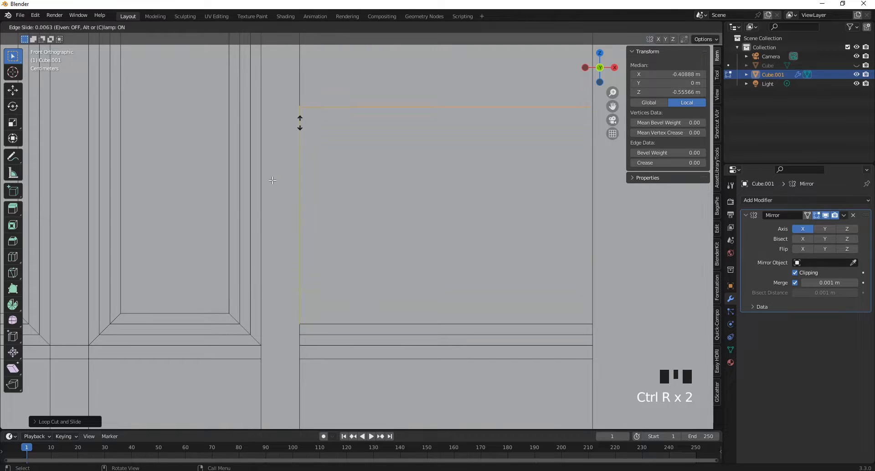
click(208, 315)
Add 29 evenly spaced vertical loop cuts across the mirror-line panel without sliding them.
scroll(333, 352, down, 7)
scroll(338, 99, up, 5)
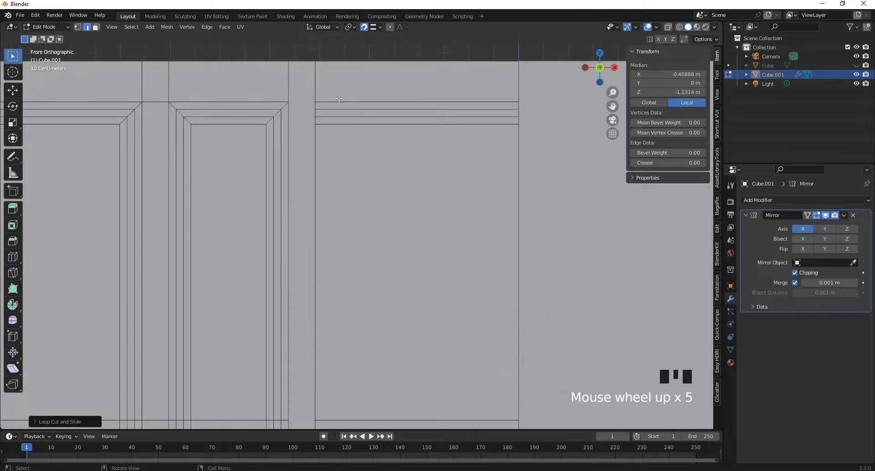
key(ctrl+r)
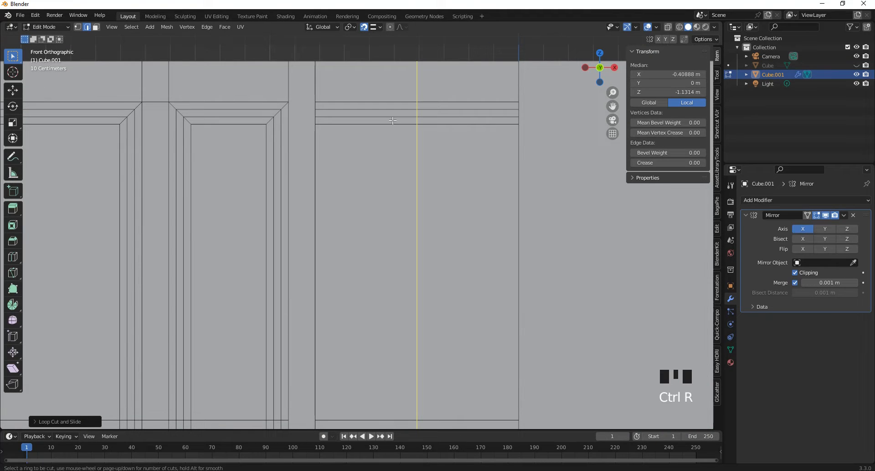
scroll(392, 120, up, 13)
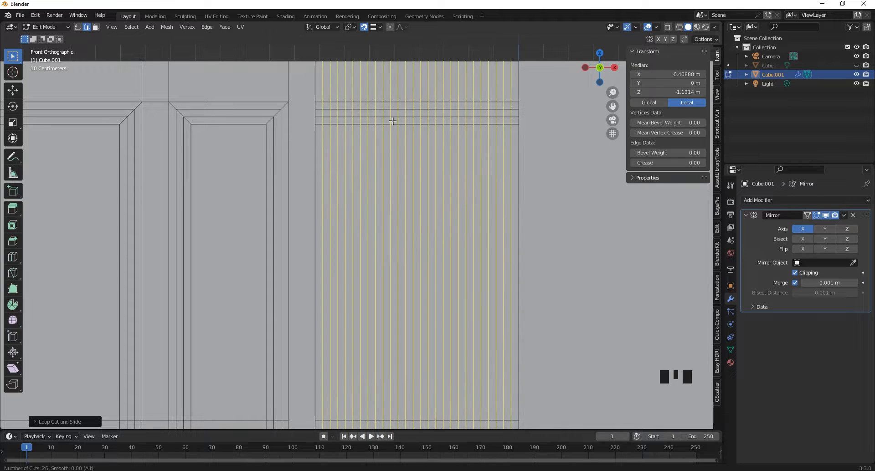
scroll(392, 120, up, 3)
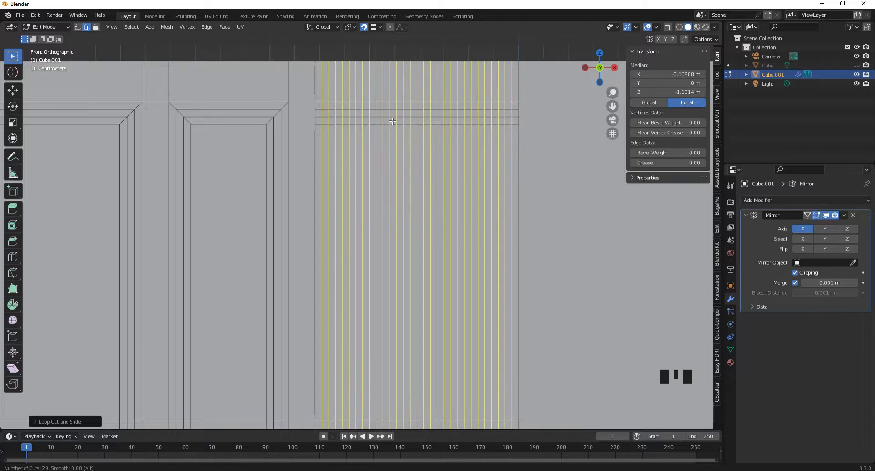
click(393, 121)
right_click(387, 120)
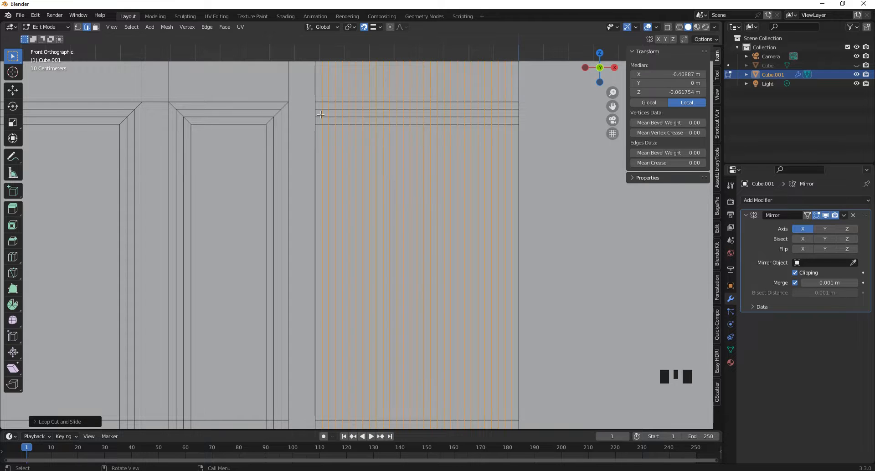
Deselect the three new vertical loops closest to the panel's outer edge, keeping the other new loops selected.
scroll(321, 115, up, 3)
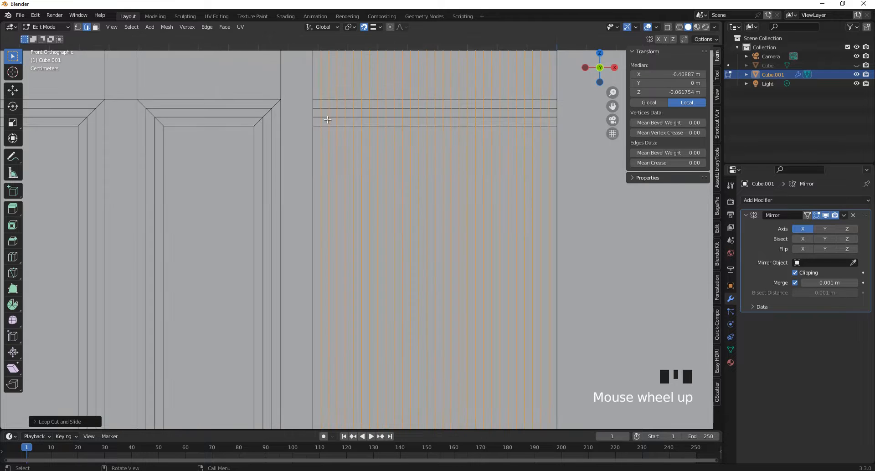
alt+shift+click(342, 154)
alt+shift+click(332, 156)
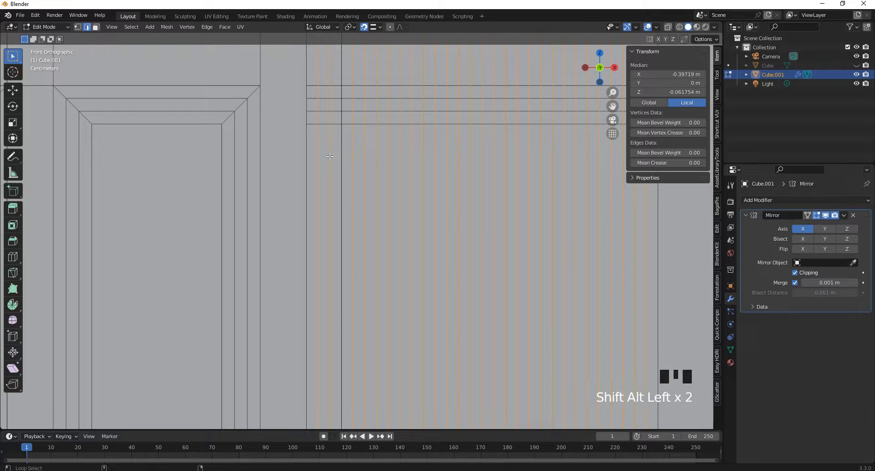
alt+shift+click(330, 155)
alt+shift+click(322, 155)
alt+shift+click(318, 155)
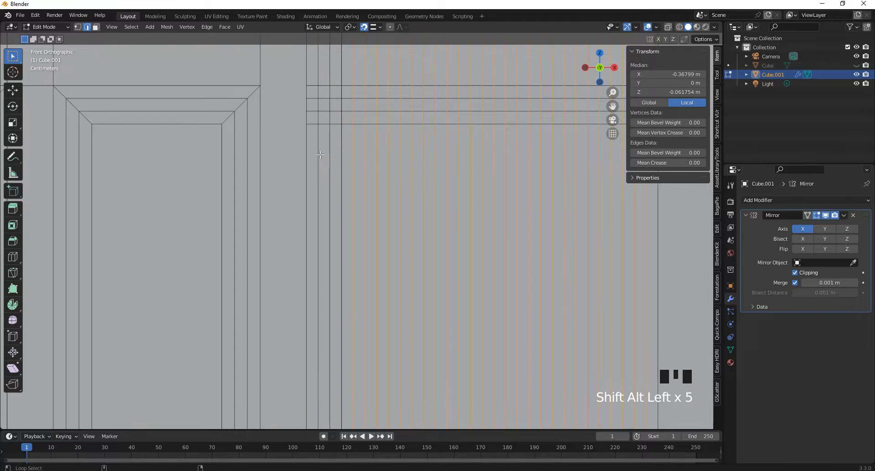
scroll(327, 130, down, 6)
scroll(327, 129, down, 2)
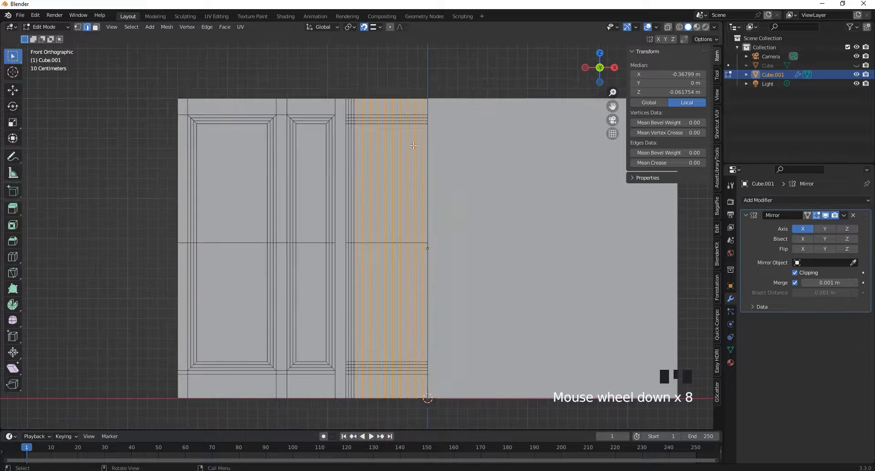
scroll(326, 130, up, 2)
key(x)
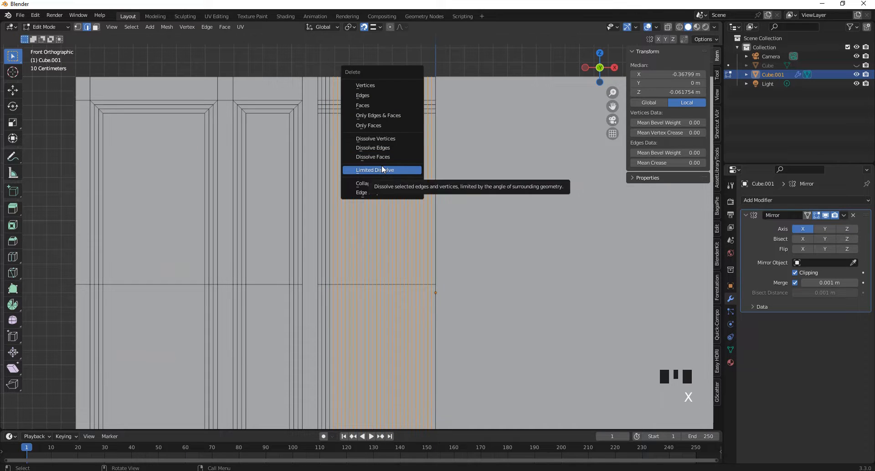
click(382, 168)
key(ctrl+z)
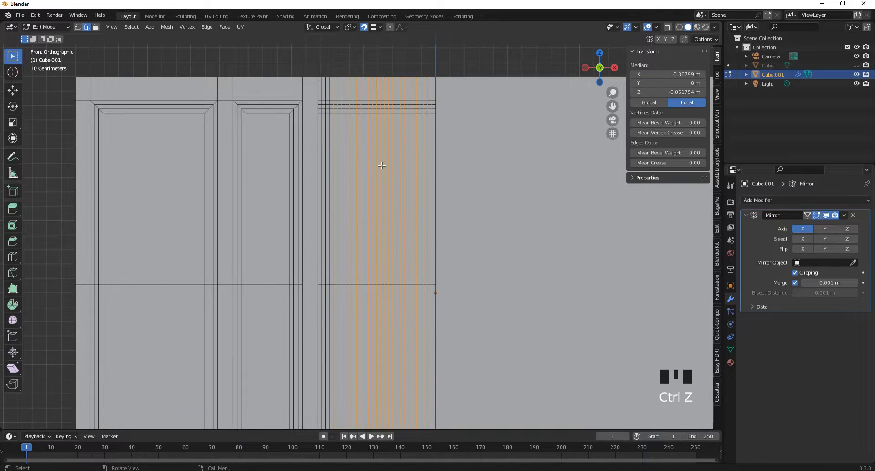
Dissolve the selected vertical edges so only three narrow columns remain beside the mirror-line panel's outer edge.
key(x)
click(356, 144)
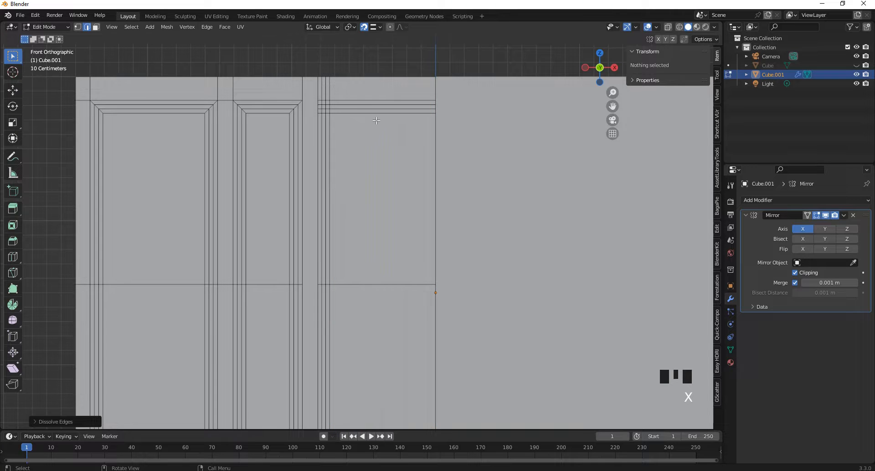
scroll(395, 114, down, 2)
scroll(330, 106, up, 1)
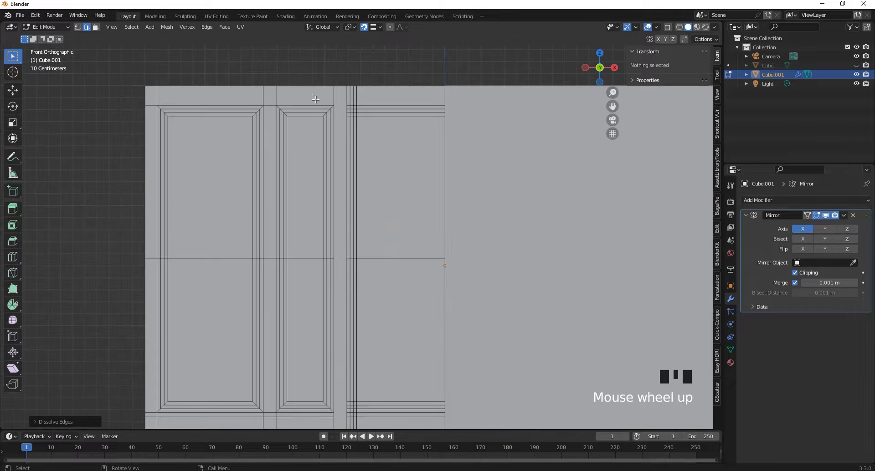
Change to face selection and select the outermost and innermost frame bands of the two tall framed panels.
click(96, 27)
scroll(123, 98, up, 5)
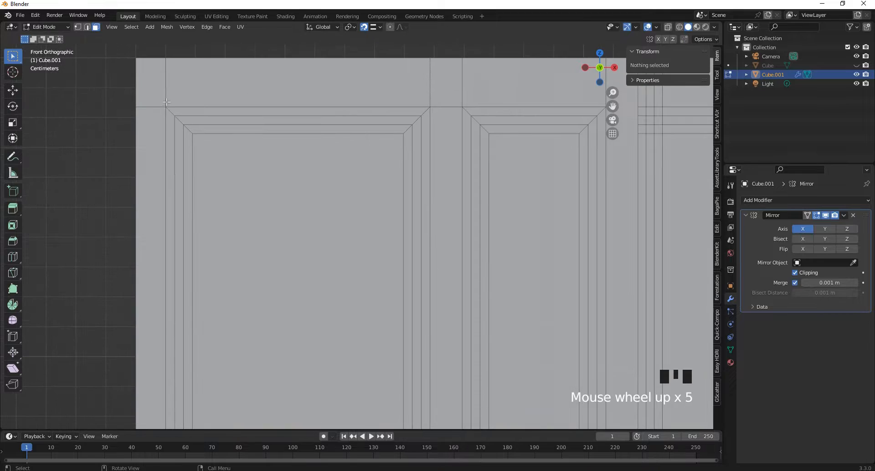
alt+shift+click(172, 110)
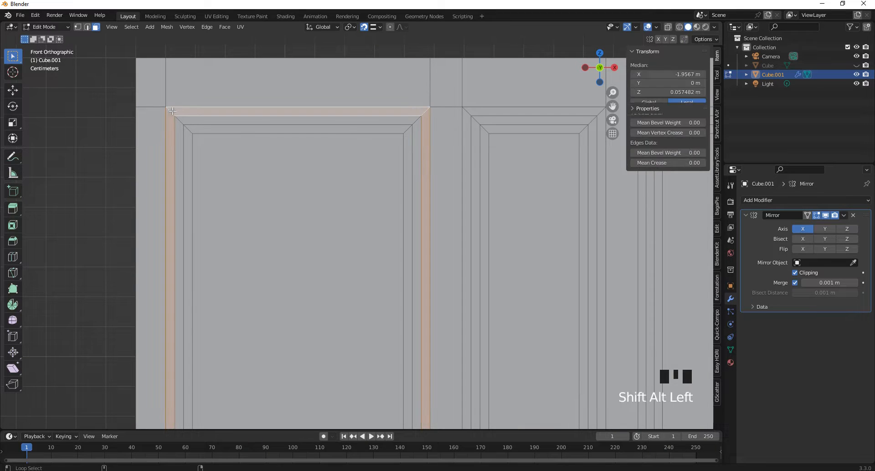
alt+shift+click(189, 132)
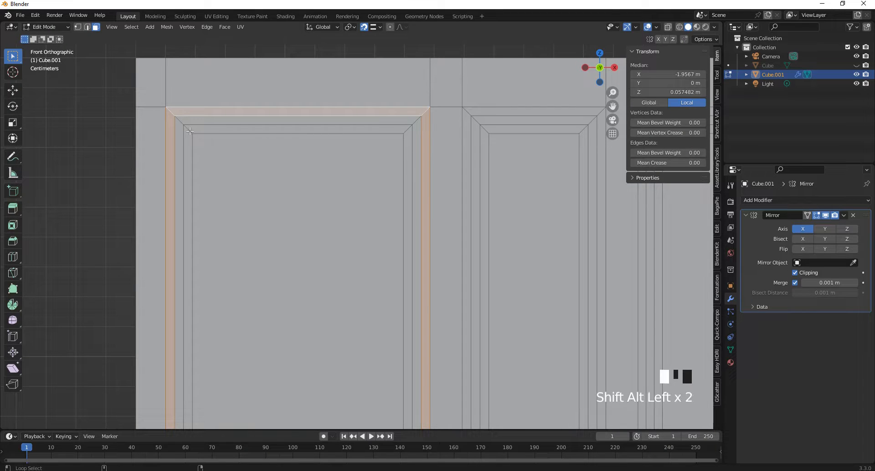
alt+shift+click(469, 113)
alt+shift+click(487, 132)
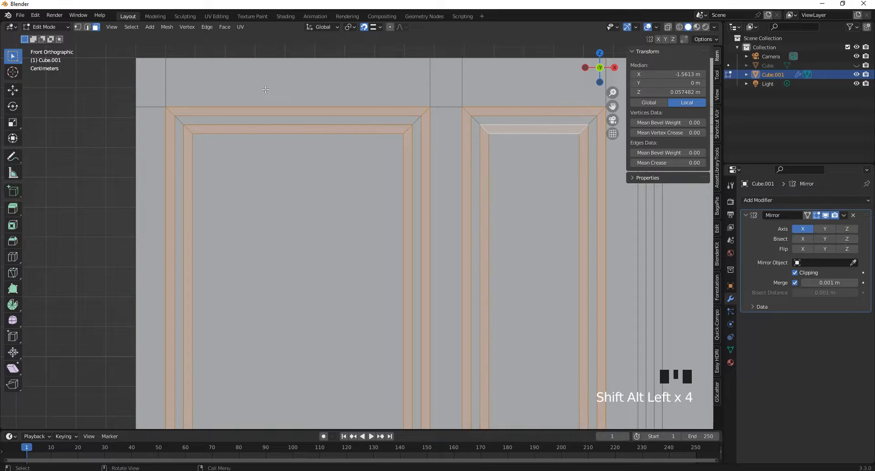
Add the outer upper band of the mirror-line panel to the face selection.
scroll(412, 102, down, 3)
scroll(460, 99, up, 7)
alt+shift+click(461, 101)
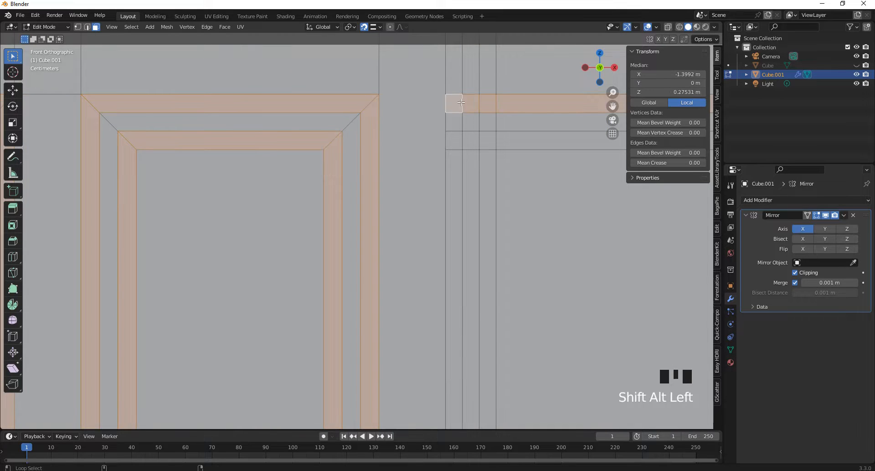
alt+shift+click(454, 125)
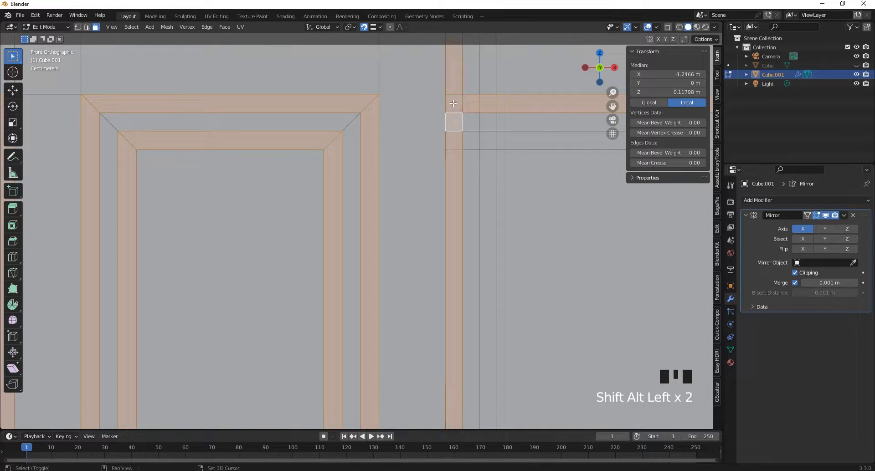
scroll(458, 132, down, 6)
key(ctrl+z)
Extend the face selection down the mirror-line panel's outer vertical band and along its outer lower band to the mirror line.
scroll(438, 141, up, 6)
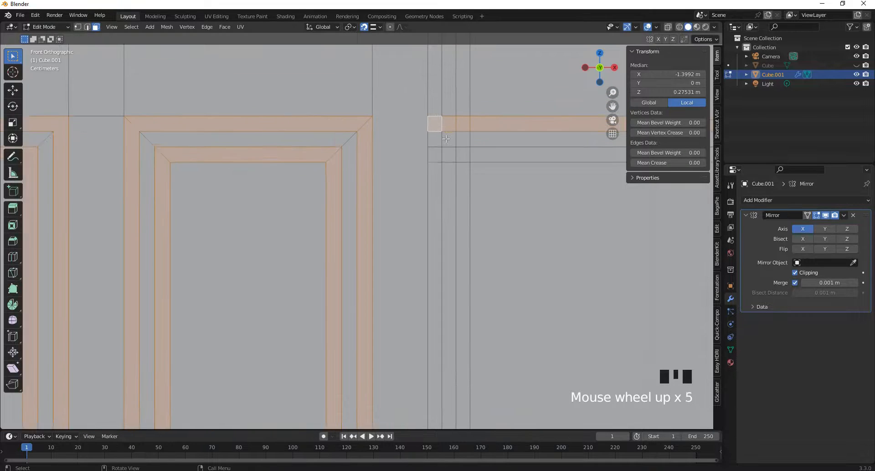
shift+click(437, 140)
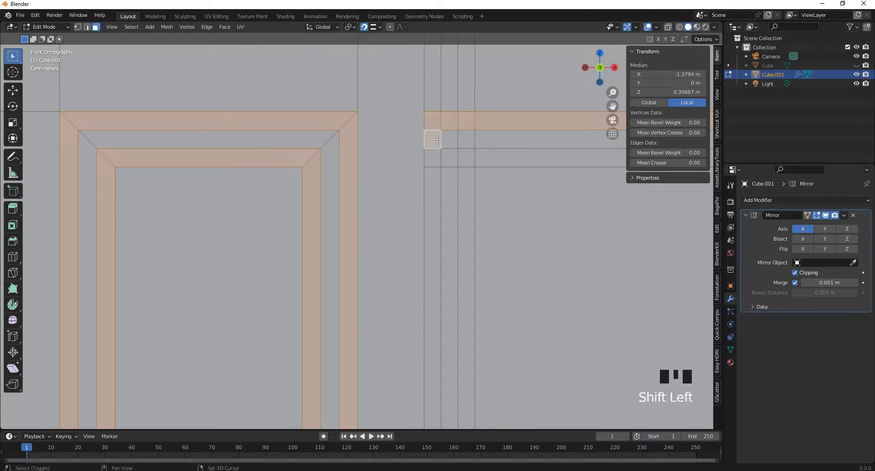
scroll(436, 140, down, 12)
scroll(456, 319, up, 5)
scroll(456, 320, up, 7)
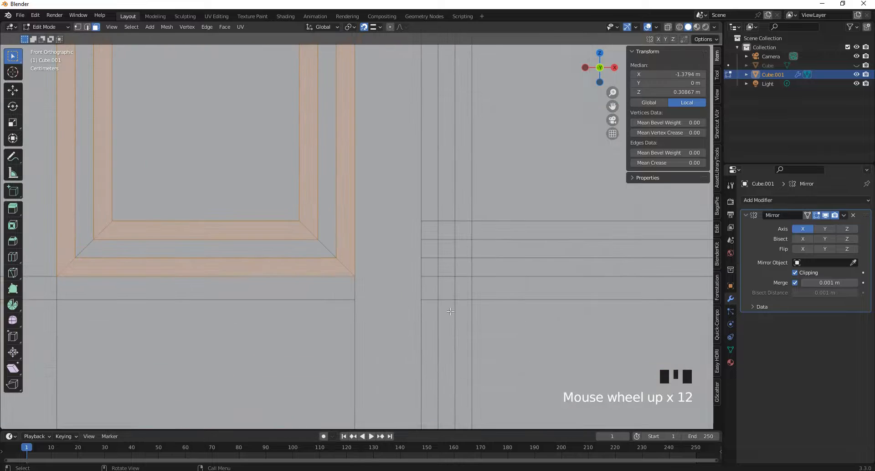
ctrl+click(429, 264)
scroll(278, 260, down, 5)
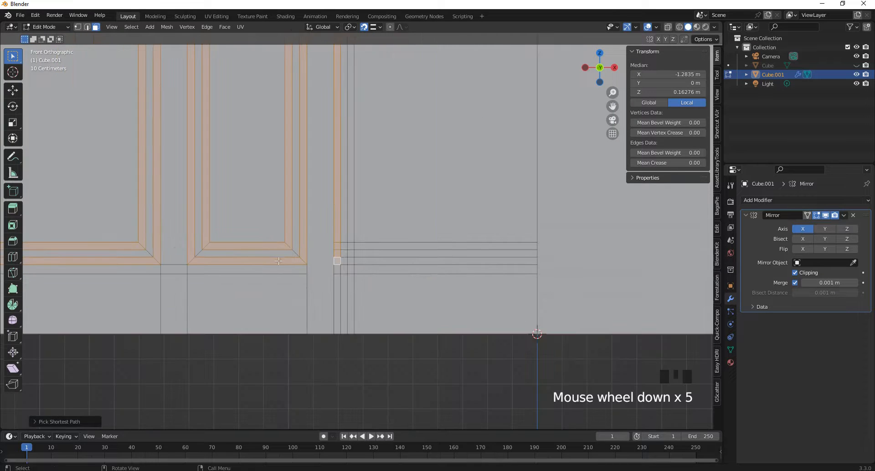
ctrl+click(525, 262)
Add the mirror-line panel's inner lower, vertical and upper bands to the face selection, forming an inner frame open at the mirror line.
scroll(354, 250, up, 2)
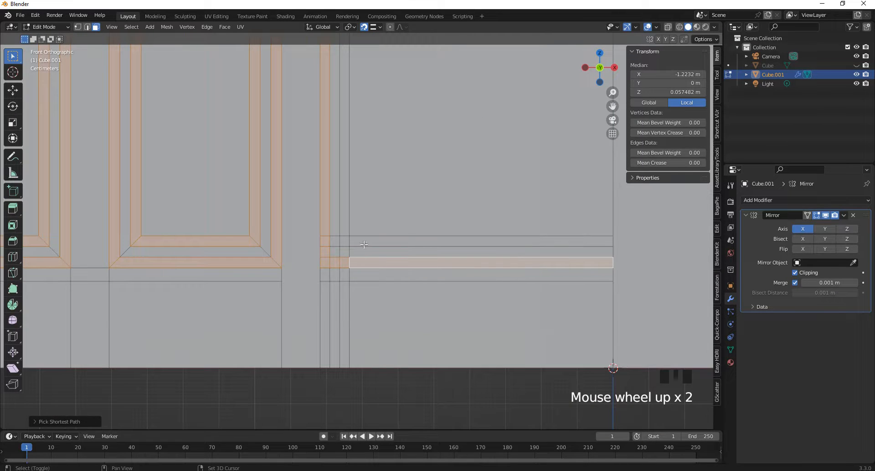
shift+click(364, 245)
shift+click(345, 241)
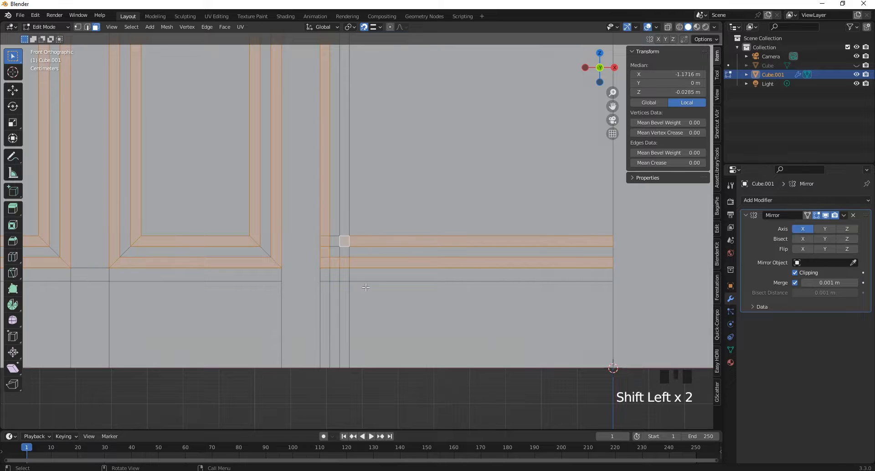
scroll(366, 287, down, 9)
scroll(366, 137, up, 11)
ctrl+click(353, 146)
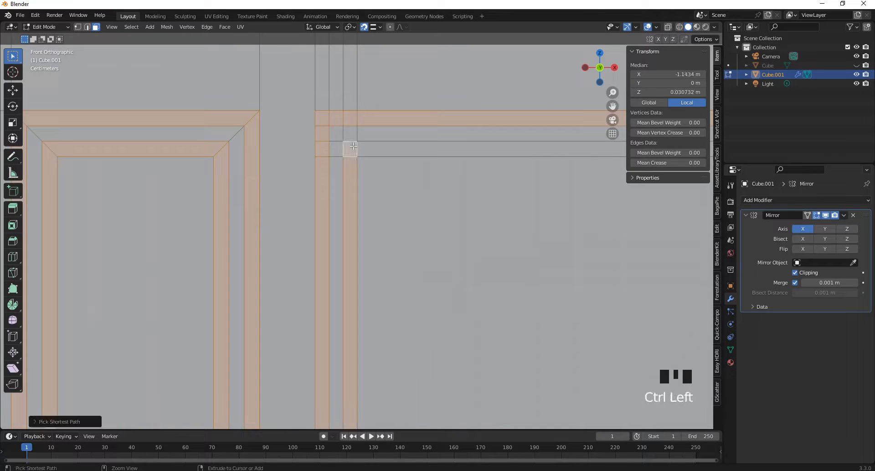
ctrl+click(354, 146)
scroll(354, 146, down, 10)
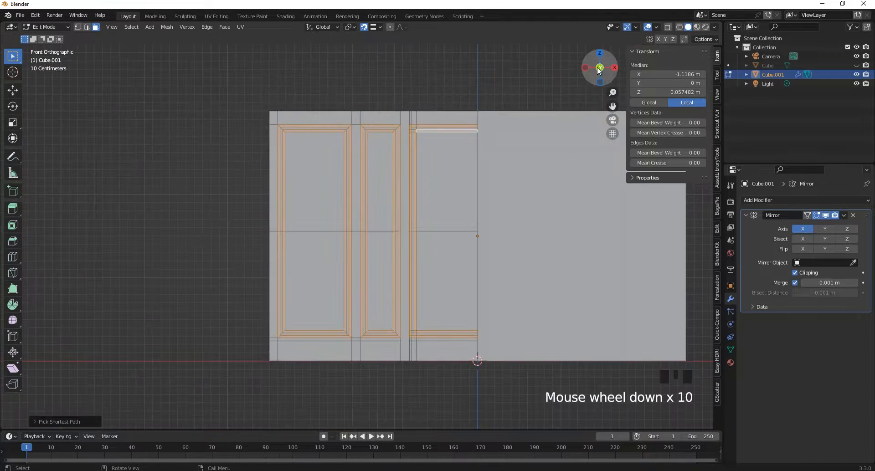
drag(599, 69, 653, 84)
scroll(360, 131, up, 4)
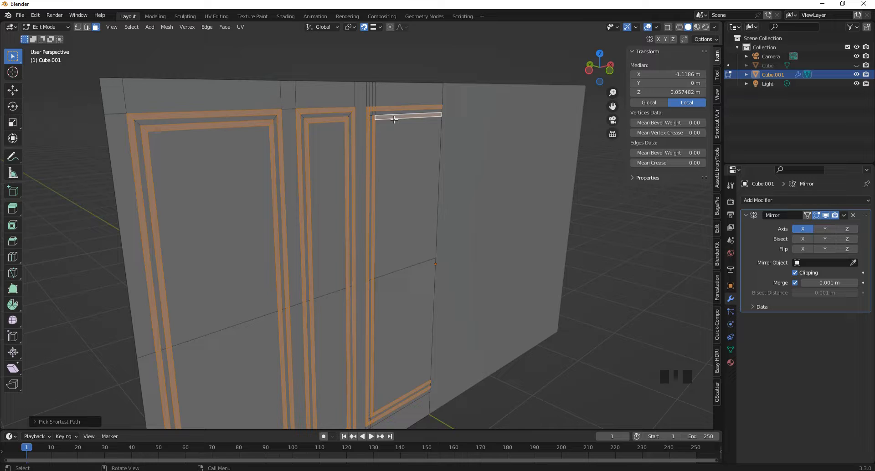
Extrude the selected frame bands of all three panels about 0.033 m out from the wall, and clear the selection.
drag(591, 74, 608, 69)
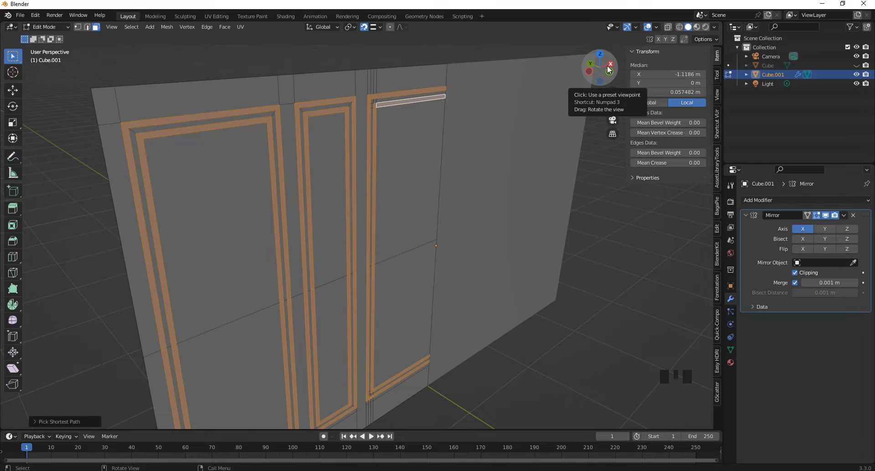
scroll(126, 144, down, 10)
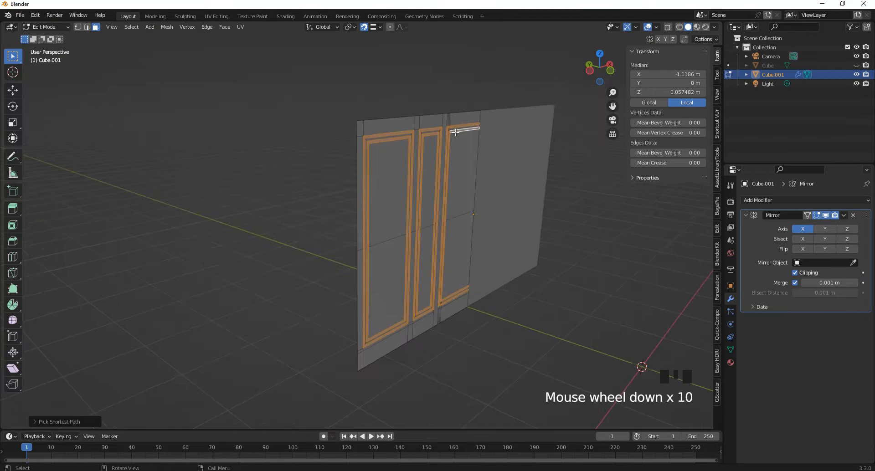
scroll(401, 159, up, 7)
scroll(402, 159, up, 2)
key(e)
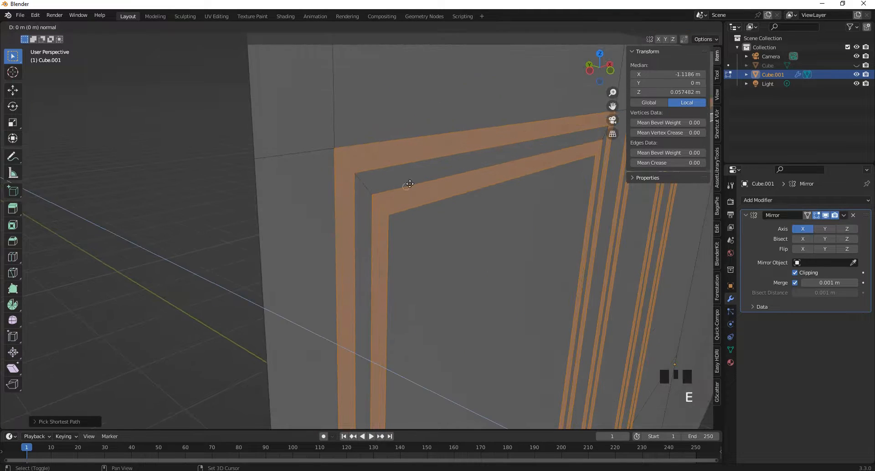
click(478, 259)
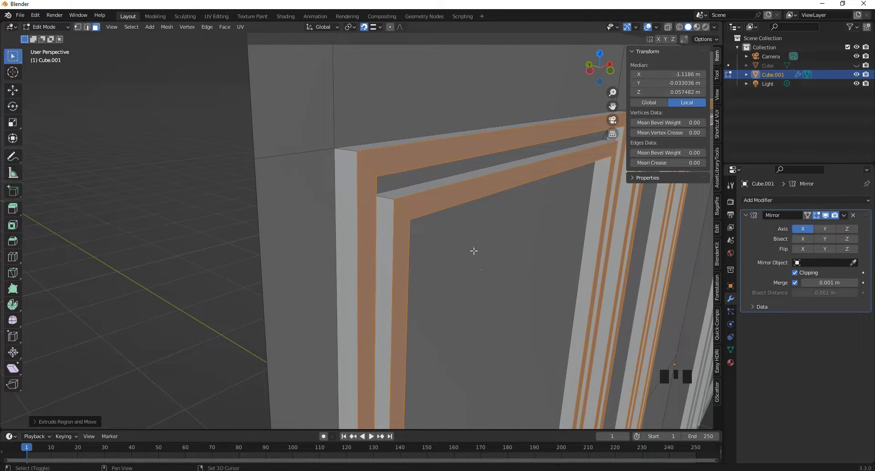
scroll(263, 190, down, 5)
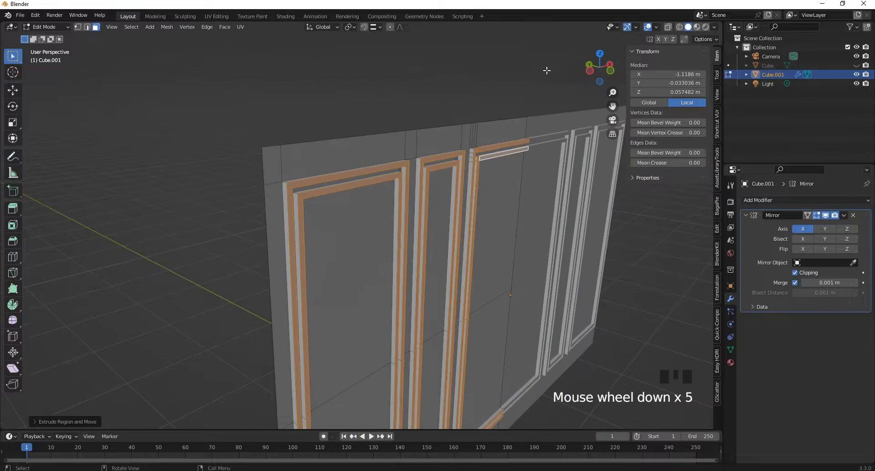
drag(591, 69, 455, 107)
scroll(327, 135, up, 2)
click(289, 70)
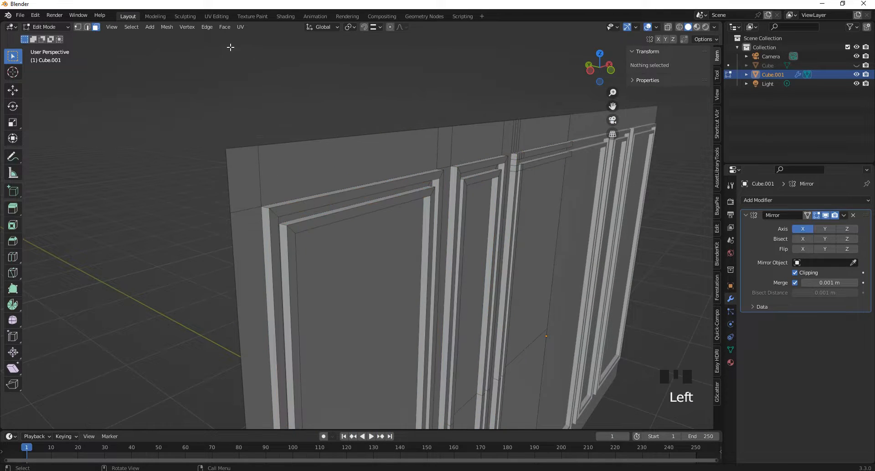
Change to edge selection and select the four front edge loops of the two raised frames on the wide outer panel.
scroll(267, 202, up, 2)
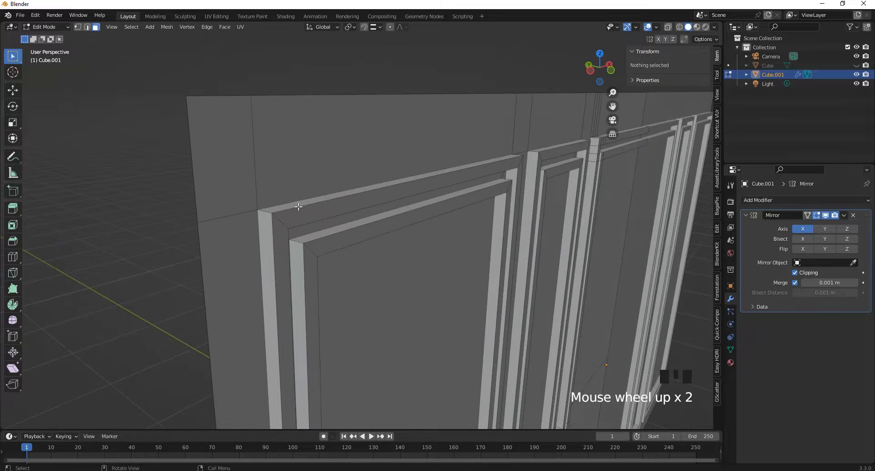
click(88, 27)
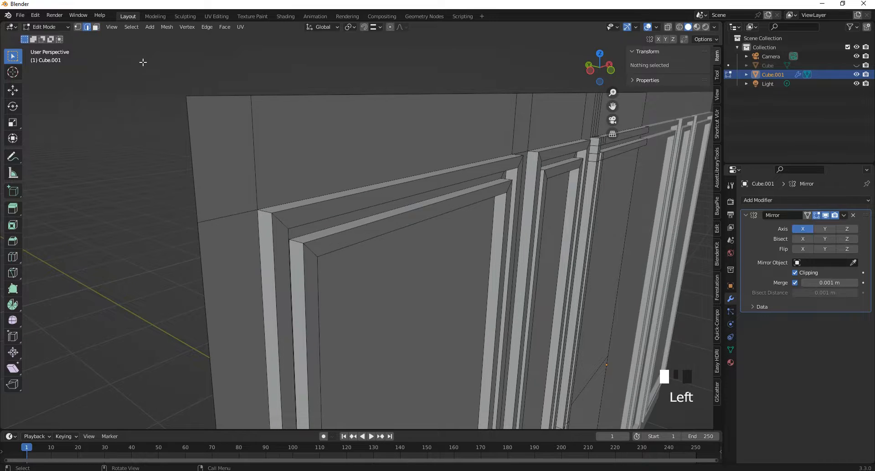
alt+click(302, 210)
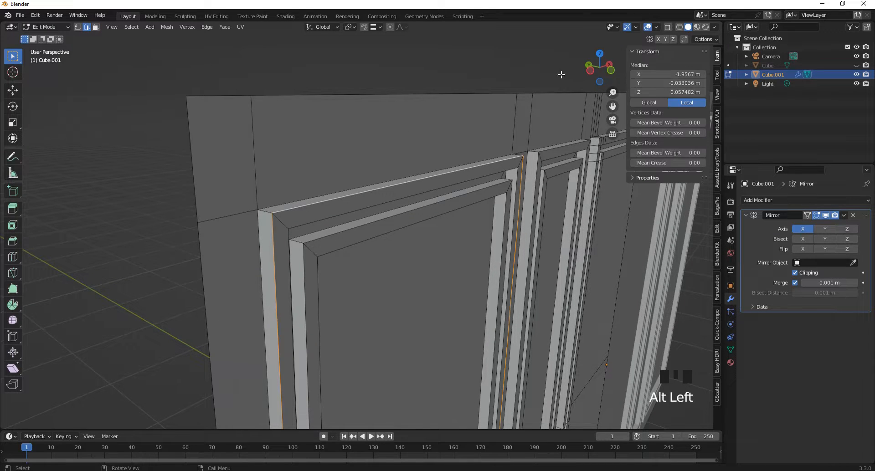
drag(592, 67, 572, 51)
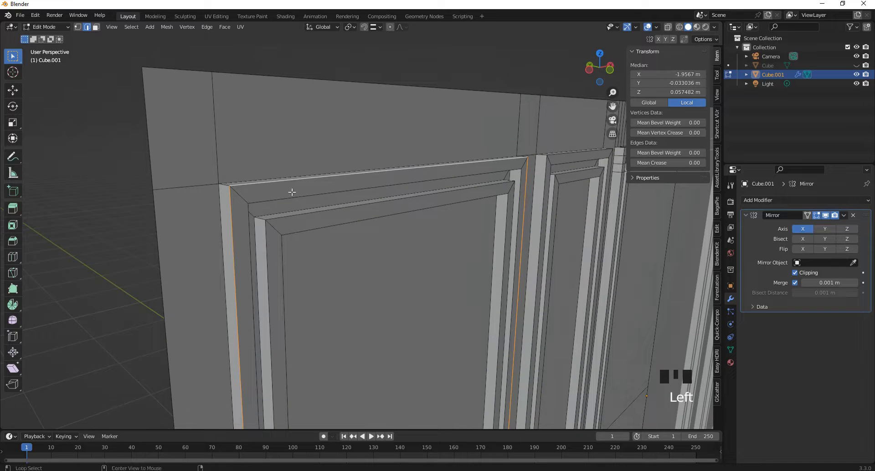
alt+shift+click(261, 201)
alt+shift+click(277, 219)
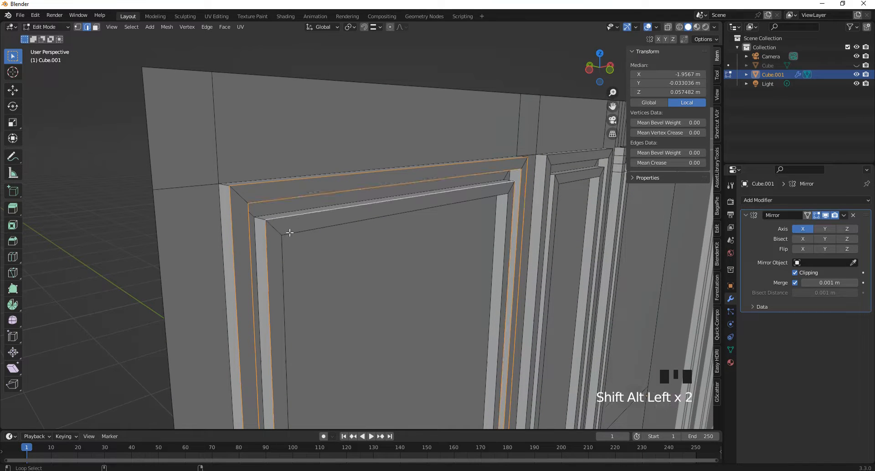
alt+shift+click(289, 233)
Add the four front edge loops of the narrow middle panel's raised frames to the selection.
scroll(319, 194, down, 2)
drag(602, 73, 566, 76)
scroll(463, 184, up, 3)
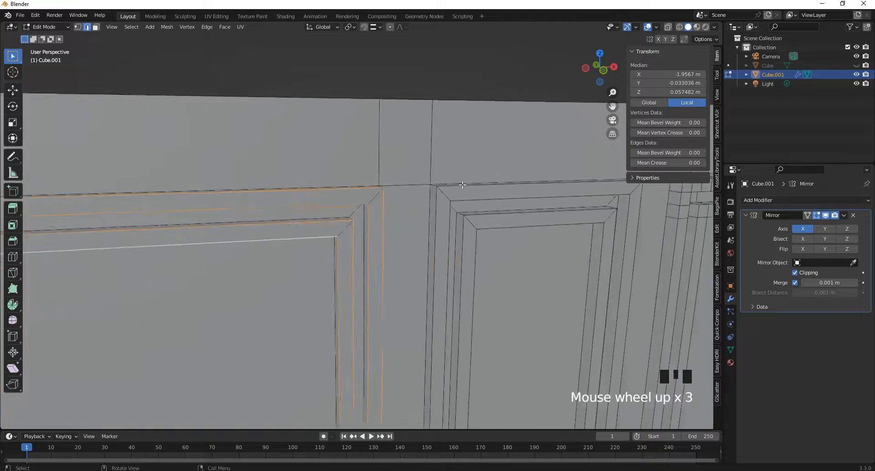
scroll(462, 185, up, 3)
alt+shift+click(445, 183)
alt+shift+click(490, 243)
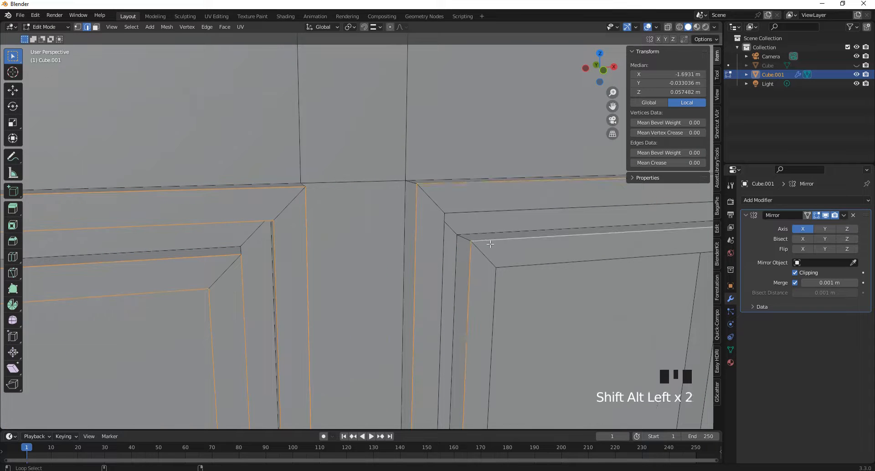
alt+shift+click(503, 267)
alt+shift+click(476, 214)
Add the front vertical and lower edges of the mirror-line panel's inner and outer raised frames to the selection.
scroll(373, 258, down, 11)
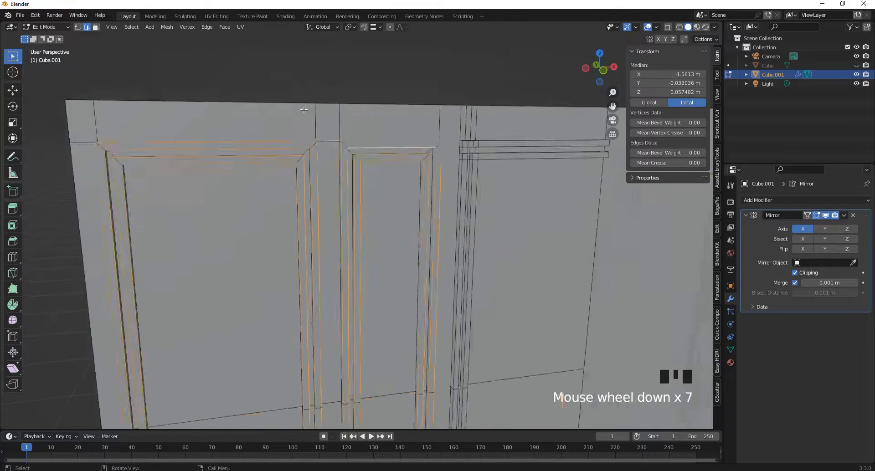
scroll(373, 258, up, 18)
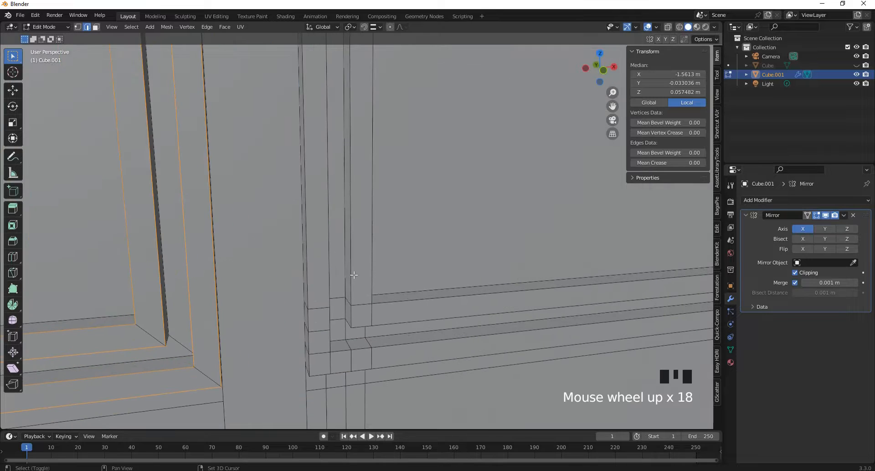
alt+shift+click(356, 274)
alt+shift+click(382, 304)
alt+shift+click(372, 285)
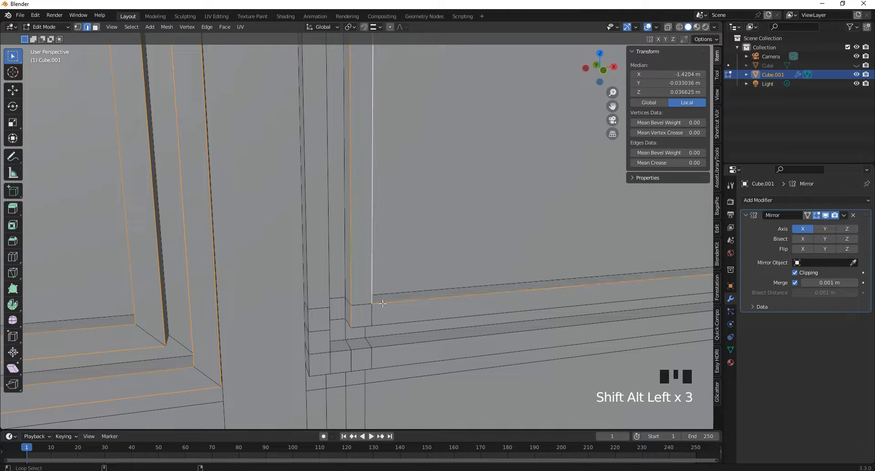
alt+shift+click(391, 324)
alt+shift+click(395, 347)
alt+shift+click(386, 363)
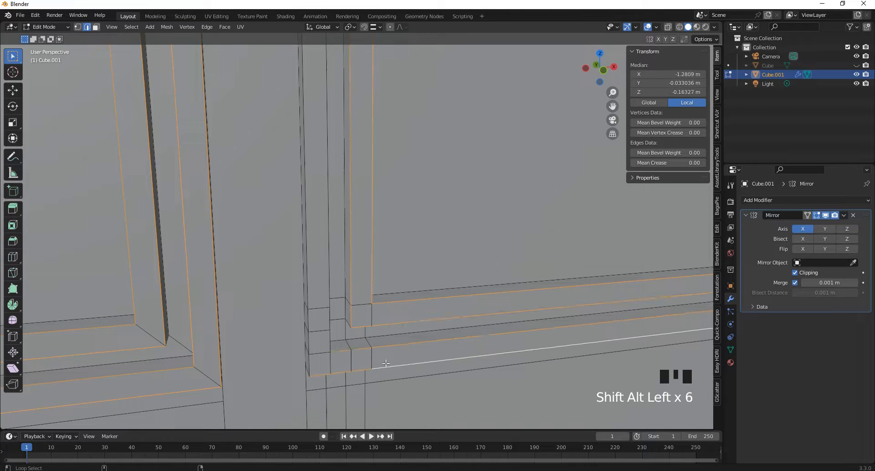
alt+shift+click(314, 339)
alt+shift+click(330, 286)
Add the front upper edges of the mirror-line panel's outer and inner raised frames, undoing any wrongly picked back edge.
scroll(329, 286, down, 19)
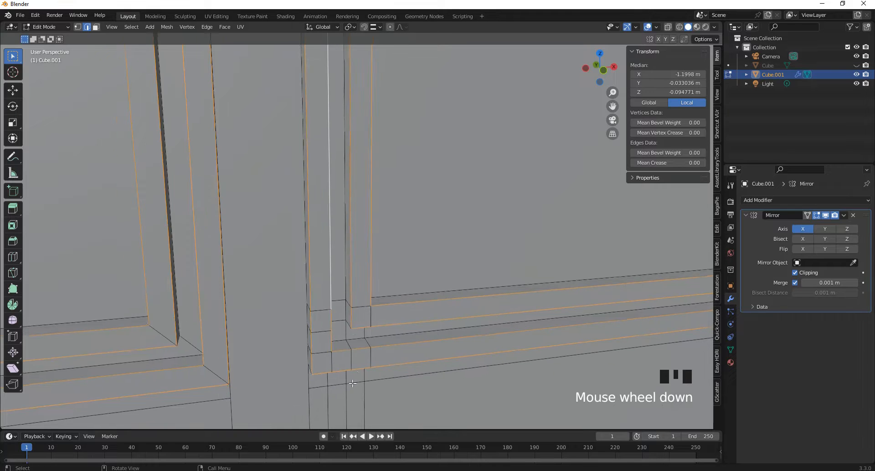
scroll(350, 114, up, 5)
scroll(349, 114, up, 8)
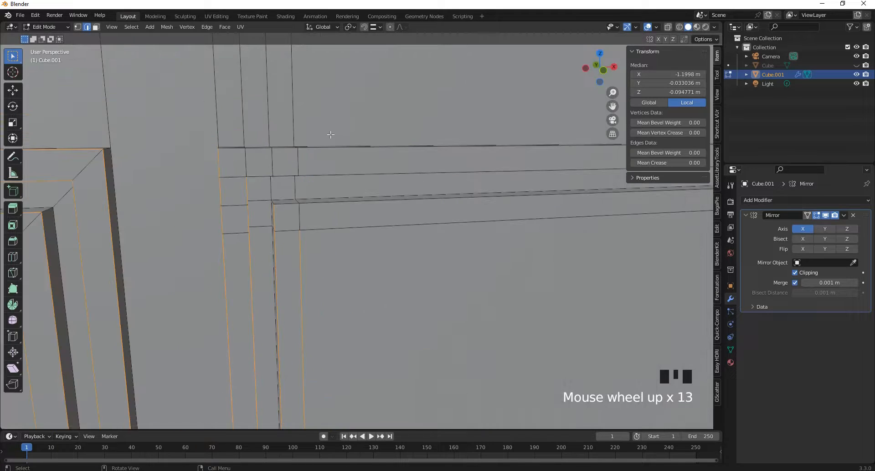
alt+shift+click(328, 147)
alt+shift+click(320, 173)
alt+shift+click(322, 200)
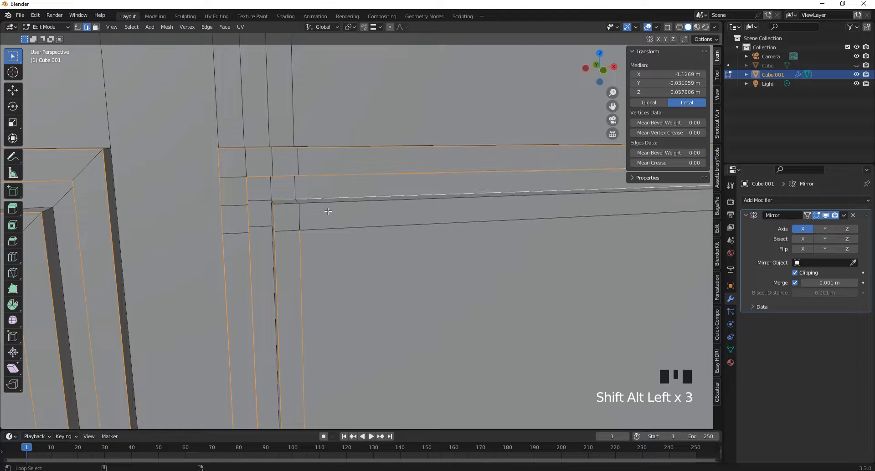
key(ctrl+z)
alt+shift+click(331, 205)
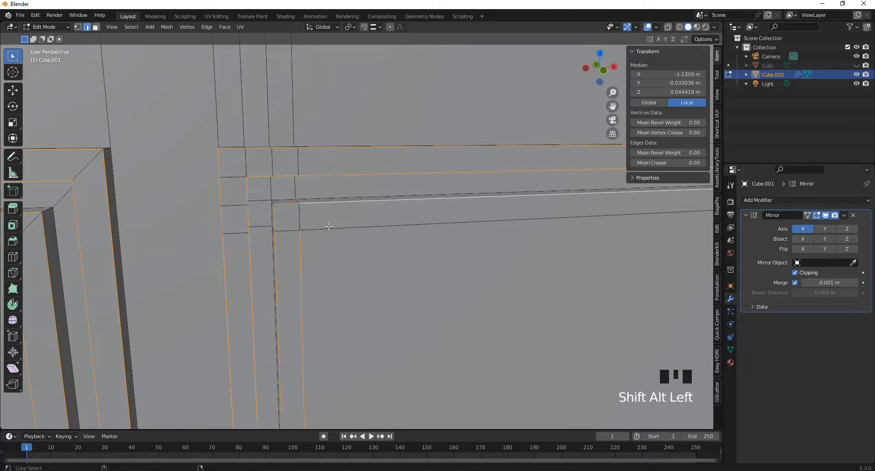
alt+shift+click(329, 227)
Return to Object Mode, add a Bevel modifier to the panelled wall, and set its limit method to Weight.
scroll(330, 227, down, 7)
drag(592, 64, 542, 62)
key(Tab)
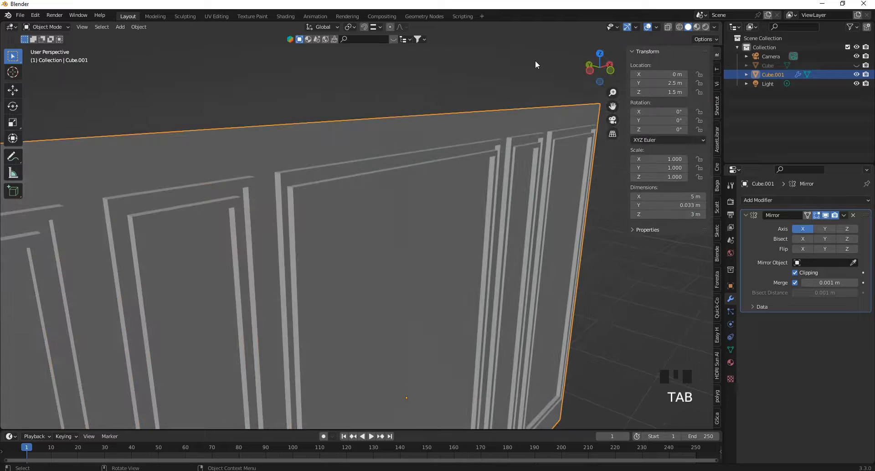
click(759, 202)
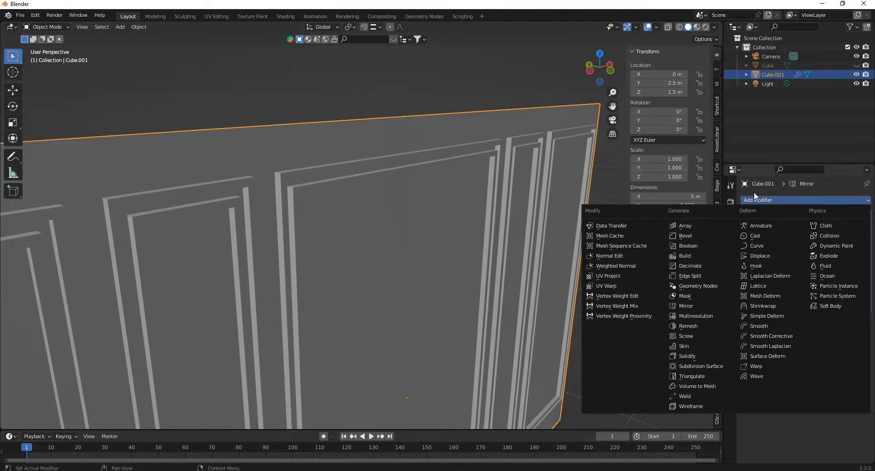
click(690, 236)
scroll(483, 82, down, 4)
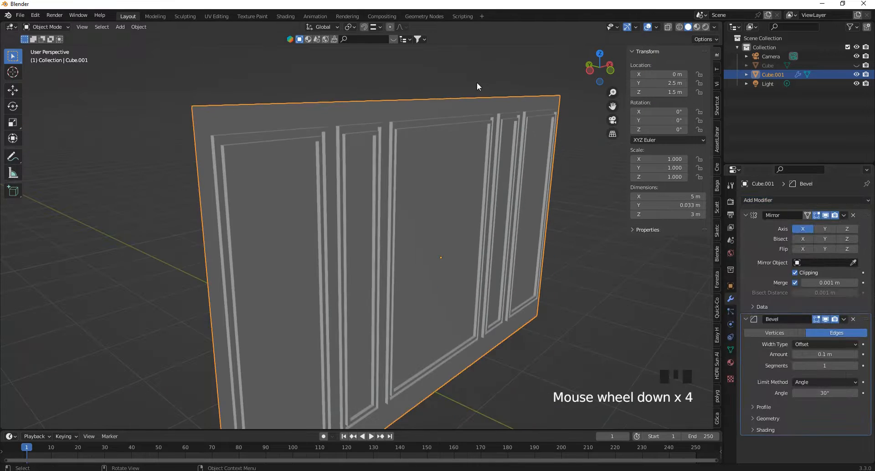
scroll(543, 65, up, 3)
drag(598, 68, 594, 47)
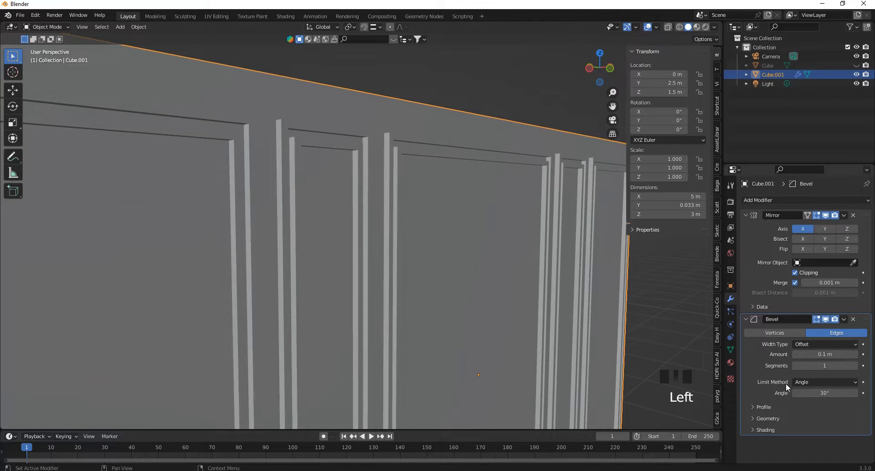
click(806, 383)
click(814, 413)
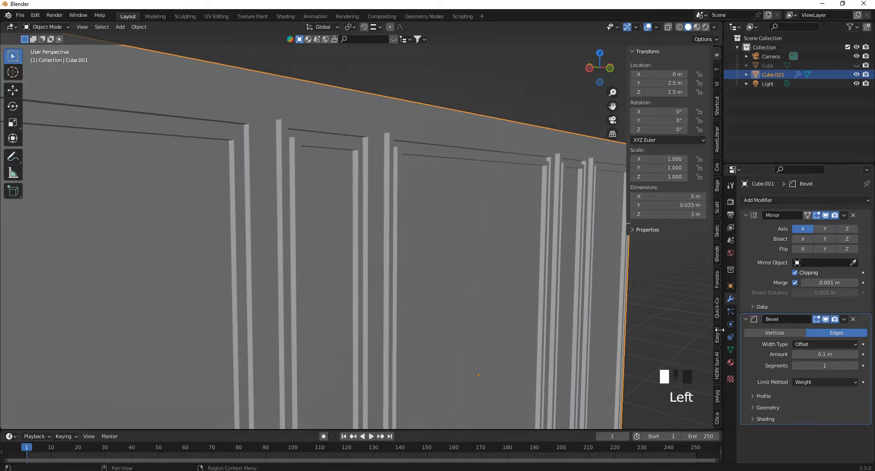
Return to Edit Mode and set the mean bevel weight of the selected frame edges to 1.
key(Tab)
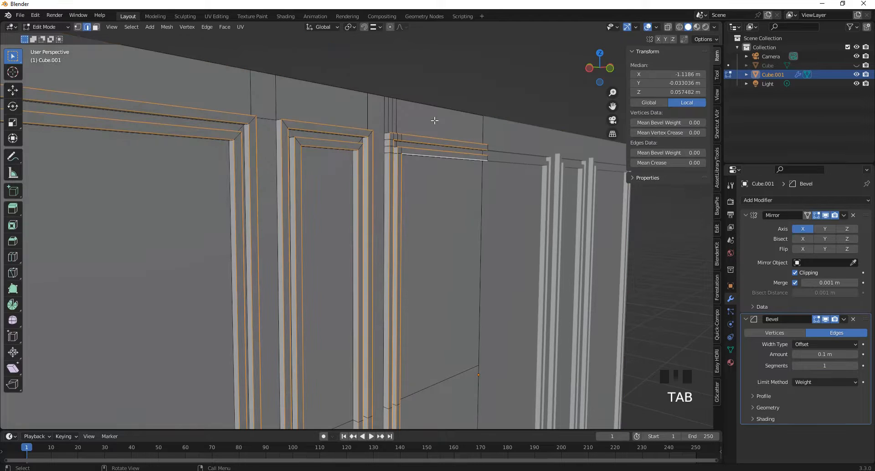
drag(596, 64, 560, 90)
scroll(397, 156, up, 3)
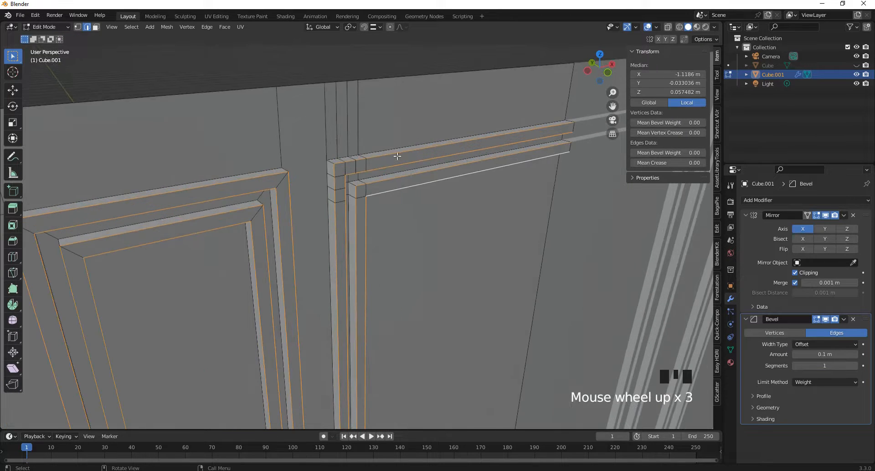
click(647, 152)
text(1)
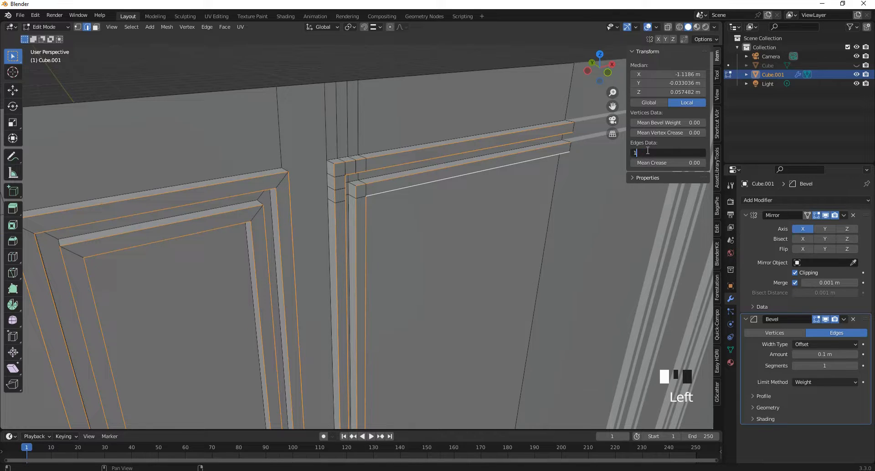
key(Return)
drag(601, 69, 605, 53)
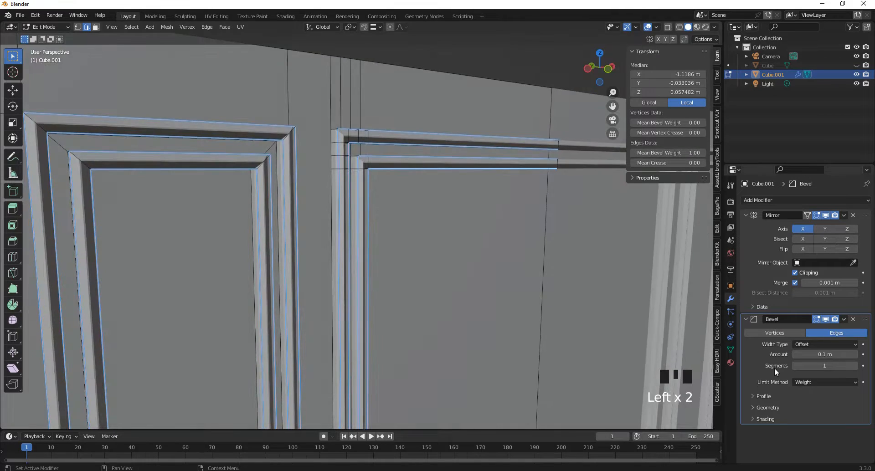
scroll(451, 100, down, 5)
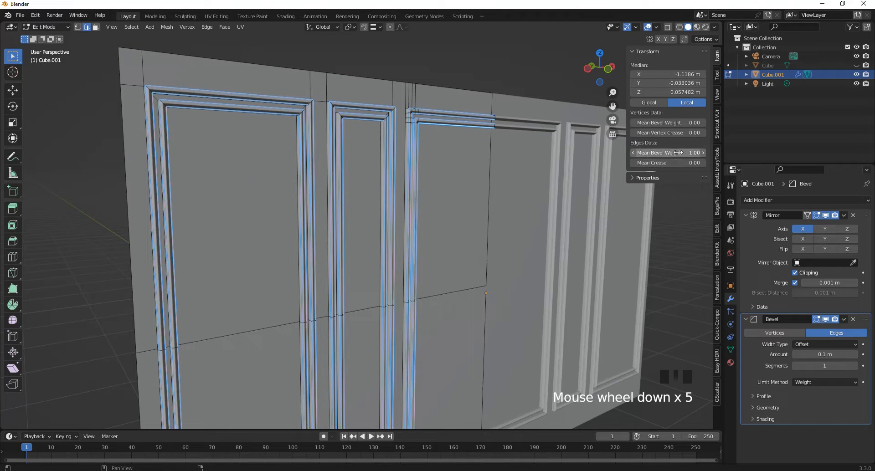
Reduce the mean bevel weight of the selected frame edges to 0.11.
drag(666, 153, 683, 147)
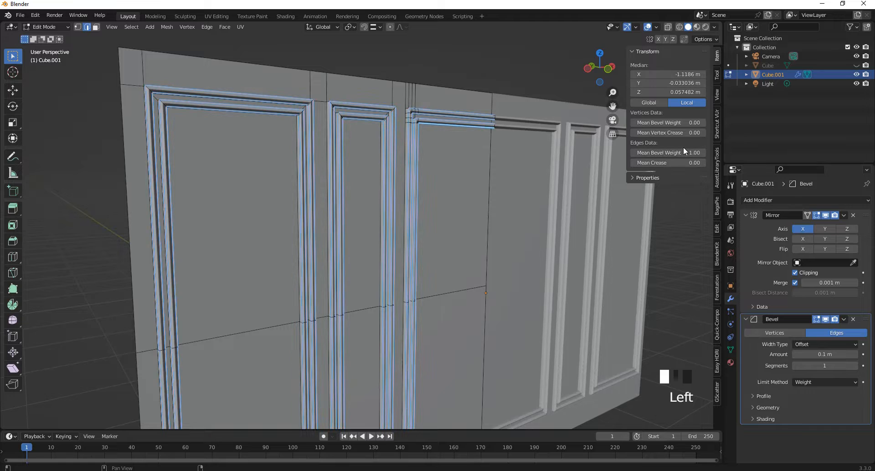
scroll(294, 148, down, 2)
scroll(313, 125, up, 4)
scroll(309, 160, up, 4)
scroll(346, 176, down, 2)
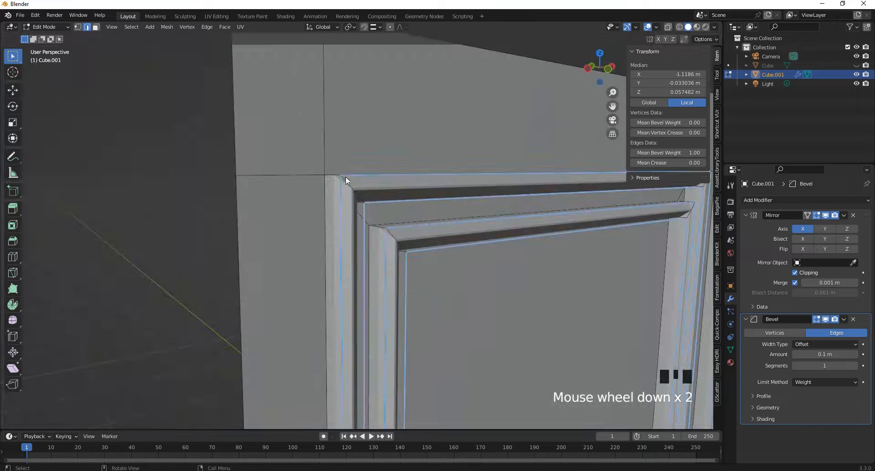
drag(682, 154, 623, 157)
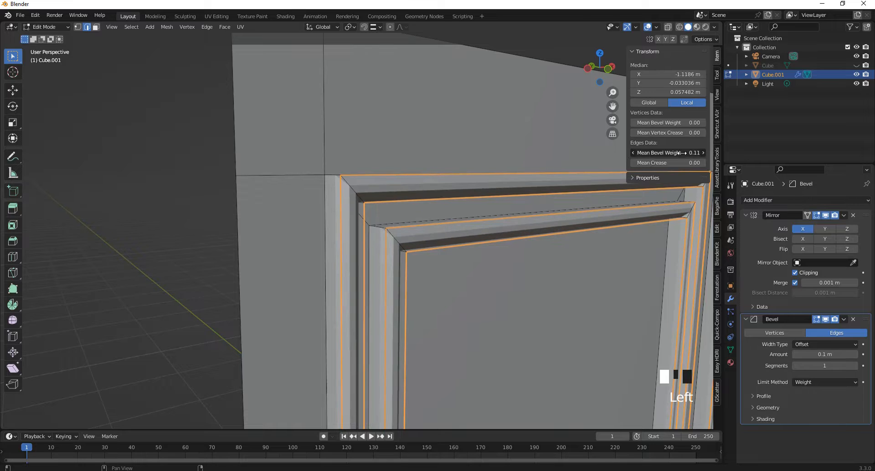
drag(602, 69, 605, 71)
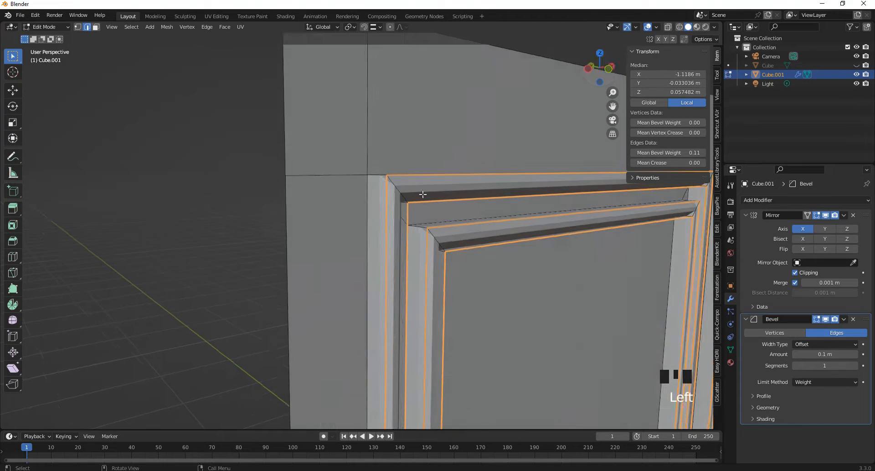
Set the mean bevel weight of the selected frame edges back to 1.
scroll(423, 195, up, 3)
click(669, 153)
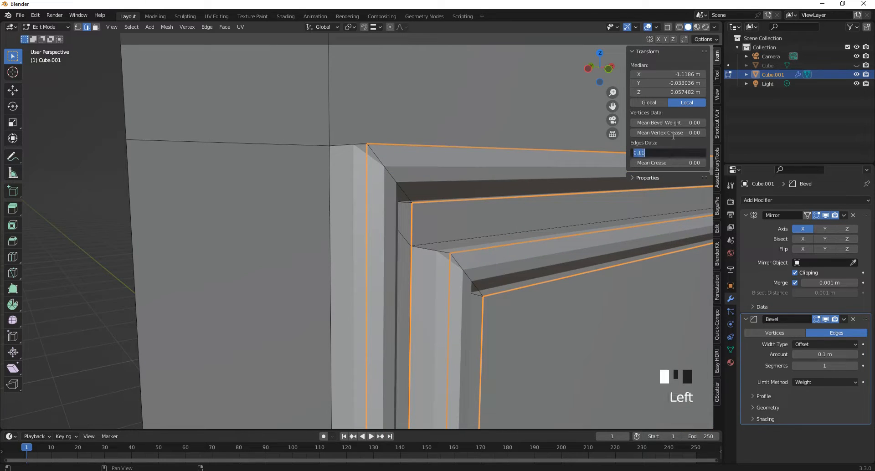
text(1)
key(Return)
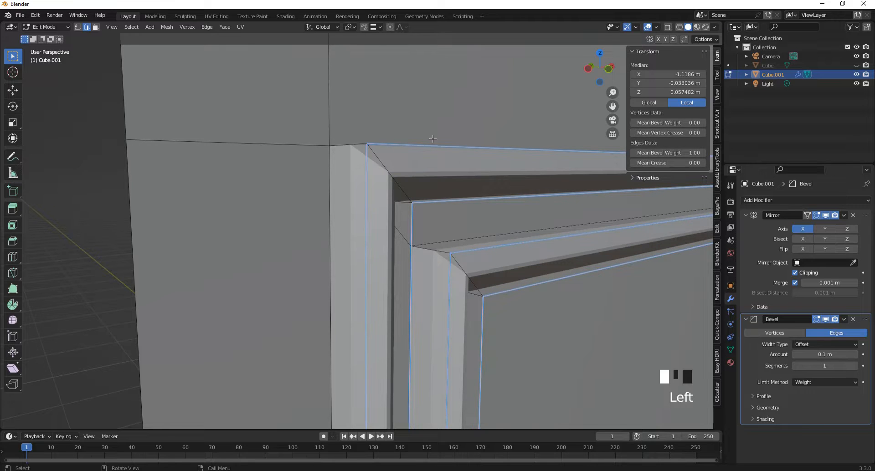
scroll(424, 132, down, 2)
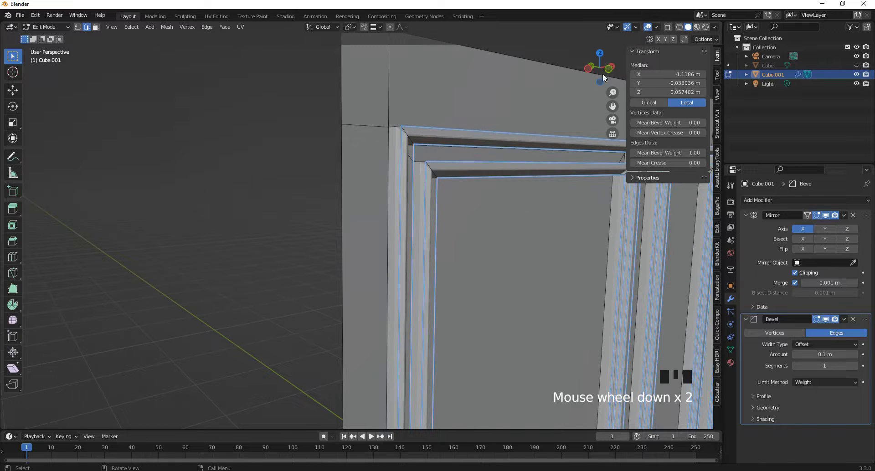
mouse_move(612, 78)
mouse_down()
mouse_move(609, 64)
mouse_move(610, 72)
mouse_up()
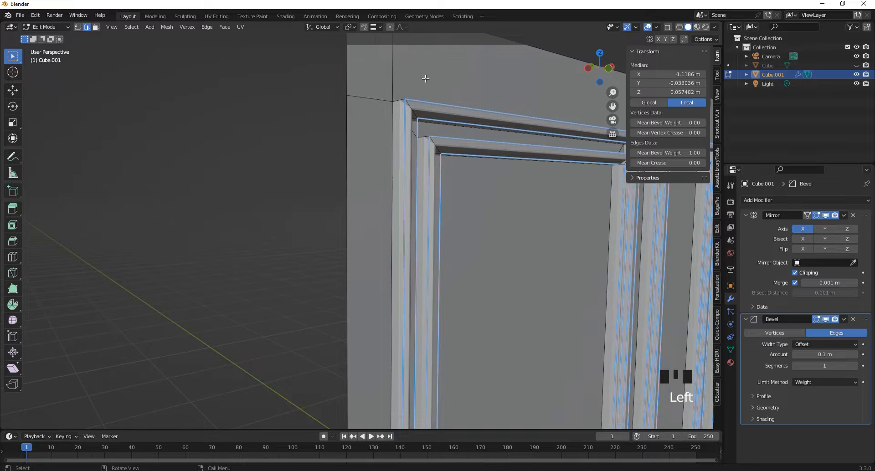
Switch the Bevel modifier's profile to Custom and hide the viewport overlays.
scroll(425, 78, up, 1)
click(763, 397)
scroll(793, 385, down, 3)
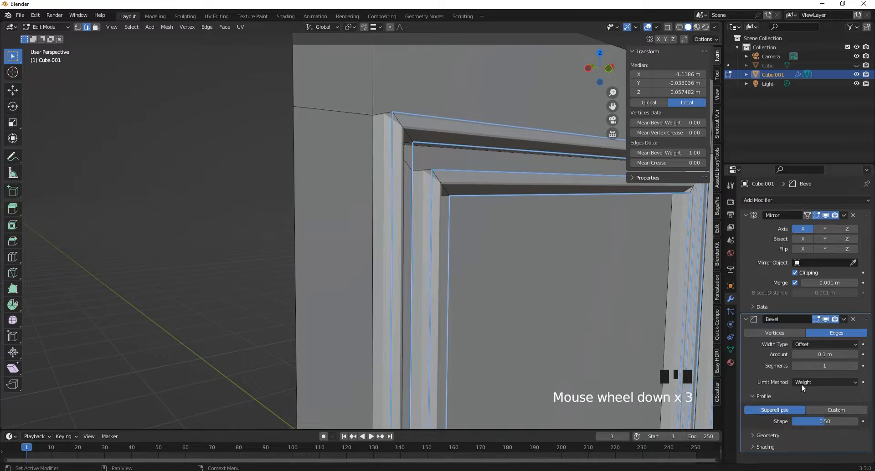
click(833, 408)
scroll(824, 422, down, 4)
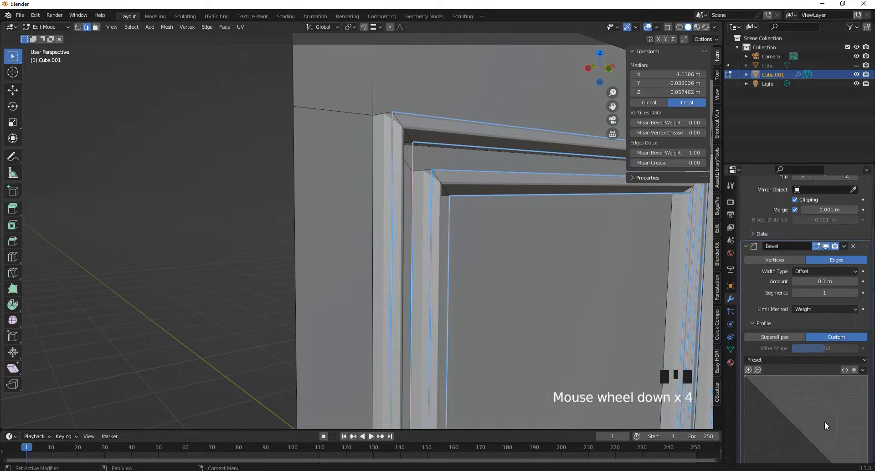
scroll(417, 198, up, 1)
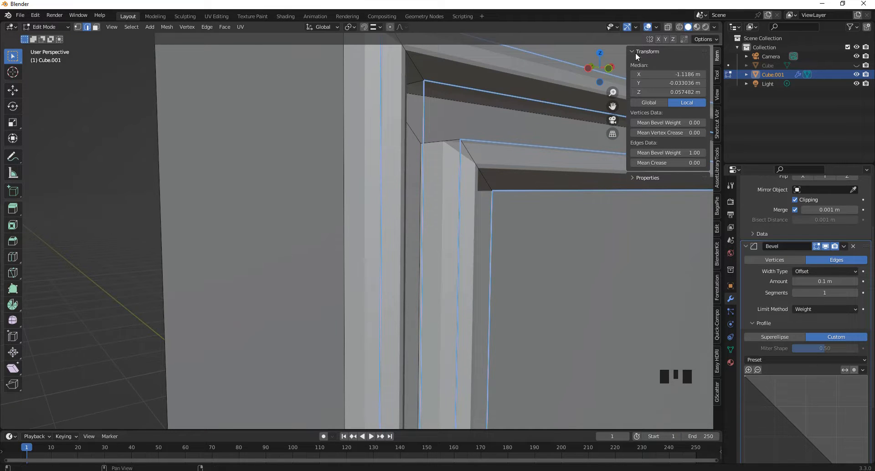
click(648, 27)
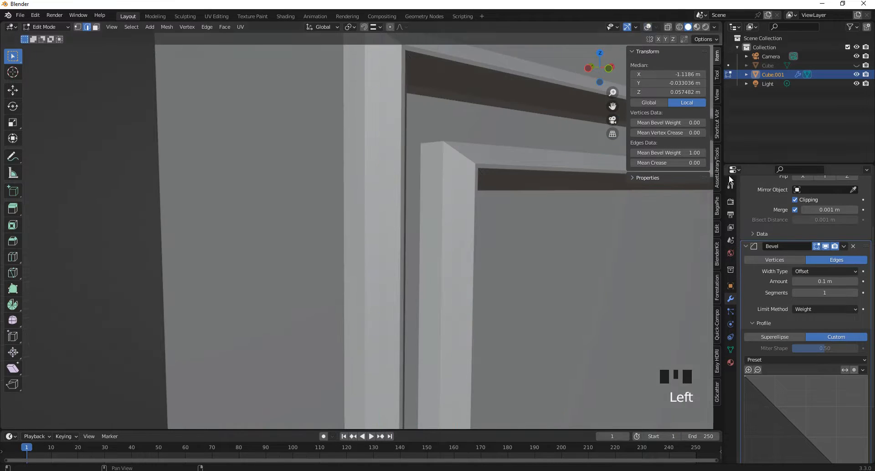
Choose the Support Loops preset for the custom bevel profile.
click(781, 359)
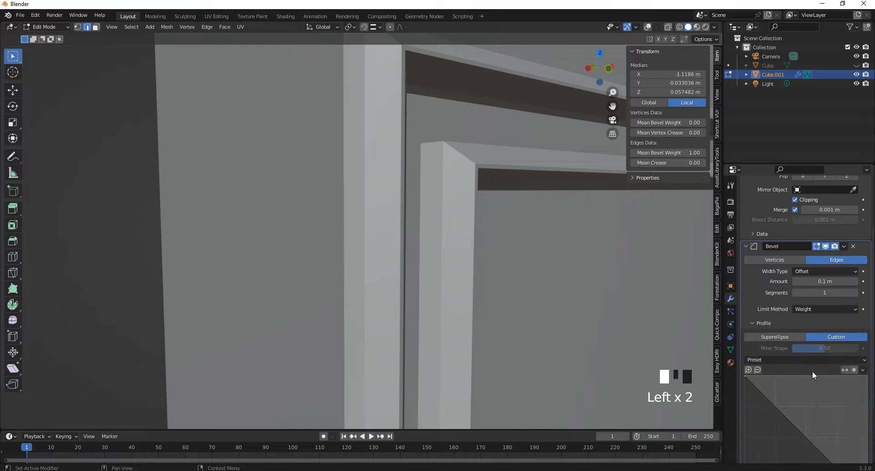
click(809, 358)
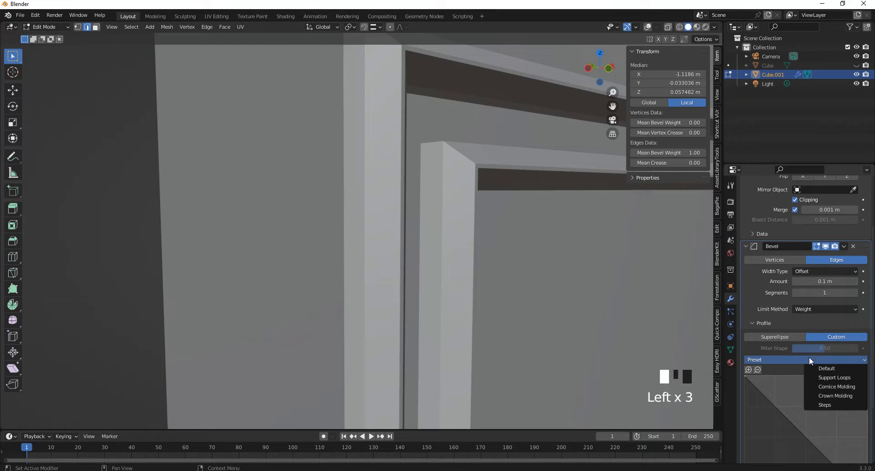
click(834, 378)
scroll(789, 384, down, 4)
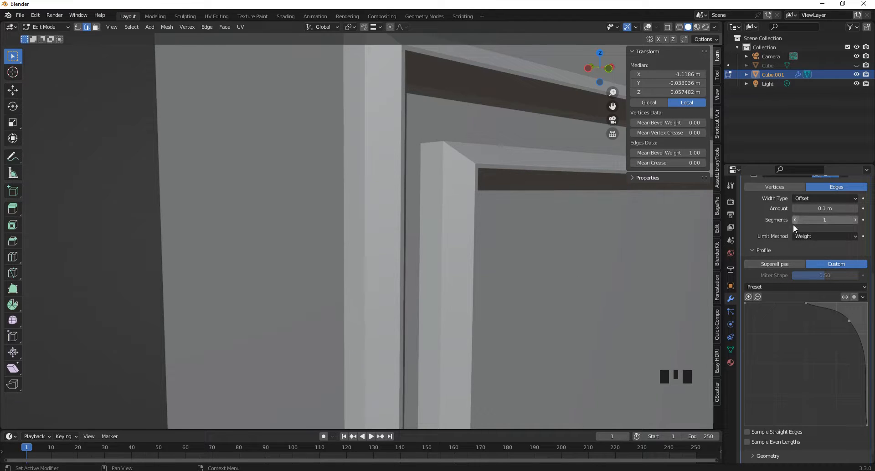
Raise the Bevel modifier's segments to 12.
click(855, 220)
click(856, 220)
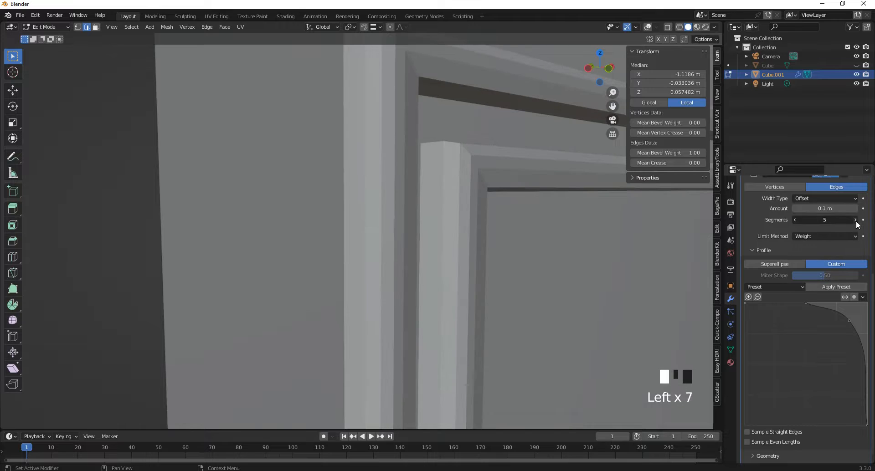
click(855, 220)
click(855, 220)
click(856, 219)
click(856, 219)
click(856, 220)
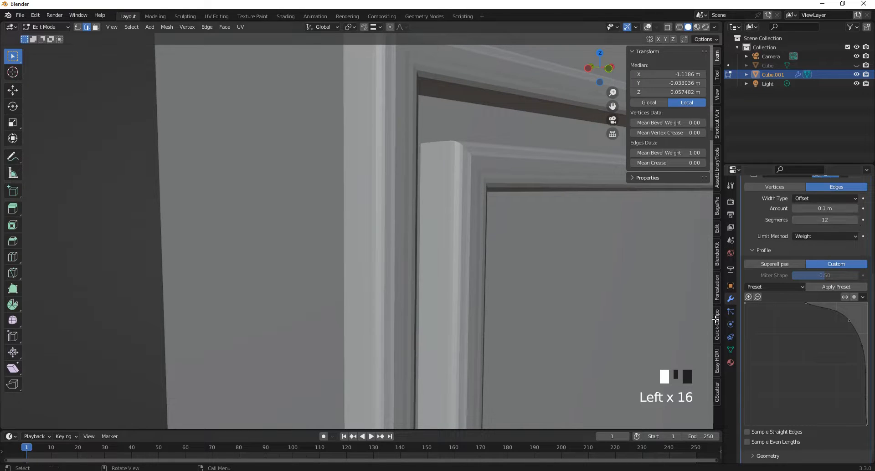
Try the Support Loops, Cornice Molding, Crown Molding and Steps bevel profile presets in turn on the frames.
click(778, 287)
click(778, 303)
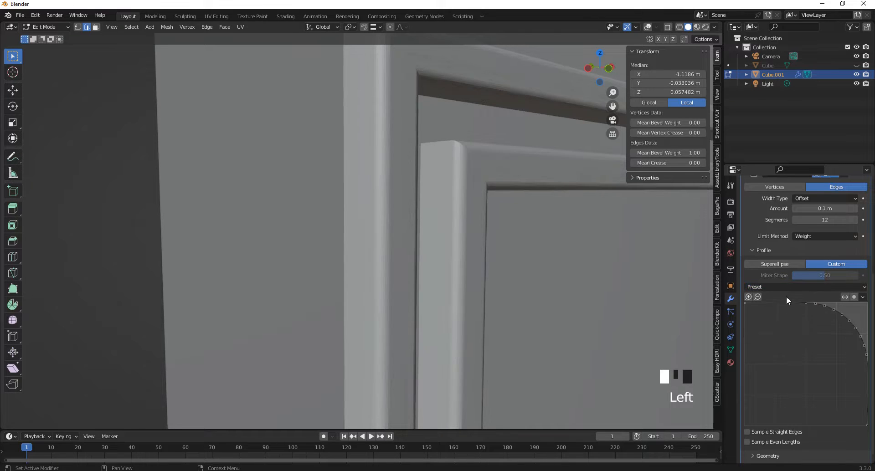
click(795, 286)
click(806, 306)
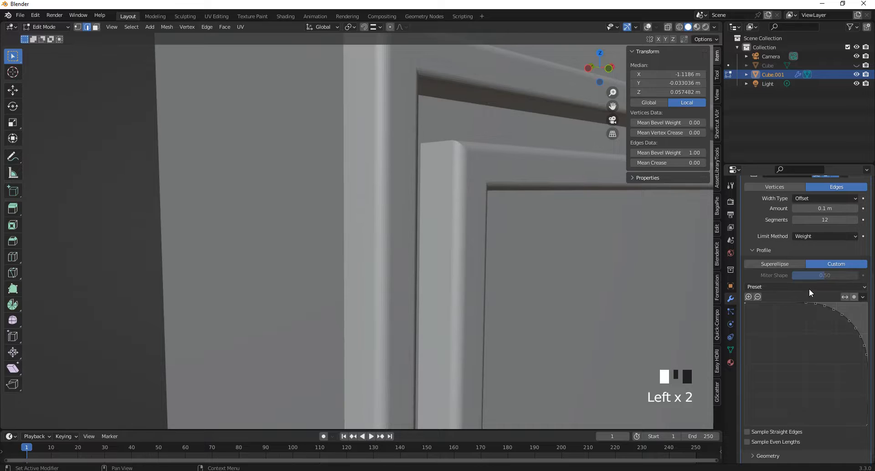
click(809, 288)
click(812, 314)
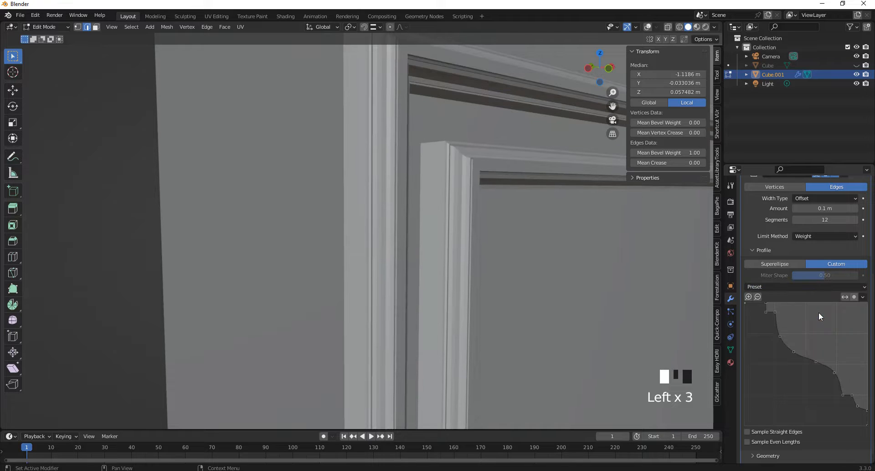
drag(814, 288, 822, 322)
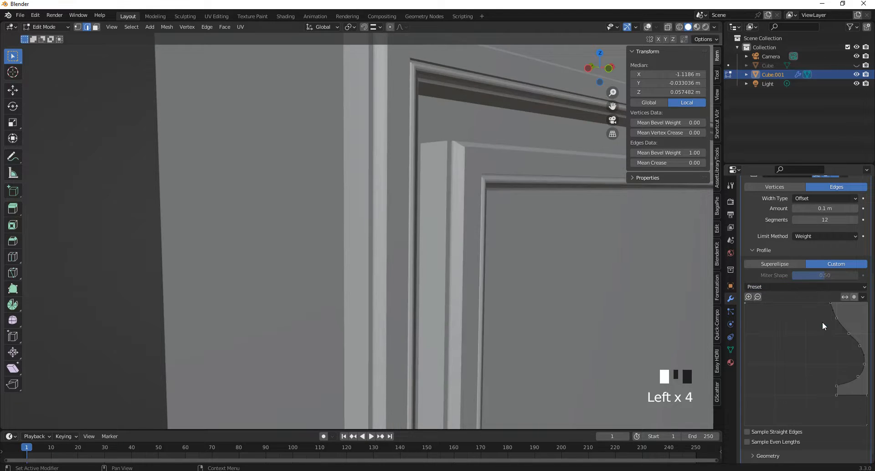
click(819, 286)
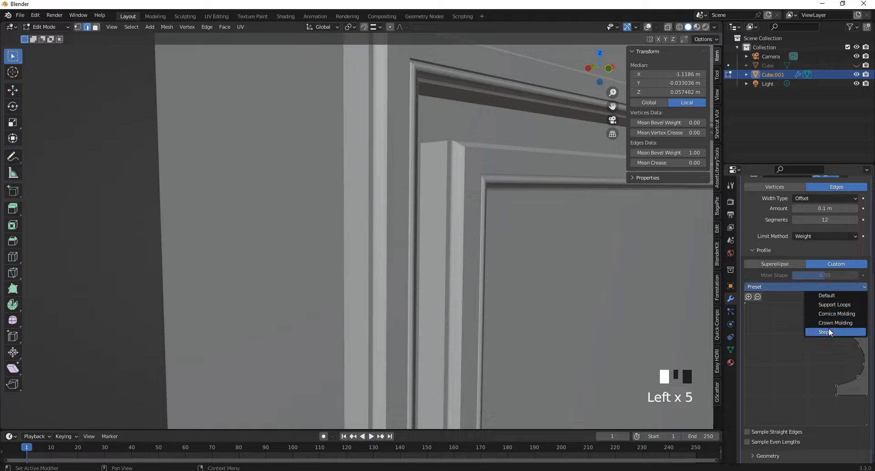
drag(830, 329, 829, 330)
Set the custom bevel profile to the Cornice Molding preset.
click(822, 286)
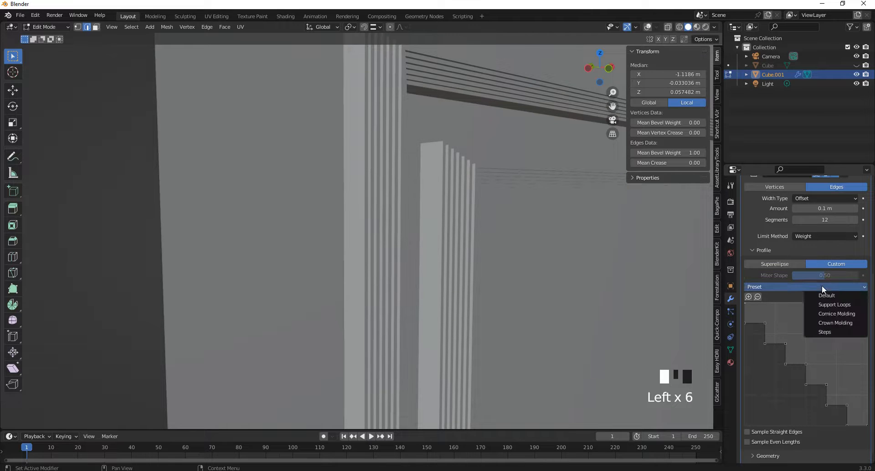
click(829, 313)
scroll(602, 248, down, 2)
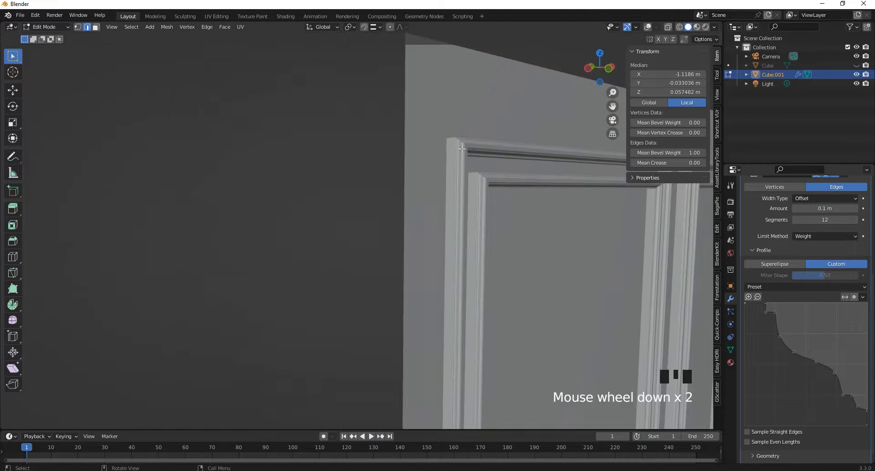
scroll(602, 248, up, 3)
scroll(602, 249, down, 1)
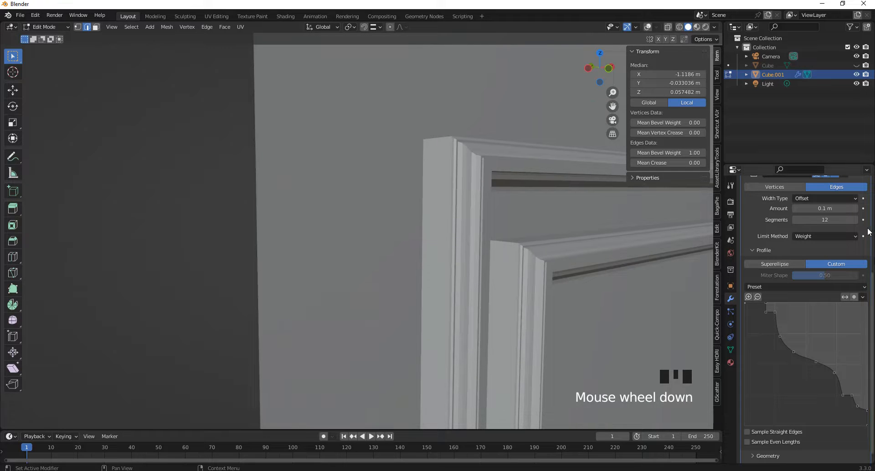
Raise the Bevel modifier's segments to 30 for a finer moulding profile, keeping the amount at 0.1 m.
click(855, 219)
click(855, 220)
click(855, 220)
click(855, 220)
click(855, 219)
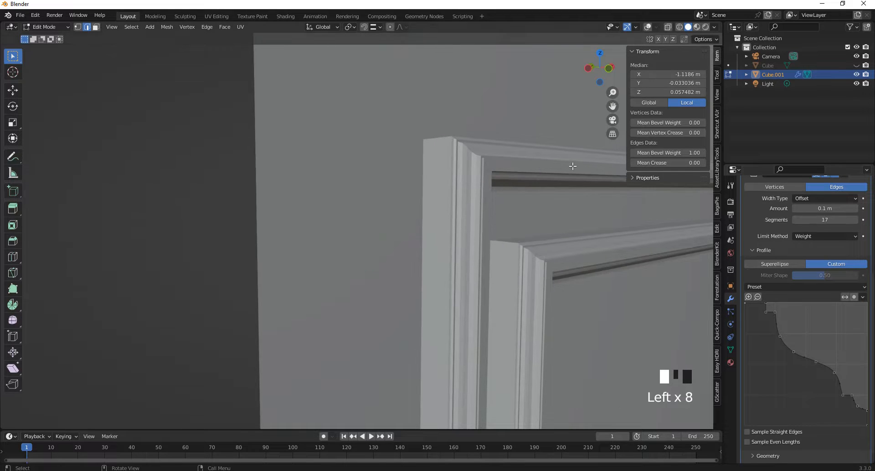
scroll(479, 164, up, 3)
click(855, 219)
click(855, 219)
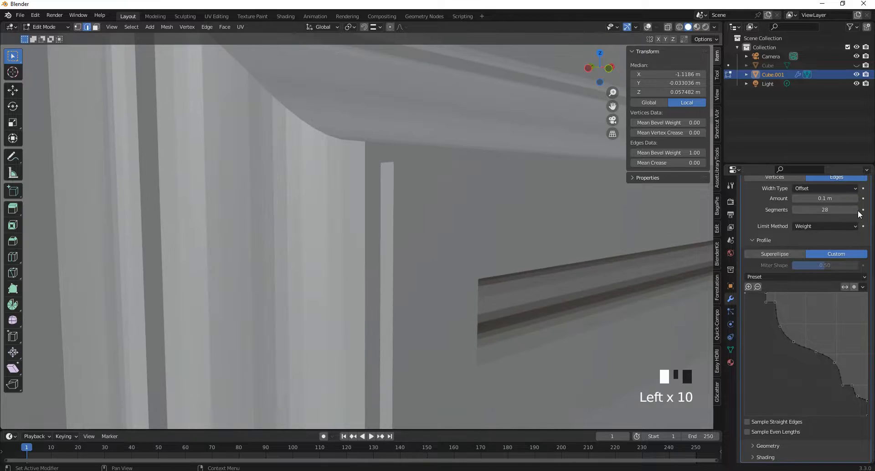
click(856, 210)
click(857, 210)
shift+drag(836, 201, 782, 201)
right_click(783, 201)
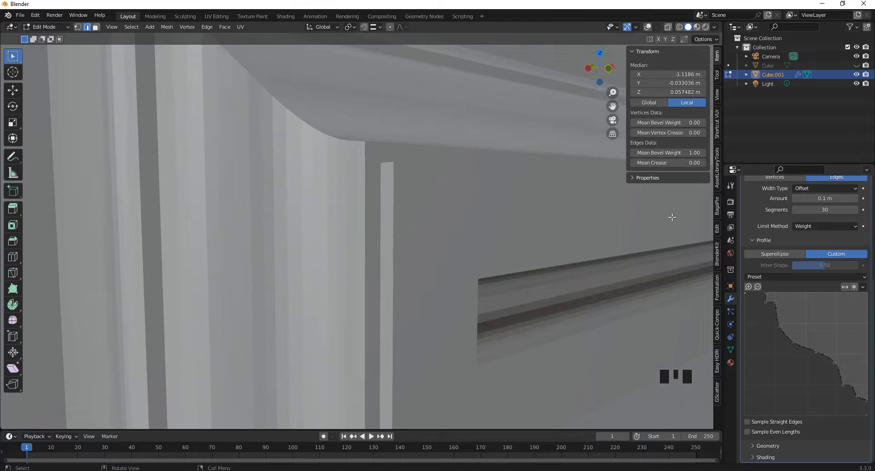
Examine the panel mouldings along the wall, toggling the Bevel modifier's viewport display off and on for comparison.
scroll(456, 245, down, 2)
shift+middle_drag(497, 300, 251, 75)
scroll(252, 74, down, 2)
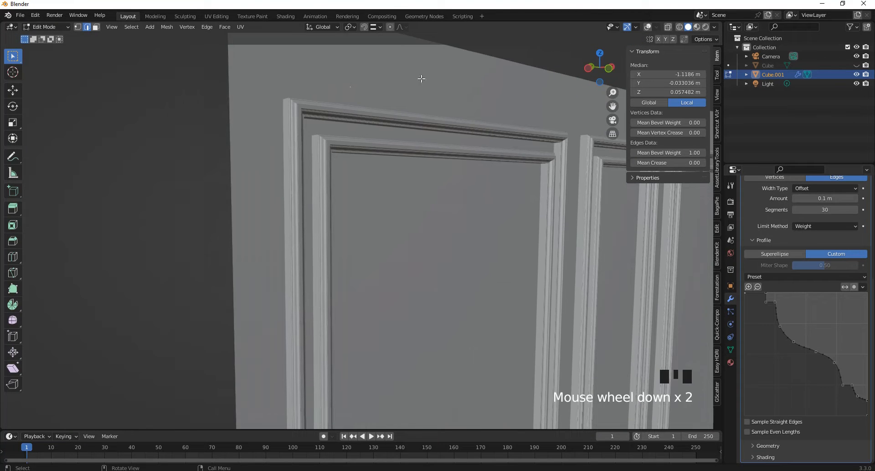
drag(589, 64, 481, 143)
drag(597, 68, 566, 71)
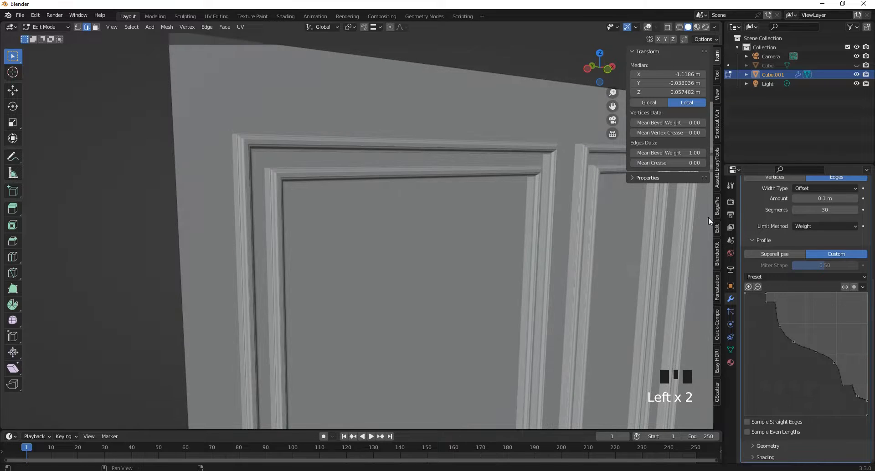
scroll(771, 291, up, 4)
scroll(771, 291, up, 3)
click(825, 290)
click(825, 291)
click(824, 291)
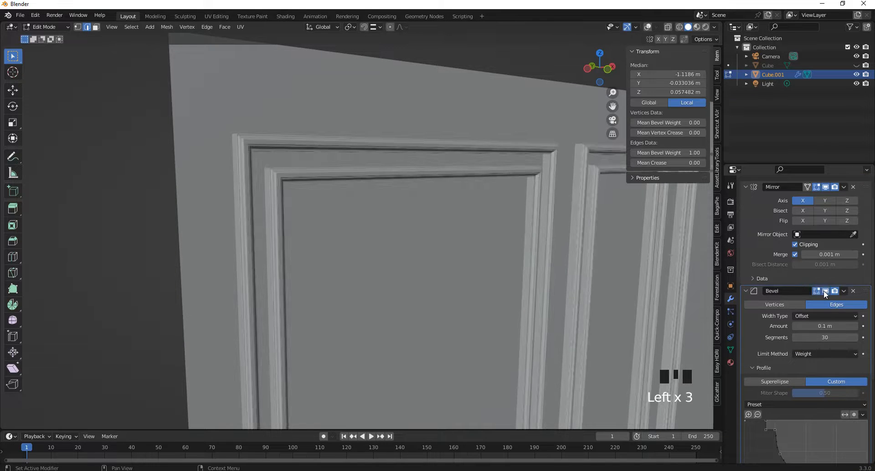
click(824, 291)
click(824, 291)
click(824, 291)
scroll(479, 96, down, 3)
drag(591, 62, 616, 52)
scroll(401, 153, down, 4)
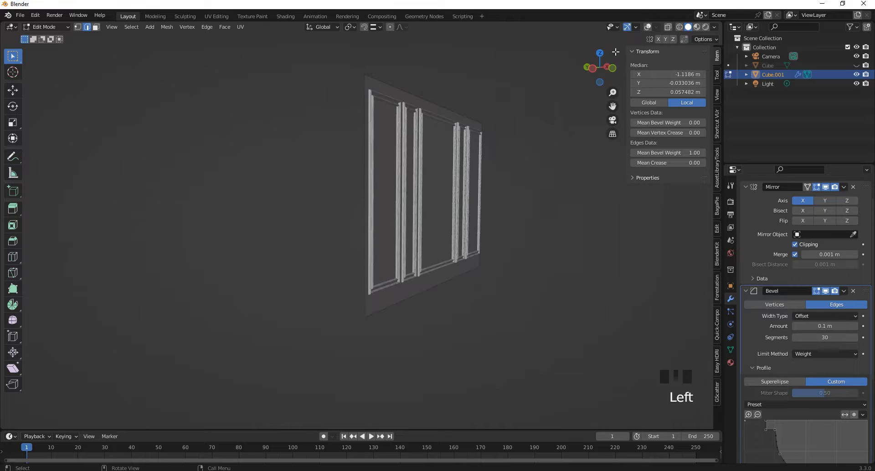
Turn the viewport overlays back on and, in face selection mode, select the bottom corner face at the wall's outer end.
click(649, 27)
scroll(387, 351, up, 2)
key(Tab)
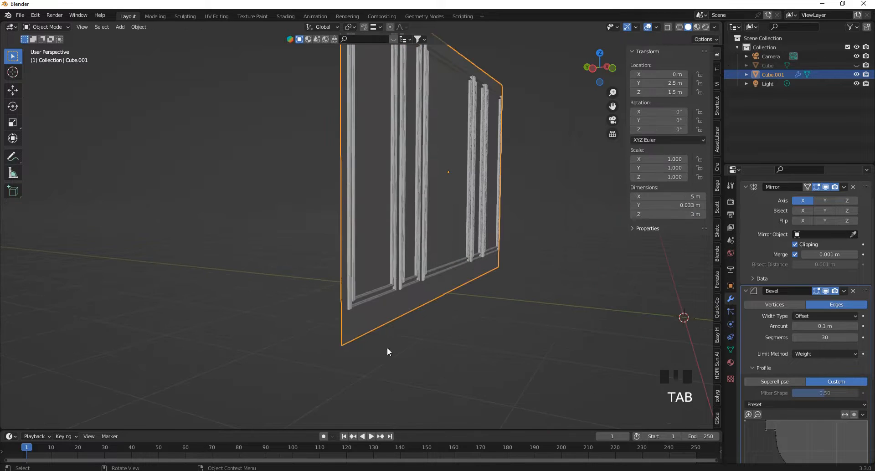
scroll(350, 301, up, 2)
key(Tab)
scroll(341, 309, up, 2)
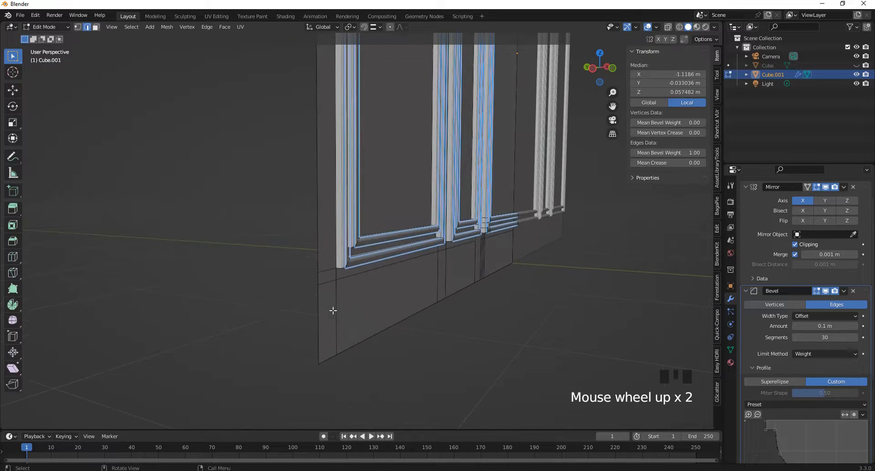
key(3)
click(327, 304)
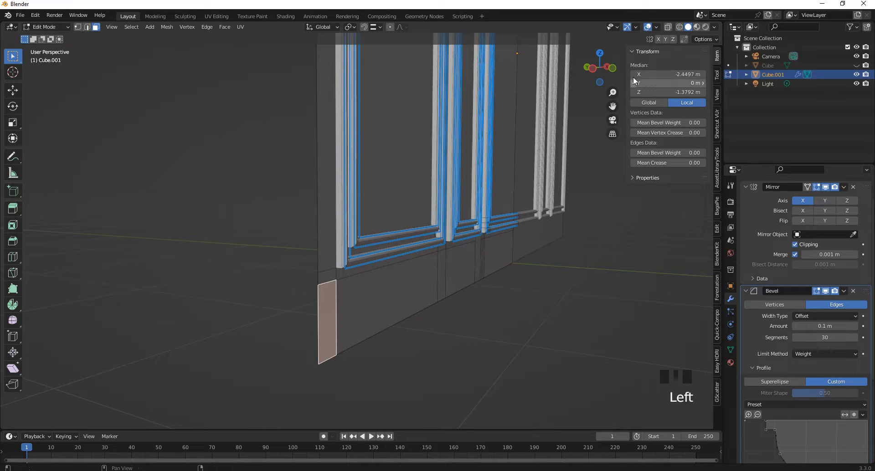
Knife-cut a horizontal edge along X across the gap between the first two panels, joining the horizontal edges below the frames.
drag(609, 68, 581, 68)
scroll(566, 260, up, 11)
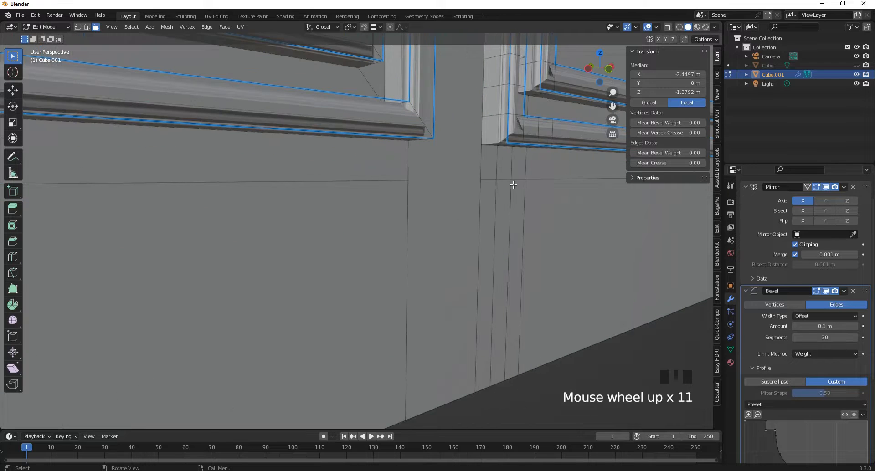
key(k)
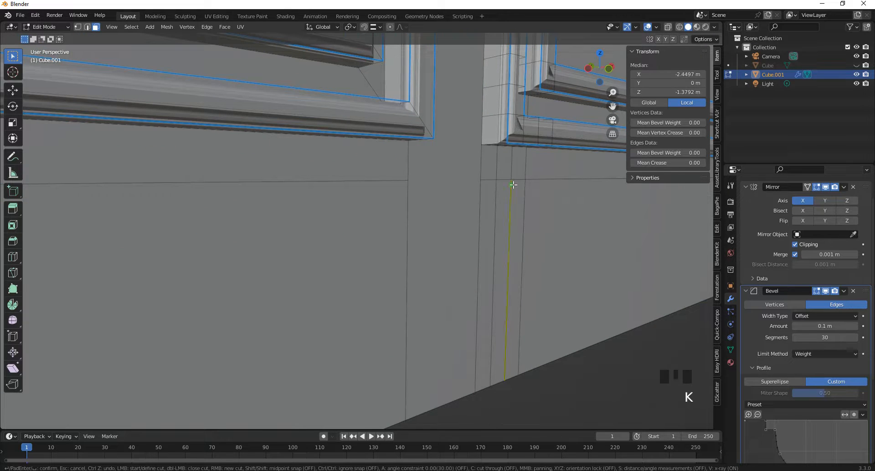
click(481, 180)
key(x)
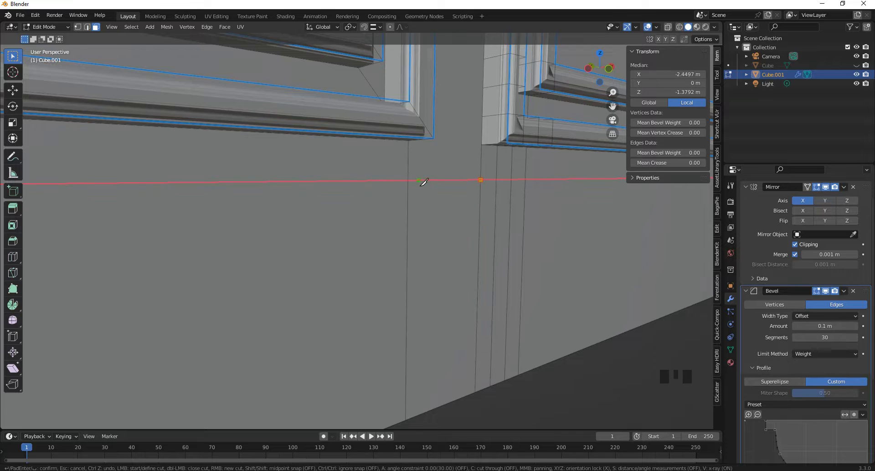
click(408, 180)
key(Return)
scroll(458, 191, down, 7)
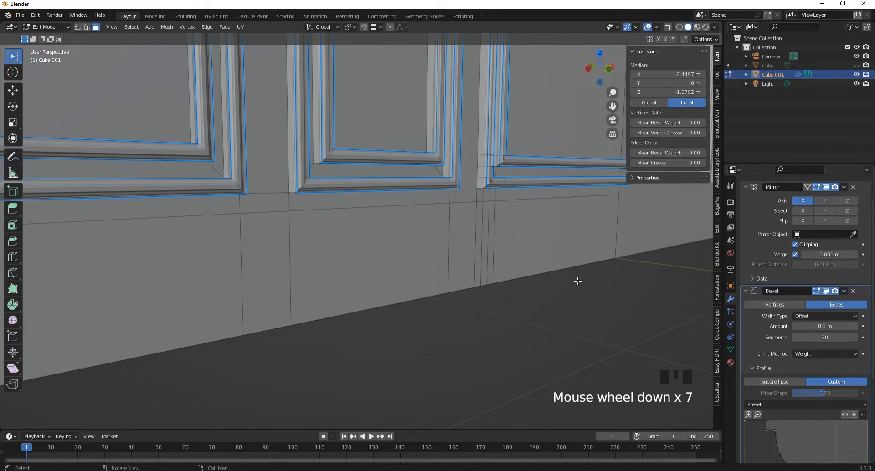
Duplicate the full row of faces along the wall's base in place and separate the copy into its own object.
click(562, 239)
scroll(283, 266, down, 3)
ctrl+click(132, 274)
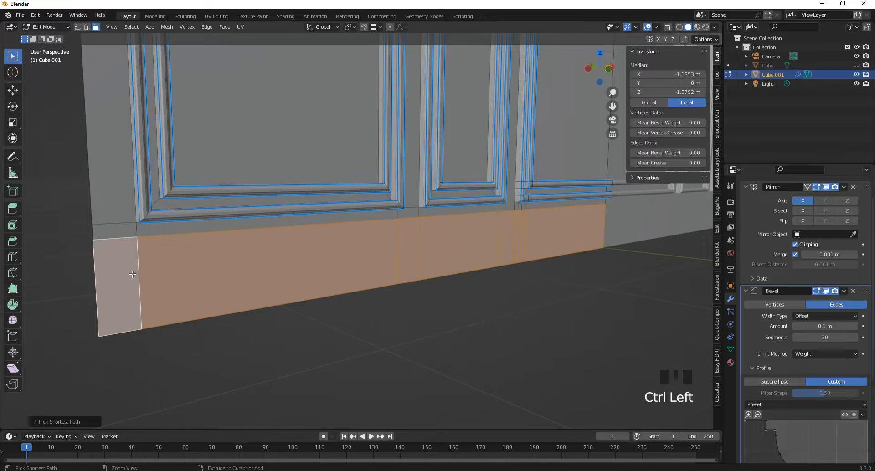
scroll(185, 279, down, 1)
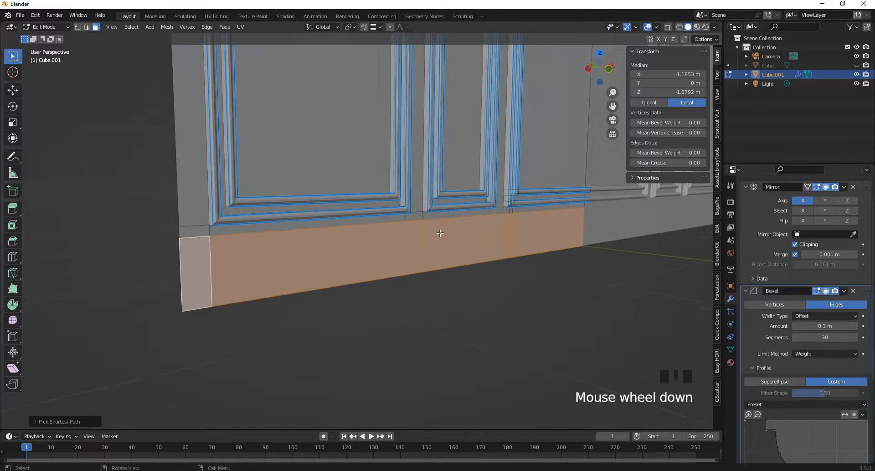
key(shift+d)
right_click(407, 340)
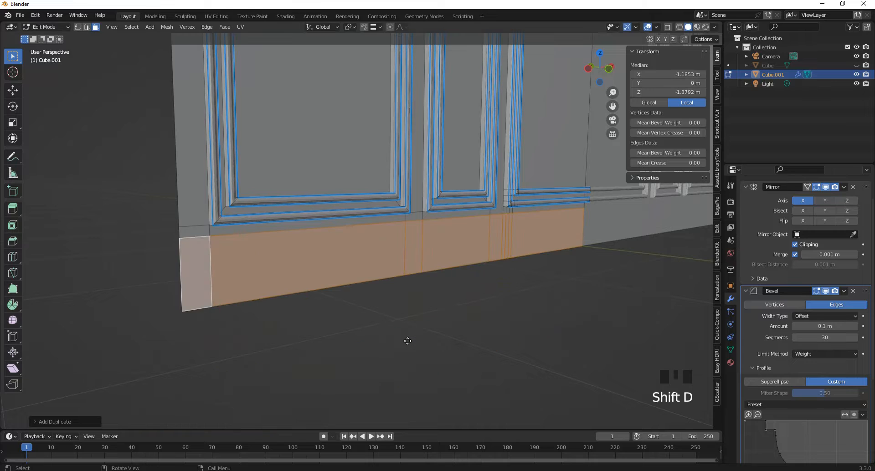
key(p)
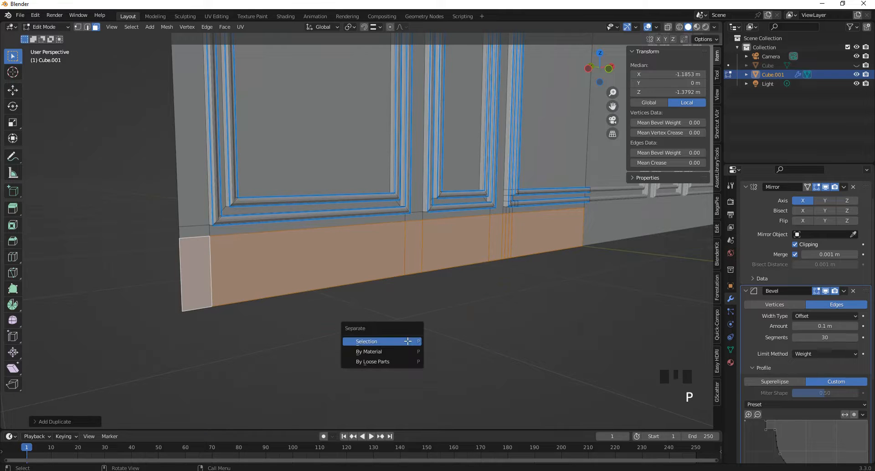
click(407, 341)
Select the separated base strip and extrude all its faces outward by about 0.025 m to form a baseboard.
key(Tab)
click(340, 257)
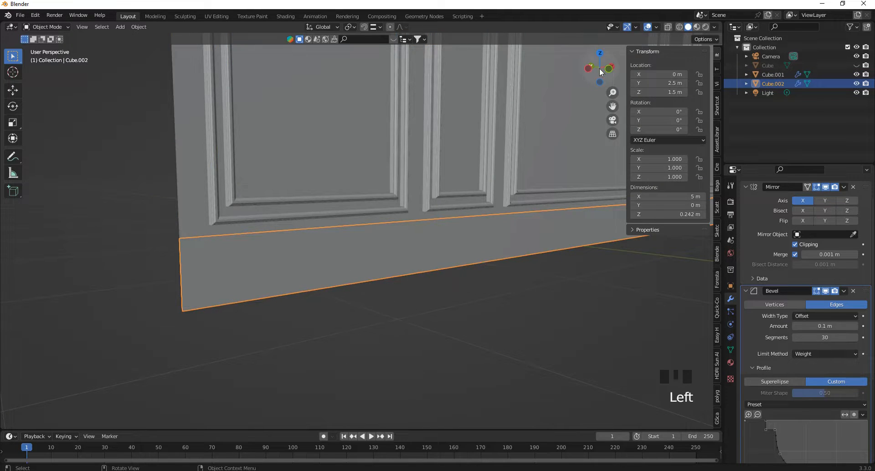
drag(601, 72, 652, 64)
scroll(387, 240, up, 2)
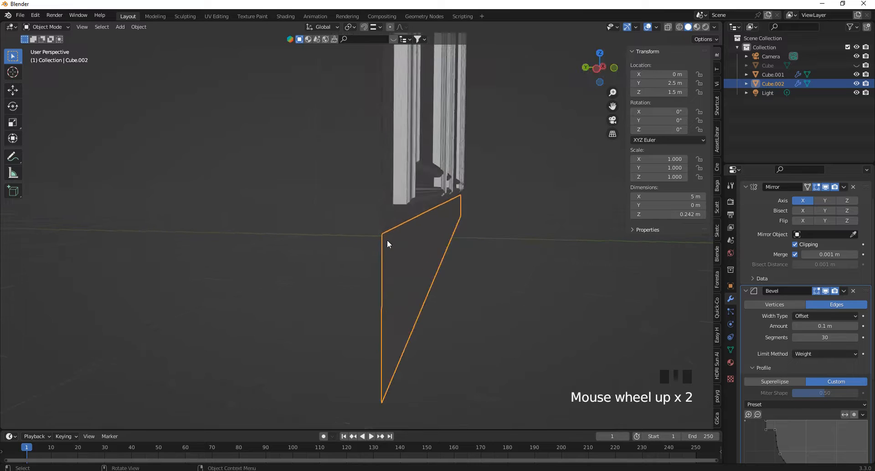
key(Tab)
key(a)
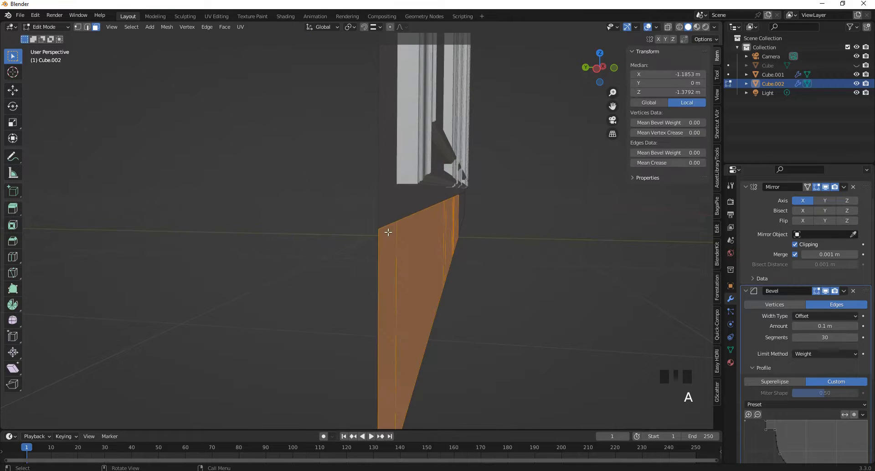
key(e)
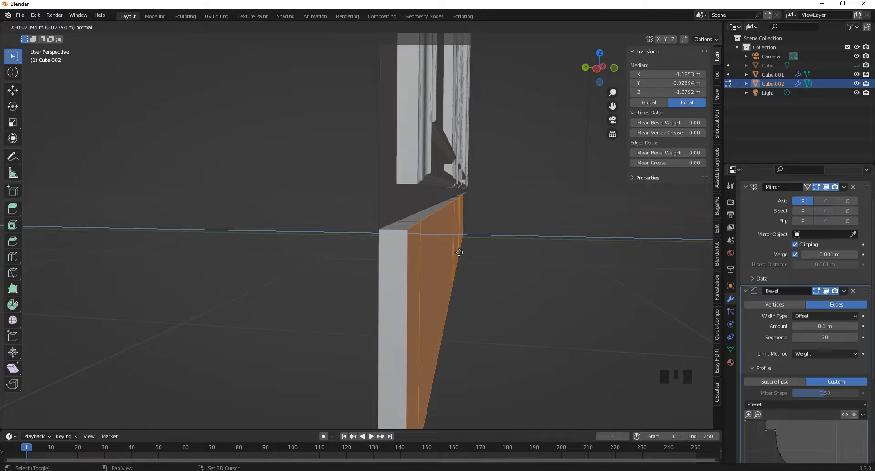
click(462, 252)
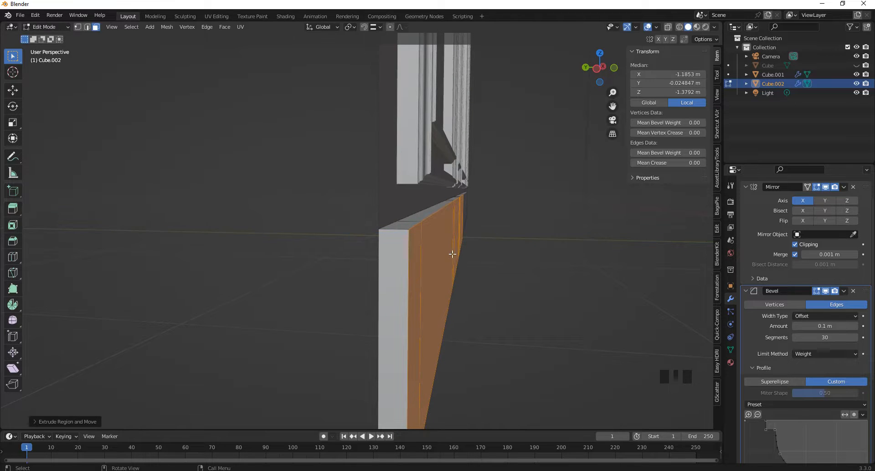
drag(597, 67, 526, 127)
key(Tab)
scroll(406, 163, down, 2)
click(398, 155)
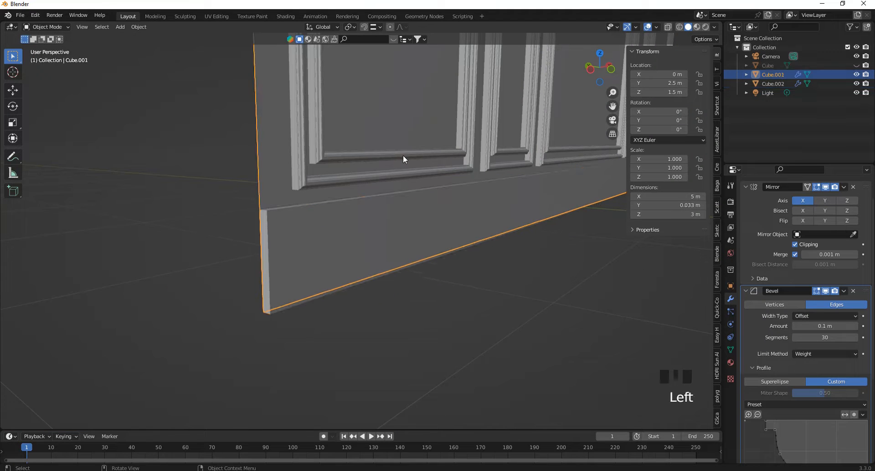
click(282, 247)
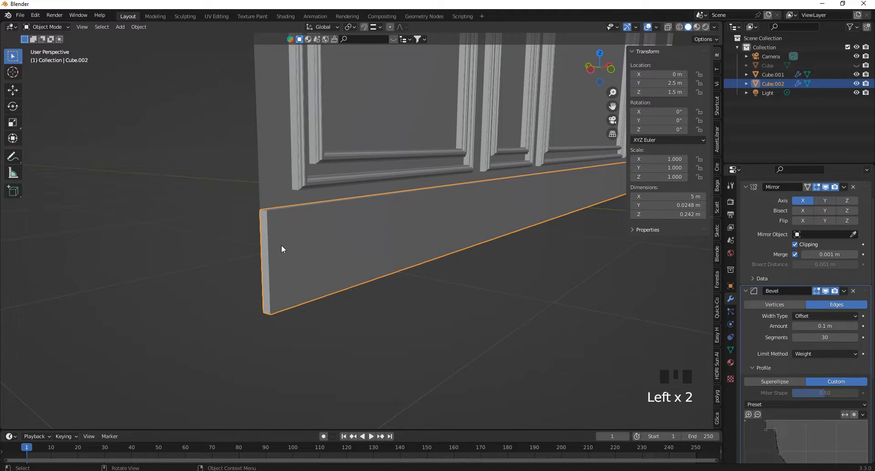
shift+click(294, 148)
scroll(294, 150, up, 2)
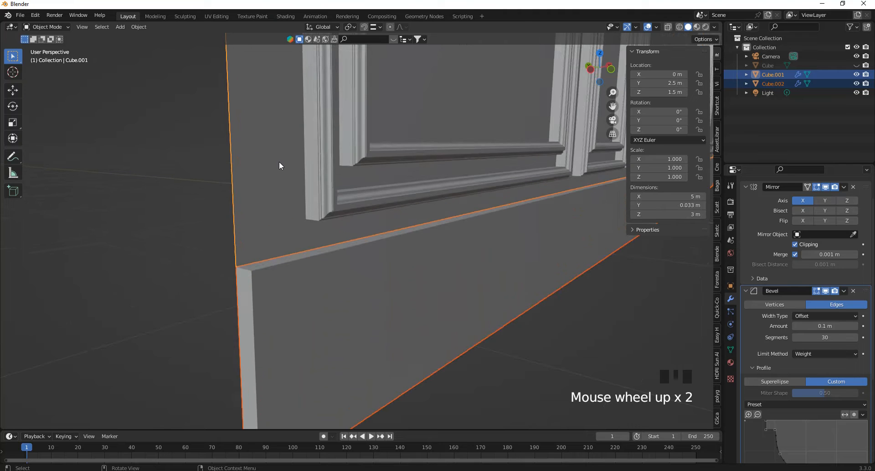
key(ctrl+l)
click(283, 256)
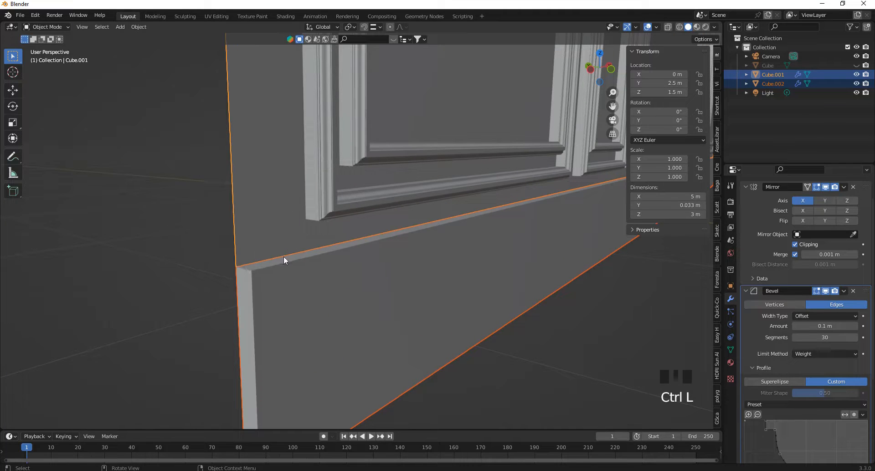
click(292, 267)
click(303, 270)
click(592, 71)
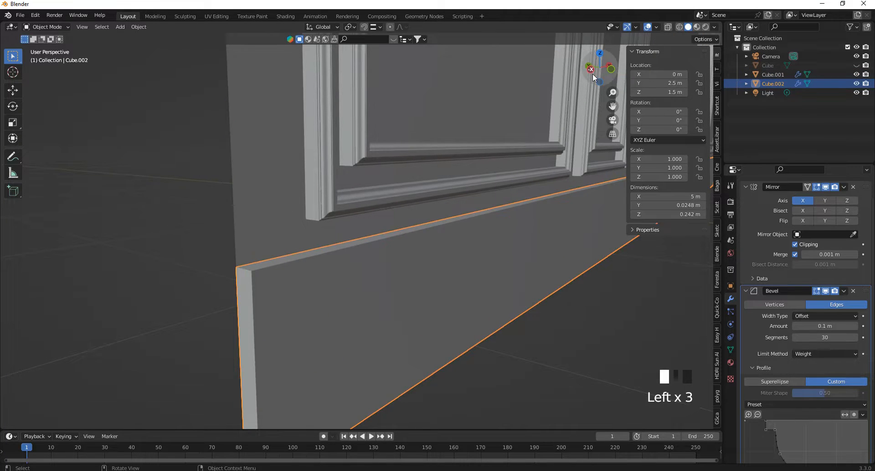
middle_drag(614, 63, 574, 71)
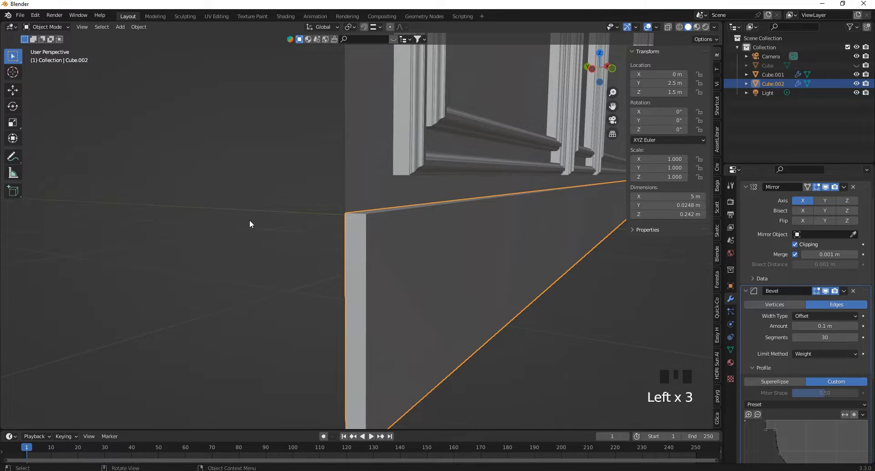
scroll(211, 292, down, 7)
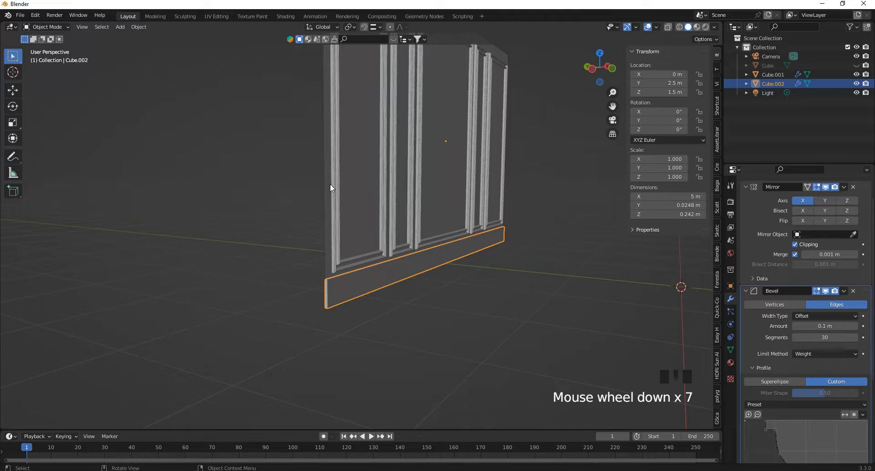
drag(600, 68, 591, 69)
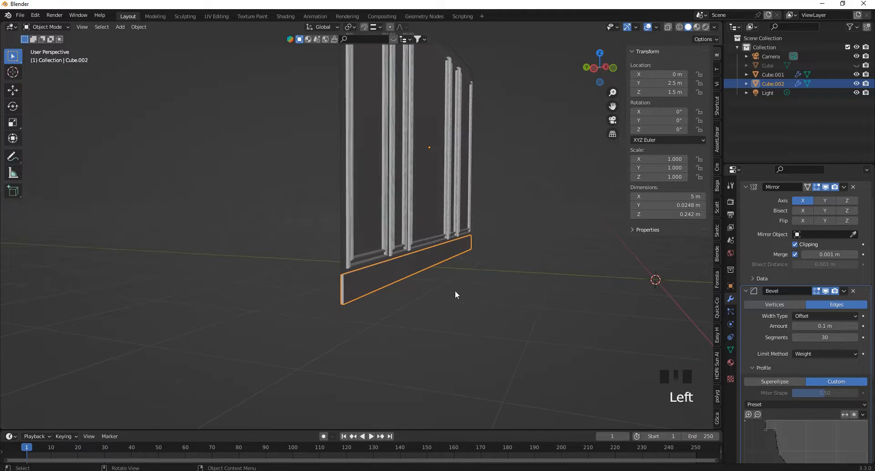
scroll(358, 285, up, 5)
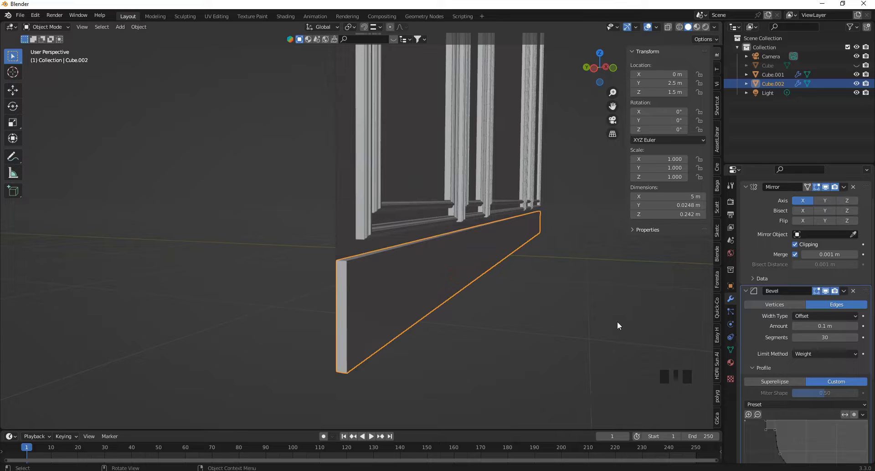
Select the baseboard's whole front top edge in edge selection mode and set its mean bevel weight to 1.
scroll(342, 264, up, 2)
click(354, 272)
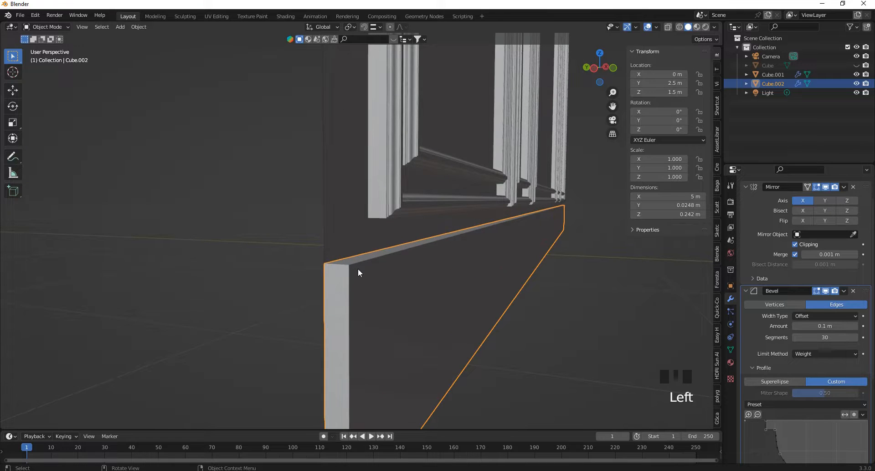
key(Tab)
click(366, 257)
click(87, 26)
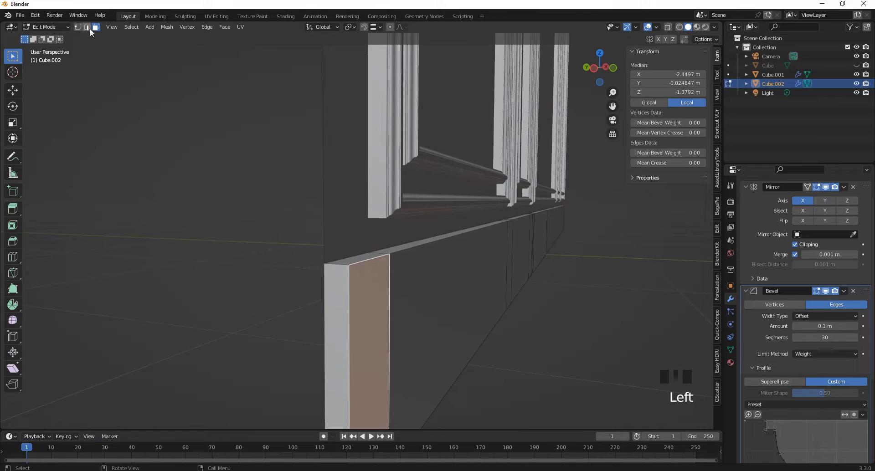
click(372, 272)
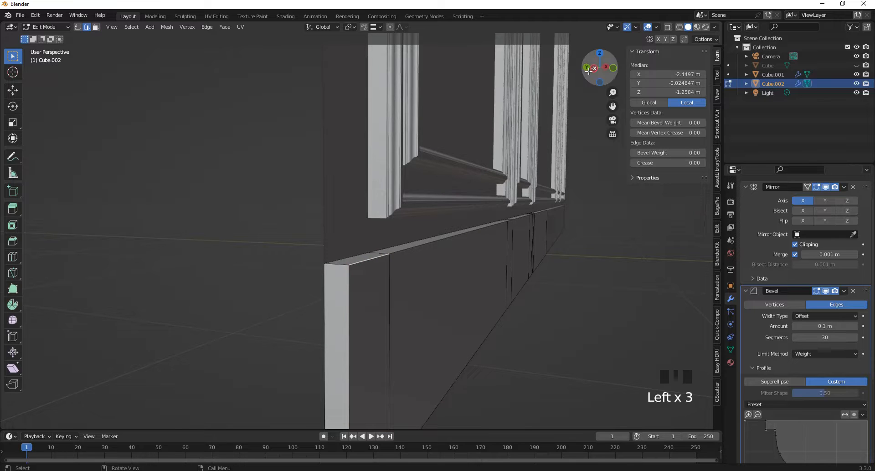
mouse_move(597, 69)
mouse_down()
mouse_move(588, 73)
mouse_move(608, 69)
mouse_move(593, 71)
mouse_up()
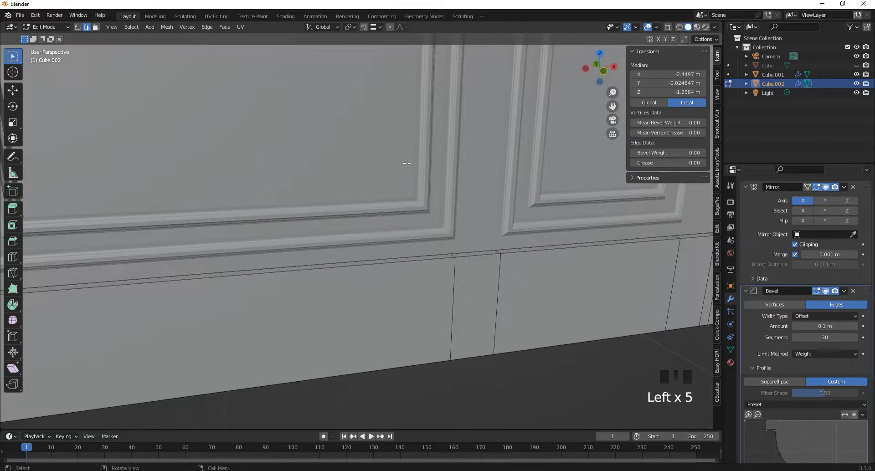
scroll(293, 243, down, 3)
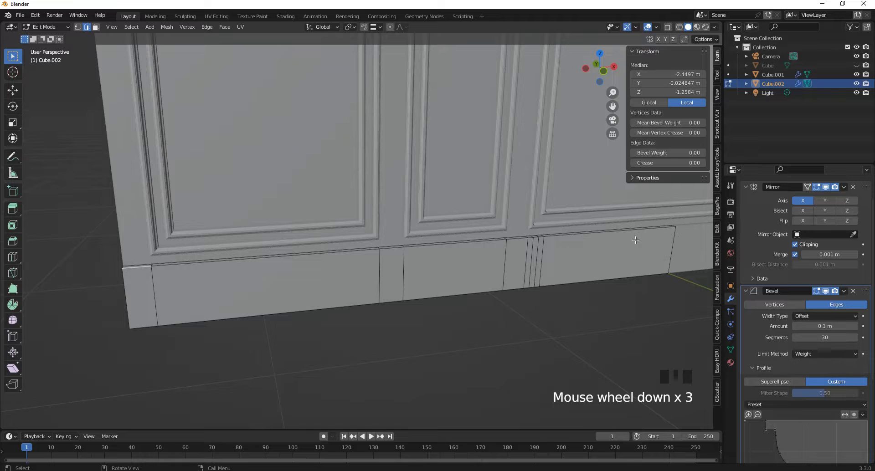
scroll(679, 234, up, 4)
ctrl+click(650, 226)
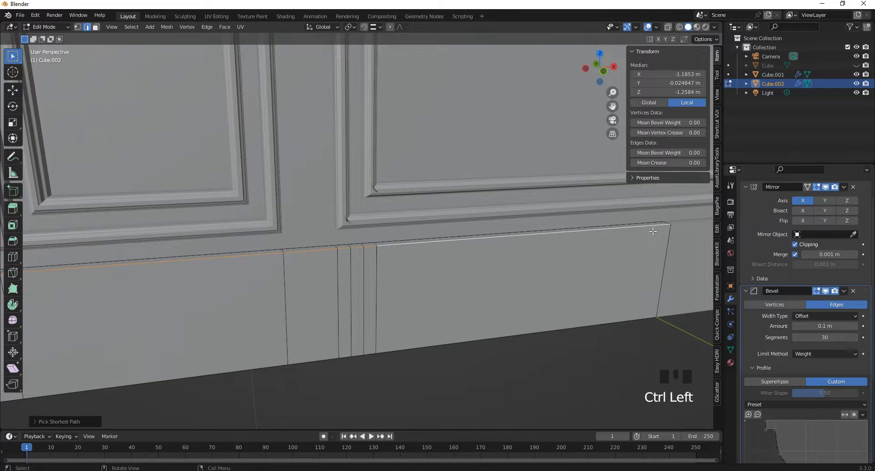
click(652, 155)
text(1)
key(Return)
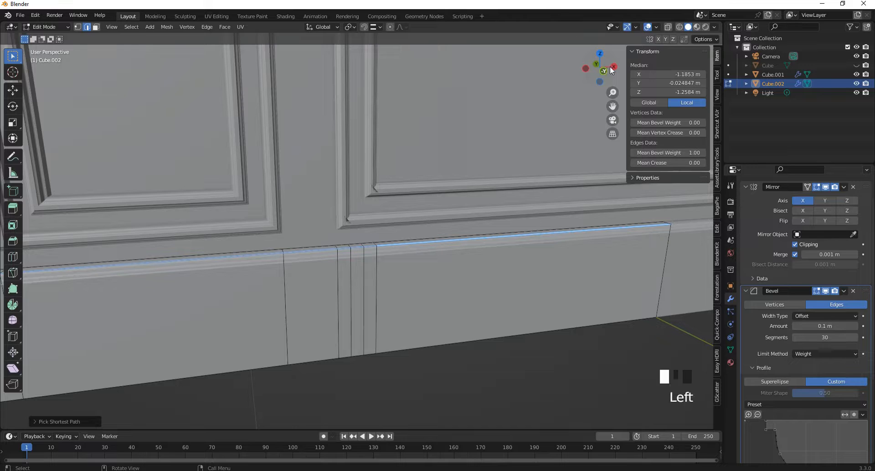
Change the baseboard Bevel modifier's custom profile to the Crown Molding preset.
drag(596, 65, 671, 60)
scroll(579, 105, down, 3)
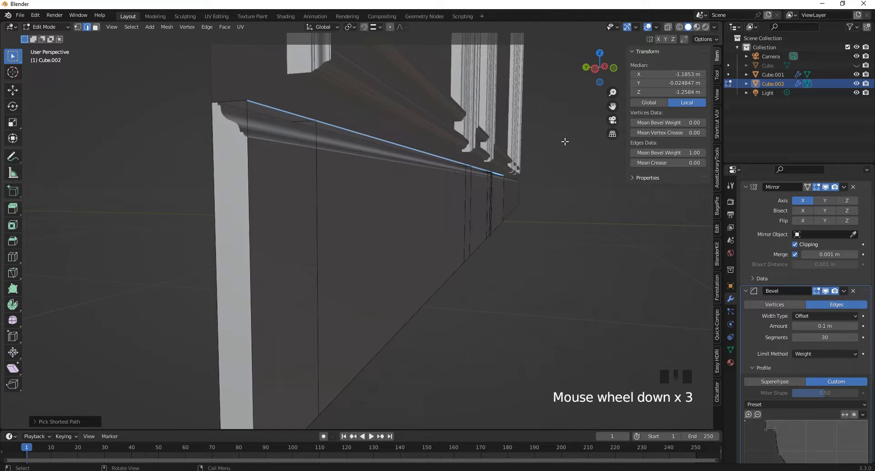
scroll(486, 186, down, 1)
scroll(408, 163, up, 2)
scroll(409, 163, down, 1)
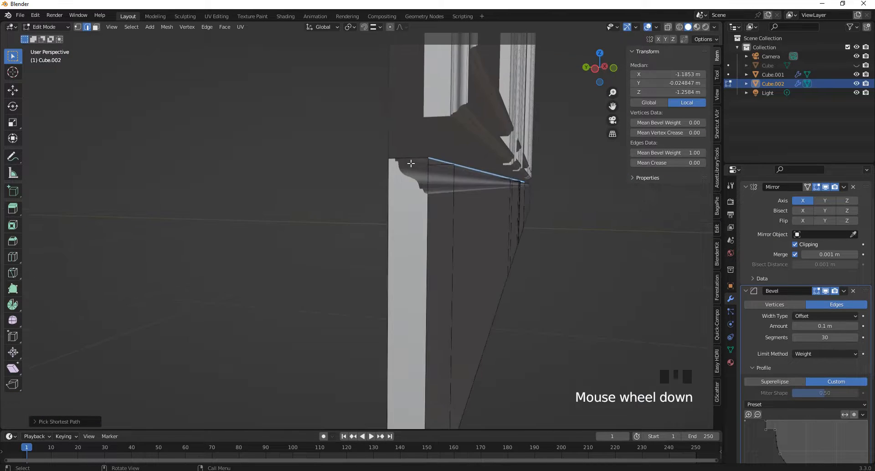
scroll(811, 390, down, 4)
click(784, 330)
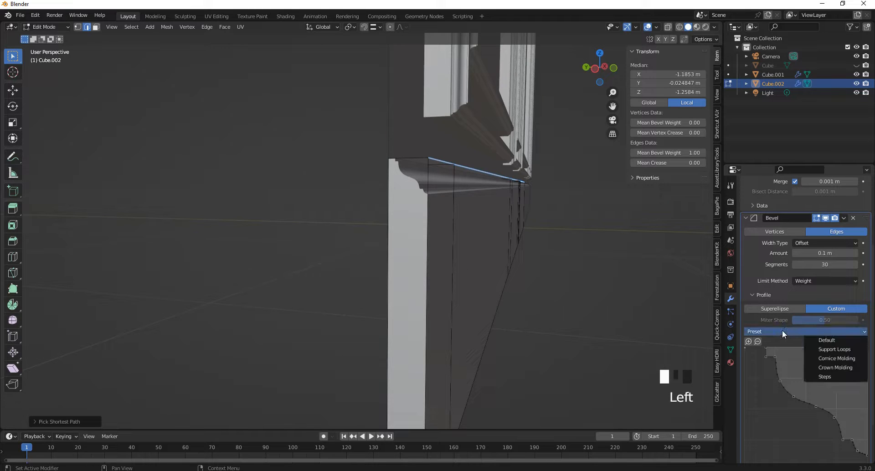
click(802, 334)
click(827, 367)
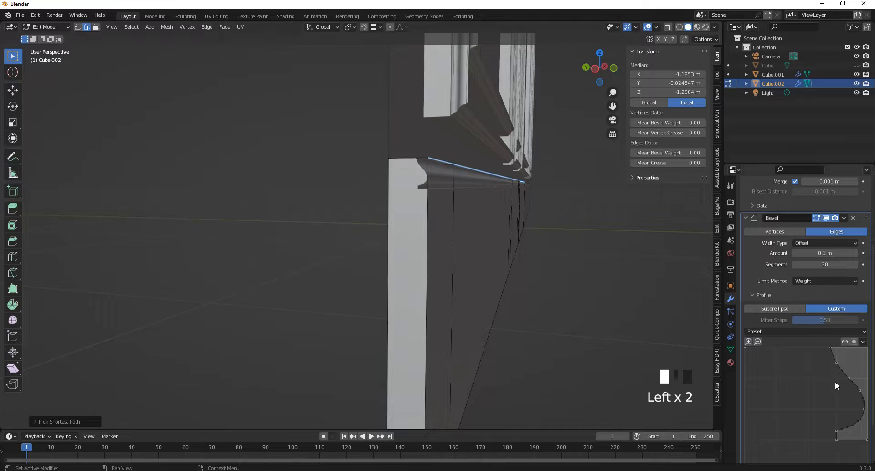
Expand the Bevel modifier's Geometry settings and check the outer miter options.
scroll(831, 387, down, 5)
scroll(800, 408, down, 3)
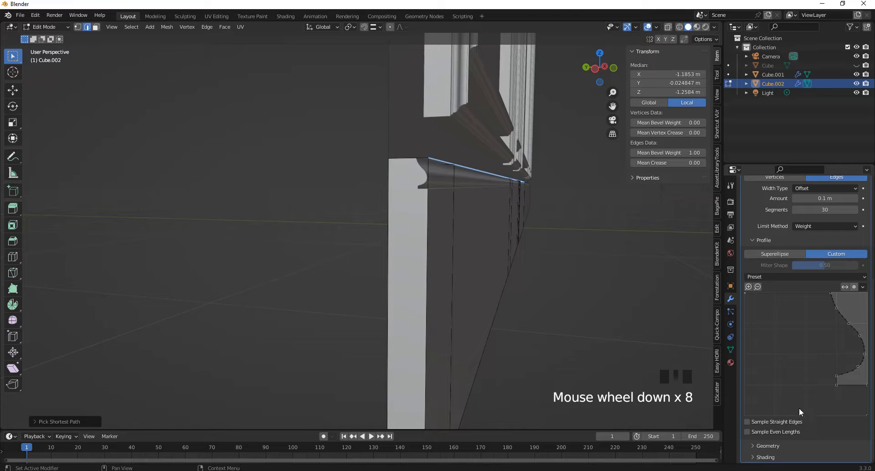
click(781, 445)
scroll(797, 397, down, 6)
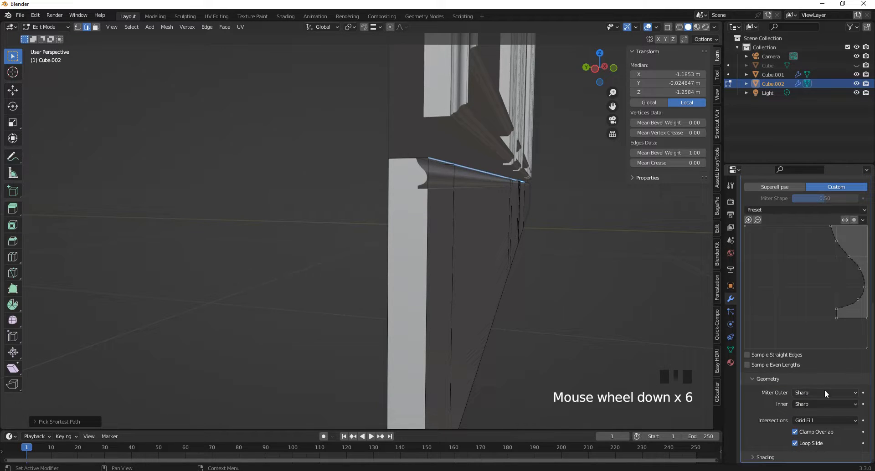
click(825, 391)
click(812, 413)
drag(808, 390, 810, 401)
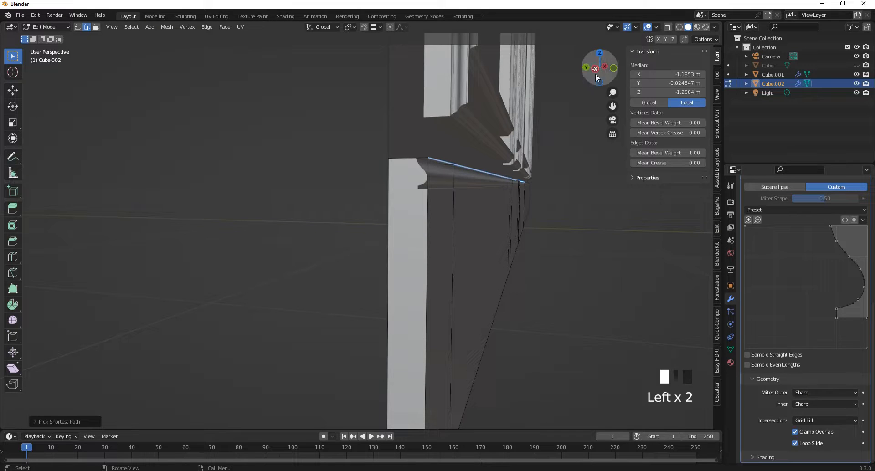
Return to Object Mode and examine the baseboard's moulding profile end-on in the left orthographic view.
scroll(469, 251, down, 3)
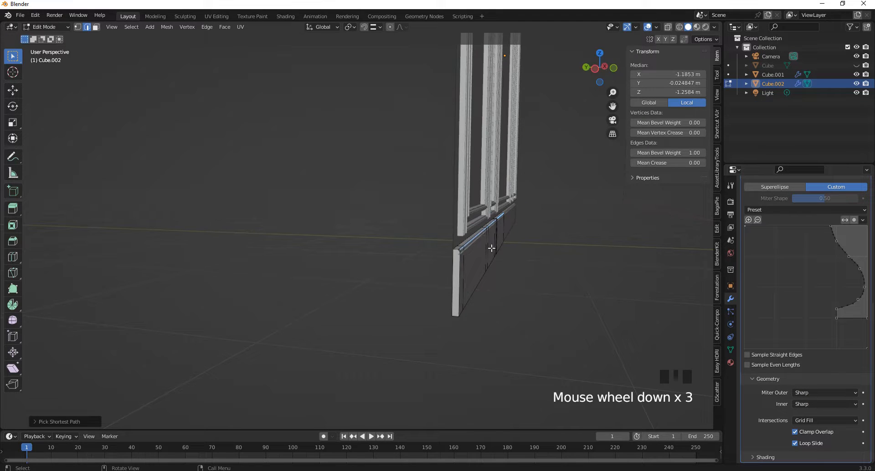
scroll(473, 237, up, 2)
key(Tab)
mouse_move(595, 68)
mouse_down()
mouse_move(568, 68)
mouse_move(598, 68)
mouse_up()
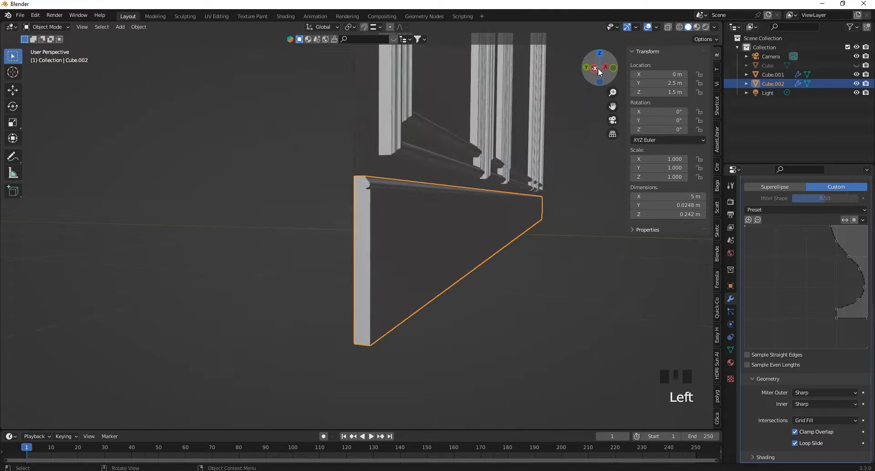
click(596, 68)
scroll(514, 207, up, 7)
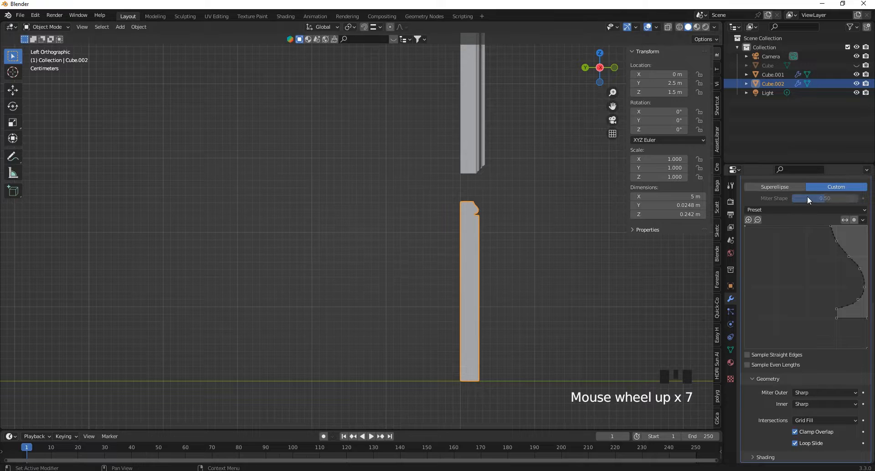
Apply the baseboard's Bevel modifier, keeping its Mirror modifier.
scroll(811, 210, up, 17)
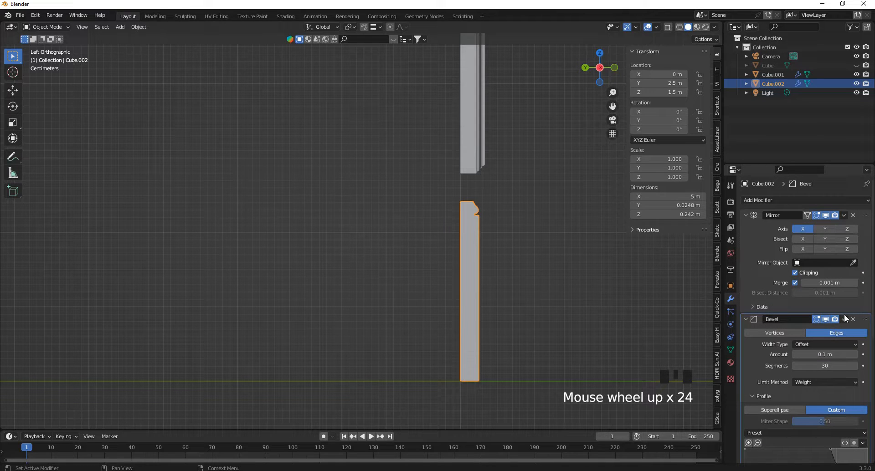
click(844, 319)
click(795, 330)
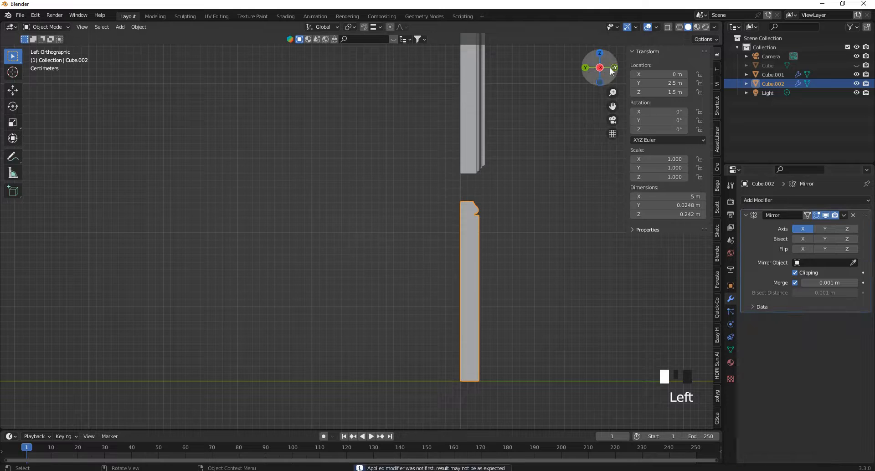
drag(612, 71, 521, 79)
scroll(384, 210, down, 9)
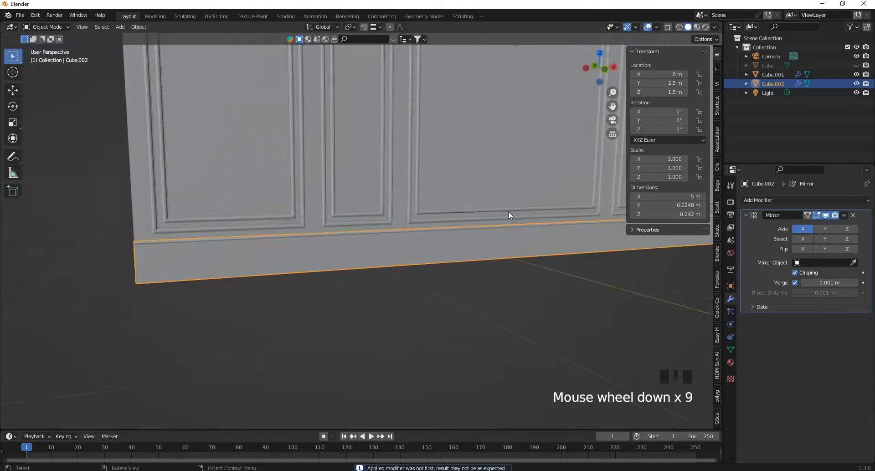
click(583, 70)
key(Tab)
scroll(397, 219, up, 7)
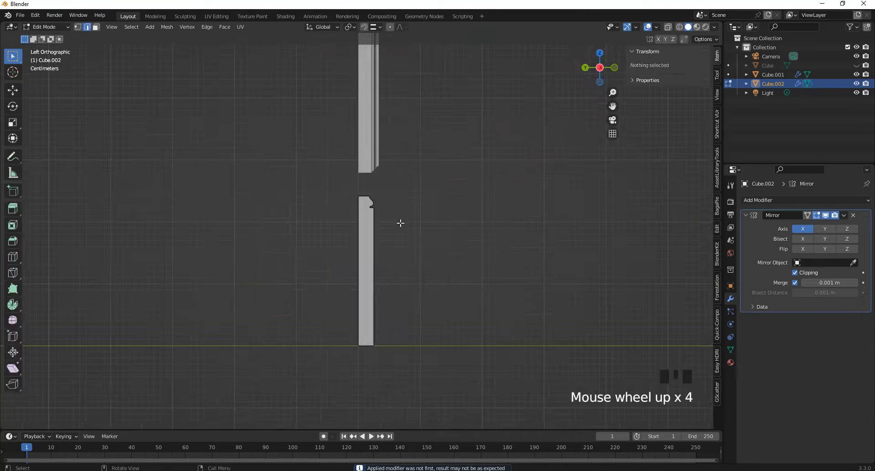
key(Tab)
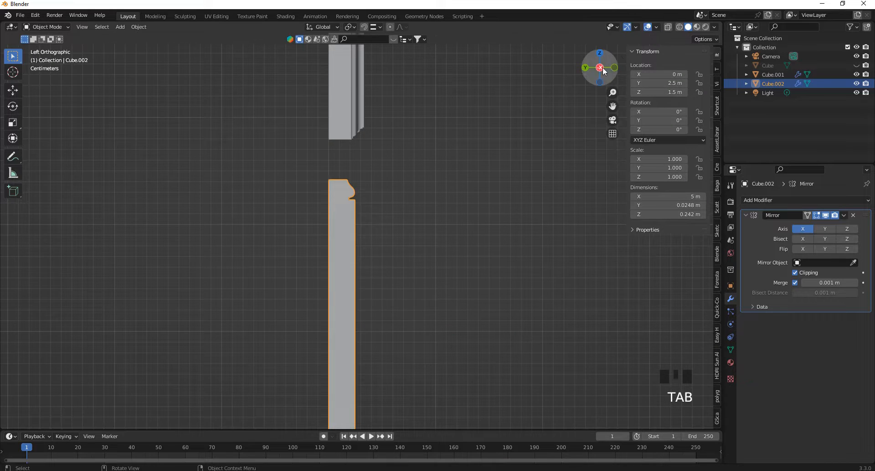
Set the transform pivot point to 3D Cursor and place the 3D cursor on the baseboard's top surface near its end.
drag(599, 69, 550, 97)
scroll(514, 225, down, 11)
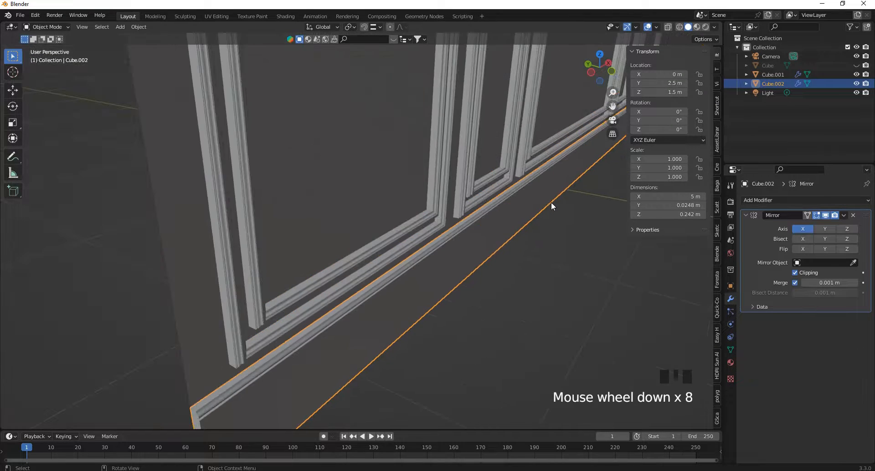
scroll(417, 264, up, 4)
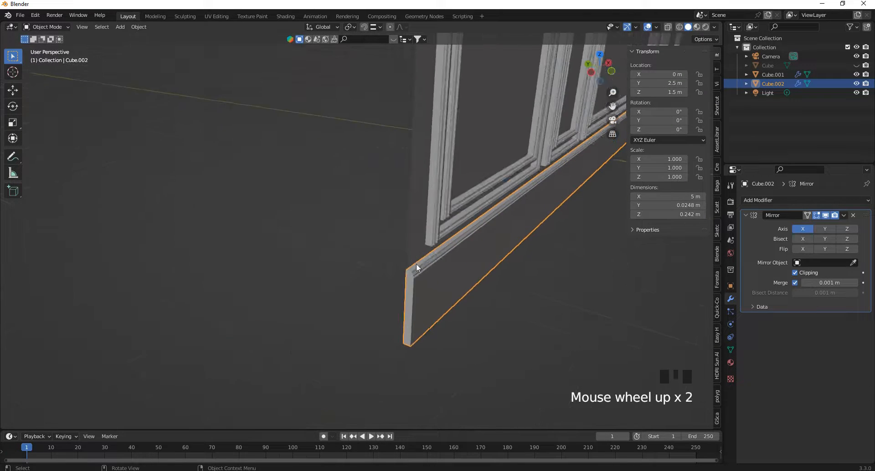
click(349, 26)
click(365, 47)
scroll(394, 288, up, 1)
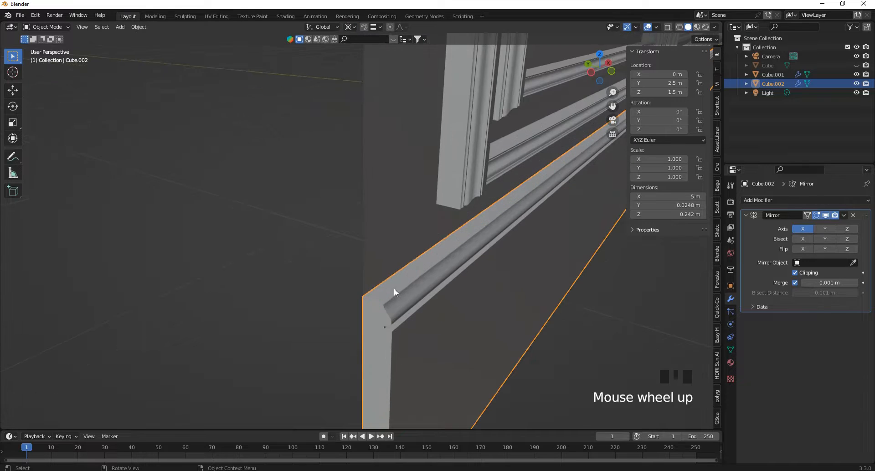
shift+right_click(386, 288)
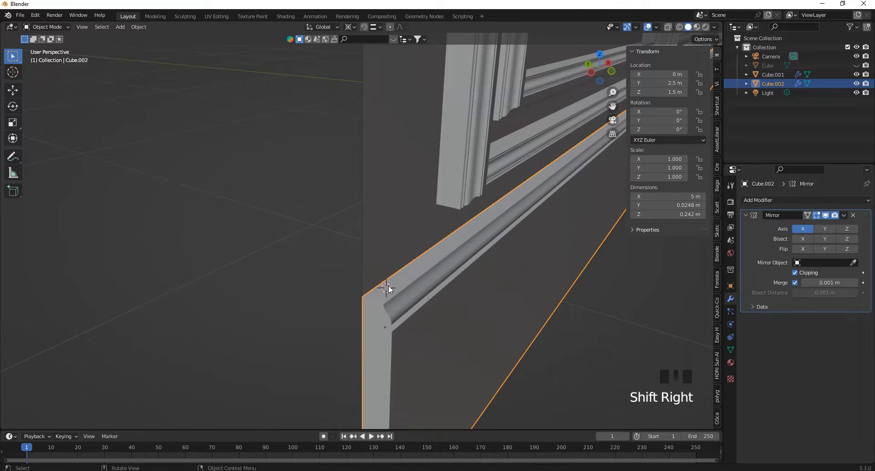
click(592, 69)
scroll(583, 118, up, 4)
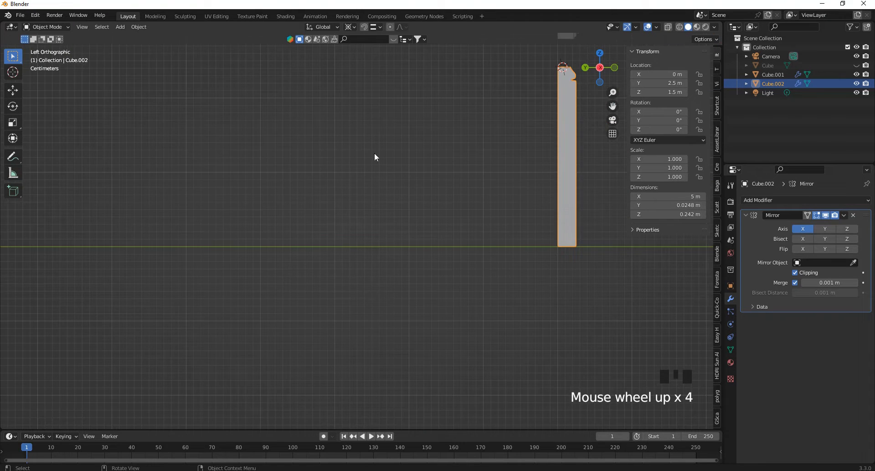
scroll(540, 113, up, 4)
key(s)
key(z)
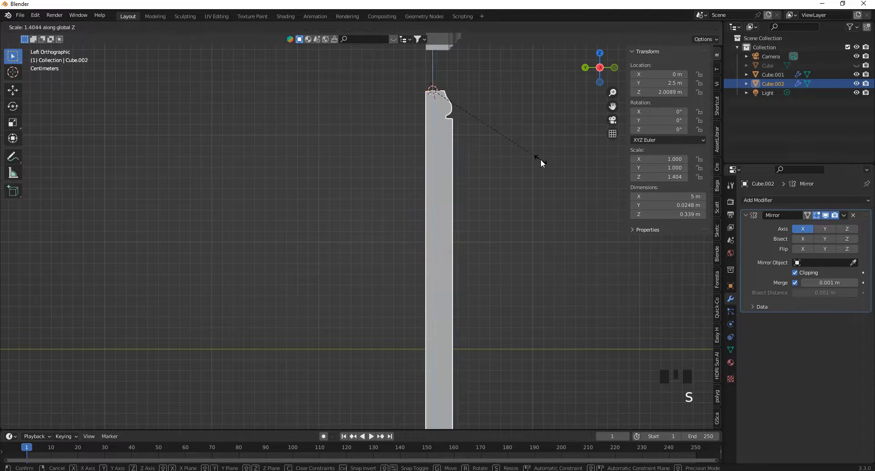
right_click(552, 178)
scroll(507, 153, down, 1)
key(s)
key(z)
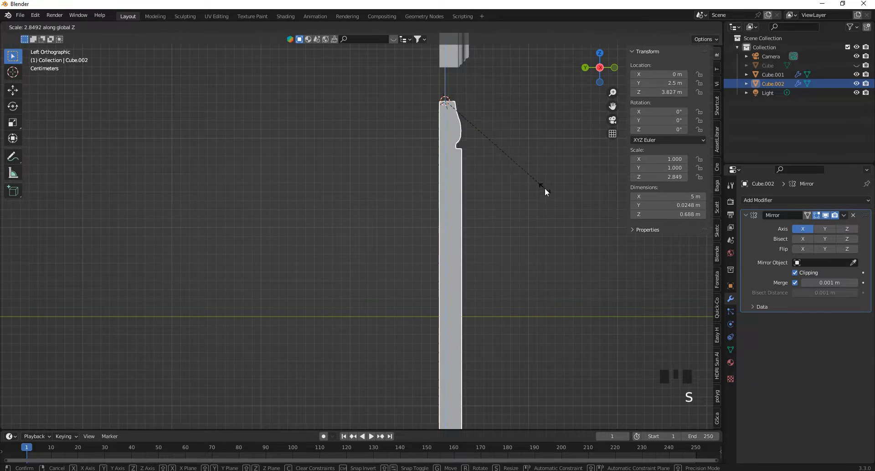
right_click(533, 168)
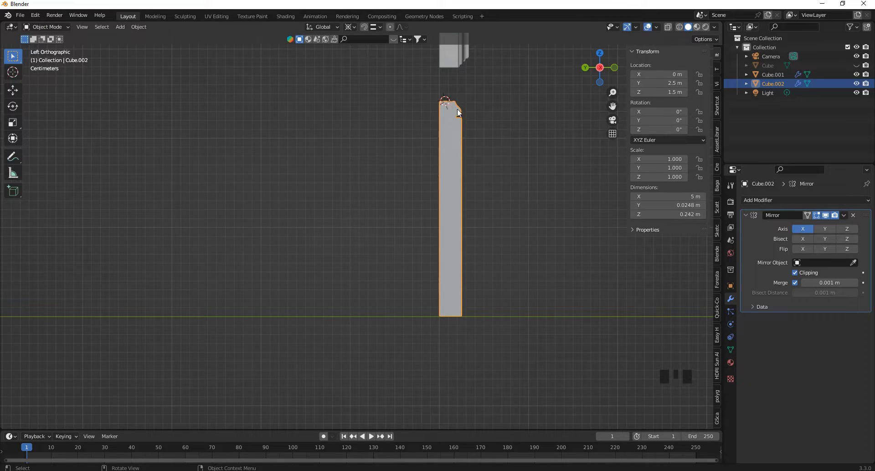
click(354, 26)
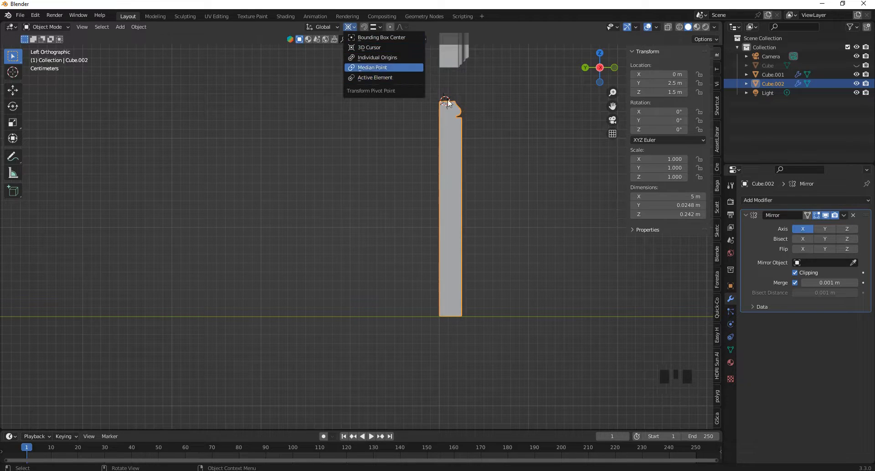
key(Escape)
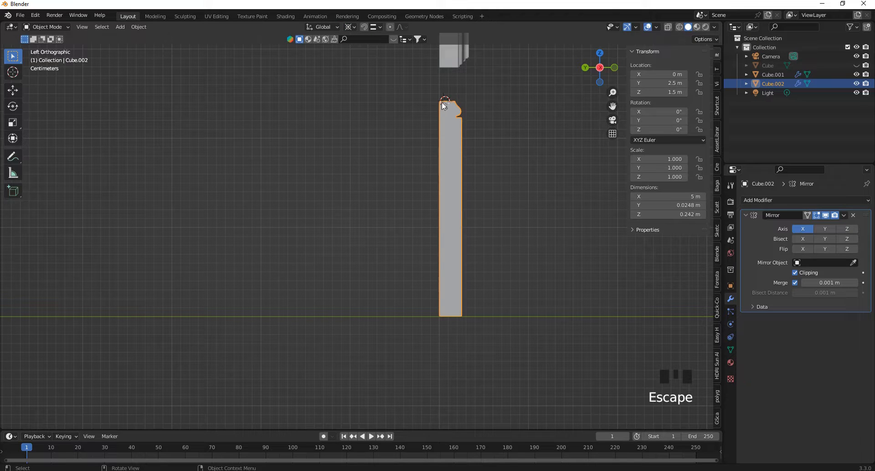
Reposition the 3D cursor on the baseboard's top surface, close to its back edge.
drag(598, 68, 531, 91)
scroll(395, 199, down, 4)
scroll(392, 201, up, 1)
shift+right_click(394, 199)
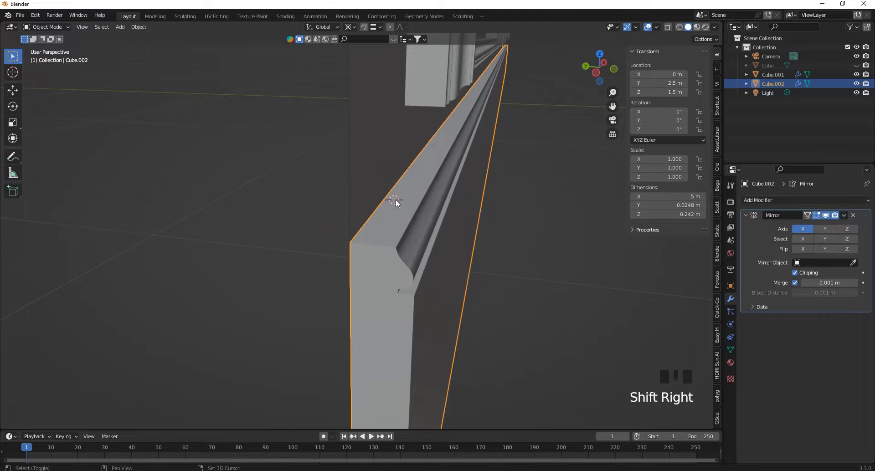
Stretch the baseboard along Z from the 3D cursor to a Z scale of about 2.27, viewed end-on.
click(595, 73)
scroll(505, 89, up, 8)
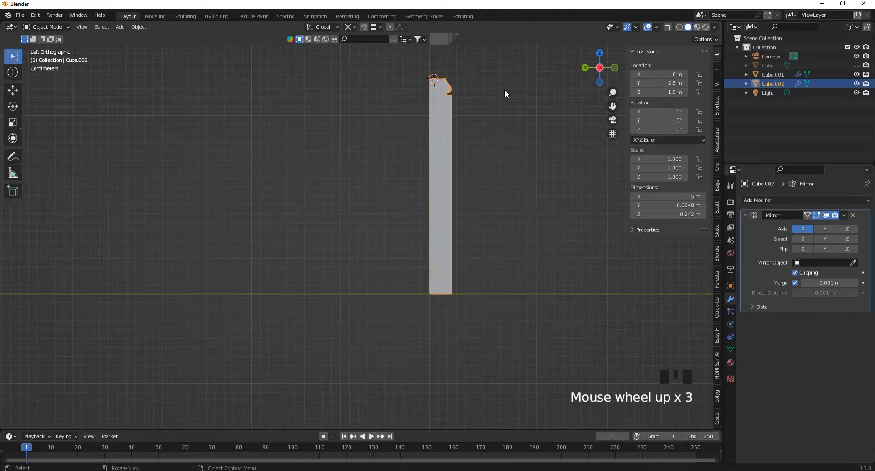
scroll(395, 67, down, 2)
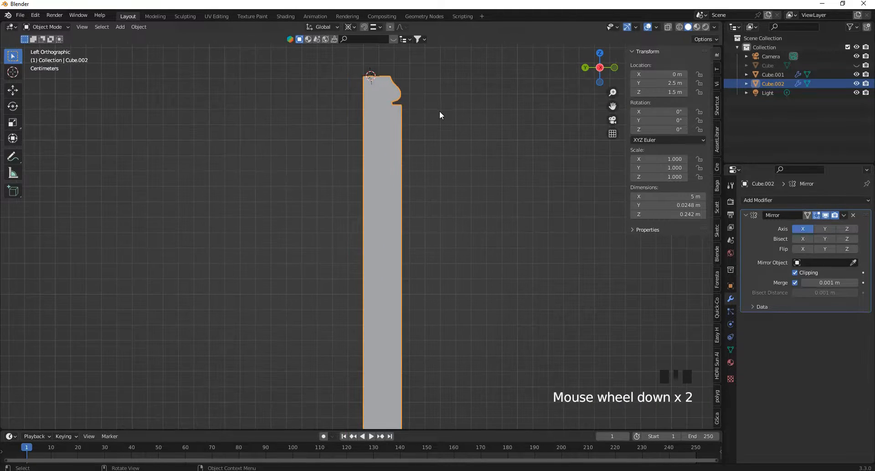
key(s)
click(449, 154)
scroll(434, 122, down, 4)
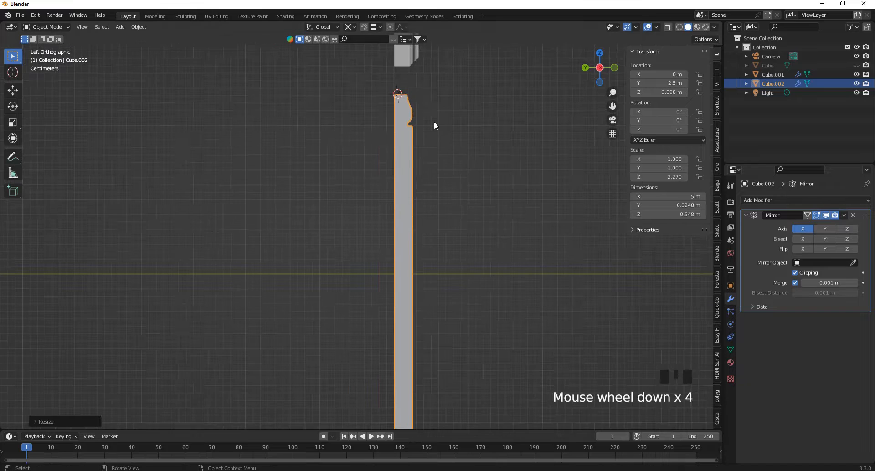
scroll(413, 91, down, 2)
scroll(418, 98, up, 5)
scroll(410, 98, up, 2)
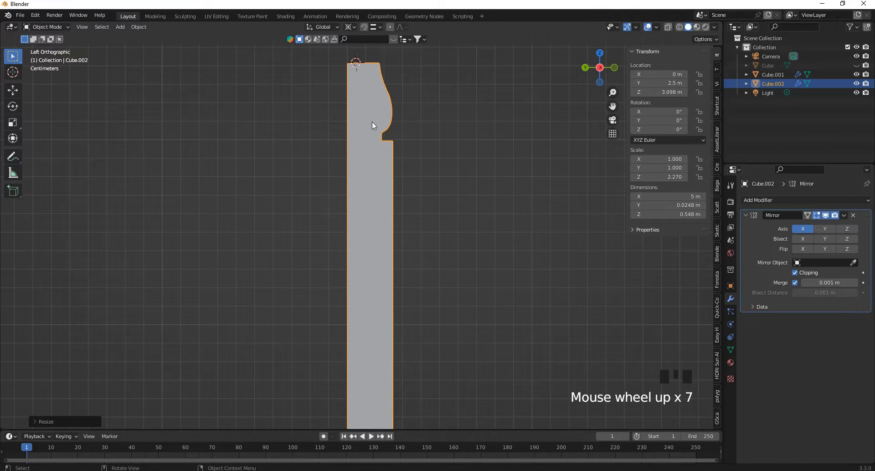
scroll(393, 129, down, 6)
Stretch the baseboard further along Z from its top edge to a Z scale of about 3.16.
drag(598, 68, 509, 104)
scroll(540, 107, down, 4)
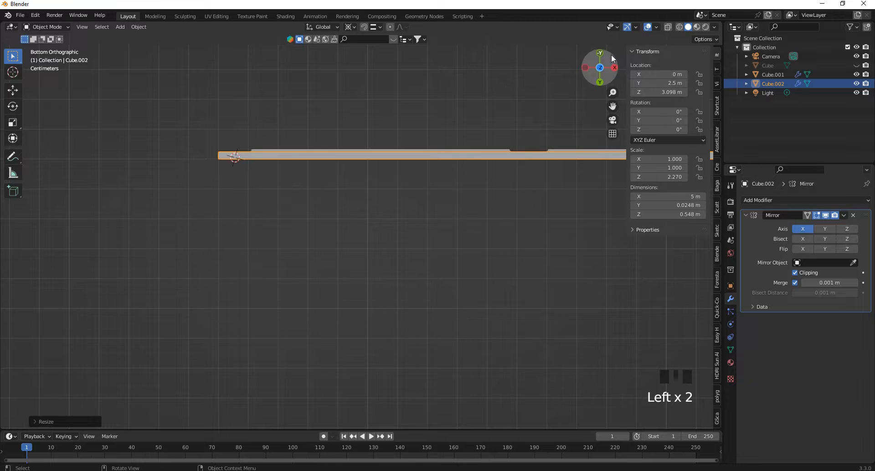
drag(611, 54, 652, 253)
scroll(469, 102, down, 5)
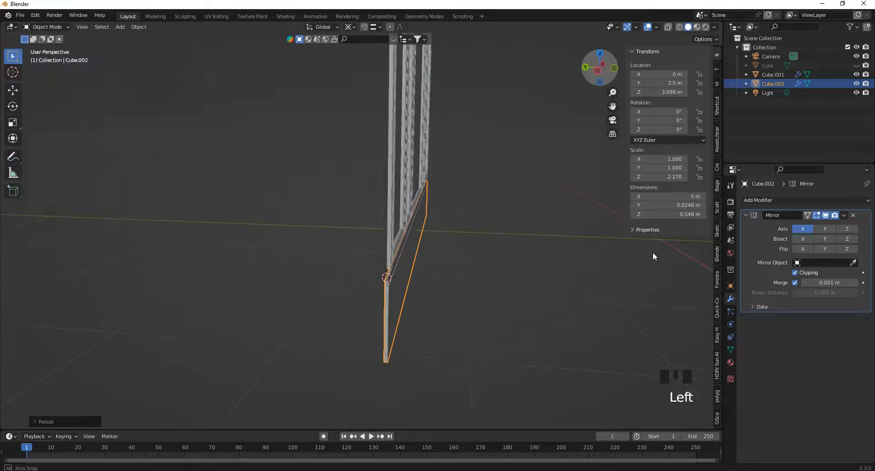
click(597, 71)
scroll(412, 261, up, 13)
key(s)
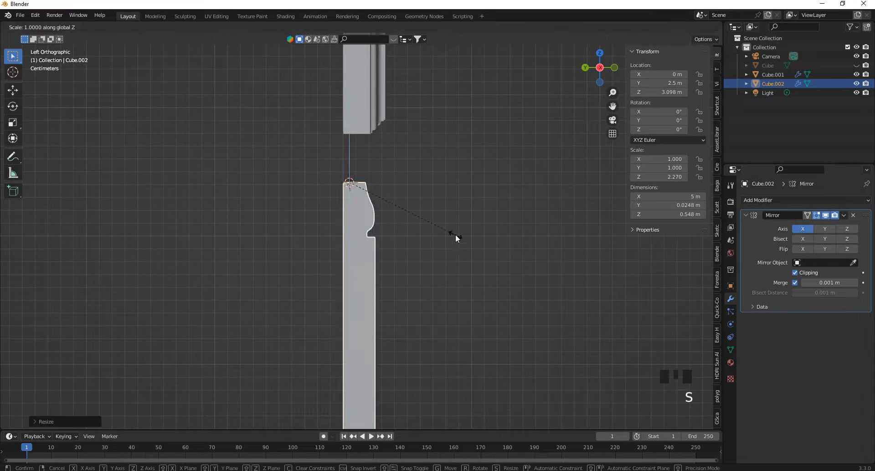
click(493, 262)
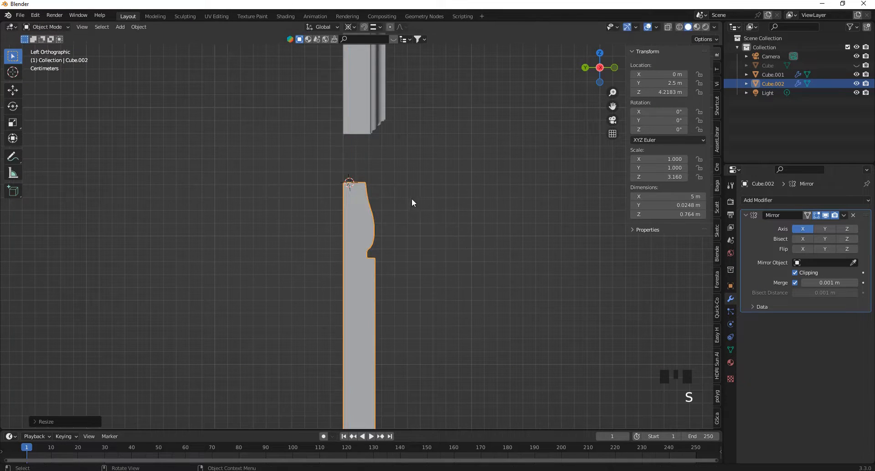
Place the 3D cursor on the baseboard's back face.
scroll(412, 199, down, 4)
drag(598, 70, 505, 132)
scroll(334, 237, down, 5)
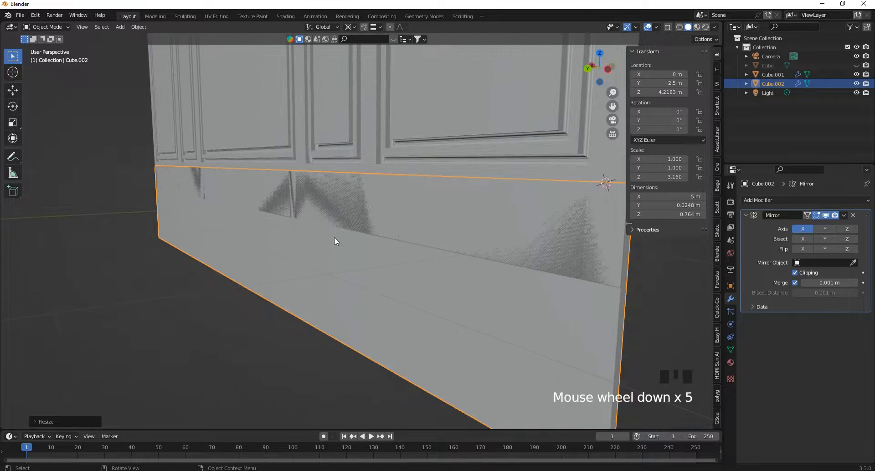
shift+right_click(335, 272)
Thicken the baseboard along Y from its back face to a Y scale of about 2.63, roughly 0.065 m deep.
click(608, 69)
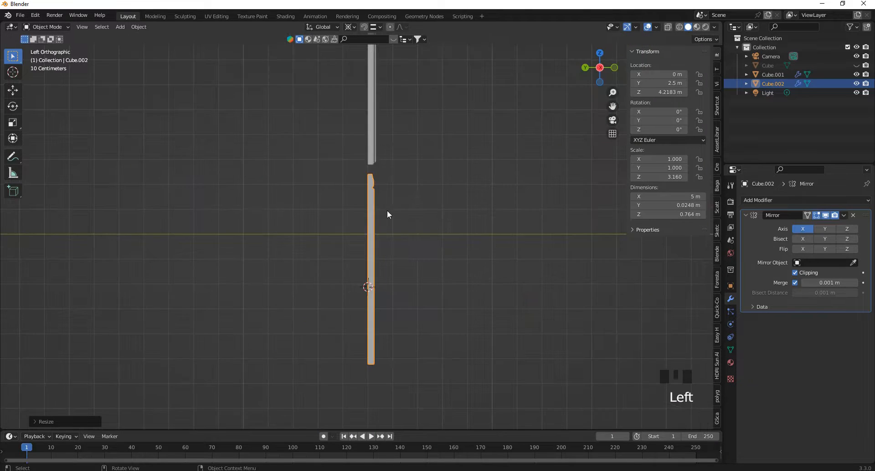
scroll(381, 170, up, 10)
key(s)
key(y)
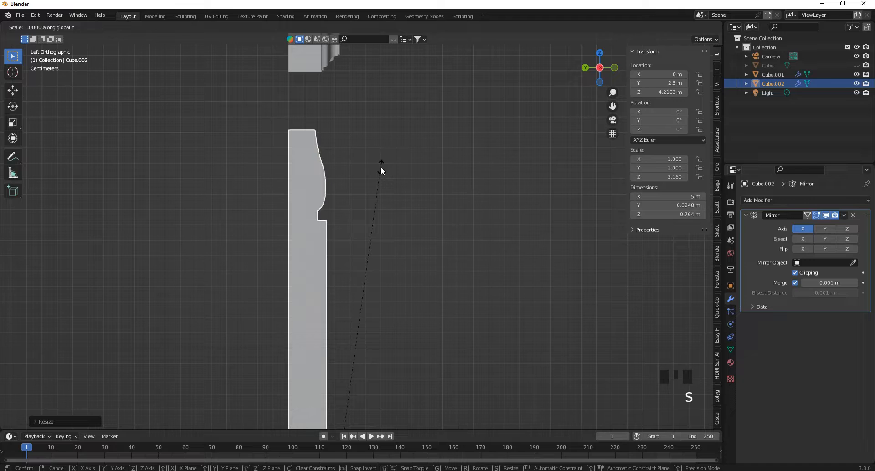
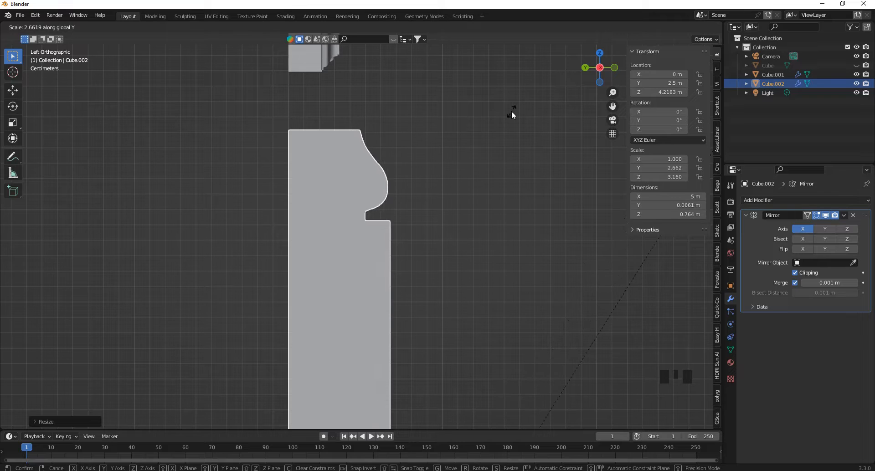
click(485, 119)
scroll(315, 111, down, 7)
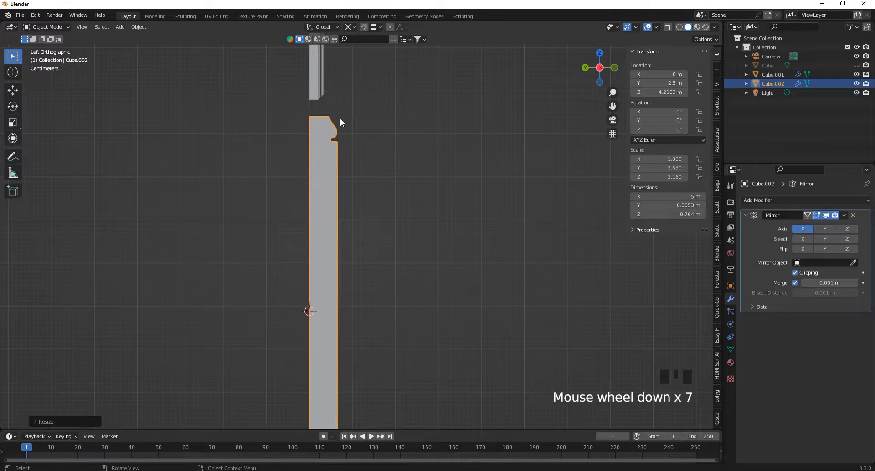
scroll(340, 121, up, 2)
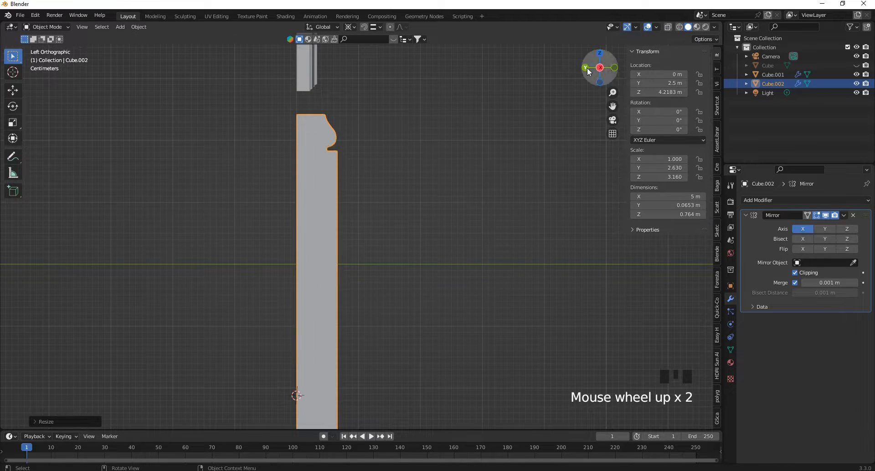
drag(588, 71, 475, 125)
scroll(479, 154, down, 5)
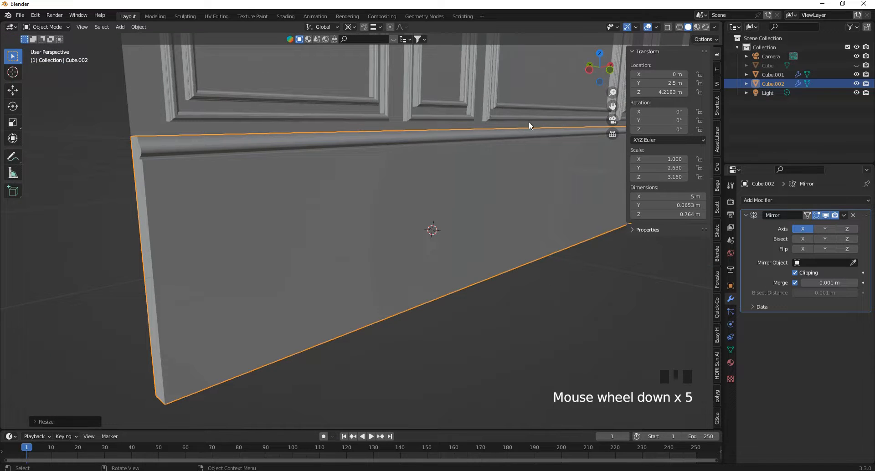
With X-ray on in Edit Mode, select the baseboard's bottom edges and move them up along Z to the ground line.
click(587, 71)
key(Tab)
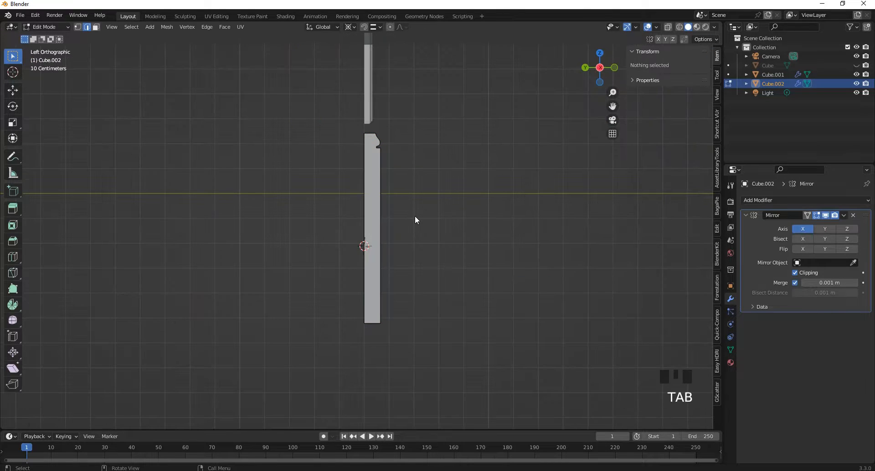
click(668, 27)
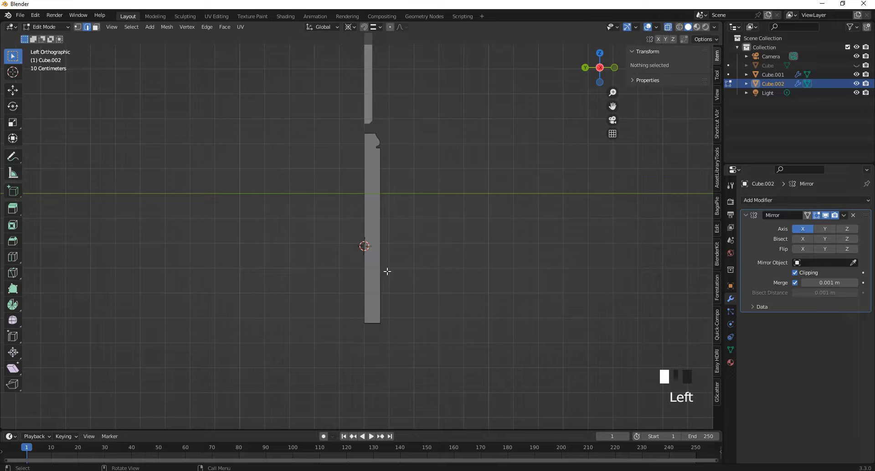
drag(295, 280, 379, 346)
scroll(389, 220, up, 2)
key(g)
key(z)
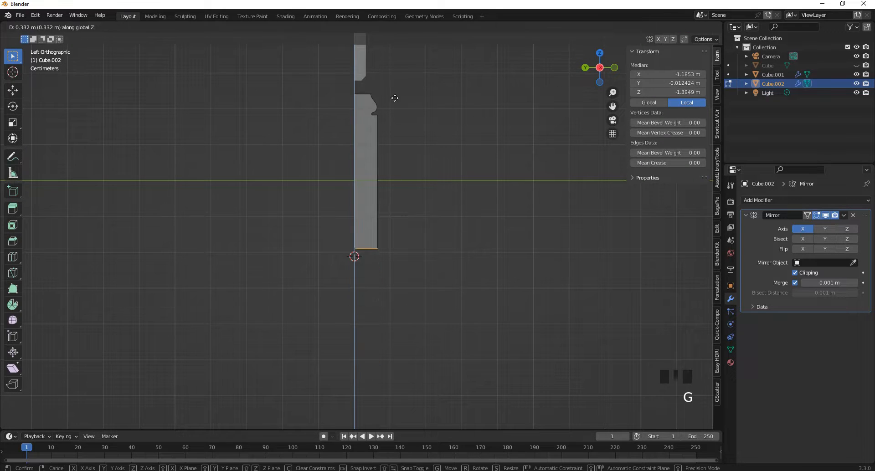
click(404, 408)
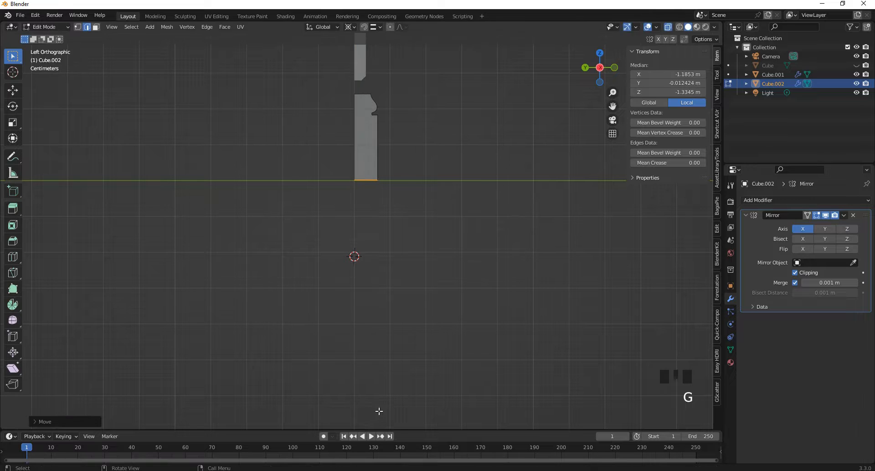
Fine-tune the baseboard's bottom edges along Z so they sit exactly on the ground line.
scroll(371, 170, up, 10)
key(g)
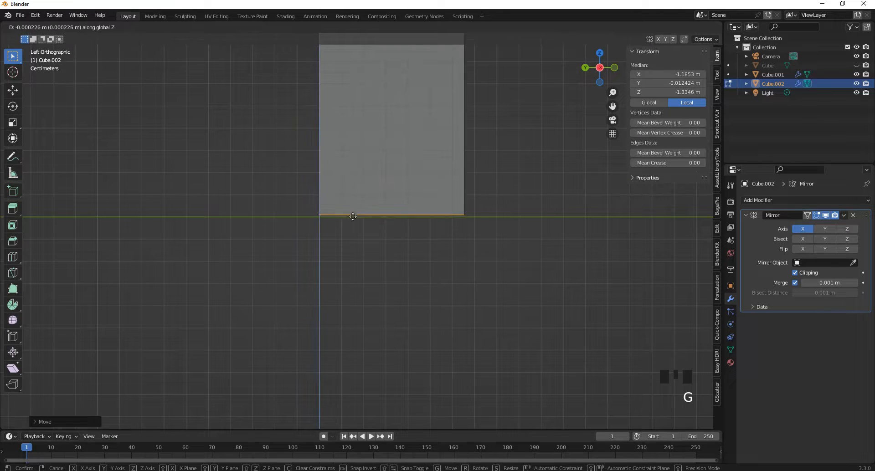
click(354, 228)
Select the baseboard's front profile edges and move them back along Y towards the wall to make the baseboard thinner.
scroll(354, 228, down, 6)
drag(347, 62, 440, 296)
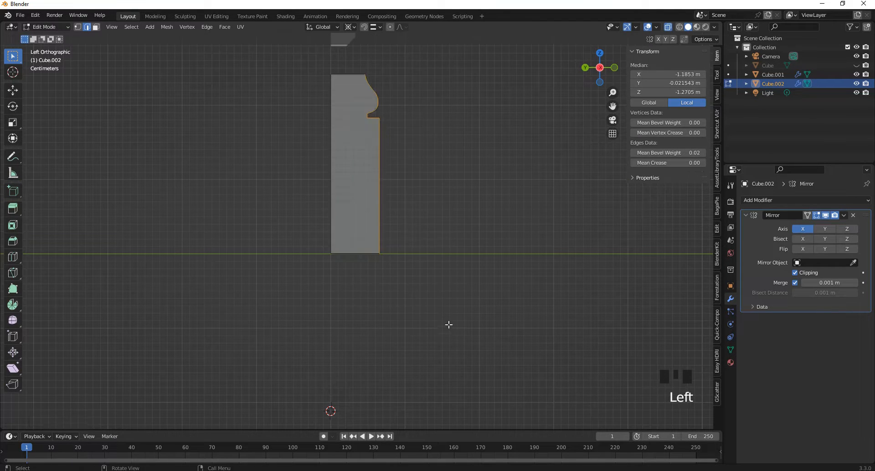
scroll(425, 177, up, 4)
key(g)
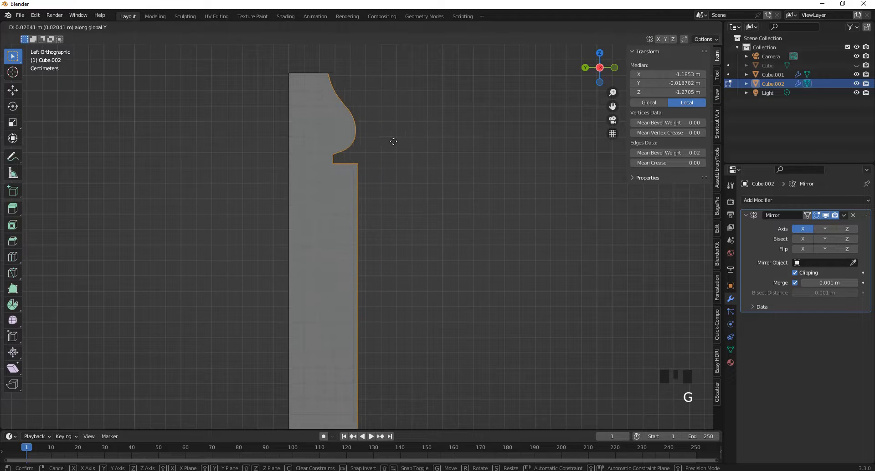
click(317, 126)
scroll(336, 144, down, 4)
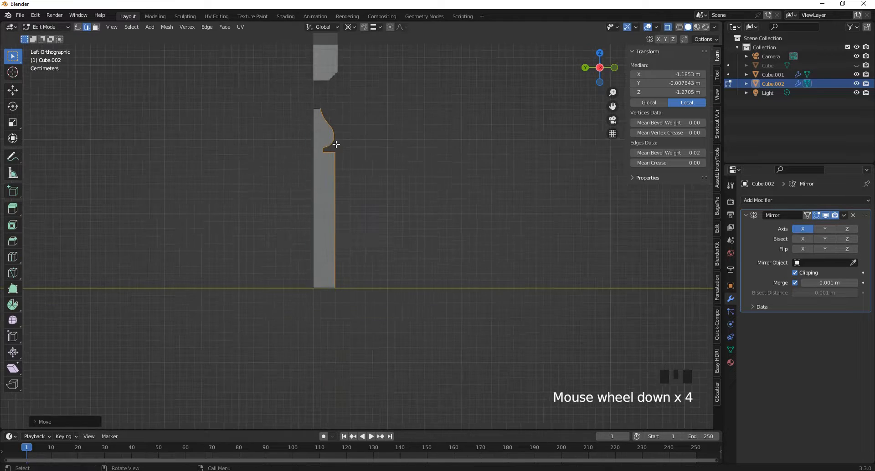
scroll(345, 130, up, 1)
key(g)
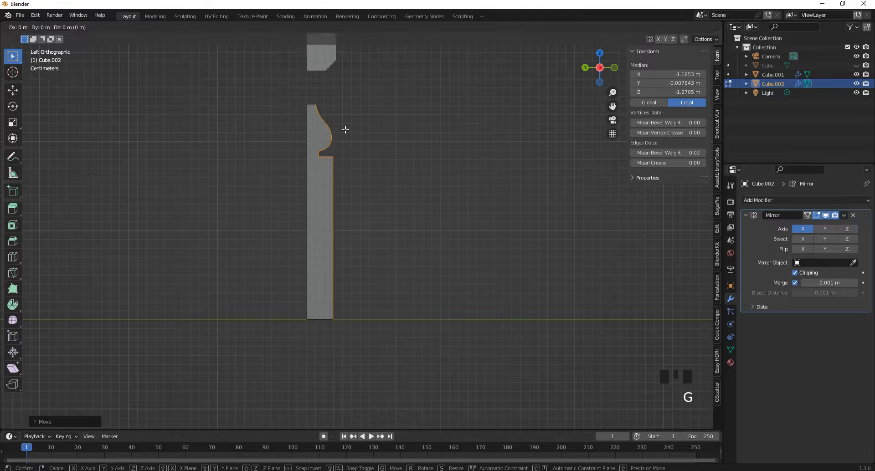
click(369, 127)
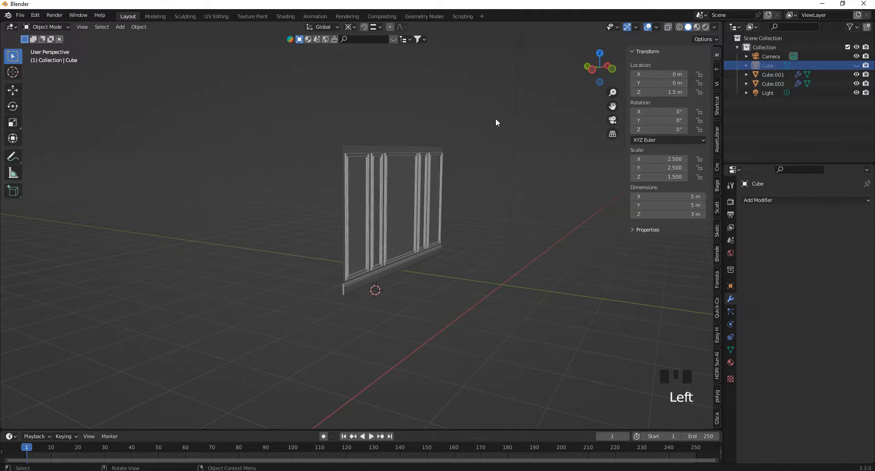
In Edit Mode on the panelled wall, select the whole run of edges along its upper border from the outer corner to the middle.
scroll(370, 131, up, 5)
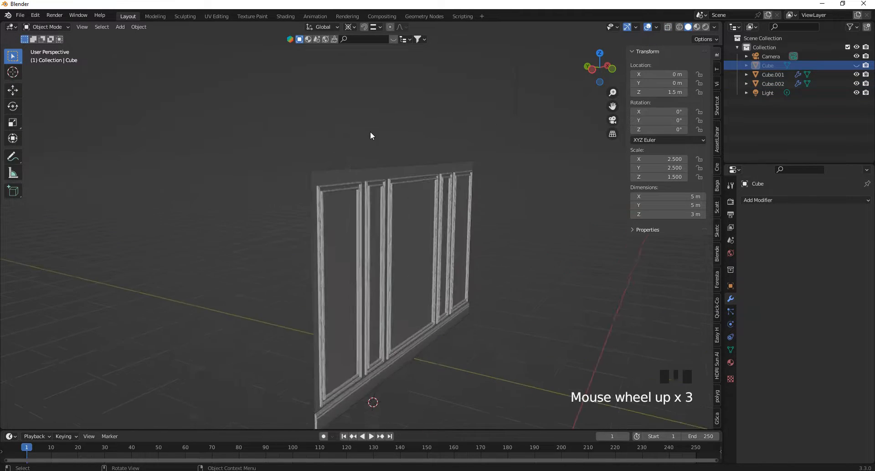
click(344, 179)
scroll(338, 174, up, 3)
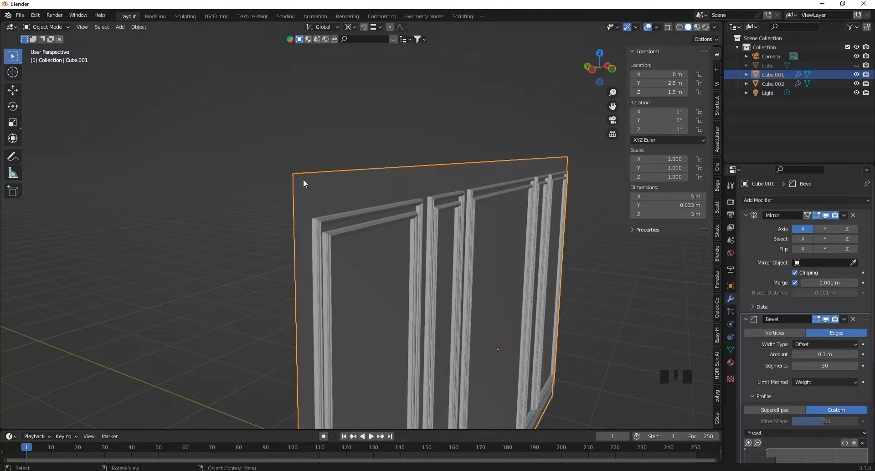
key(Tab)
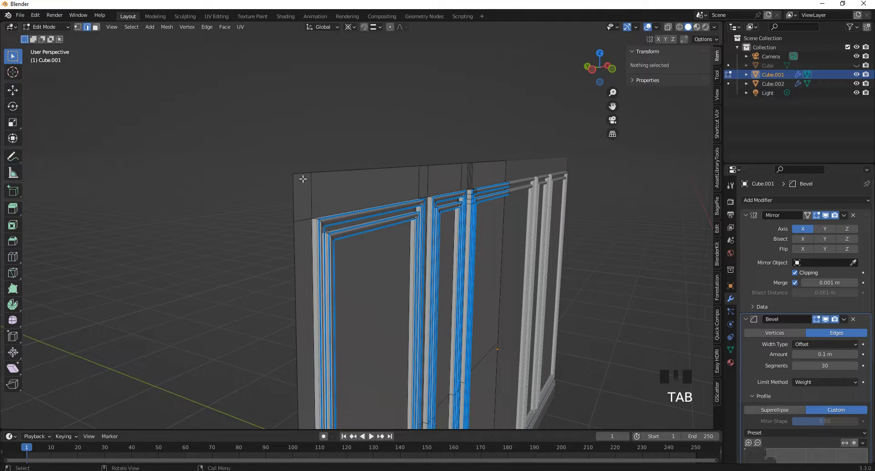
click(303, 174)
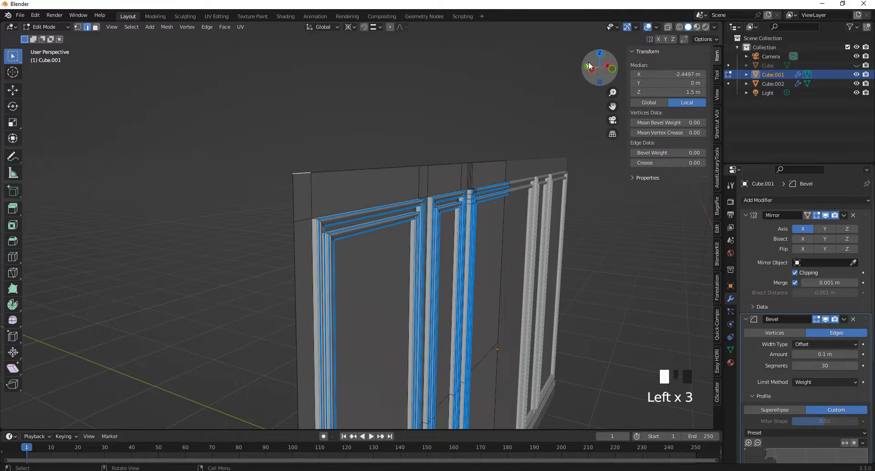
drag(589, 64, 657, 64)
scroll(583, 123, down, 4)
ctrl+click(467, 161)
scroll(293, 179, up, 5)
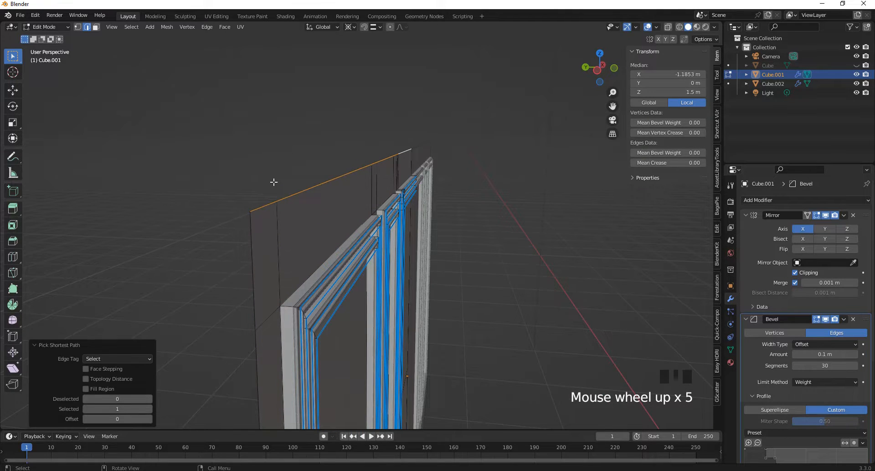
Duplicate the selected wall-top edges in place, separate them into their own object and select that object.
key(shift+d)
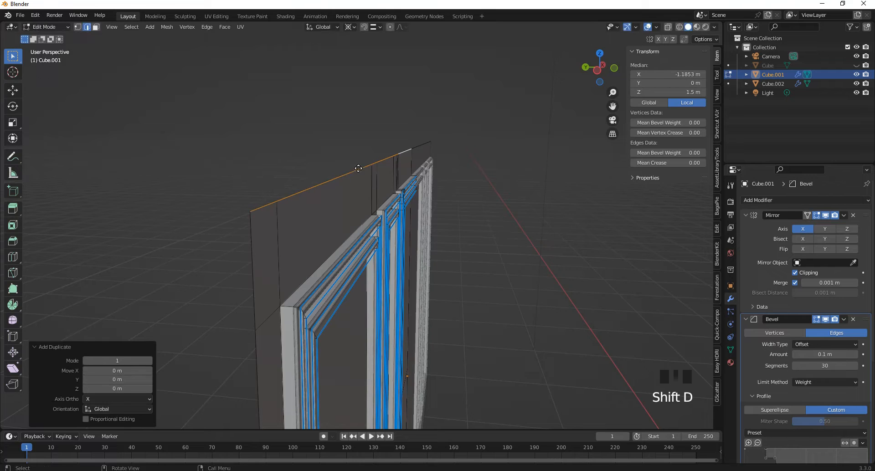
key(p)
click(346, 168)
key(Tab)
click(302, 189)
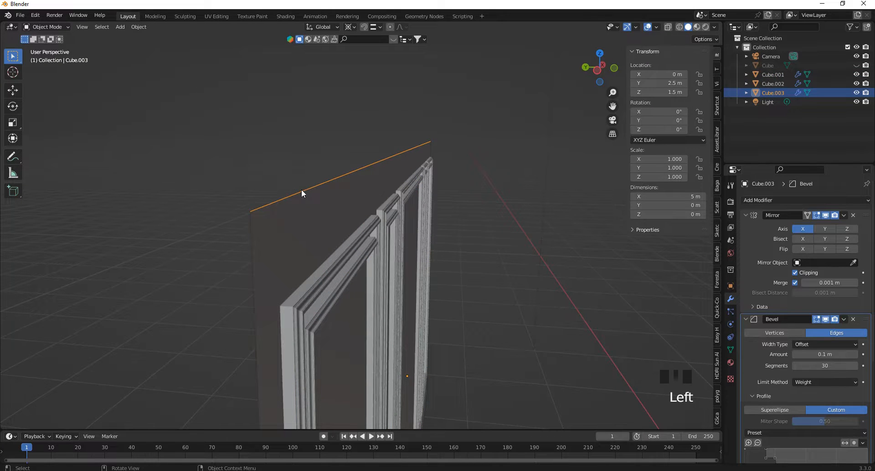
Extrude all edges of the separated ceiling trim about 0.046 m outward from the wall along Y.
scroll(238, 180, up, 2)
key(Tab)
key(a)
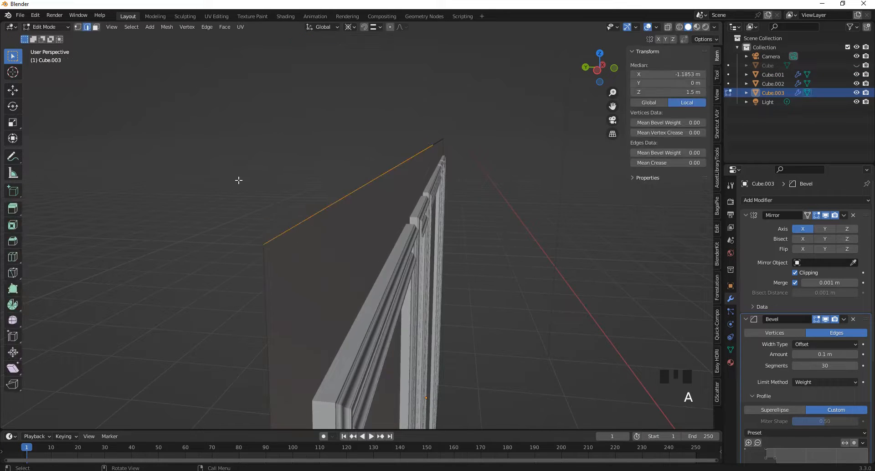
key(e)
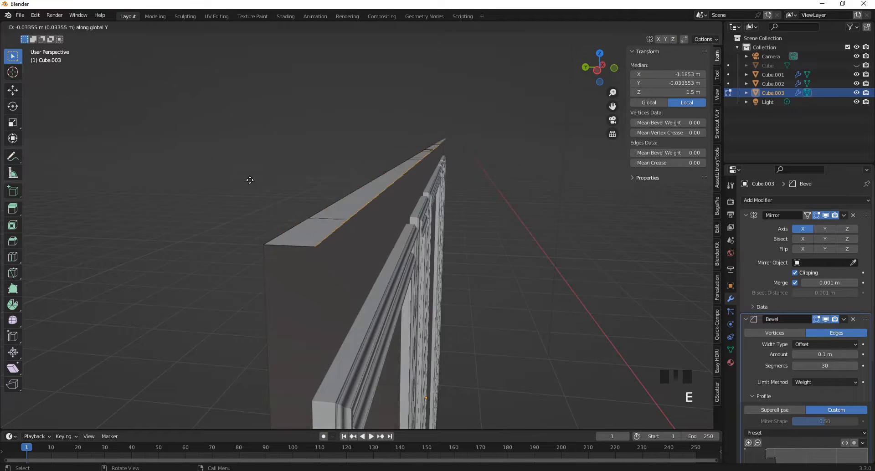
key(y)
click(377, 141)
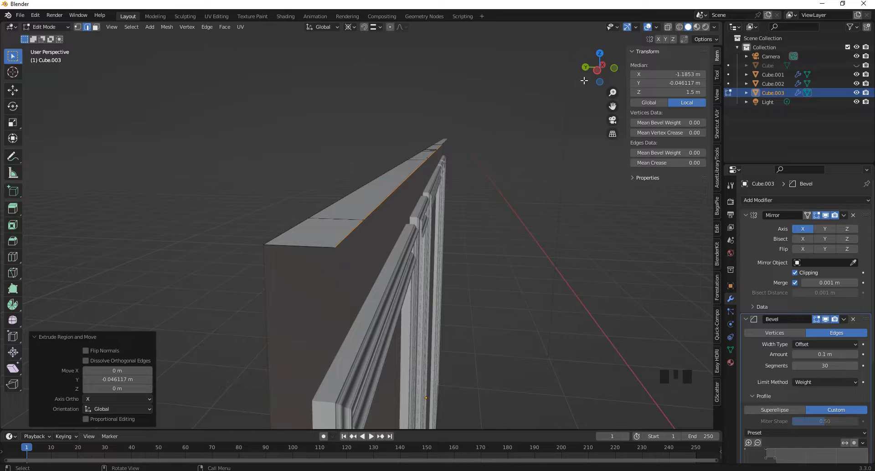
In the left side view, move the trim's extruded front edges about 0.006 m further out along Y.
click(597, 71)
scroll(442, 164, up, 7)
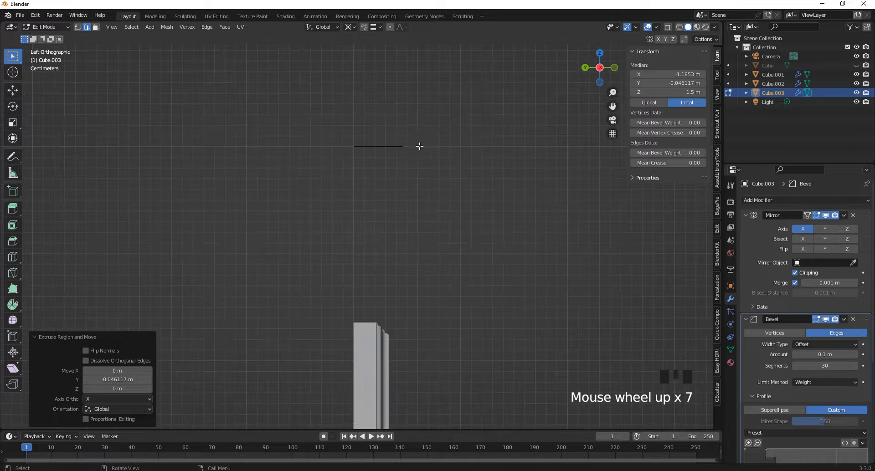
scroll(419, 146, up, 2)
key(g)
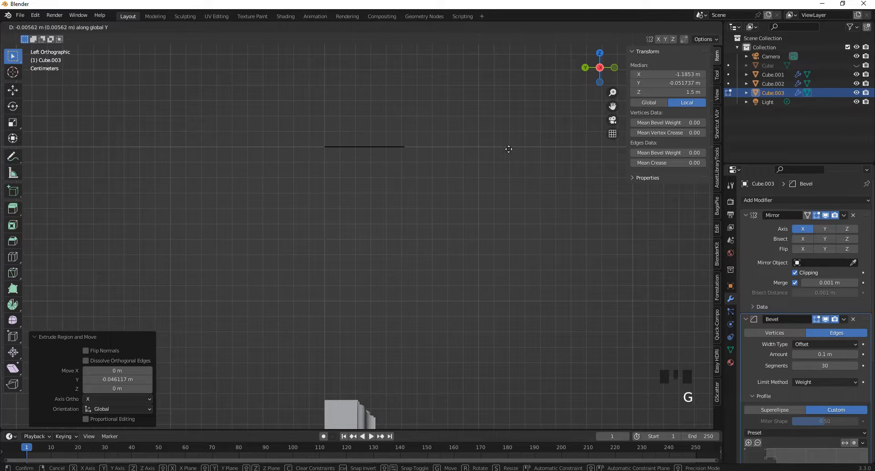
click(509, 149)
Remove the redundant cross edges from the entire trim strip with Limited Dissolve.
scroll(538, 118, down, 3)
mouse_move(593, 73)
mouse_down()
mouse_move(574, 87)
mouse_move(586, 86)
mouse_up()
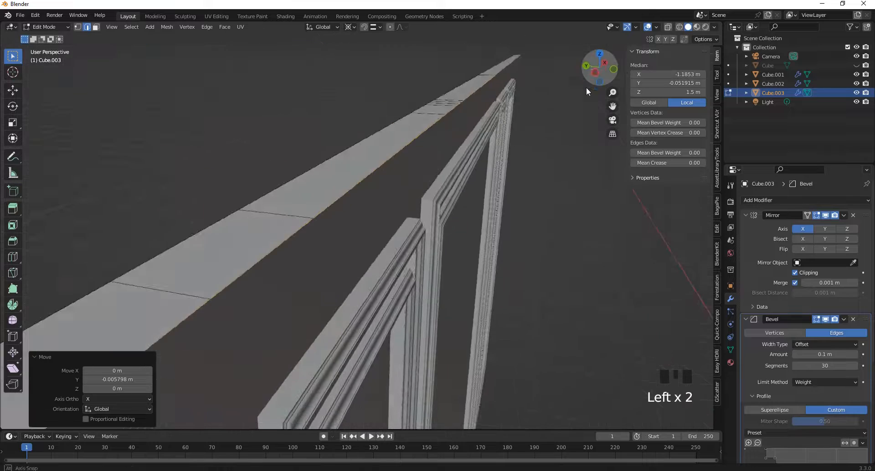
scroll(538, 95, down, 4)
key(a)
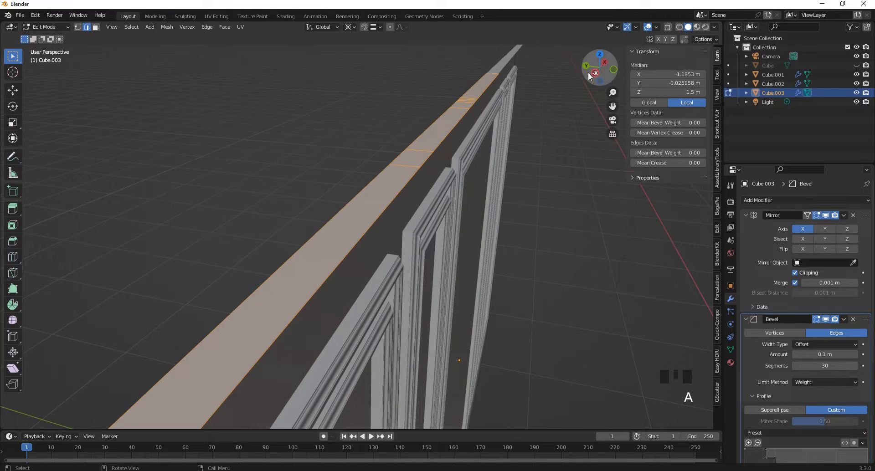
key(x)
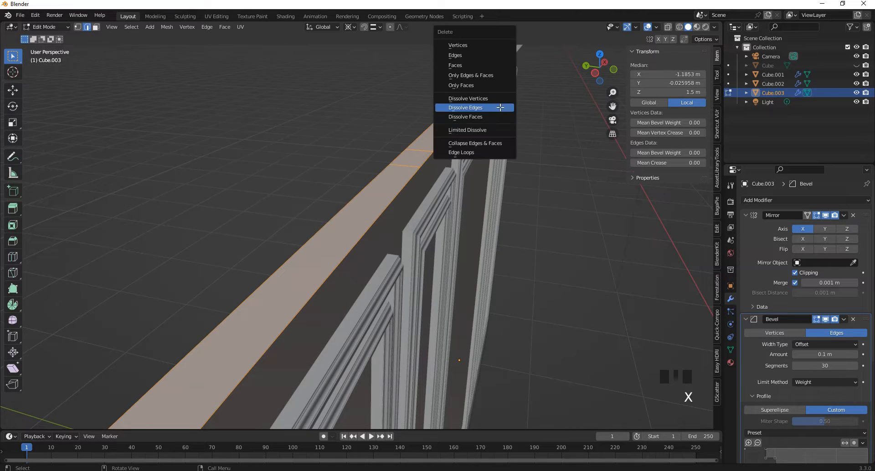
click(477, 132)
scroll(443, 130, down, 2)
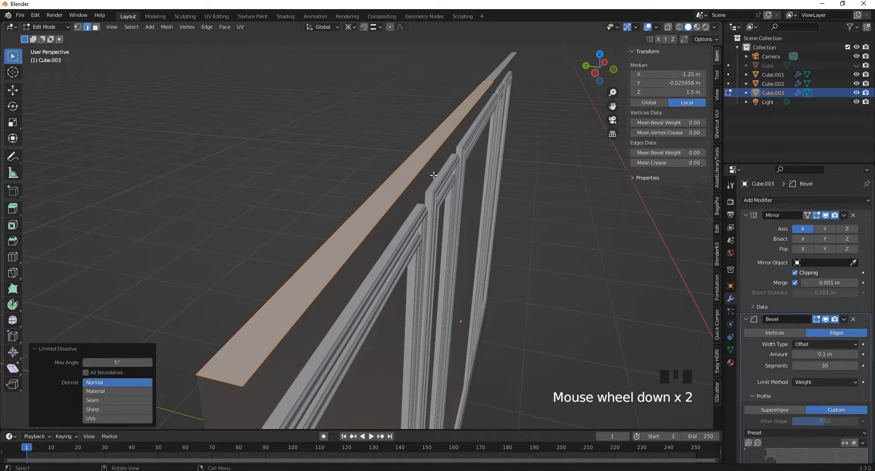
In the left side view, extrude the flat trim strip about 0.048 m down along Z into a solid bar.
click(603, 67)
drag(598, 75, 662, 69)
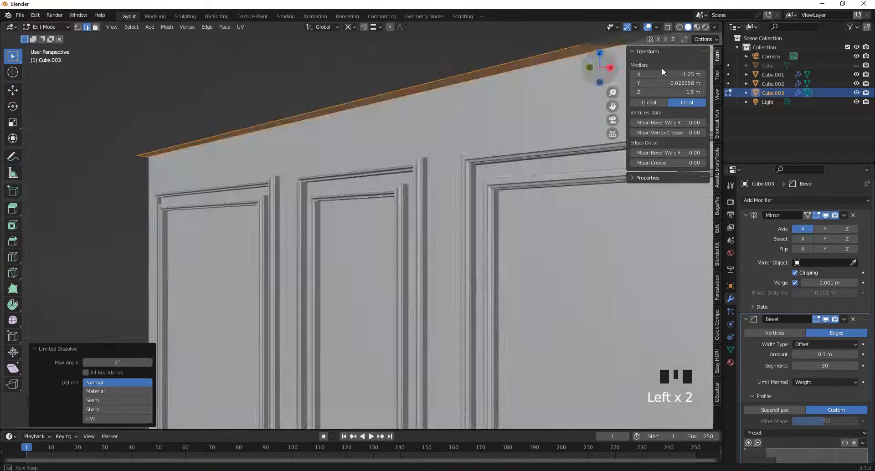
click(588, 68)
scroll(445, 171, up, 4)
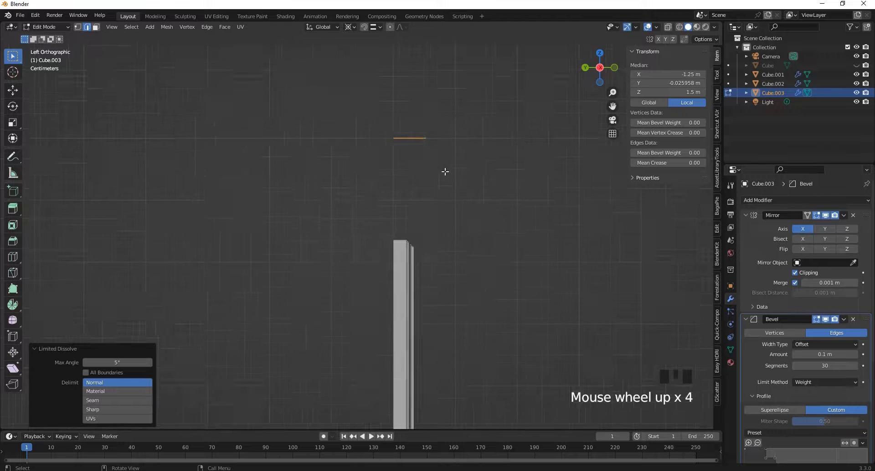
key(e)
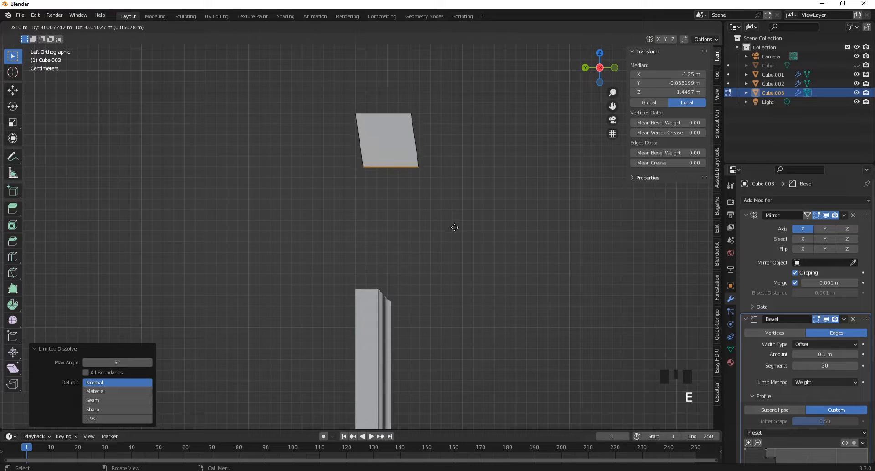
key(z)
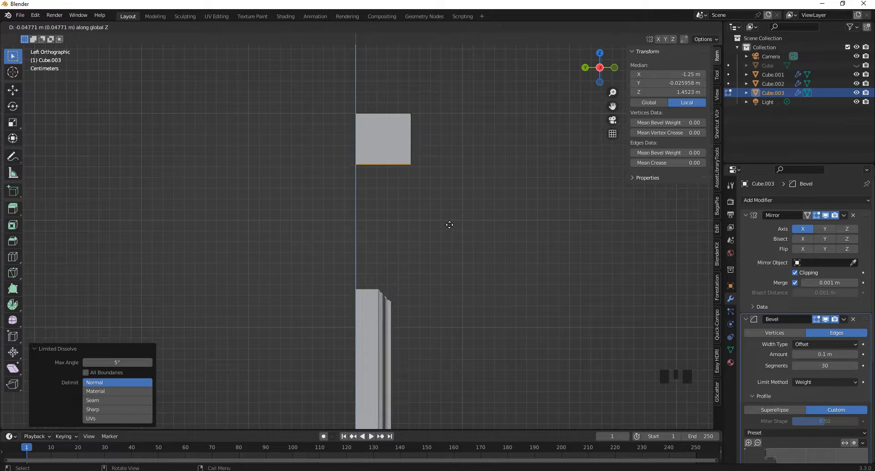
click(450, 225)
Examine the trim bar in Object Mode together with its Mirror and Bevel modifier settings and custom profile.
scroll(502, 102, down, 3)
drag(594, 73, 549, 78)
scroll(526, 110, down, 3)
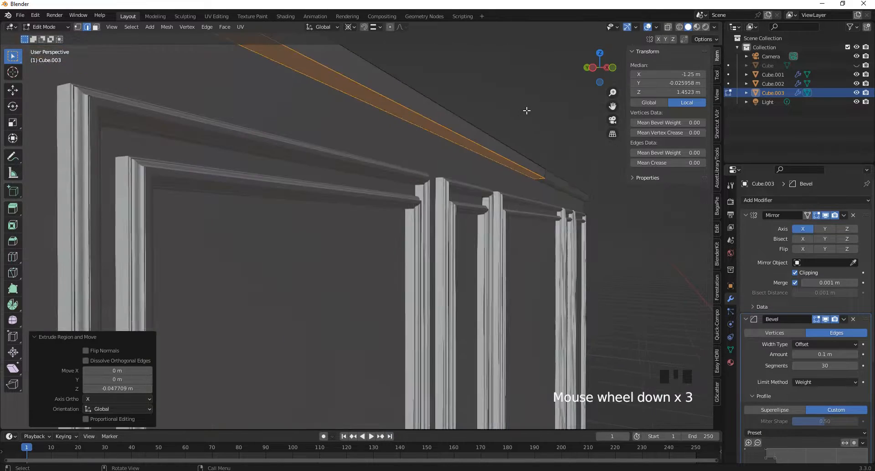
key(Tab)
scroll(485, 254, down, 3)
scroll(392, 139, up, 2)
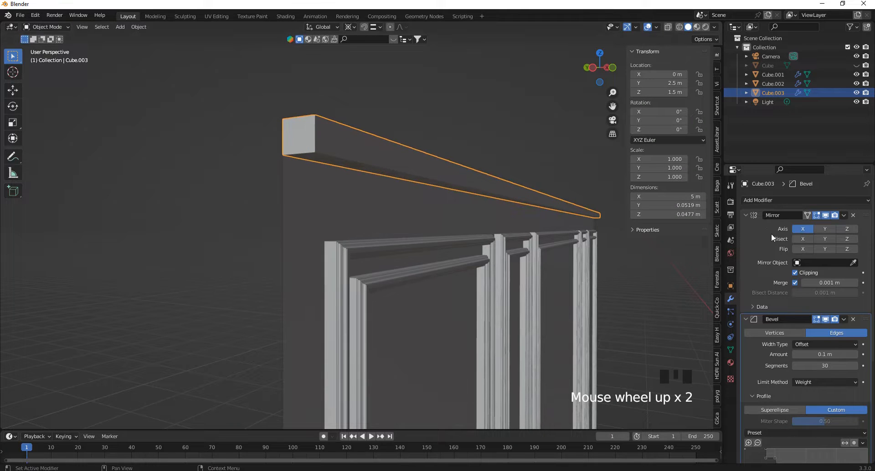
scroll(760, 282, down, 5)
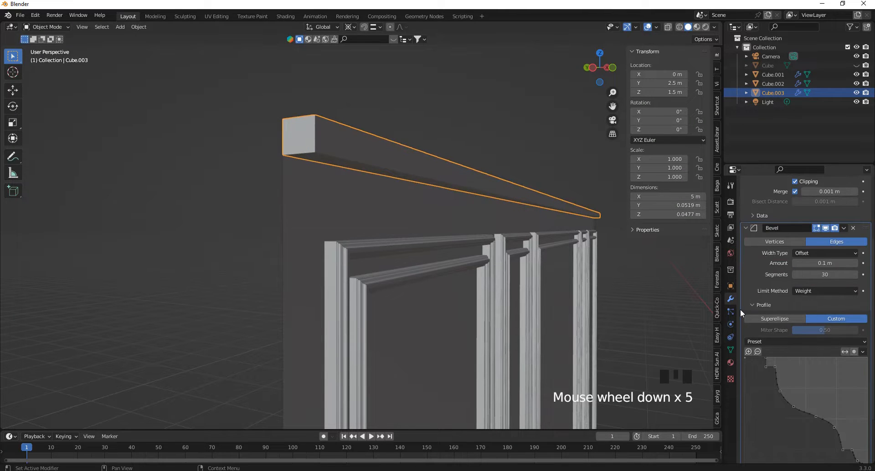
scroll(337, 141, up, 4)
In Edit Mode, select the trim bar's lower front edge and set its bevel weight to 1.00.
key(Tab)
scroll(322, 157, down, 2)
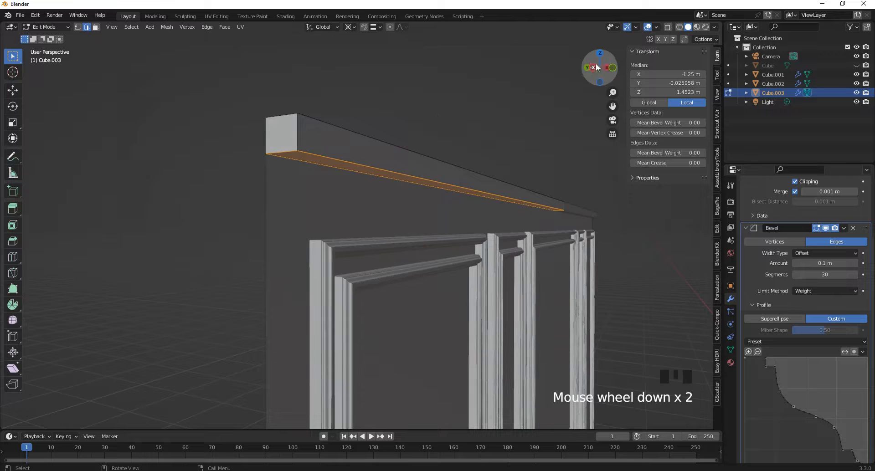
drag(592, 69, 459, 99)
scroll(365, 98, down, 2)
click(369, 112)
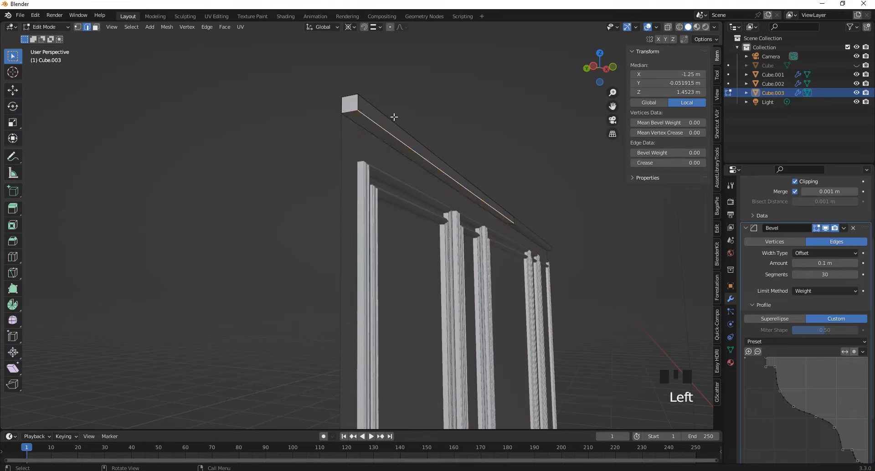
drag(678, 152, 711, 152)
scroll(369, 94, up, 4)
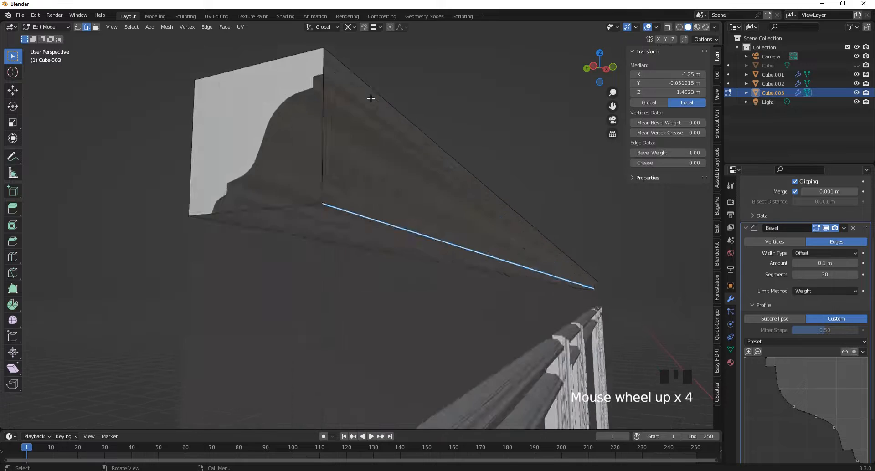
Inspect the moulded ceiling trim above the wall panels from several angles in Object Mode.
key(Tab)
scroll(398, 77, down, 3)
click(580, 83)
drag(581, 84, 593, 64)
scroll(472, 133, down, 2)
scroll(322, 149, up, 2)
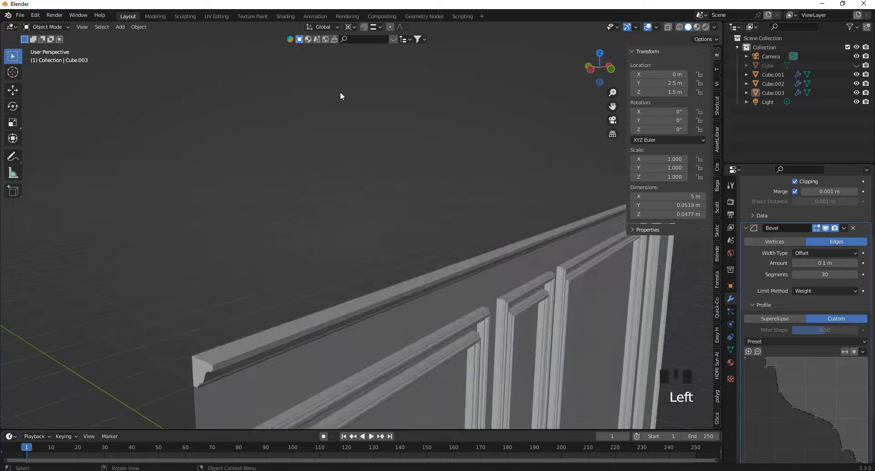
key(Tab)
key(Tab)
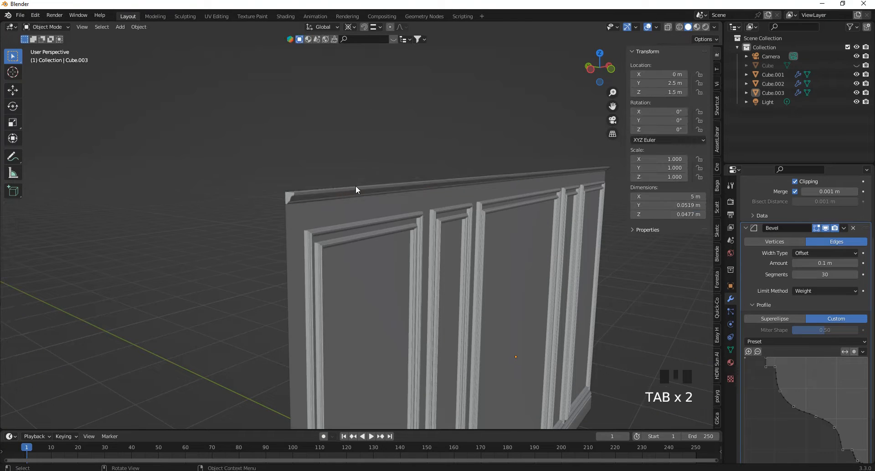
drag(596, 68, 591, 73)
scroll(412, 182, down, 3)
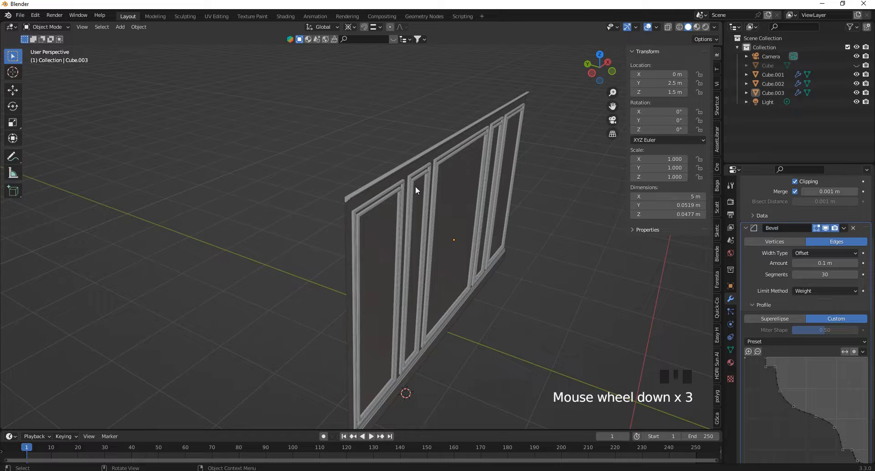
Unhide the room box and separate its ceiling face into its own object.
key(alt+h)
scroll(430, 217, down, 4)
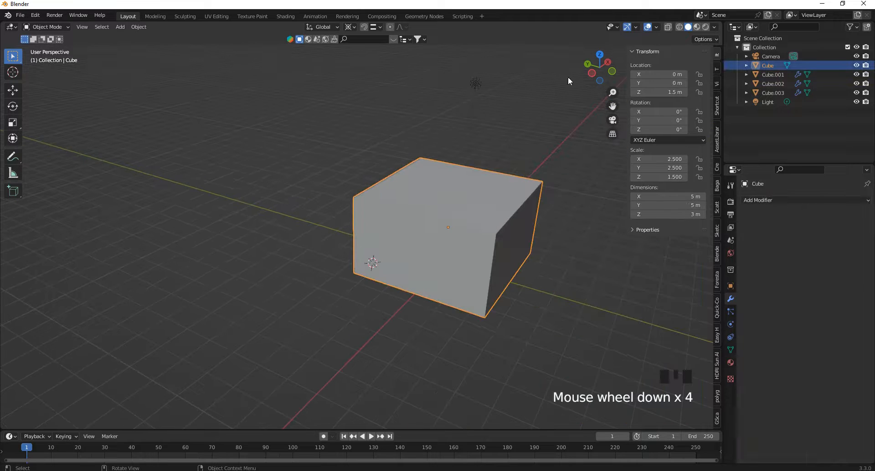
drag(594, 69, 610, 78)
scroll(364, 186, up, 2)
key(Tab)
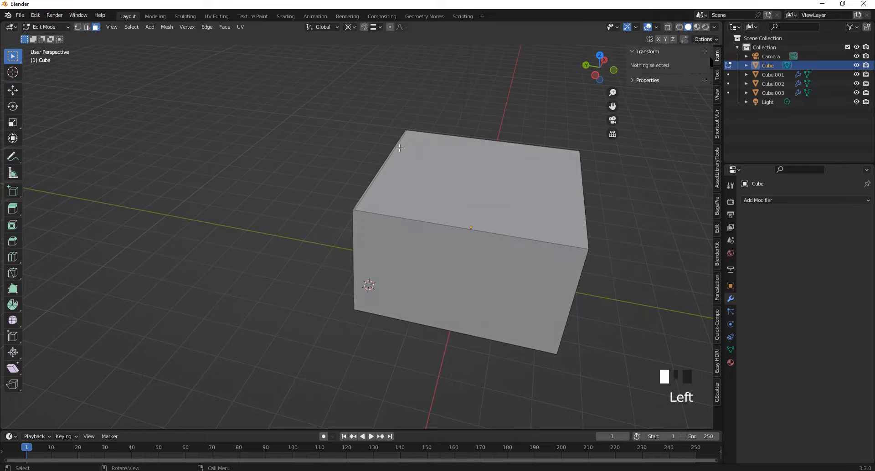
click(454, 184)
key(p)
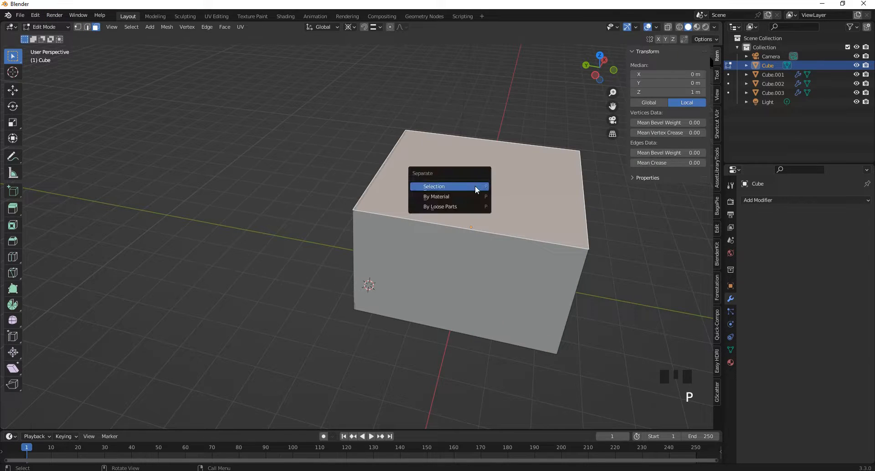
click(475, 185)
key(Tab)
Hide the separated ceiling object to open the room from above.
click(464, 233)
click(482, 185)
key(h)
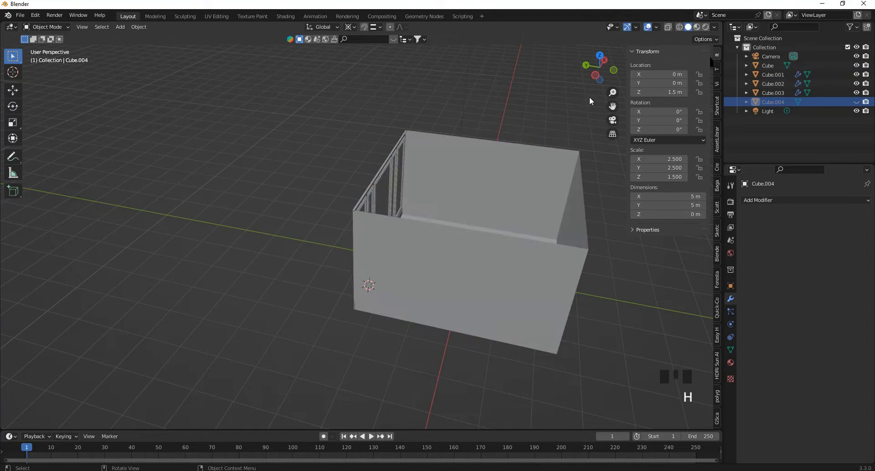
Inspect the ceiling trim from inside the room, judging its size against the wall panels.
drag(598, 68, 313, 187)
scroll(412, 171, up, 7)
scroll(412, 172, up, 4)
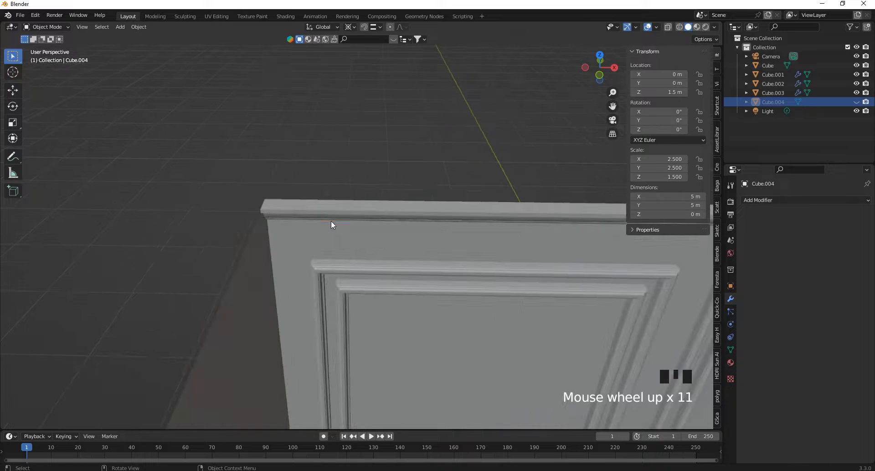
click(331, 220)
scroll(322, 162, down, 3)
mouse_move(588, 59)
mouse_down()
mouse_move(593, 49)
mouse_move(583, 430)
mouse_move(561, 46)
mouse_move(592, 64)
mouse_up()
key(v)
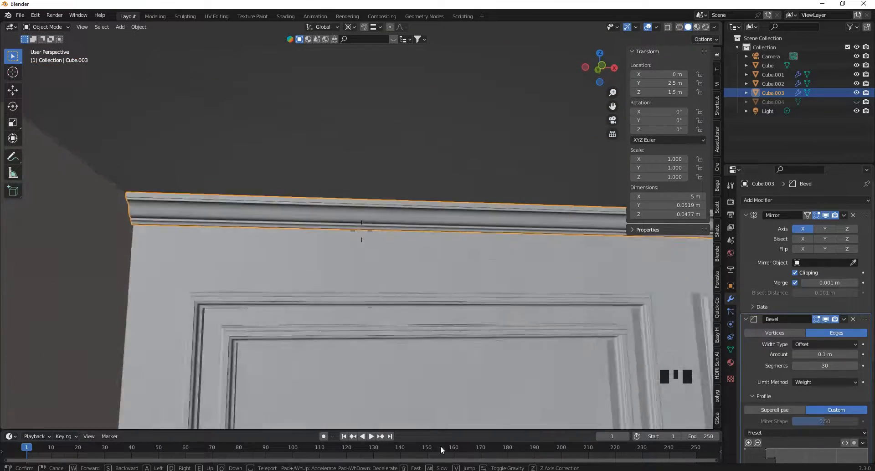
click(339, 129)
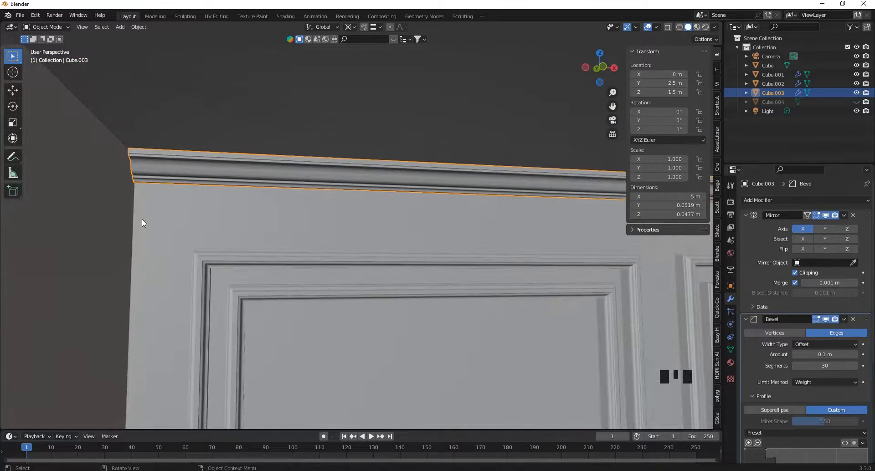
scroll(100, 198, down, 2)
scroll(184, 207, up, 2)
key(Tab)
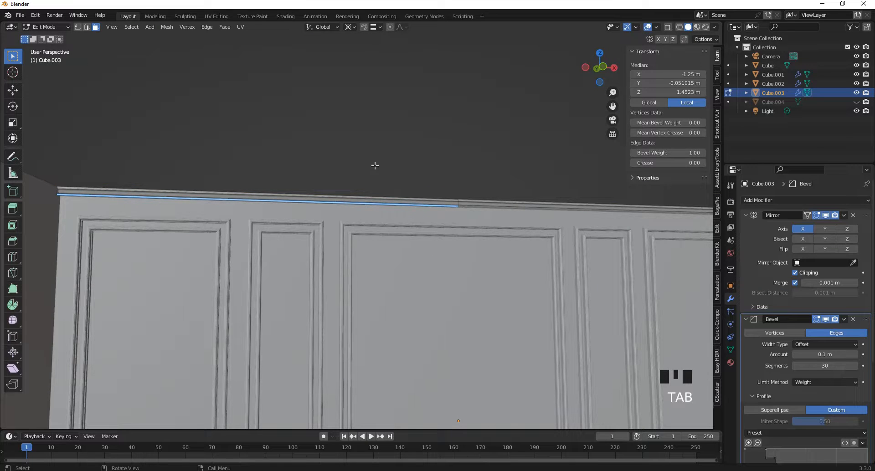
key(Tab)
Hide the room box to isolate the detailed wall and its trims.
click(49, 238)
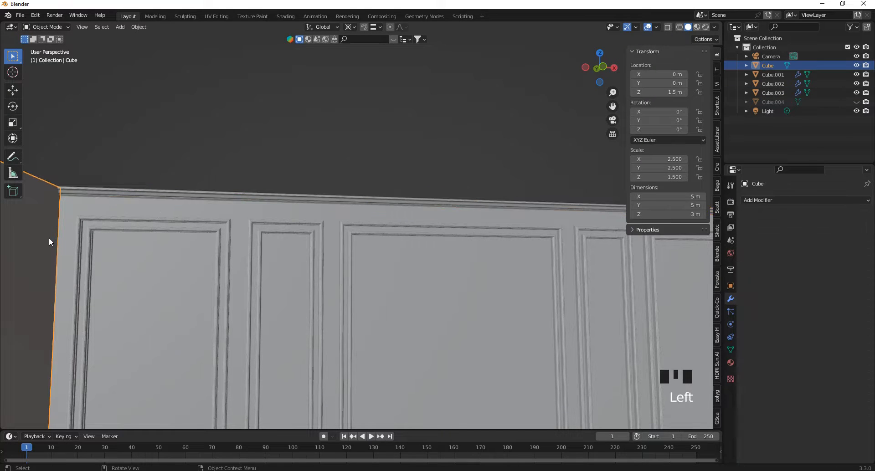
key(h)
scroll(48, 237, down, 2)
drag(601, 72, 587, 307)
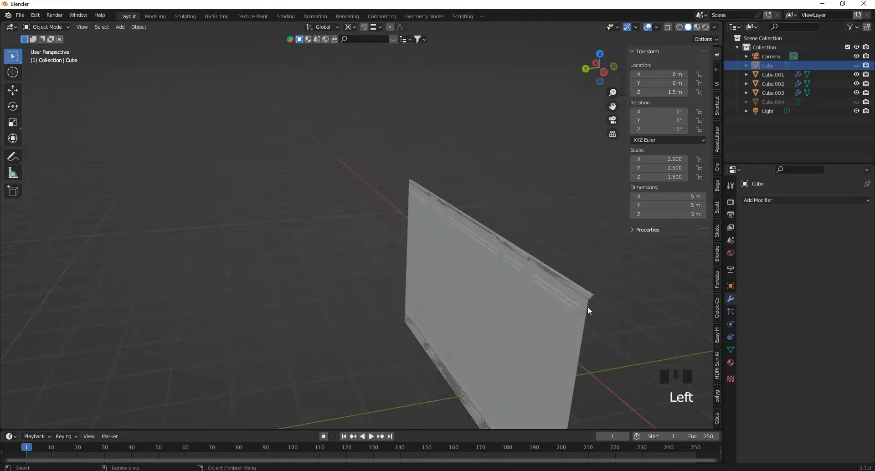
click(592, 297)
scroll(613, 283, up, 3)
scroll(613, 282, up, 1)
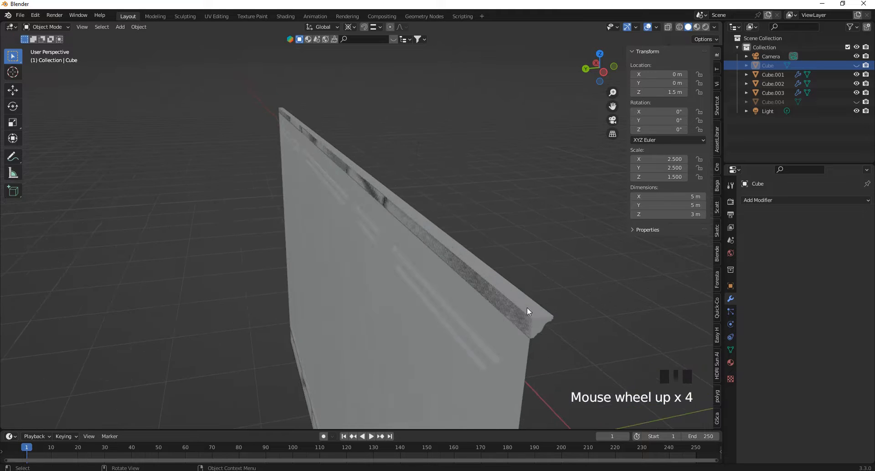
In the left side view, edit the ceiling trim with X-ray on and move its front face about 0.005 m outward along Y.
click(527, 308)
click(604, 73)
scroll(349, 151, up, 4)
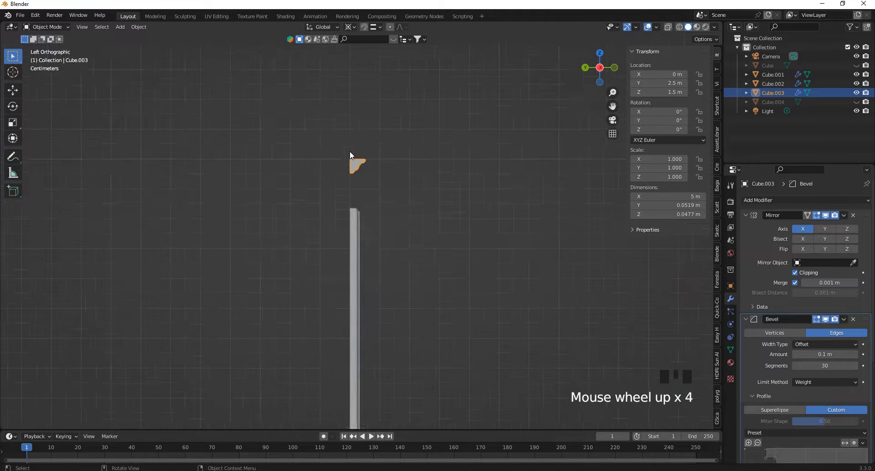
key(Tab)
scroll(380, 158, up, 3)
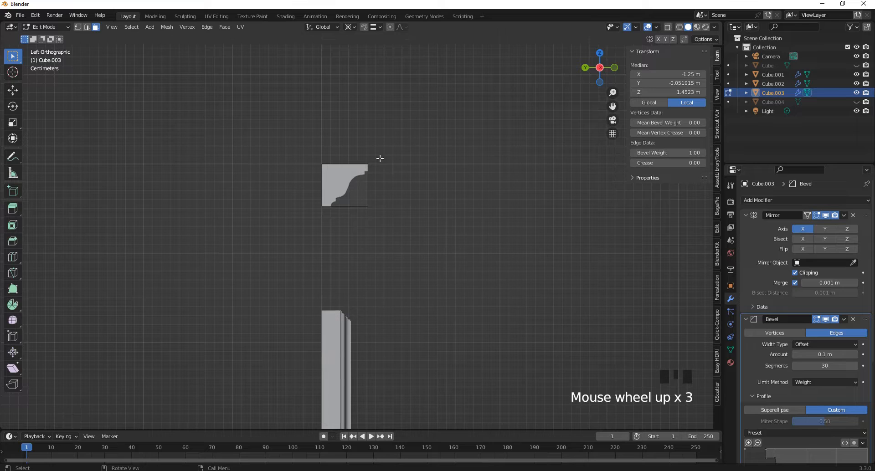
click(669, 28)
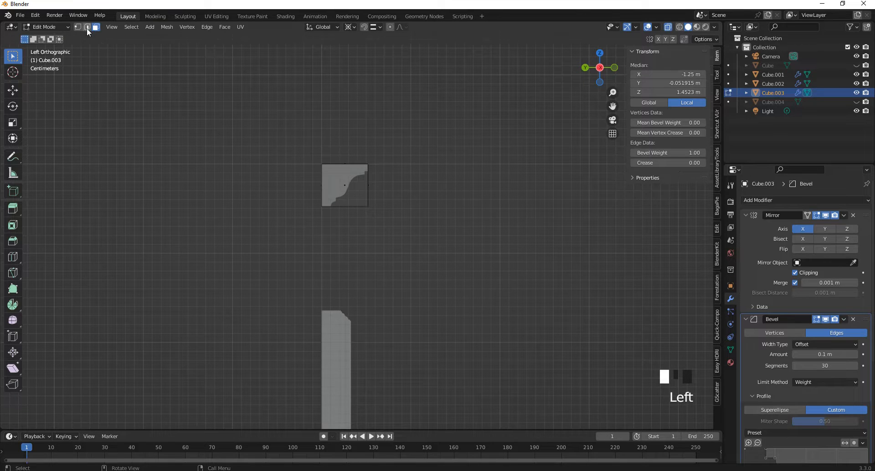
drag(354, 137, 385, 218)
scroll(390, 181, up, 2)
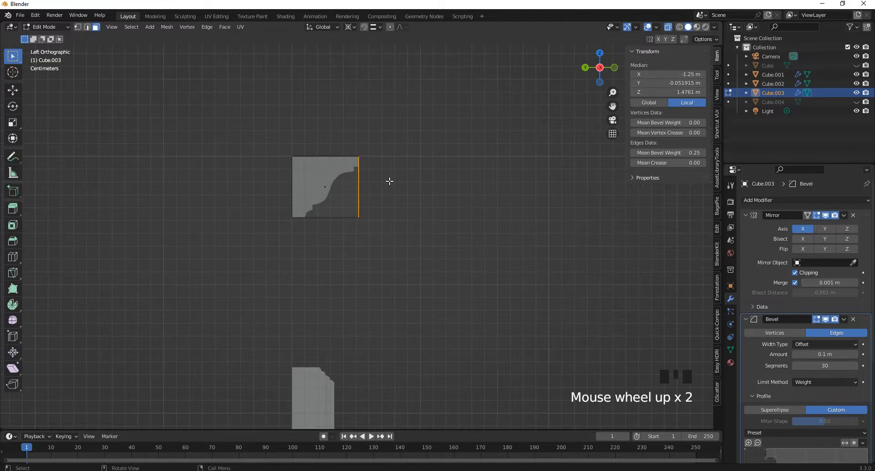
key(g)
key(y)
click(394, 181)
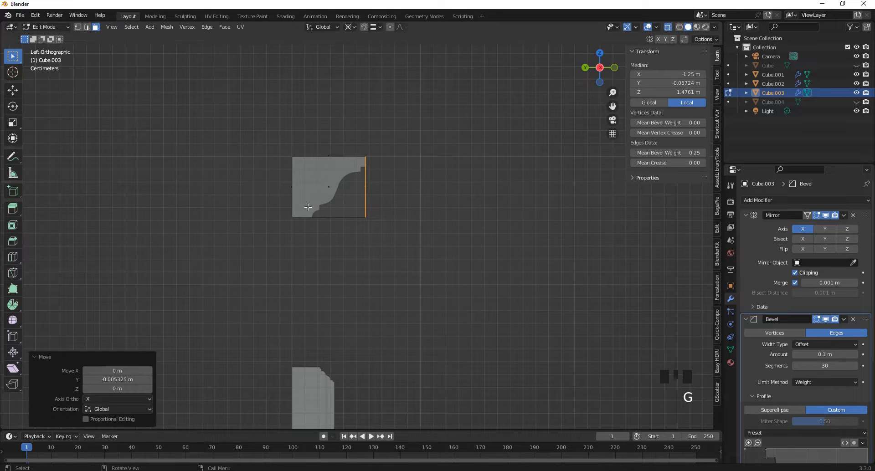
Move the ceiling trim's bottom face about 0.008 m down along Z.
drag(270, 194, 367, 257)
key(g)
key(z)
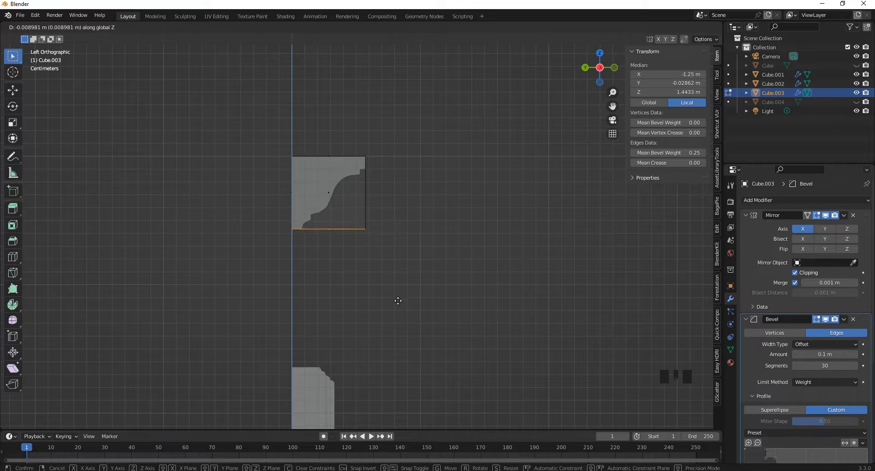
click(407, 290)
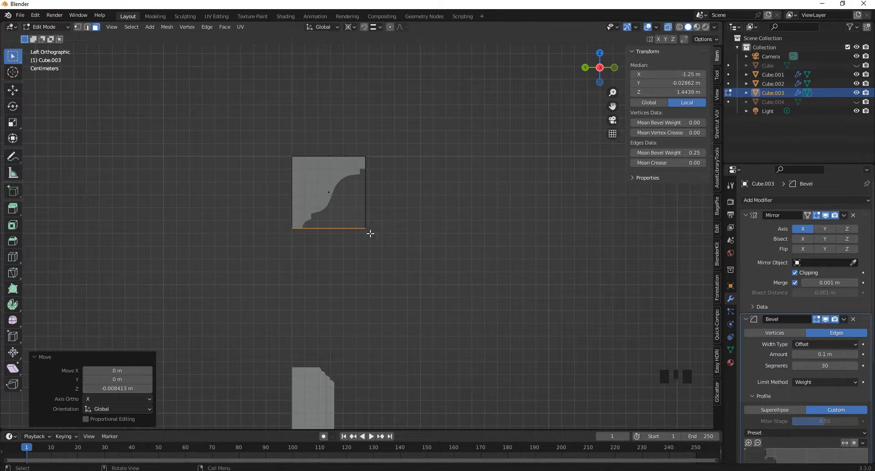
Enlarge the trim profile further, moving its front face about 0.007 m outward along Y and its bottom face about 0.008 m down.
click(366, 179)
key(g)
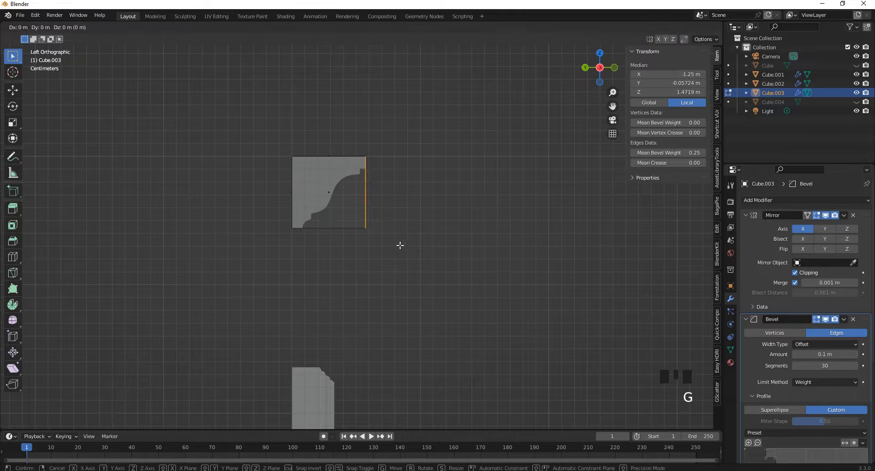
click(435, 244)
drag(263, 201, 410, 280)
key(g)
key(z)
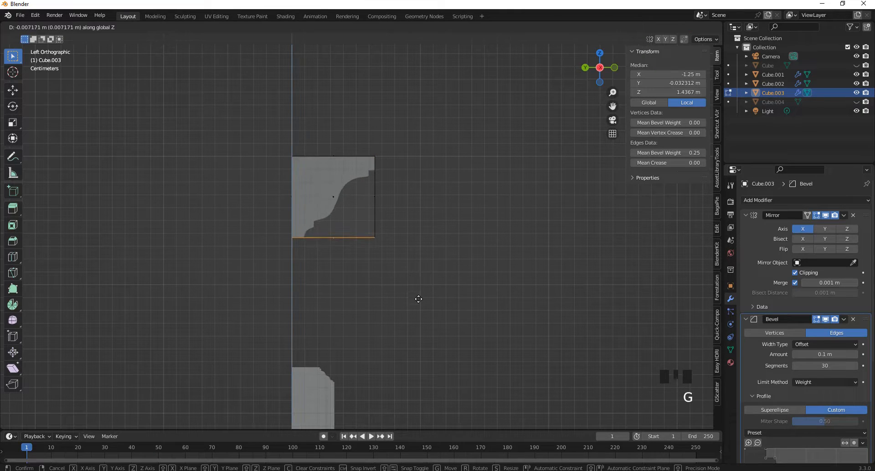
click(414, 302)
Move the trim's front face slightly outward along Y to a depth of about 0.066 m and return to Object Mode.
drag(357, 146, 412, 268)
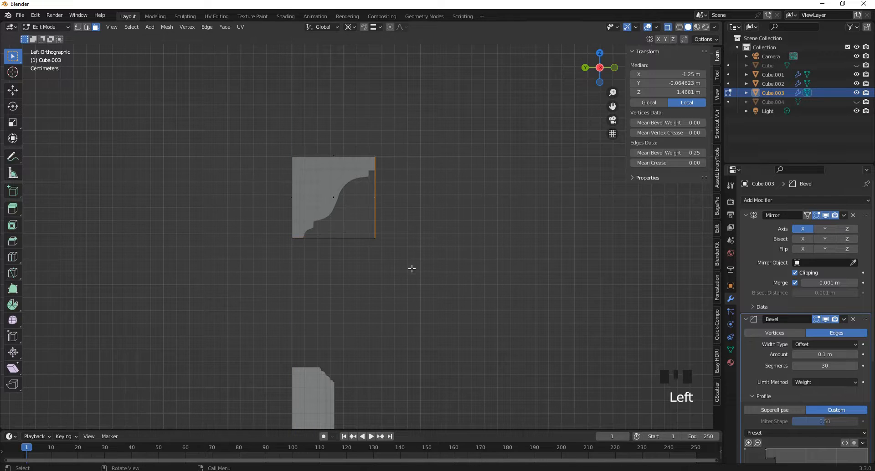
key(g)
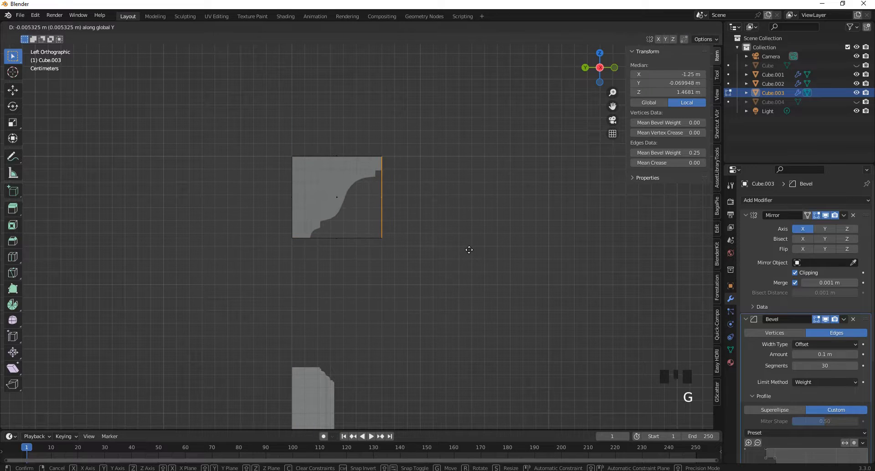
click(427, 249)
key(Tab)
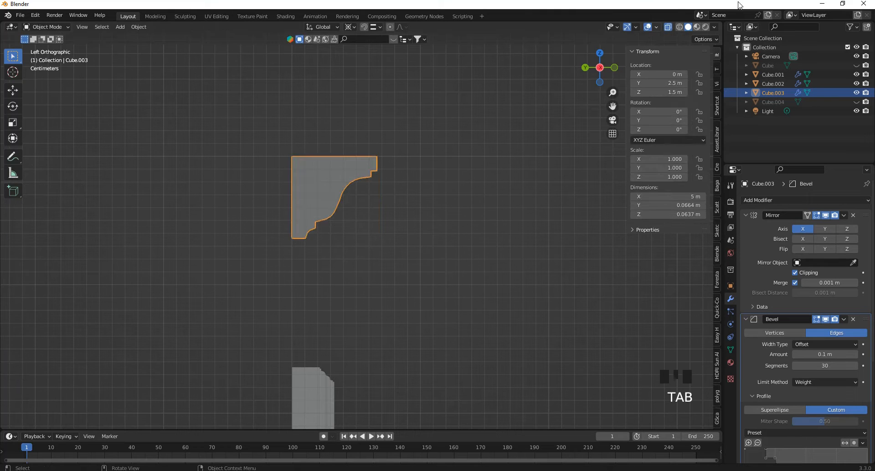
With X-ray off, examine the enlarged ceiling trim above the wall panels from several angles.
click(668, 26)
drag(600, 67, 655, 71)
scroll(390, 186, down, 8)
scroll(391, 186, down, 2)
scroll(471, 54, down, 3)
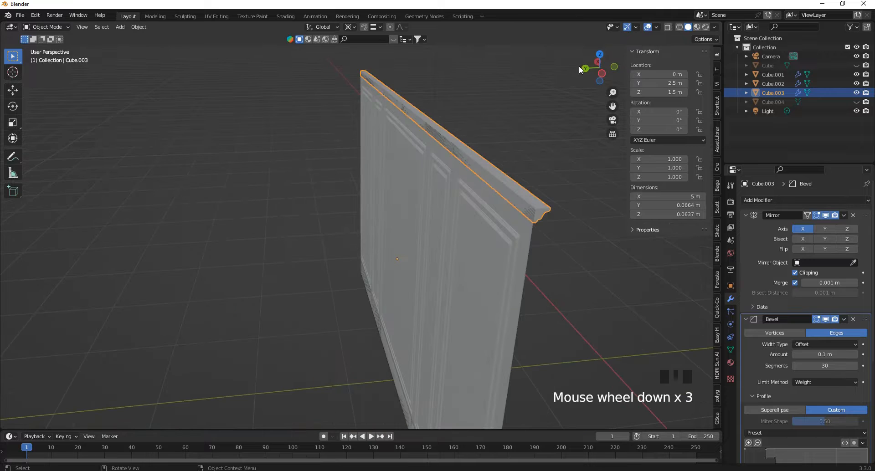
click(602, 73)
drag(602, 73, 587, 73)
drag(553, 76, 534, 80)
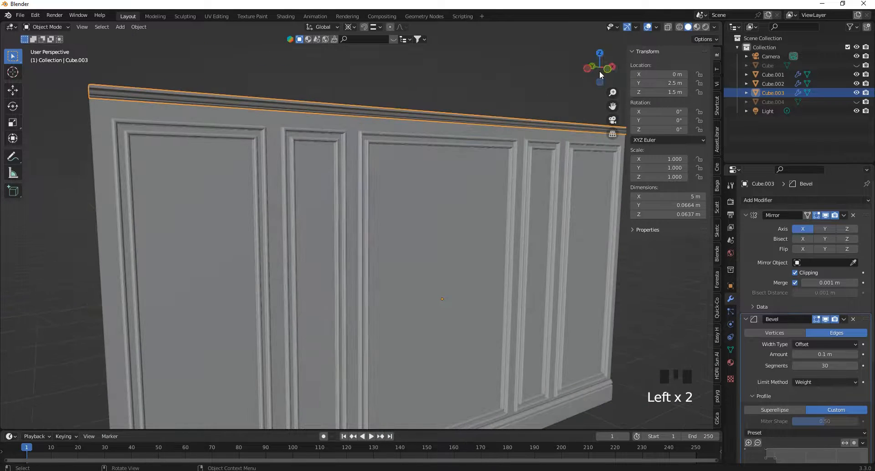
mouse_move(597, 70)
mouse_down()
mouse_move(605, 55)
mouse_move(619, 69)
mouse_move(592, 69)
mouse_up()
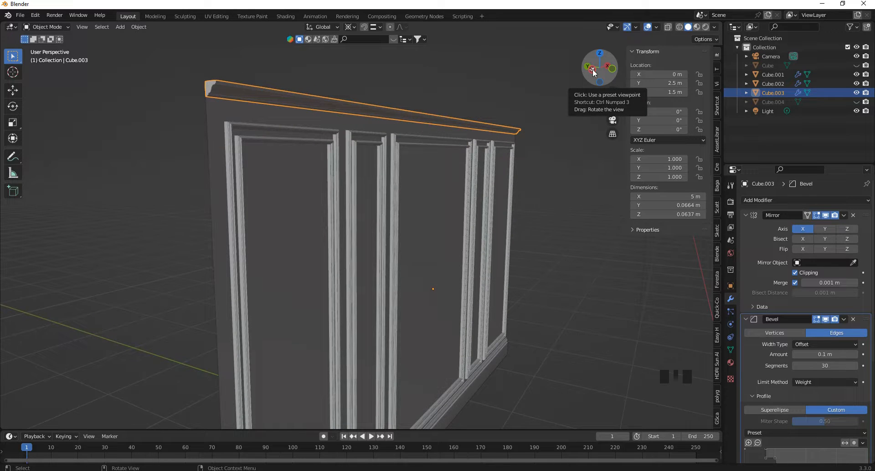
mouse_move(593, 72)
mouse_down()
mouse_move(655, 83)
mouse_move(567, 115)
mouse_move(599, 73)
mouse_up()
In the left side view, move the ceiling trim's front face outward along Y to a depth of about 0.115 m.
click(586, 79)
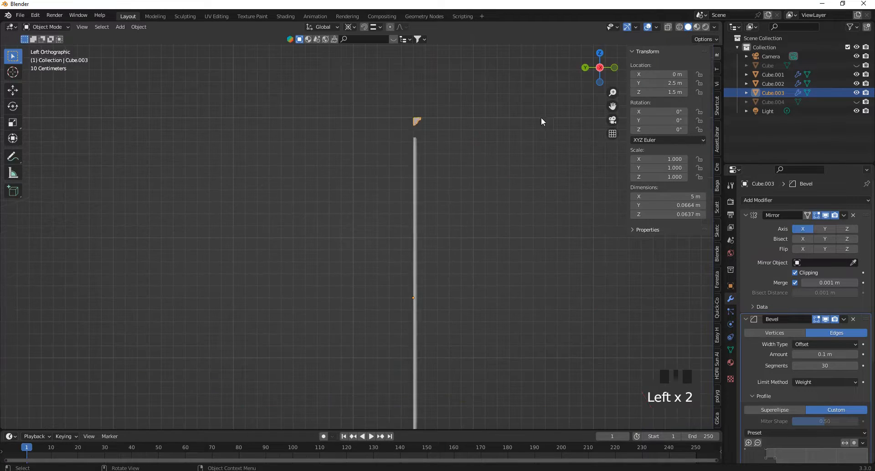
key(Tab)
scroll(430, 109, up, 10)
key(g)
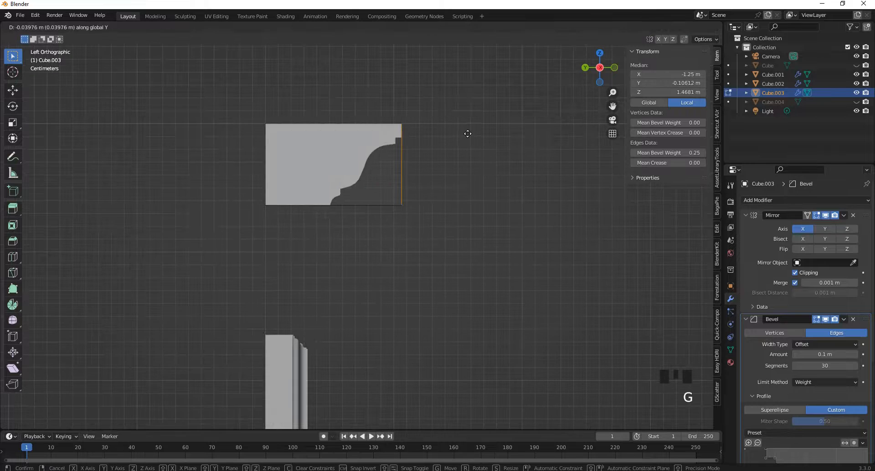
click(474, 135)
Select the trim's bottom edges with X-ray on and move them down along Z to a trim height of about 0.108 m.
drag(261, 180, 424, 259)
key(2)
drag(251, 187, 368, 246)
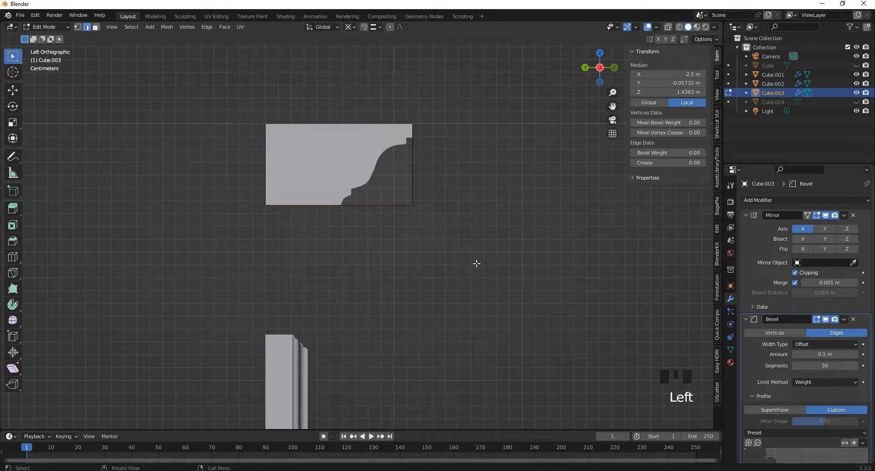
click(670, 27)
drag(180, 189, 462, 286)
key(g)
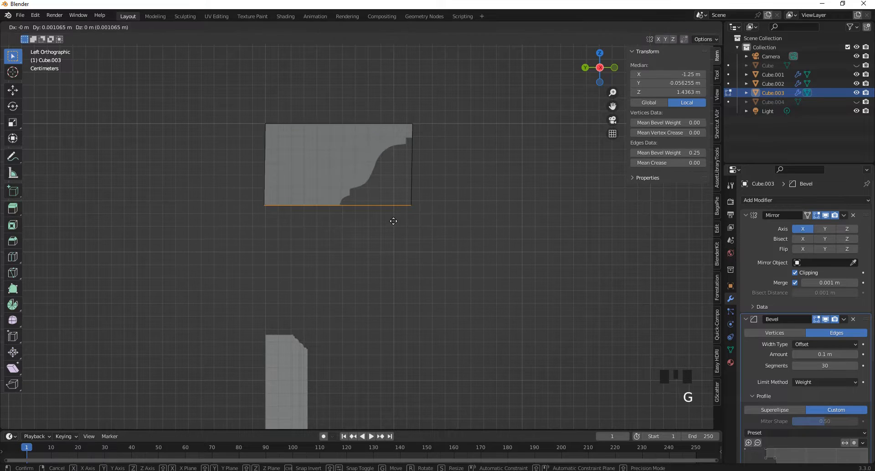
key(z)
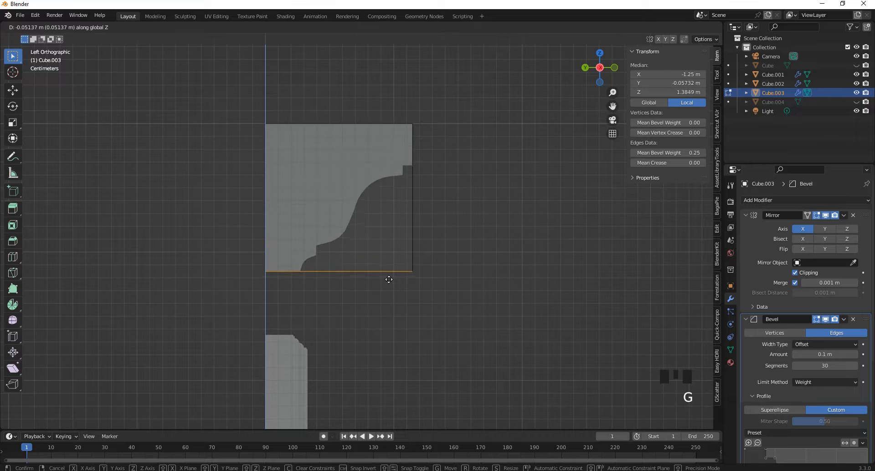
click(383, 211)
key(Tab)
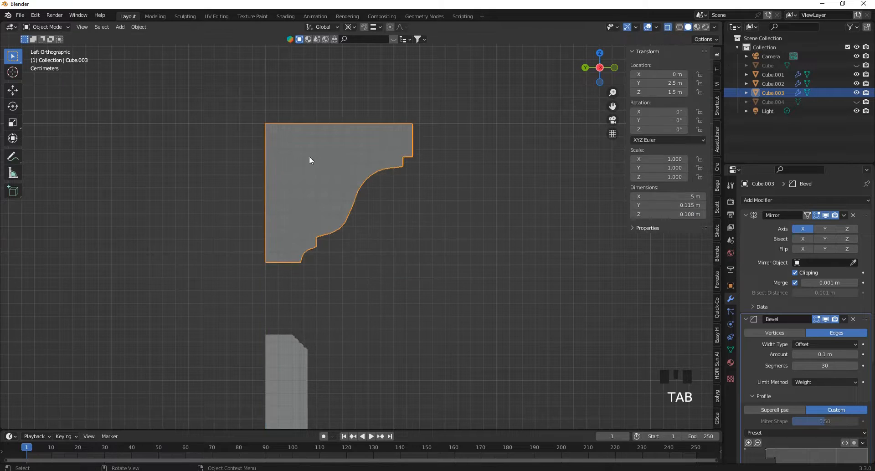
Turn off X-ray and review the resized ceiling trim on the whole panelled wall from several angles.
scroll(309, 160, down, 4)
click(668, 27)
drag(600, 69, 546, 73)
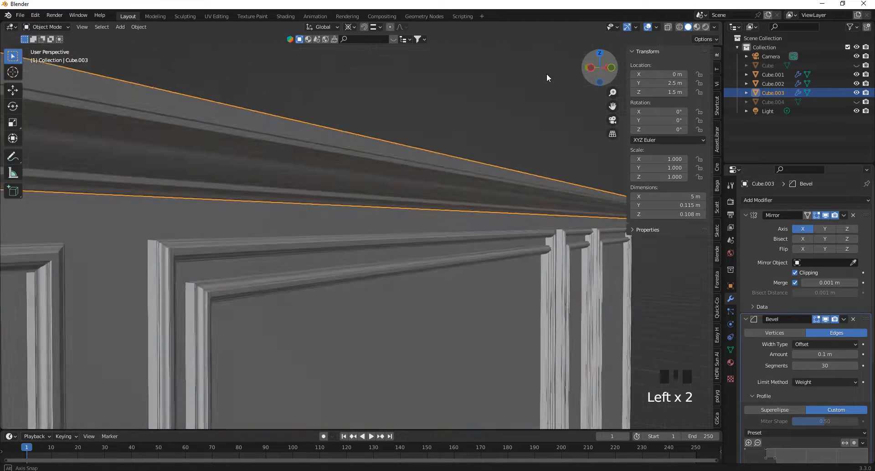
scroll(223, 158, down, 10)
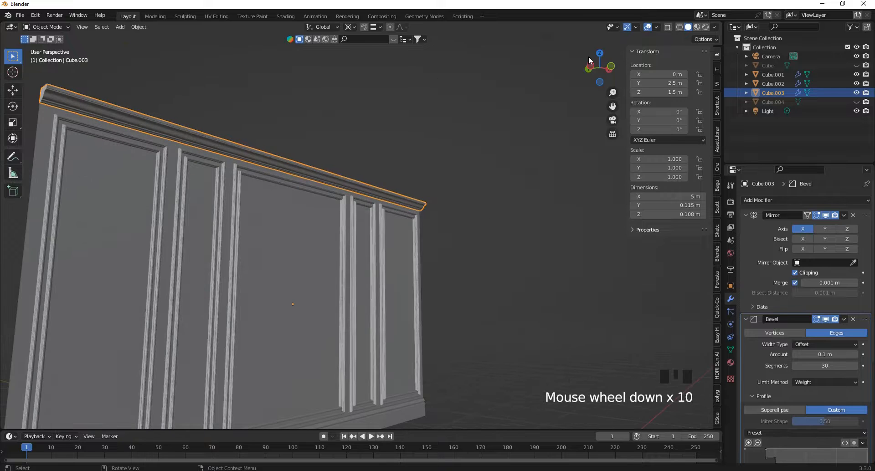
drag(589, 56, 551, 76)
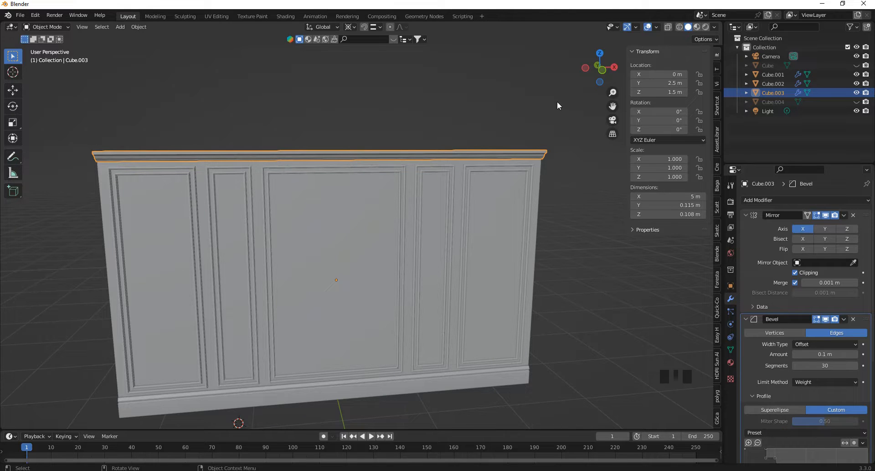
Deselect the ceiling trim and view the whole panelled wall.
drag(590, 64, 595, 68)
scroll(544, 87, down, 3)
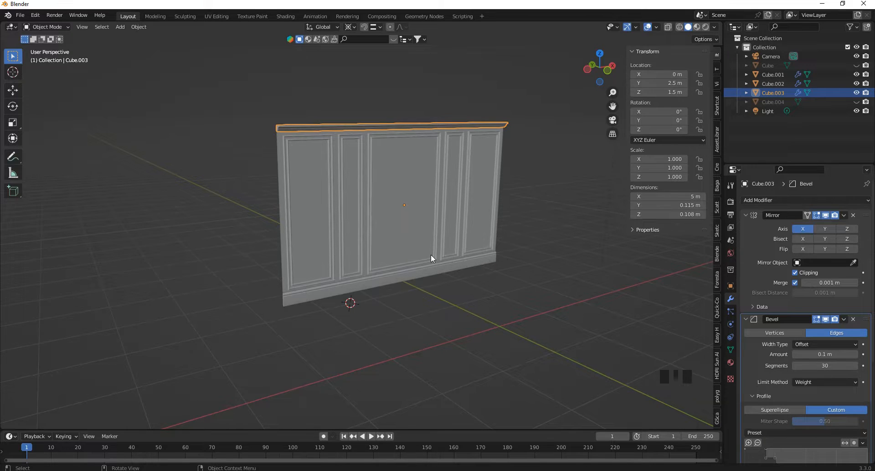
scroll(322, 307, up, 2)
scroll(406, 290, down, 2)
scroll(360, 213, up, 2)
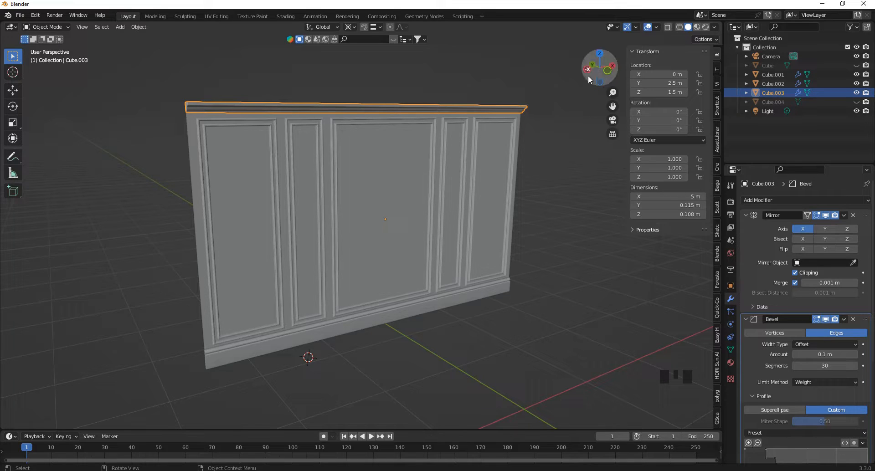
key(alt+a)
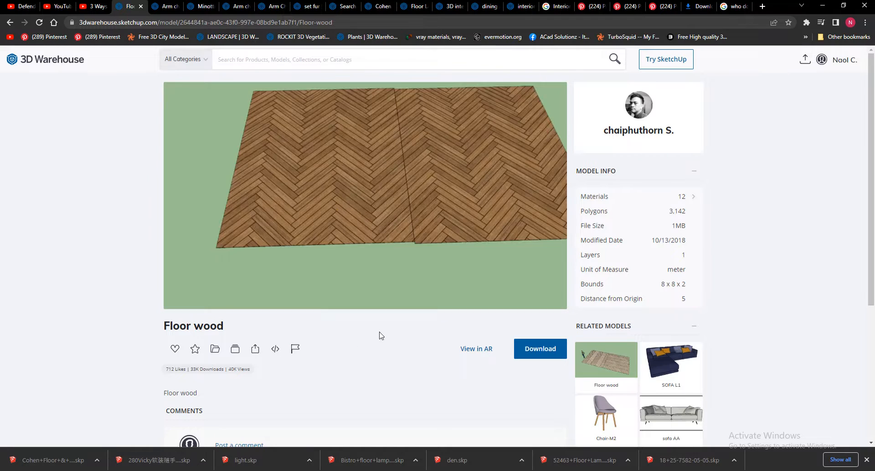
In the web browser, look through the open 3D Warehouse pages for armchairs, the Arm Chair collection and the set fur model.
click(166, 8)
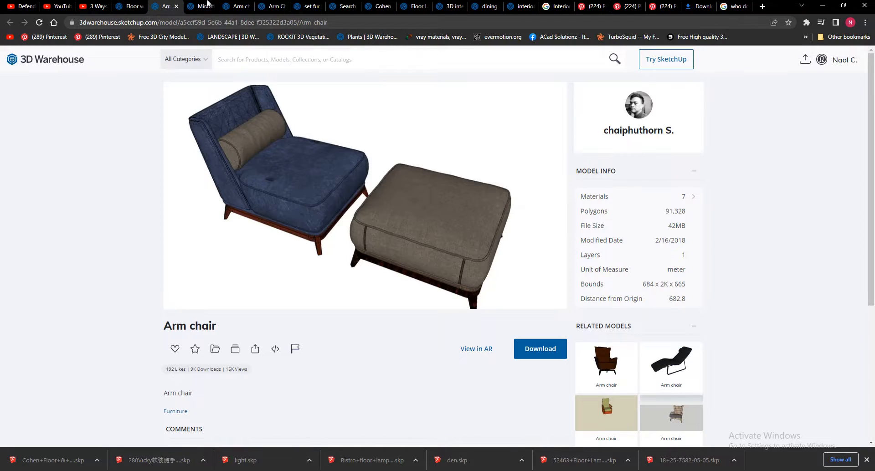
click(201, 6)
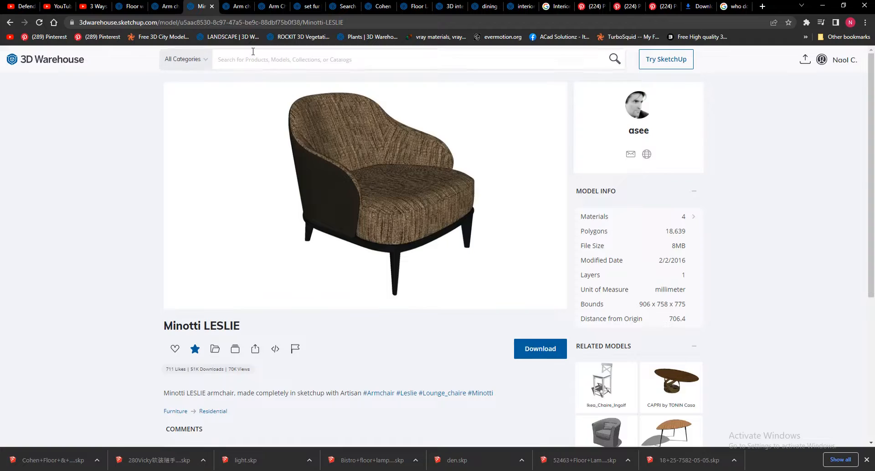
click(234, 7)
click(270, 7)
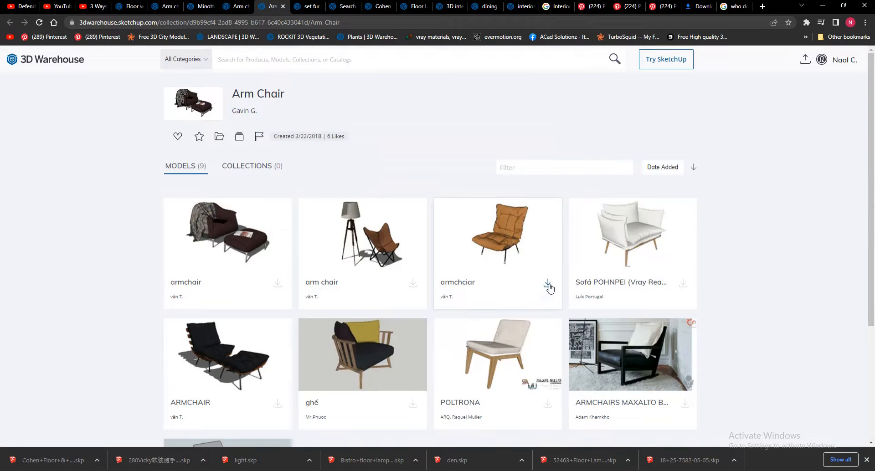
scroll(542, 292, down, 3)
scroll(532, 312, up, 3)
click(310, 7)
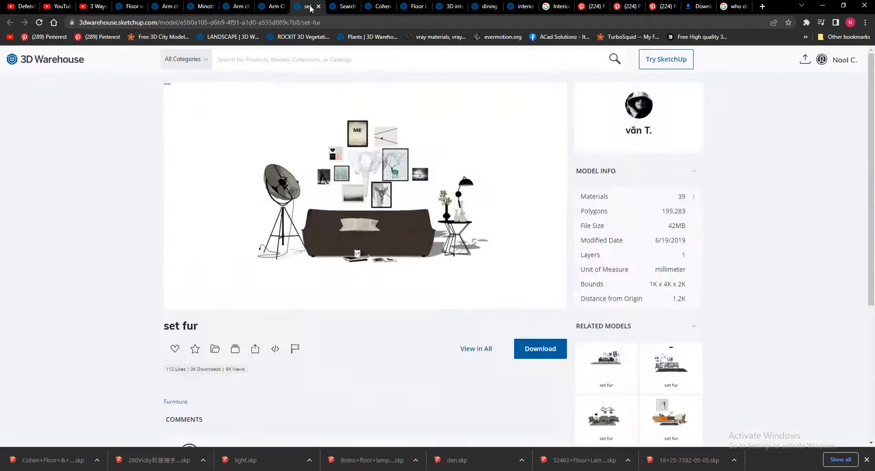
Return to the Floor wood model page and check its available download formats.
click(131, 9)
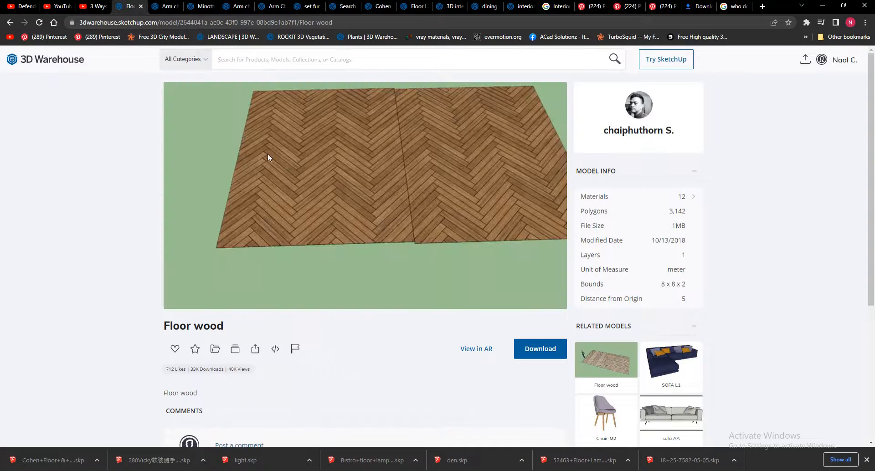
click(534, 353)
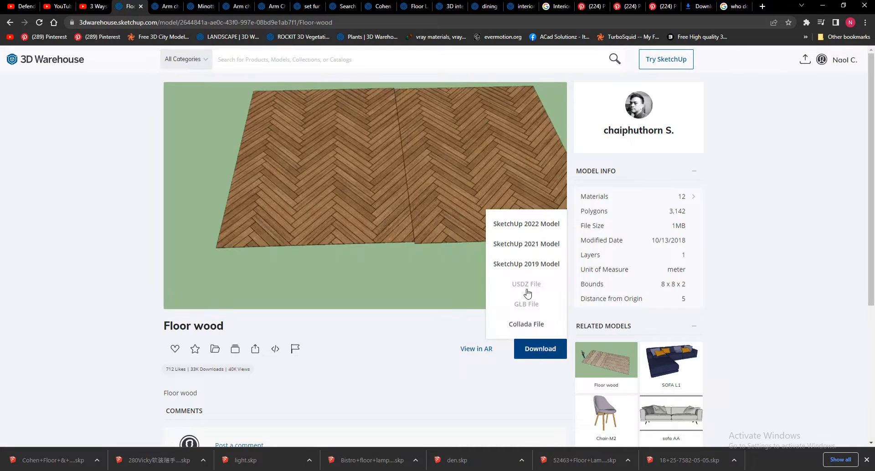
click(48, 337)
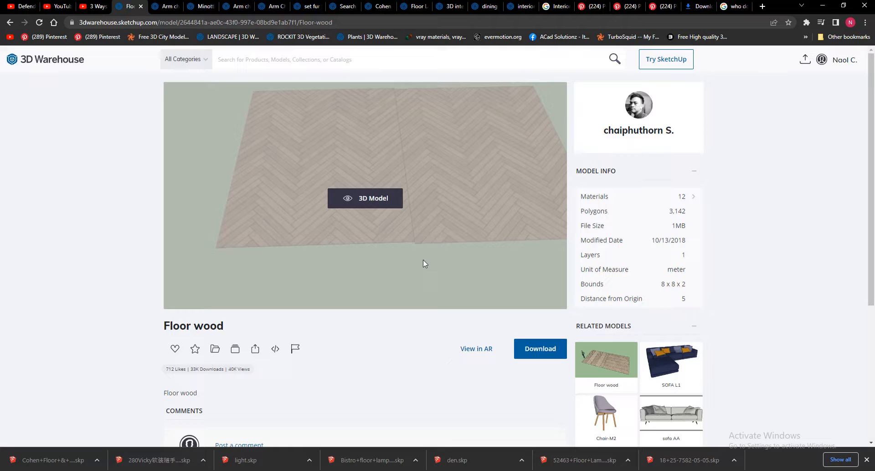
Switch back to Blender and open the add-on preferences.
mouse_move(391, 470)
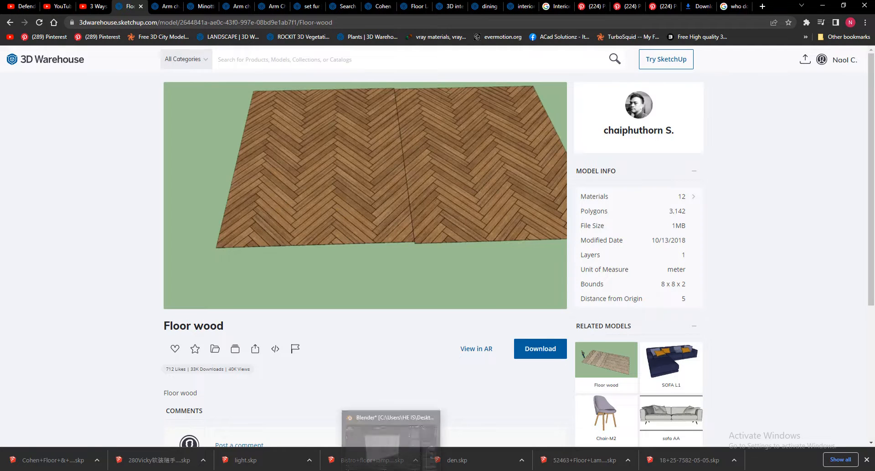
click(382, 439)
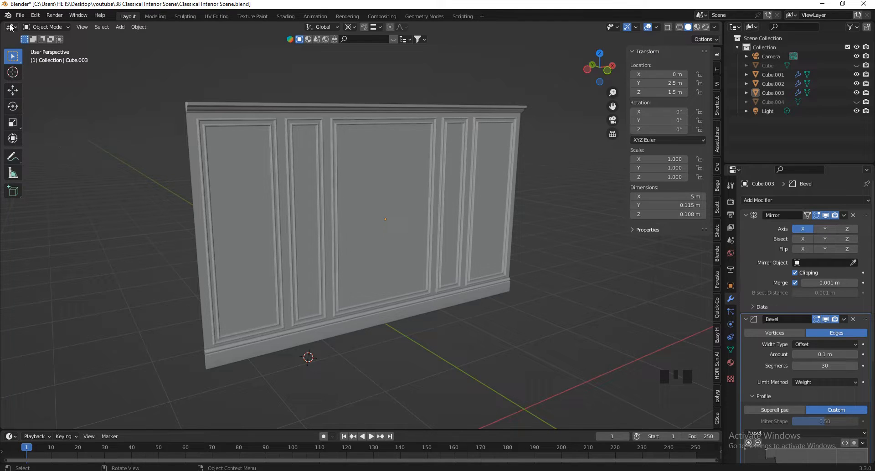
click(20, 15)
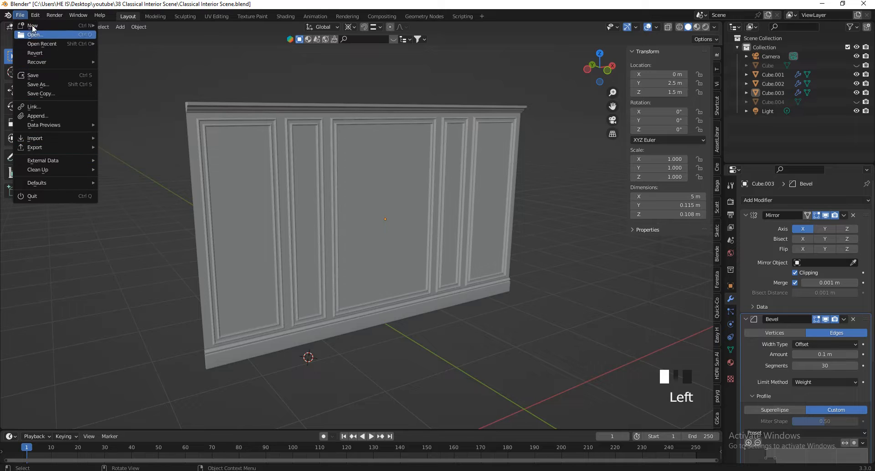
click(40, 14)
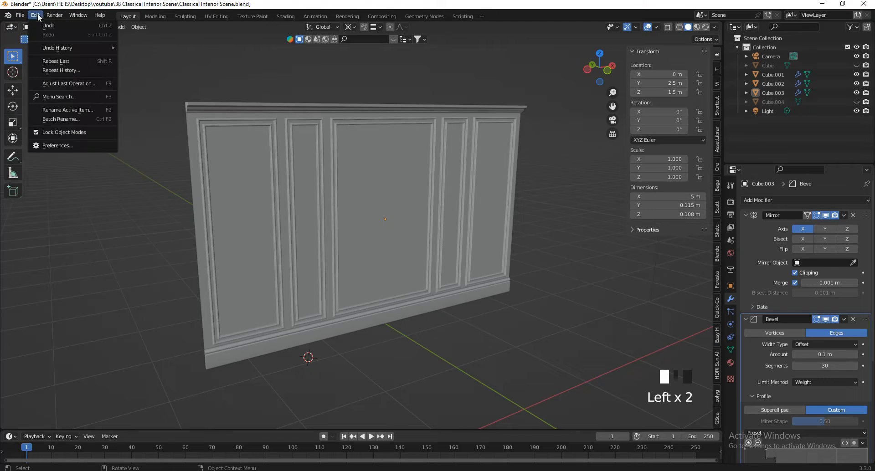
click(60, 146)
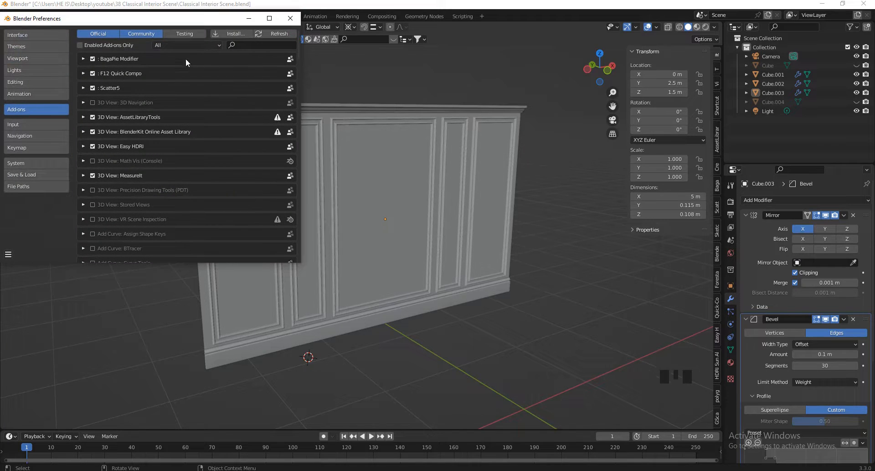
click(234, 30)
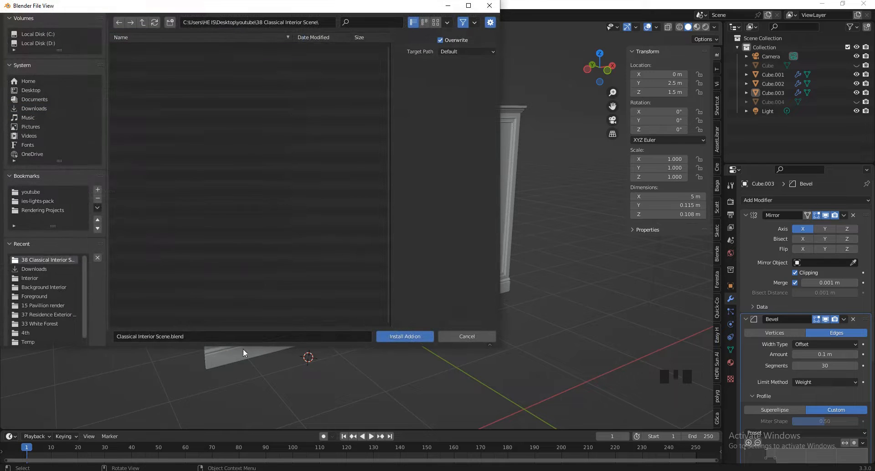
click(31, 102)
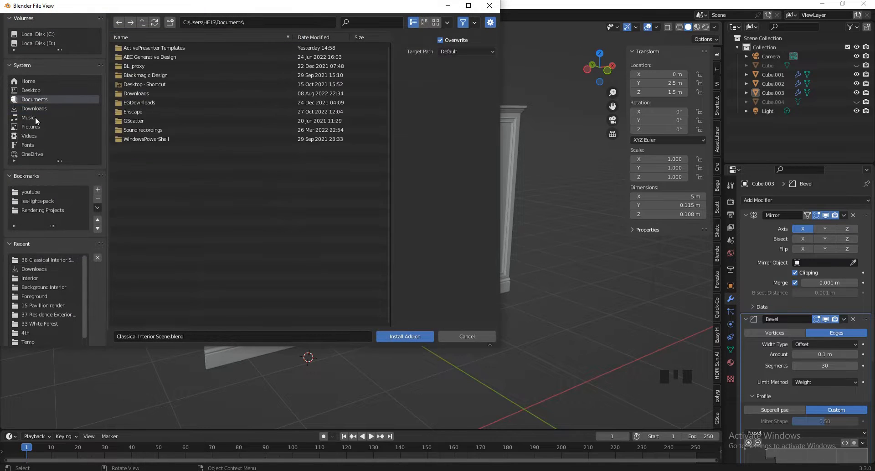
click(35, 109)
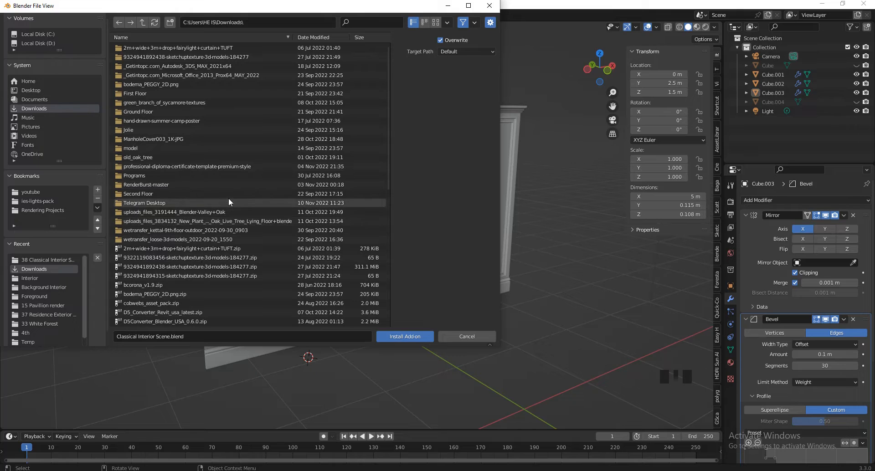
scroll(261, 237, down, 2)
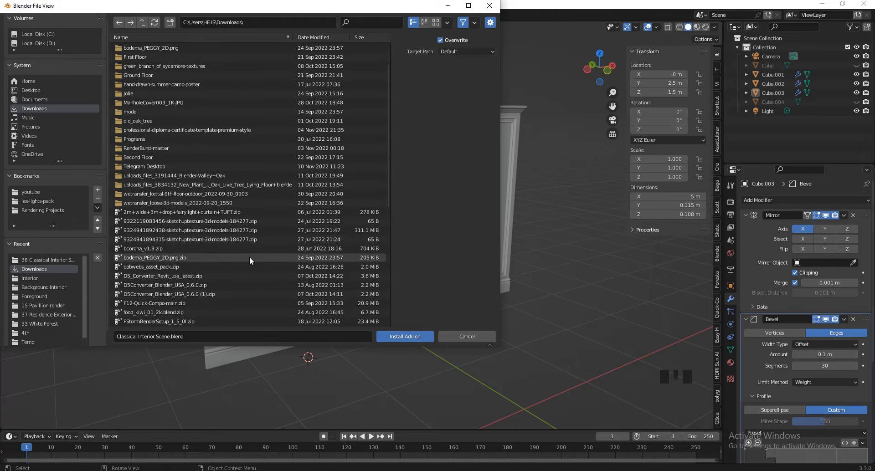
scroll(249, 256, down, 6)
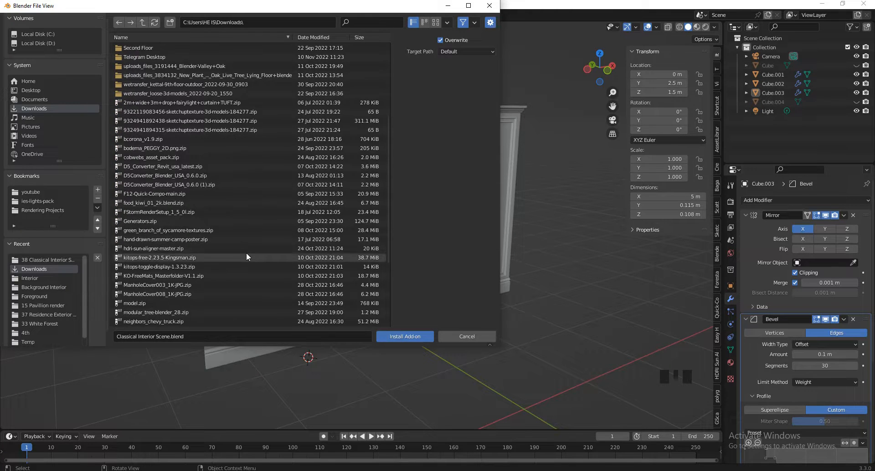
scroll(233, 241, down, 2)
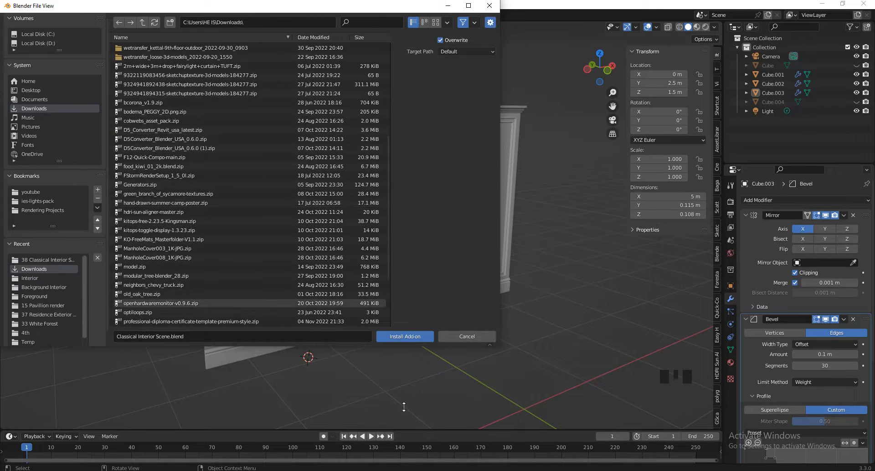
click(179, 221)
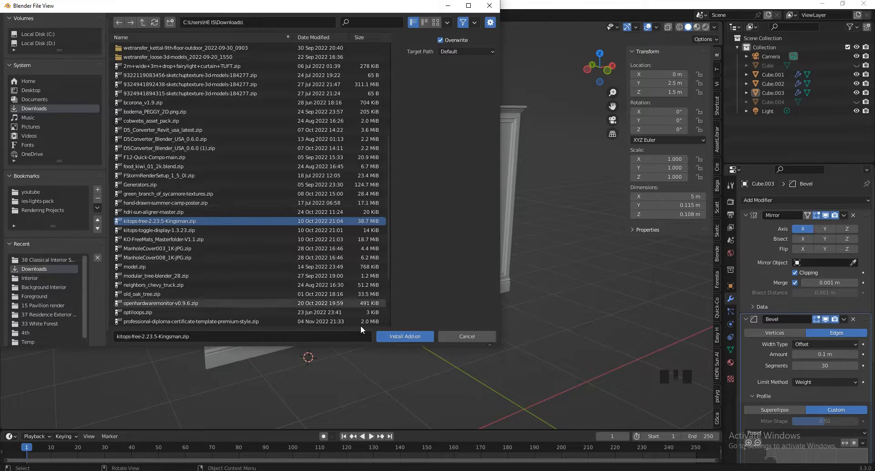
click(466, 336)
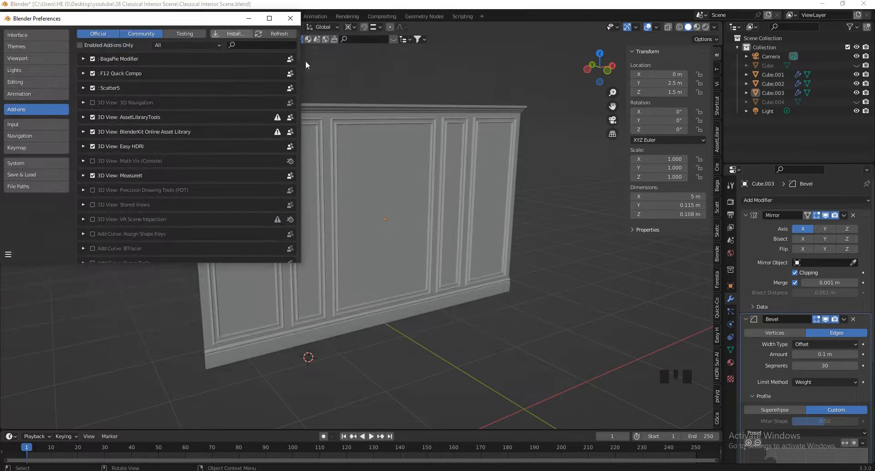
Search the add-ons for "Ske" to check the SketchUp Importer entry, and close the preferences.
click(250, 43)
text(Ske)
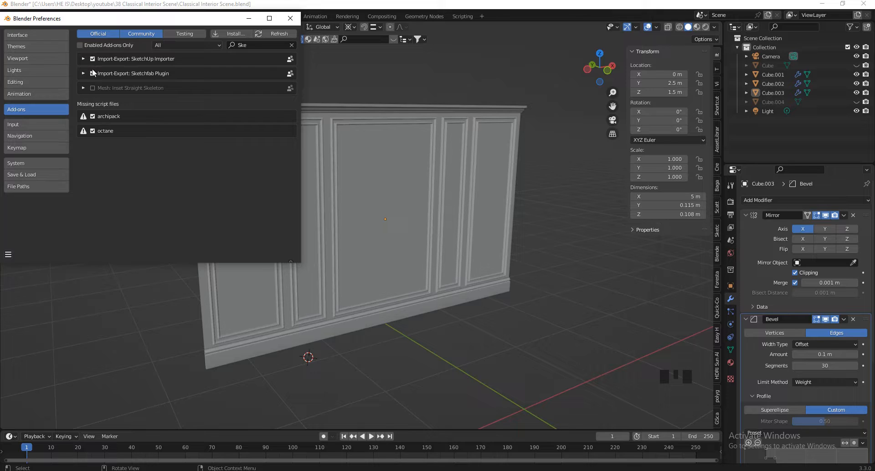
click(9, 257)
click(290, 18)
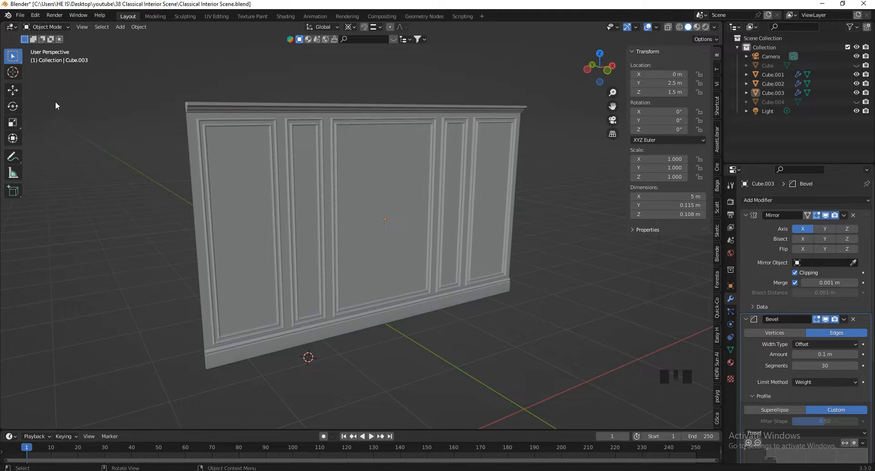
click(20, 15)
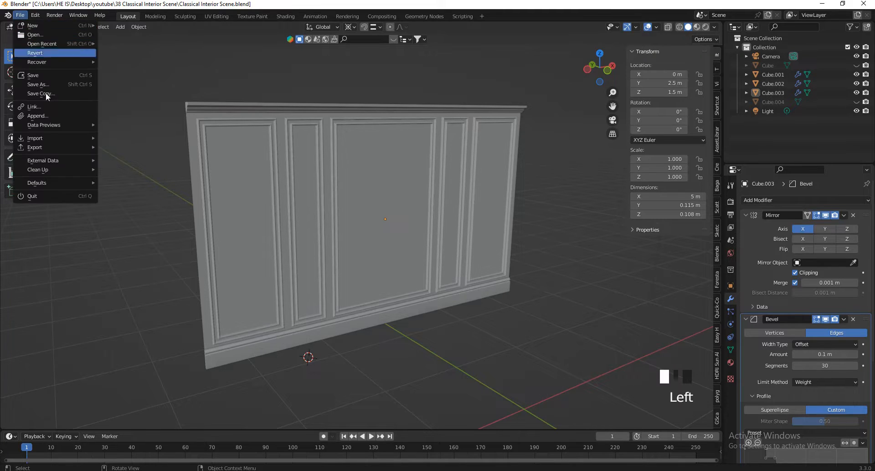
mouse_move(72, 134)
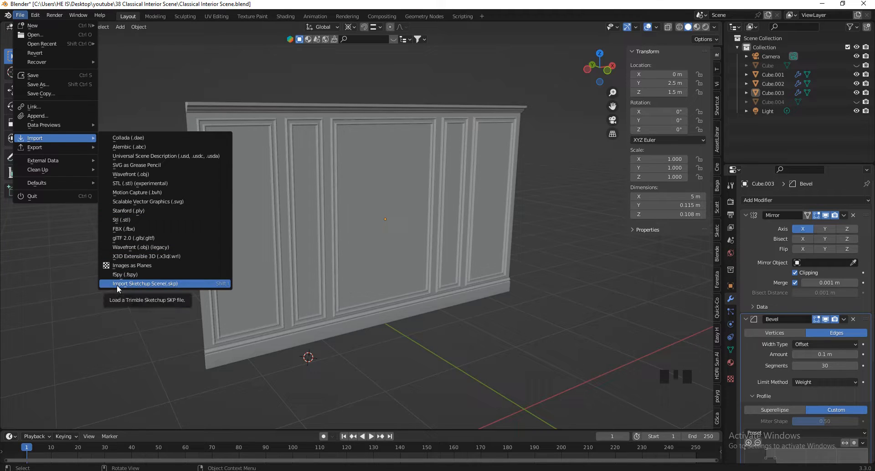
click(20, 15)
mouse_move(81, 138)
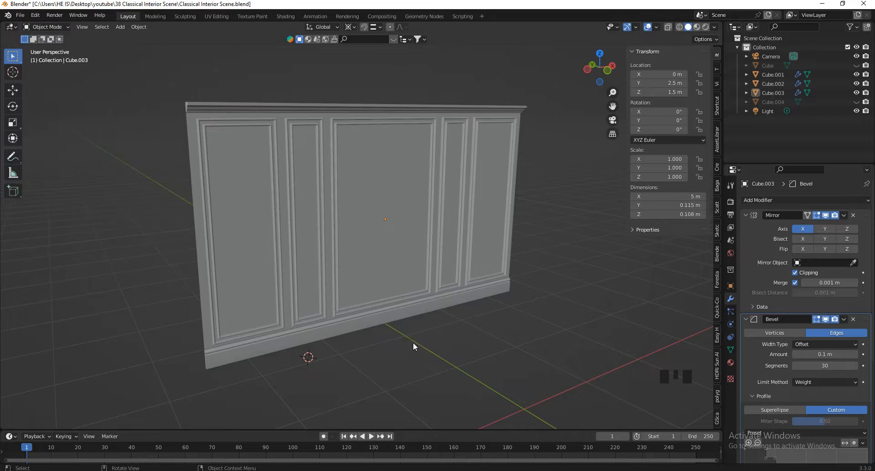
scroll(420, 274, down, 2)
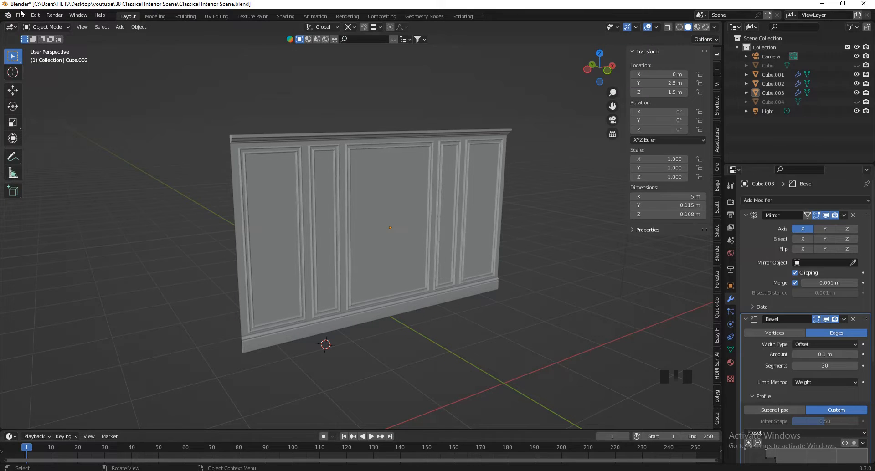
Start a SketchUp scene (.skp) import and browse the model files in the Downloads folder.
click(20, 15)
mouse_move(65, 141)
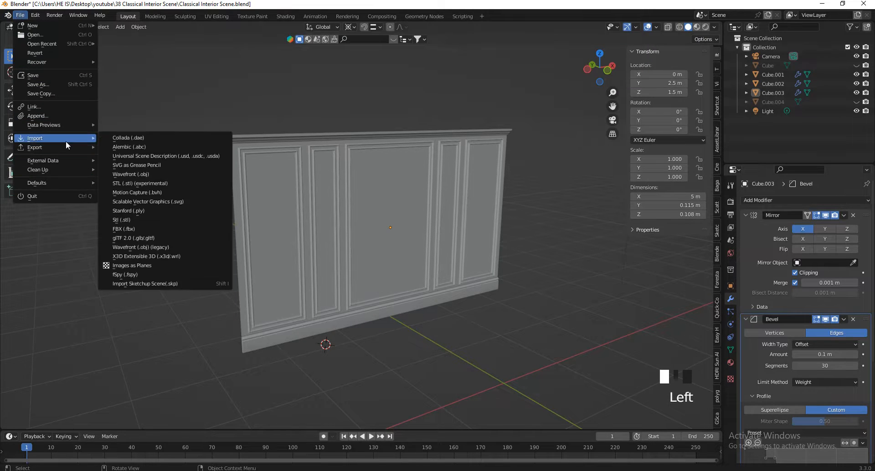
click(146, 283)
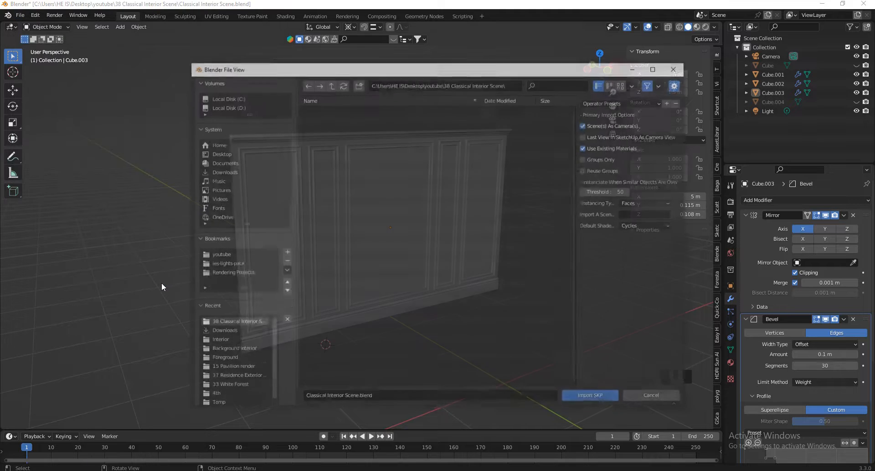
click(223, 172)
scroll(407, 226, down, 1)
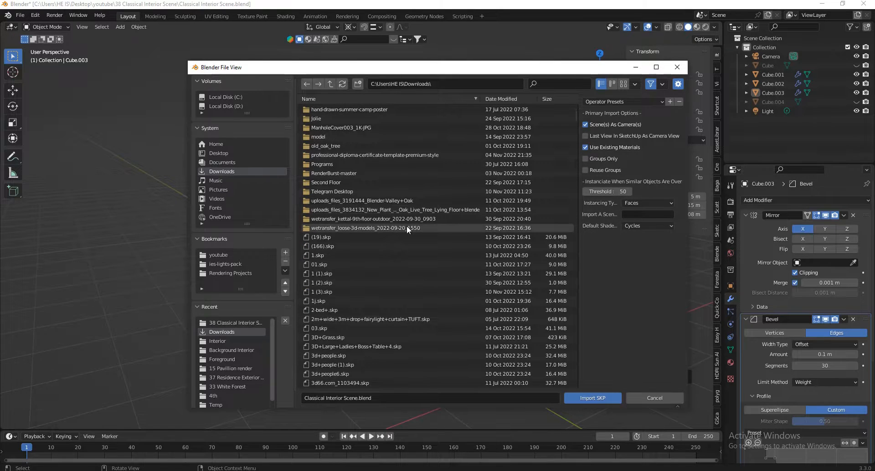
scroll(407, 226, down, 7)
scroll(388, 184, down, 4)
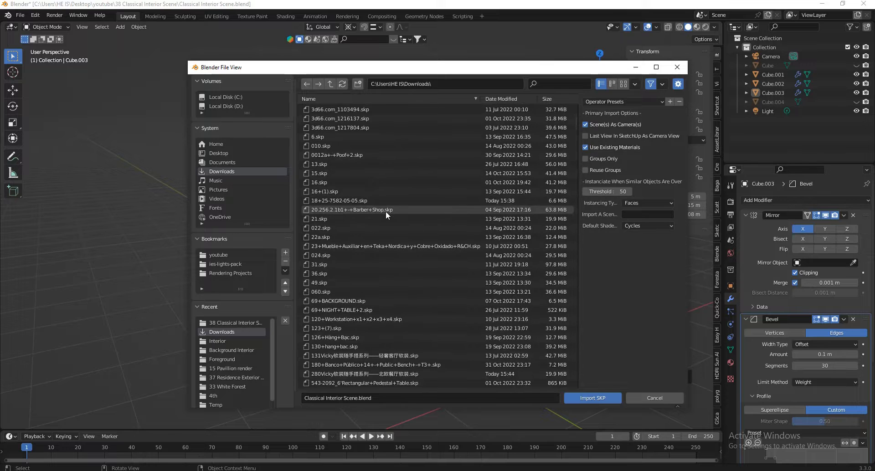
scroll(386, 212, down, 4)
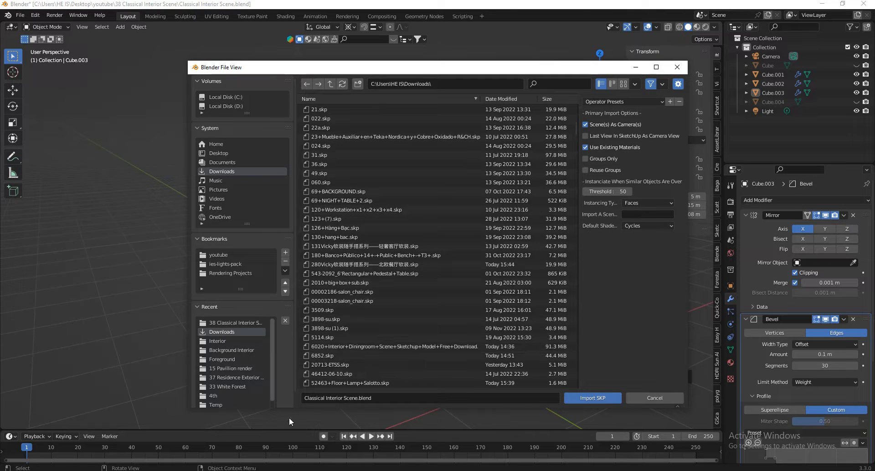
Switch to the Downloads folder in File Explorer and copy the full file name of FR02.skp, including the extension.
key(alt+Tab)
scroll(253, 177, down, 10)
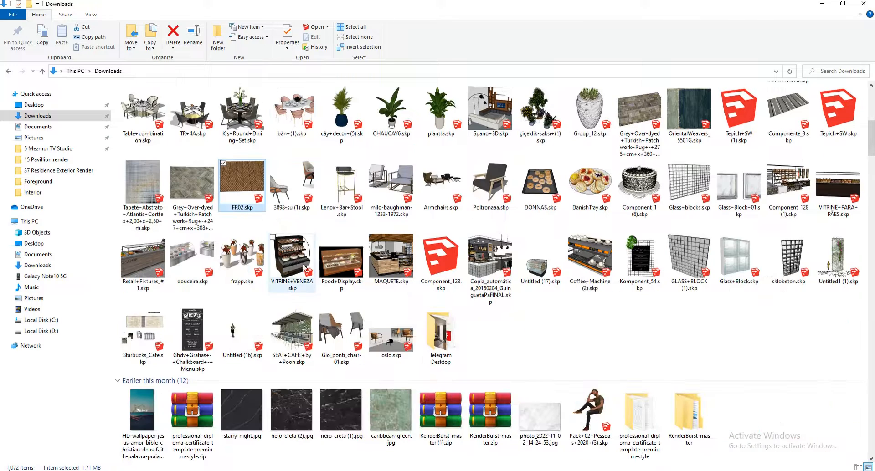
right_click(240, 171)
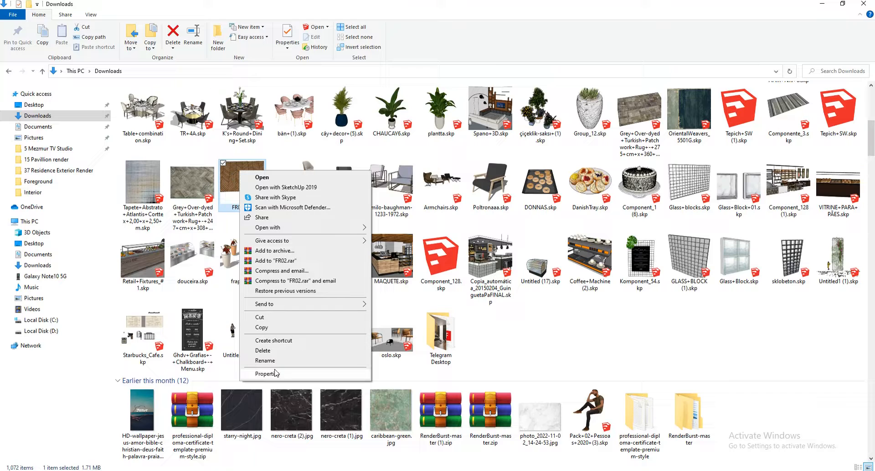
click(262, 360)
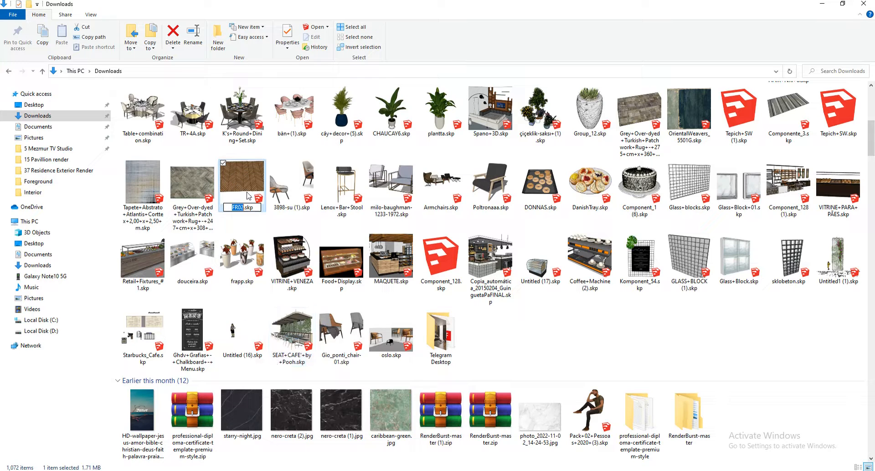
key(ctrl+a)
key(ctrl+c)
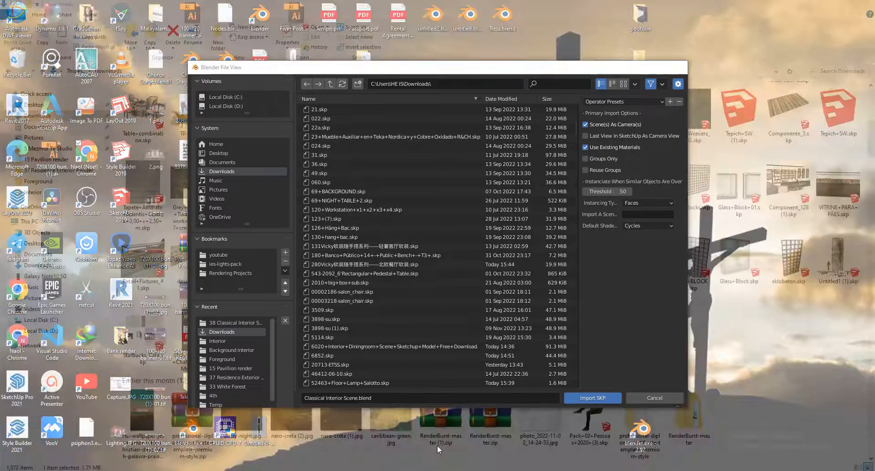
Return to Blender's import window and import FR02.skp from Downloads with Scene(s) As Camera(s) disabled.
click(437, 445)
click(383, 394)
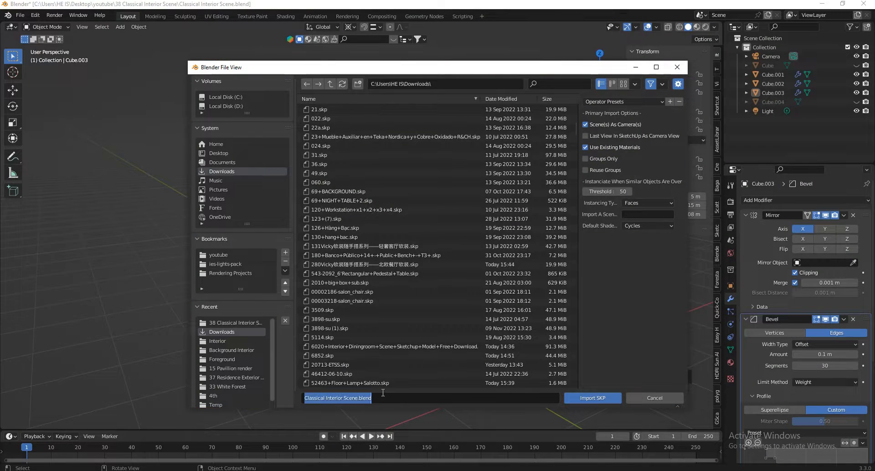
key(ctrl+v)
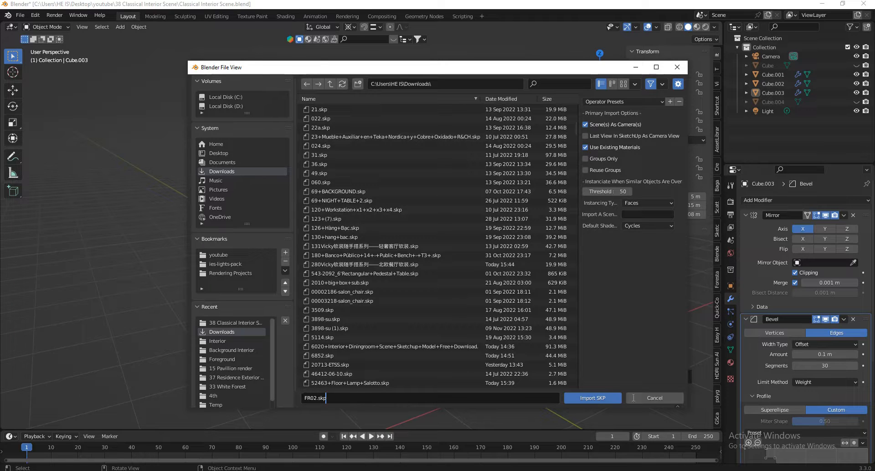
click(601, 118)
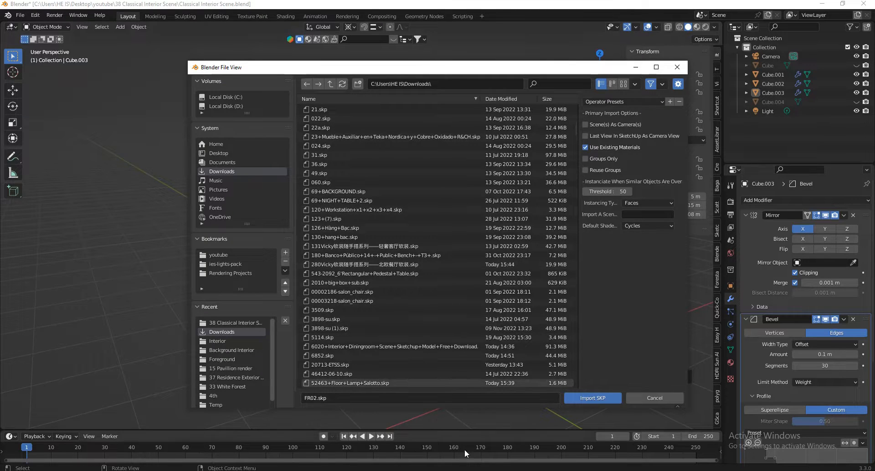
click(588, 398)
Delete the standing human figure that was imported together with the herringbone floor.
scroll(461, 258, down, 2)
scroll(484, 258, up, 1)
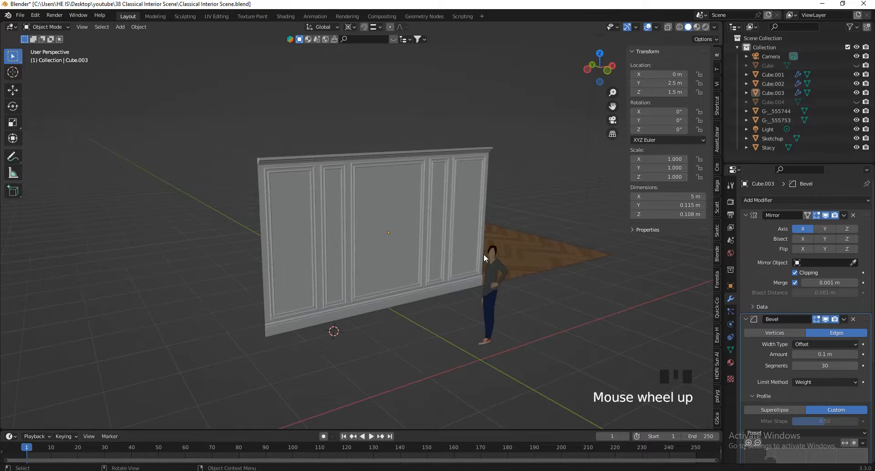
drag(581, 74, 248, 143)
scroll(248, 142, down, 2)
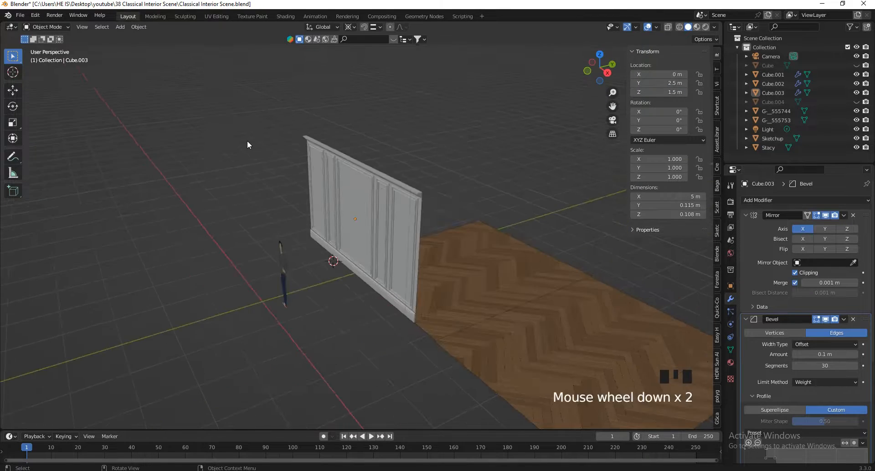
scroll(535, 295, up, 2)
scroll(474, 316, up, 9)
scroll(457, 282, down, 10)
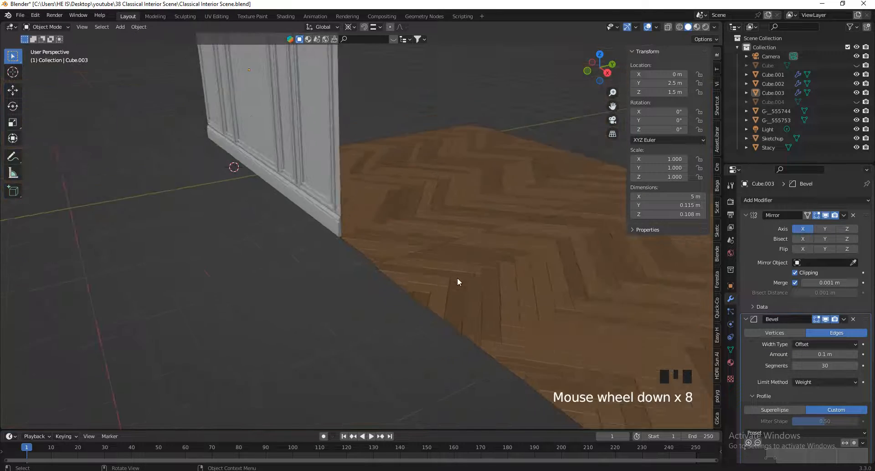
click(216, 171)
key(x)
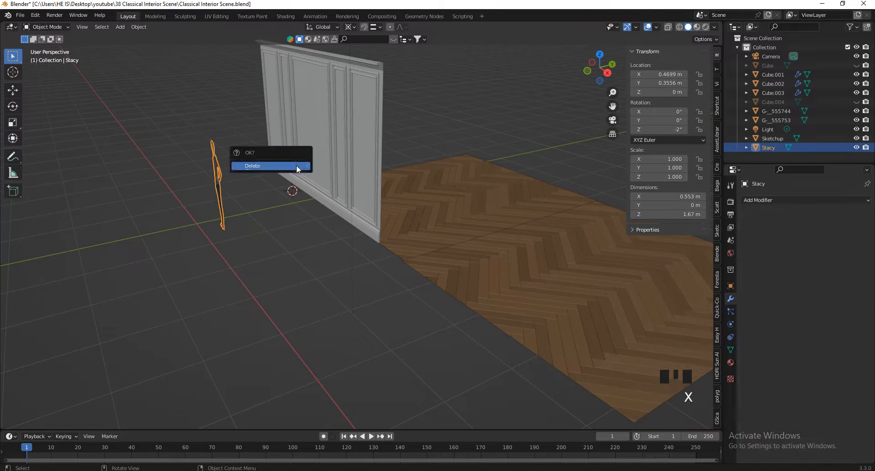
click(264, 166)
Examine the two imported herringbone floor pieces individually and from above in relation to the panelled wall.
drag(597, 68, 509, 209)
click(509, 210)
scroll(501, 192, up, 4)
scroll(360, 201, up, 1)
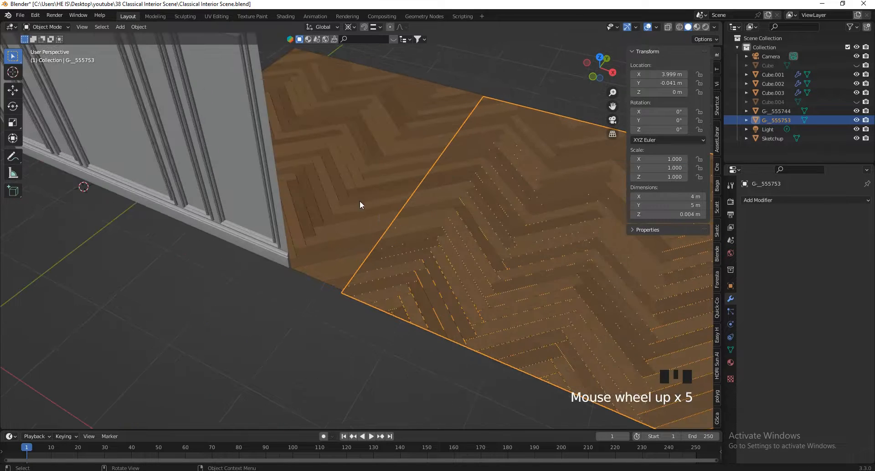
click(374, 192)
scroll(374, 193, down, 2)
click(598, 58)
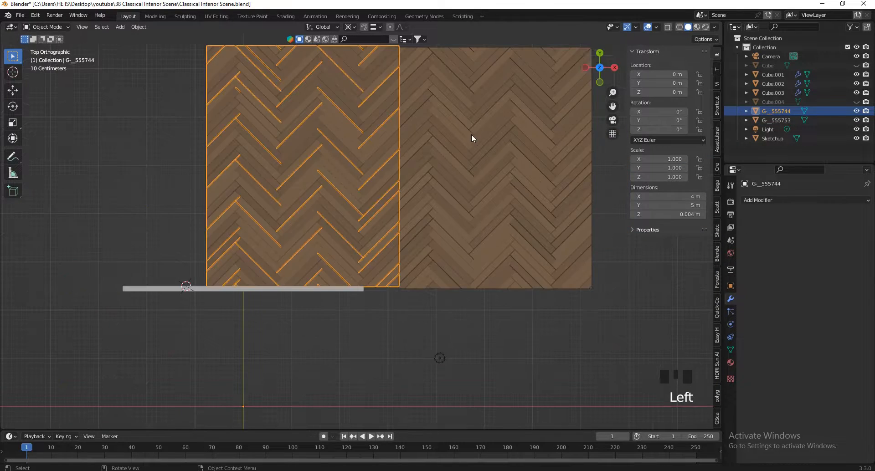
scroll(481, 165, down, 2)
click(469, 166)
click(396, 153)
scroll(323, 230, up, 3)
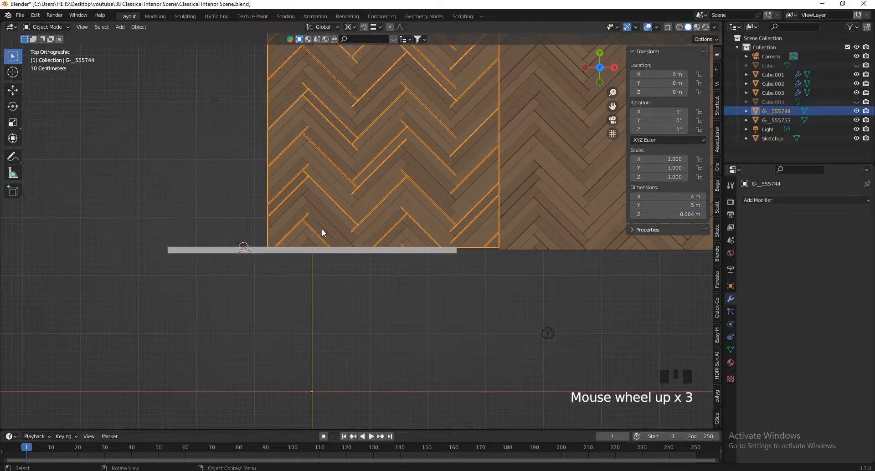
key(g)
right_click(341, 344)
scroll(369, 155, down, 3)
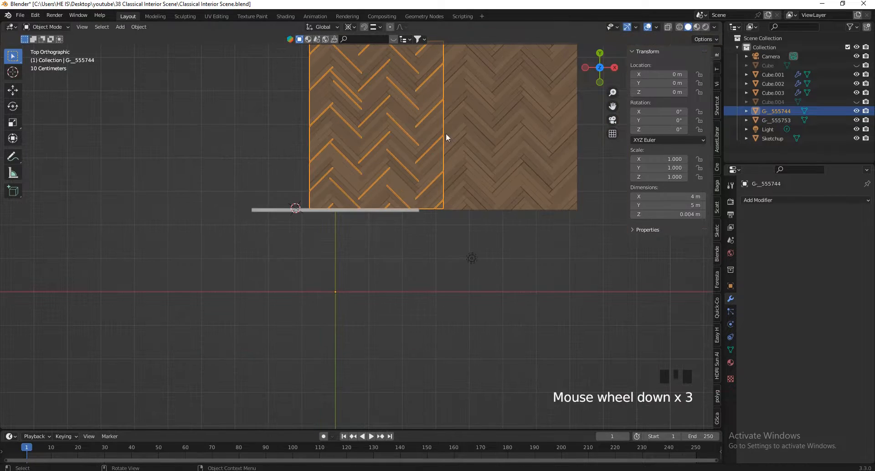
Delete the herringbone floor piece that lies farther from the panelled wall.
drag(600, 67, 589, 14)
click(519, 182)
scroll(516, 182, up, 3)
key(x)
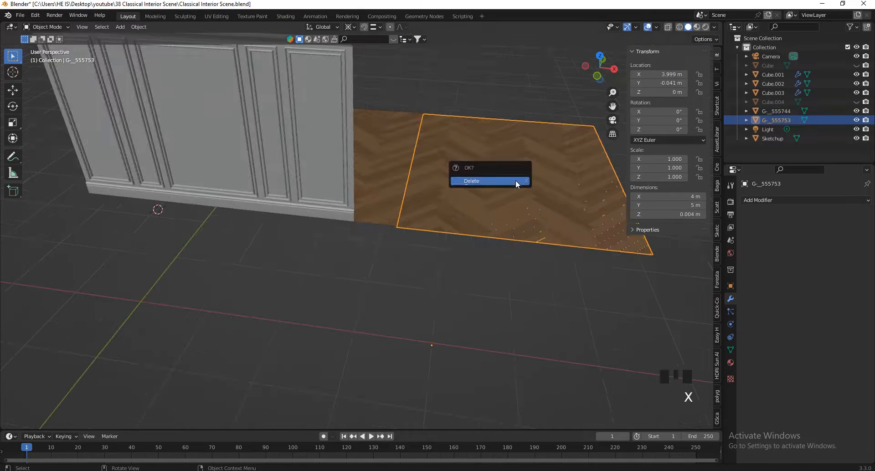
Delete the herringbone floor panel G-_555753 and move the remaining panel clear of the wall in top view.
click(516, 181)
click(386, 200)
click(599, 55)
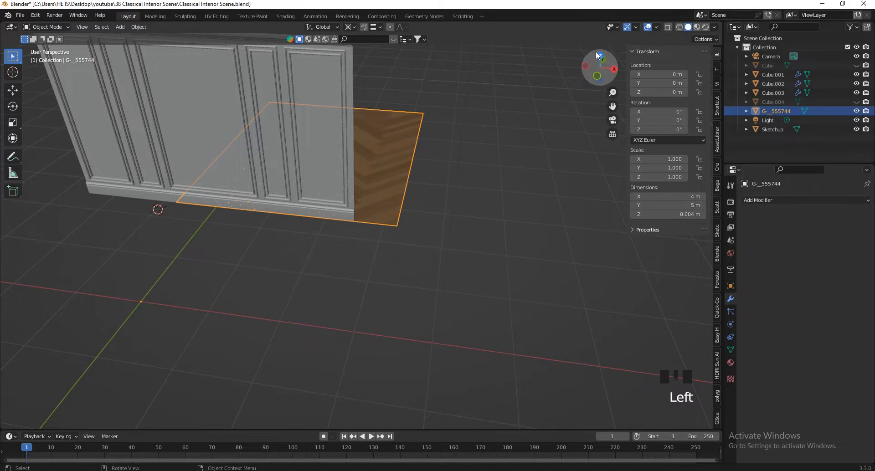
scroll(460, 102, down, 3)
key(g)
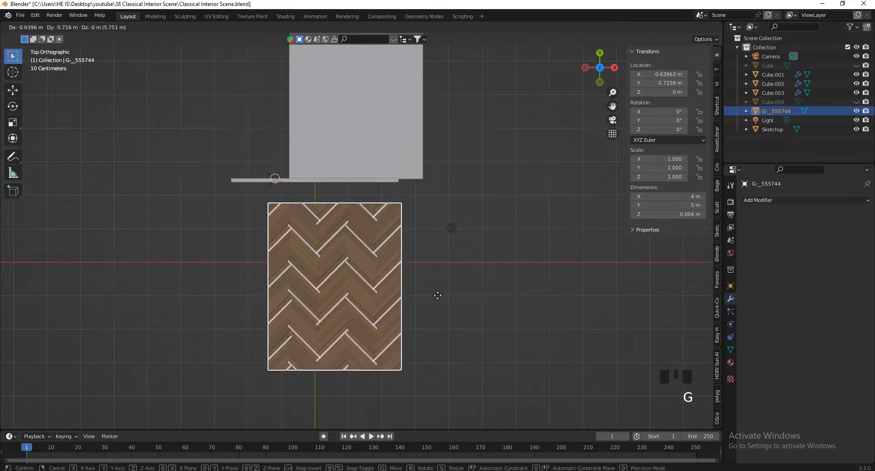
click(423, 296)
Rotate the herringbone floor panel 90° about the Z axis and set its origin to its geometry.
key(r)
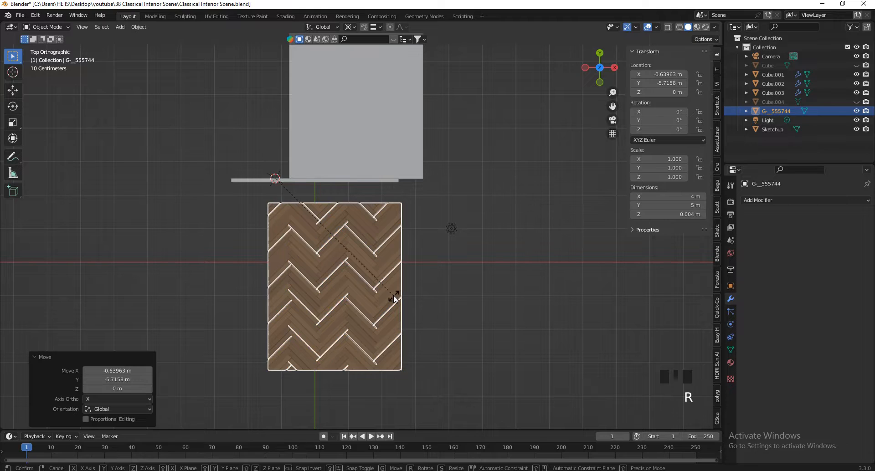
text(z)
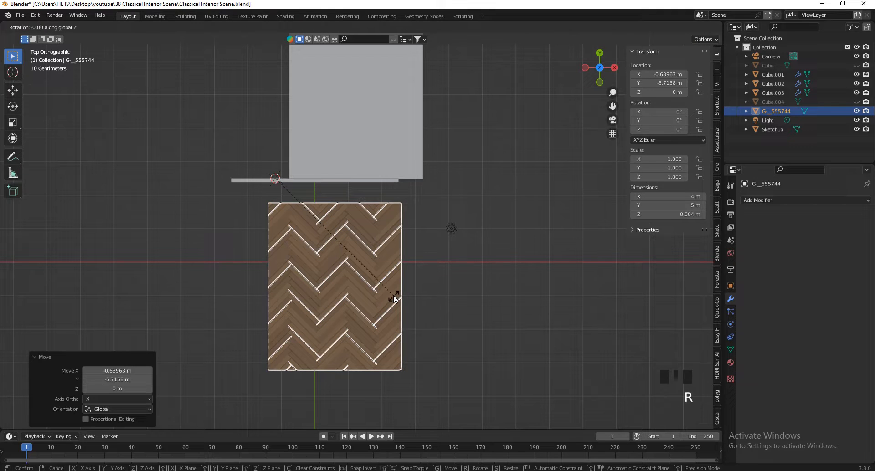
text(90)
key(Return)
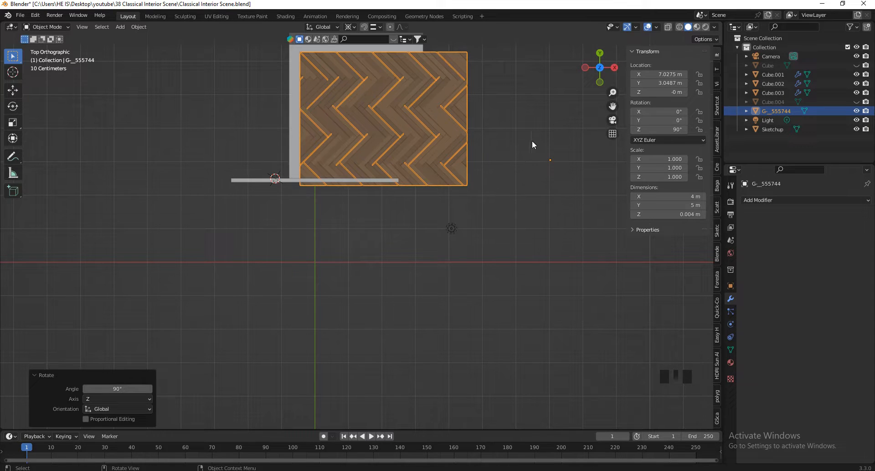
right_click(410, 118)
mouse_move(389, 150)
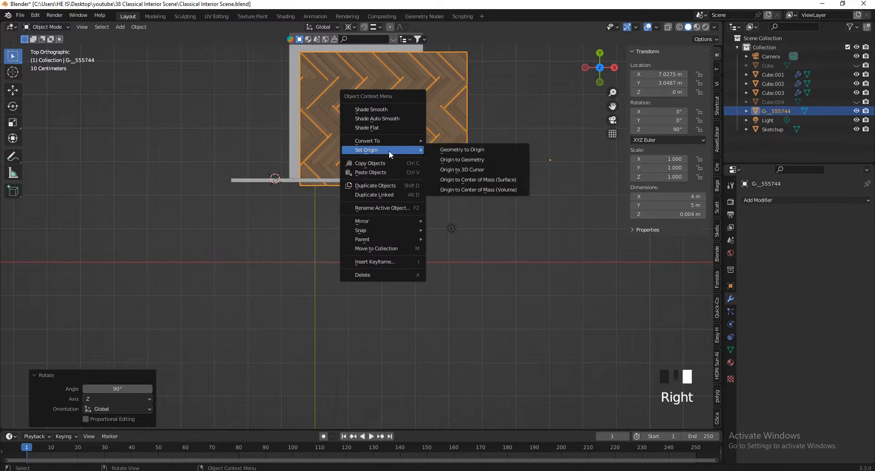
click(465, 159)
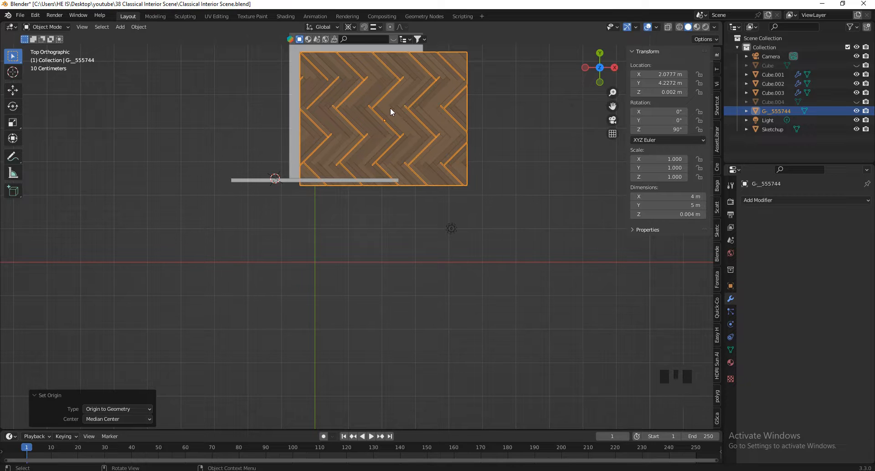
Move the floor panel in front of the panelled wall, aligning its corner and long edge with the wall's end.
scroll(388, 106, up, 2)
key(g)
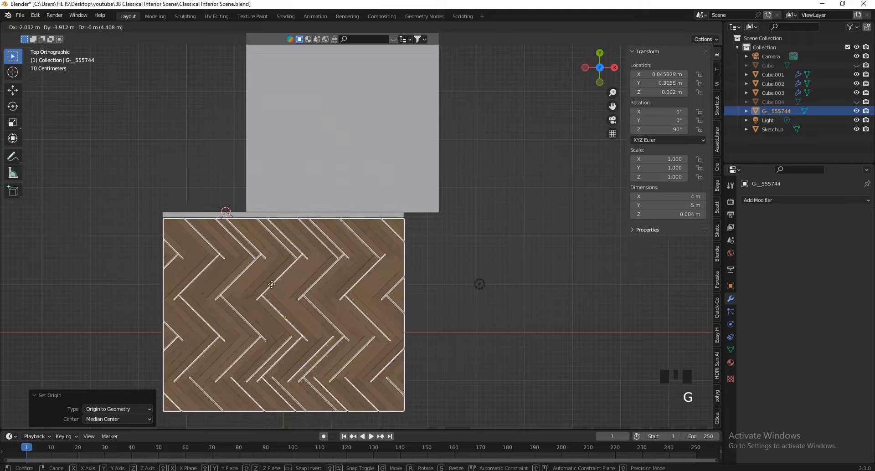
click(290, 306)
scroll(286, 234, up, 14)
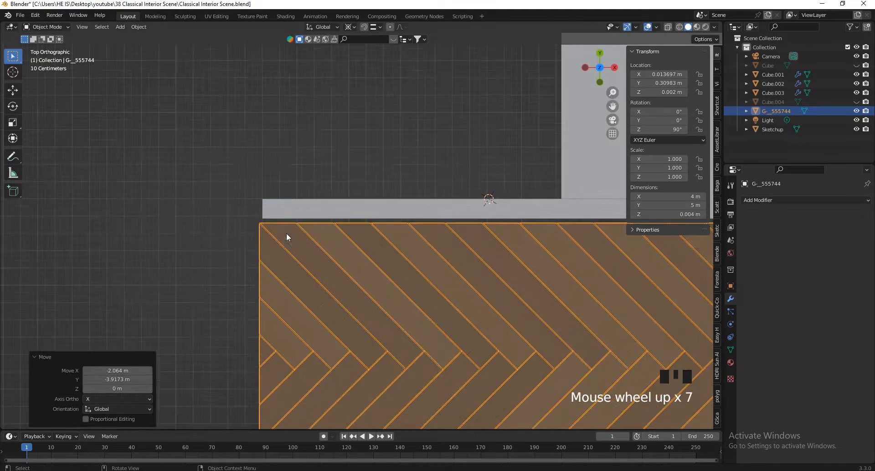
key(g)
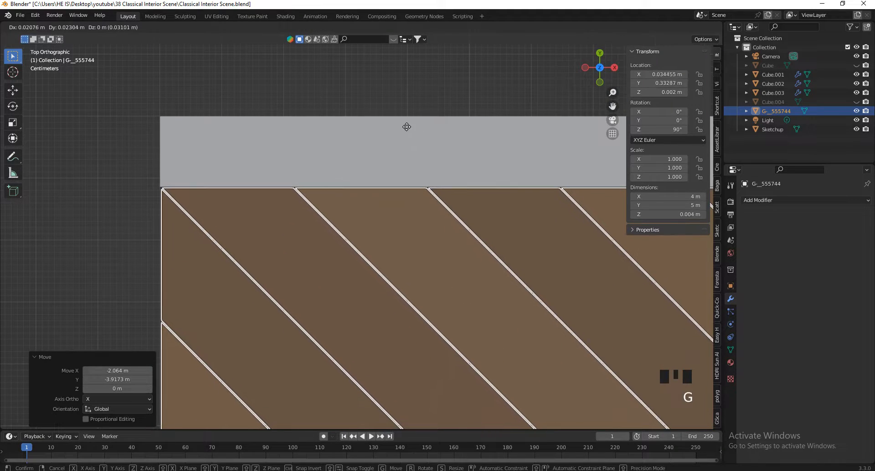
click(393, 123)
Move the floor panel about 0.077 m along Y towards the wall's baseboard.
scroll(268, 126, down, 8)
scroll(268, 126, down, 6)
scroll(508, 132, up, 8)
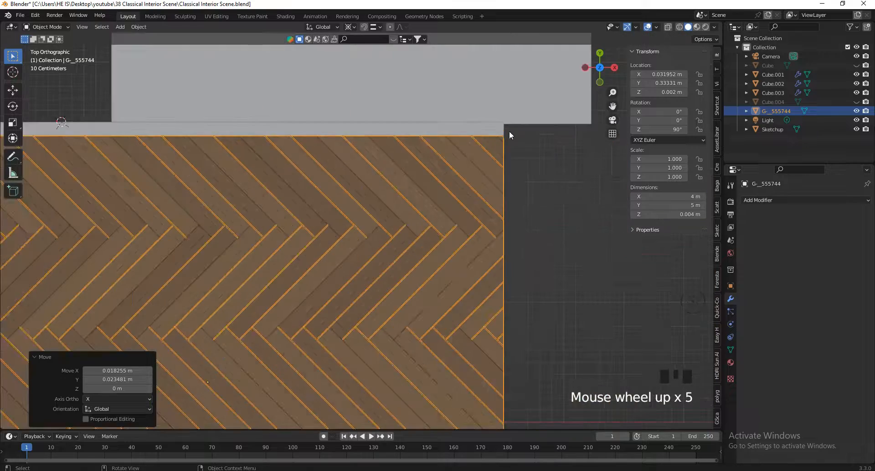
scroll(547, 122, down, 6)
drag(612, 73, 704, 403)
scroll(363, 223, down, 2)
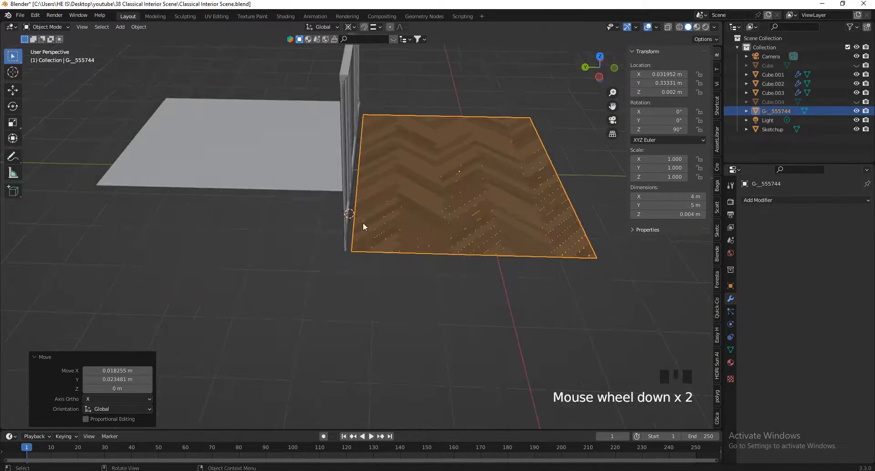
scroll(347, 247, up, 6)
scroll(316, 248, up, 1)
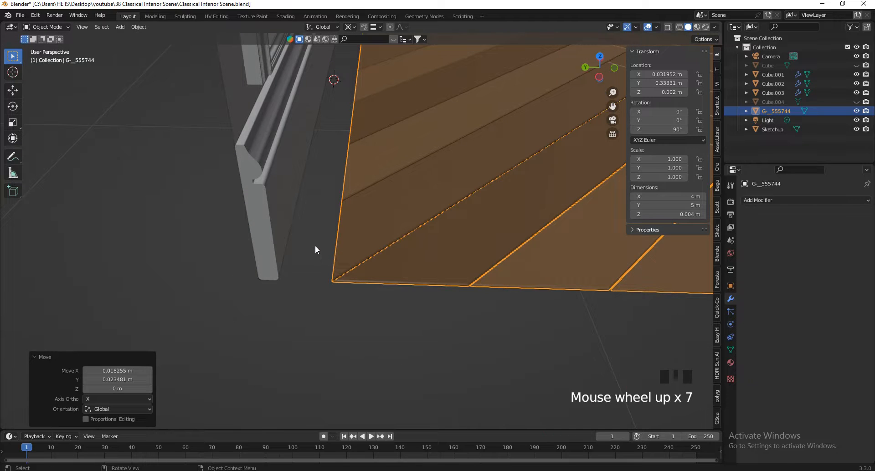
key(g)
key(y)
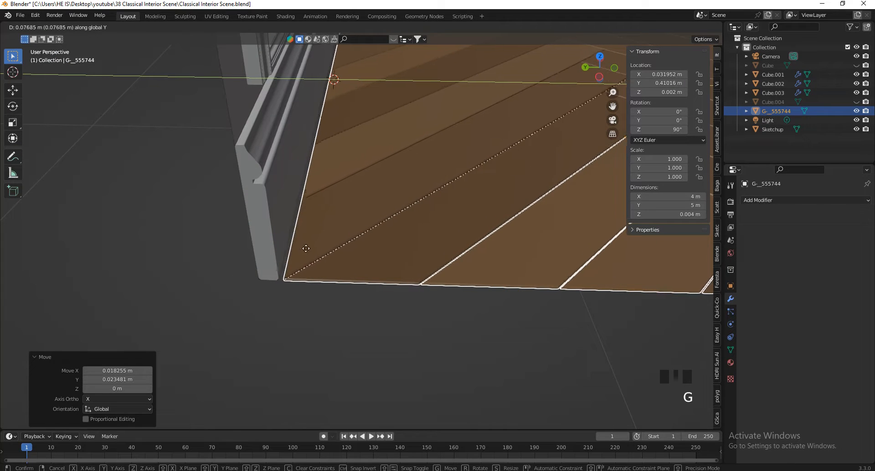
click(283, 247)
Enable snapping with Face Project and move the floor panel about 0.007 m along Y against the baseboard.
drag(600, 68, 560, 55)
scroll(374, 203, down, 2)
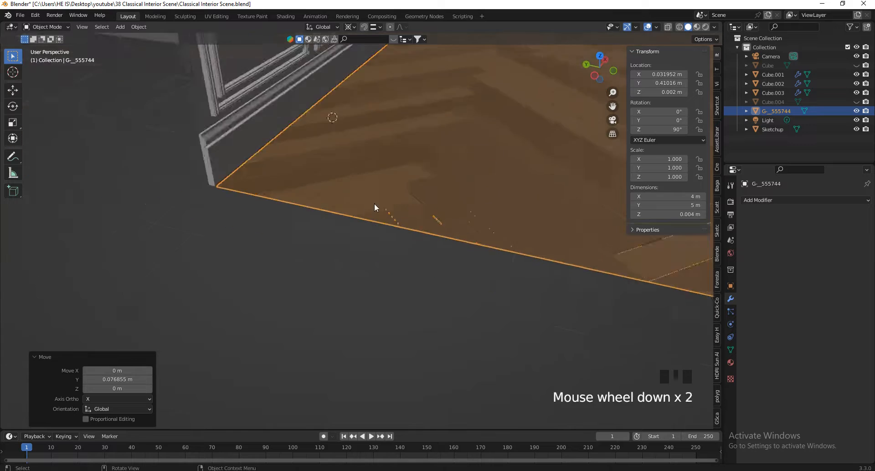
scroll(276, 156, up, 3)
click(364, 26)
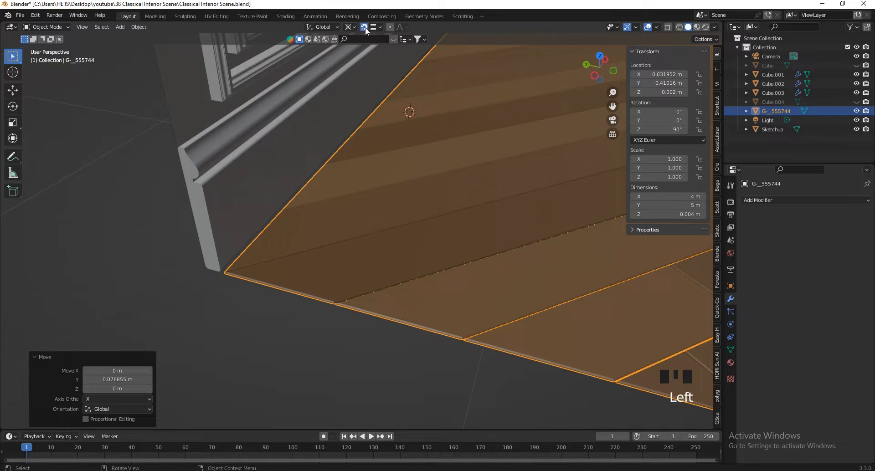
click(373, 28)
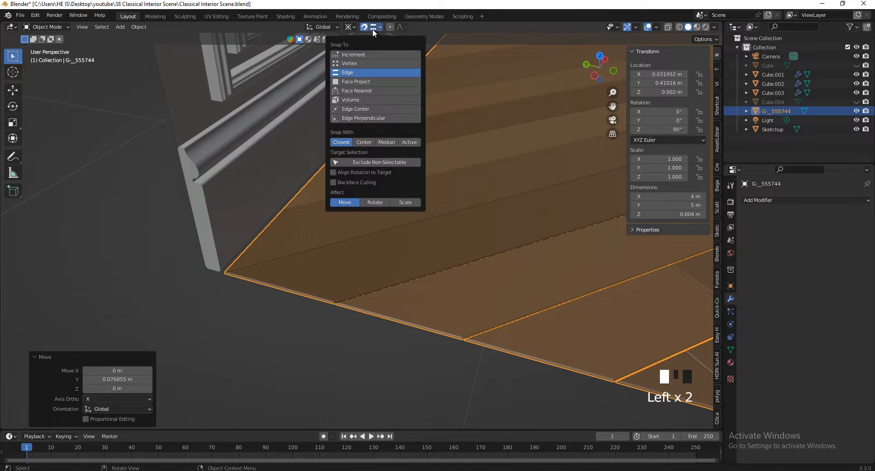
click(355, 82)
key(g)
key(y)
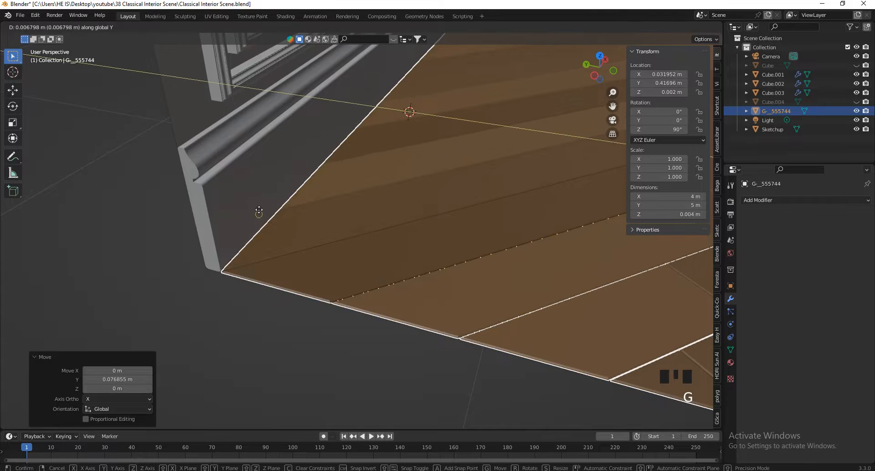
click(268, 167)
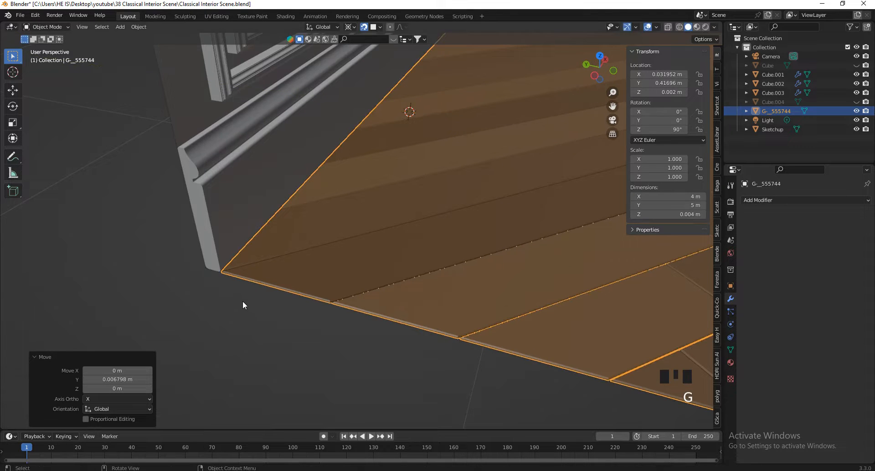
Delete the plain grey Sketchup plane behind the wall.
scroll(228, 324, down, 8)
drag(601, 68, 532, 62)
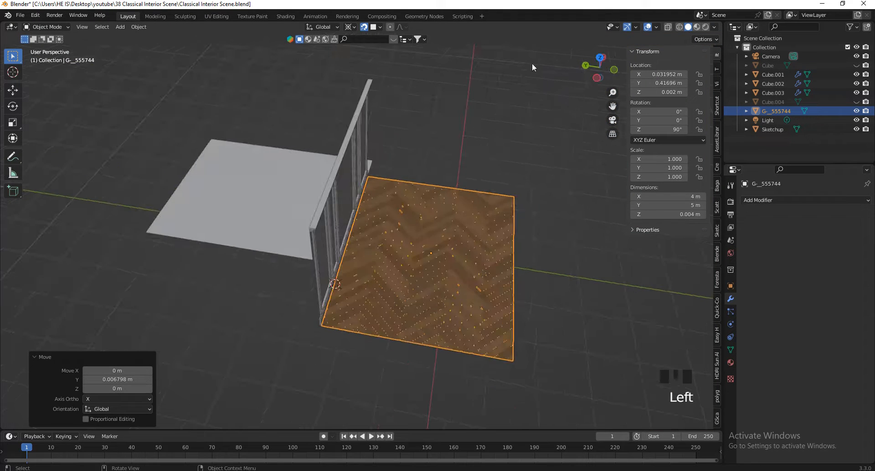
click(168, 226)
key(x)
click(176, 220)
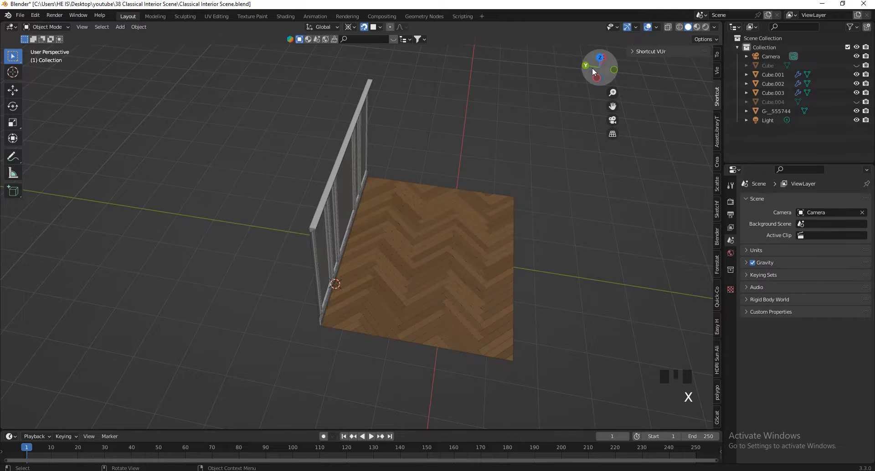
drag(592, 67, 472, 166)
scroll(474, 164, up, 4)
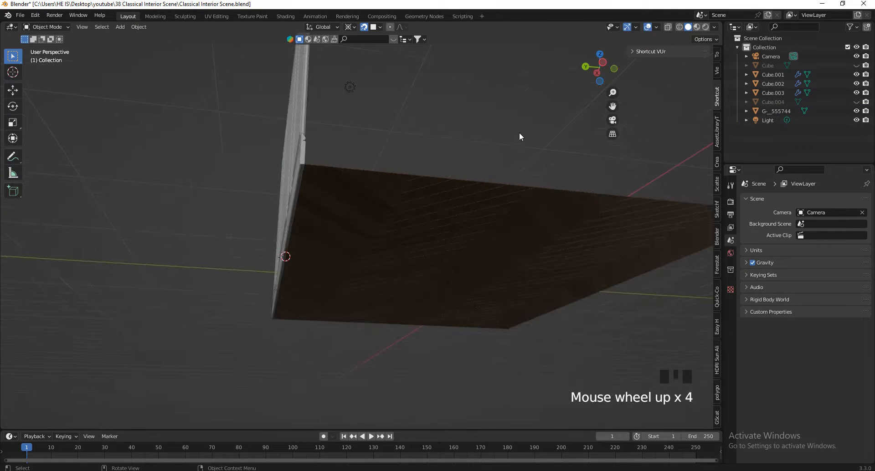
mouse_move(588, 75)
mouse_down()
mouse_move(519, 125)
mouse_move(596, 71)
mouse_up()
scroll(421, 208, down, 2)
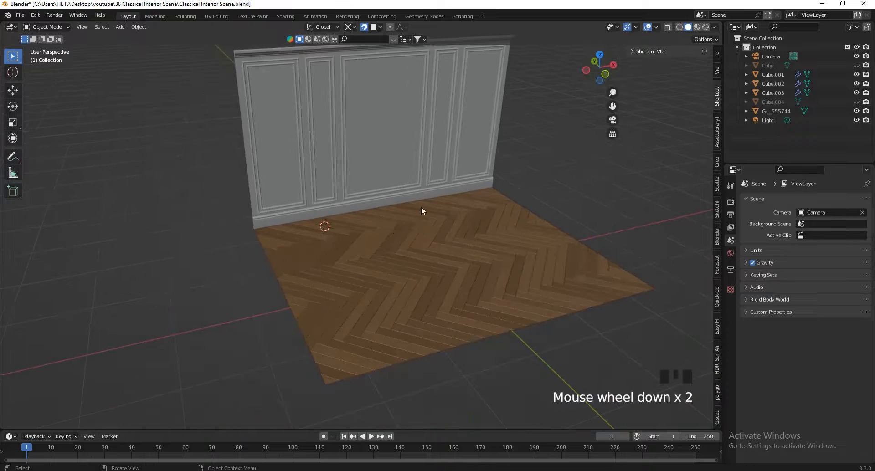
scroll(386, 226, up, 2)
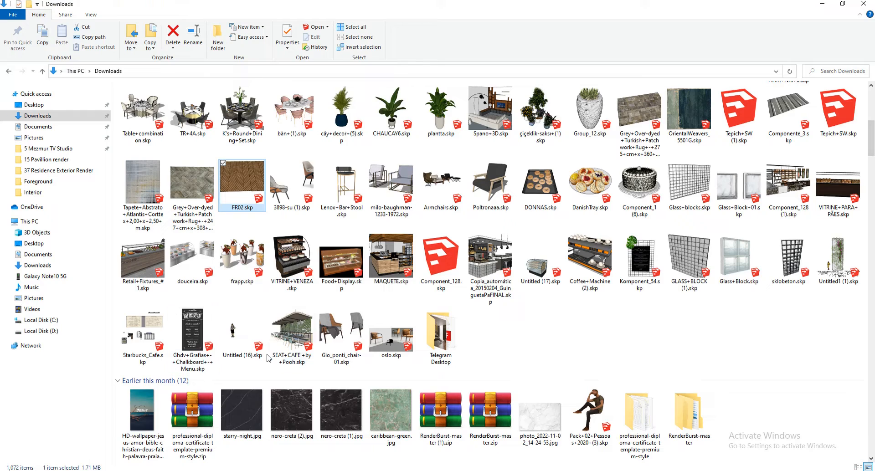
Switch to File Explorer and open the name of 6852.skp in the Downloads folder for editing to copy it.
scroll(277, 151, up, 5)
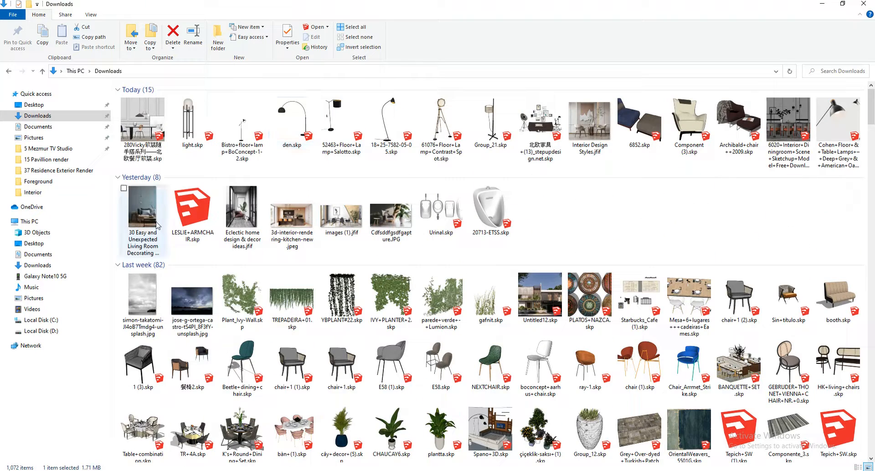
click(647, 113)
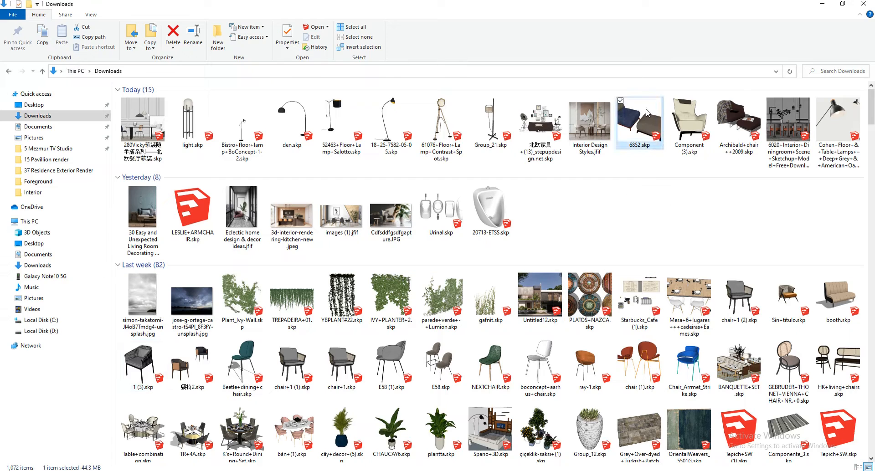
right_click(641, 100)
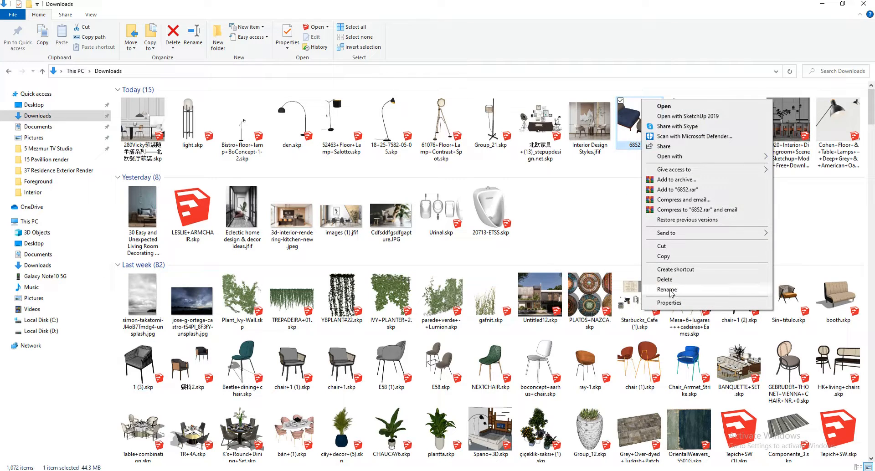
click(667, 290)
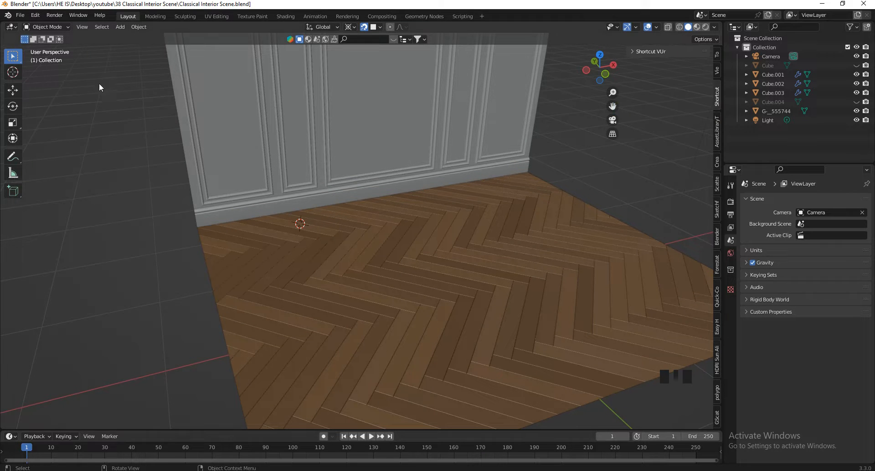
Switch back to Blender and import the SketchUp scene 6852.skp from the Downloads folder.
click(20, 15)
mouse_move(63, 144)
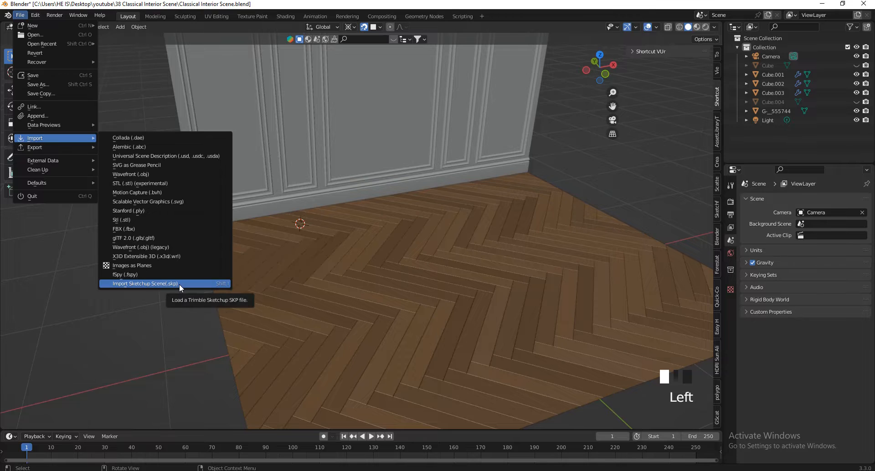
click(179, 284)
click(385, 399)
text(6852.skp)
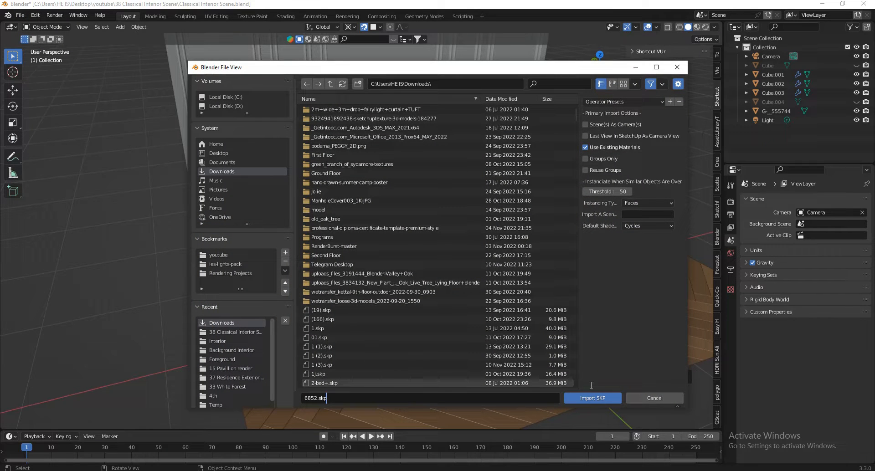
click(586, 398)
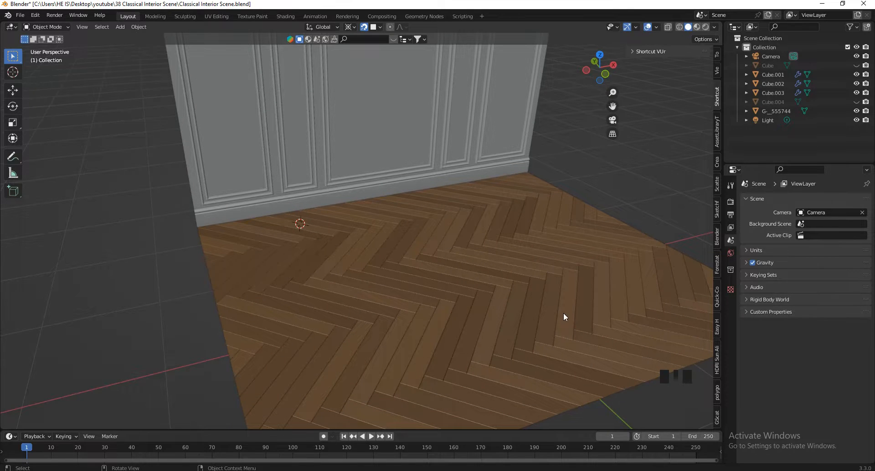
Examine the imported armchair and its scale relative to the panelled wall and herringbone floor.
scroll(563, 317, down, 11)
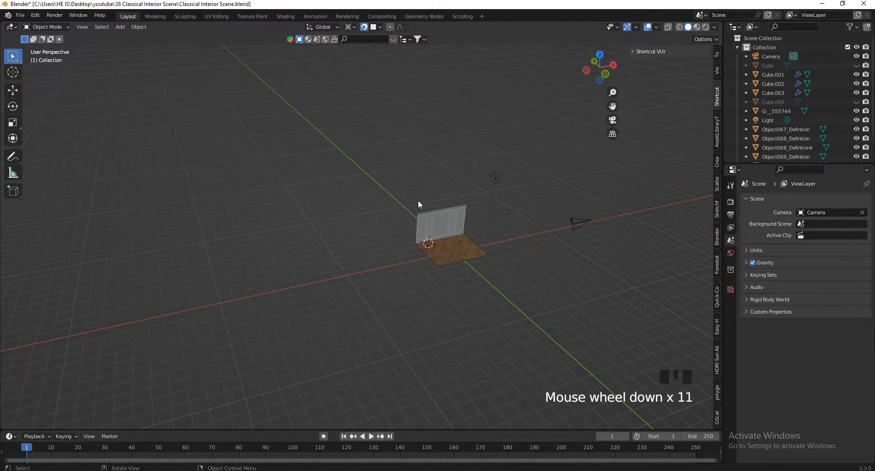
scroll(419, 204, down, 3)
scroll(465, 213, down, 11)
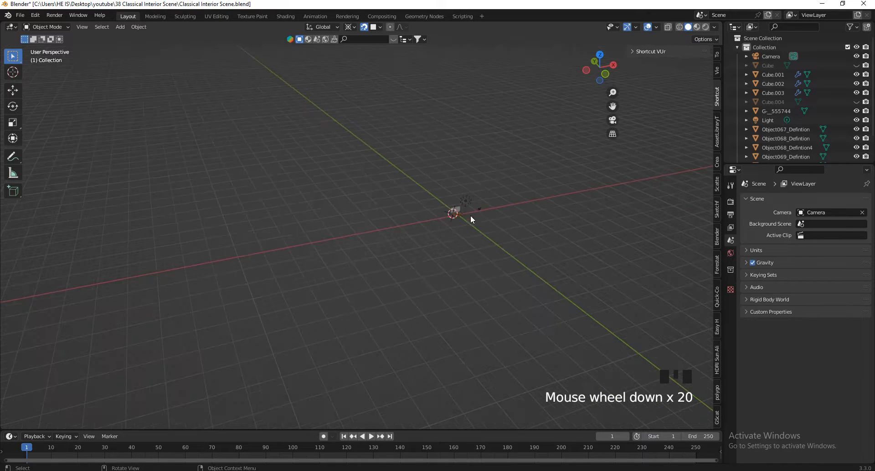
scroll(465, 207, up, 6)
scroll(464, 206, up, 9)
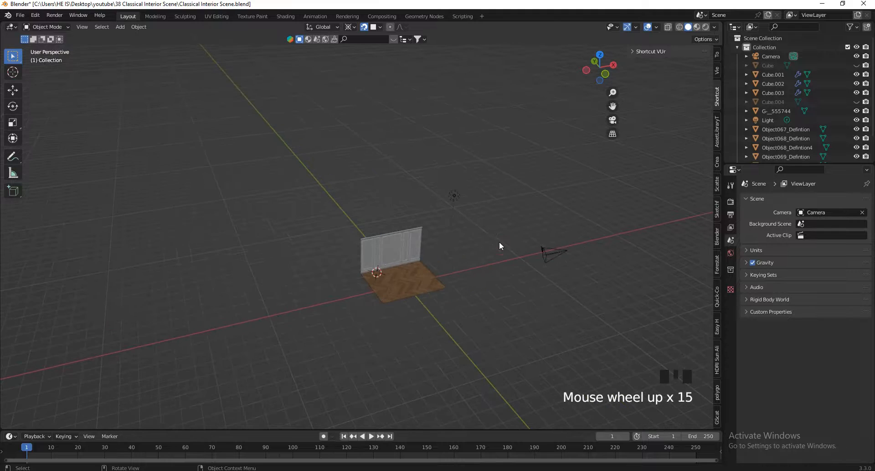
scroll(500, 243, down, 9)
scroll(467, 233, down, 13)
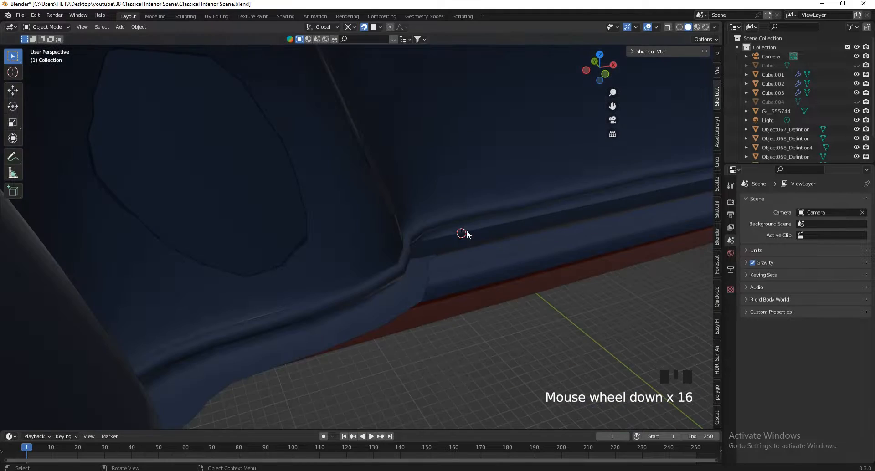
scroll(488, 214, up, 2)
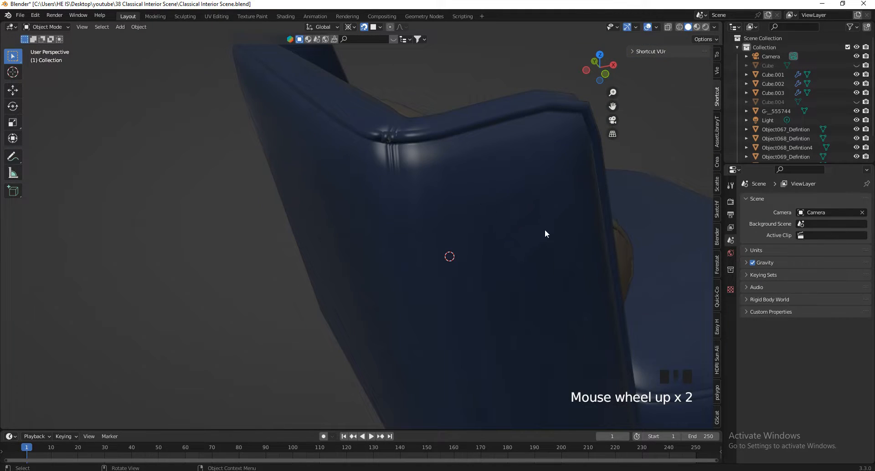
scroll(435, 211, up, 7)
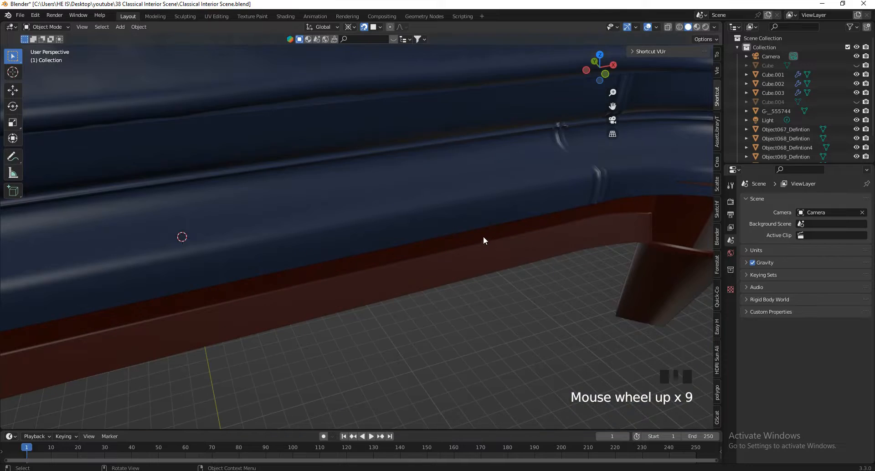
scroll(458, 255, down, 7)
scroll(460, 254, up, 3)
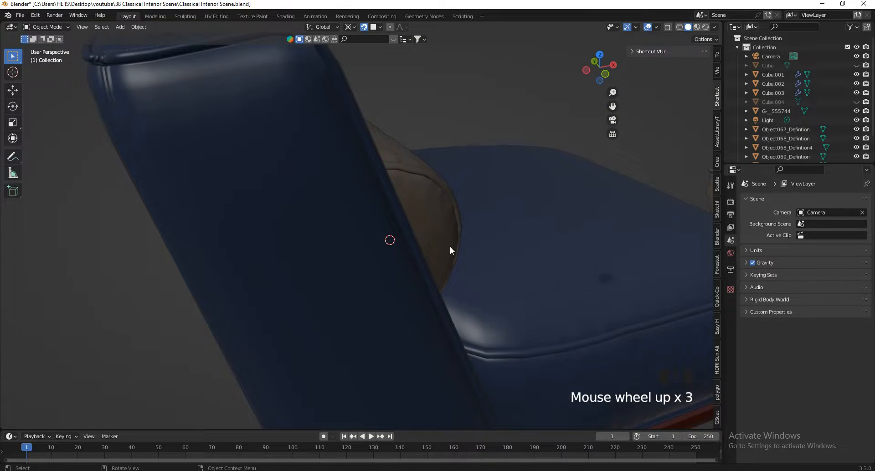
scroll(450, 246, down, 3)
scroll(451, 247, up, 2)
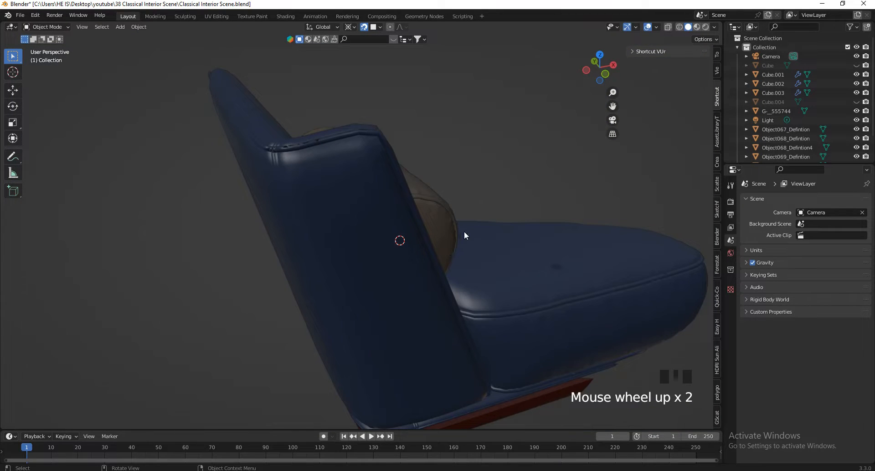
scroll(447, 226, up, 1)
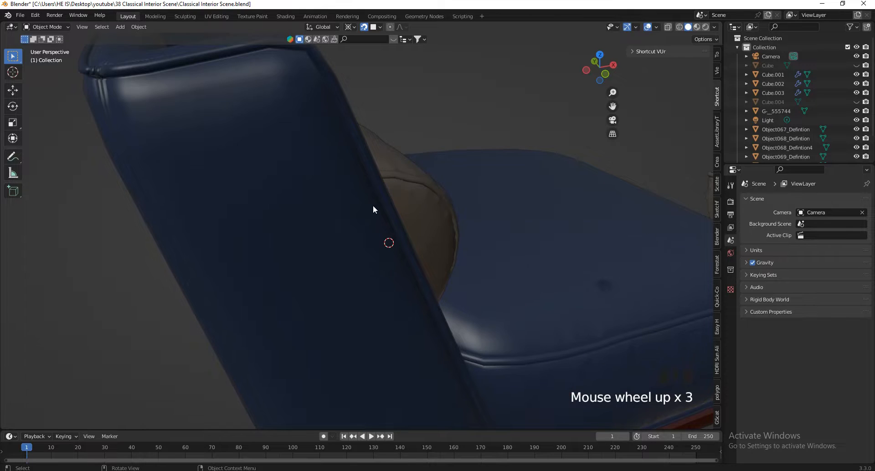
scroll(373, 207, down, 3)
scroll(362, 203, up, 2)
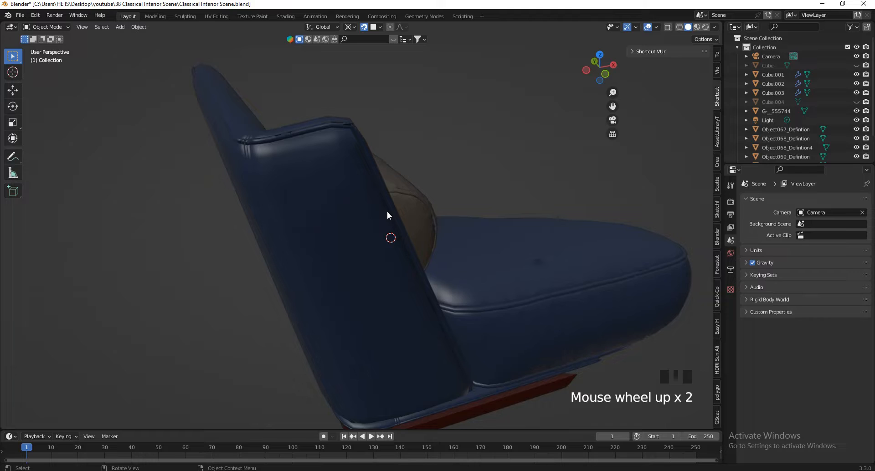
Set the 3D viewport's clip end distance to 10000 m.
key(n)
key(n)
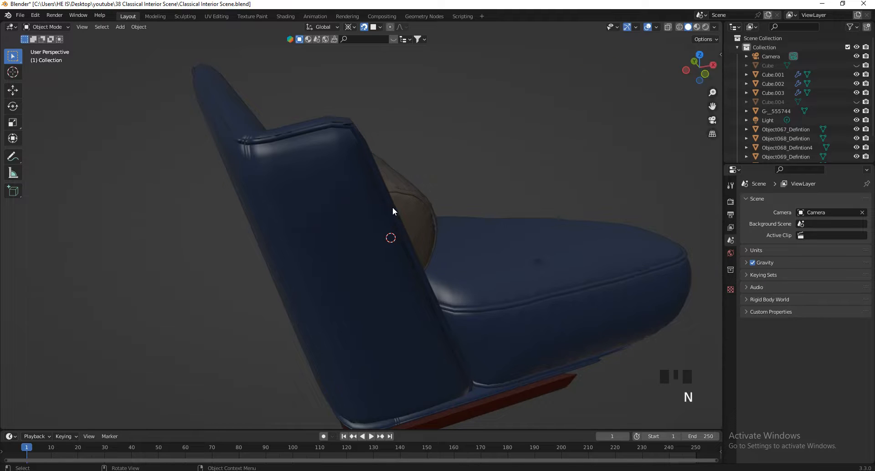
click(717, 70)
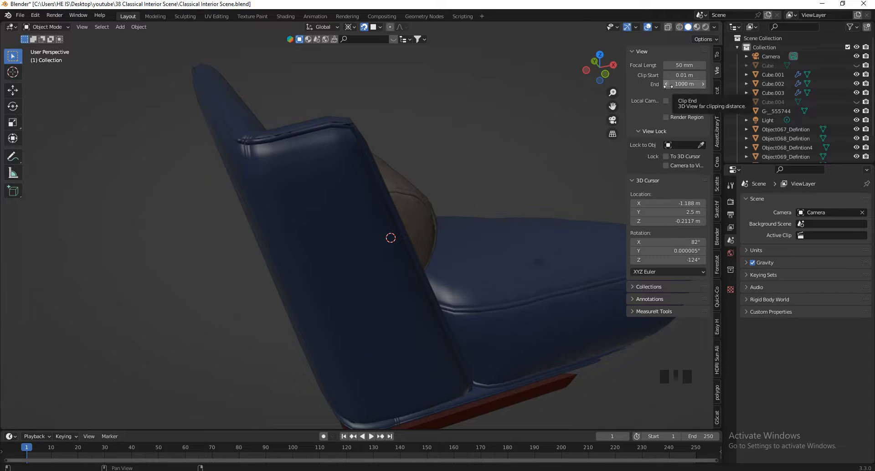
click(684, 84)
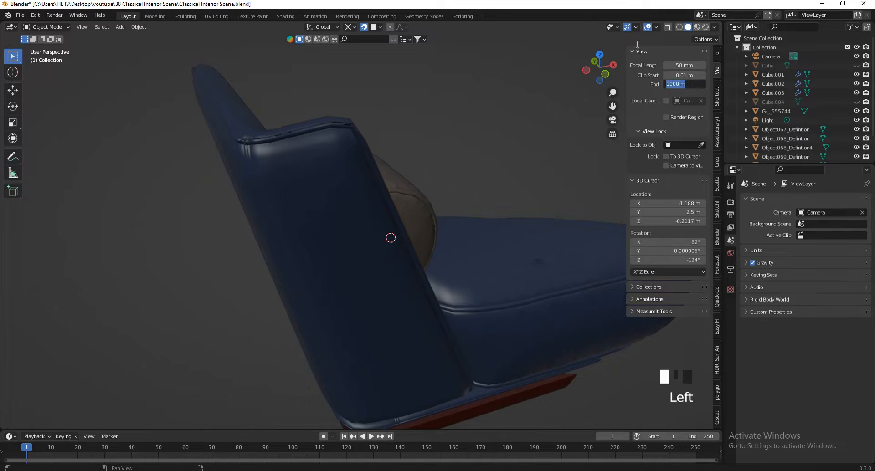
text(1000)
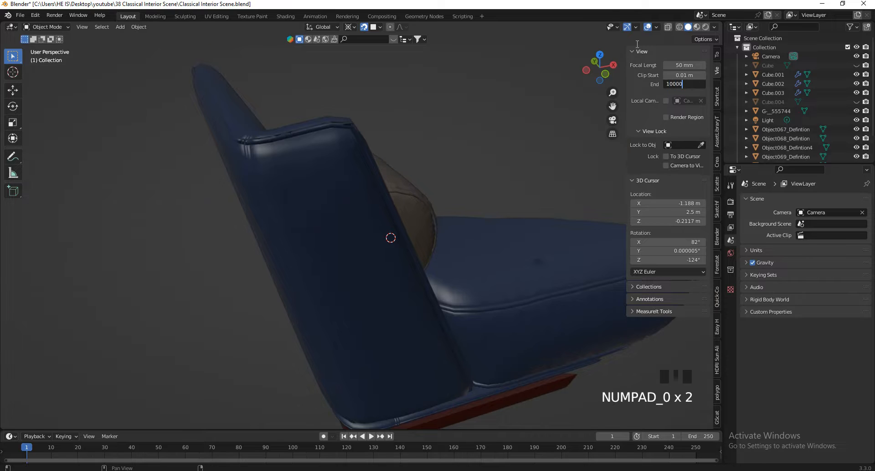
key(Return)
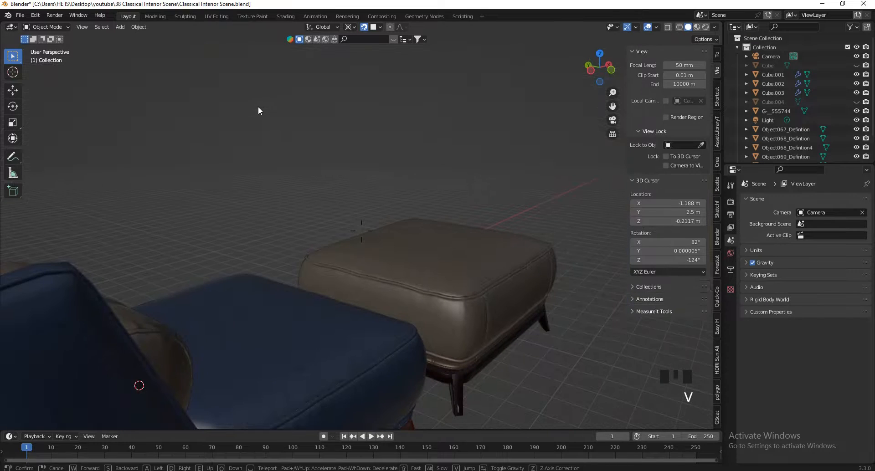
click(167, 149)
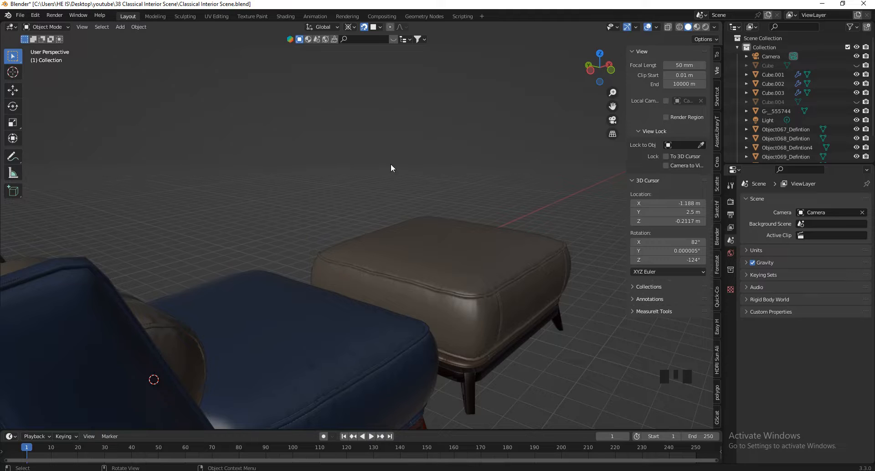
View the imported armchair and ottoman from above in orthographic projection.
scroll(363, 174, down, 5)
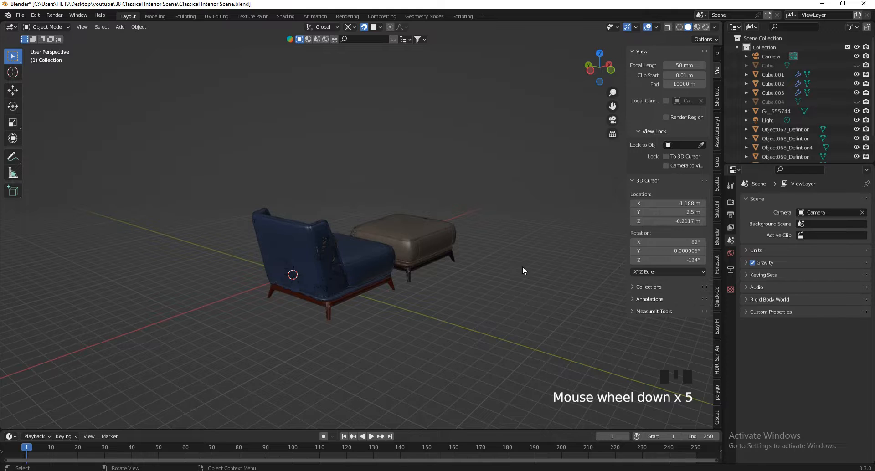
scroll(307, 201, up, 1)
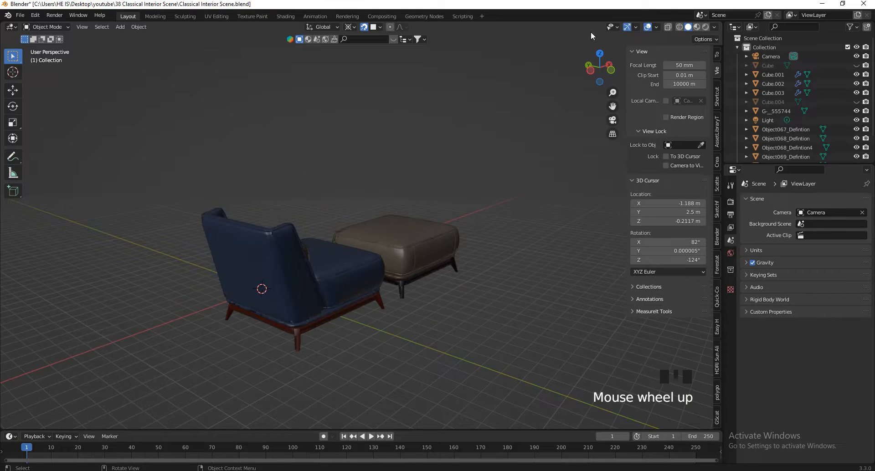
mouse_move(598, 68)
mouse_down()
mouse_move(712, 63)
mouse_move(468, 117)
mouse_move(591, 73)
mouse_up()
click(599, 74)
click(598, 63)
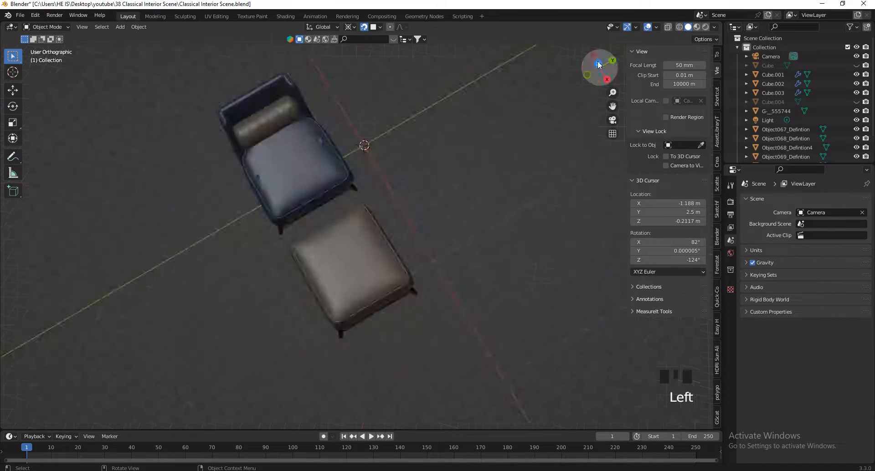
scroll(383, 199, up, 3)
scroll(363, 266, down, 3)
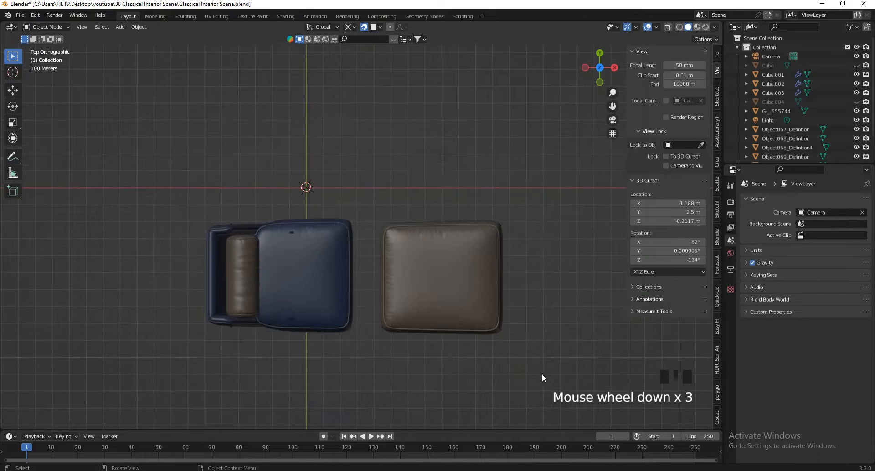
Join all parts of the armchair and ottoman into one object, with the blue seat as the active object.
drag(542, 377, 125, 207)
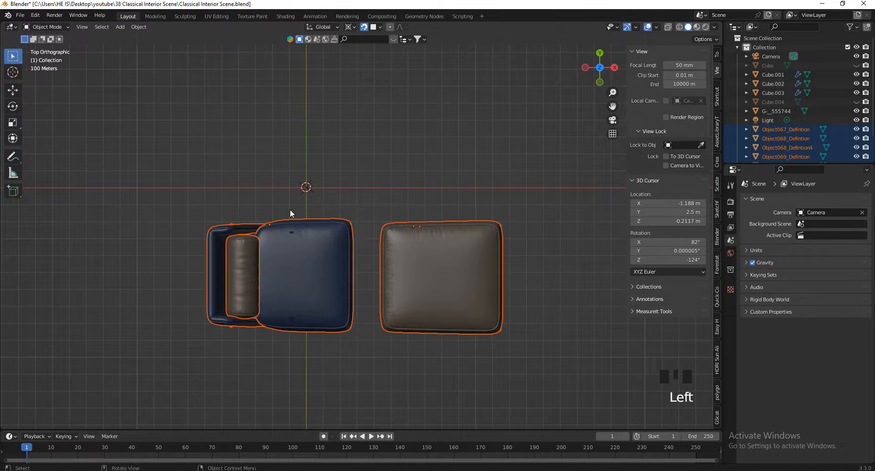
scroll(290, 237, up, 1)
shift+click(283, 290)
right_click(278, 283)
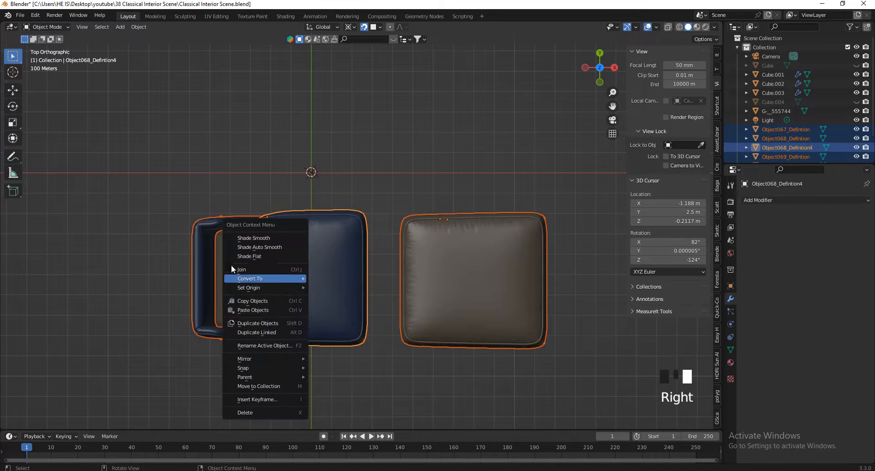
click(594, 211)
drag(597, 199, 142, 358)
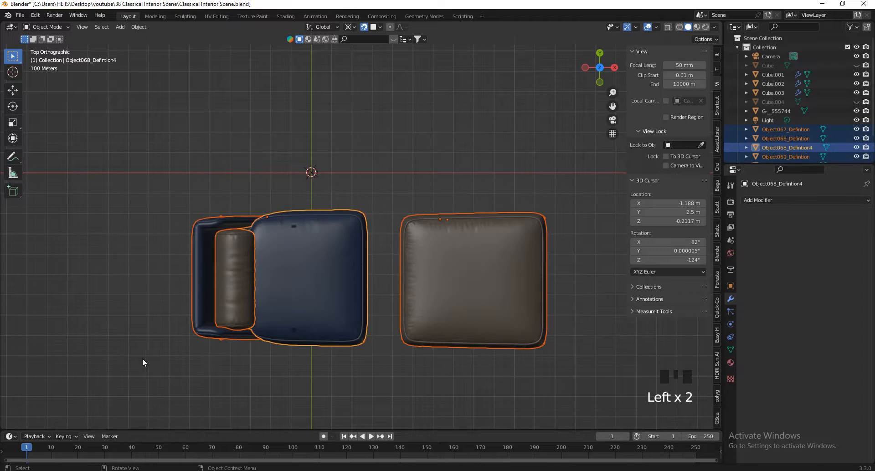
shift+click(313, 276)
shift+click(319, 261)
scroll(367, 283, up, 2)
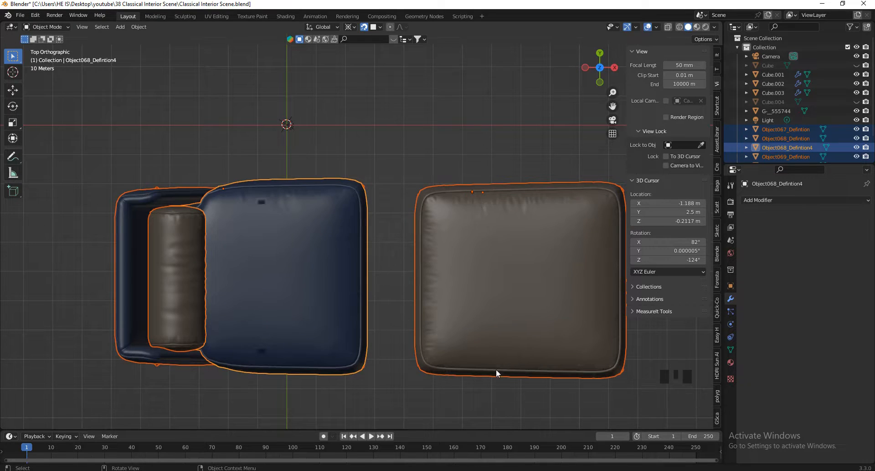
scroll(415, 194, up, 7)
scroll(423, 170, down, 8)
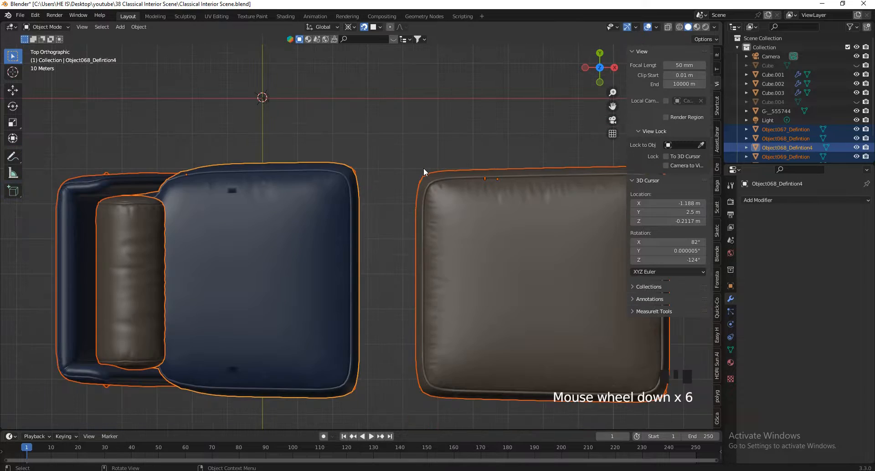
right_click(295, 222)
click(255, 199)
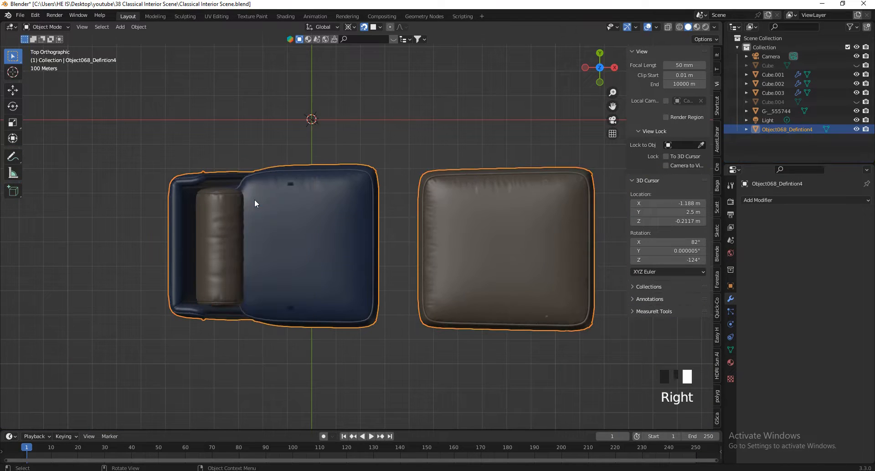
Scale the joined armchair and ottoman uniformly by a factor of 0.1.
scroll(388, 227, down, 3)
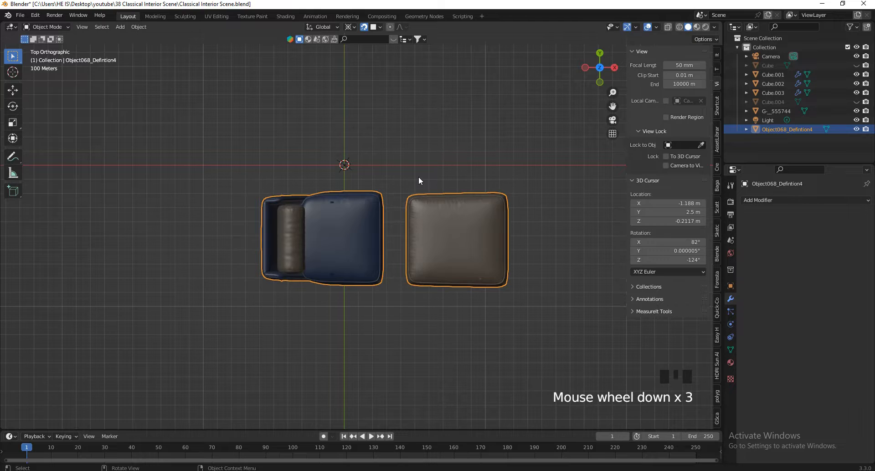
scroll(415, 199, up, 1)
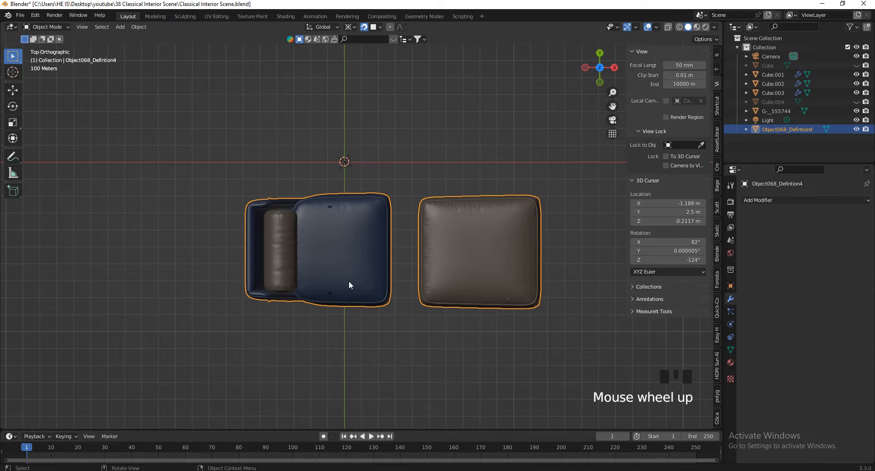
scroll(427, 239, up, 3)
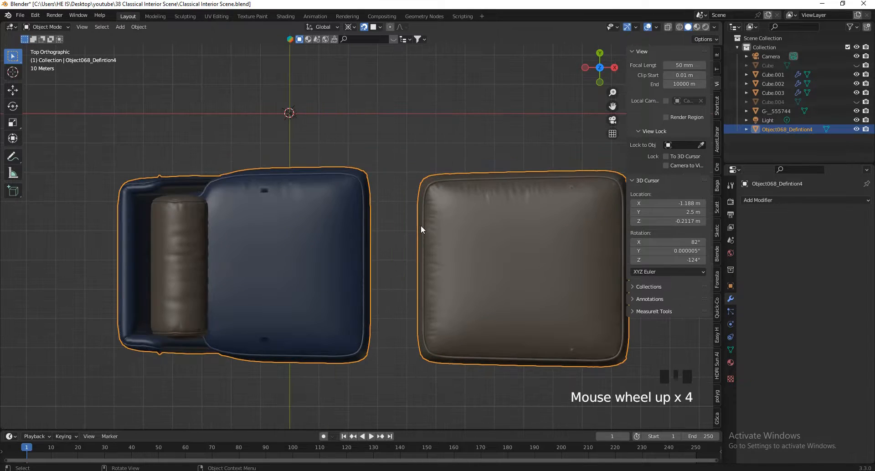
text(s)
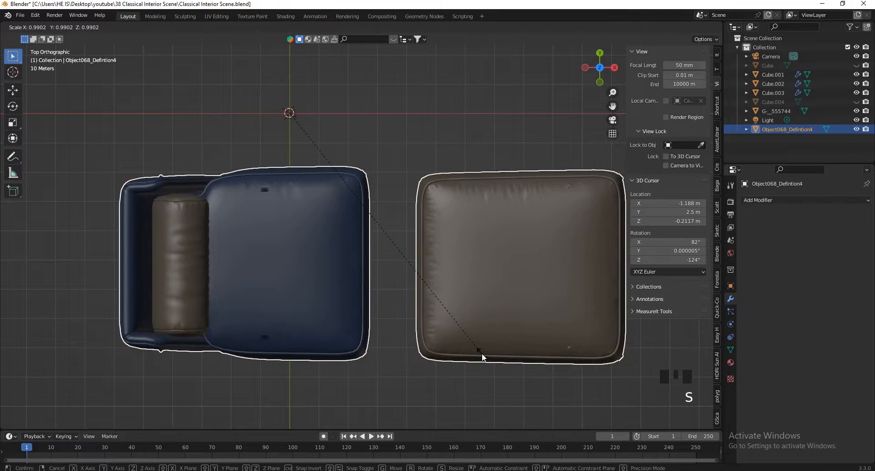
text(.1)
key(Return)
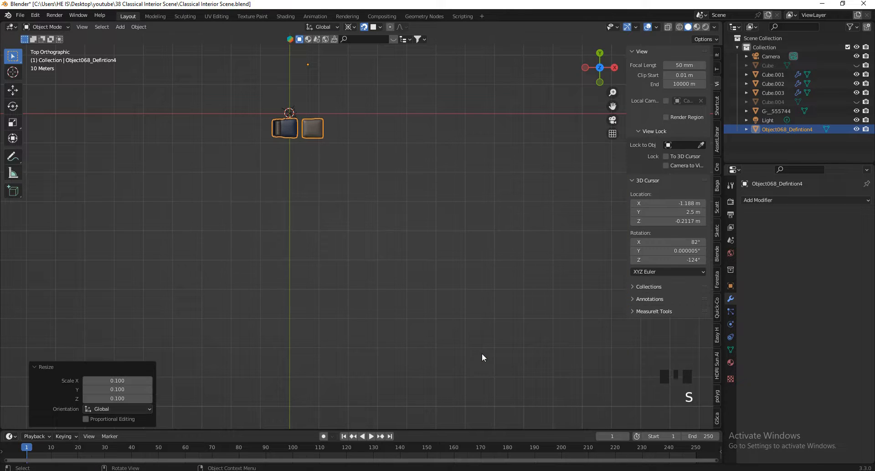
Scale the joined furniture down again by a further factor of 0.1 and compare it with the floor.
scroll(314, 143, up, 16)
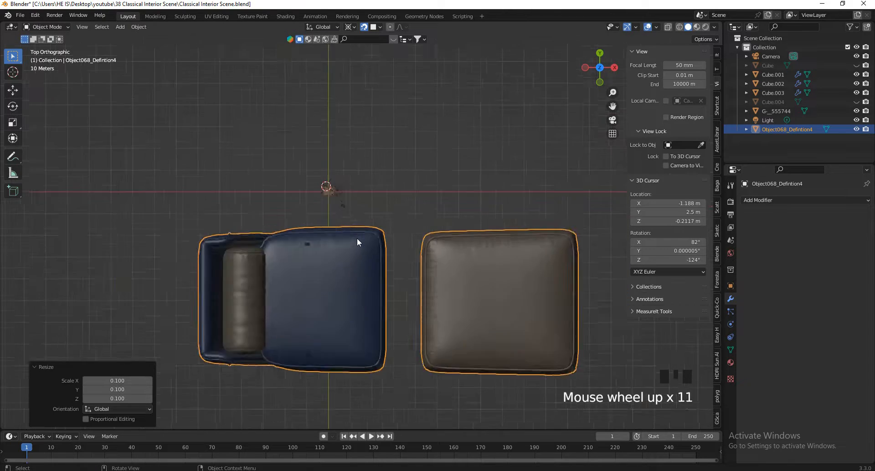
scroll(315, 155, down, 5)
text(s)
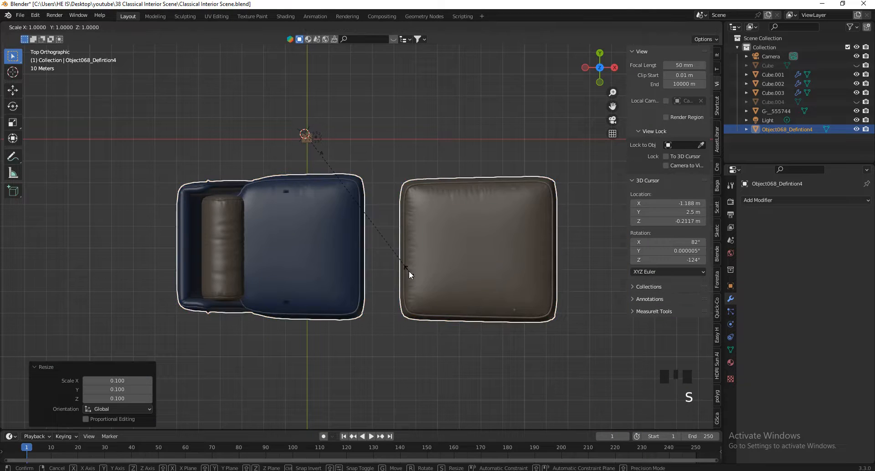
text(.1)
key(Return)
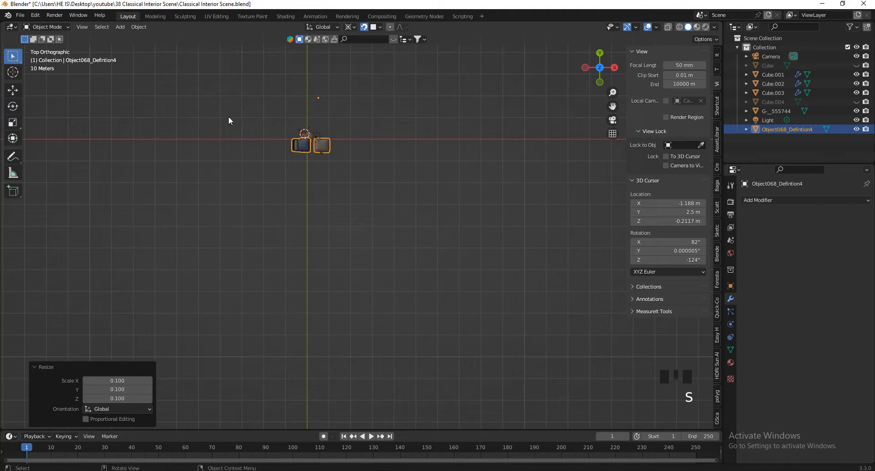
scroll(382, 153, up, 11)
scroll(435, 171, up, 1)
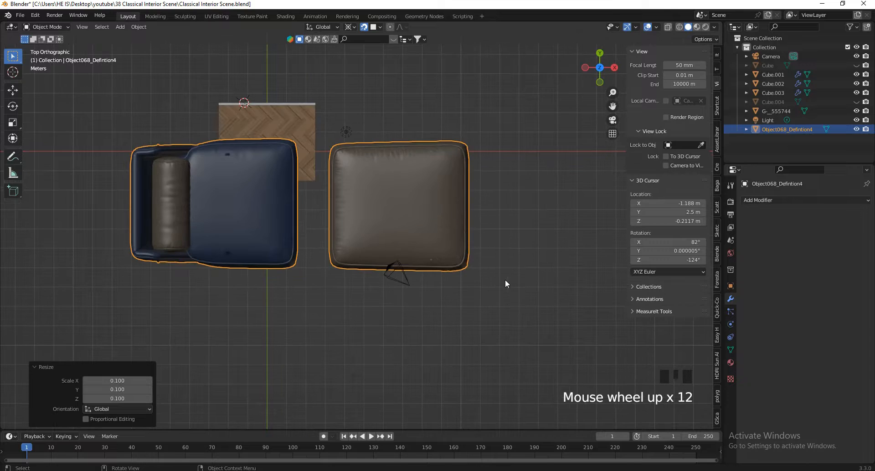
Scale the joined armchair and ottoman down uniformly by a factor of 0.5, twice in a row.
key(s)
right_click(351, 219)
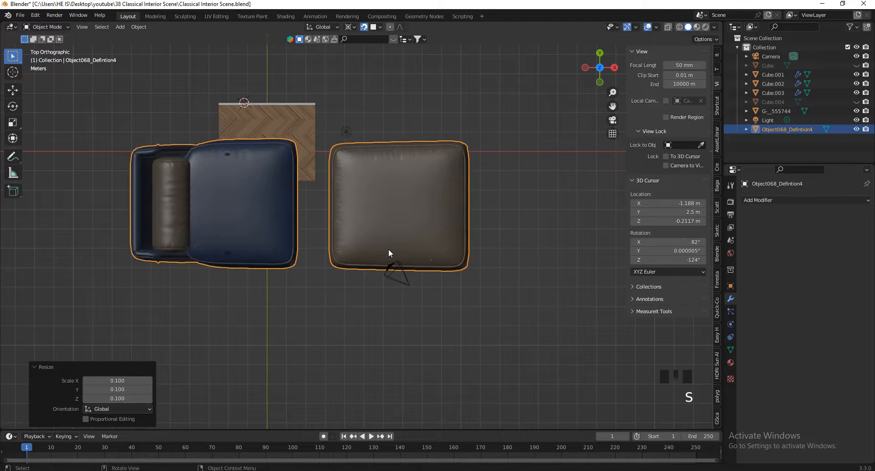
scroll(388, 249, down, 2)
scroll(324, 187, up, 2)
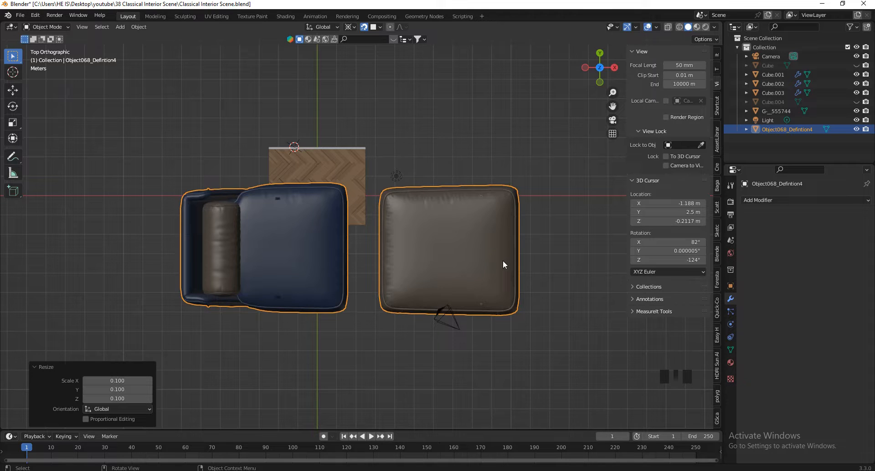
scroll(396, 246, up, 2)
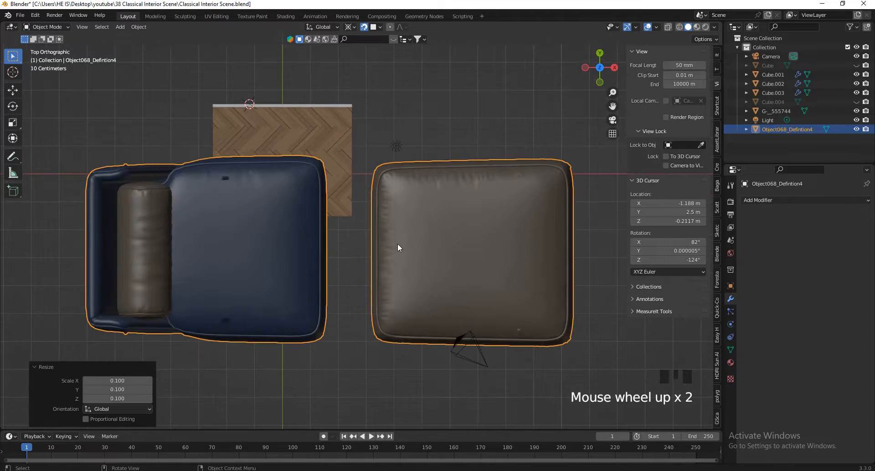
text(s.5)
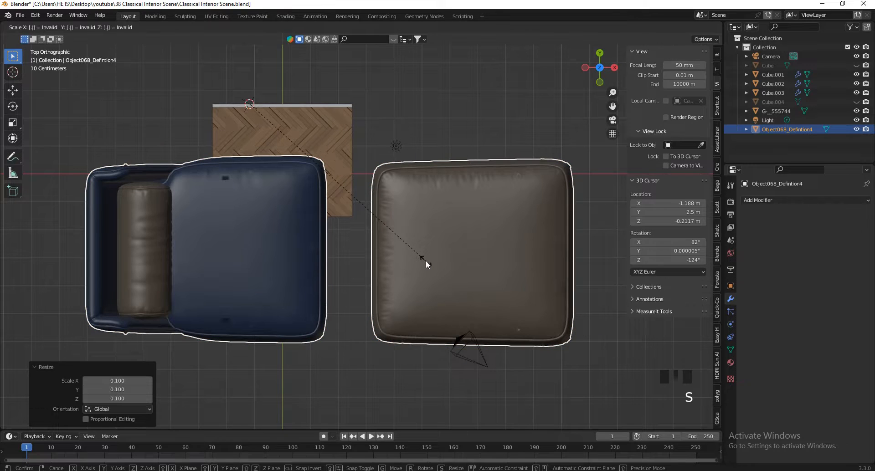
key(Return)
text(s.5)
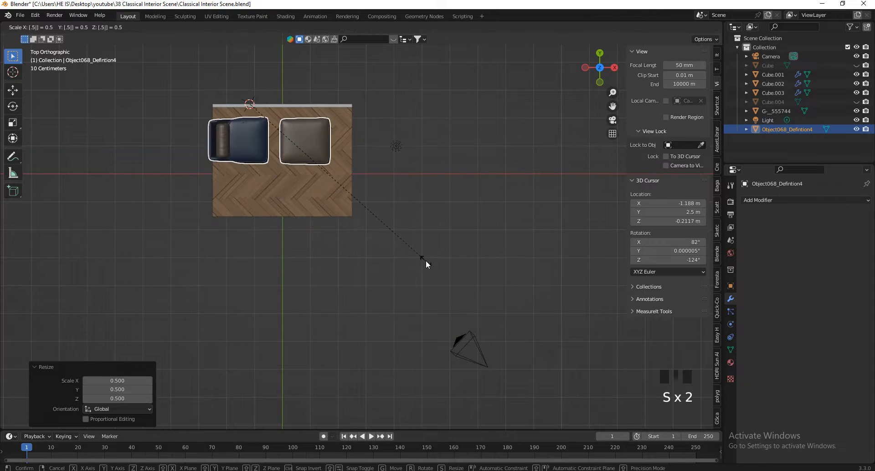
key(Return)
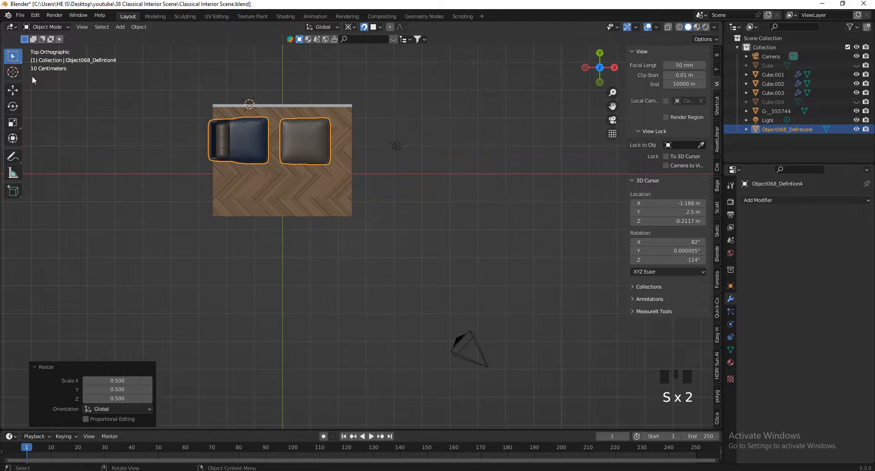
Scale the joined furniture down once more by a further factor of 0.5 relative to the floor.
scroll(184, 81, up, 2)
text(s)
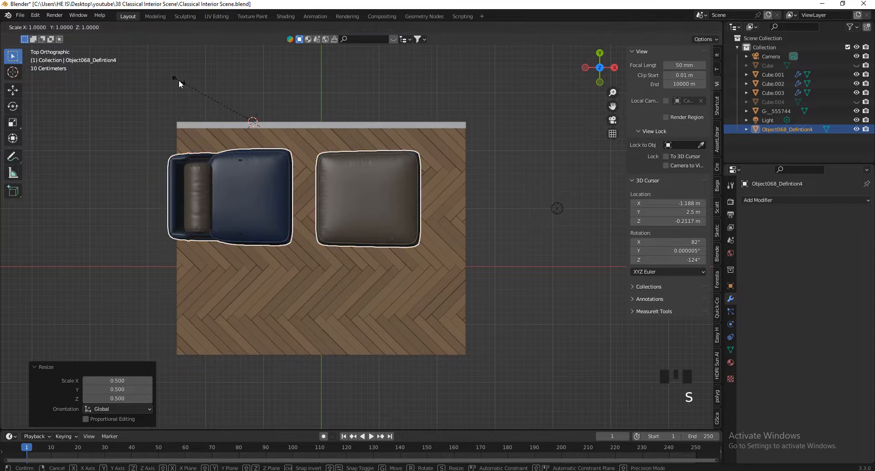
text(.25)
key(Escape)
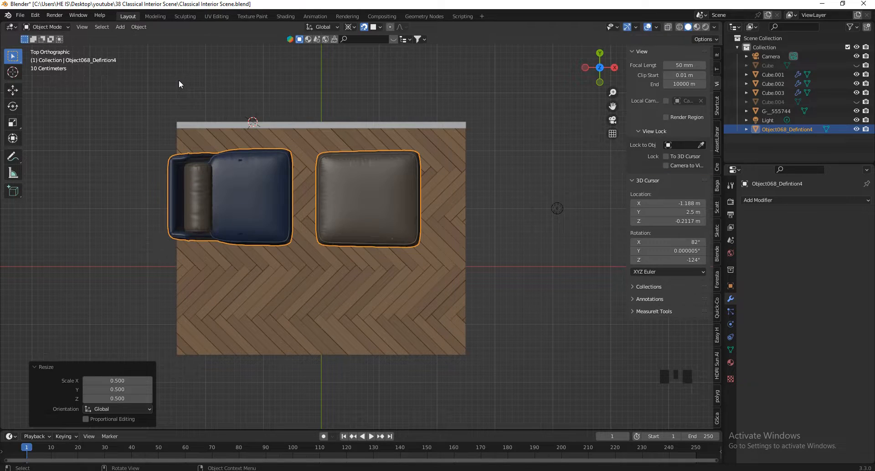
text(s.5)
key(Return)
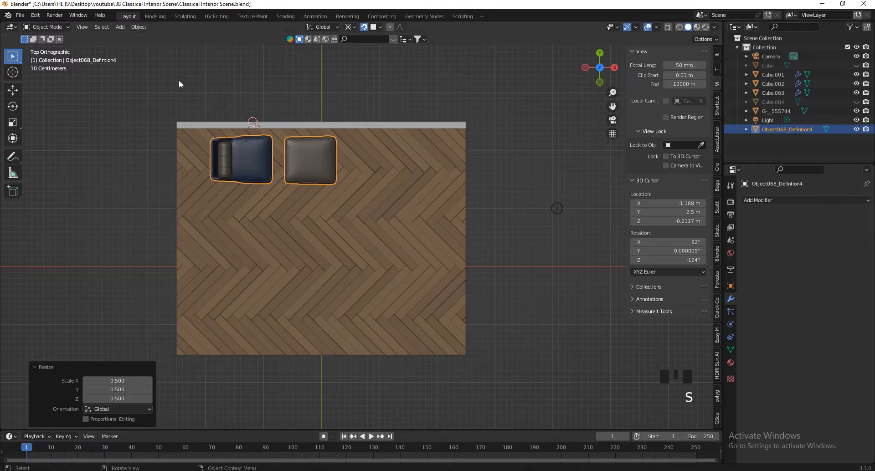
Raise the armchair and ottoman about 0.216 m along the Z axis so their legs stand on the herringbone floor.
drag(593, 67, 540, 108)
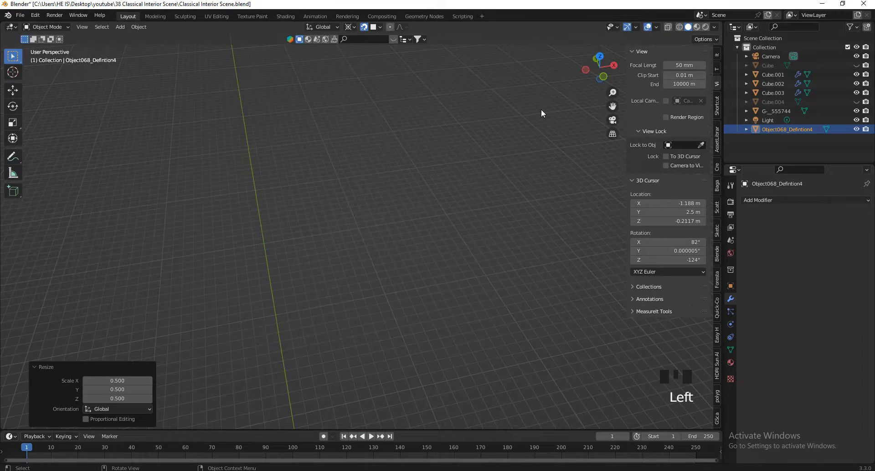
key(KP_Decimal)
scroll(538, 108, down, 2)
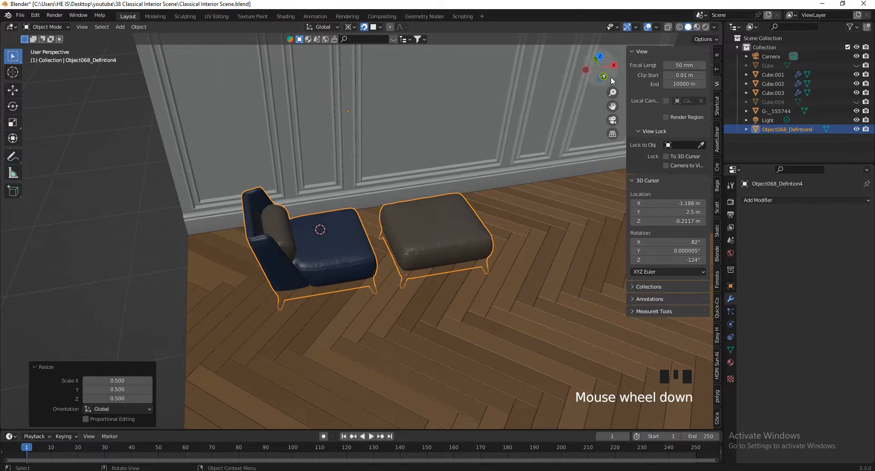
drag(611, 77, 610, 74)
scroll(449, 220, down, 2)
scroll(468, 247, up, 7)
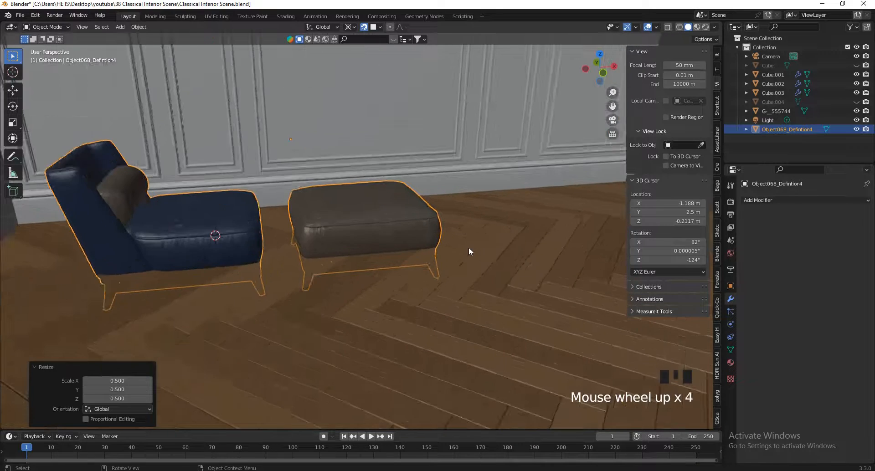
key(g)
key(z)
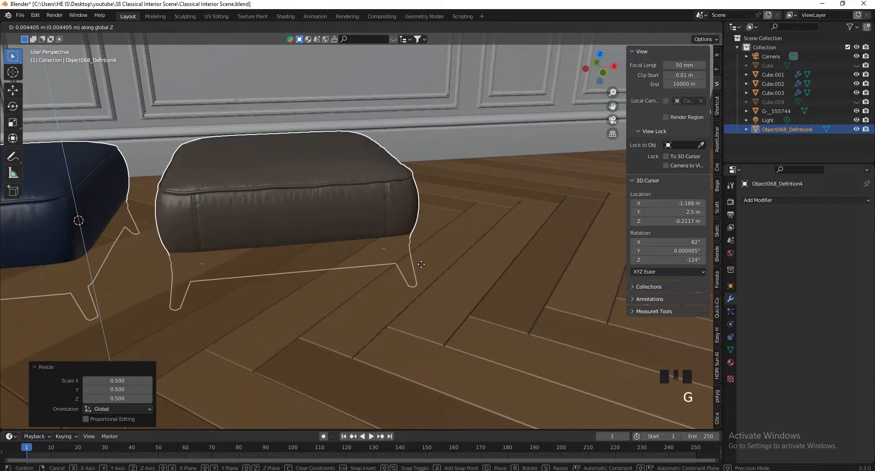
click(424, 263)
scroll(436, 265, down, 4)
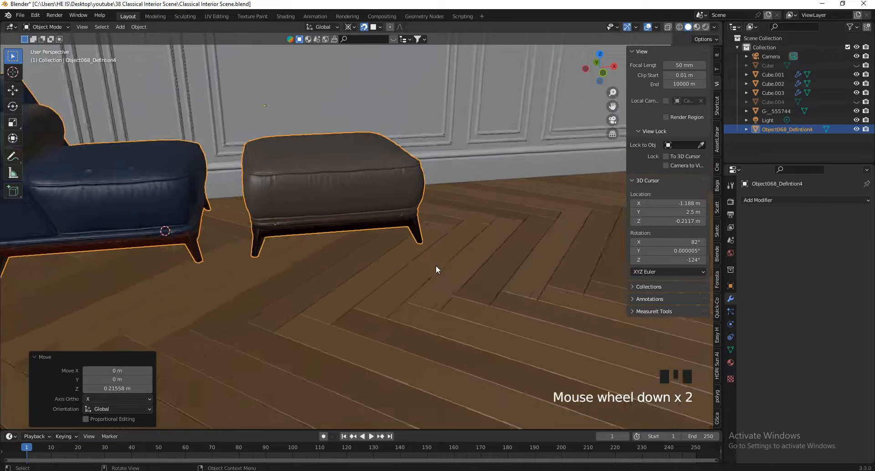
mouse_move(594, 73)
mouse_down()
mouse_move(580, 78)
mouse_move(586, 87)
mouse_up()
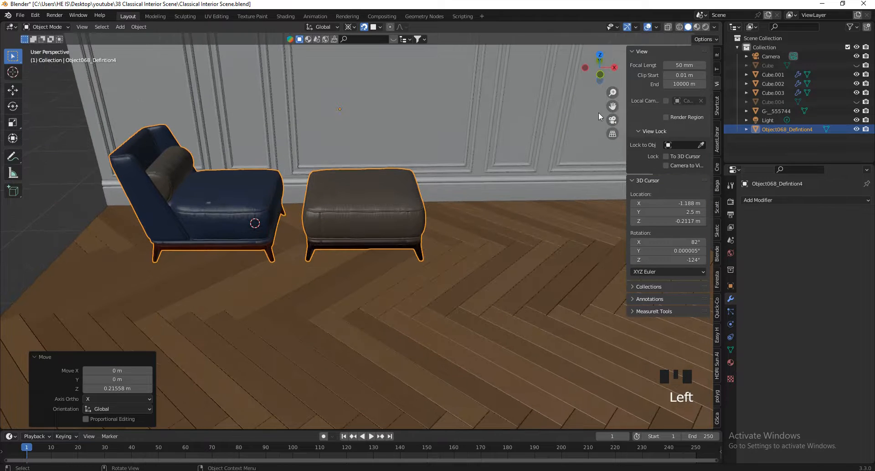
Check the joined furniture's overall dimensions and compare its size with the wall and floor.
click(717, 57)
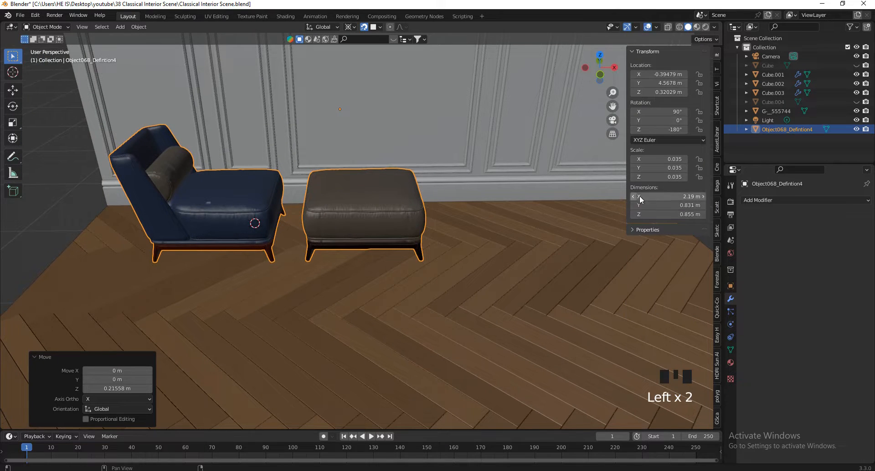
click(393, 201)
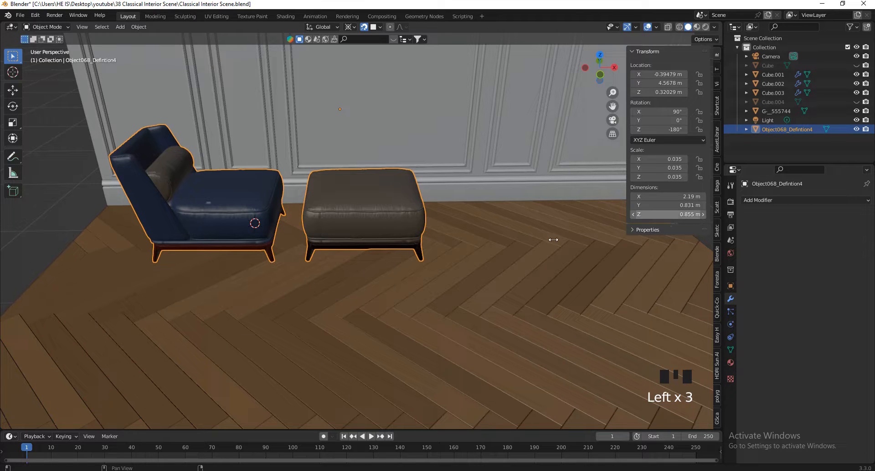
mouse_move(592, 83)
mouse_down()
mouse_move(594, 93)
mouse_move(595, 78)
mouse_up()
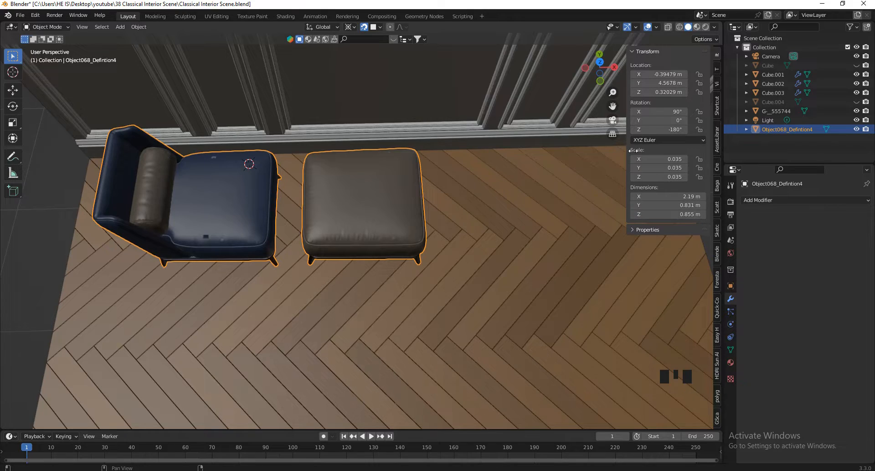
drag(599, 69, 569, 392)
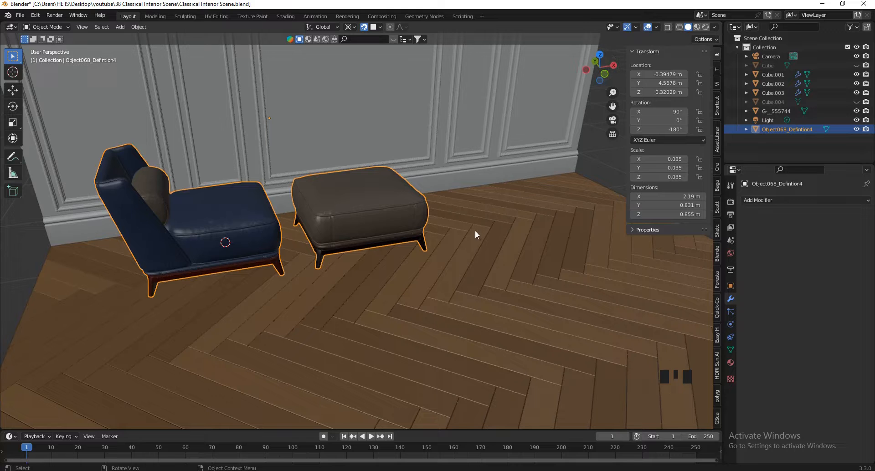
Try scaling the armchair and ottoman uniformly by a factor of 0.75, and undo the scaling.
text(s.75)
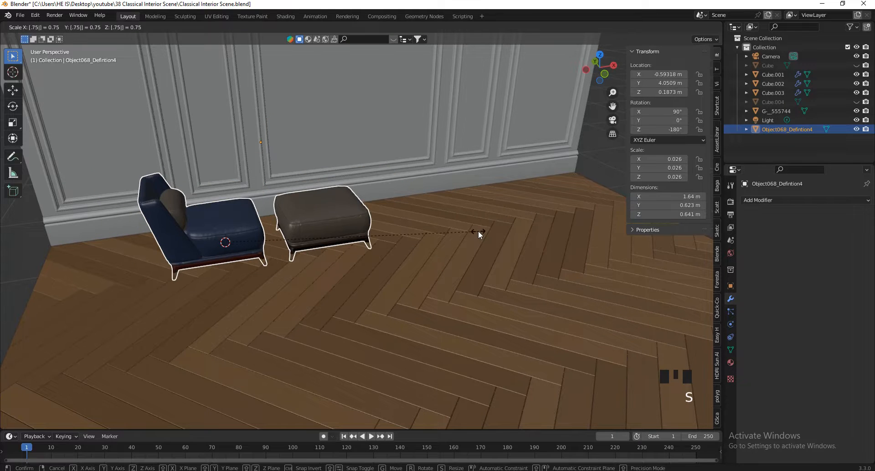
key(Return)
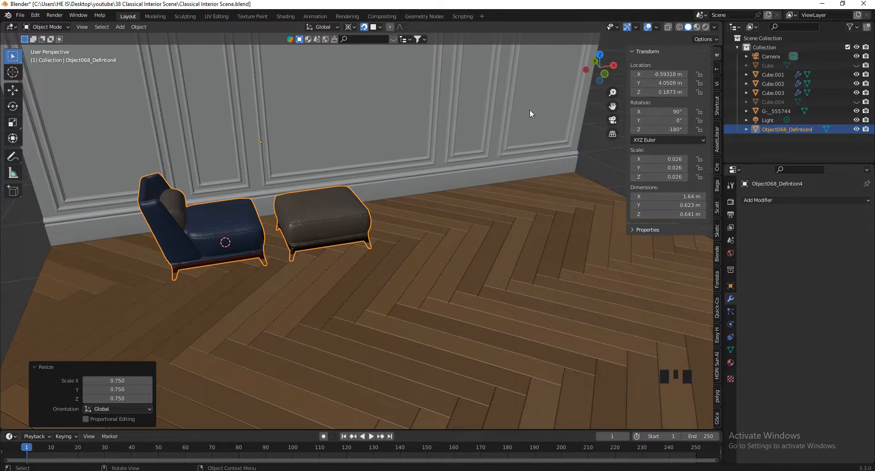
mouse_move(595, 63)
mouse_down()
mouse_move(583, 50)
mouse_move(480, 40)
mouse_move(608, 40)
mouse_move(592, 34)
mouse_move(561, 34)
mouse_move(589, 75)
mouse_move(688, 75)
mouse_move(633, 86)
mouse_move(595, 52)
mouse_up()
key(ctrl+z)
Rotate the armchair and ottoman 180° about the vertical axis in the top view.
scroll(338, 357, down, 4)
scroll(389, 219, up, 3)
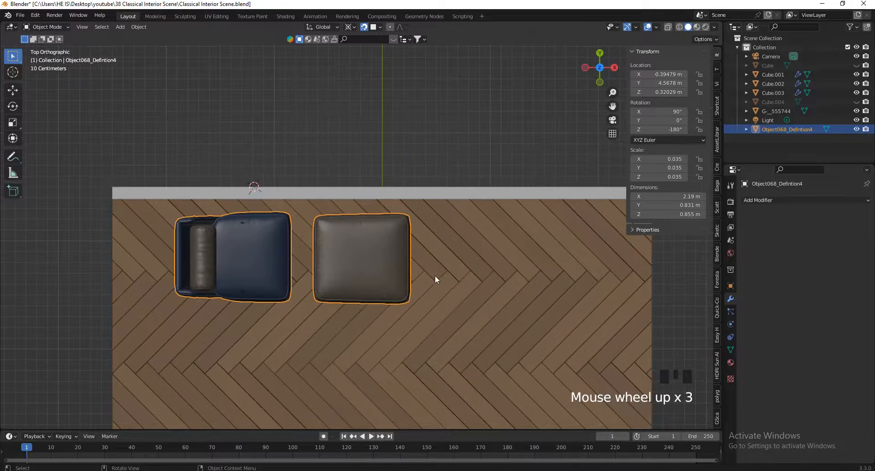
text(r180)
key(Return)
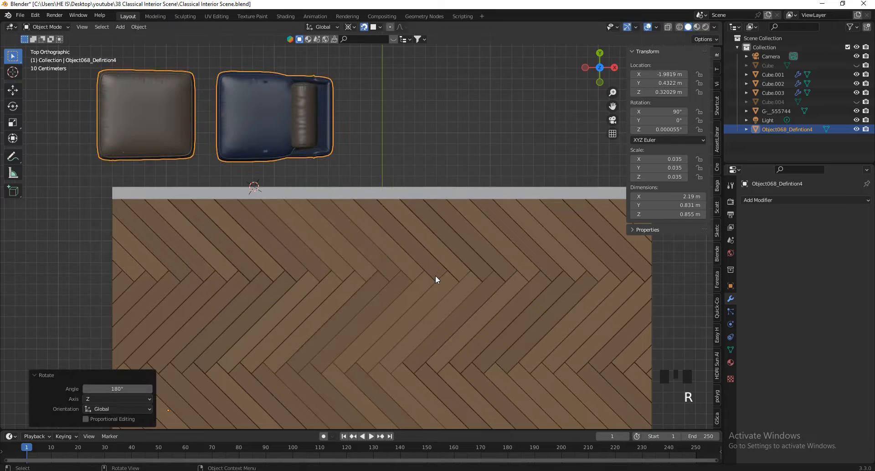
Turn off snapping and move the furniture about 2.44 m in X and -1.25 m in Y onto the floor beside the wall.
key(g)
right_click(480, 152)
click(364, 27)
key(g)
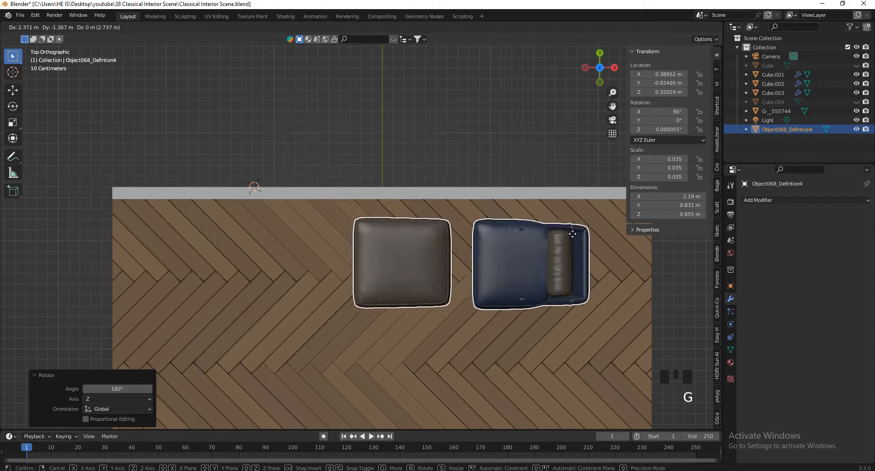
click(575, 230)
Examine the placement and proportions of the armchair and ottoman against the panelled wall from several angles.
drag(599, 68, 642, 372)
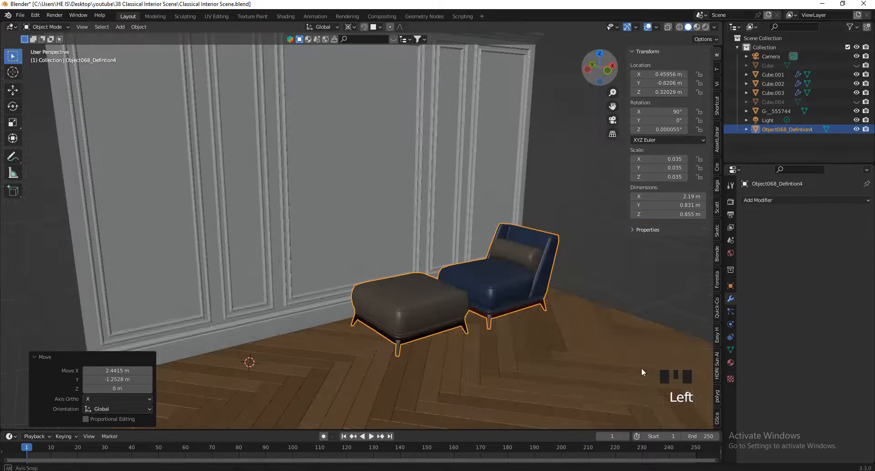
scroll(641, 372, down, 3)
scroll(404, 133, down, 2)
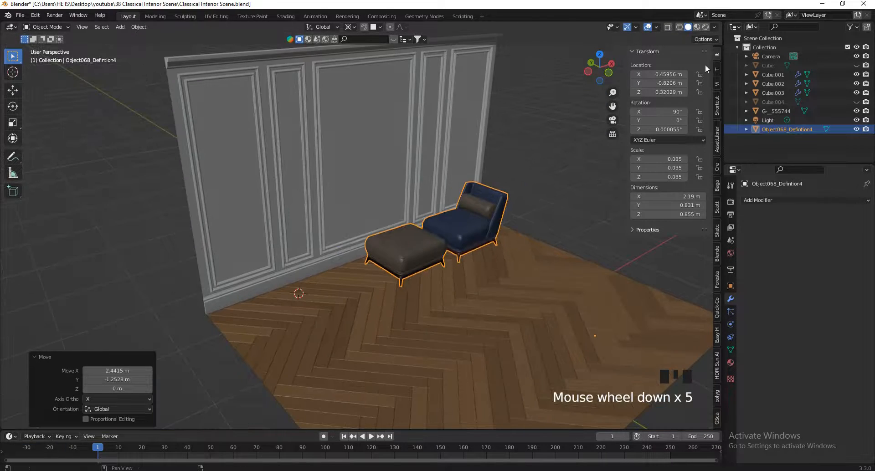
mouse_move(611, 69)
mouse_down()
mouse_move(610, 34)
mouse_move(563, 62)
mouse_move(607, 64)
mouse_up()
scroll(449, 213, up, 3)
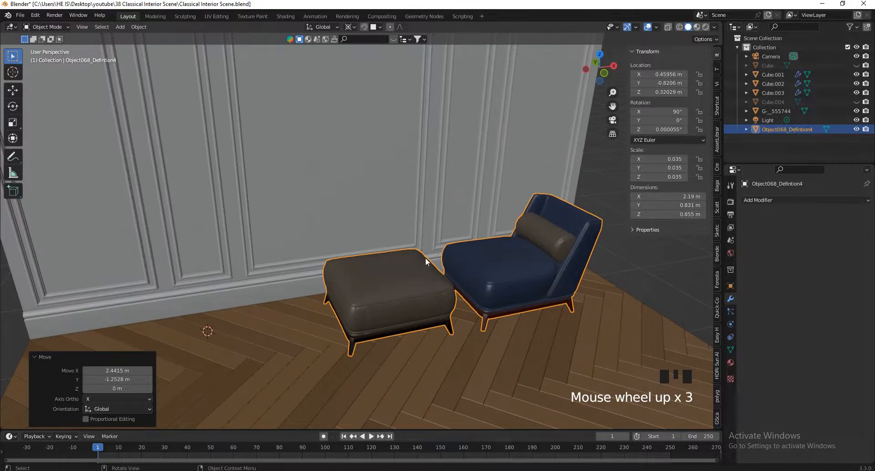
scroll(423, 216, down, 3)
drag(604, 65, 650, 68)
scroll(445, 294, down, 2)
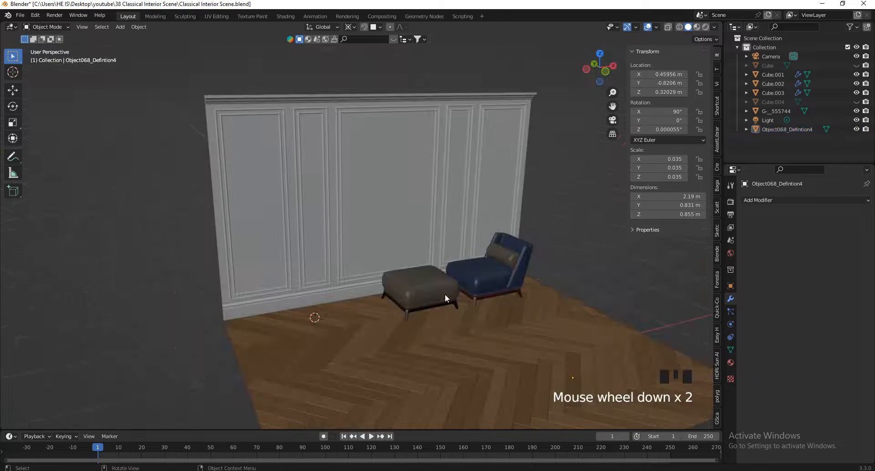
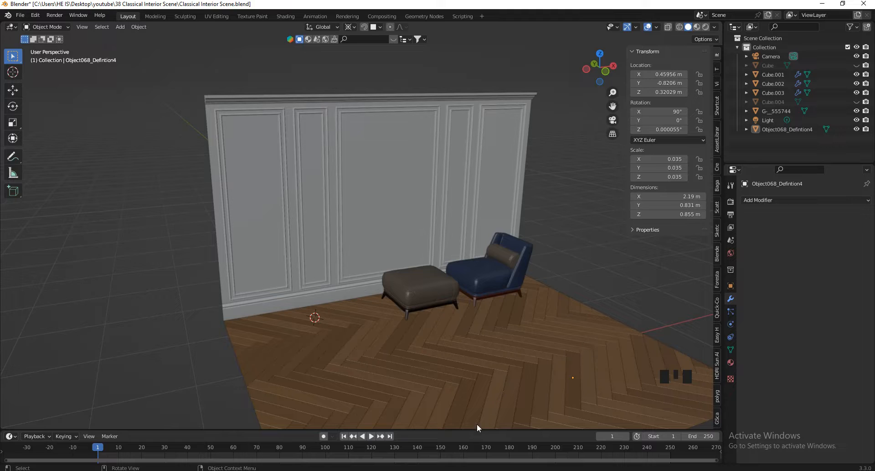
Switch to the fully furnished version of the scene and select the potted palm and the arc lamp to inspect the arrangement.
click(738, 470)
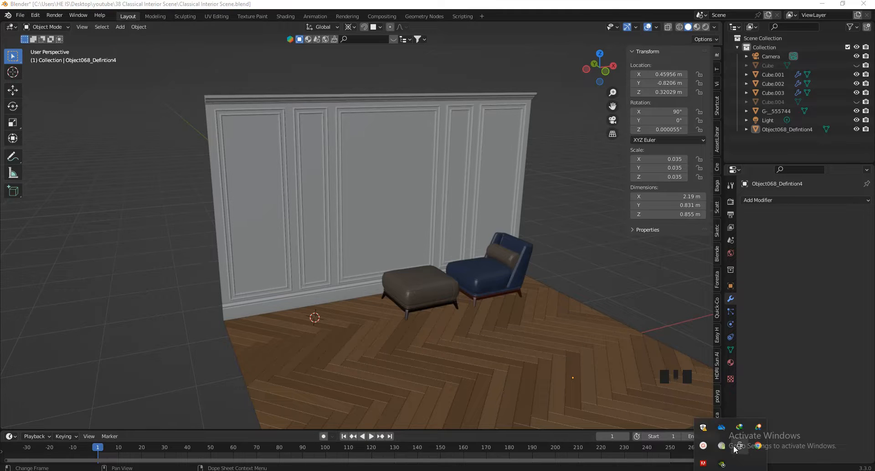
click(708, 447)
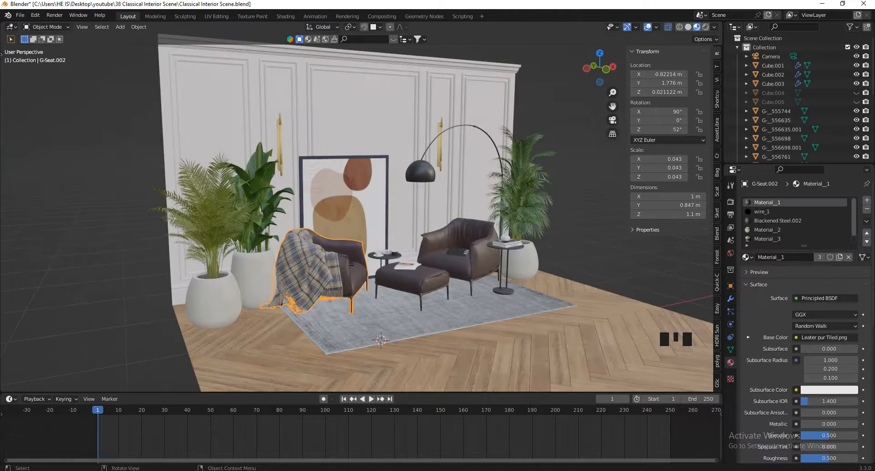
scroll(372, 287, down, 1)
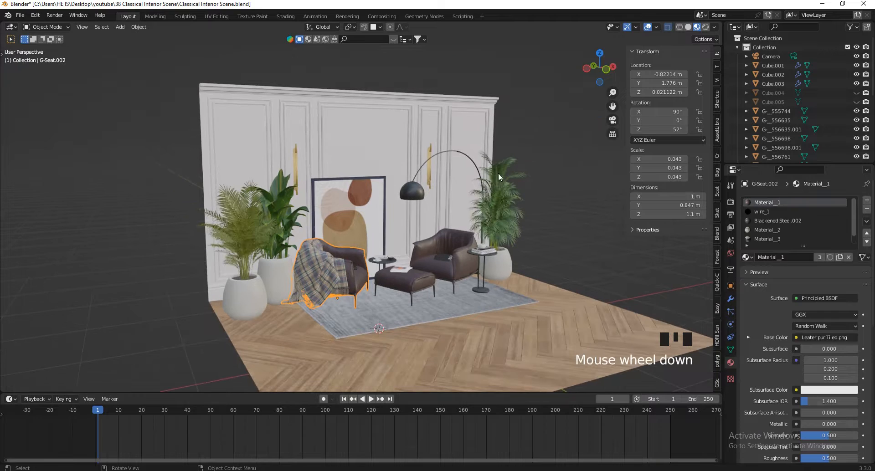
drag(606, 78, 586, 79)
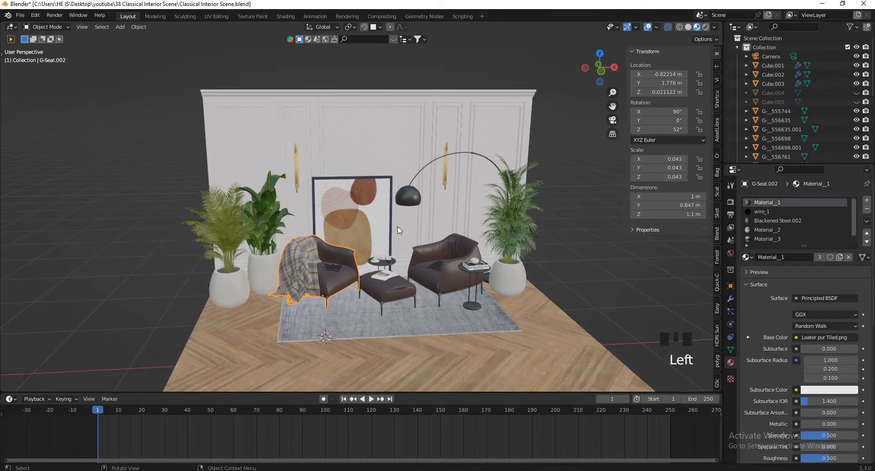
click(520, 223)
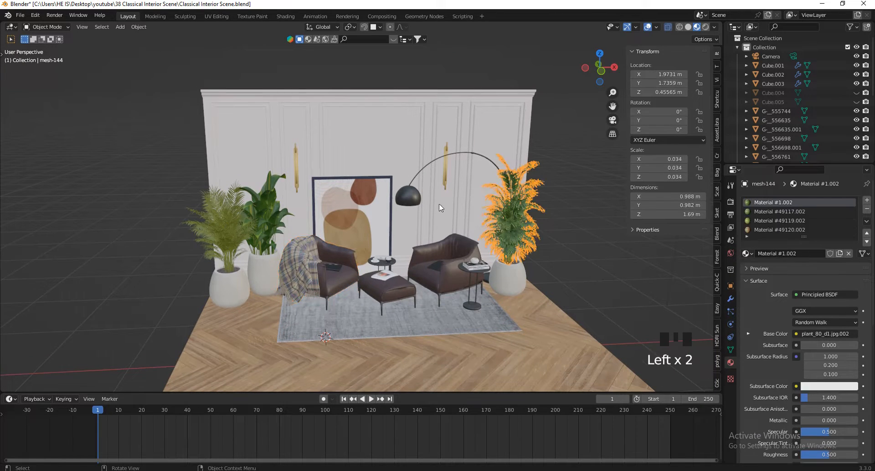
click(404, 197)
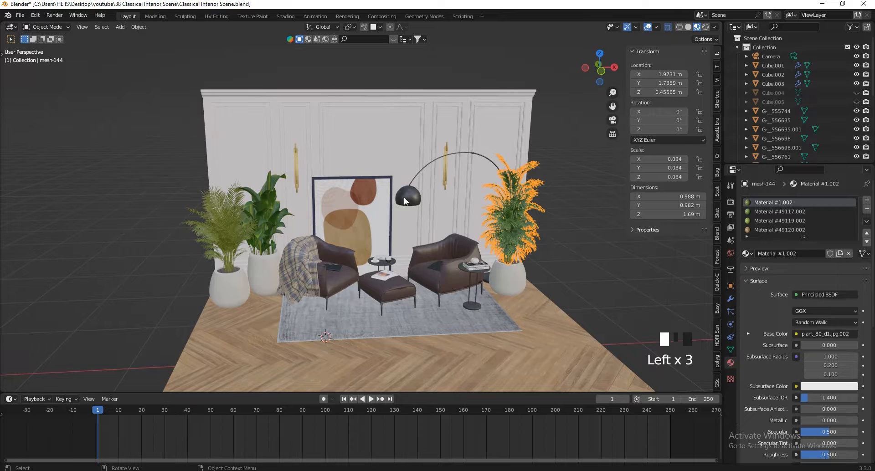
Examine the framed abstract picture and the brass wall sconce, selecting each one in the furnished scene.
click(267, 226)
click(336, 197)
scroll(301, 164, up, 7)
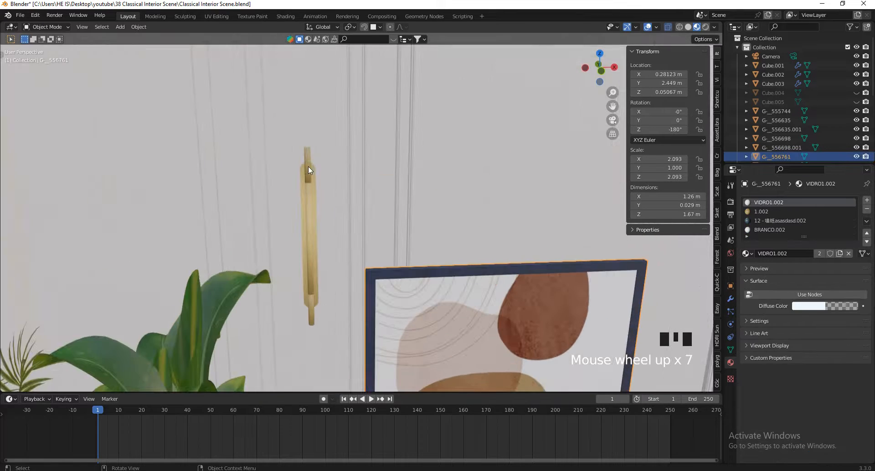
click(311, 168)
scroll(311, 168, down, 3)
drag(608, 70, 623, 56)
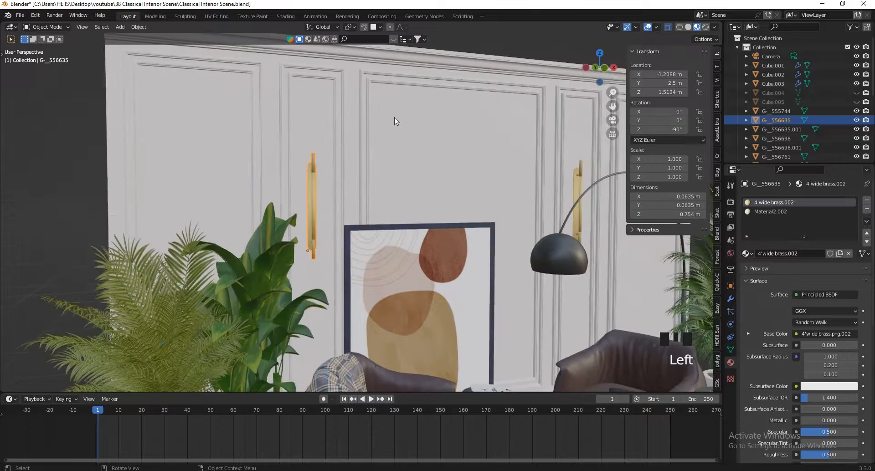
scroll(395, 119, down, 5)
scroll(365, 255, up, 4)
Select the leather armchair draped with the plaid blanket and view the whole seating arrangement around it.
click(368, 301)
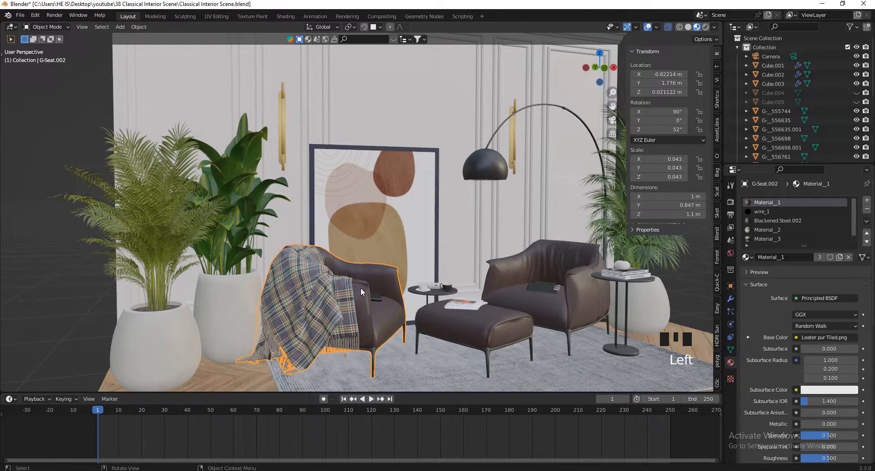
scroll(396, 289, down, 2)
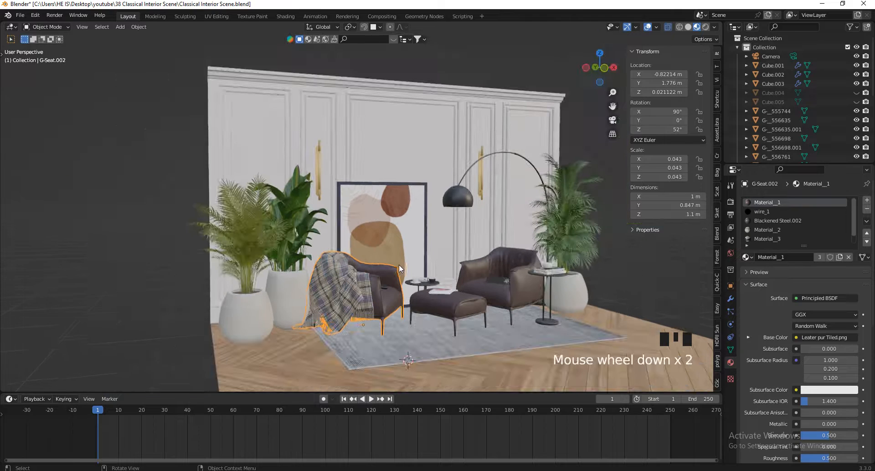
drag(607, 65, 602, 70)
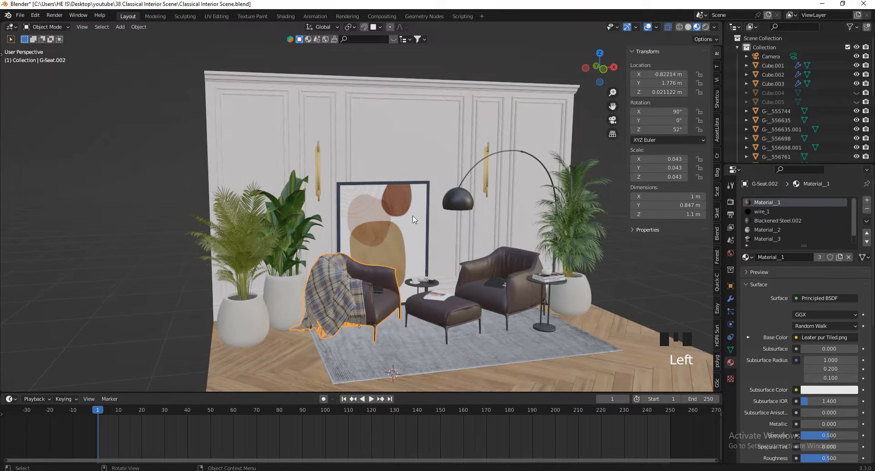
scroll(400, 322, up, 2)
scroll(327, 315, down, 1)
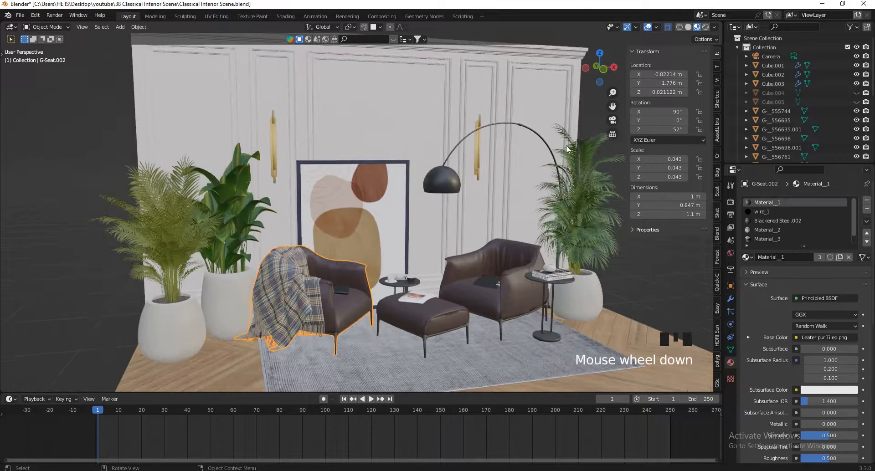
drag(614, 66, 594, 62)
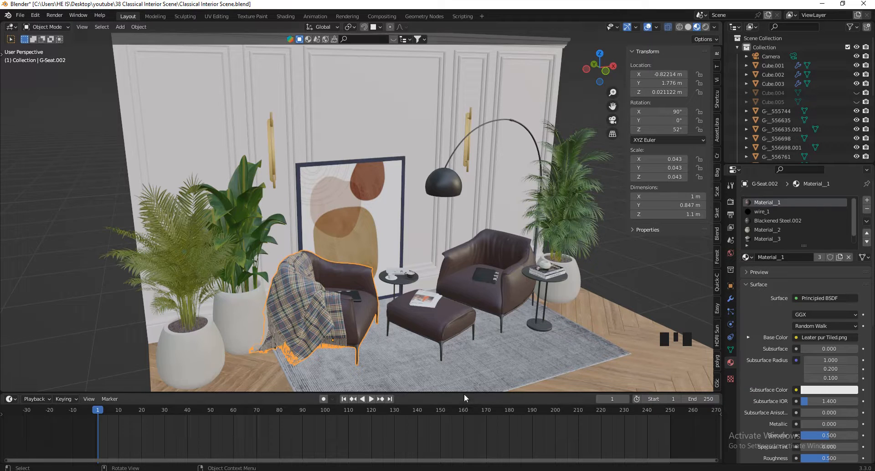
Enlarge the timeline area and examine the leather and plaid blanket of the selected armchair up close.
drag(464, 393, 464, 349)
scroll(442, 144, down, 2)
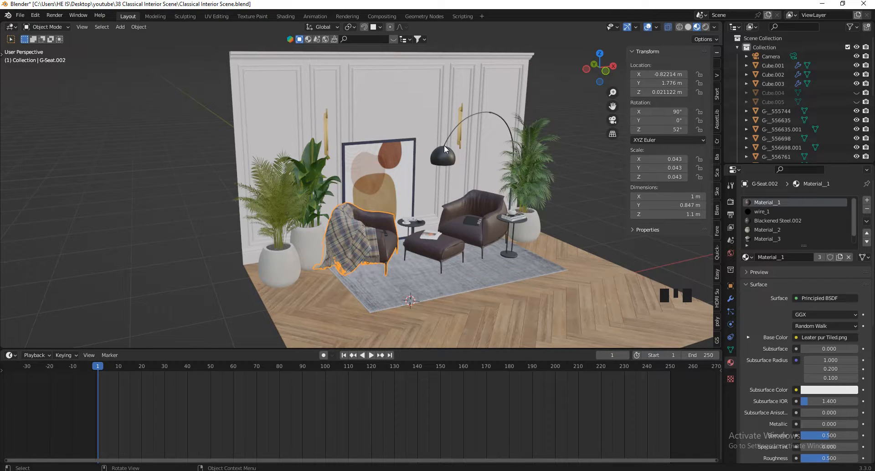
scroll(361, 305, up, 1)
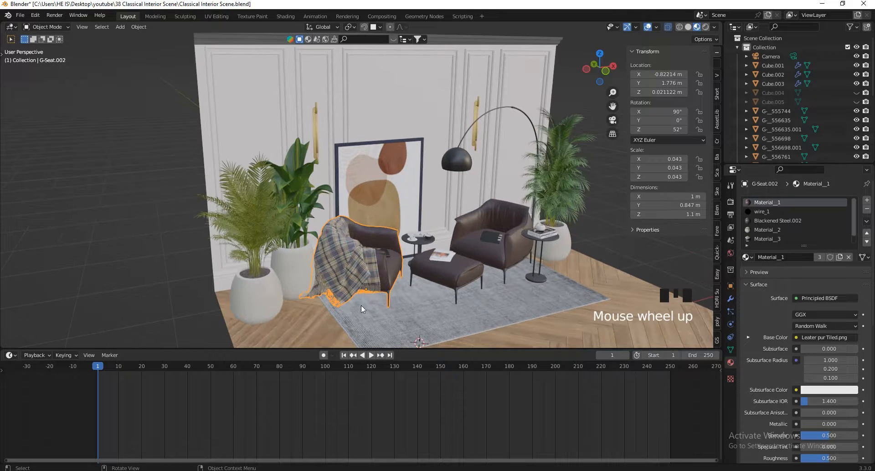
drag(600, 68, 606, 72)
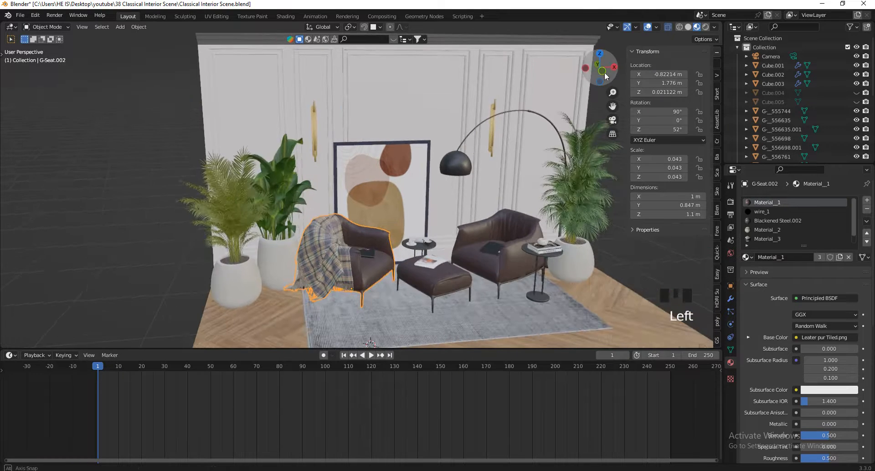
scroll(388, 260, up, 4)
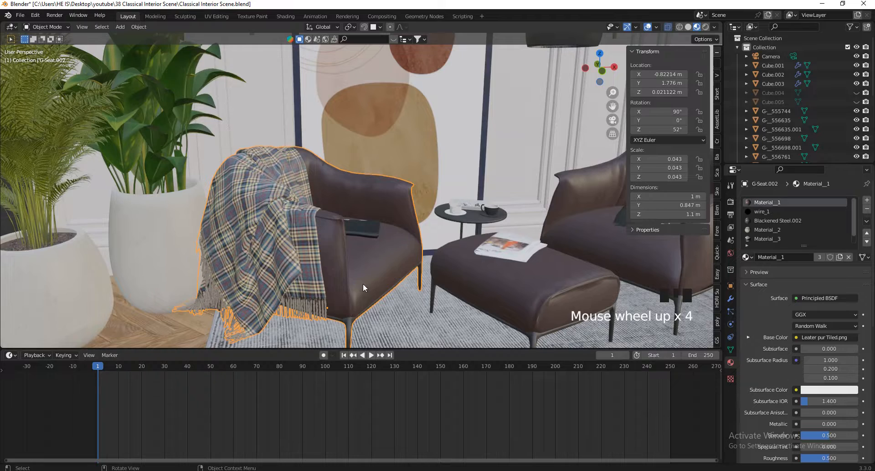
scroll(369, 281, down, 2)
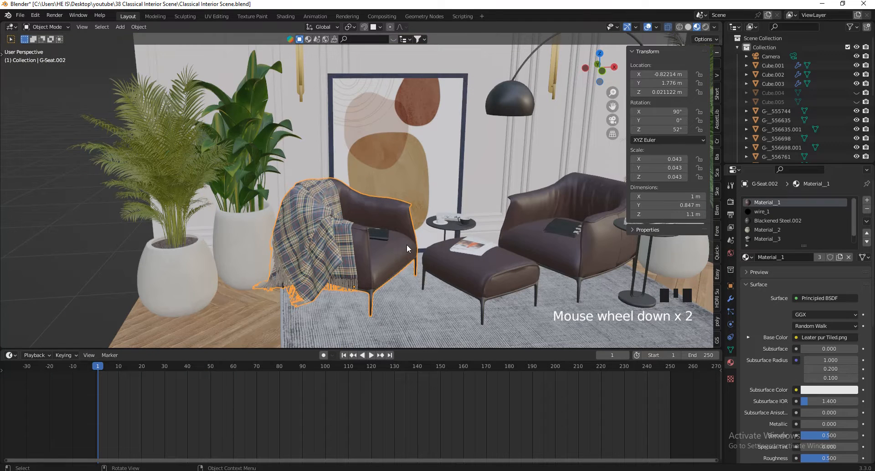
scroll(383, 249, up, 5)
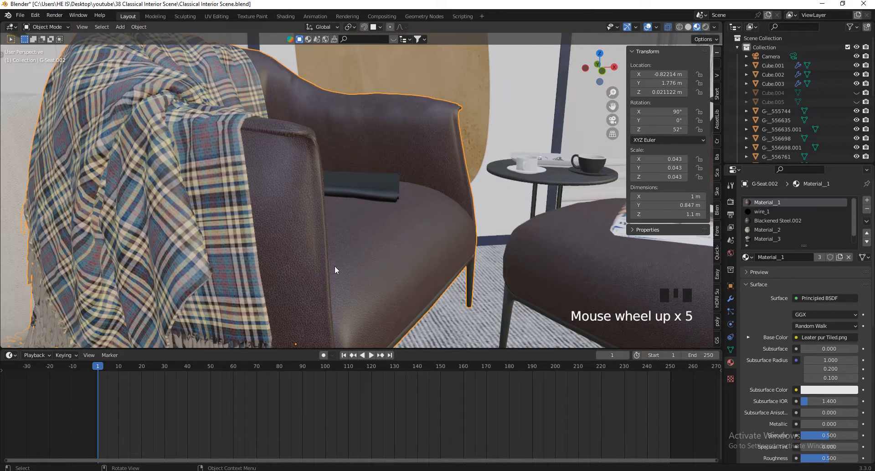
scroll(278, 172, up, 1)
scroll(310, 180, down, 3)
scroll(363, 255, up, 4)
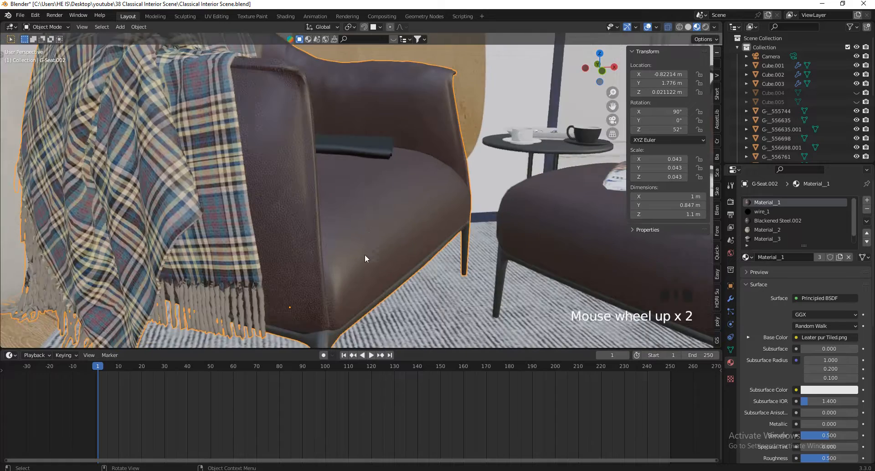
scroll(378, 220, down, 2)
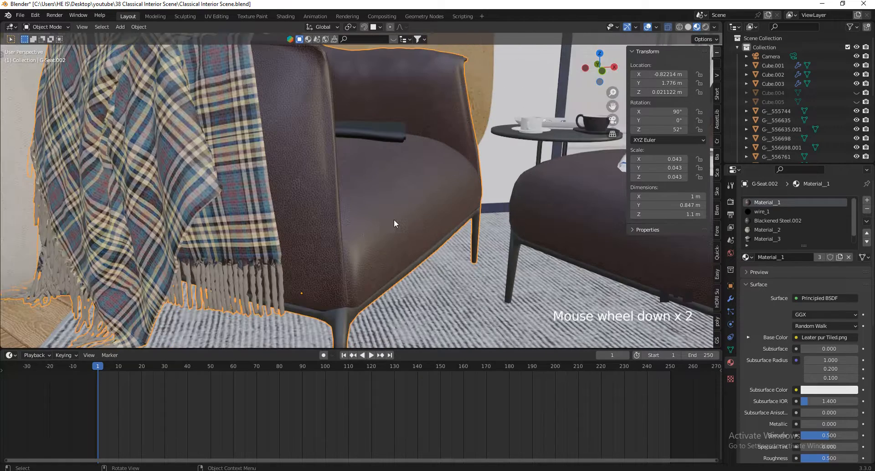
Replace the Timeline with the Shader Editor and enlarge its area to show the armchair's material nodes.
click(9, 355)
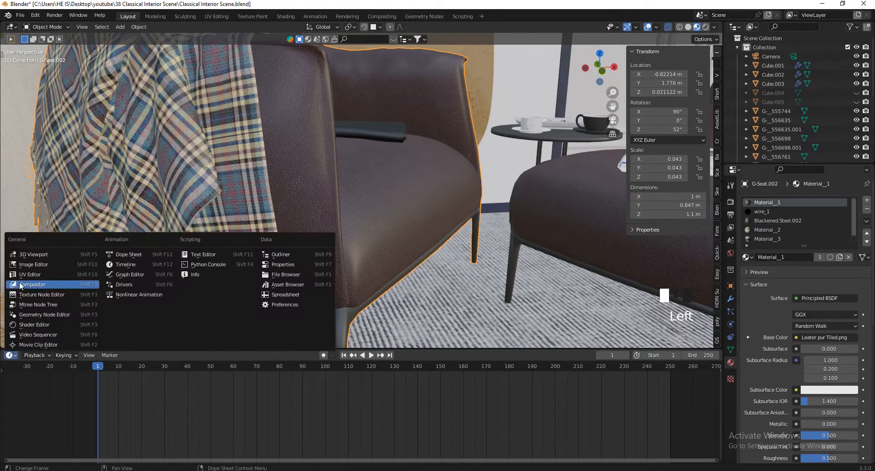
click(23, 326)
scroll(379, 417, down, 3)
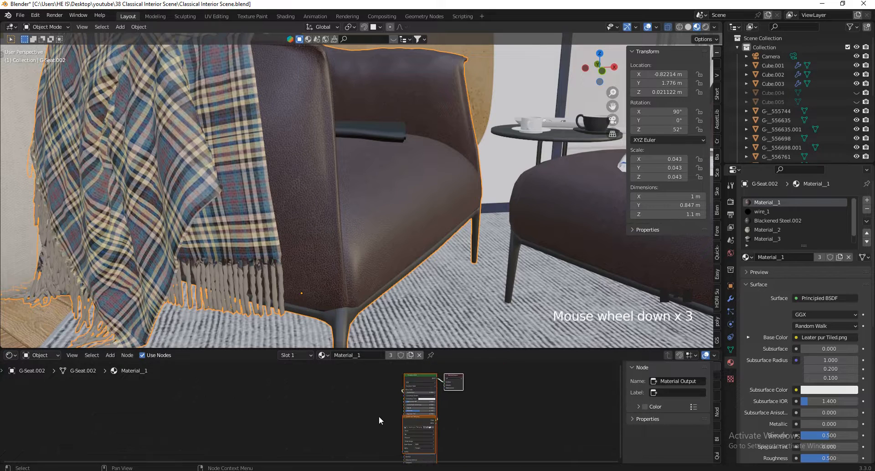
drag(445, 349, 458, 327)
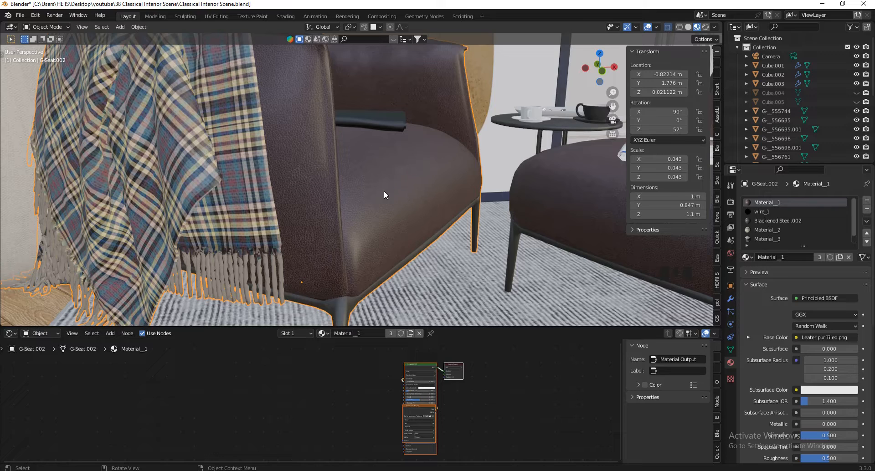
Enter Edit Mode on the armchair, turn off X-ray and select a blanket face to bring up its Material__2 nodes.
key(Tab)
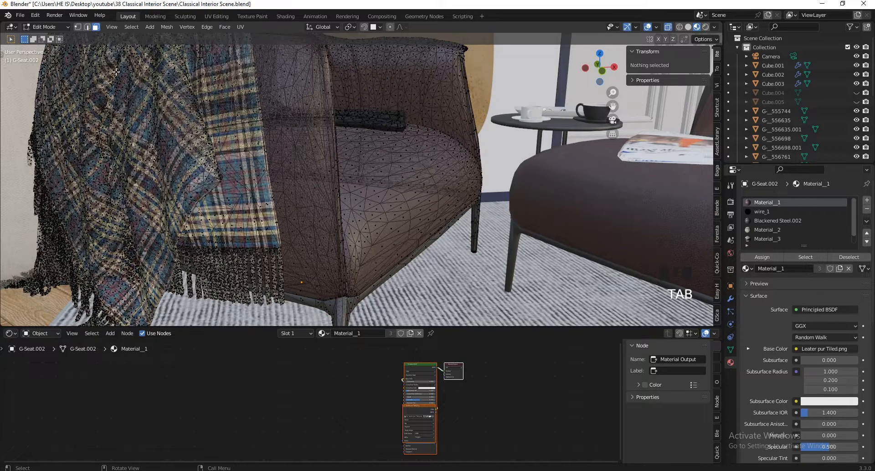
click(668, 27)
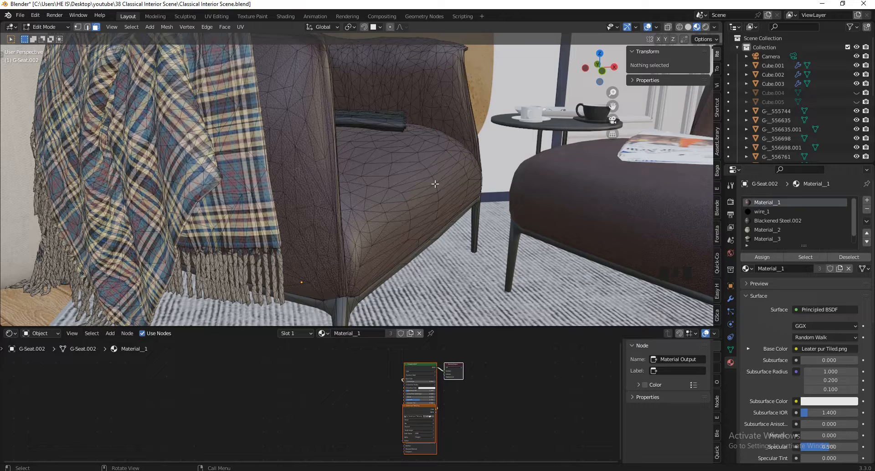
click(189, 135)
scroll(456, 448, up, 1)
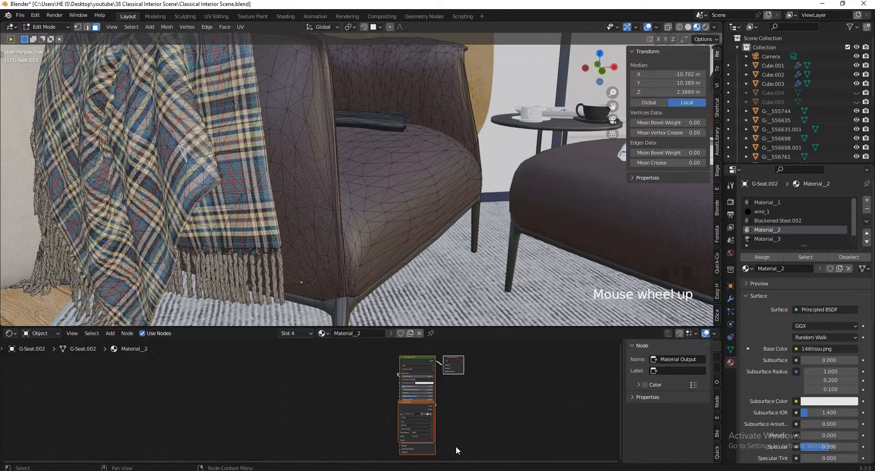
scroll(456, 447, up, 1)
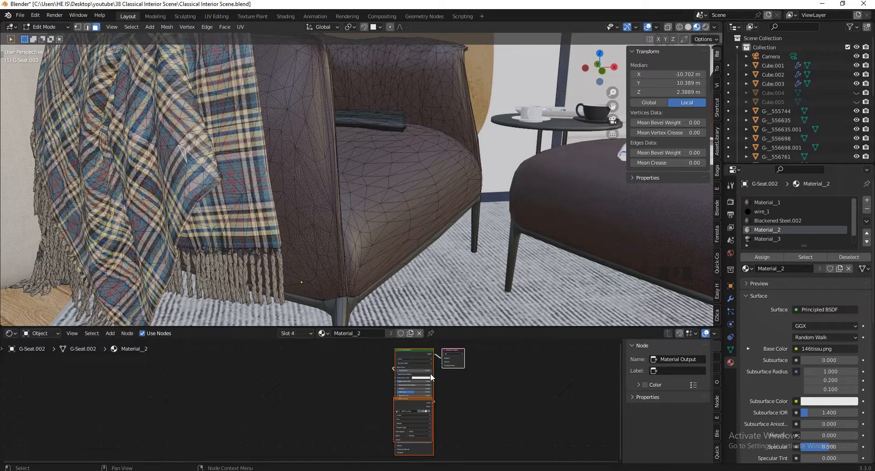
Switch to the leather's Material__1 and move its Image Texture node well clear of the Principled BSDF, giving the node area more room.
click(768, 202)
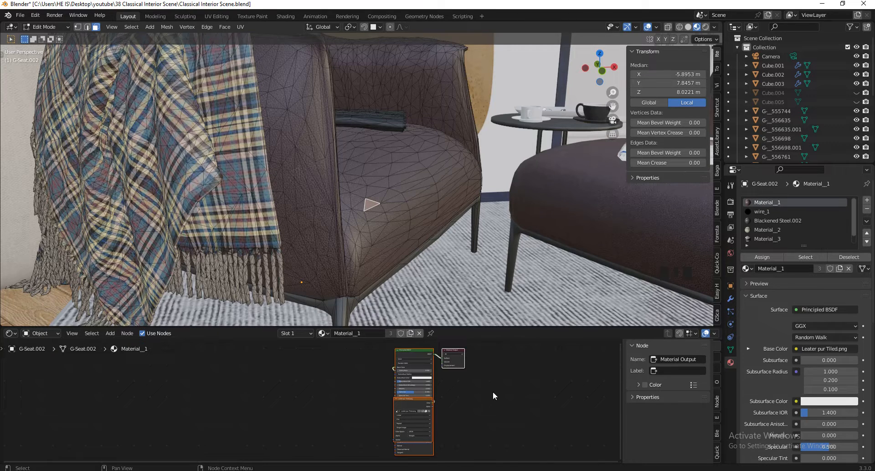
scroll(496, 392, down, 2)
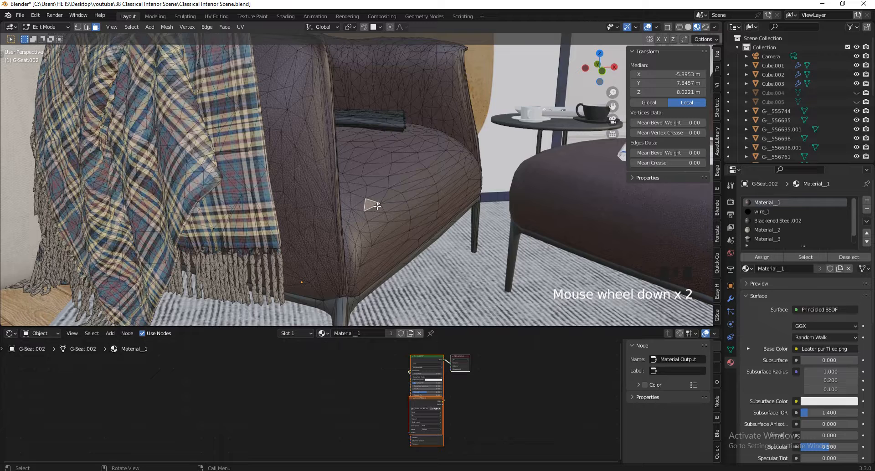
scroll(430, 405, up, 1)
click(431, 398)
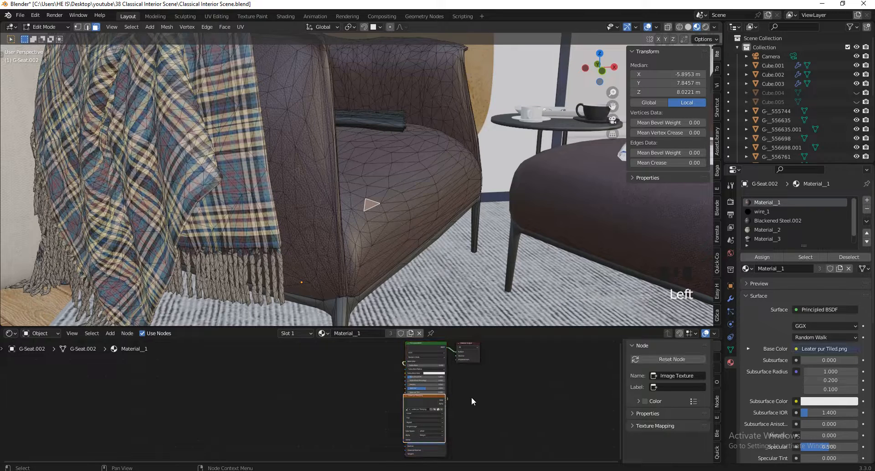
key(g)
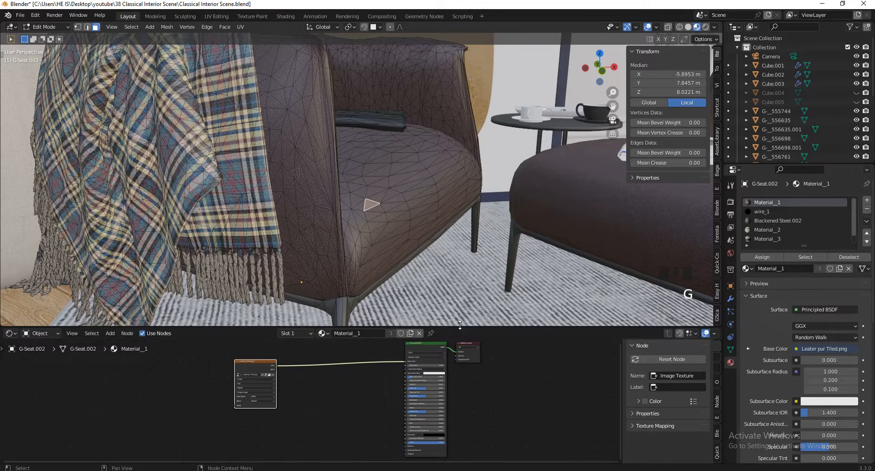
drag(459, 327, 459, 308)
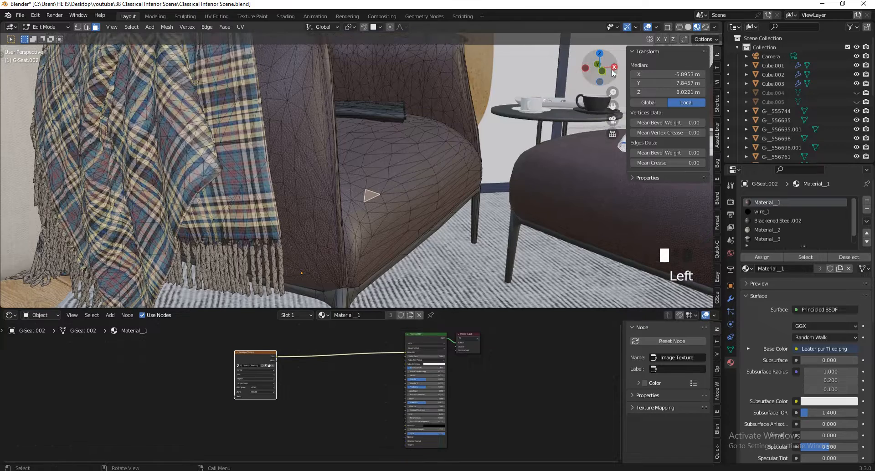
Hide the viewport overlays and examine the leather grain on the armchair's seat up close.
drag(606, 74, 586, 57)
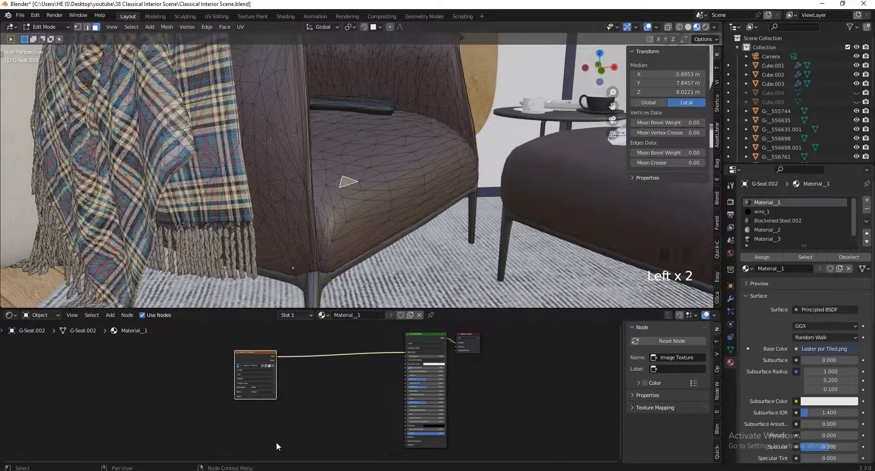
scroll(248, 372, up, 2)
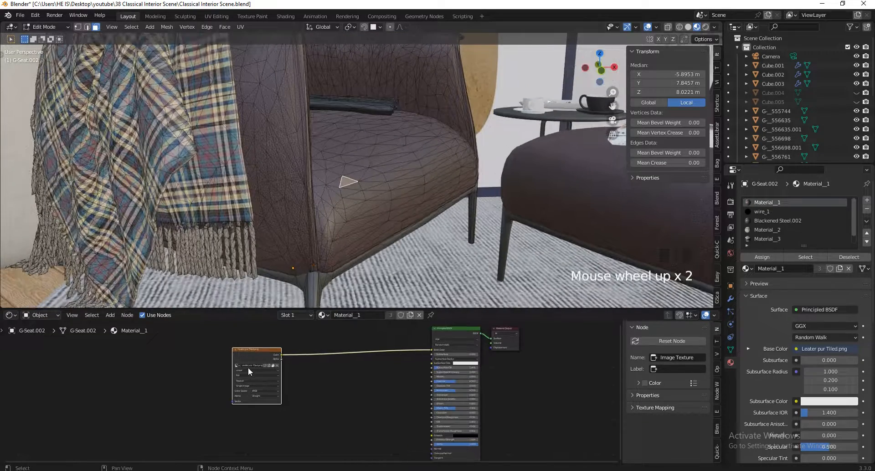
click(648, 27)
drag(607, 70, 592, 73)
scroll(355, 168, up, 2)
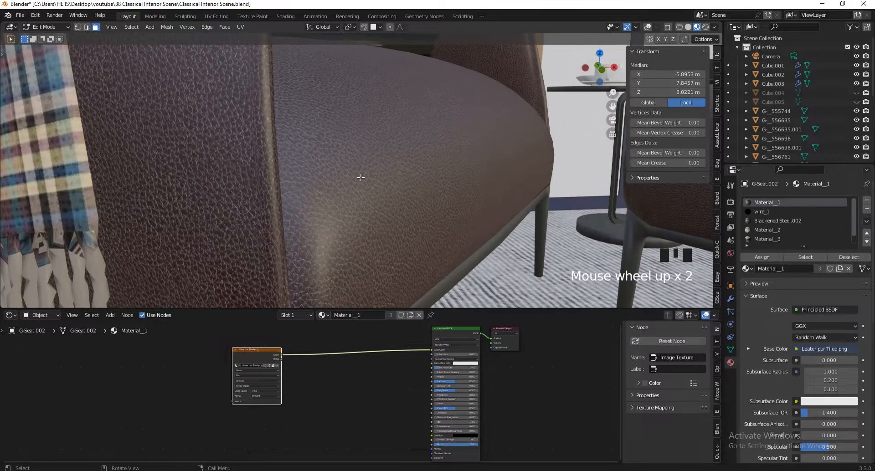
scroll(297, 406, down, 6)
scroll(346, 373, up, 4)
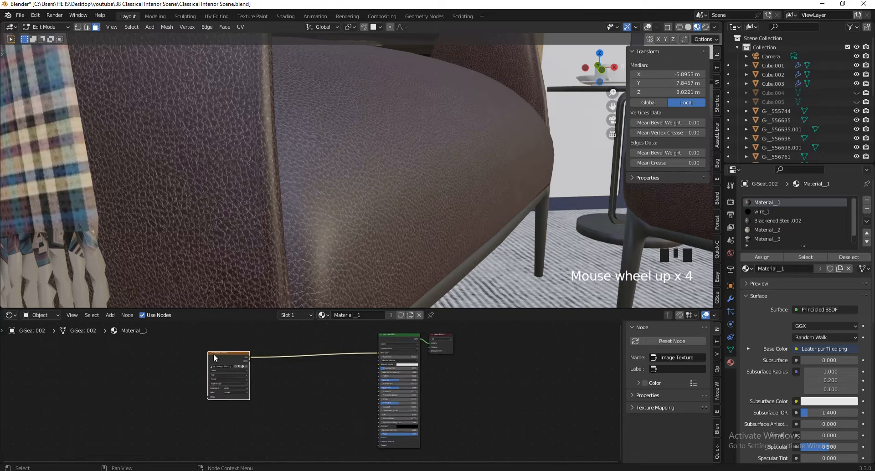
Shift the leather's Image Texture node farther from the Principled BSDF and add a Bump node in the space between them.
drag(213, 353, 179, 355)
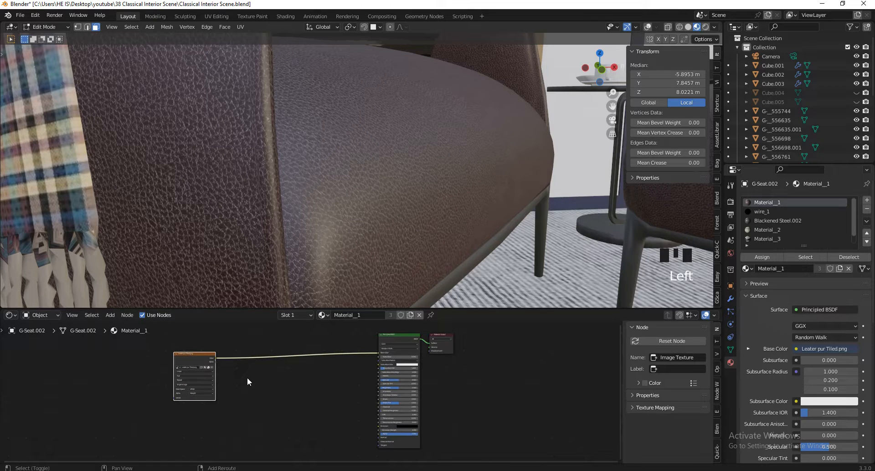
key(shift+a)
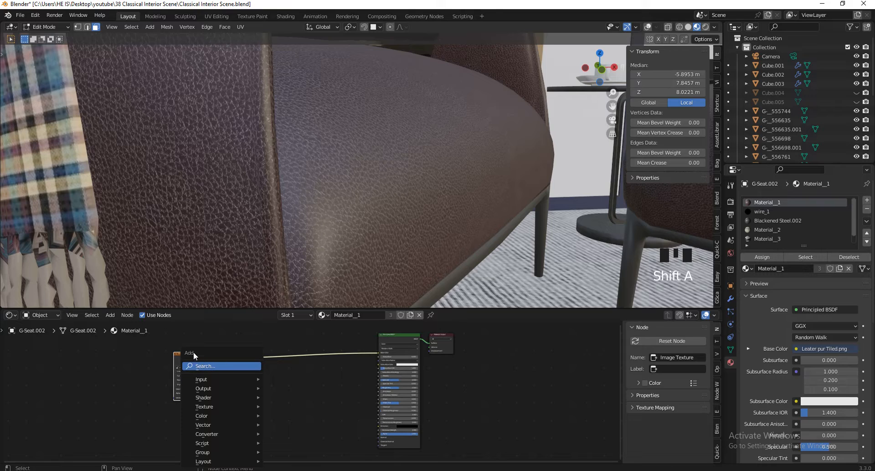
click(223, 366)
text(bump)
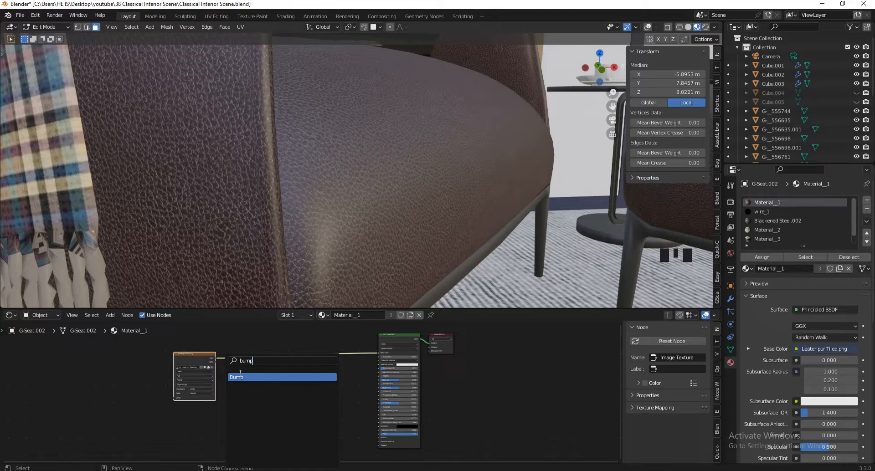
key(Return)
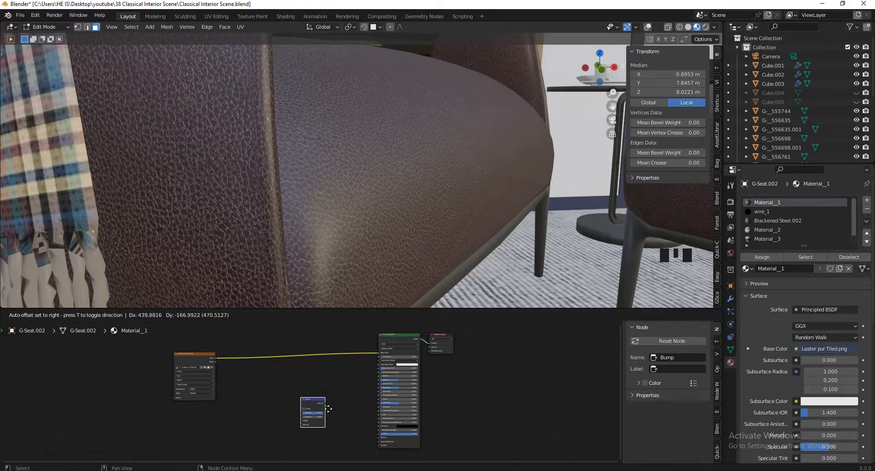
click(356, 414)
Connect the Bump node's Normal output to the Principled BSDF's Normal, and the leather image's Color to the Bump's Height.
scroll(356, 415, up, 7)
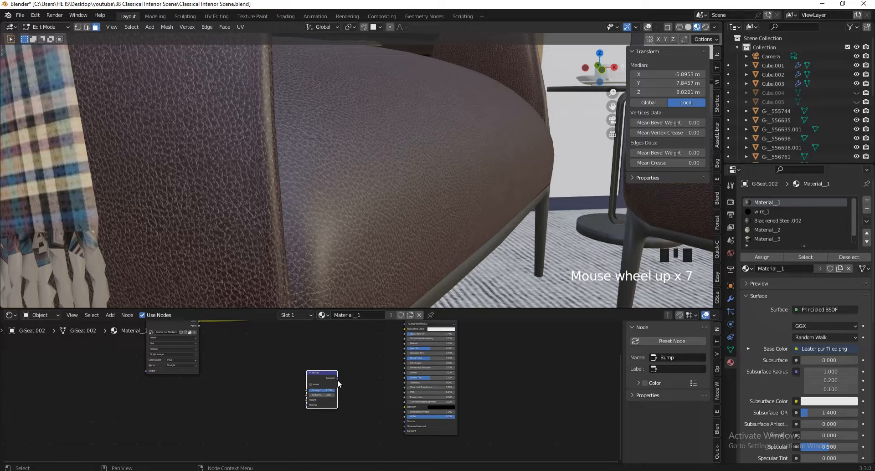
click(341, 382)
drag(337, 378, 397, 423)
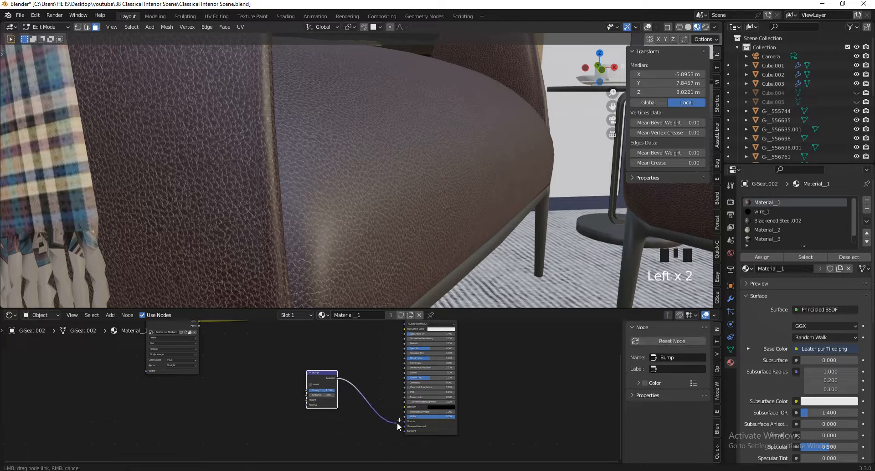
scroll(394, 420, down, 4)
scroll(296, 370, up, 2)
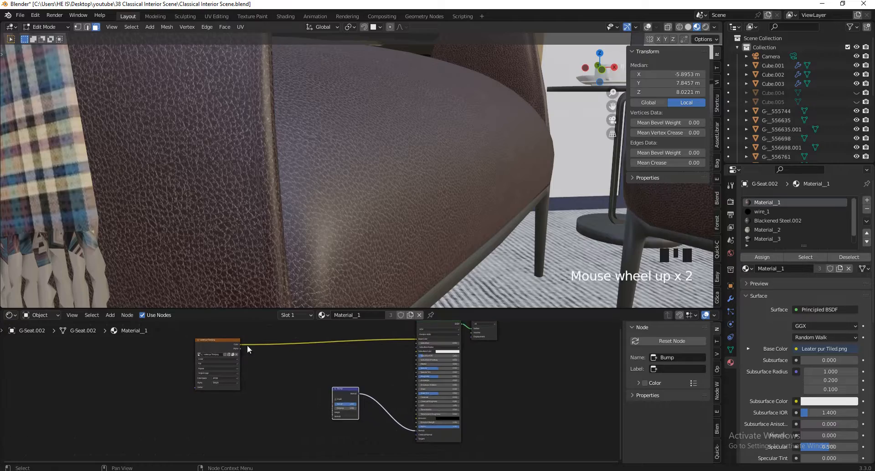
click(253, 360)
drag(237, 344, 334, 412)
scroll(337, 412, down, 7)
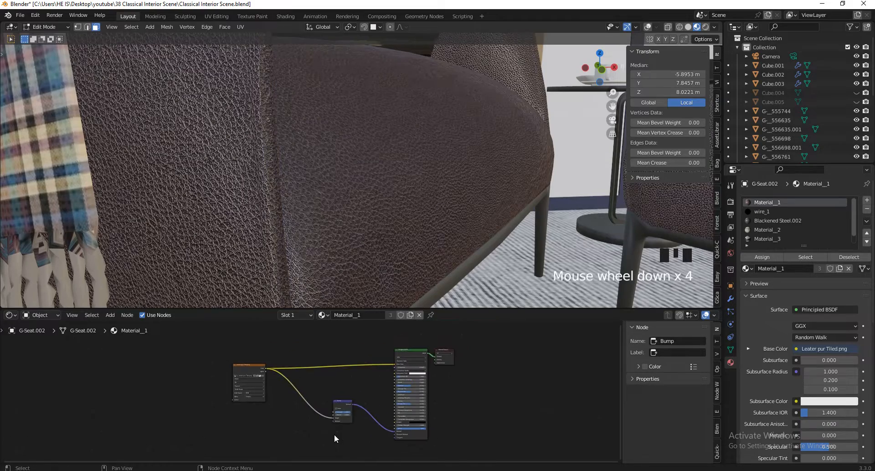
Set the leather Bump node's Distance to 0.005.
scroll(372, 197, down, 2)
scroll(372, 197, up, 7)
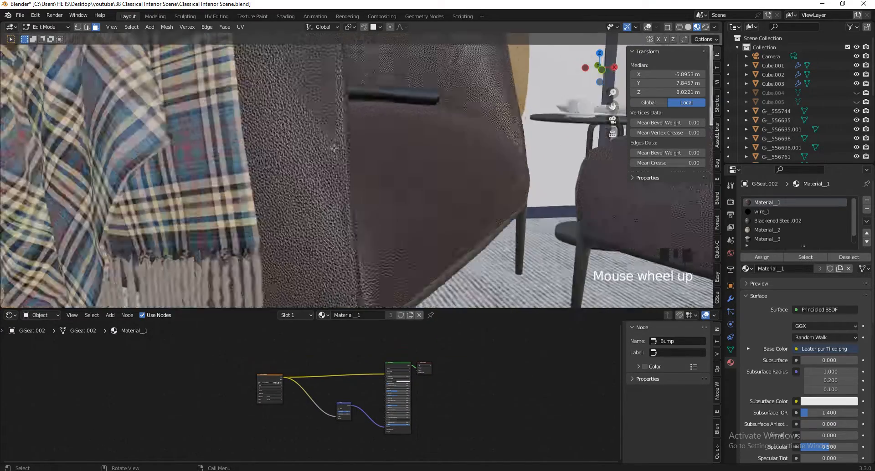
scroll(325, 417, up, 8)
scroll(325, 417, up, 7)
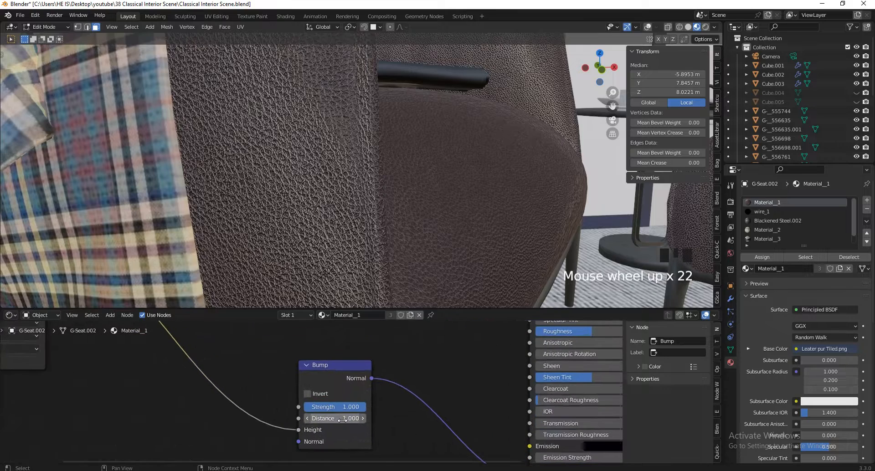
click(342, 419)
text(.005)
key(Return)
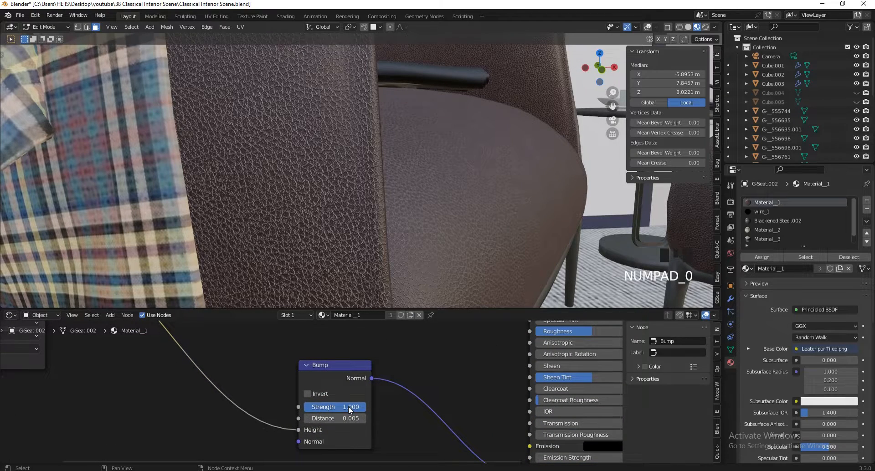
Try a lower Strength on the Bump node and return it to 1.000.
drag(349, 409, 286, 407)
drag(783, 395, 362, 412)
scroll(363, 412, down, 13)
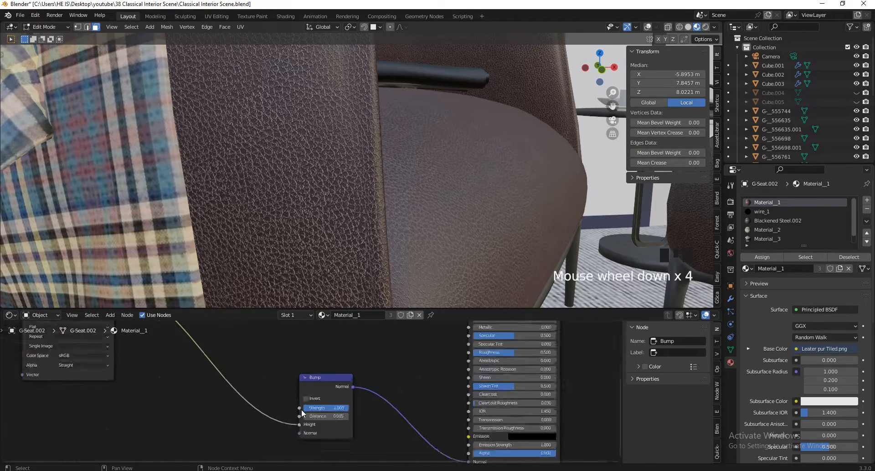
Connect the leather image's Color output to the Principled BSDF's Roughness input.
scroll(380, 431, up, 6)
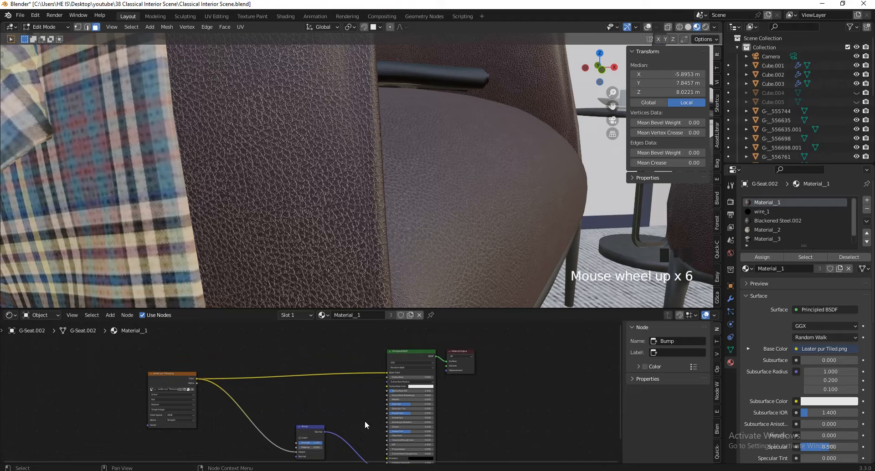
key(shift)
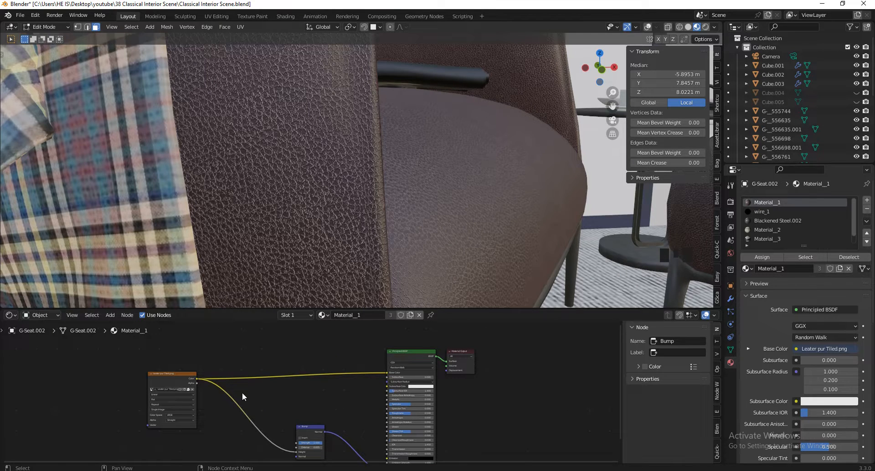
drag(197, 379, 387, 413)
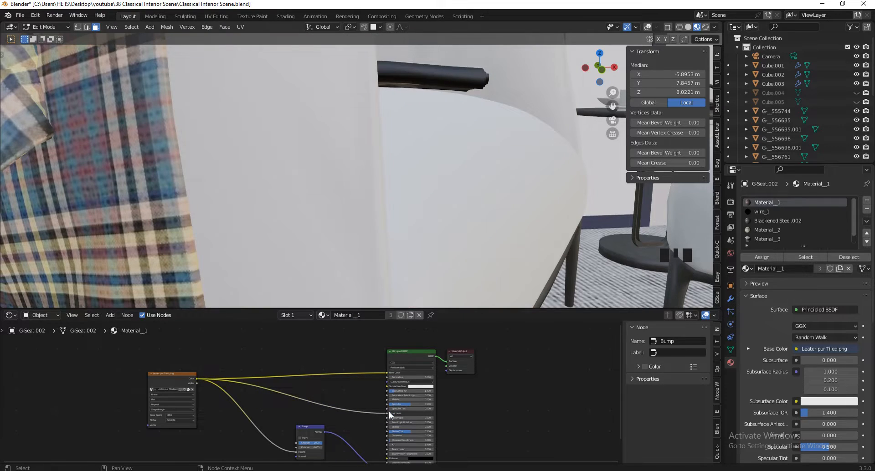
Examine the sheen and grain of the armchair's leather from a distance and up close.
scroll(364, 408, down, 5)
scroll(384, 209, down, 2)
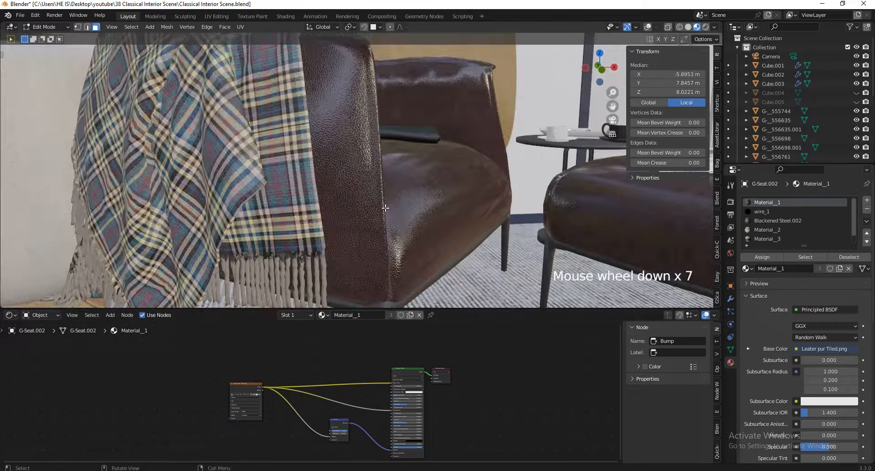
scroll(353, 87, up, 2)
scroll(418, 152, down, 2)
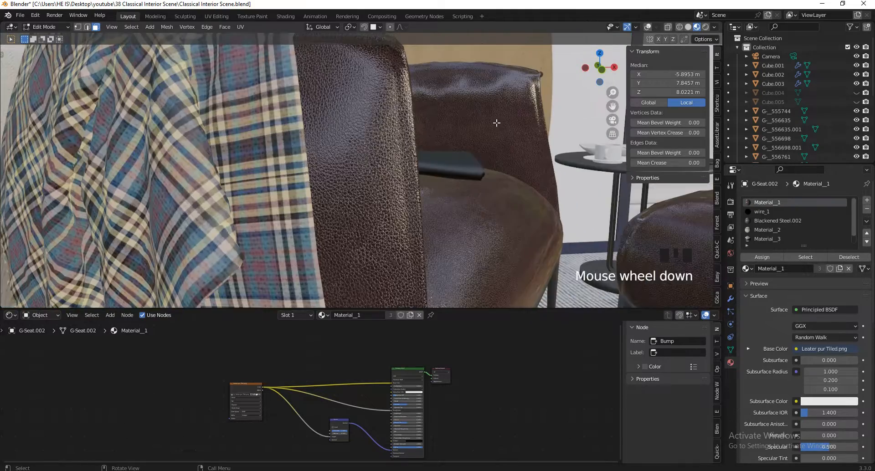
scroll(465, 72, up, 5)
scroll(466, 71, down, 5)
scroll(434, 229, up, 3)
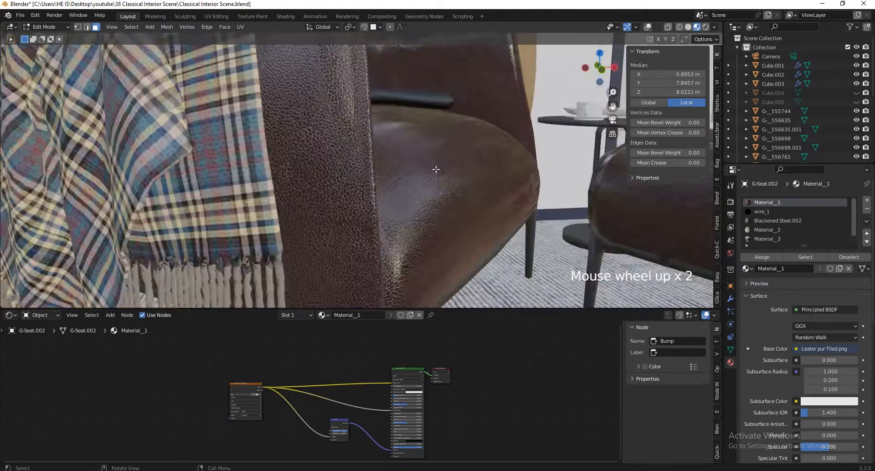
scroll(370, 401, up, 7)
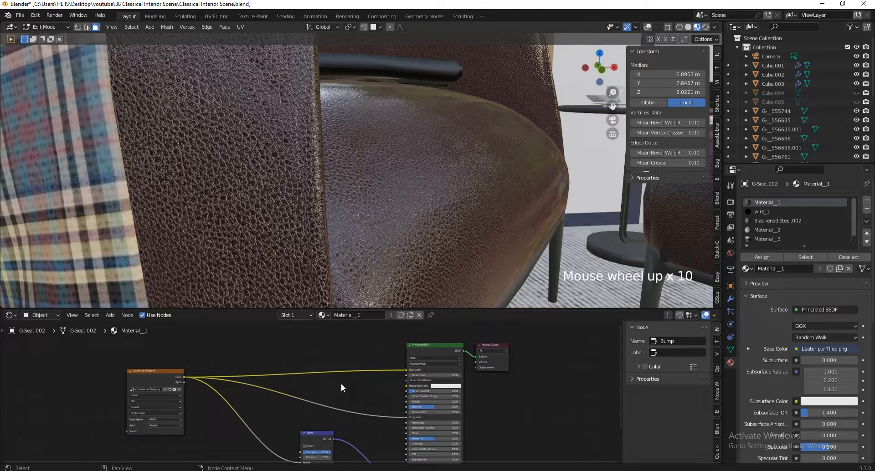
key(shift+a)
text(rg)
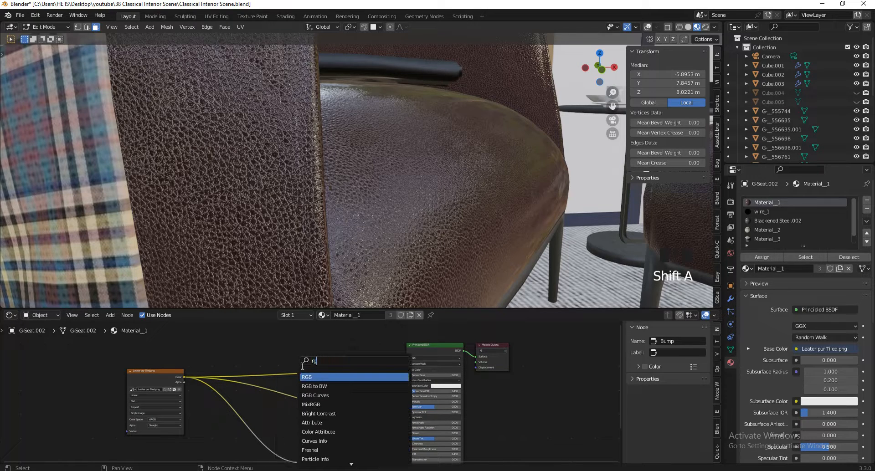
key(Escape)
Insert a ColorRamp node into the link between the leather image's Color and the Principled BSDF's Roughness.
key(shift+a)
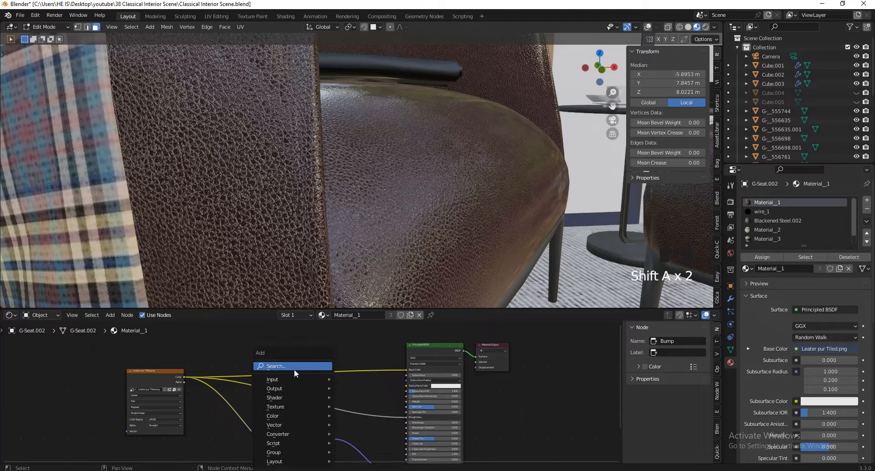
text(cvolo)
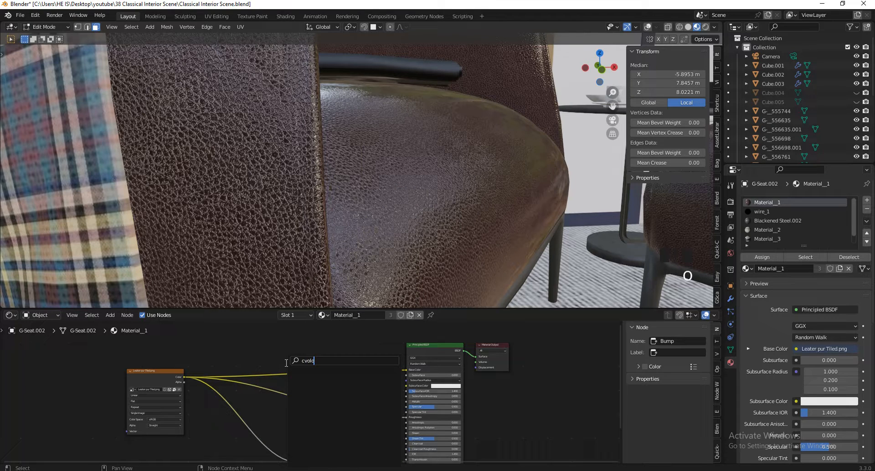
key(ctrl+a)
text(Colo)
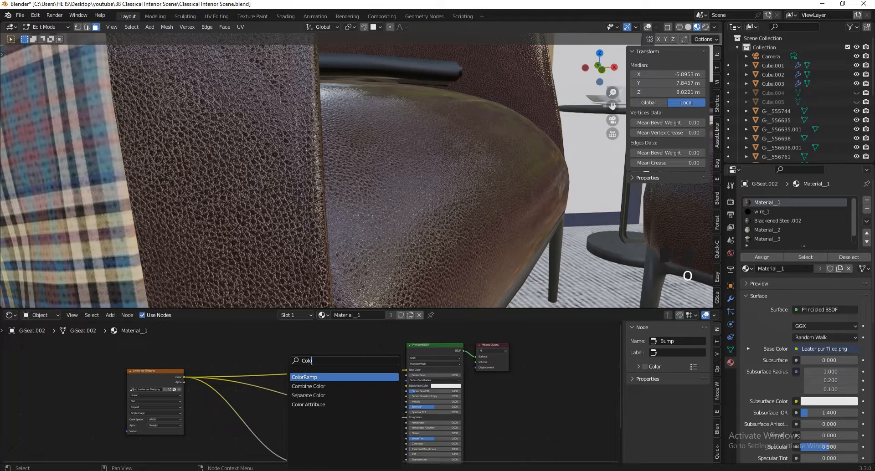
click(305, 376)
click(307, 394)
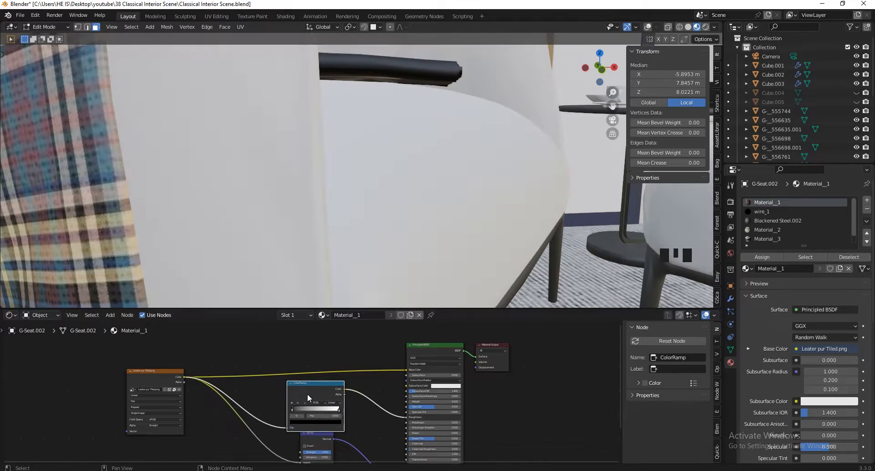
Inspect the ColorRamp's black and white stops by selecting each in turn.
scroll(321, 406, up, 4)
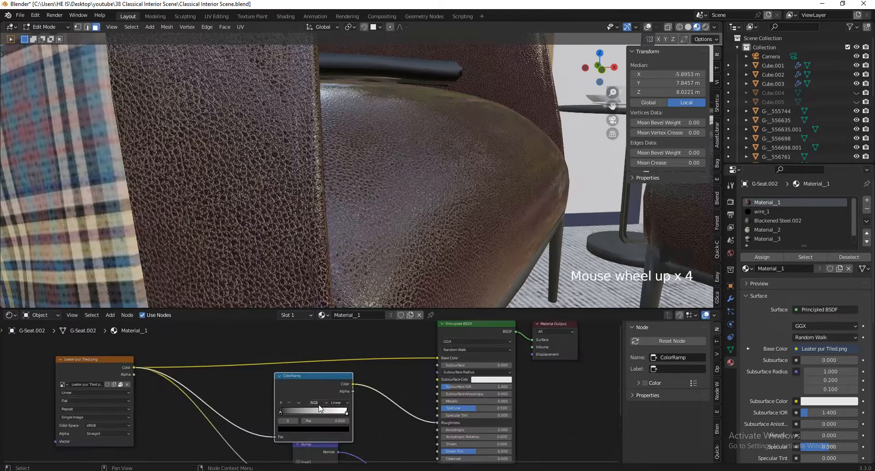
scroll(320, 407, up, 4)
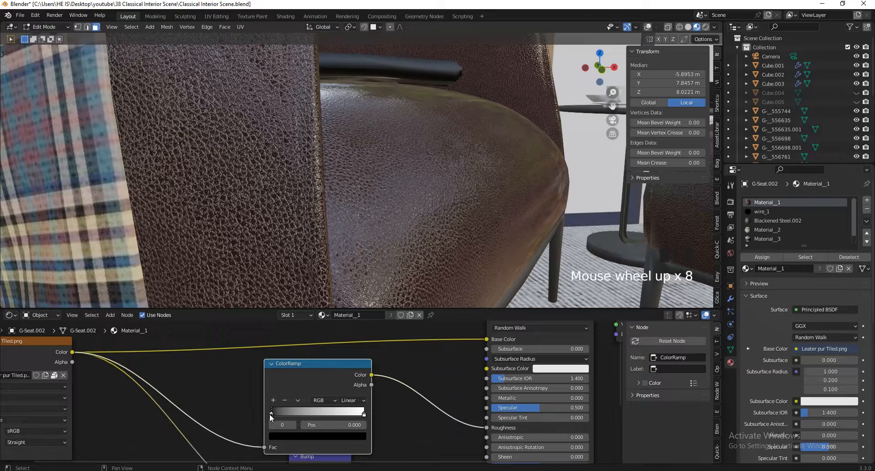
mouse_move(272, 414)
mouse_down()
mouse_move(362, 412)
mouse_move(271, 413)
mouse_up()
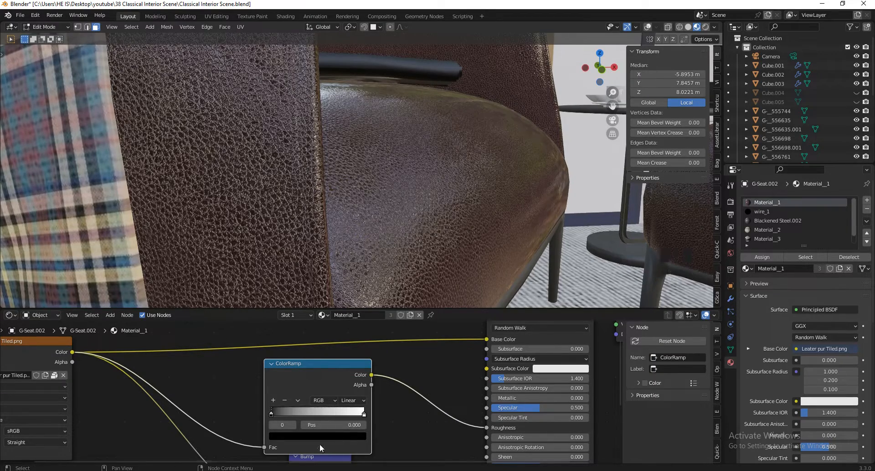
mouse_move(364, 414)
mouse_down()
mouse_move(285, 411)
mouse_move(266, 420)
mouse_move(293, 421)
mouse_move(263, 424)
mouse_move(370, 424)
mouse_up()
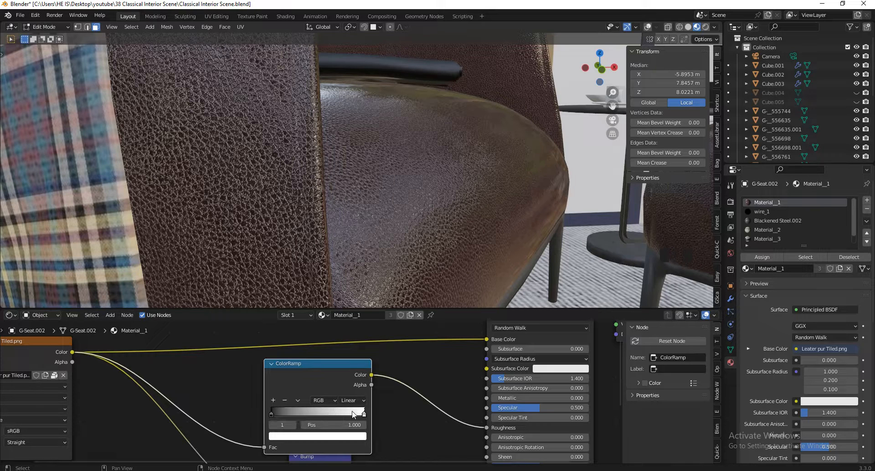
Nudge the ColorRamp node and preview its output directly on the armchair's surface.
scroll(350, 358, down, 3)
scroll(343, 368, up, 2)
mouse_move(343, 368)
mouse_down()
mouse_move(359, 368)
mouse_move(350, 365)
mouse_up()
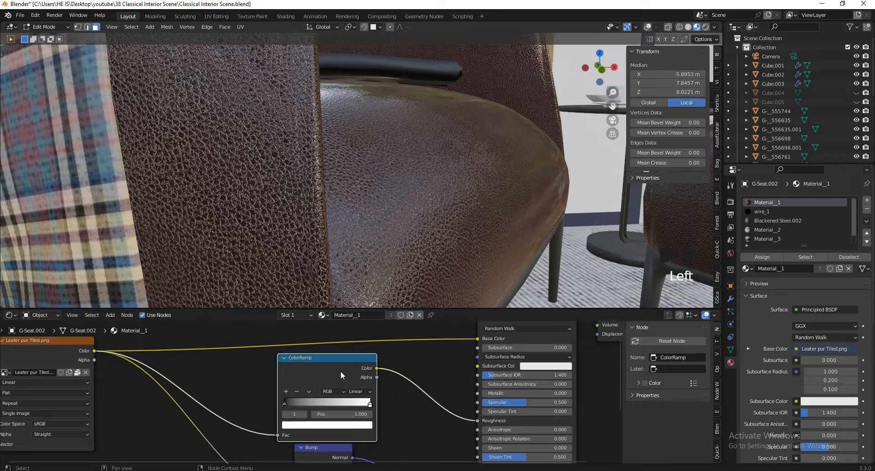
ctrl+shift+click(330, 374)
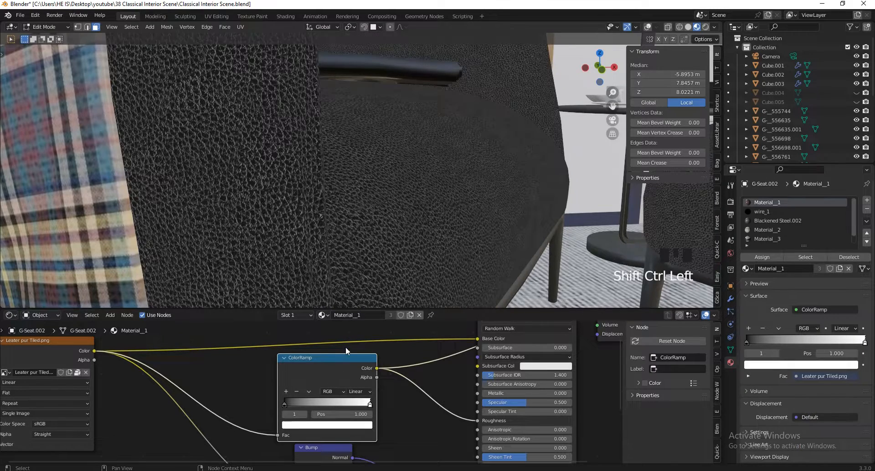
scroll(360, 183, down, 1)
scroll(324, 186, up, 1)
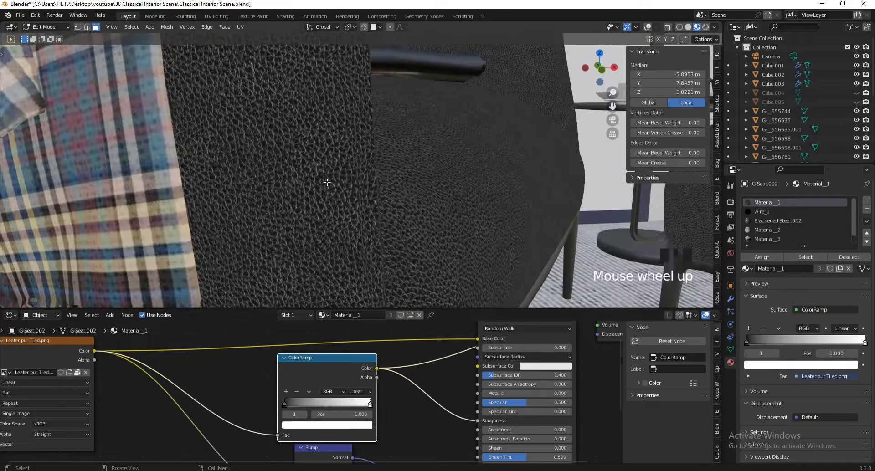
Move the ColorRamp's white stop close to the black one, at position 0.055.
scroll(360, 400, up, 3)
scroll(360, 400, up, 8)
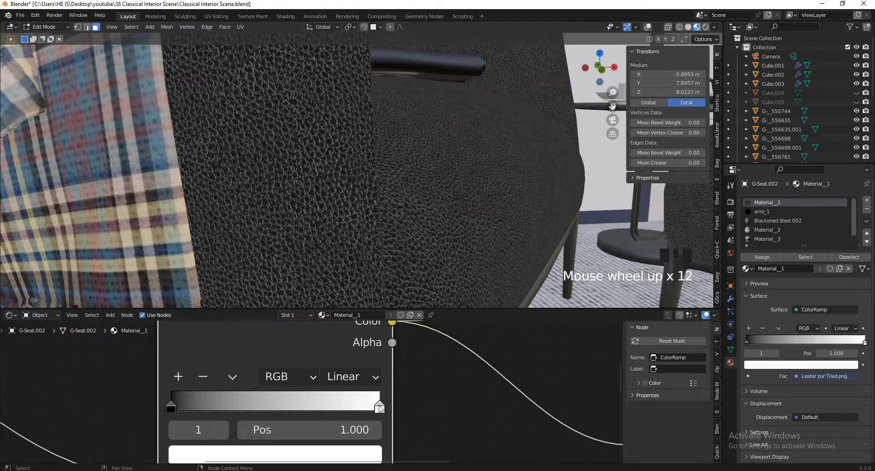
drag(377, 406, 177, 404)
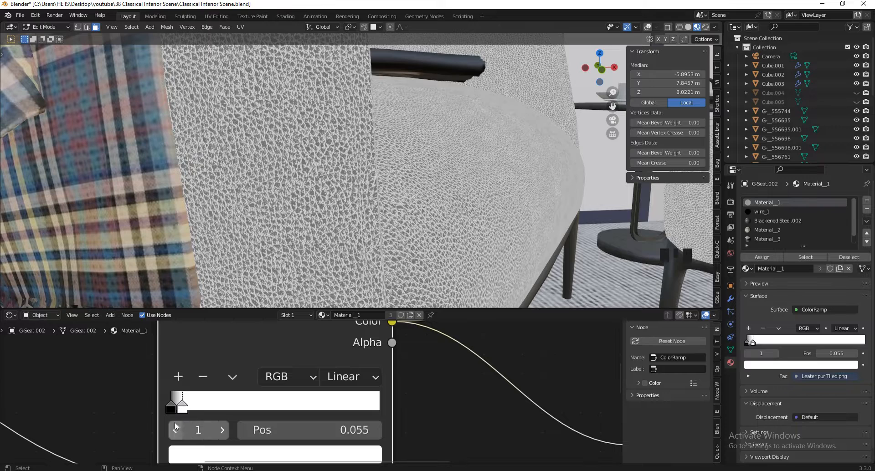
Lighten the ColorRamp's black stop at position 0 to a light grey with a value of 0.502.
click(172, 408)
scroll(298, 395, down, 2)
drag(297, 443, 302, 442)
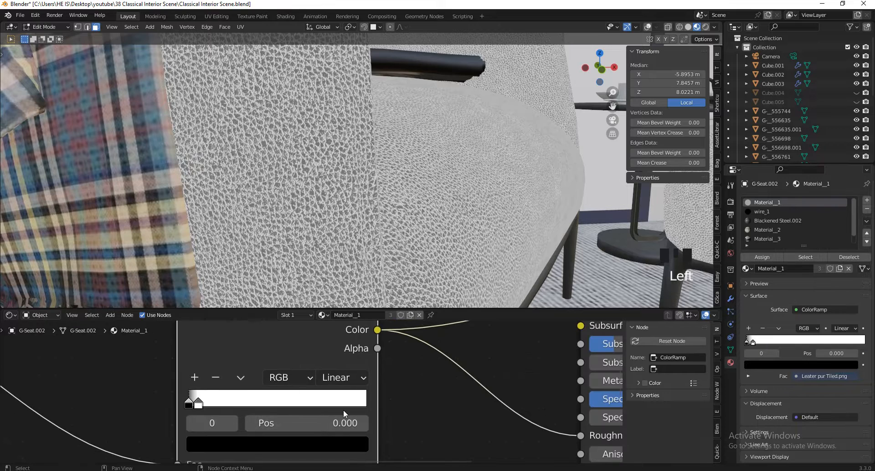
click(343, 451)
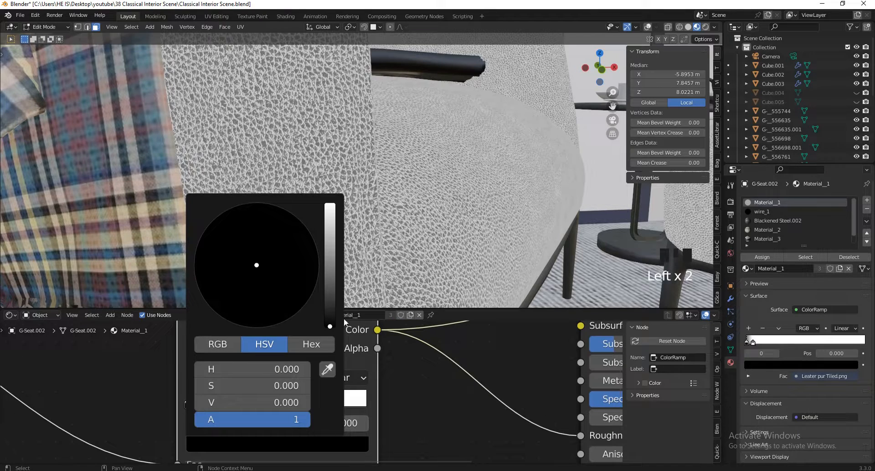
click(329, 288)
drag(329, 288, 336, 235)
scroll(253, 402, down, 14)
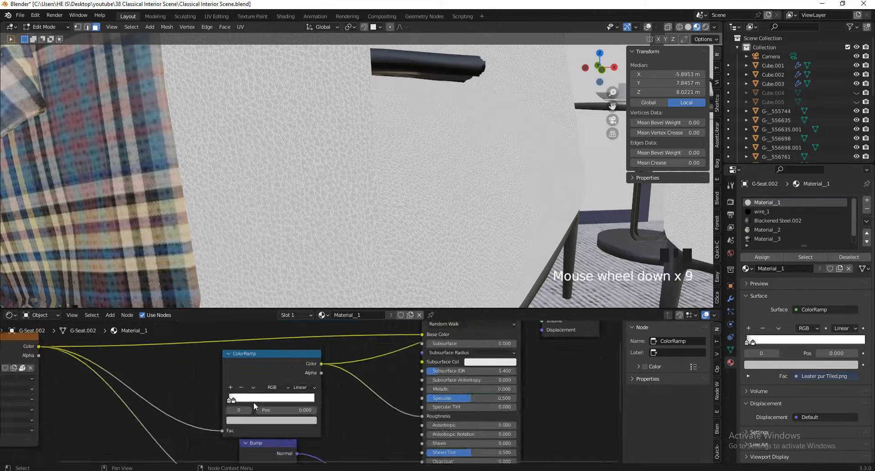
Switch the preview back to the Principled BSDF and check the armchair leather up close.
scroll(418, 330, up, 2)
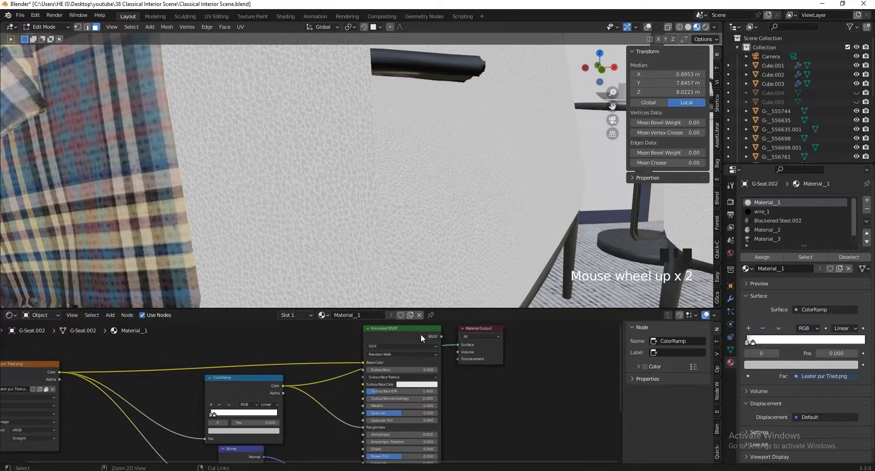
ctrl+shift+click(411, 335)
scroll(411, 211, down, 1)
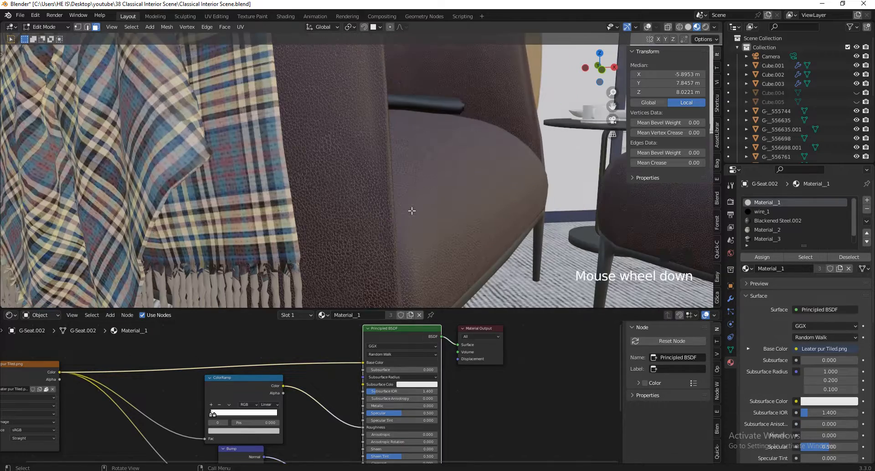
scroll(426, 250, up, 2)
scroll(401, 168, down, 3)
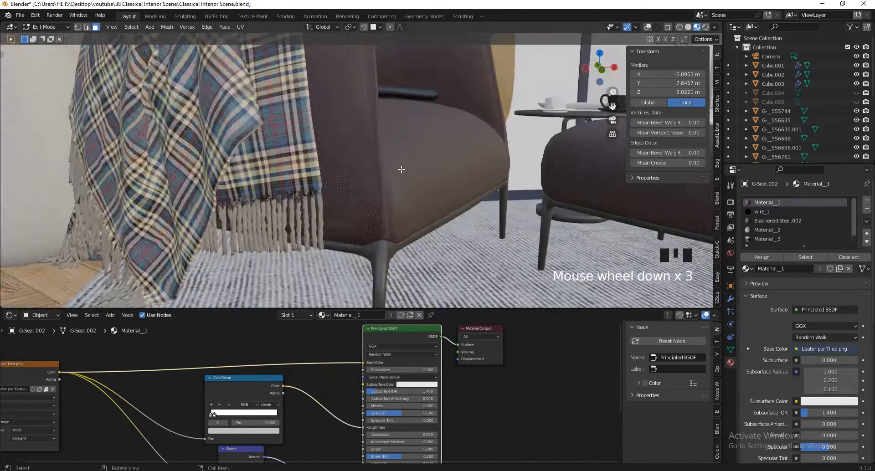
scroll(407, 185, up, 4)
scroll(408, 183, down, 1)
scroll(230, 416, up, 4)
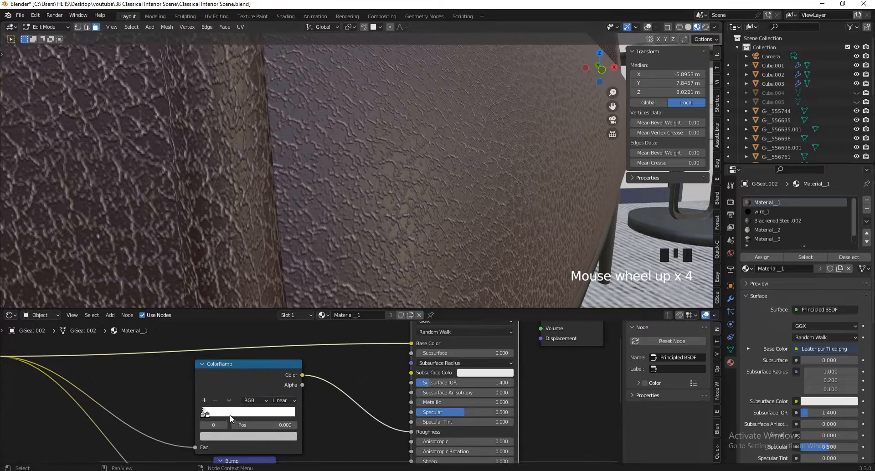
Move the ColorRamp's white stop to position 1.000 and check the leather's shine.
drag(205, 414, 307, 401)
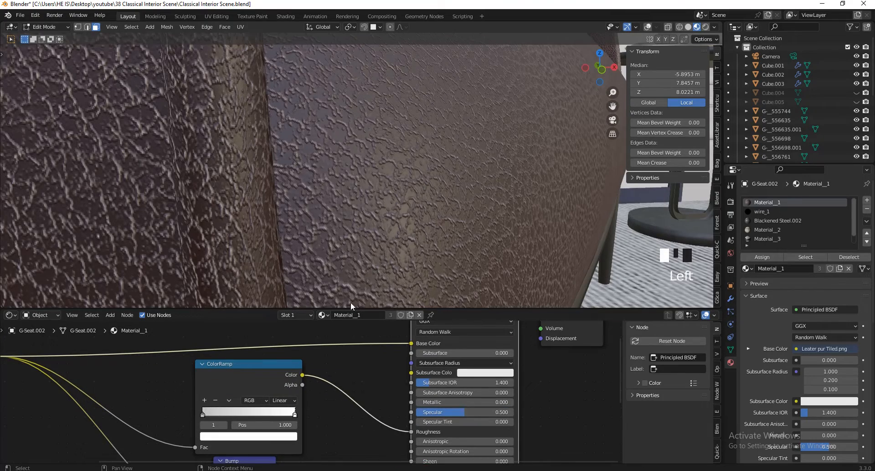
scroll(365, 168, down, 3)
scroll(367, 160, up, 2)
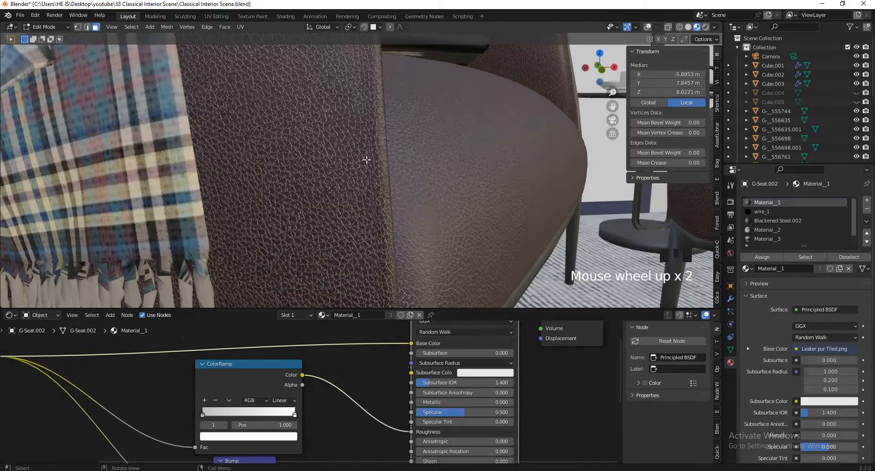
scroll(410, 217, down, 2)
scroll(384, 237, up, 3)
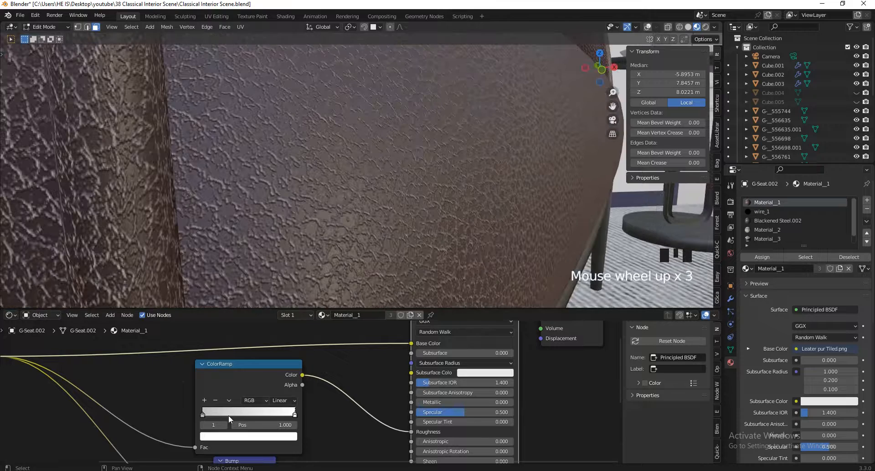
scroll(273, 374, up, 1)
scroll(291, 354, down, 1)
scroll(301, 365, up, 1)
scroll(292, 362, up, 2)
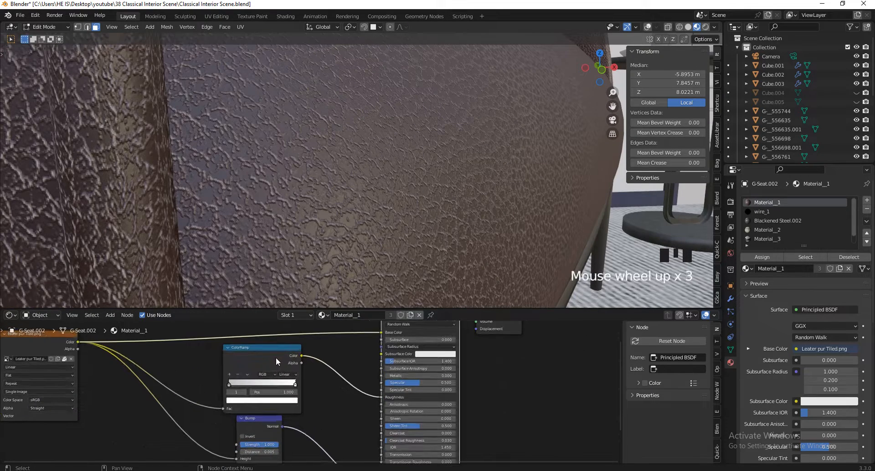
Set the ColorRamp's stop at position 0 to a medium grey to make the leather glossier.
click(275, 357)
scroll(206, 389, up, 6)
click(208, 387)
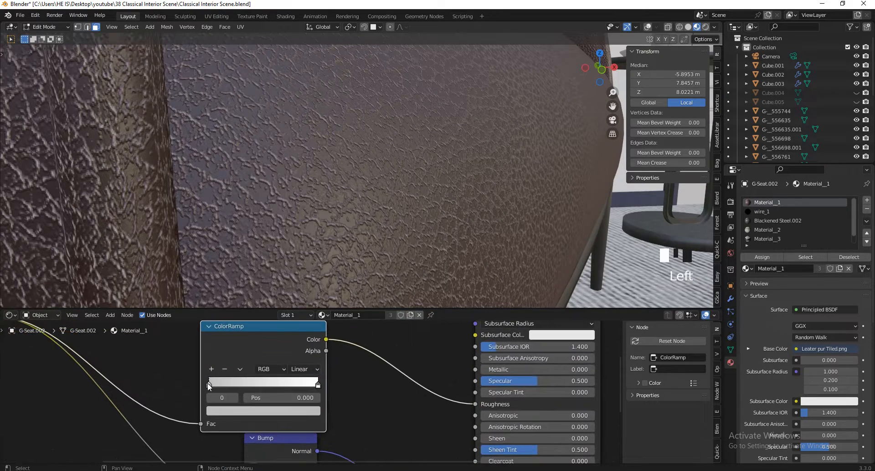
click(232, 413)
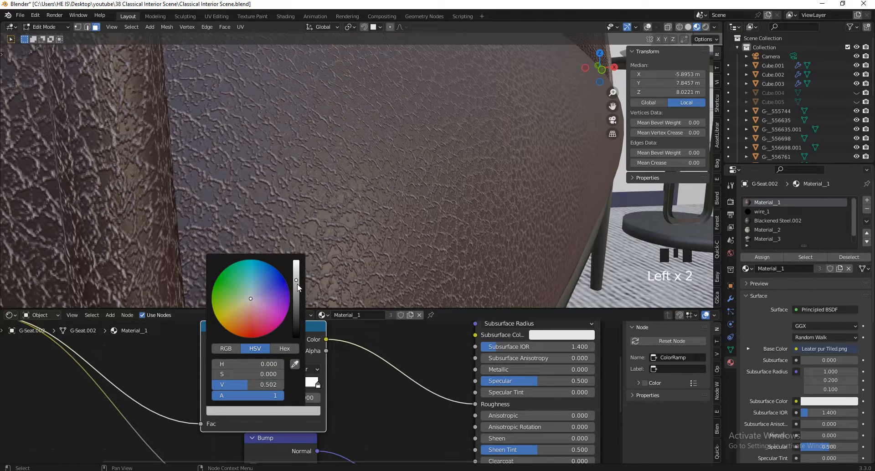
drag(297, 284, 308, 295)
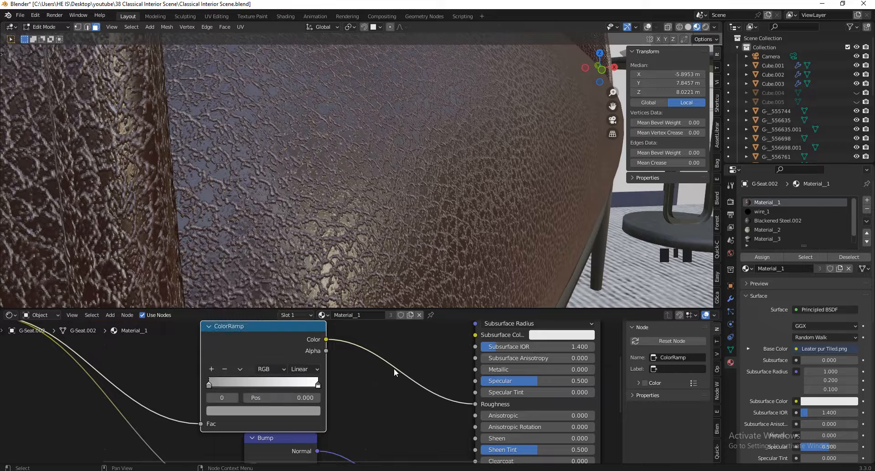
Compare the leather with the Bump node's Invert option off and on, leave it enabled, and move the node slightly down.
scroll(387, 323, down, 15)
scroll(343, 365, up, 16)
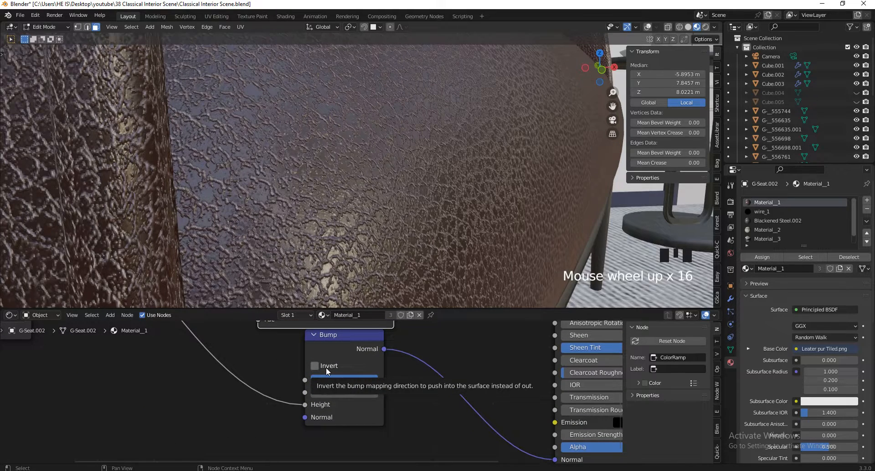
click(314, 366)
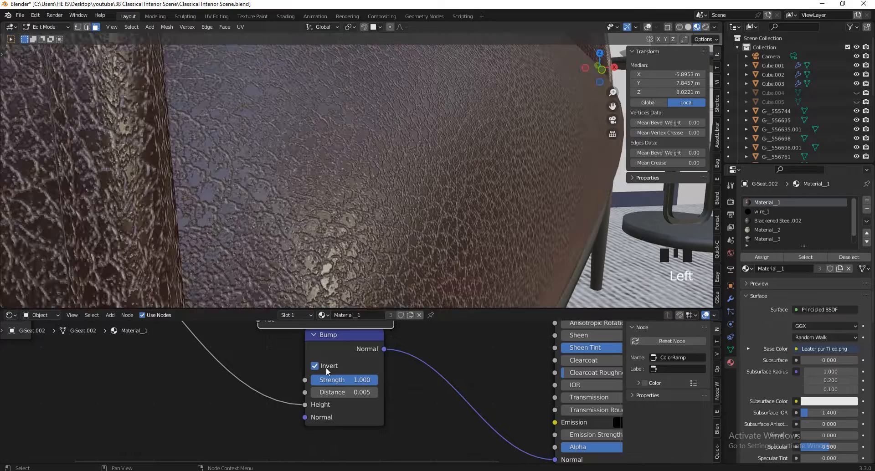
click(327, 367)
click(326, 367)
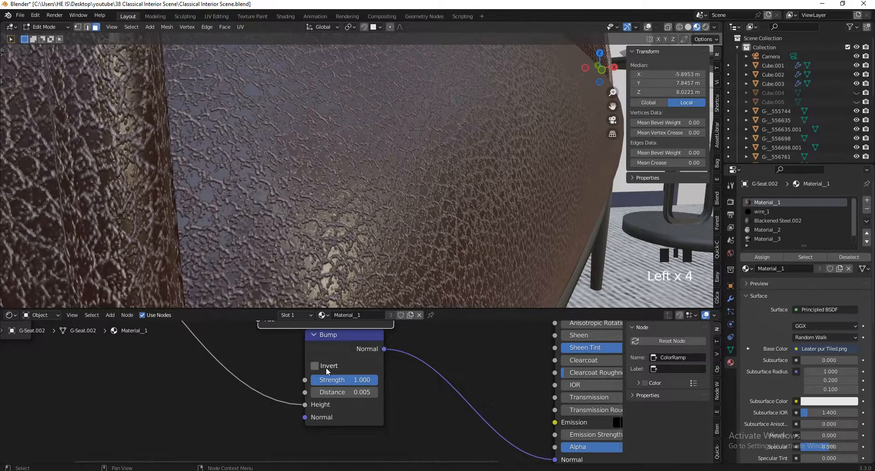
click(326, 368)
click(326, 367)
click(326, 368)
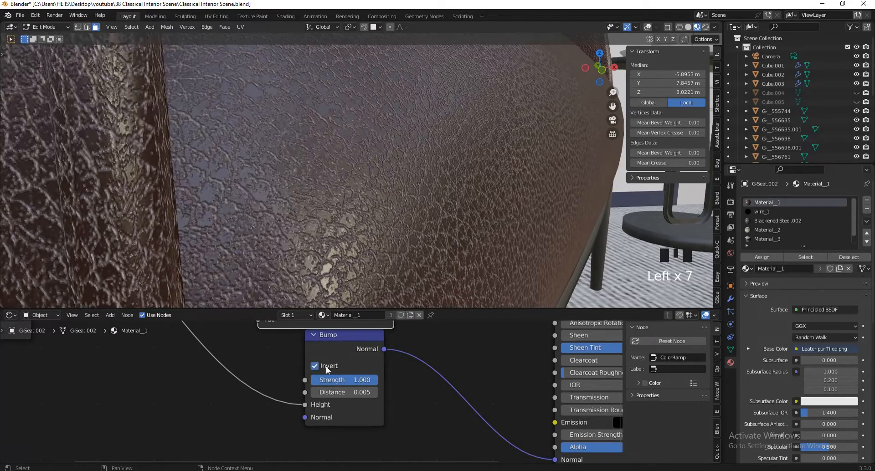
click(327, 366)
click(327, 365)
drag(336, 355, 337, 394)
Examine the inverted leather bump on the armchairs and the ottoman from near and far.
scroll(313, 229, down, 3)
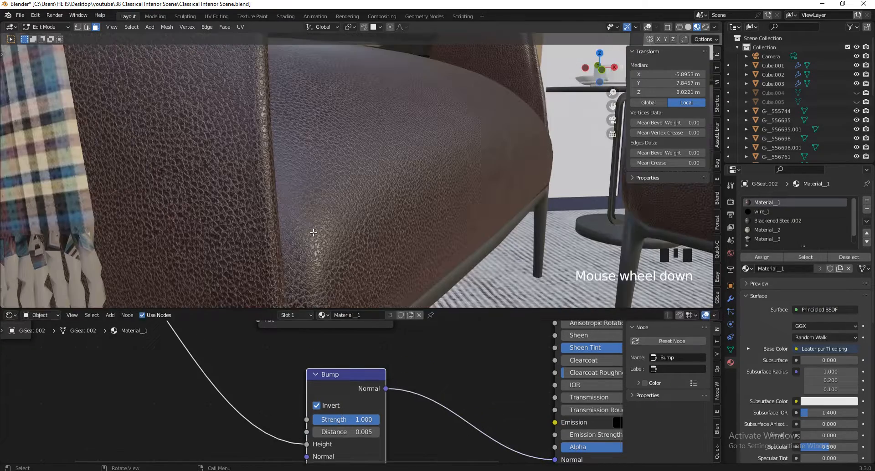
scroll(313, 233, down, 3)
scroll(325, 239, up, 3)
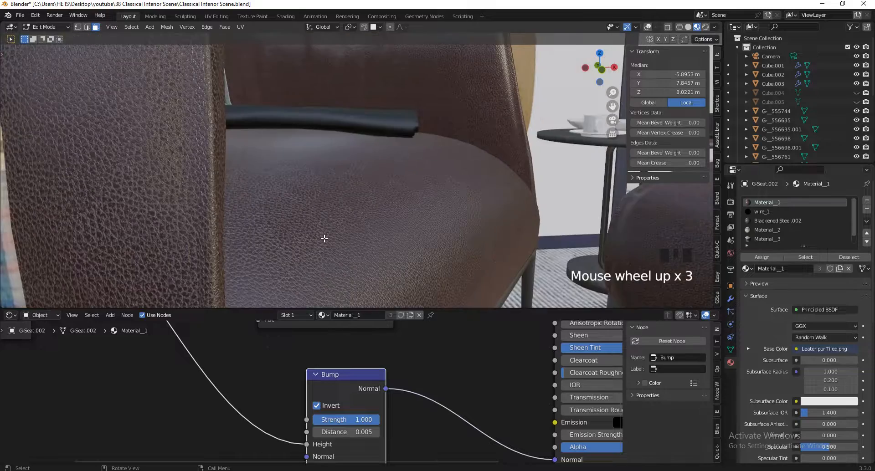
scroll(324, 238, down, 6)
scroll(474, 229, up, 5)
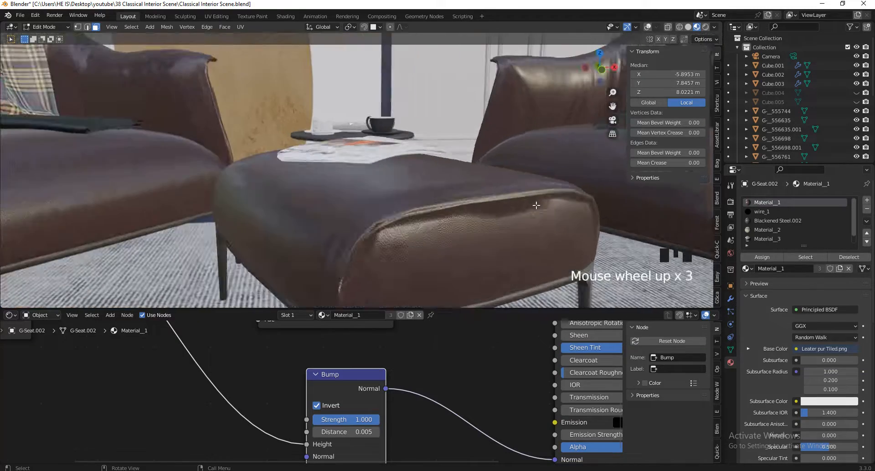
scroll(455, 173, down, 3)
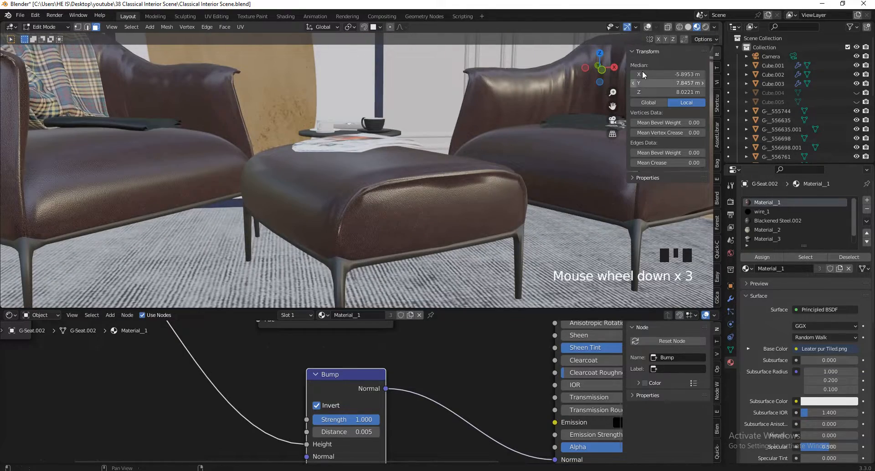
scroll(406, 173, down, 1)
Return to Object Mode, select the leather ottoman and turn on the viewport overlays.
key(Tab)
click(431, 193)
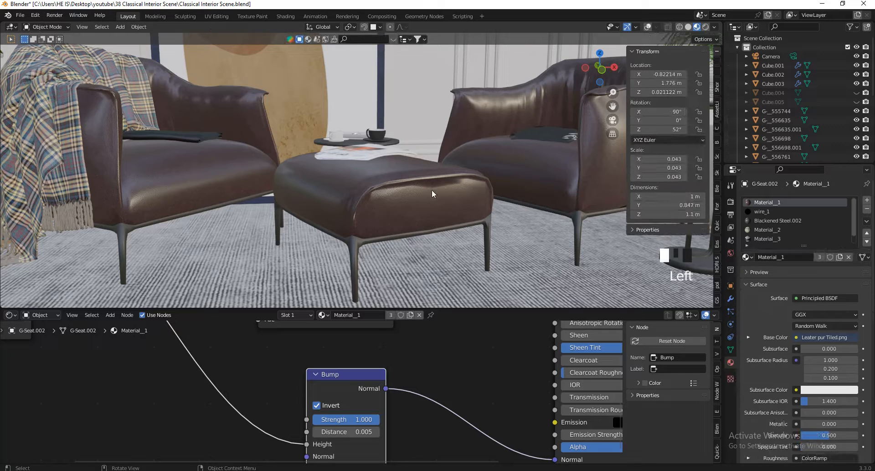
click(647, 27)
Try Shade Auto Smooth on the ottoman and check its seam edges up close.
right_click(431, 182)
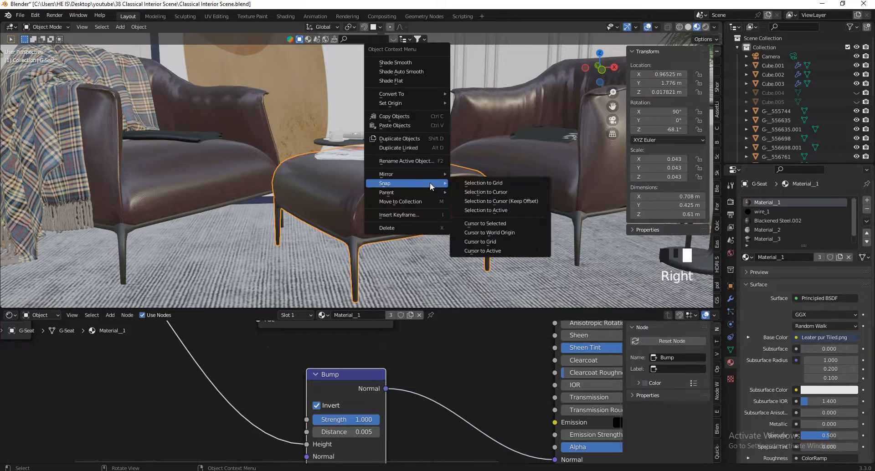
click(401, 72)
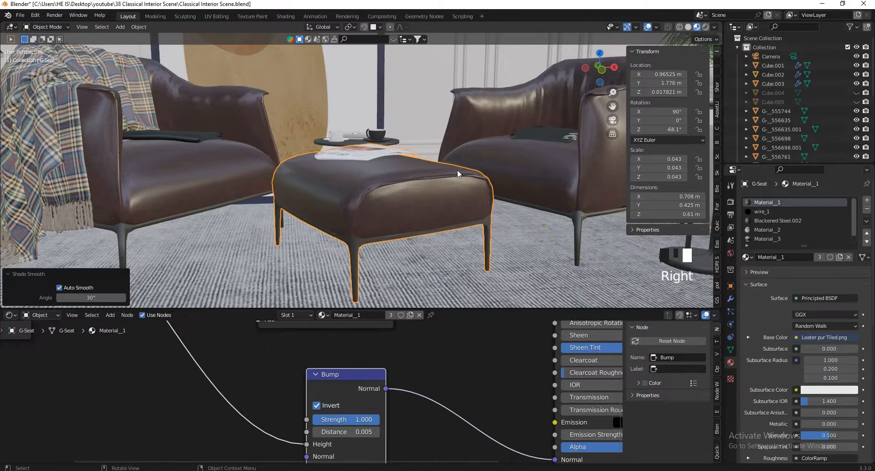
scroll(463, 184, up, 2)
scroll(509, 163, up, 2)
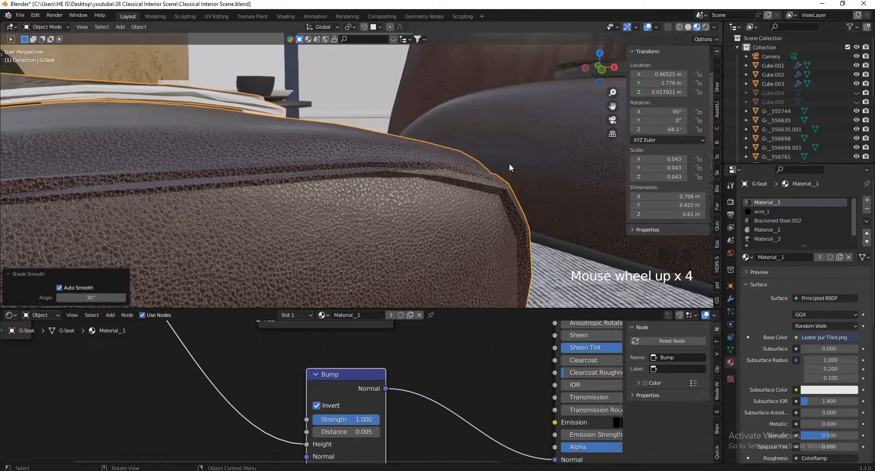
scroll(476, 190, up, 1)
scroll(415, 139, down, 1)
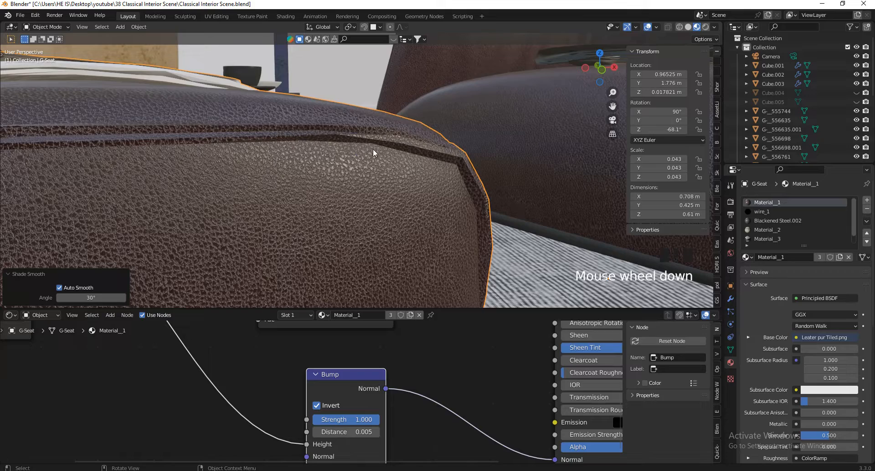
Apply Shade Smooth to the ottoman without auto smoothing.
right_click(433, 190)
click(420, 182)
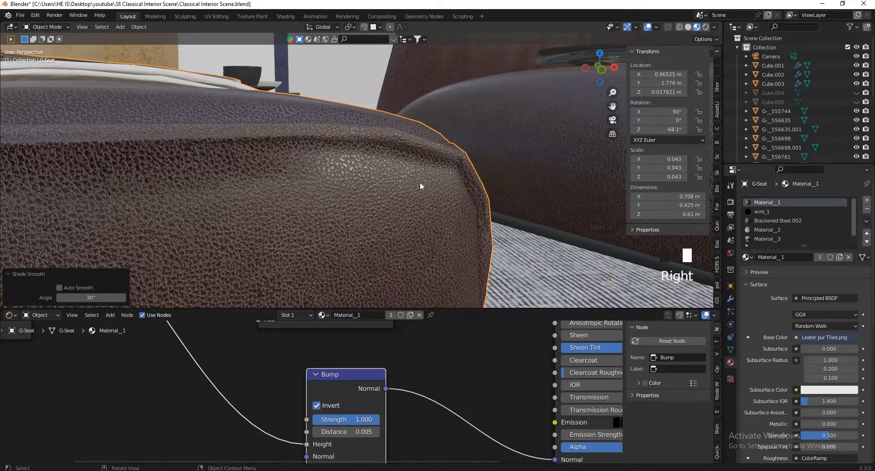
scroll(464, 157, down, 2)
scroll(562, 114, down, 2)
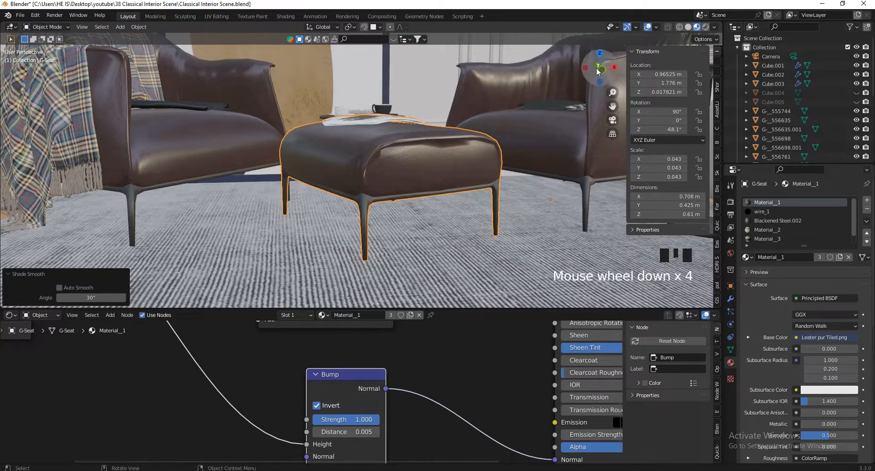
Select the herringbone wood floor.
drag(600, 69, 594, 80)
scroll(389, 185, down, 2)
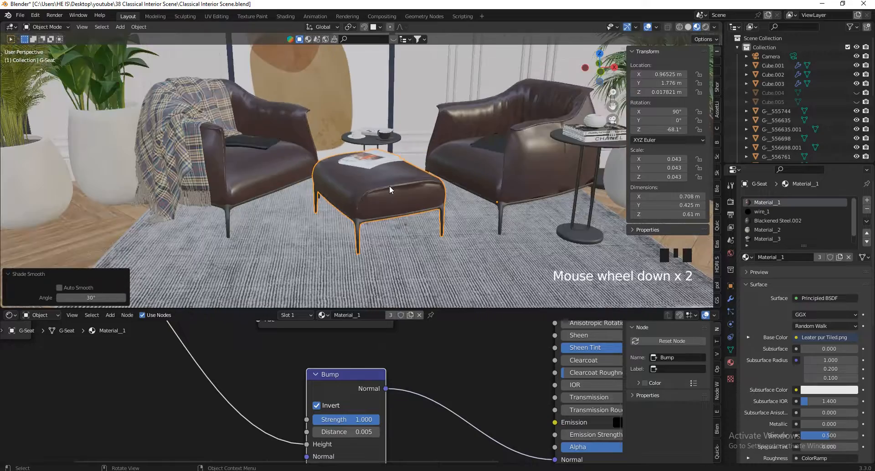
scroll(541, 151, up, 5)
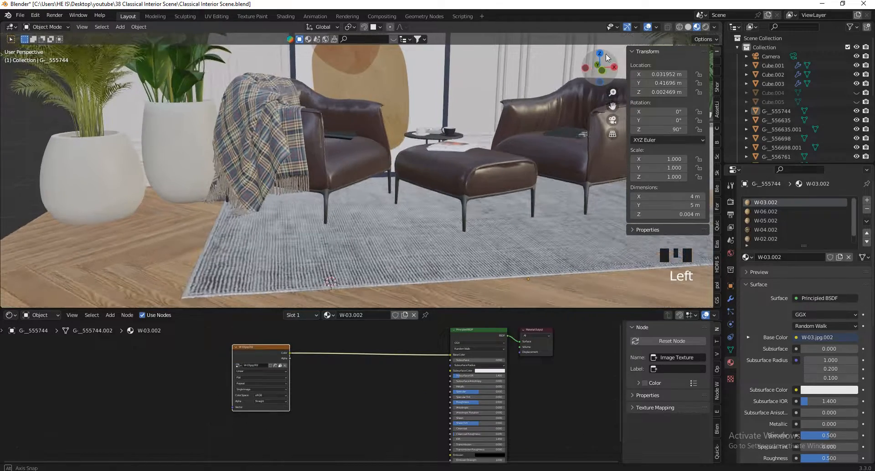
scroll(307, 261, down, 1)
click(326, 266)
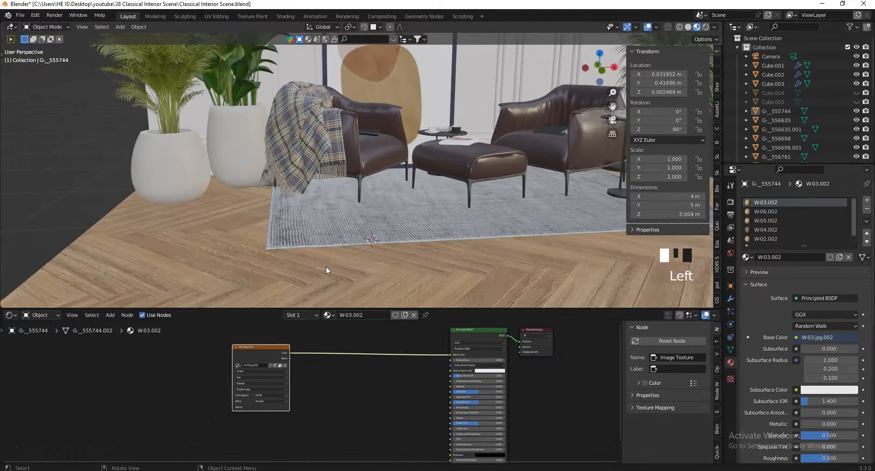
scroll(552, 96, down, 2)
drag(606, 71, 597, 78)
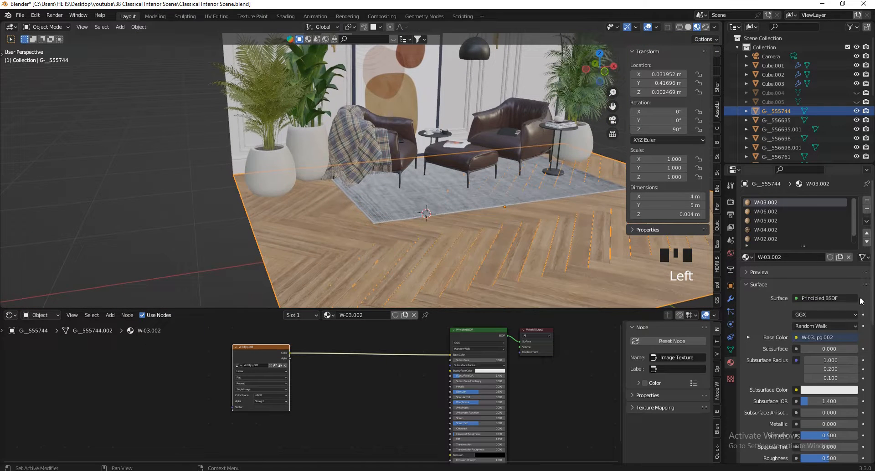
Look through the floor's material slots and move the W-03.002 Principled BSDF node closer to its image texture.
scroll(767, 214, down, 2)
scroll(766, 227, down, 3)
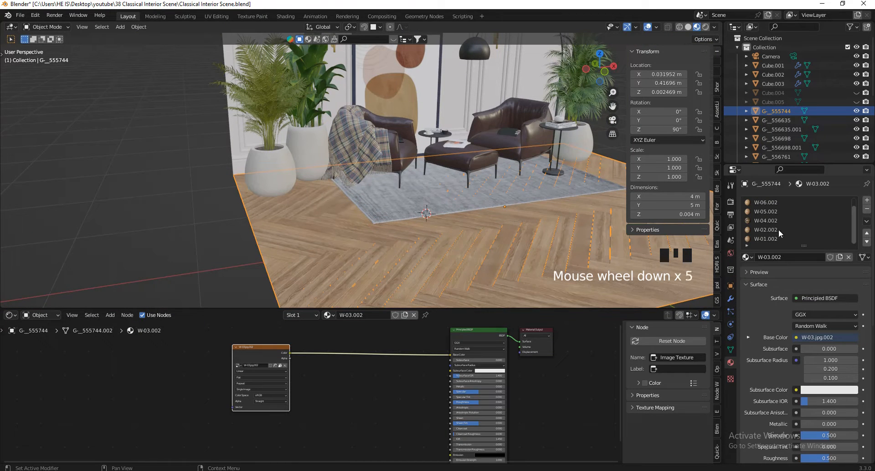
drag(476, 333, 455, 330)
scroll(805, 212, up, 5)
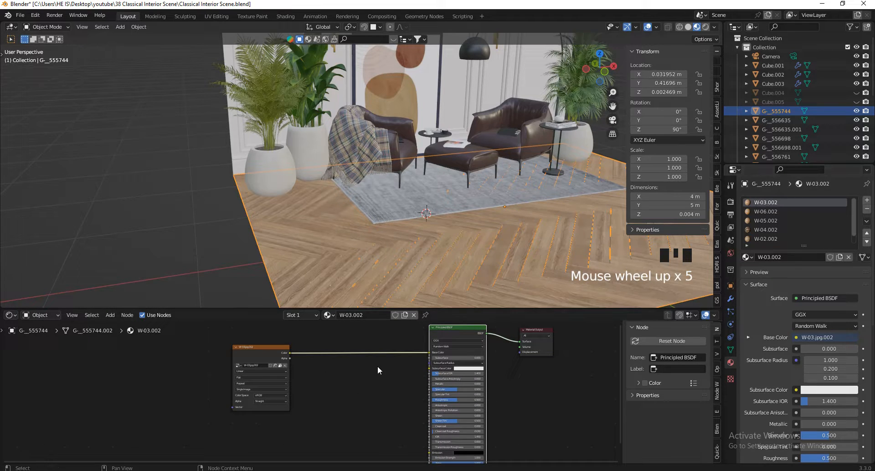
Reposition the image texture node in the floor's W-03.002 material.
scroll(377, 365, down, 2)
mouse_move(294, 363)
mouse_down()
mouse_move(438, 387)
mouse_move(287, 363)
mouse_up()
scroll(335, 363, down, 2)
scroll(351, 385, up, 3)
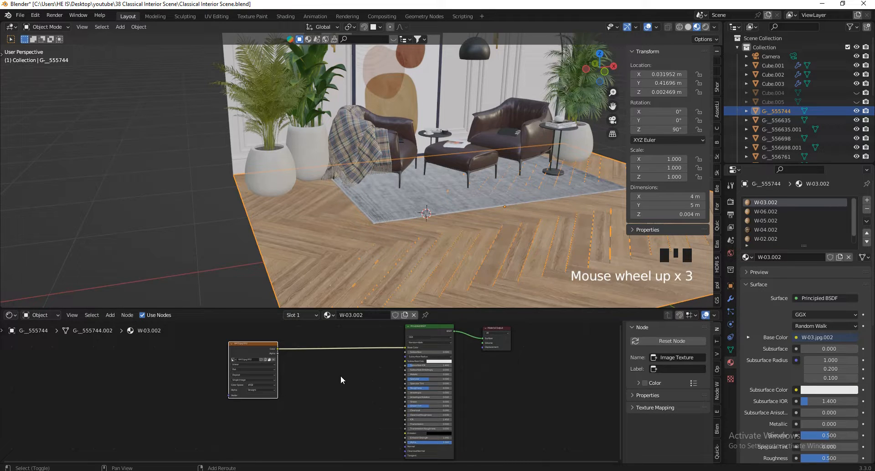
Copy the ColorRamp, Bump and Displacement nodes from the leather Material__1 of the armchair with the plaid throw.
click(385, 127)
click(334, 375)
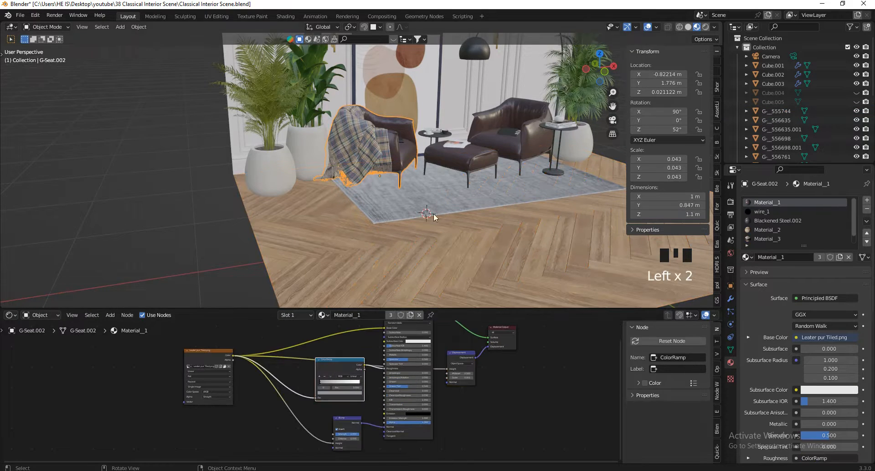
shift+click(346, 420)
shift+click(458, 355)
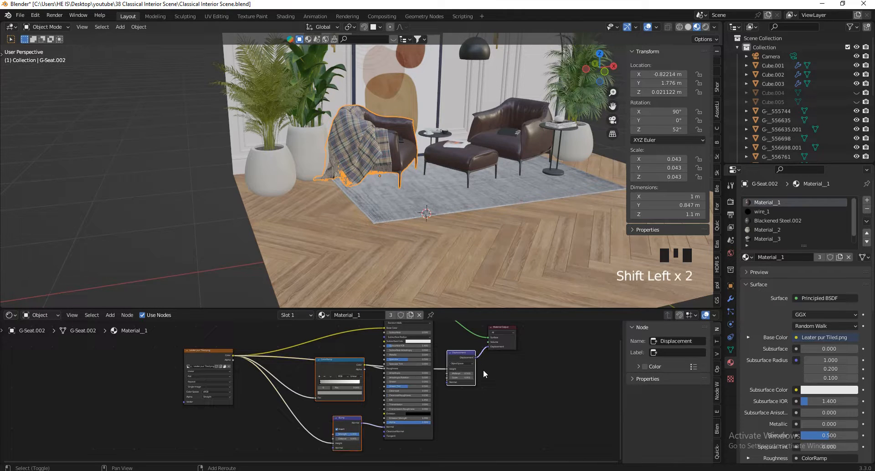
key(ctrl+c)
key(ctrl+c)
key(ctrl+c)
key(ctrl+c)
key(ctrl+c)
Paste the copied nodes into the floor's W-03.002 material and place them around the Principled BSDF.
click(387, 293)
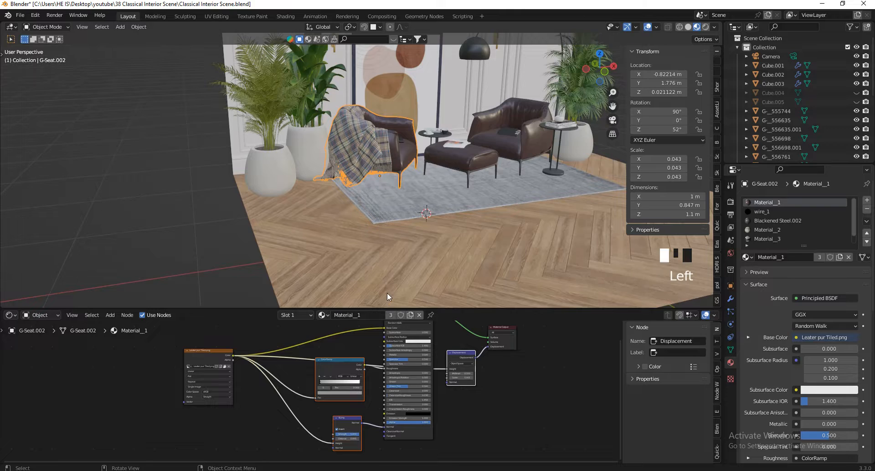
key(ctrl+v)
scroll(486, 351, up, 2)
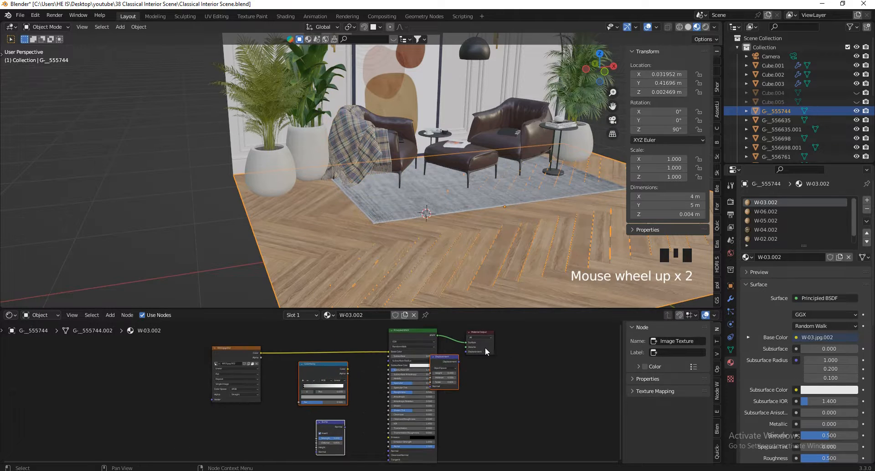
key(g)
click(523, 371)
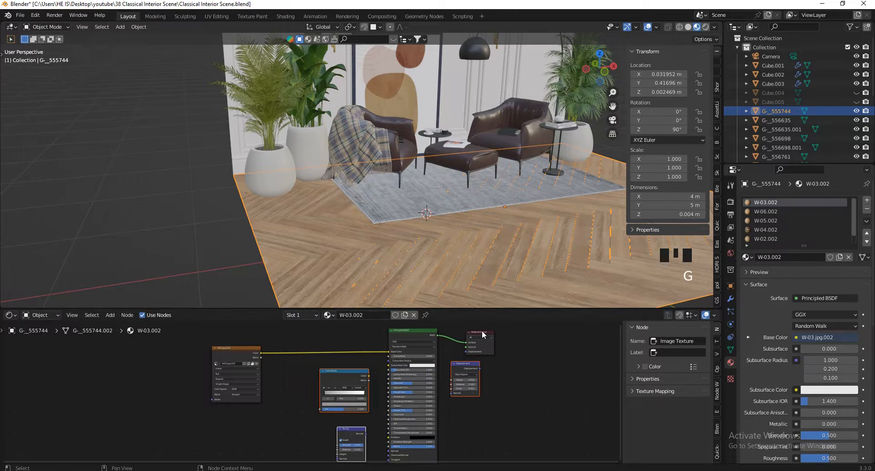
Move the Material Output node farther from the Principled BSDF and tidy the positions of the ColorRamp and Bump nodes.
drag(493, 331, 517, 337)
scroll(396, 368, up, 4)
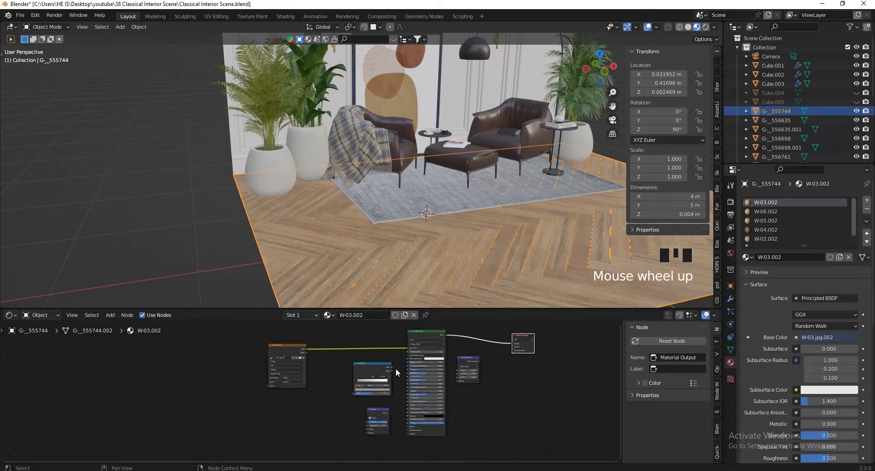
click(361, 362)
scroll(401, 360, down, 4)
scroll(386, 380, up, 4)
drag(384, 407, 375, 398)
scroll(513, 354, up, 8)
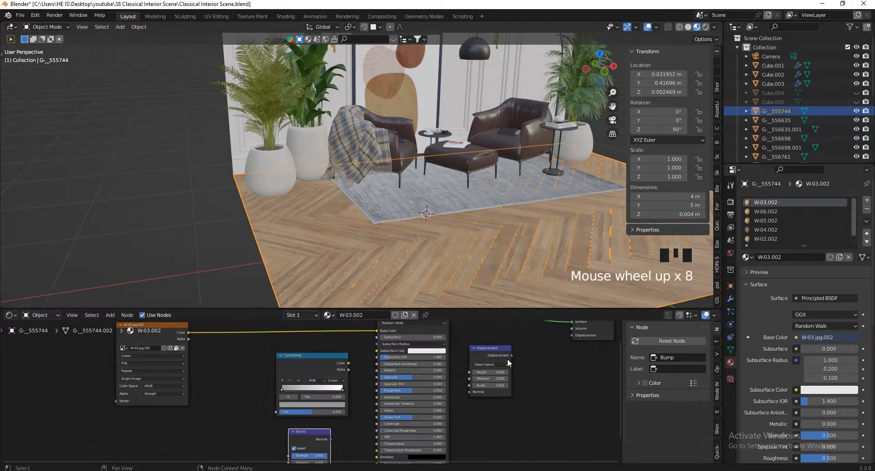
Connect the Displacement node's output to the Displacement input of W-03.002's Material Output.
drag(511, 356, 577, 341)
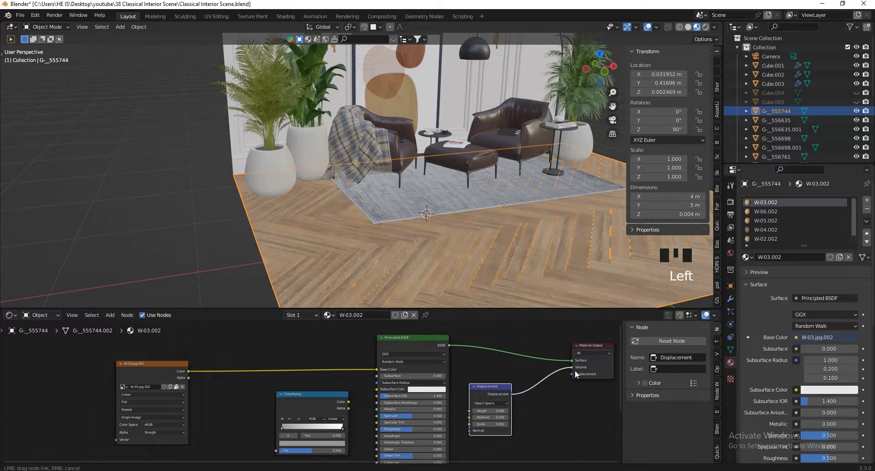
scroll(573, 370, down, 5)
scroll(471, 378, up, 3)
scroll(475, 363, down, 5)
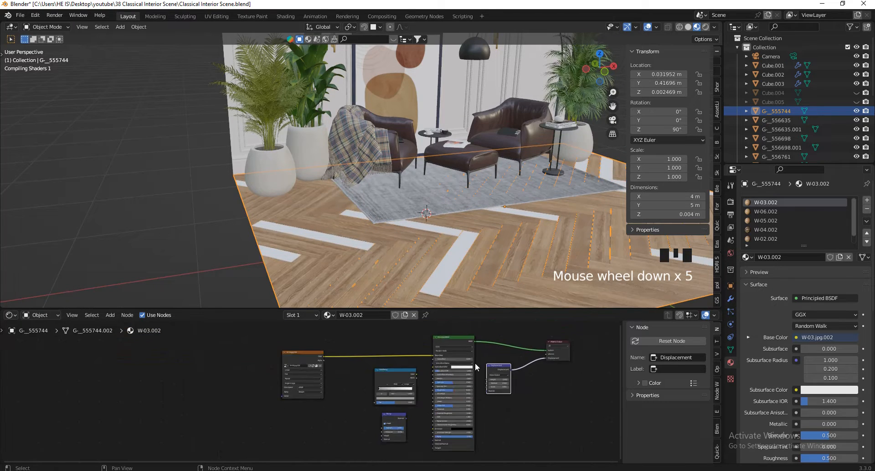
scroll(337, 367, up, 5)
scroll(327, 354, down, 5)
Link the wood image's Alpha to the ColorRamp's Fac and the ColorRamp's Color to the Principled BSDF's Roughness.
scroll(319, 354, up, 6)
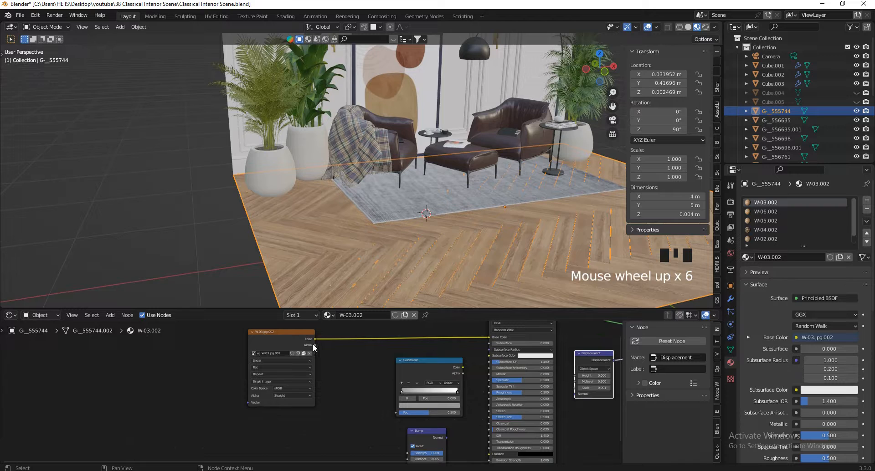
drag(314, 346, 395, 412)
scroll(413, 362, up, 4)
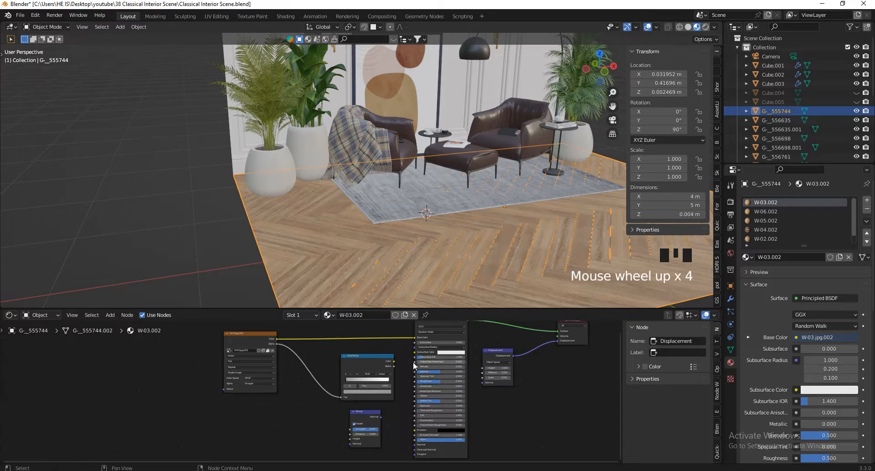
scroll(389, 357, up, 2)
drag(389, 357, 434, 422)
scroll(369, 357, up, 3)
scroll(439, 377, down, 10)
scroll(410, 404, up, 7)
scroll(406, 422, down, 3)
Feed the wood image into the Height inputs of the Bump and Displacement nodes, with Bump driving the Principled BSDF's Normal.
drag(308, 336, 371, 421)
drag(309, 335, 488, 363)
scroll(385, 400, up, 5)
drag(385, 399, 376, 395)
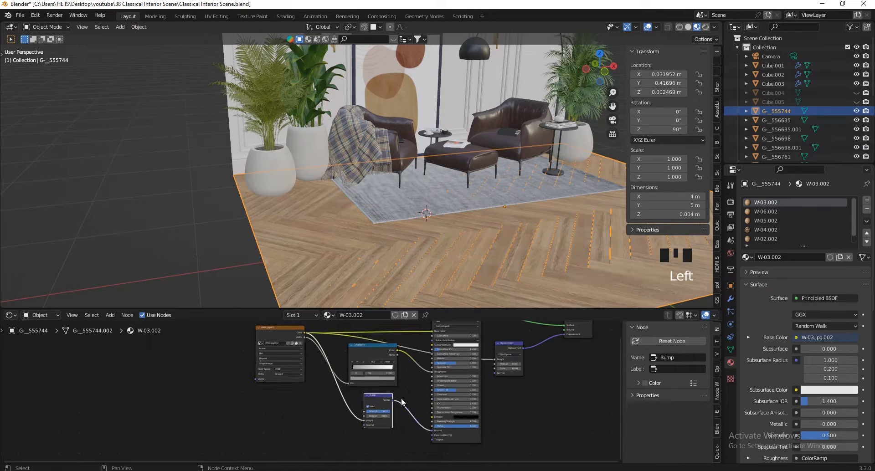
Combine the Bump, ColorRamp and Displacement nodes into one node group and return to the main material graph.
shift+click(364, 346)
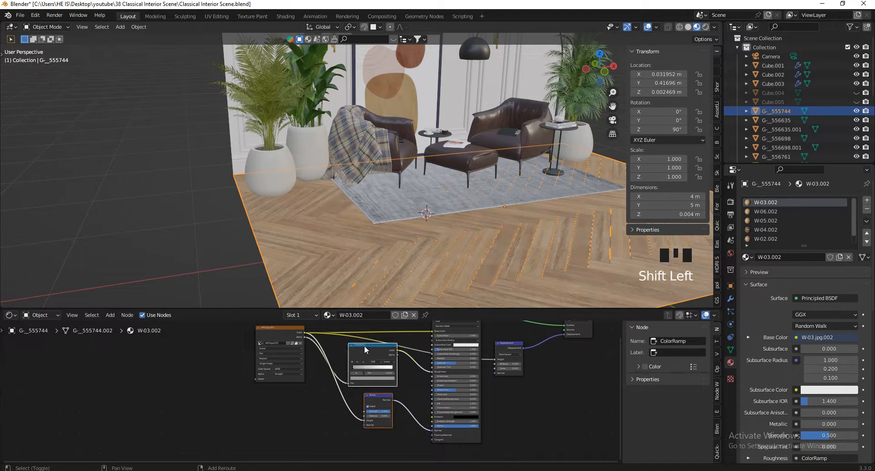
shift+click(505, 345)
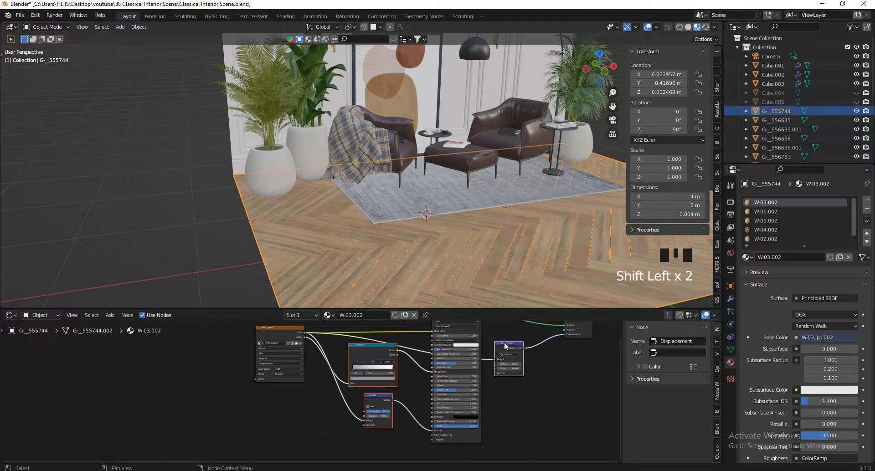
key(ctrl+g)
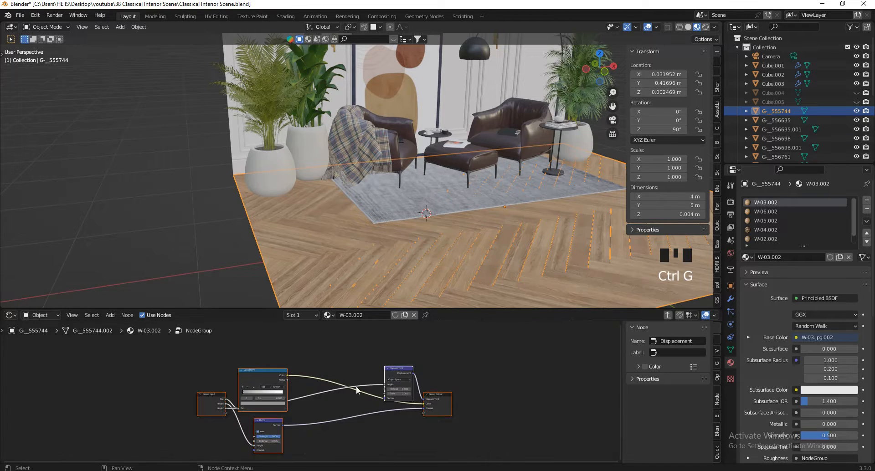
scroll(337, 396, down, 3)
key(Tab)
Place the new node group between the wood image texture and the Principled BSDF.
scroll(401, 383, up, 8)
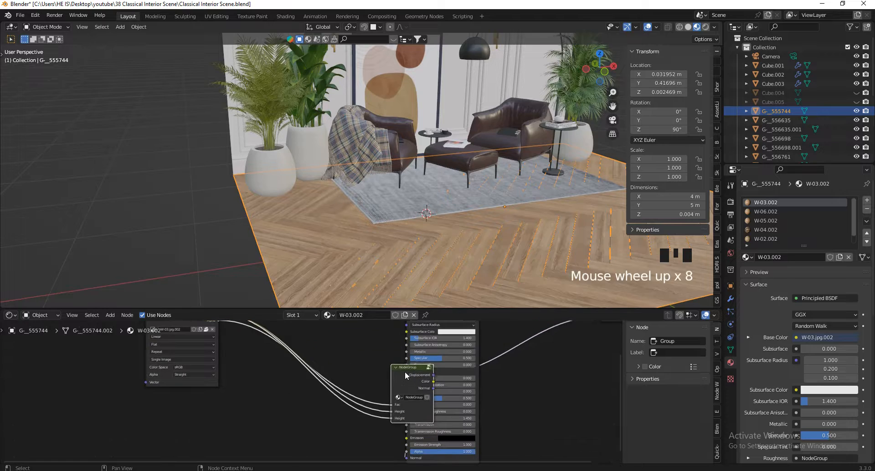
click(342, 366)
scroll(370, 398, down, 7)
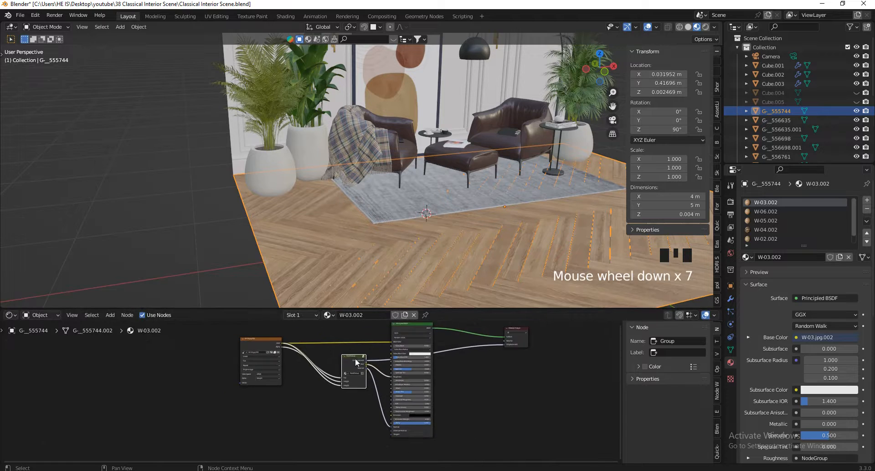
scroll(355, 361, up, 5)
drag(354, 362, 345, 356)
scroll(360, 361, up, 5)
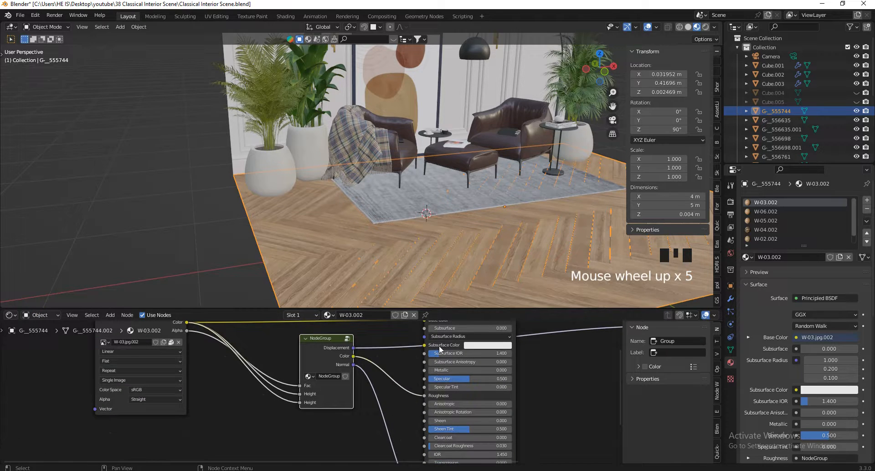
scroll(352, 358, down, 1)
scroll(353, 360, up, 3)
scroll(352, 360, down, 5)
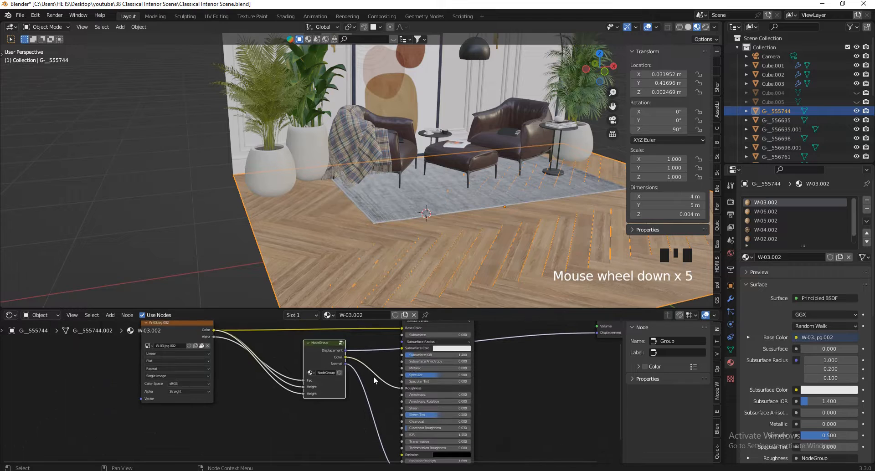
scroll(344, 363, up, 4)
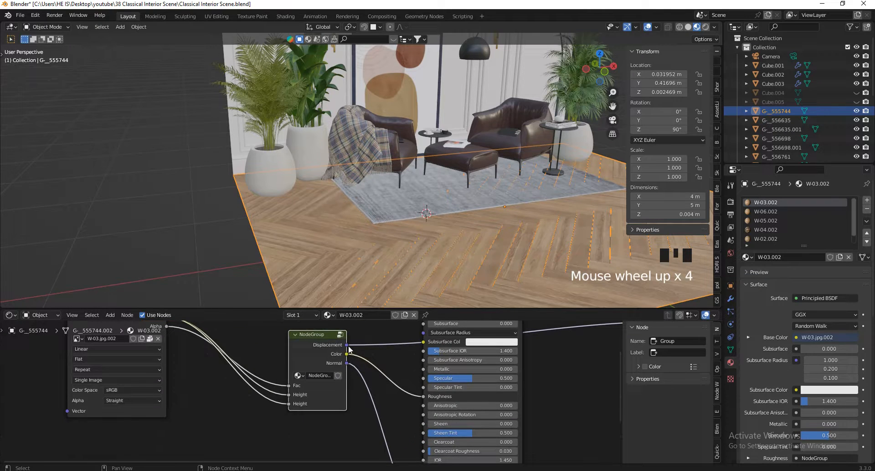
scroll(338, 360, down, 3)
scroll(533, 338, down, 2)
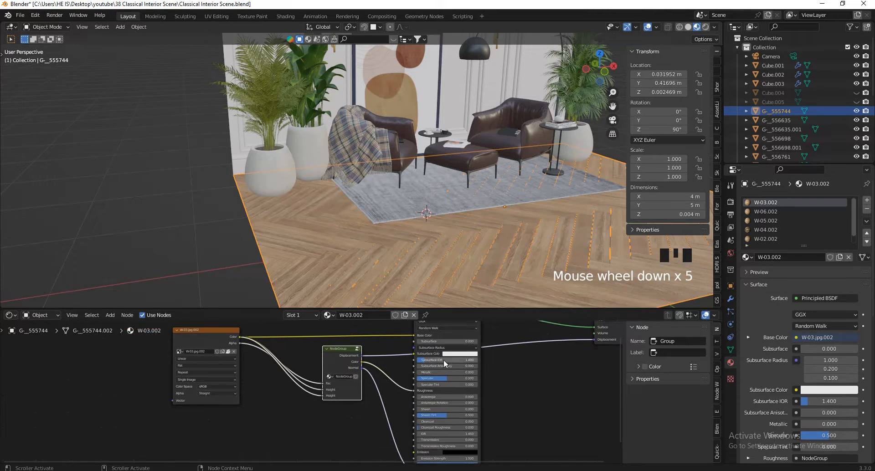
scroll(335, 369, up, 6)
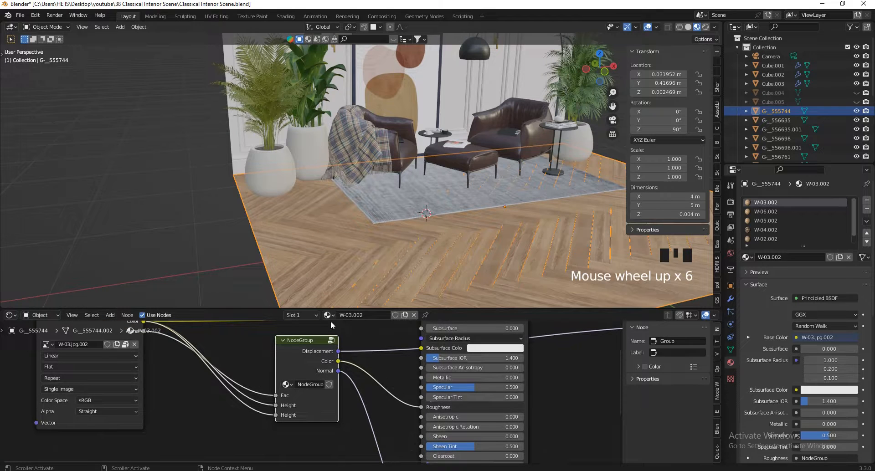
Disconnect the wood image from the node group's Fac input and lower Fac to 0.000.
scroll(346, 362, down, 4)
scroll(347, 369, down, 8)
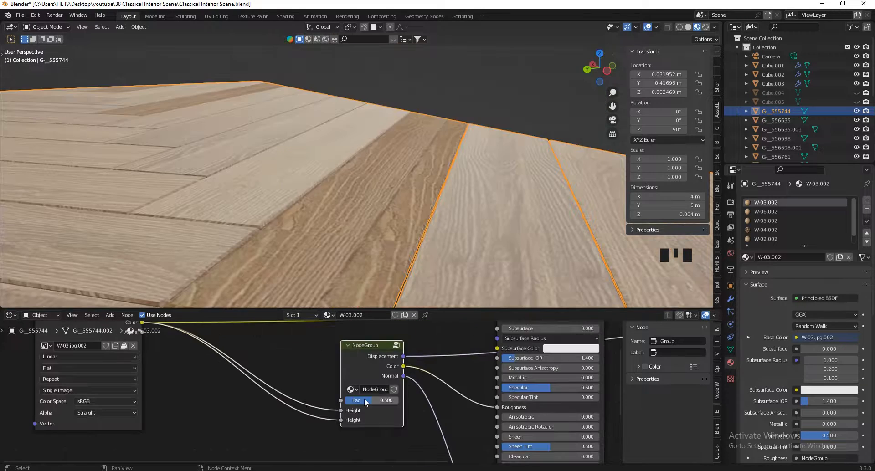
drag(365, 401, 168, 401)
Inside the node group, move the ColorRamp's white stop to position 1.000, keeping the black stop at 0.000.
key(Tab)
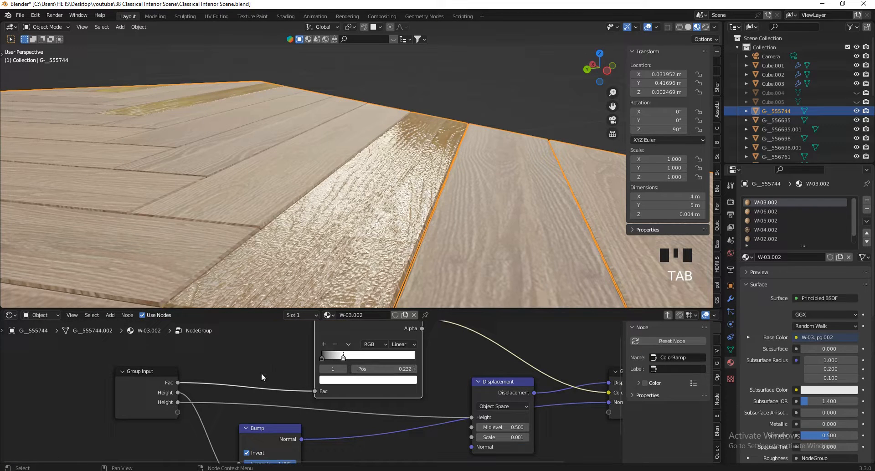
scroll(242, 367, up, 3)
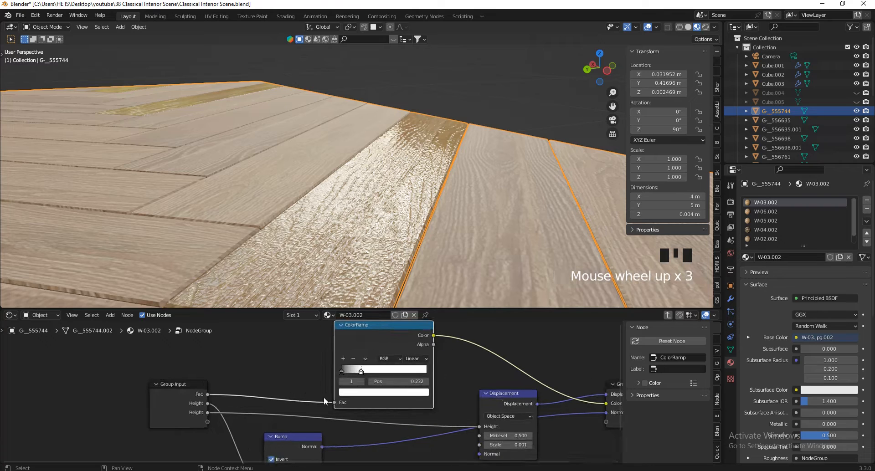
key(Tab)
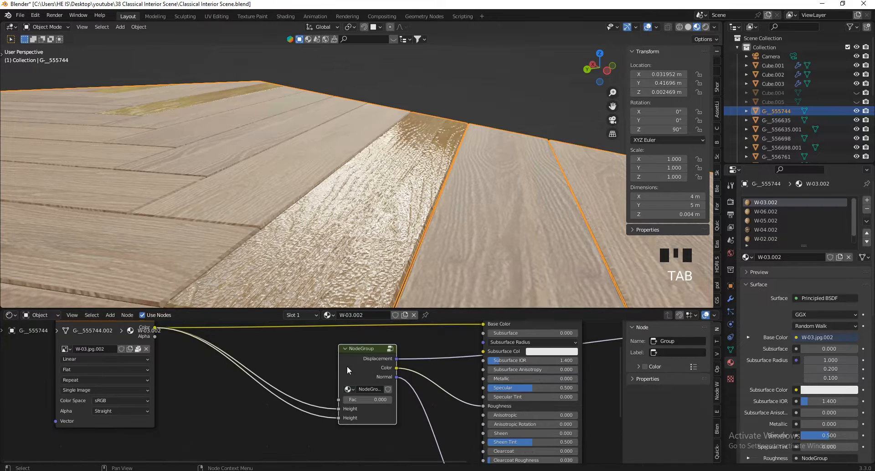
scroll(351, 383, up, 5)
mouse_move(356, 404)
mouse_down()
mouse_move(435, 402)
mouse_move(354, 408)
mouse_up()
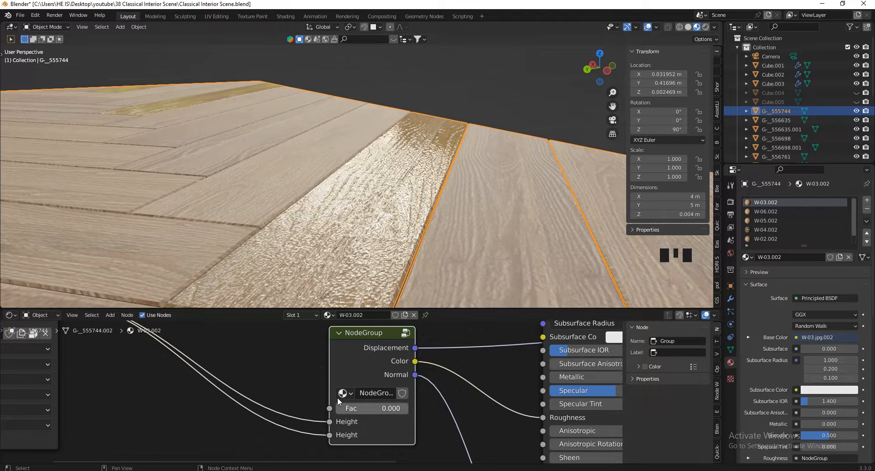
key(Tab)
scroll(330, 386, down, 6)
scroll(332, 390, up, 10)
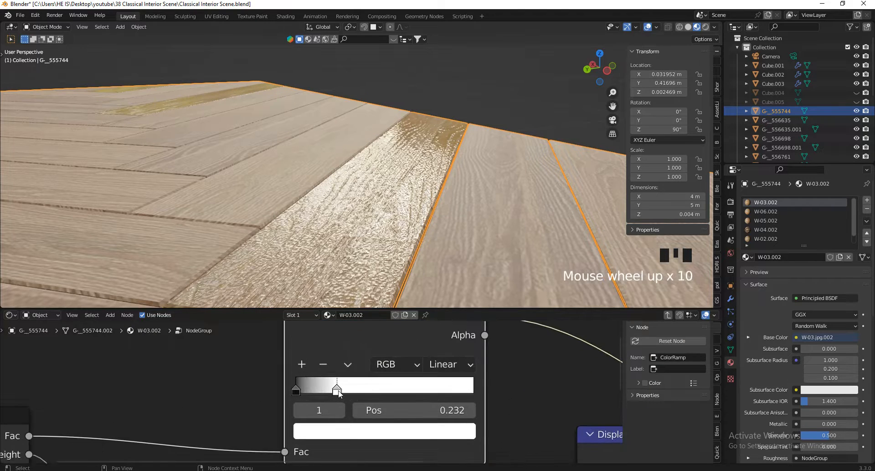
drag(348, 388, 499, 366)
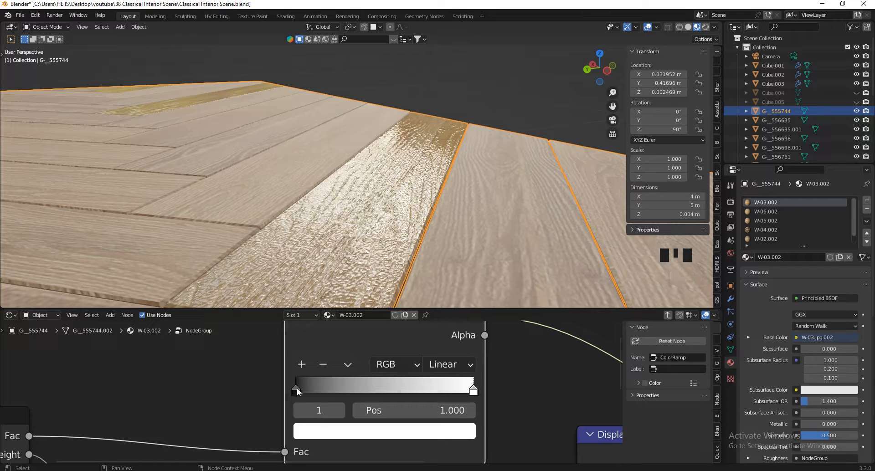
drag(296, 389, 182, 420)
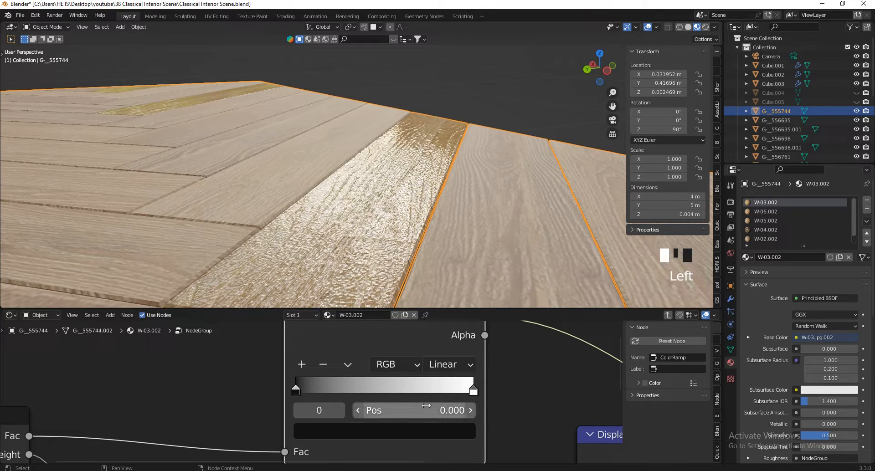
mouse_move(477, 393)
mouse_down()
mouse_move(424, 390)
mouse_move(301, 410)
mouse_move(278, 423)
mouse_move(479, 378)
mouse_up()
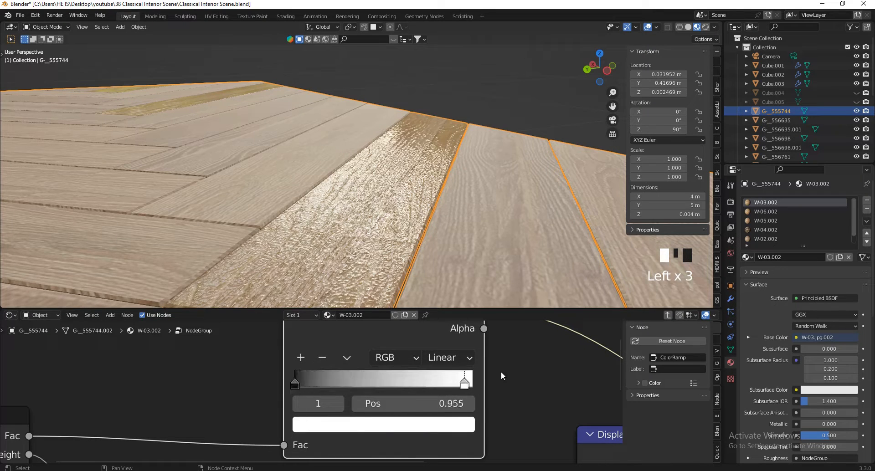
Leave the node group and set its Fac value to about 0.263.
key(Tab)
scroll(414, 392, up, 4)
drag(401, 385, 439, 373)
scroll(404, 185, down, 2)
scroll(371, 182, up, 2)
scroll(371, 366, down, 3)
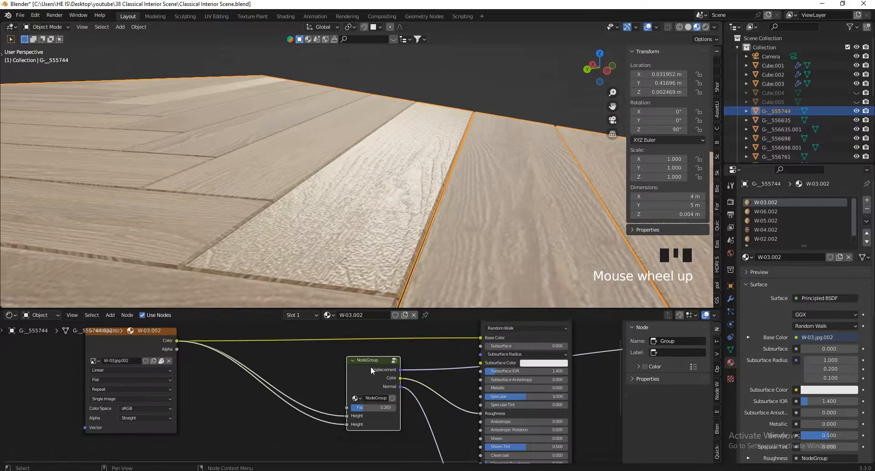
Open the node group in the W-03.002 material for editing.
click(369, 367)
key(Tab)
scroll(391, 384, down, 6)
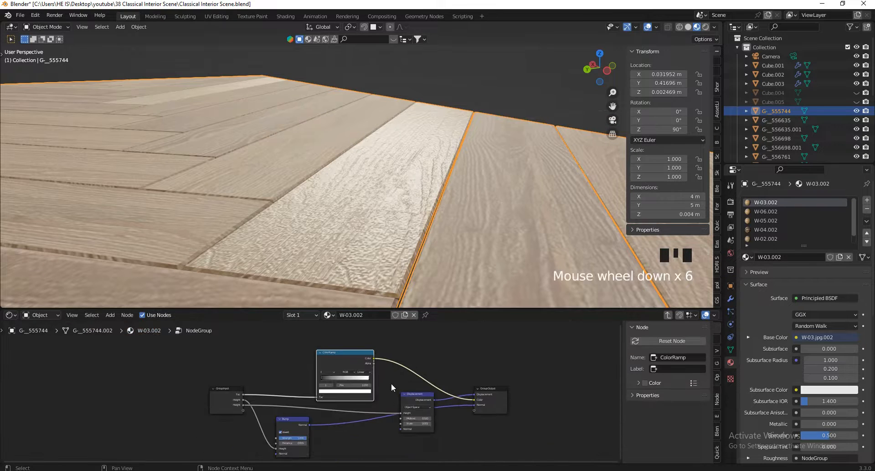
scroll(412, 367, up, 1)
Try an RGB to BW node between the ColorRamp and the Group Output.
key(shift+a)
click(387, 360)
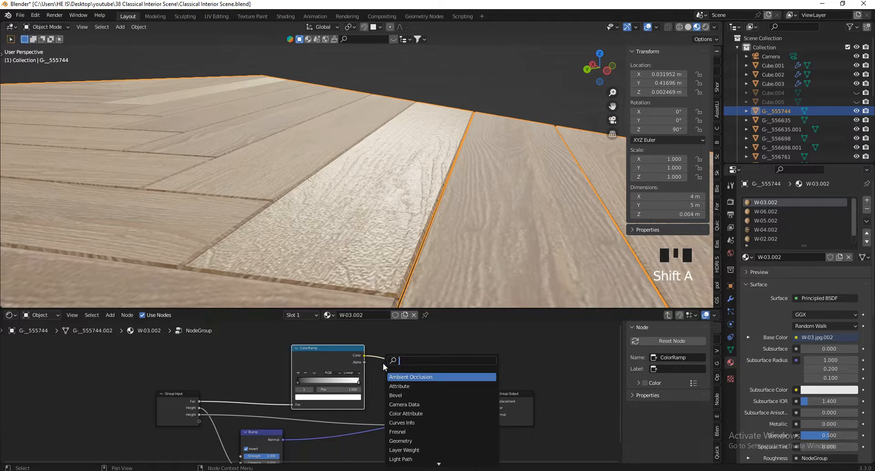
text(RGB)
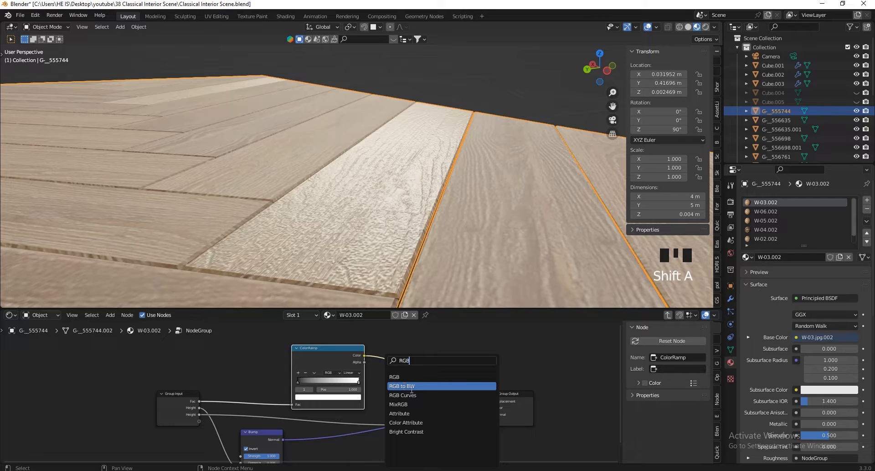
click(412, 387)
key(Escape)
click(411, 372)
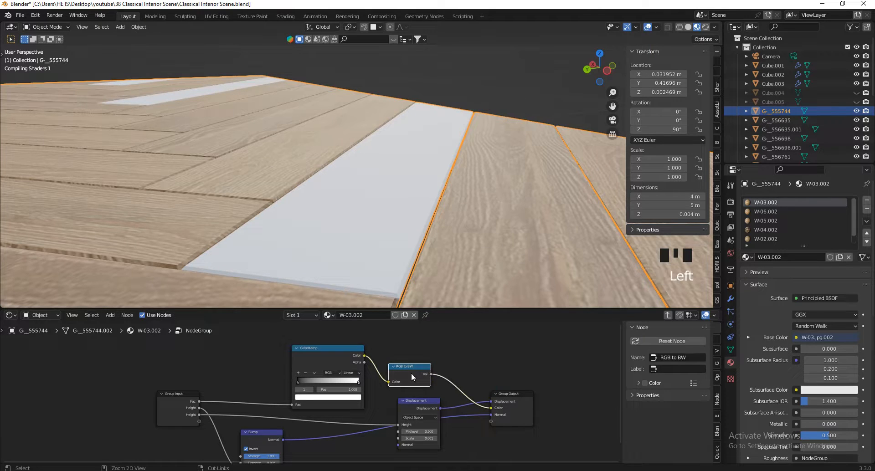
key(ctrl+x)
Insert an RGB Curves node between the ColorRamp and the Group Output's Color input.
key(shift+a)
text(R)
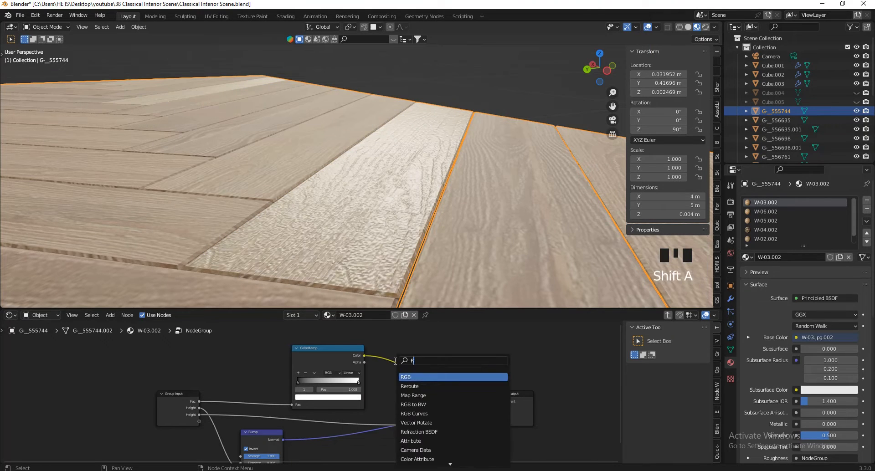
text(GB)
key(Down)
key(Down)
key(Return)
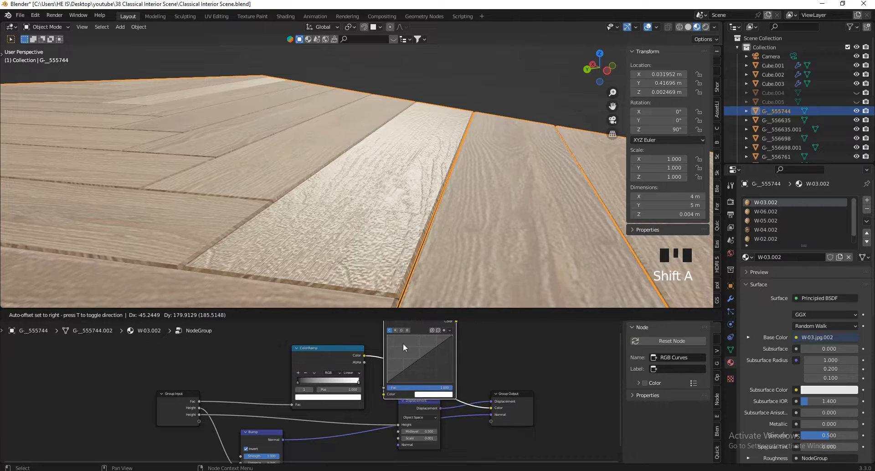
click(403, 343)
Shape the RGB Curves into a wavy profile with three added points, placing the lowest at about 0.2863, 0.1750.
scroll(430, 362, up, 7)
scroll(426, 353, up, 4)
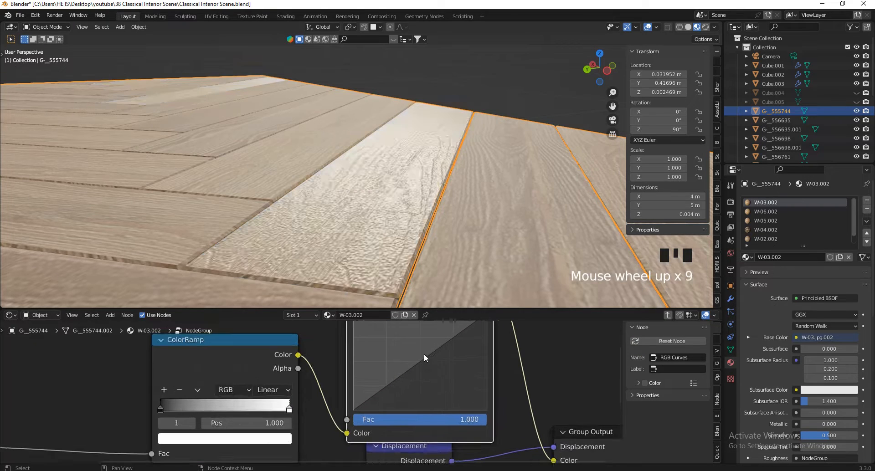
drag(389, 388, 389, 392)
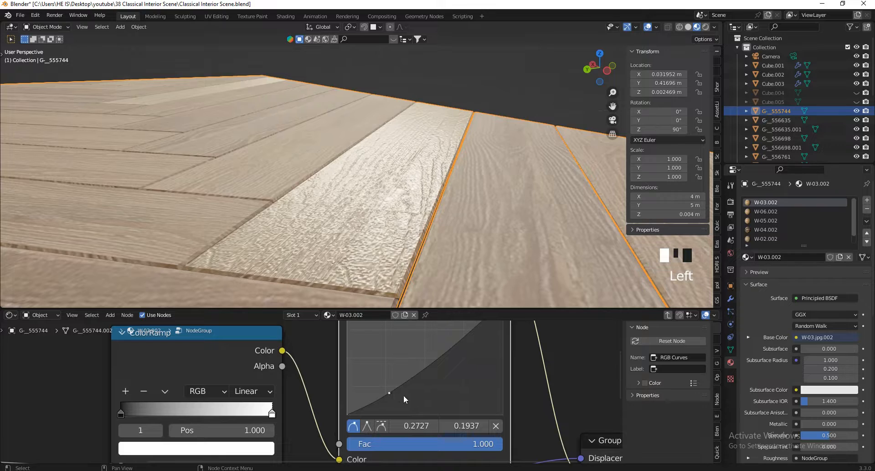
scroll(403, 395, up, 1)
drag(440, 370, 409, 357)
drag(449, 339, 465, 362)
scroll(385, 404, up, 1)
mouse_move(382, 406)
mouse_down()
mouse_move(397, 420)
mouse_move(373, 405)
mouse_move(383, 407)
mouse_up()
scroll(388, 195, down, 2)
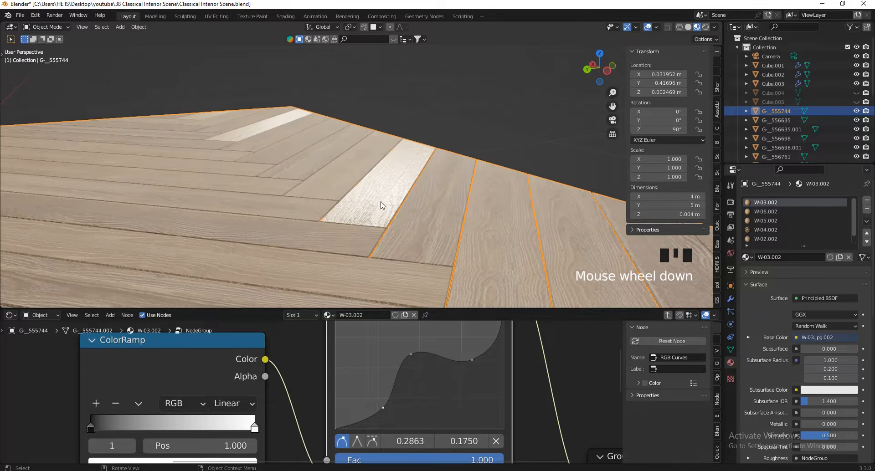
scroll(380, 204, up, 2)
mouse_move(595, 72)
mouse_down()
mouse_move(619, 83)
mouse_move(603, 84)
mouse_up()
scroll(376, 142, up, 2)
scroll(376, 141, down, 1)
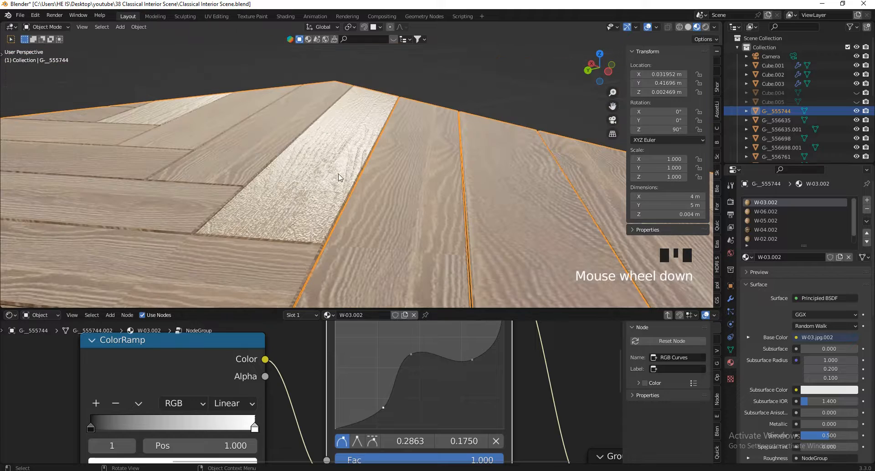
Leave the node group, set its Fac value to about 0.330 and inspect the planks' roughness.
key(Tab)
scroll(358, 400, up, 5)
shift+drag(392, 419, 515, 14)
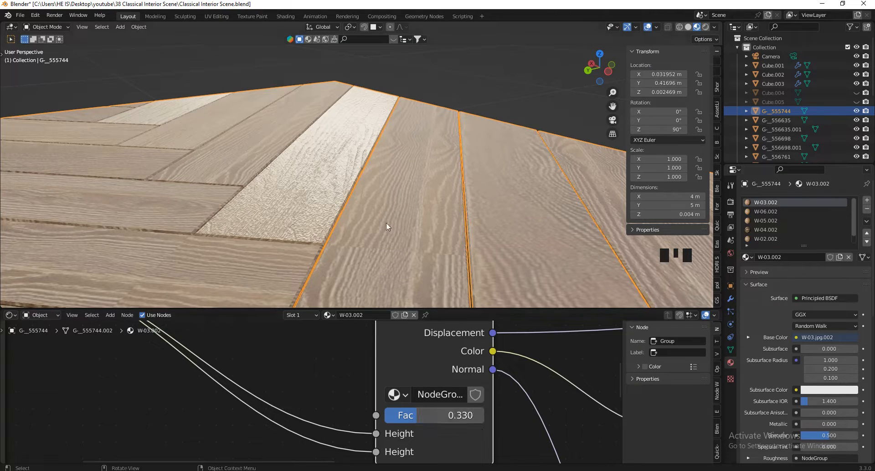
key(shift+grave)
key(w)
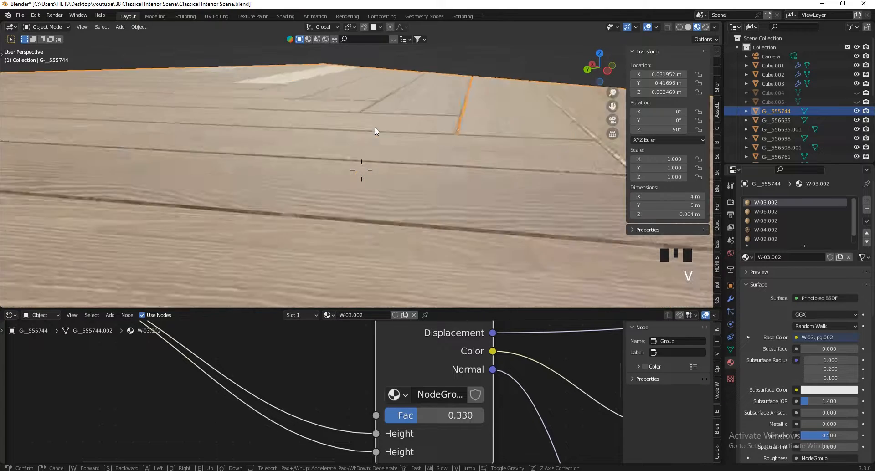
key(s)
click(372, 128)
scroll(348, 425, down, 13)
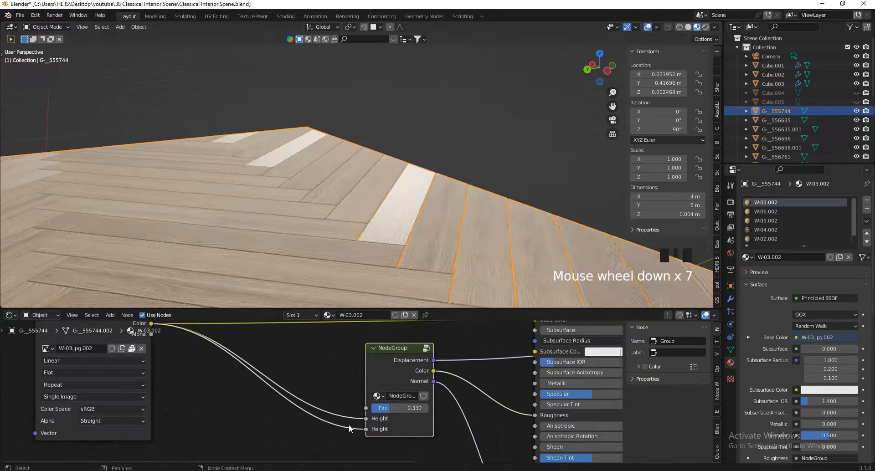
Copy the node group from the W-03.002 material and switch to the W-06.002 material.
scroll(344, 415, up, 5)
key(Left)
key(Left)
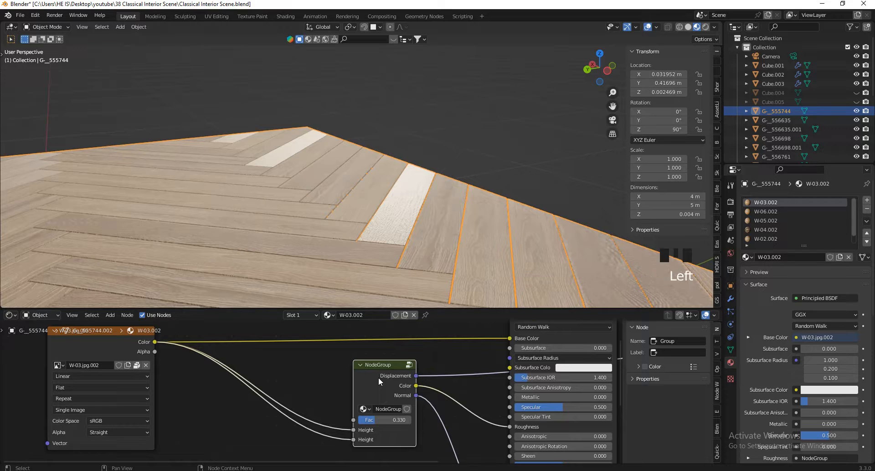
key(ctrl+c)
key(ctrl+c)
key(ctrl+c)
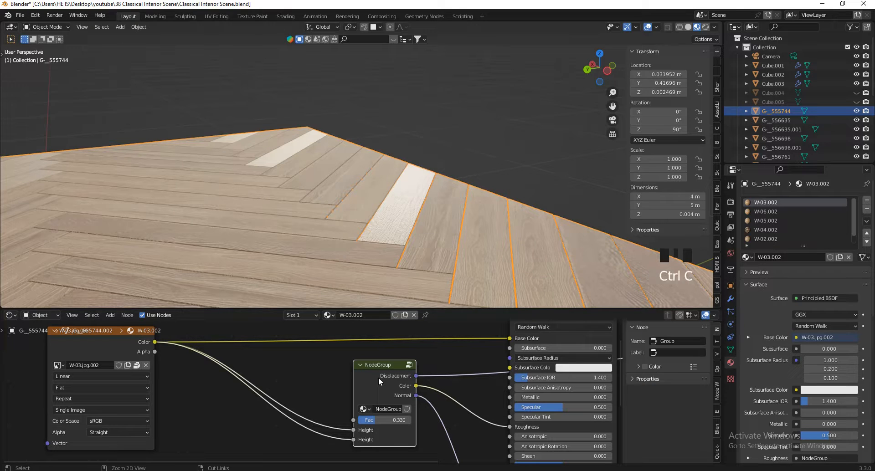
click(770, 212)
Move the W-06 image texture away from the Principled BSDF and paste the node group between them.
scroll(307, 409, down, 6)
click(476, 423)
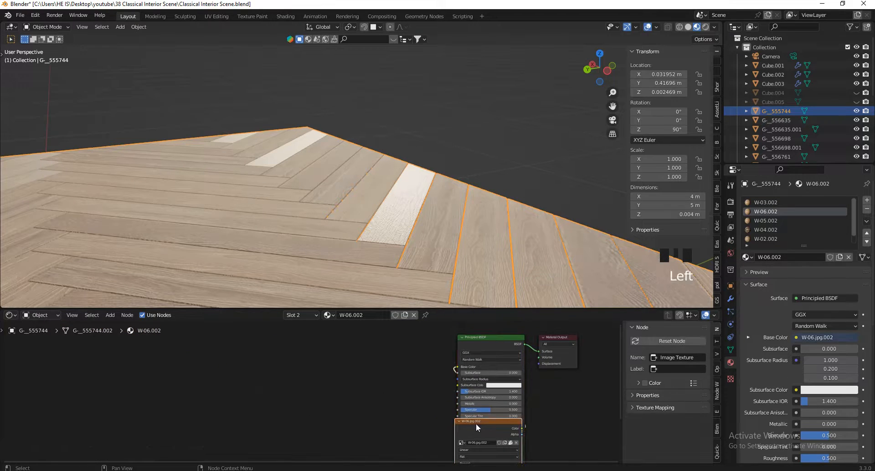
key(g)
click(309, 381)
key(ctrl+v)
scroll(346, 386, up, 3)
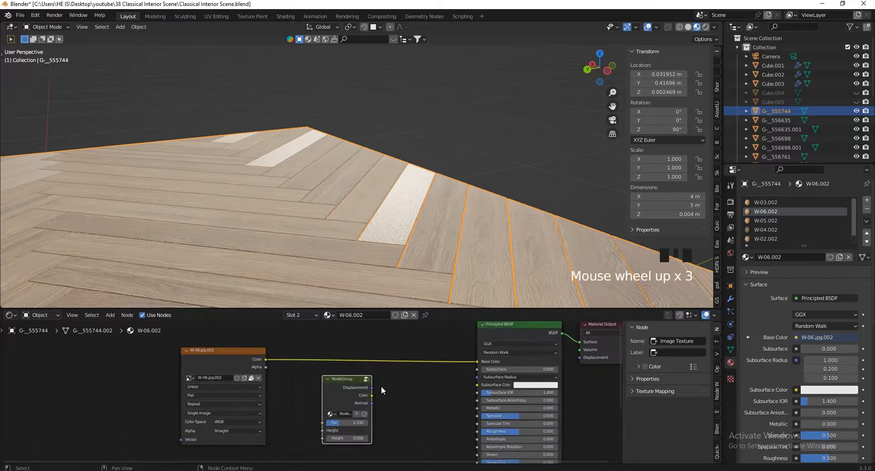
Connect the group's Displacement to the Material Output's Displacement and the W-06 image Color to both Height inputs.
scroll(381, 386, down, 2)
click(392, 387)
drag(388, 386, 549, 362)
scroll(333, 395, down, 5)
scroll(297, 376, up, 4)
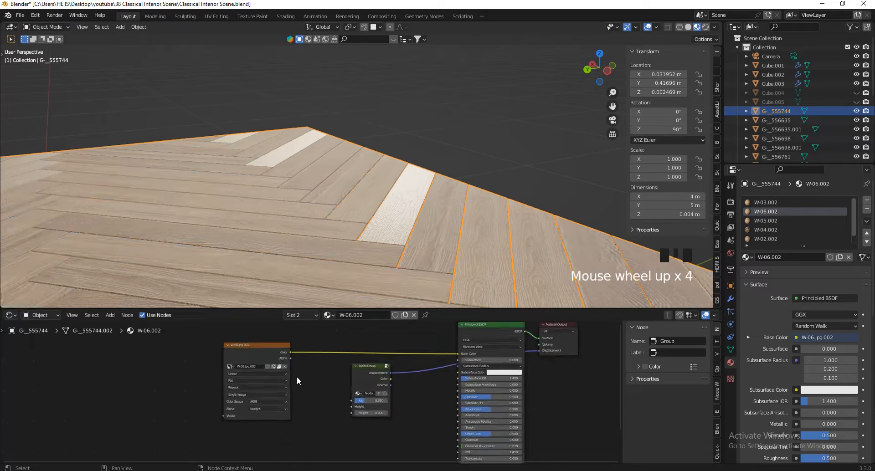
drag(291, 353, 352, 406)
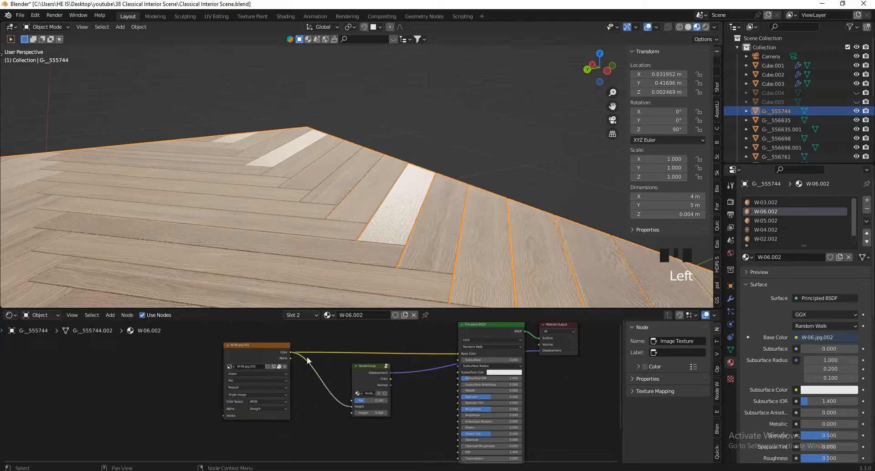
drag(289, 352, 351, 411)
scroll(369, 368, up, 4)
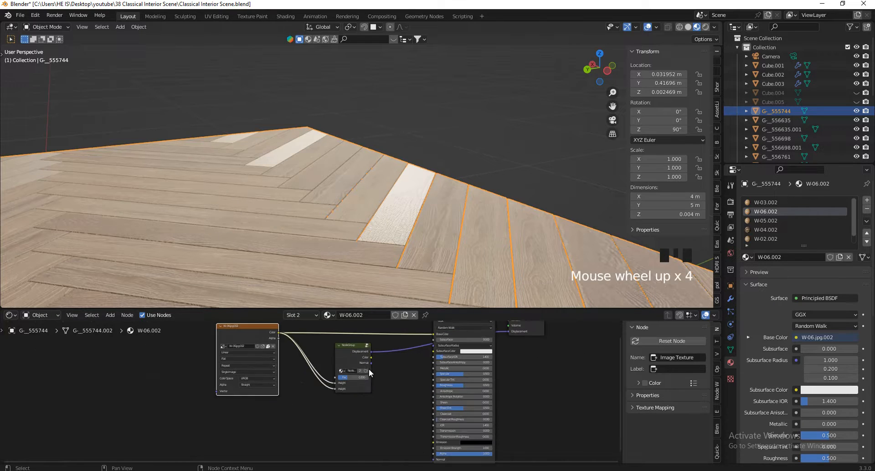
Connect the node group's Color output to the Principled BSDF's Roughness and its Normal output to Normal.
drag(371, 358, 423, 386)
drag(427, 382, 433, 385)
scroll(373, 355, down, 2)
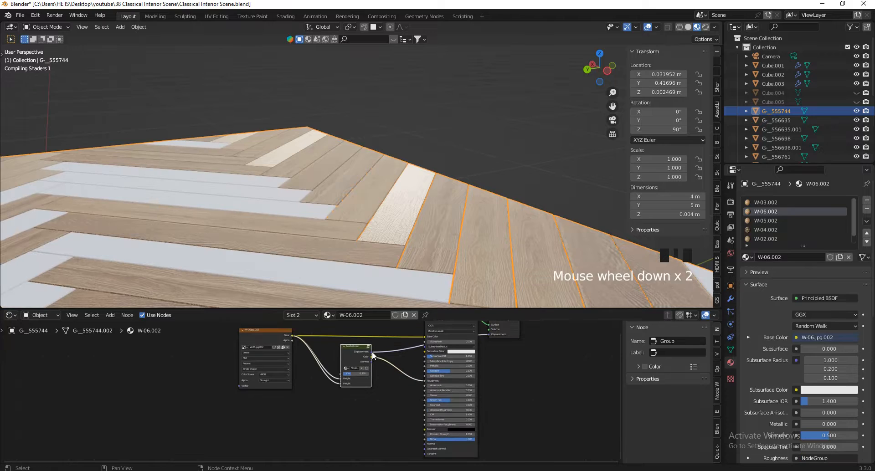
drag(371, 361, 425, 442)
scroll(302, 412, down, 5)
Try moving the ColorRamp's black stop inside the node group, returning it to position 0.000.
click(331, 373)
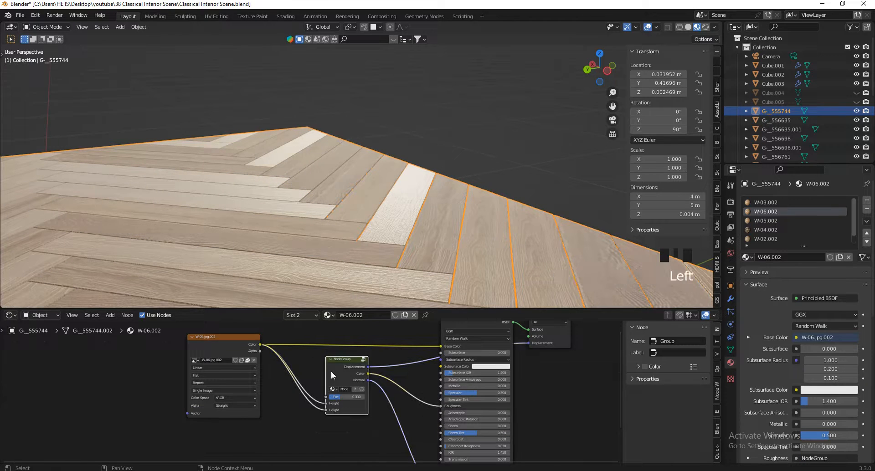
key(Tab)
scroll(327, 393, down, 7)
scroll(329, 327, up, 20)
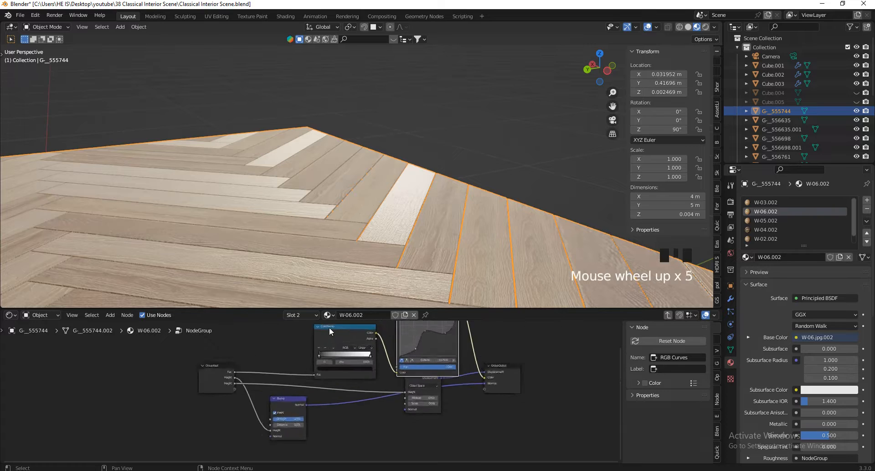
drag(315, 397, 280, 410)
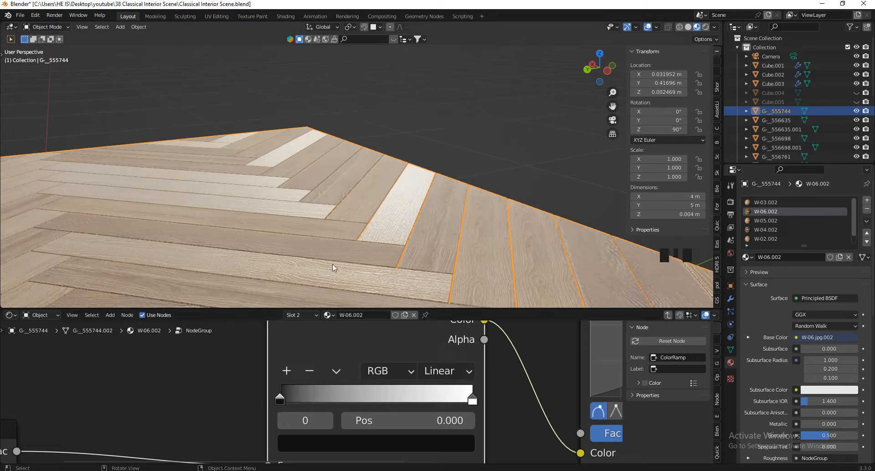
scroll(369, 371, down, 8)
scroll(368, 365, down, 4)
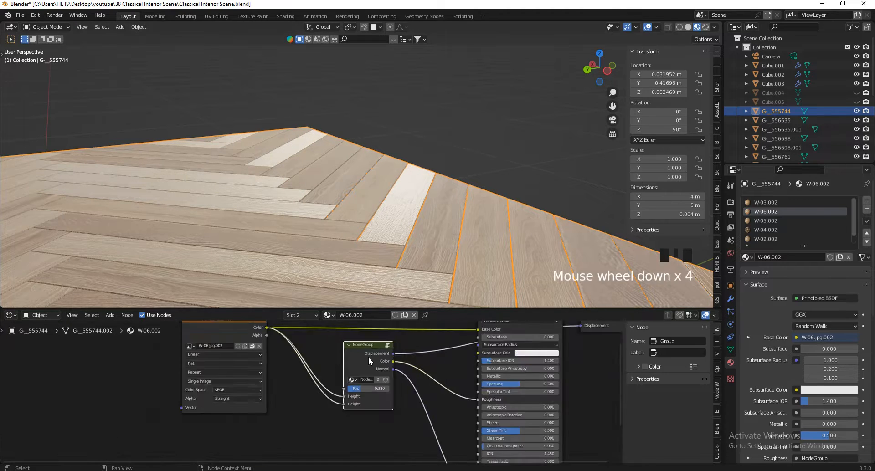
Try different Fac values on the W-06.002 node group while checking the planks' shine.
scroll(360, 374, up, 11)
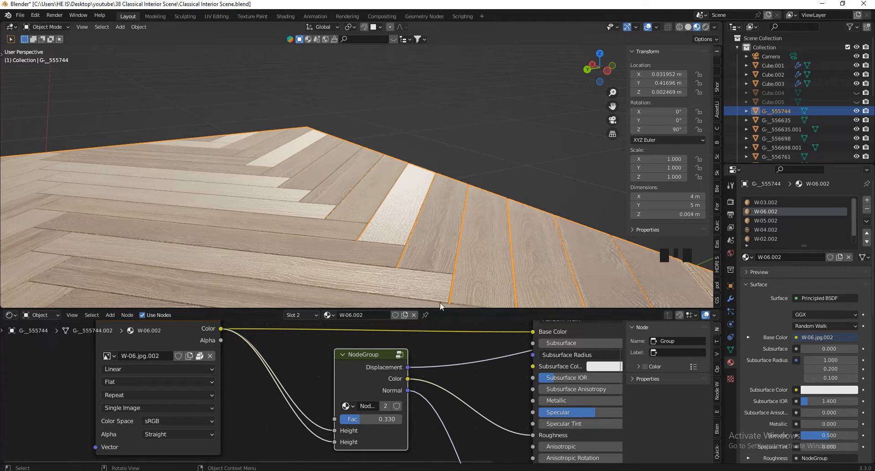
scroll(441, 148, down, 1)
scroll(401, 195, up, 2)
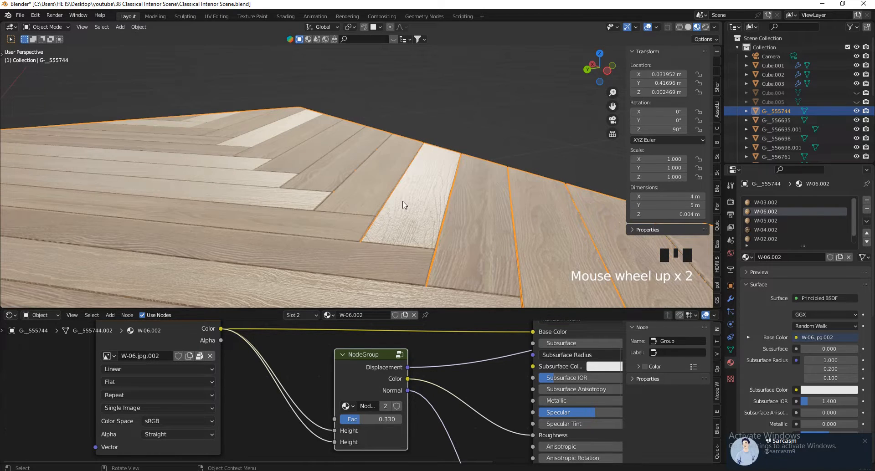
drag(359, 420, 301, 435)
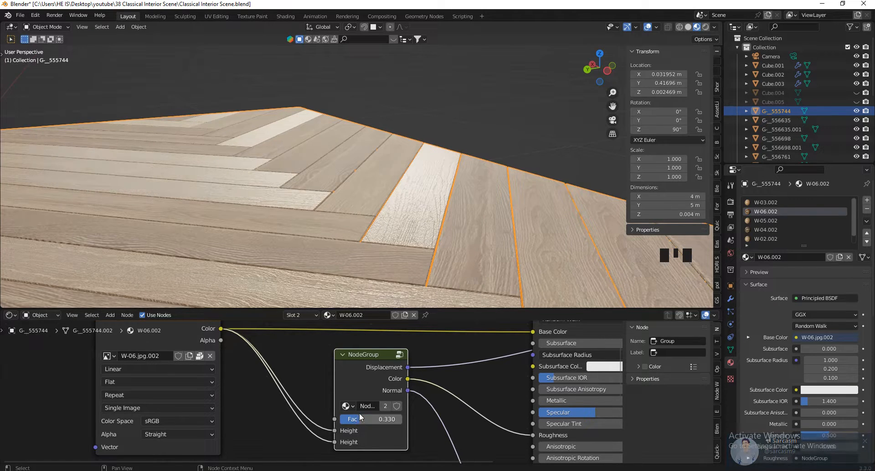
scroll(311, 429, down, 4)
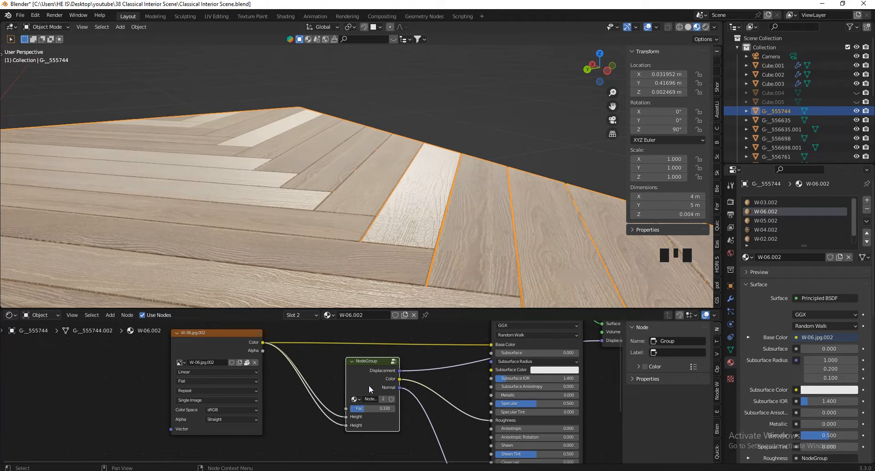
scroll(361, 407, up, 9)
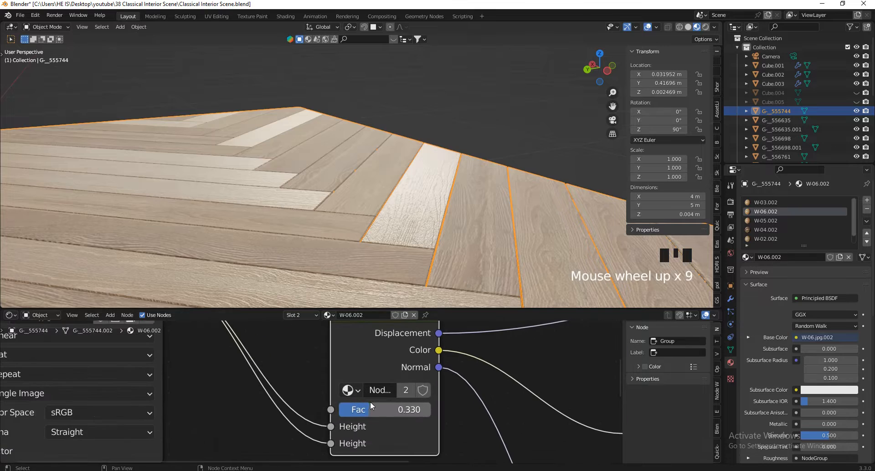
mouse_move(371, 409)
mouse_down()
mouse_move(407, 408)
mouse_move(383, 415)
mouse_move(358, 387)
mouse_move(402, 392)
mouse_up()
key(Tab)
scroll(363, 394, down, 7)
scroll(363, 395, up, 5)
right_click(402, 392)
scroll(432, 398, down, 12)
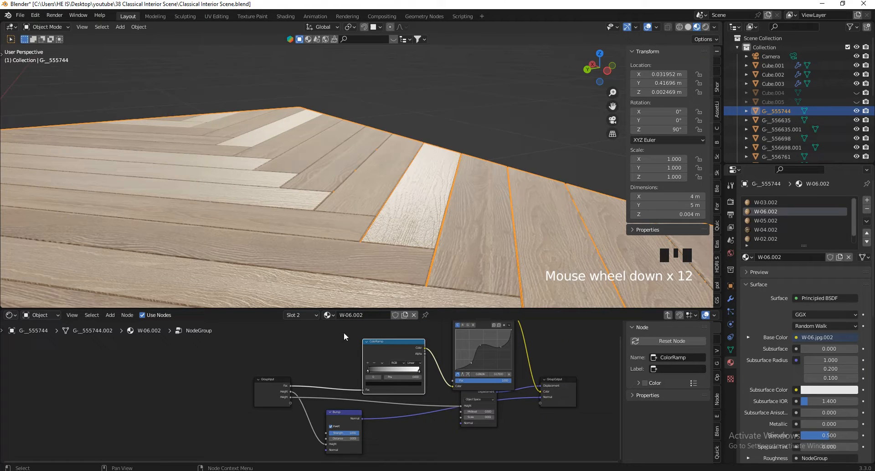
key(Tab)
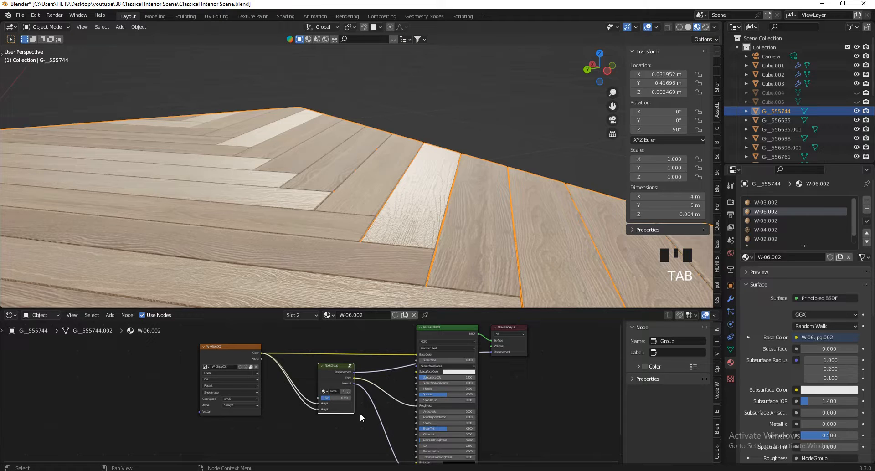
Copy the node group from W-06.002, then in W-05.002 move the image texture node clear of the Principled BSDF, leaving space between them.
click(333, 370)
key(ctrl+c)
key(ctrl+c)
key(ctrl+c)
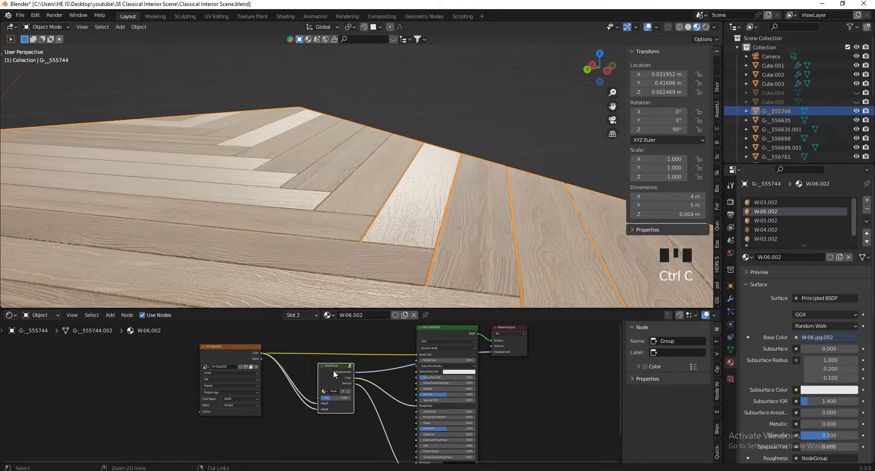
click(767, 222)
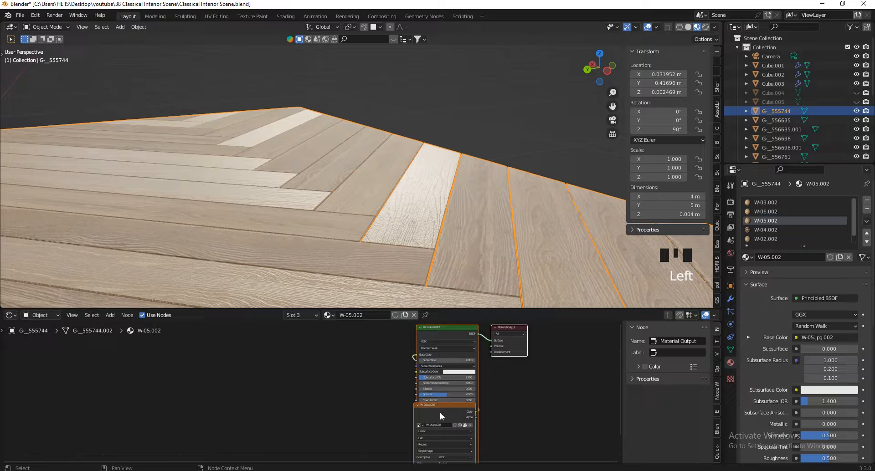
drag(439, 412, 216, 356)
Examine the herringbone floor from farther away, together with the furniture and the panelled wall.
scroll(438, 161, down, 2)
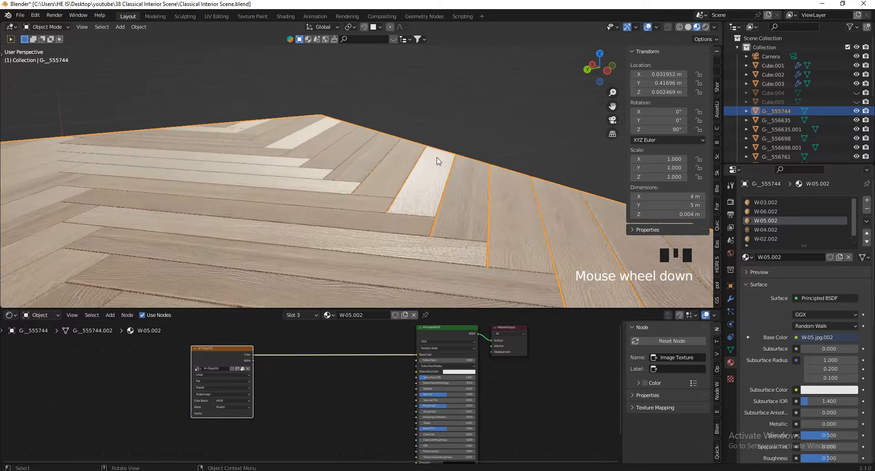
scroll(527, 98, down, 3)
drag(581, 65, 554, 75)
scroll(269, 127, down, 3)
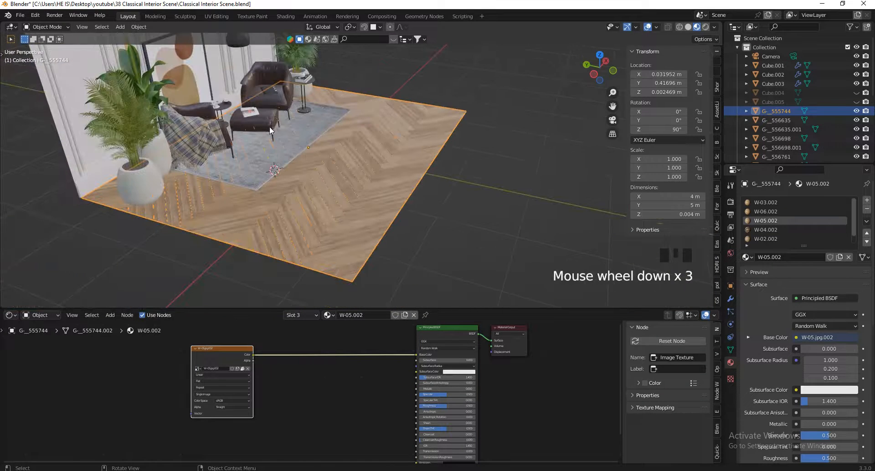
scroll(269, 127, up, 3)
scroll(309, 223, down, 3)
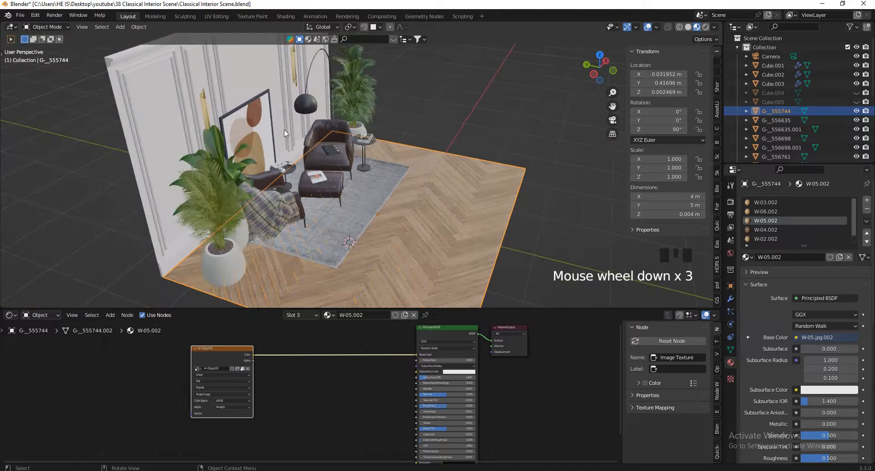
drag(611, 70, 614, 58)
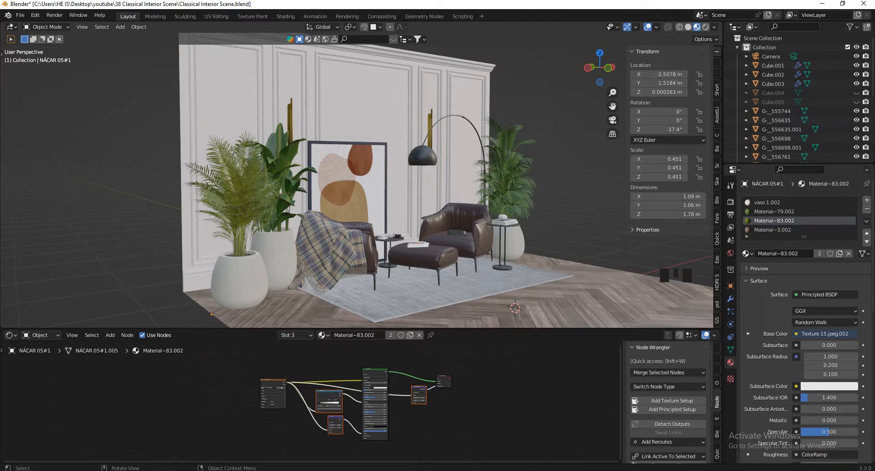
Select the front palm plant, enter Edit Mode and pick a leaf face, with its Material~83.002 nodes in view.
scroll(354, 387, up, 6)
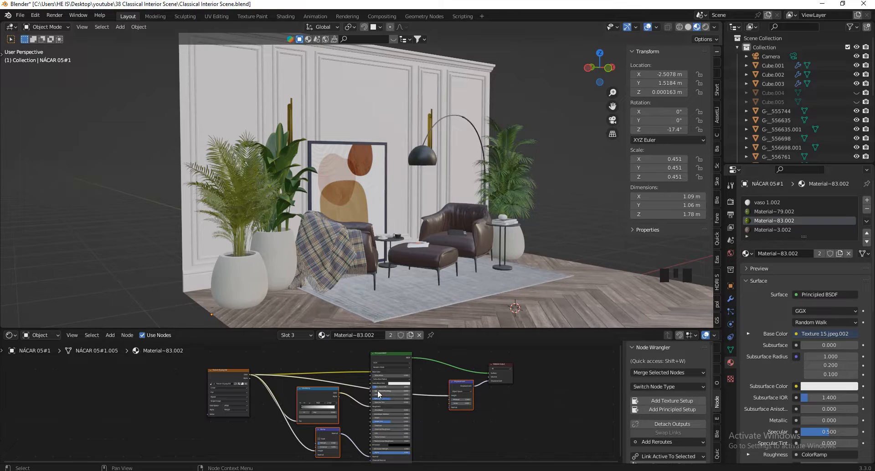
scroll(406, 354, down, 4)
scroll(422, 354, up, 4)
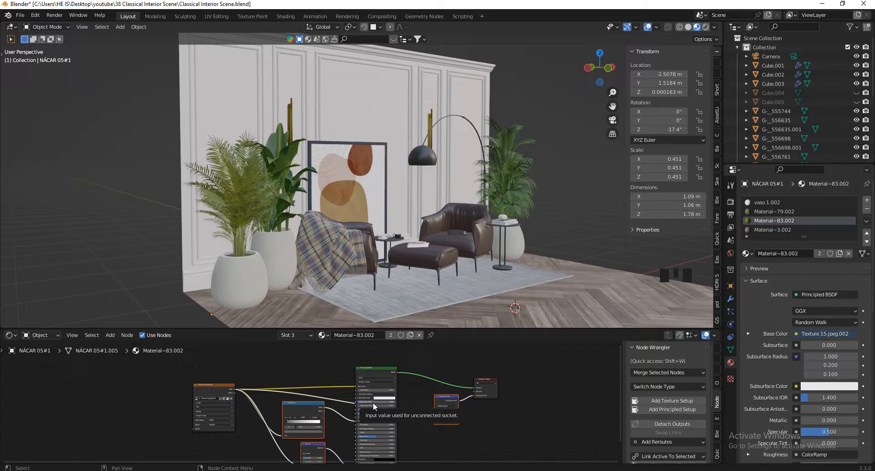
click(258, 206)
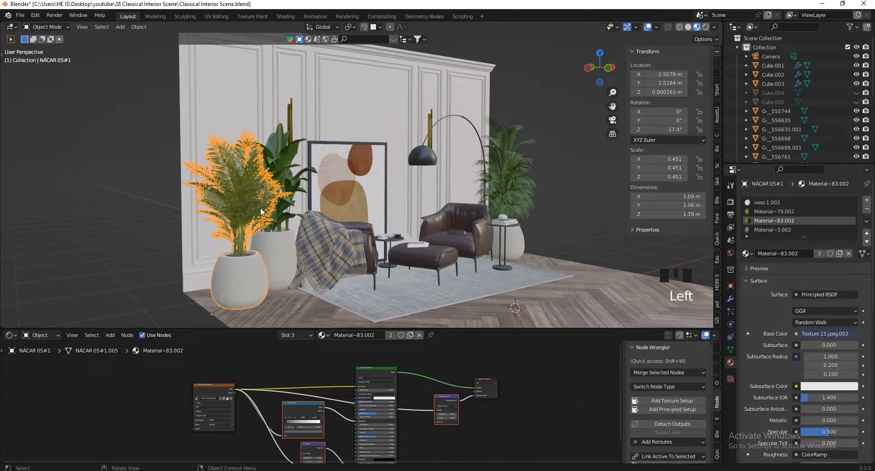
scroll(242, 203, up, 3)
key(Tab)
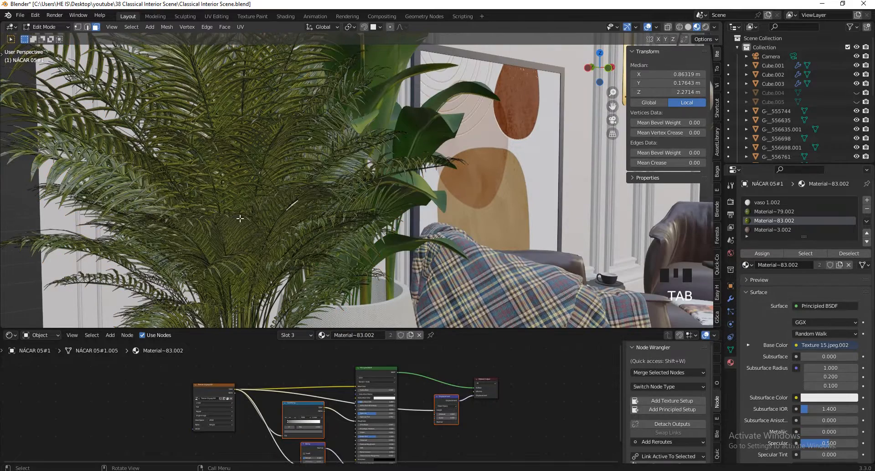
click(242, 140)
scroll(297, 407, down, 4)
scroll(372, 360, up, 8)
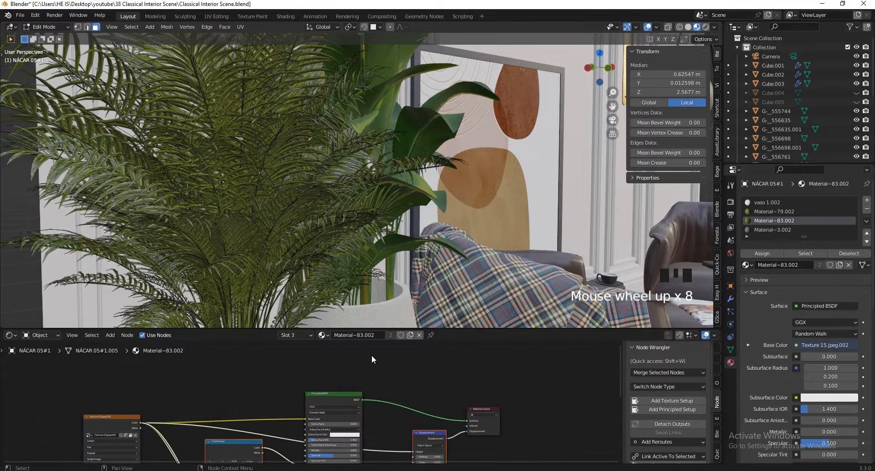
Add a Translucent BSDF node above the Principled BSDF in the palm's leaf material.
key(shift+a)
click(340, 358)
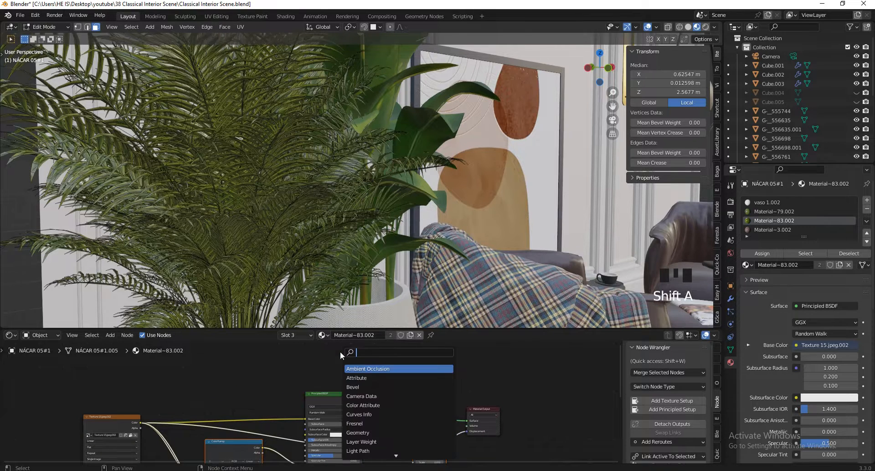
text(add)
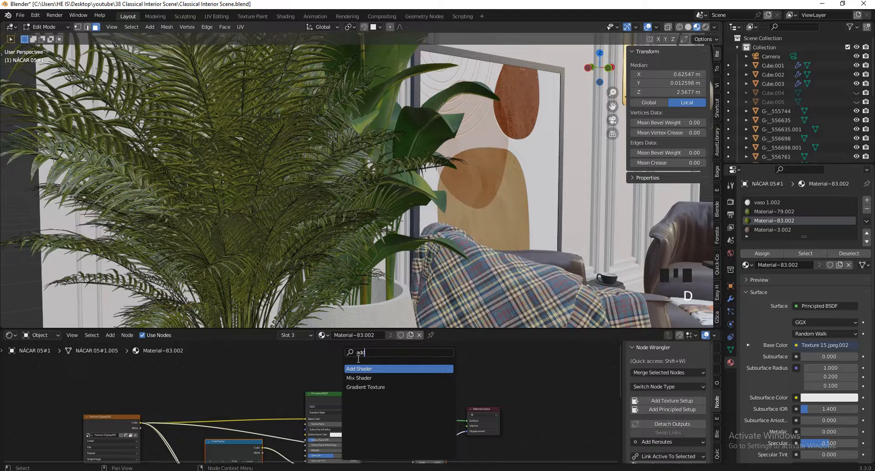
key(ctrl+a)
text(tr)
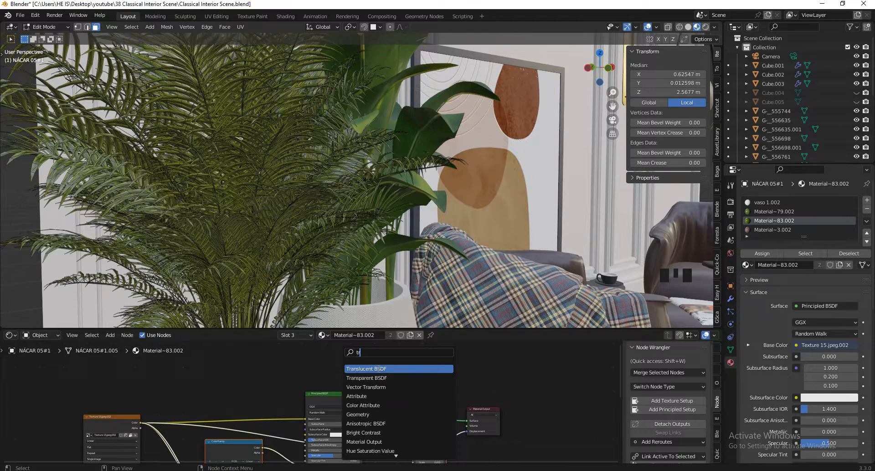
click(379, 370)
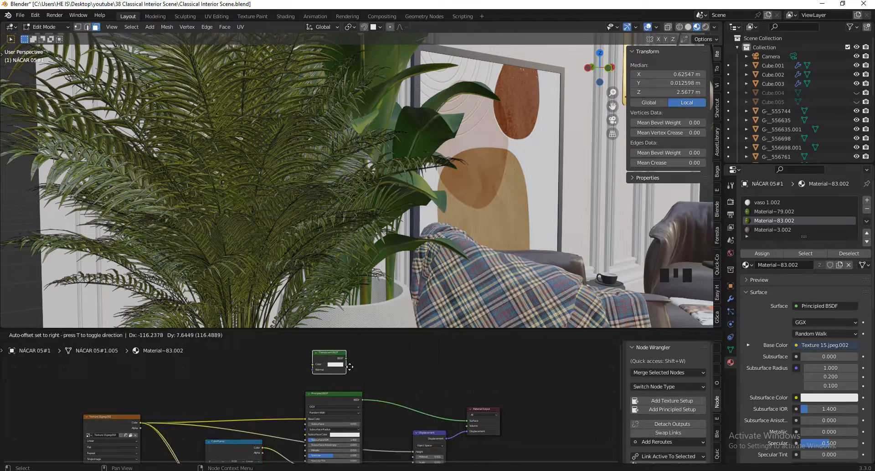
click(367, 370)
scroll(395, 384, up, 2)
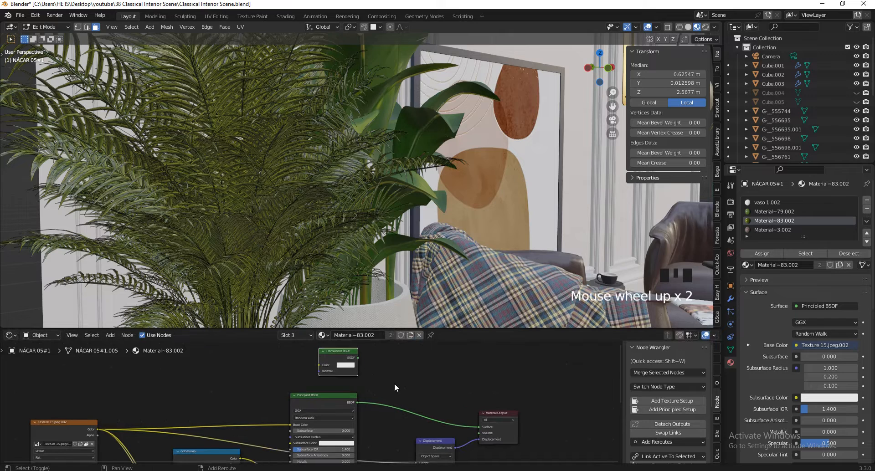
Insert an Add Shader between the Principled BSDF and Material Output, and connect the Translucent BSDF to its second Shader input.
key(shift+a)
click(368, 368)
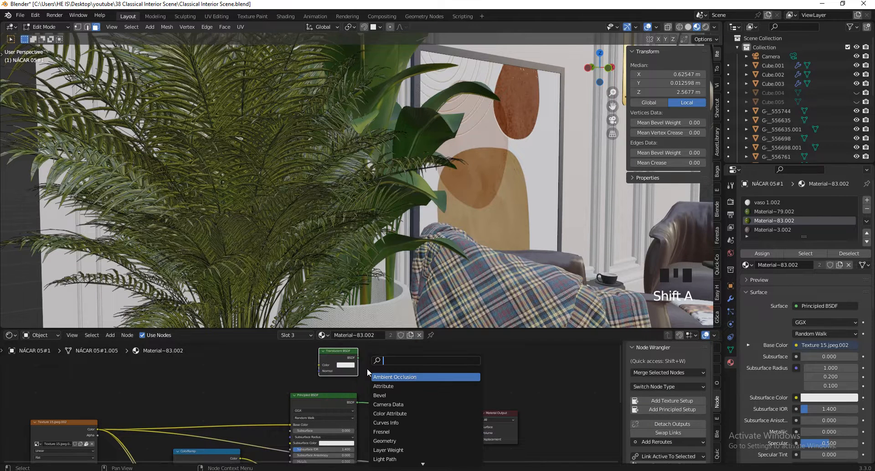
text(Add)
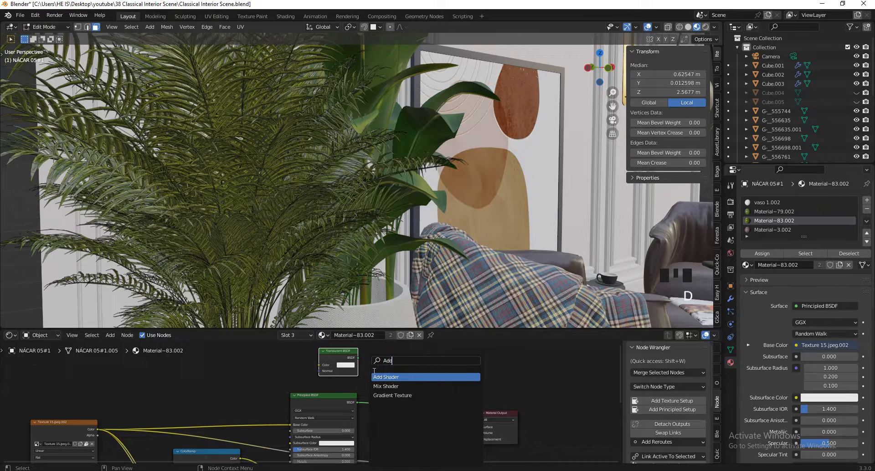
click(390, 377)
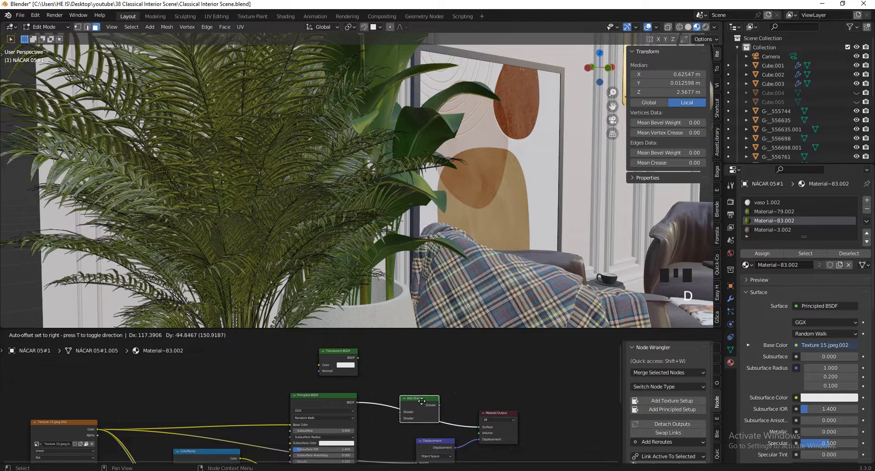
click(420, 404)
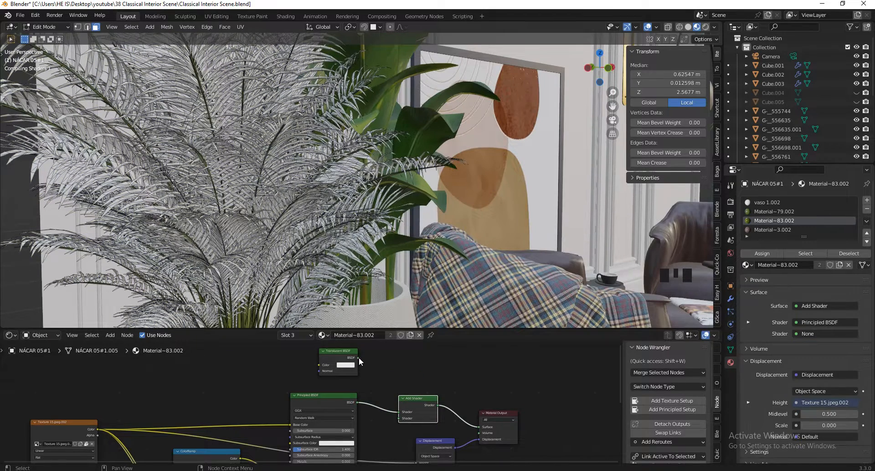
drag(359, 357, 400, 414)
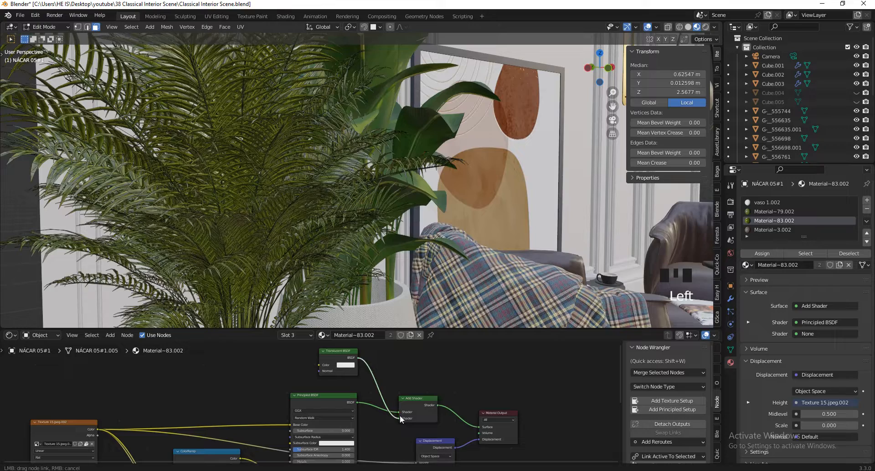
Connect the Texture 15.jpeg.002 image's Color output to the Translucent BSDF's Color input.
scroll(441, 391, down, 5)
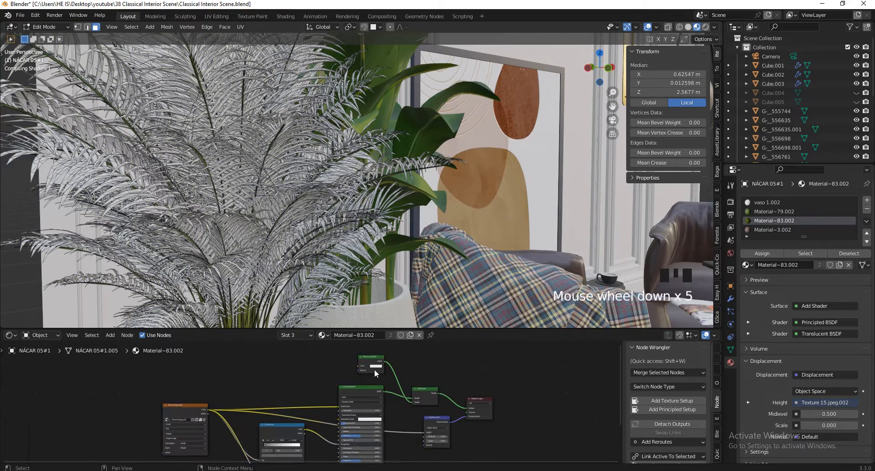
scroll(364, 362, up, 5)
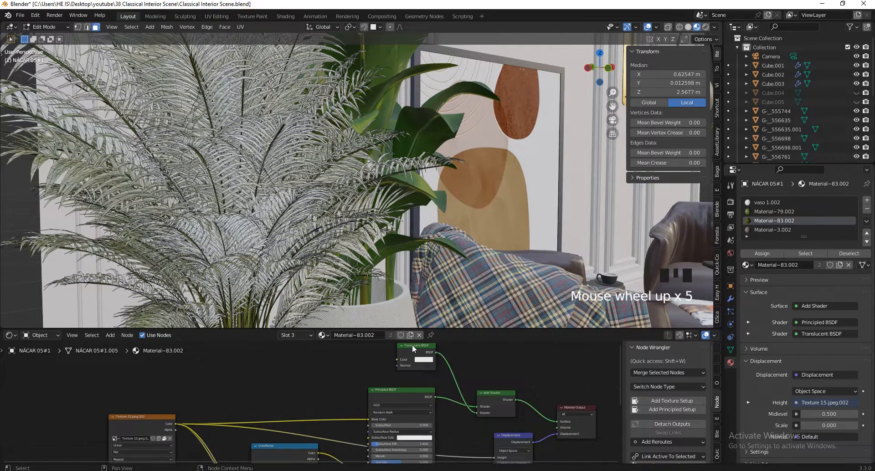
scroll(412, 346, up, 6)
drag(412, 350, 374, 356)
scroll(365, 377, up, 3)
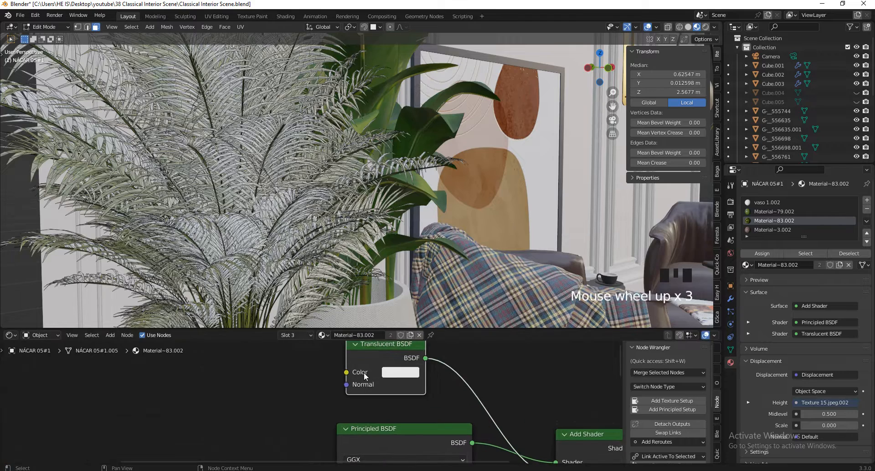
scroll(342, 384, down, 4)
scroll(201, 406, up, 5)
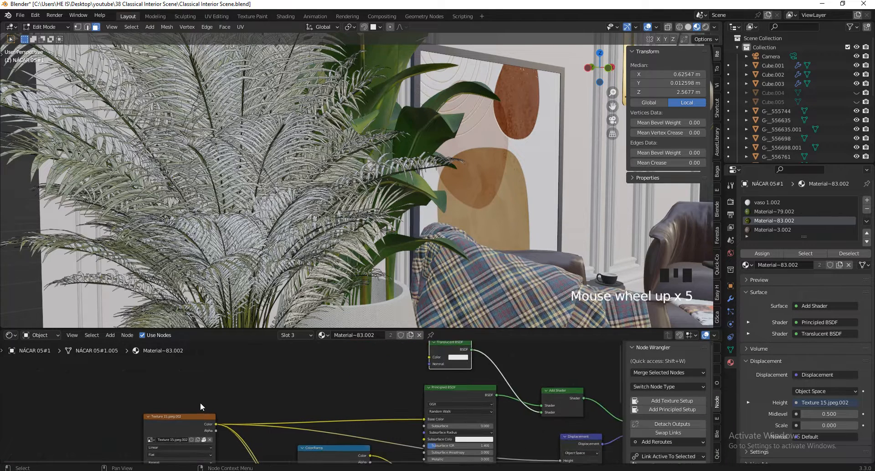
drag(216, 425, 429, 358)
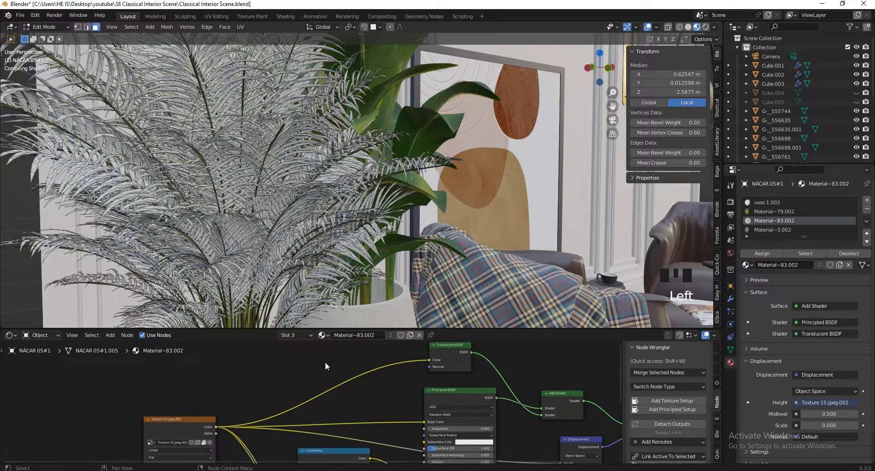
Connect the Bump node's Normal output to the Translucent BSDF's Normal input.
scroll(318, 362, down, 4)
scroll(318, 365, down, 5)
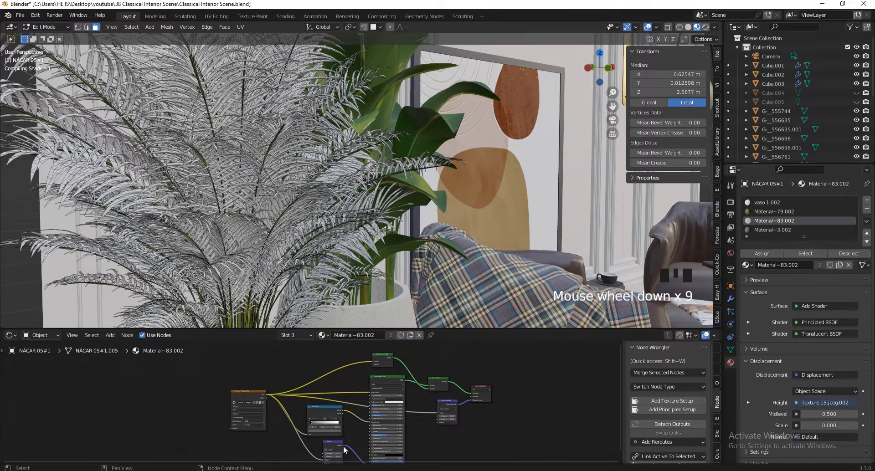
drag(344, 450, 372, 363)
scroll(365, 381, down, 2)
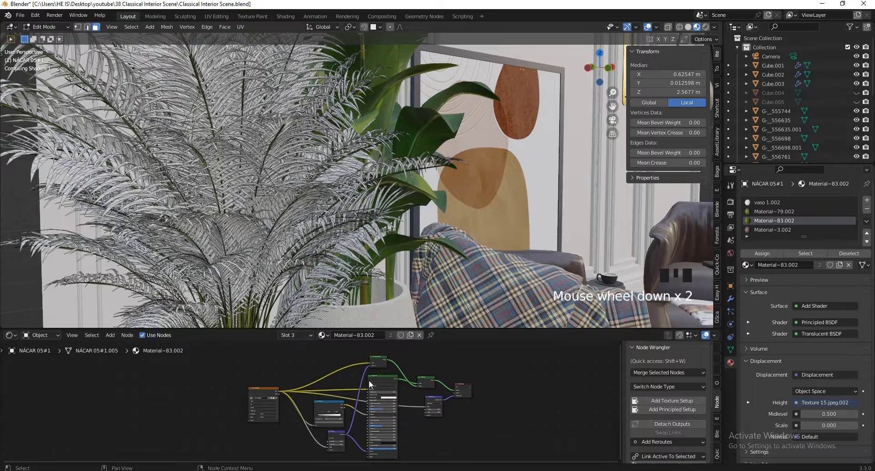
scroll(368, 381, up, 10)
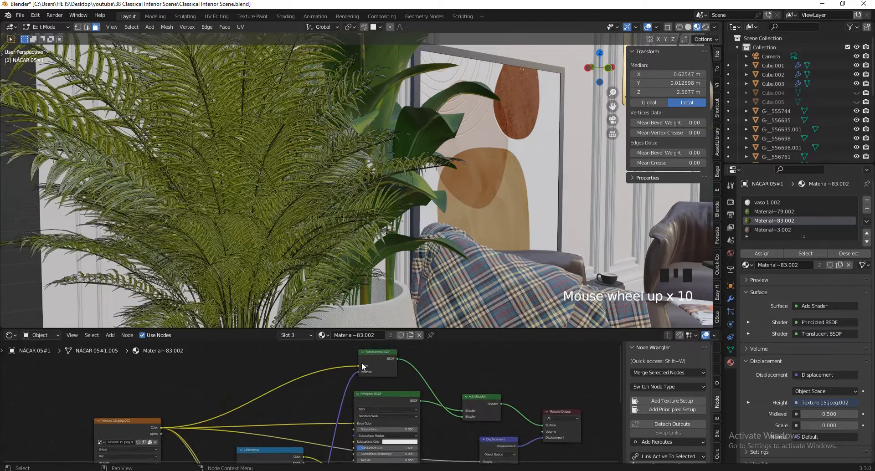
scroll(260, 202, up, 1)
scroll(260, 202, down, 2)
Return to Object Mode, deselect the palm and check its leaves against the rest of the room.
key(Tab)
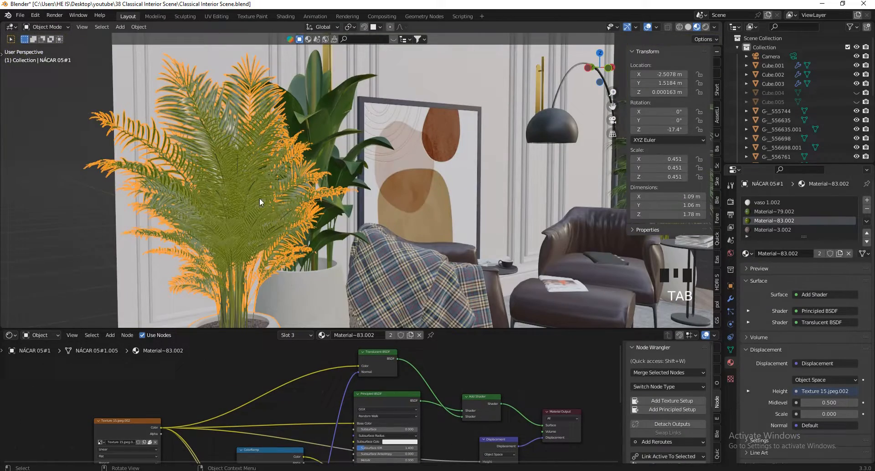
click(22, 181)
scroll(246, 128, down, 2)
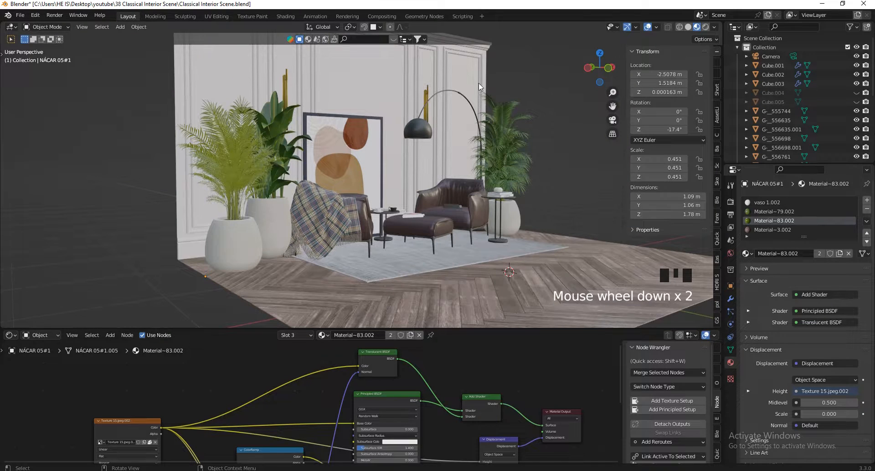
drag(611, 63, 370, 153)
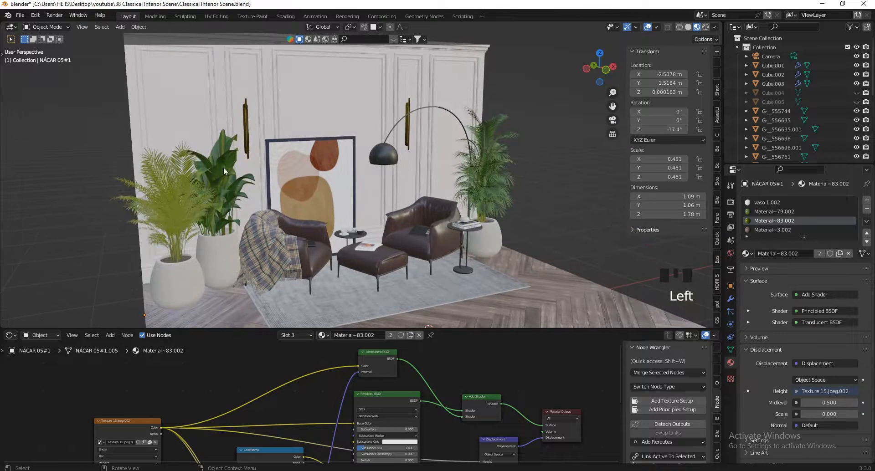
scroll(224, 171, up, 1)
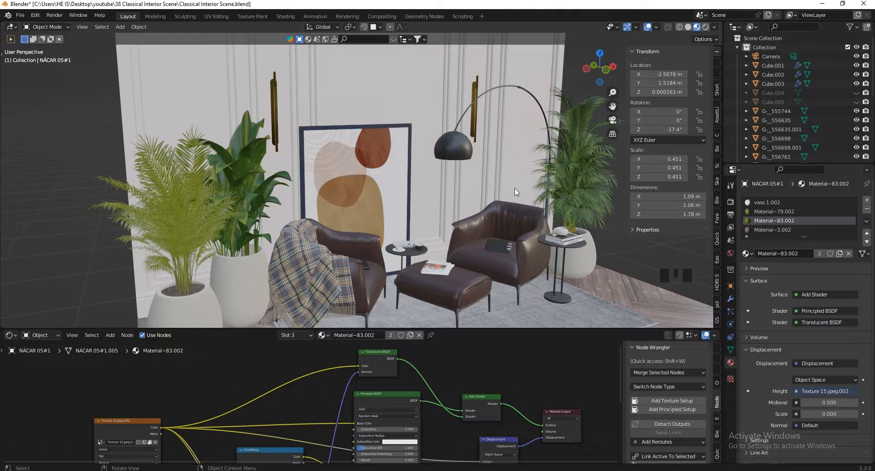
Fly up to the gold wall lamp beside the framed artwork to examine it closely.
key(shift+grave)
key(w)
key(w)
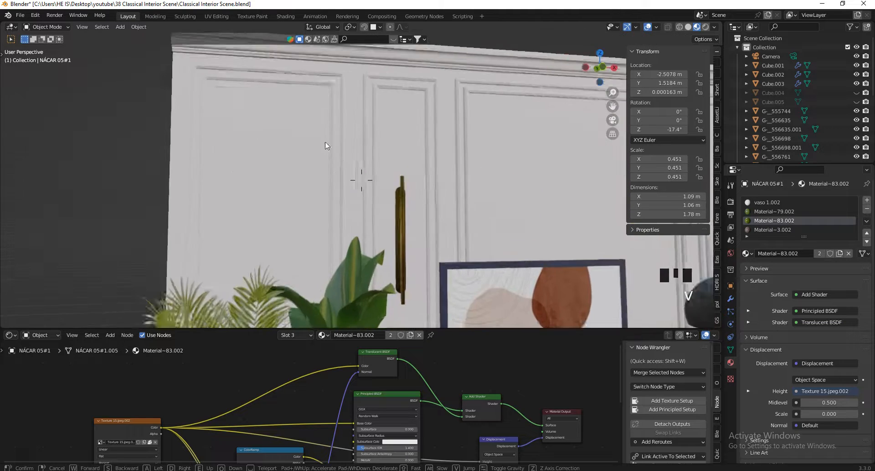
click(400, 150)
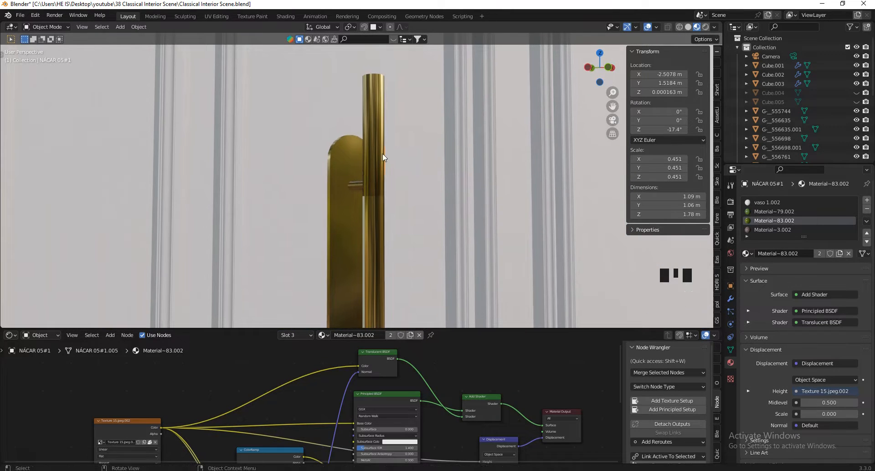
Select the gold wall lamp and examine its 4'wide brass.002 material nodes.
click(382, 153)
scroll(458, 339, down, 3)
scroll(458, 339, down, 8)
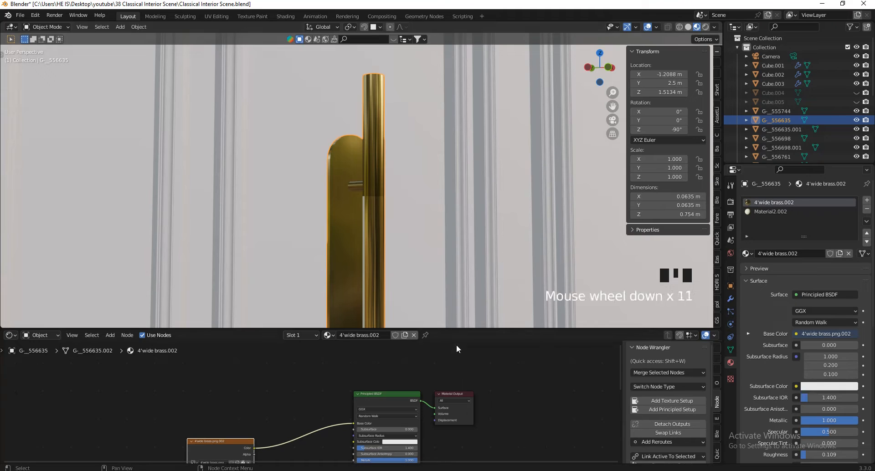
scroll(445, 392, down, 6)
scroll(445, 392, down, 3)
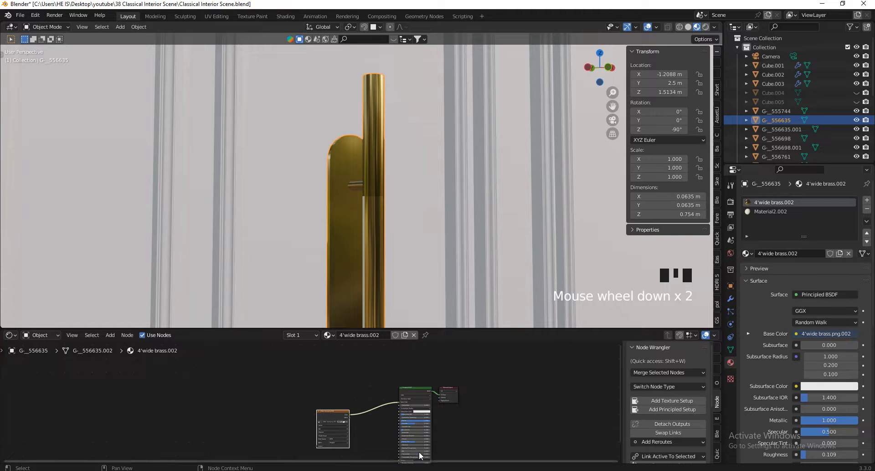
scroll(419, 452, up, 5)
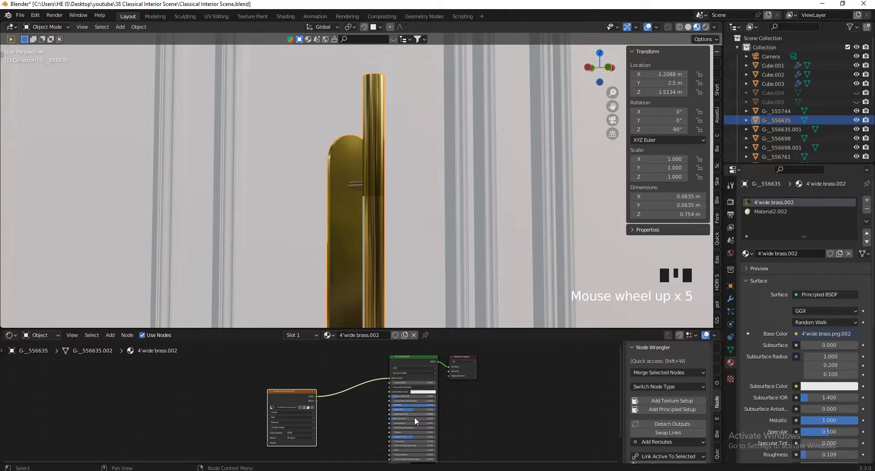
scroll(415, 417, up, 12)
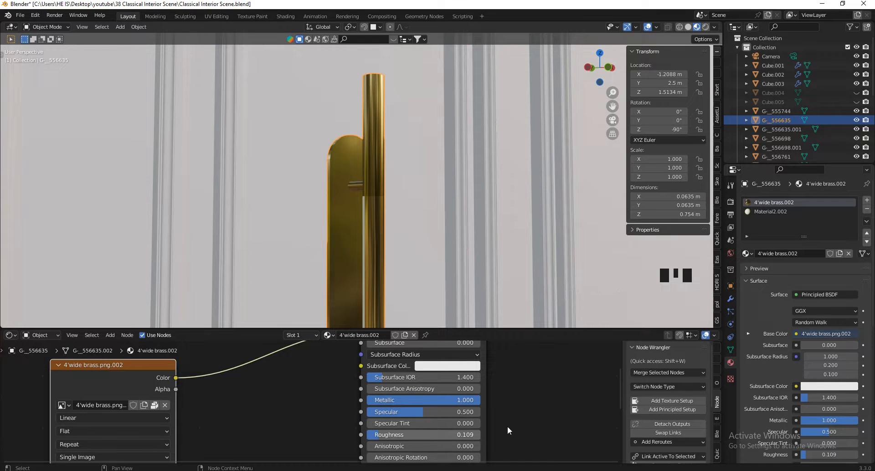
Fly around to the side of the wall lamp to examine its inner light tube.
key(v)
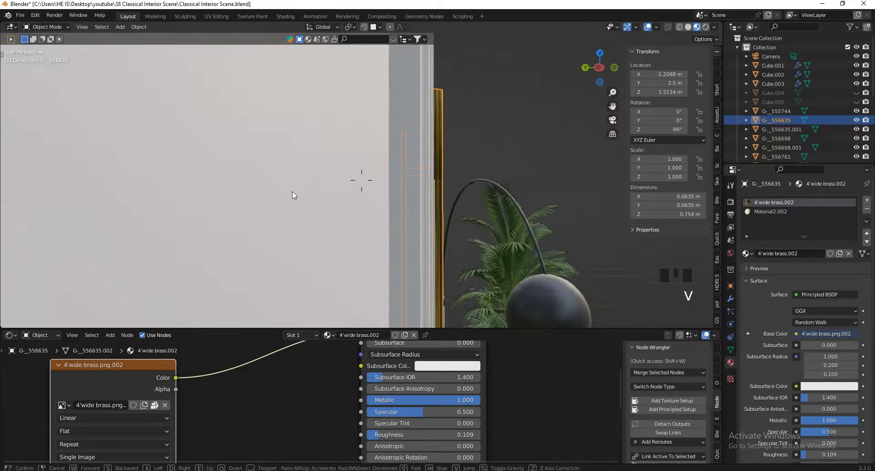
key(s)
key(w)
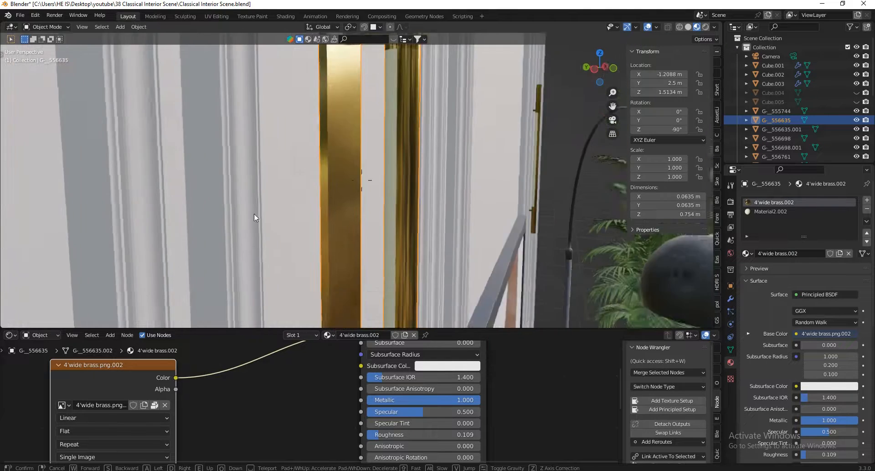
key(w)
key(s)
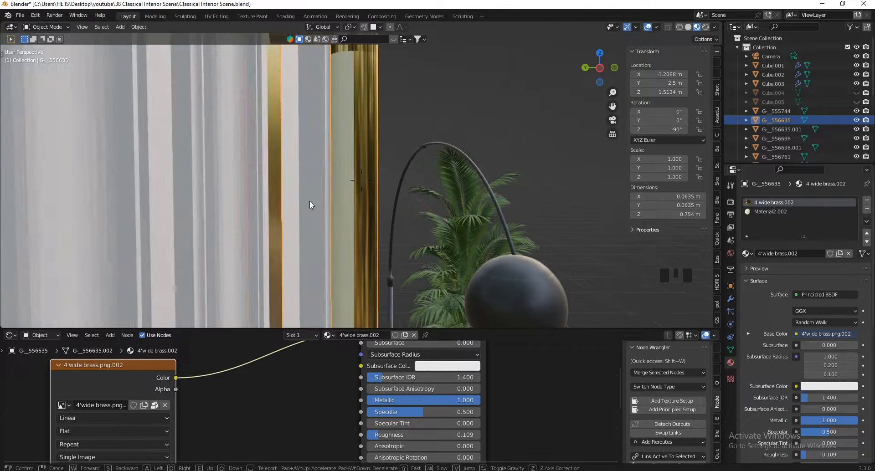
click(310, 201)
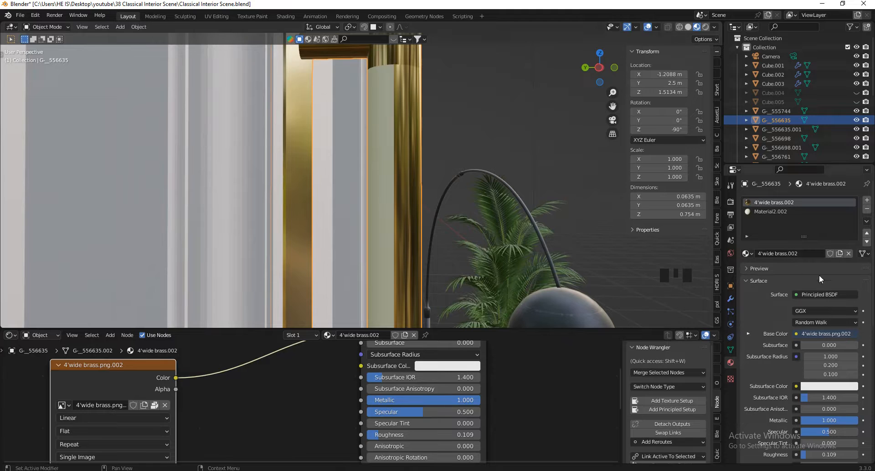
Enable nodes for the lamp's Material2.002 and change its surface shader to Emission.
click(767, 213)
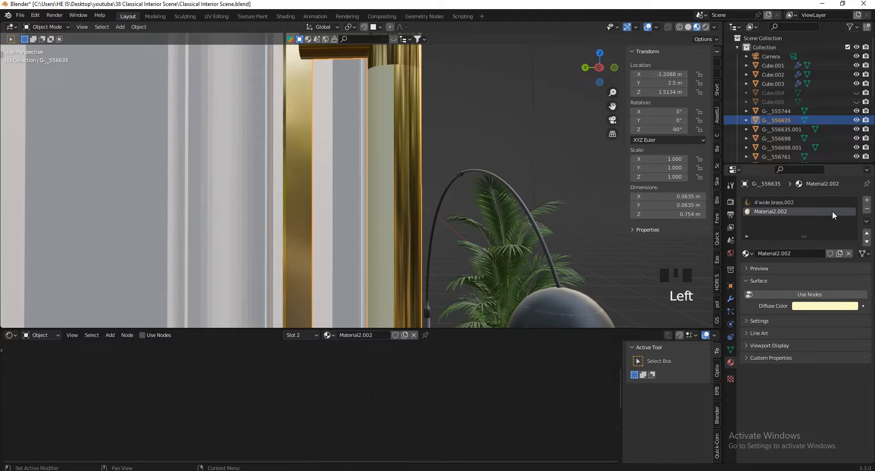
click(796, 292)
scroll(409, 422, down, 12)
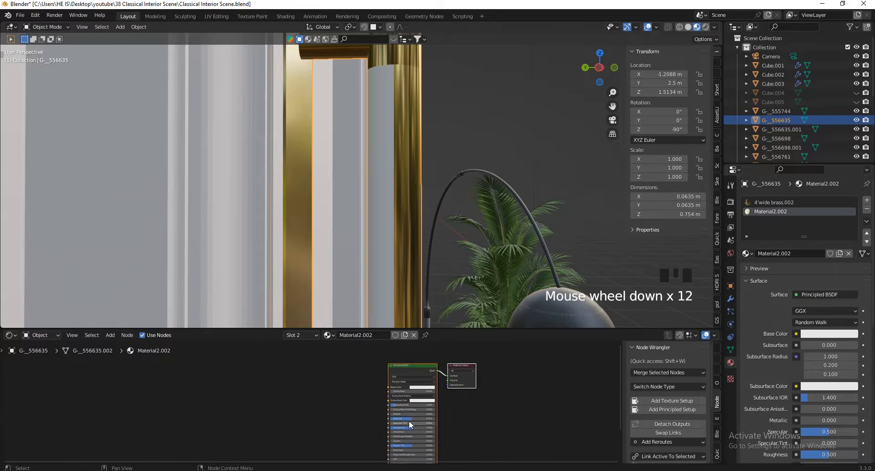
scroll(438, 380, up, 4)
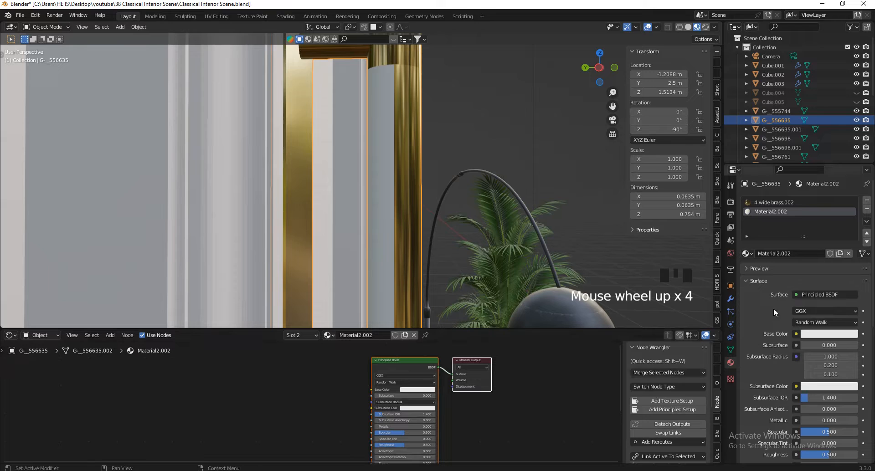
click(816, 295)
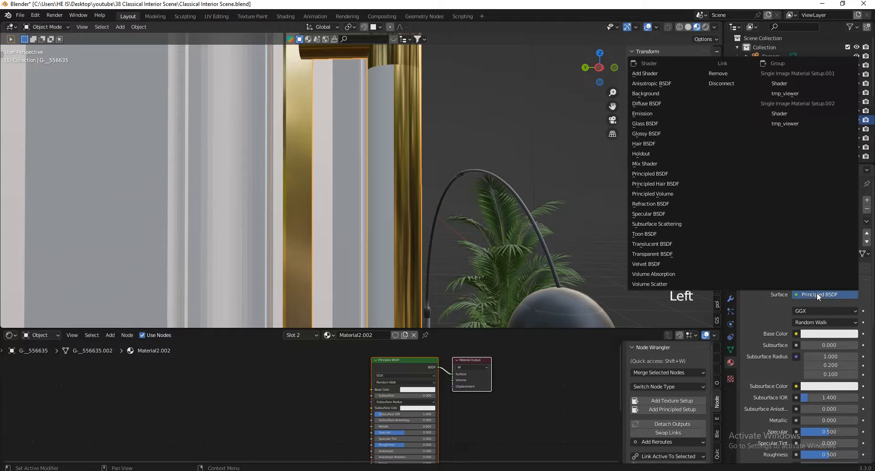
click(666, 111)
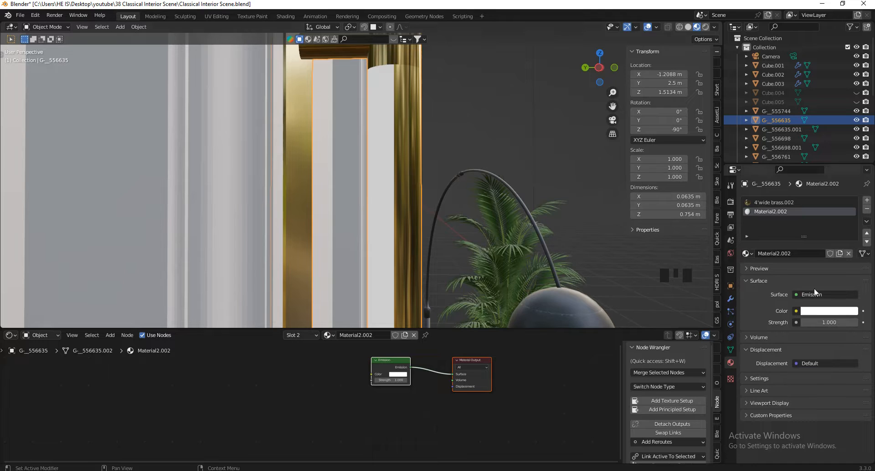
Set the Emission strength of Material2.002 to 5.
click(830, 328)
click(830, 327)
text(5)
key(Return)
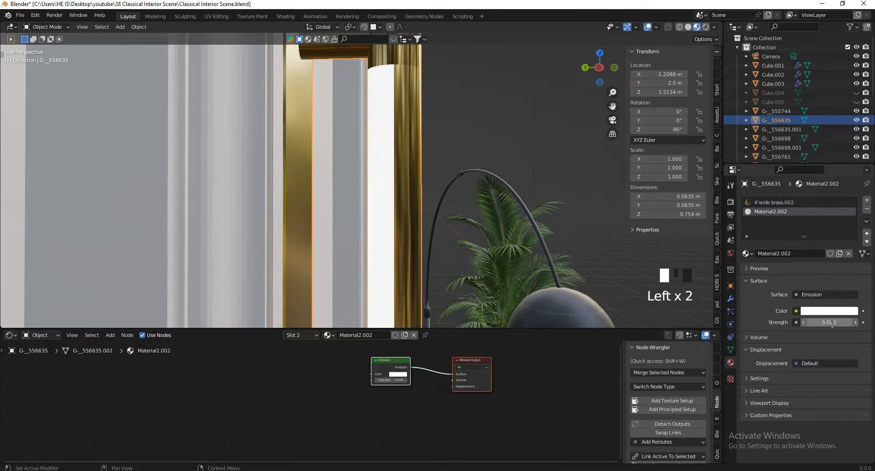
Fly over to the other wall lamp to examine its glowing tube and brass backplate.
key(v)
key(d)
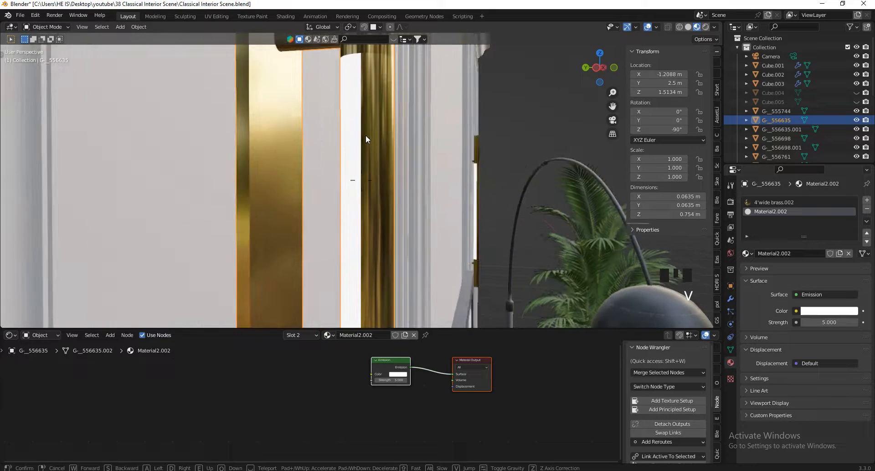
key(w)
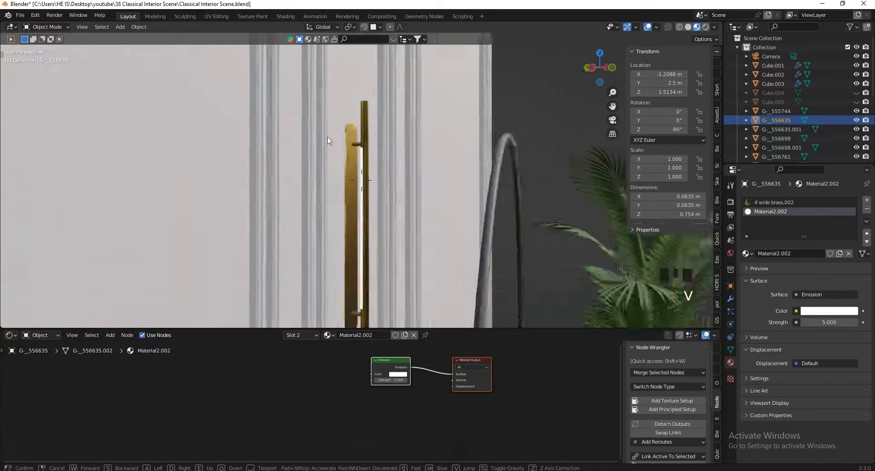
key(w)
key(a)
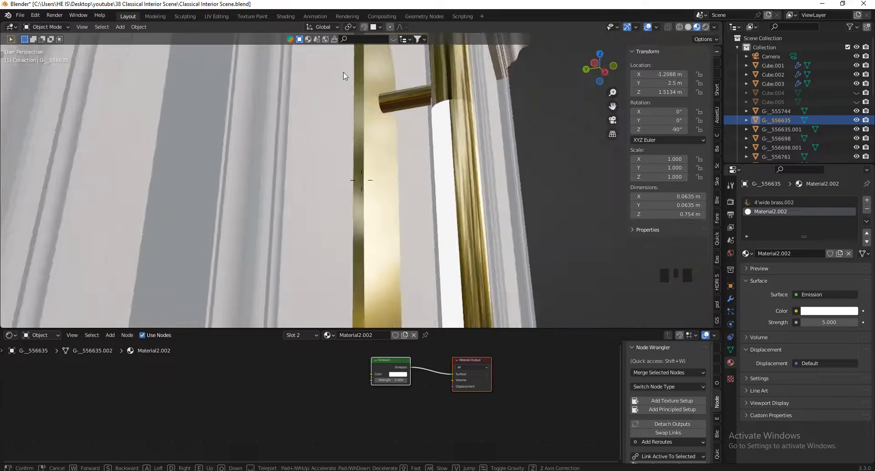
key(s)
key(e)
key(w)
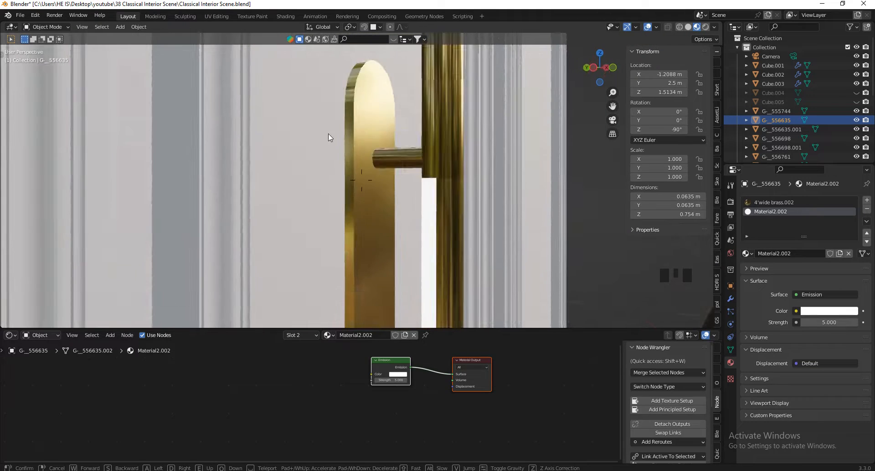
key(e)
click(332, 139)
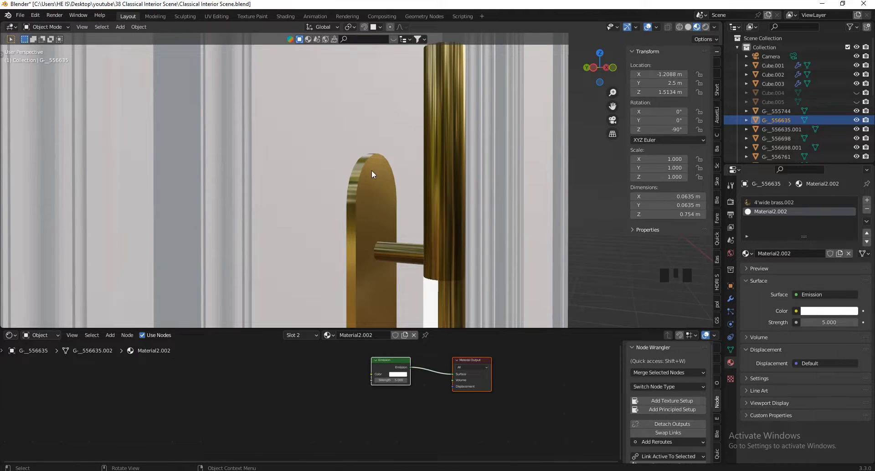
Run Limited Dissolve on the whole mesh of this second wall lamp with a 0.1° max angle.
click(370, 162)
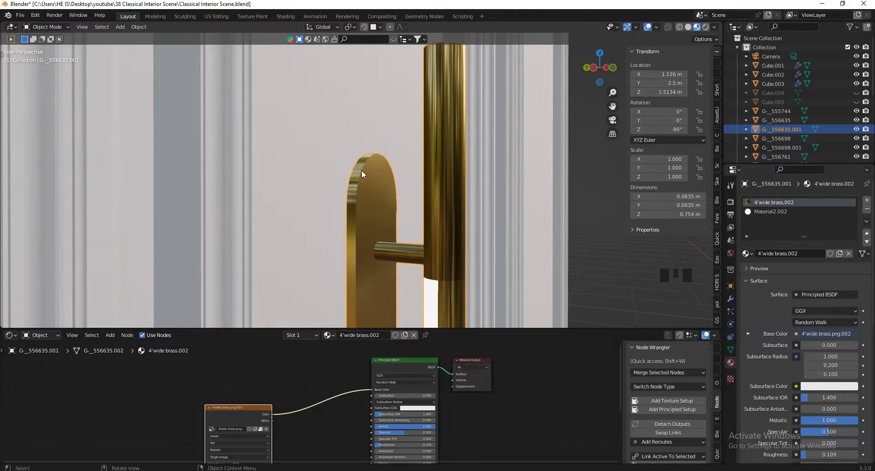
key(Tab)
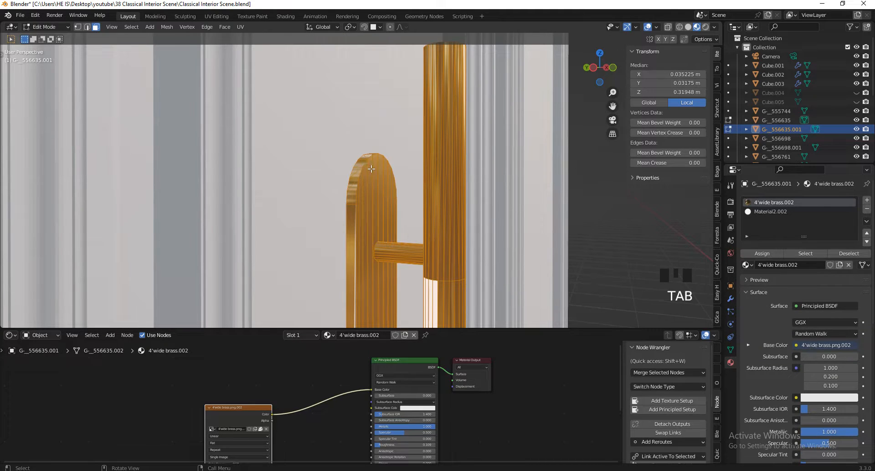
key(a)
key(x)
click(372, 189)
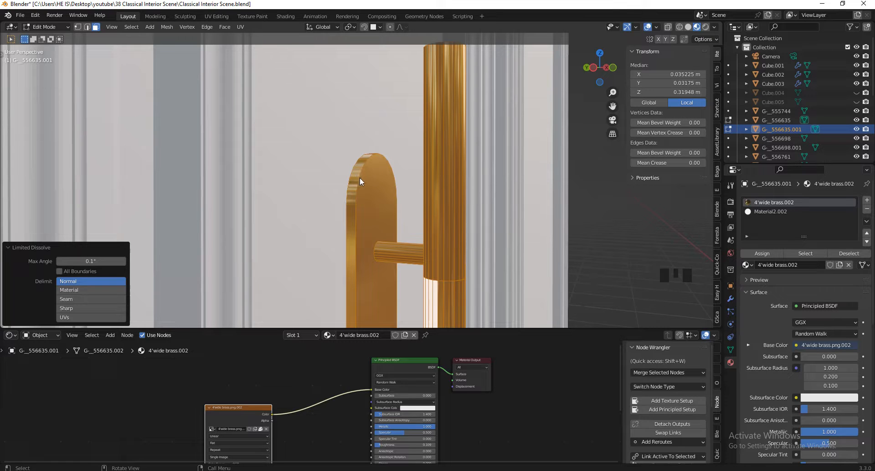
Select the backplate's front face to check the simplified lamp mesh, finishing in Object Mode.
click(374, 204)
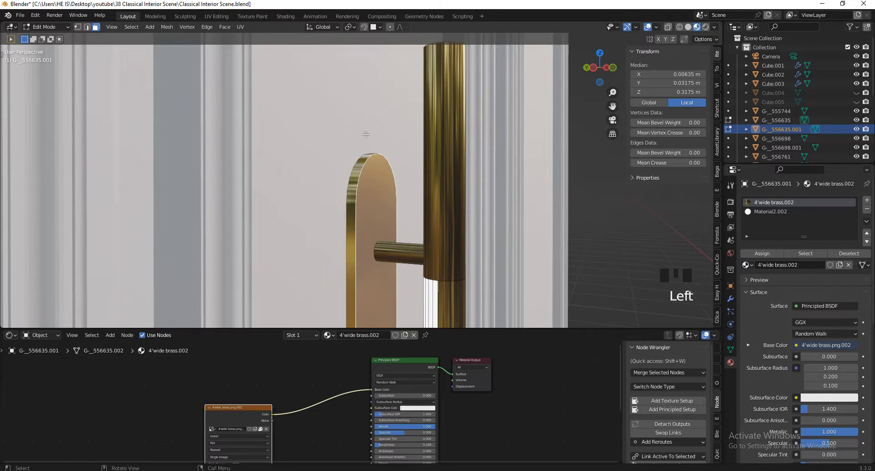
scroll(372, 167, up, 1)
scroll(373, 167, down, 1)
key(Tab)
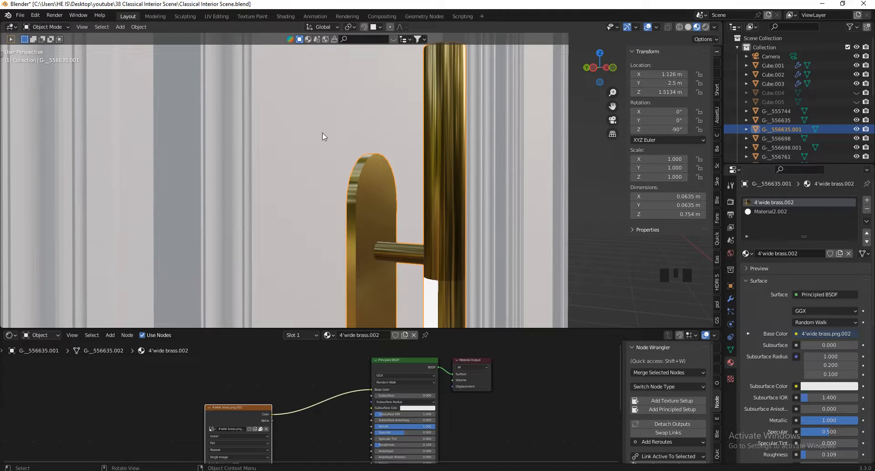
key(Tab)
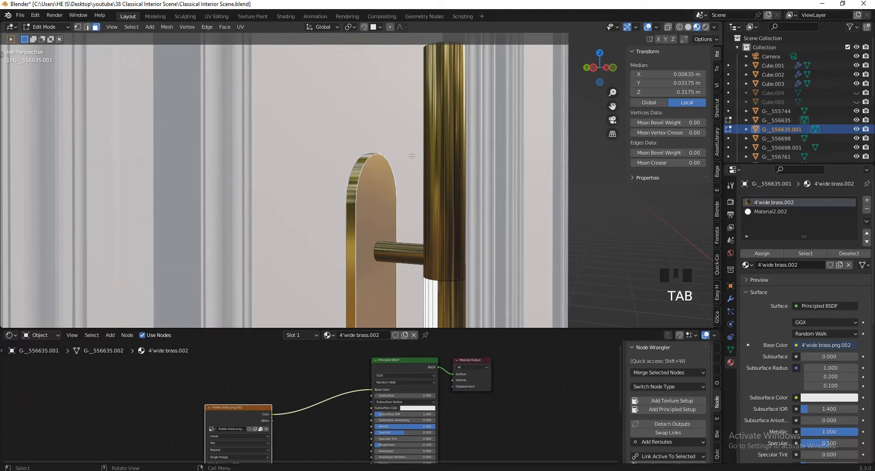
key(Tab)
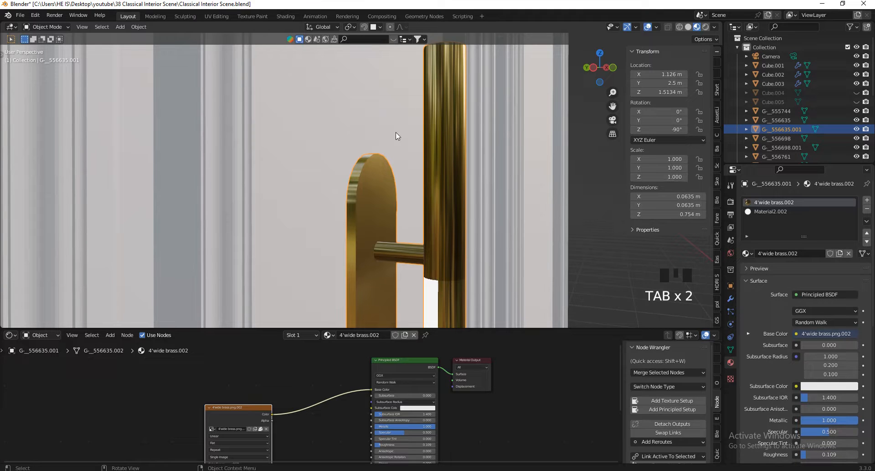
Try to apply the scale transform to the second wall lamp.
key(ctrl+a)
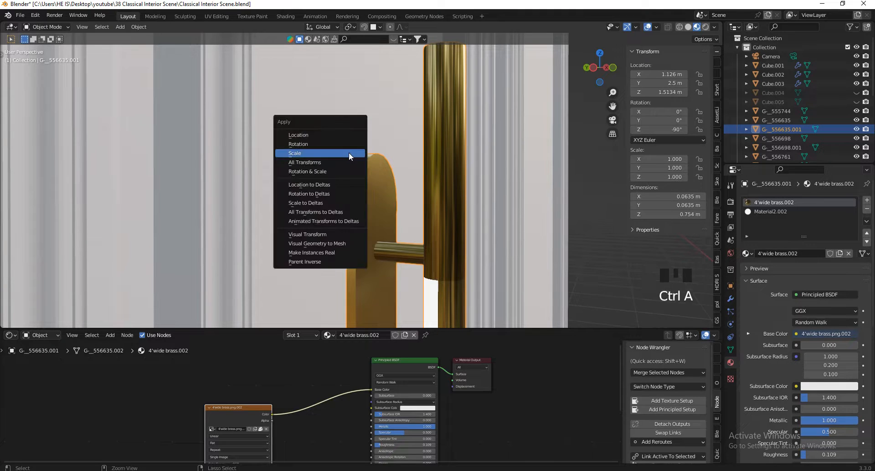
click(298, 153)
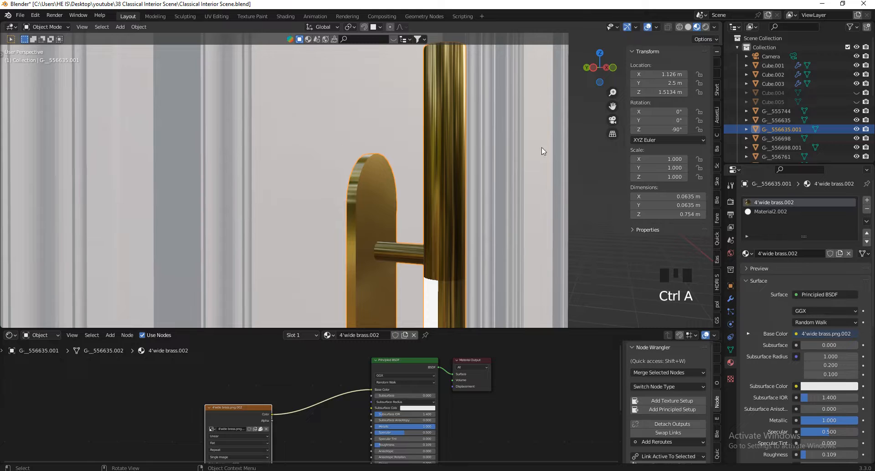
key(ctrl+a)
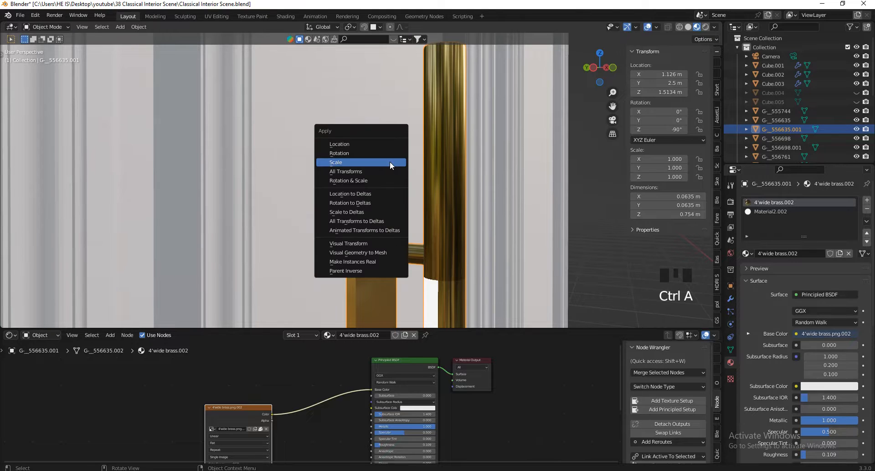
click(365, 162)
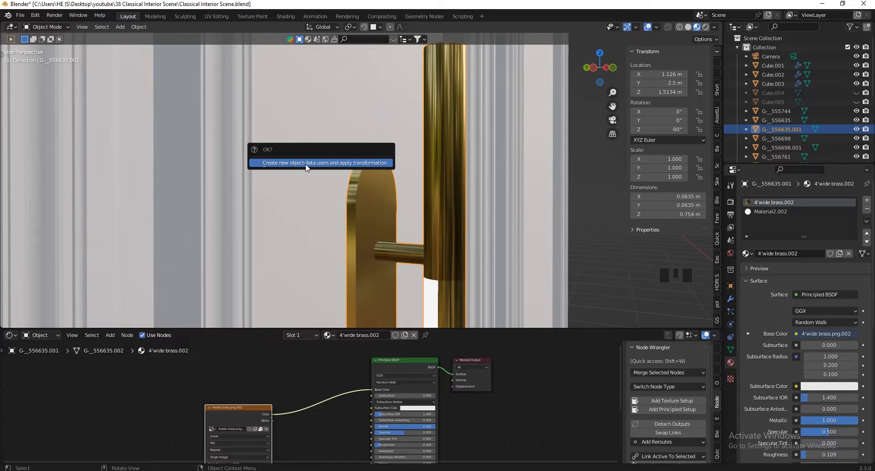
click(360, 167)
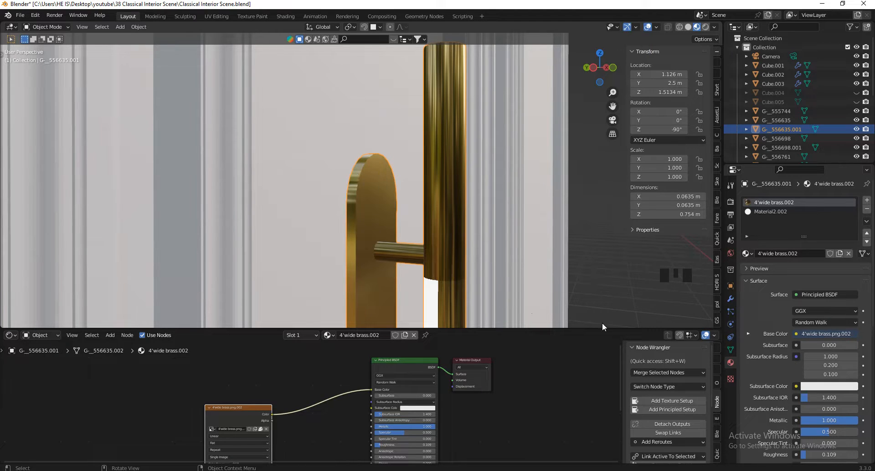
Show the wall lamp's mesh data settings and select the matching lamp on the other side of the framed artwork.
click(731, 348)
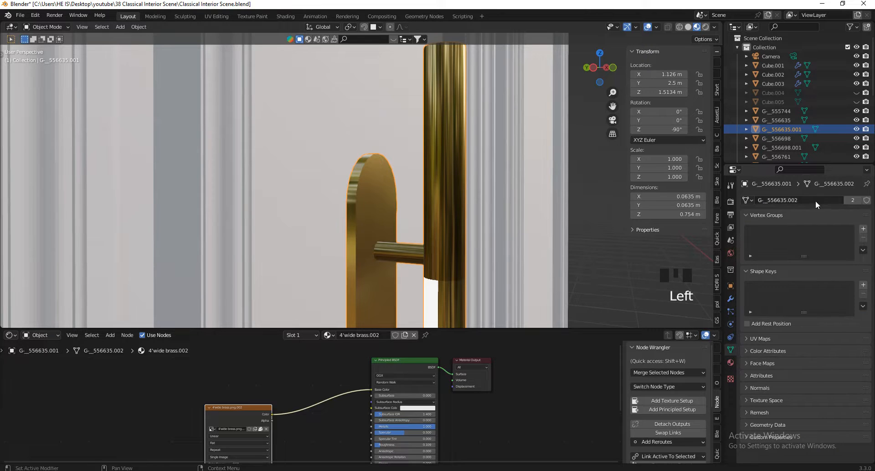
scroll(456, 187, down, 4)
scroll(432, 196, up, 1)
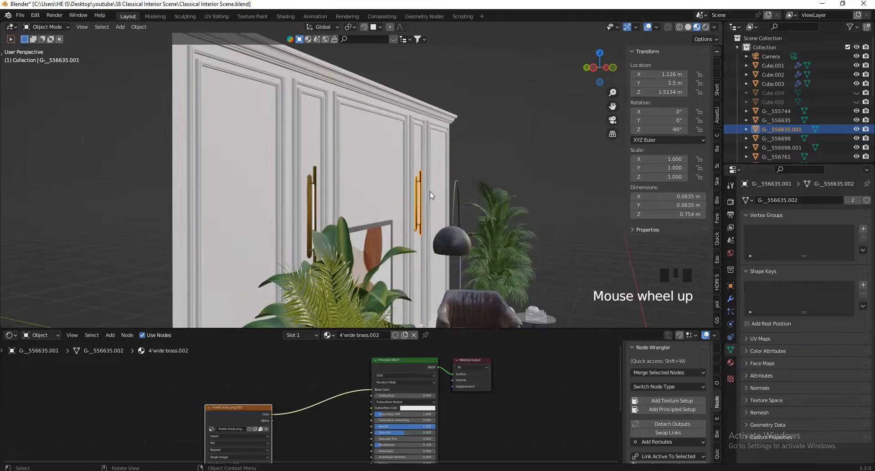
scroll(428, 196, up, 1)
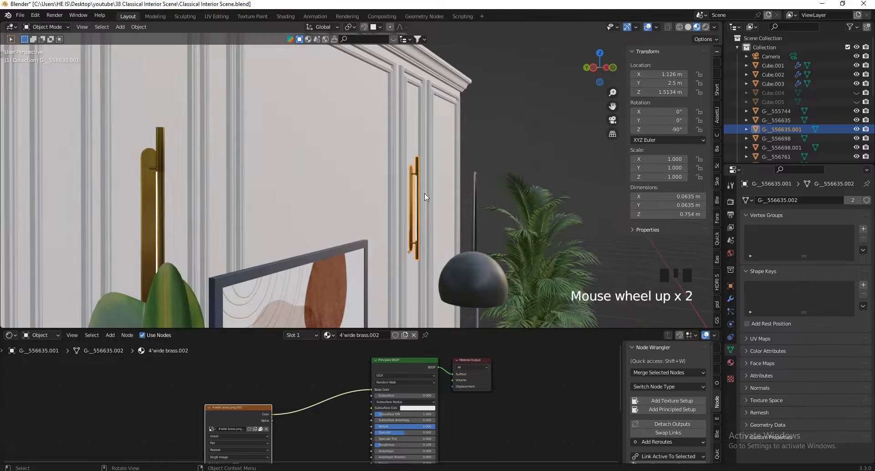
click(155, 162)
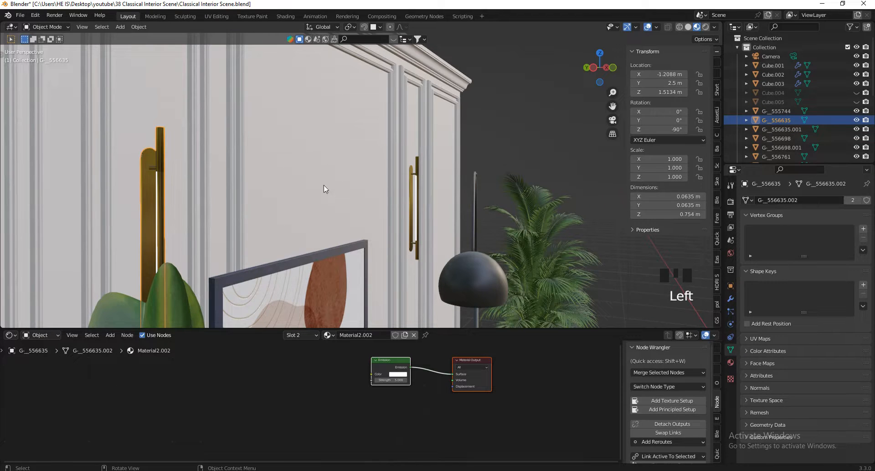
Select the wall lamp beyond the framed artwork and bring the upper end of its brass backplate into close view.
click(416, 196)
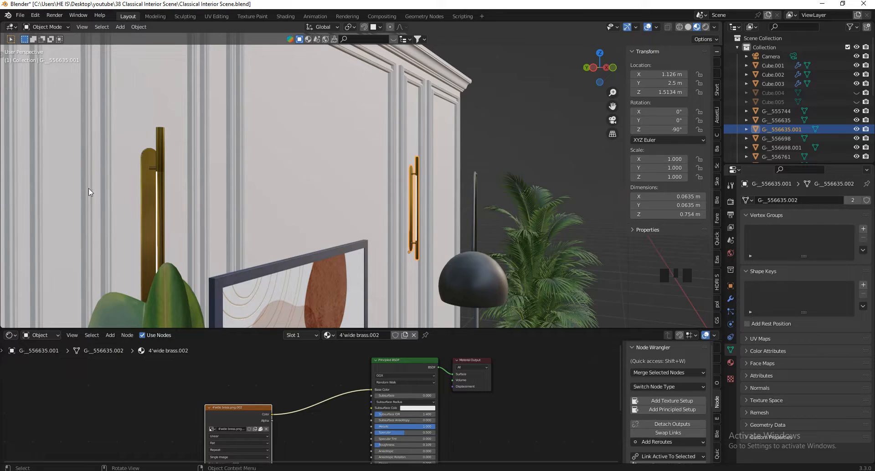
click(147, 182)
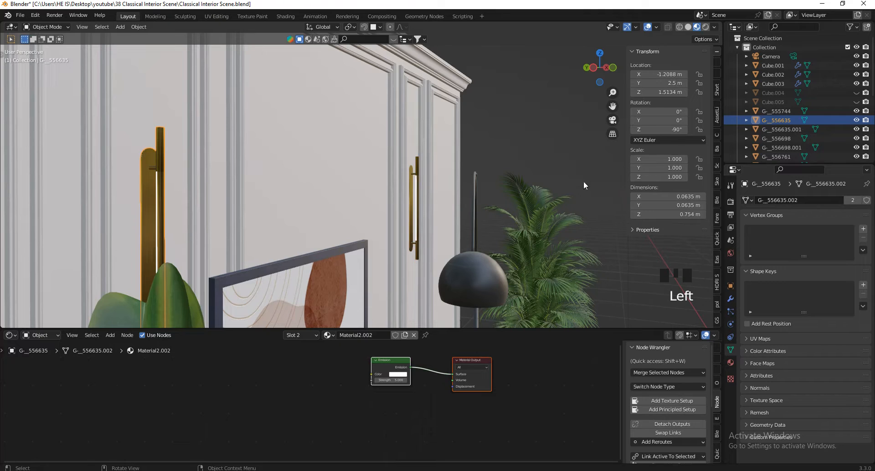
key(v)
key(w)
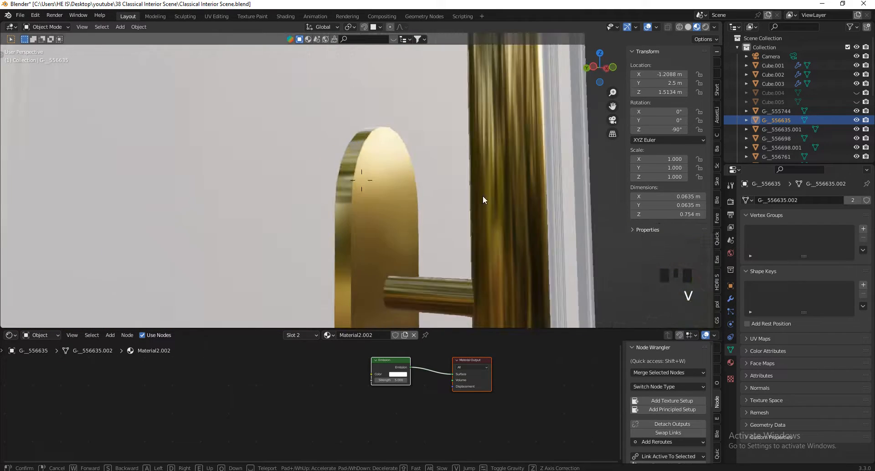
click(483, 211)
click(408, 194)
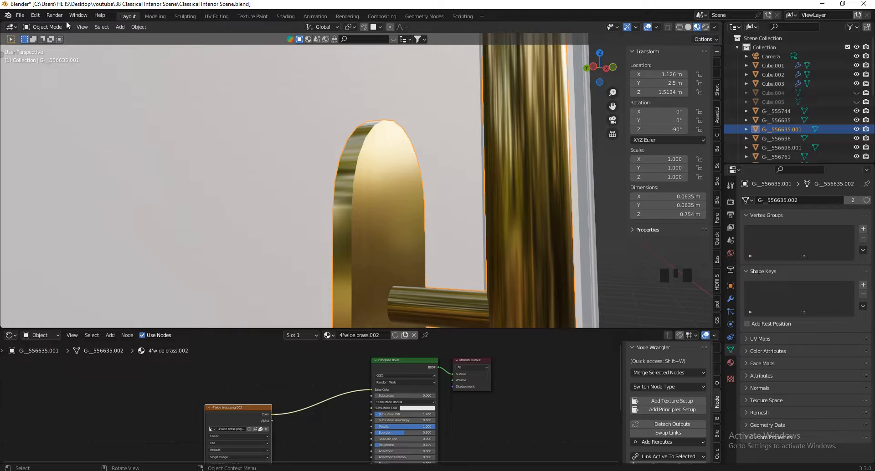
Use Walk Navigation to examine the selected wall lamp and its surroundings from different distances and angles.
click(82, 26)
mouse_move(130, 141)
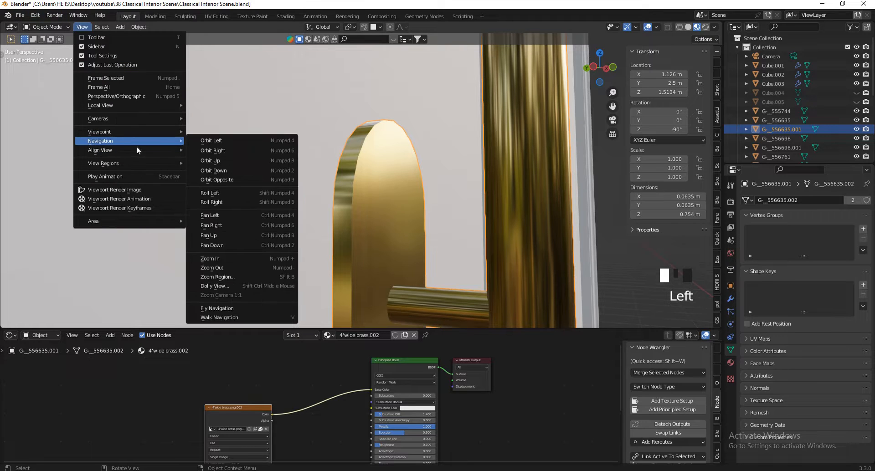
click(215, 318)
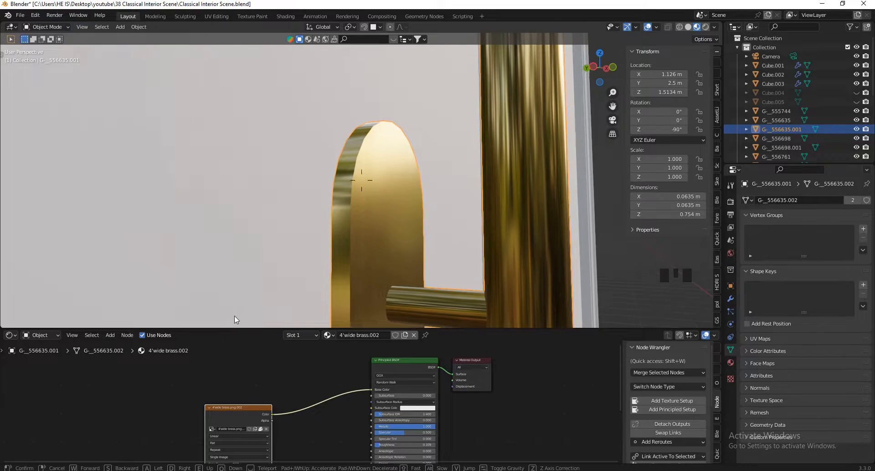
key(s)
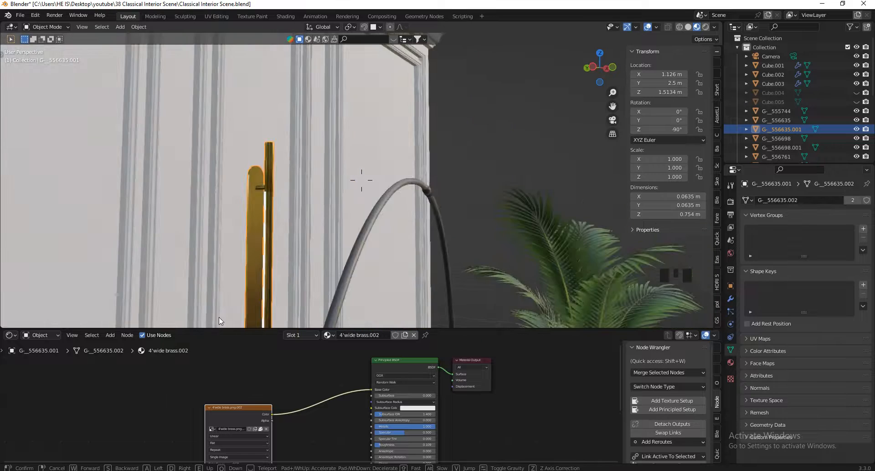
key(w)
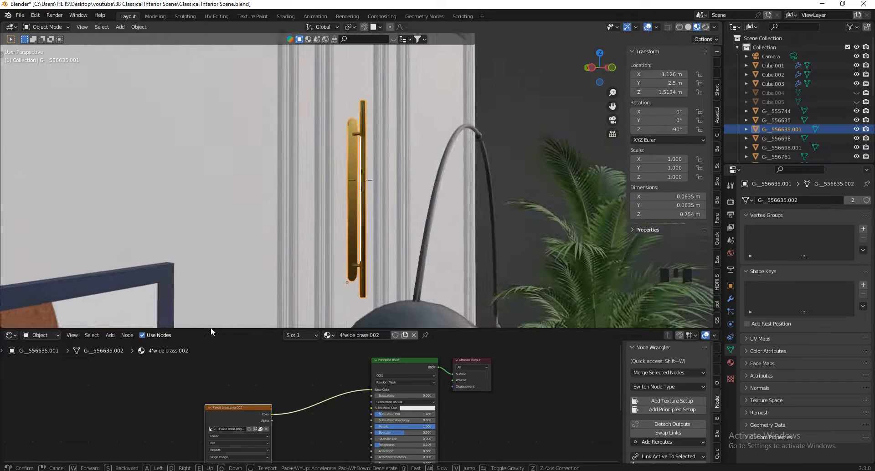
key(s)
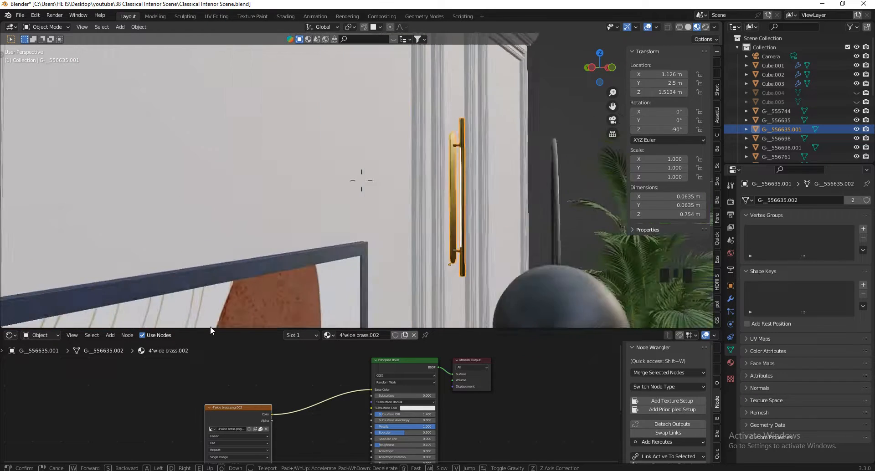
key(d)
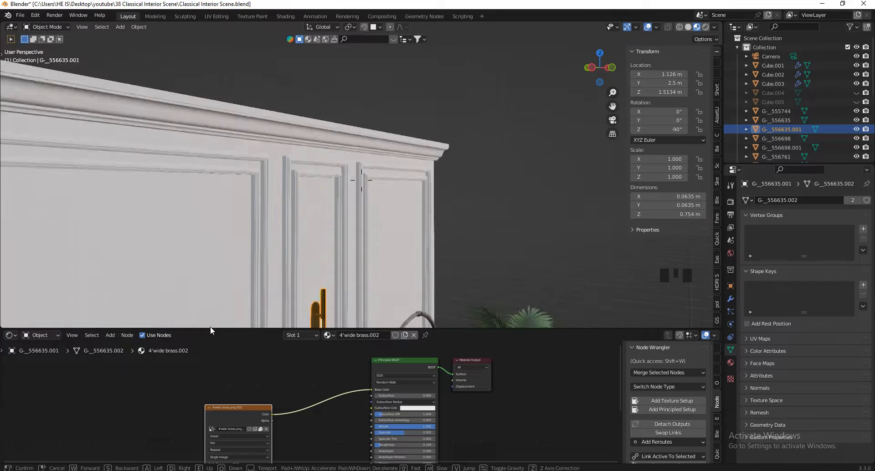
key(w)
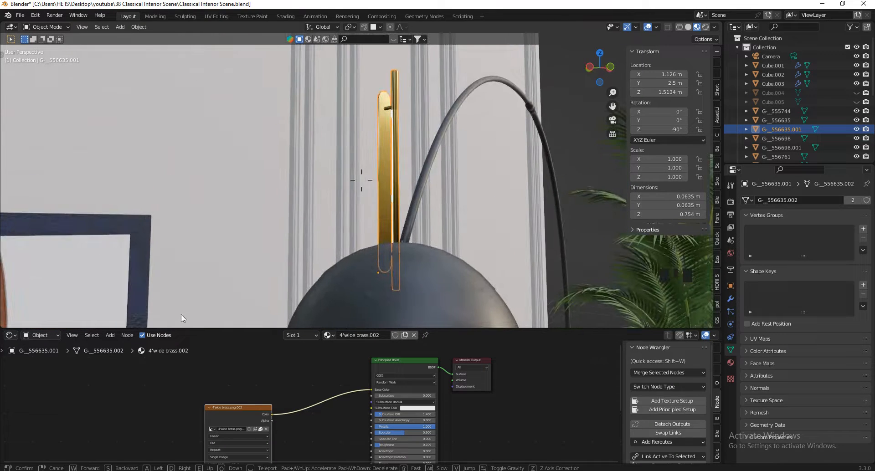
key(s)
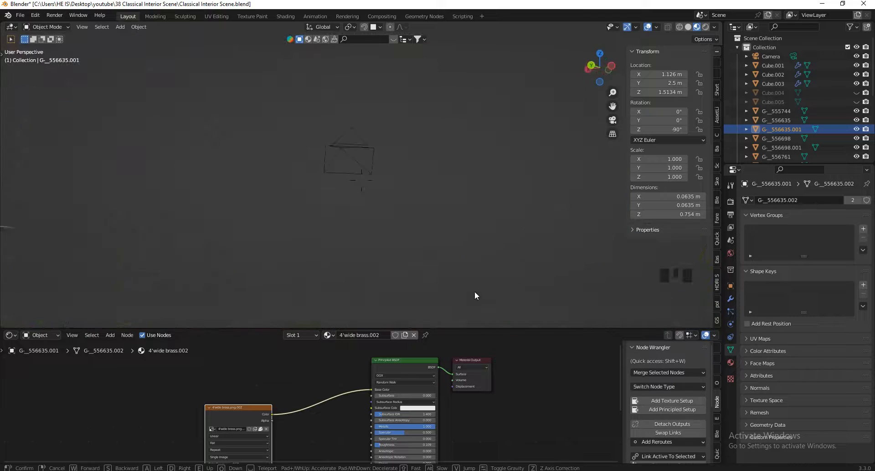
key(w)
key(s)
key(a)
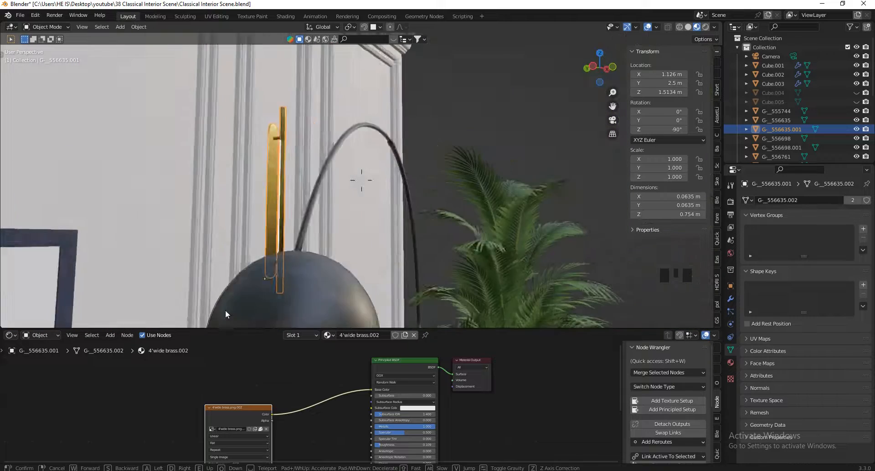
key(w)
key(d)
key(w)
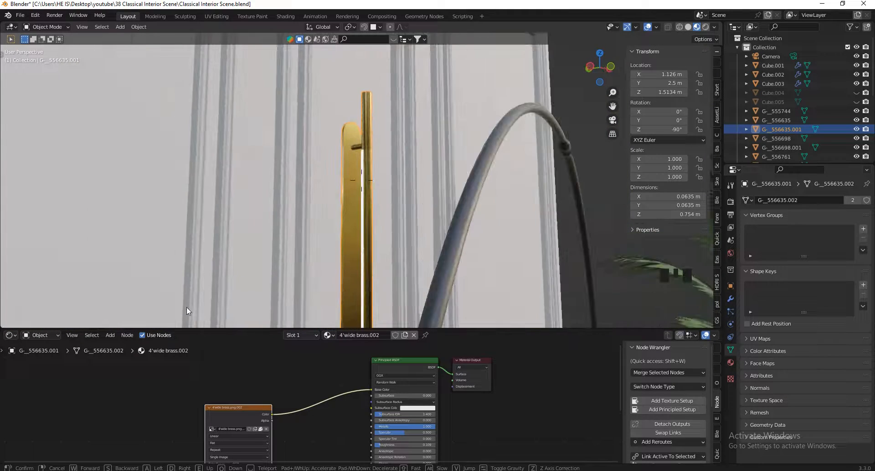
key(s)
click(193, 329)
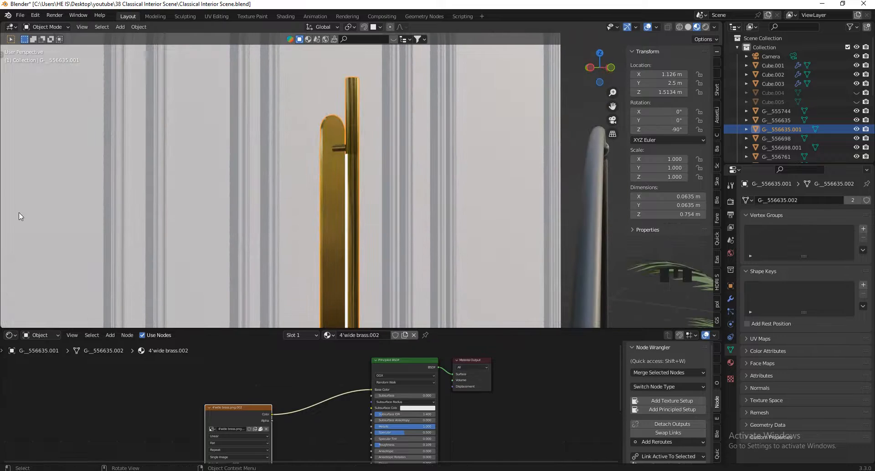
Open the shortcut assignment for the Walk Navigation command.
click(82, 27)
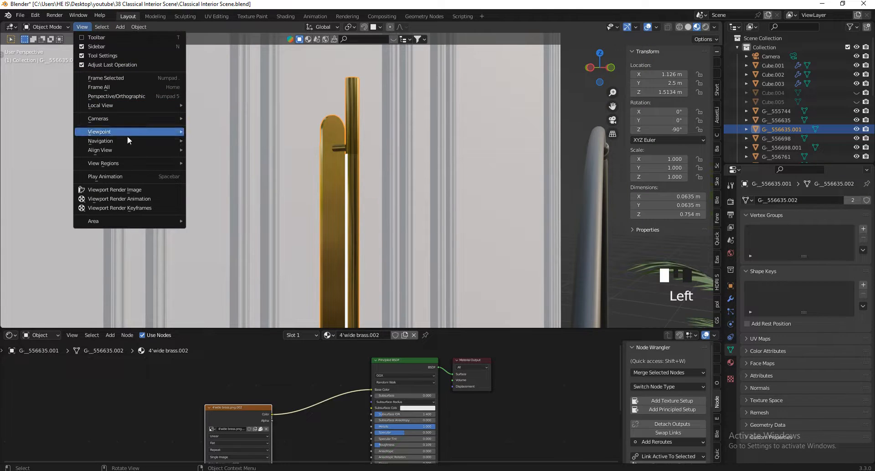
mouse_move(132, 141)
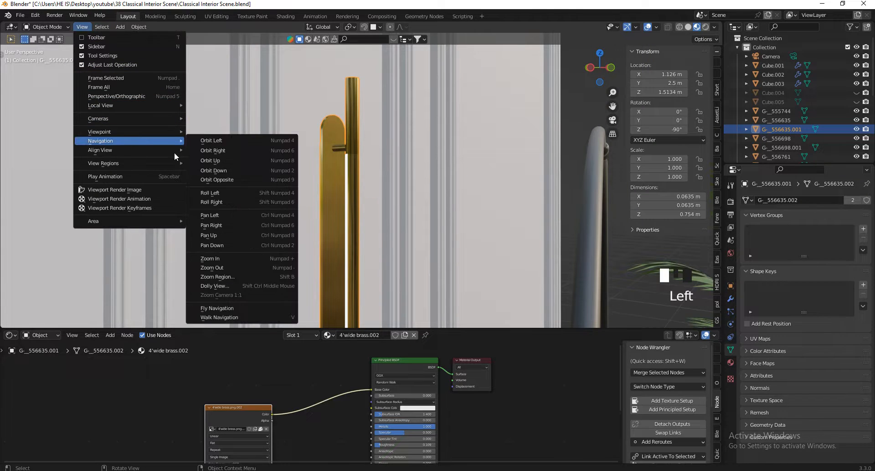
right_click(263, 315)
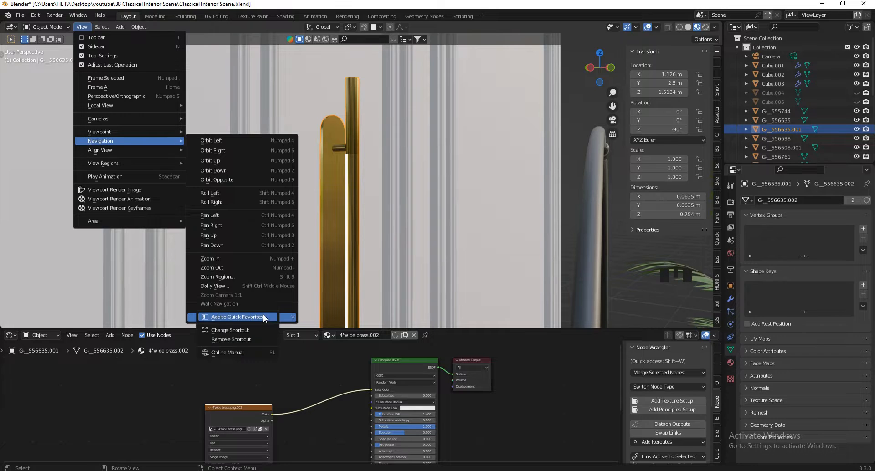
click(237, 331)
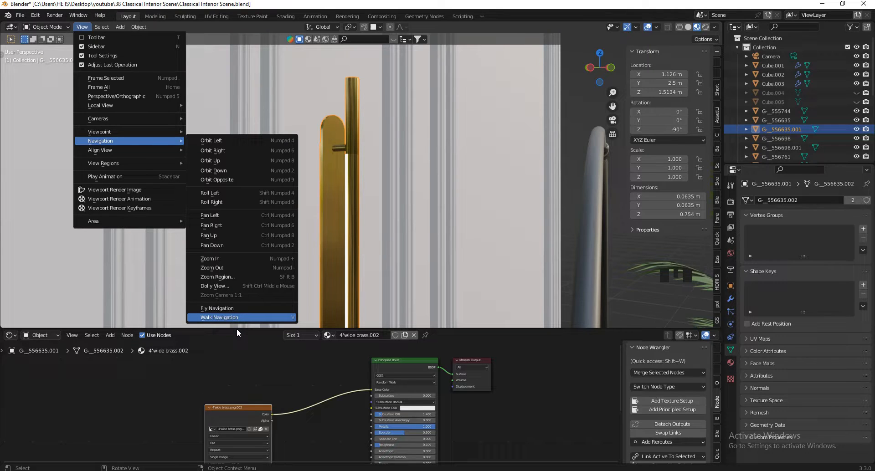
Walk around the selected wall lamp again and stop close to the rounded upper end of its backplate.
key(v)
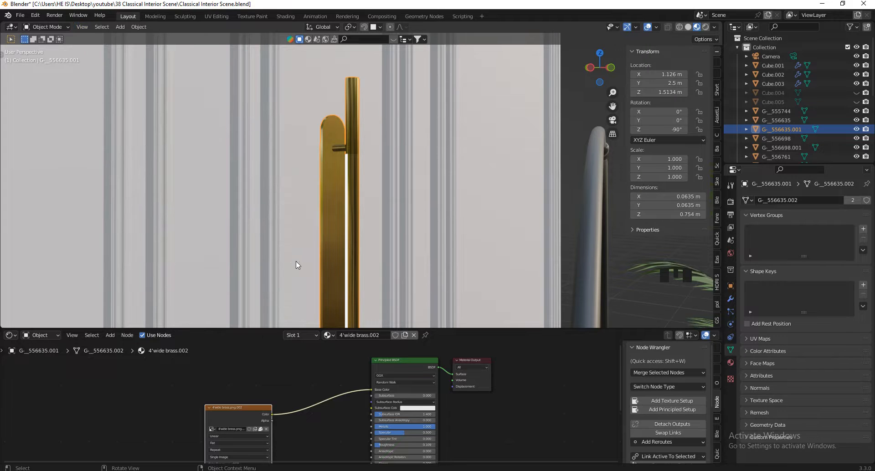
key(s)
key(d)
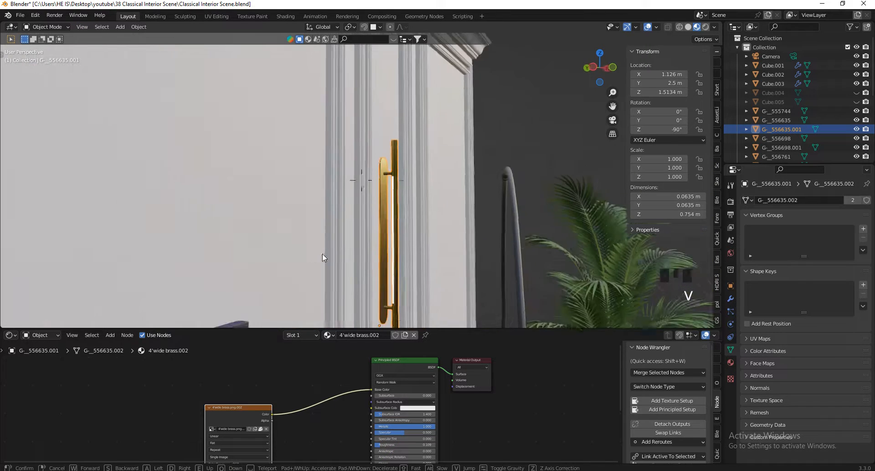
key(w)
key(a)
key(d)
key(a)
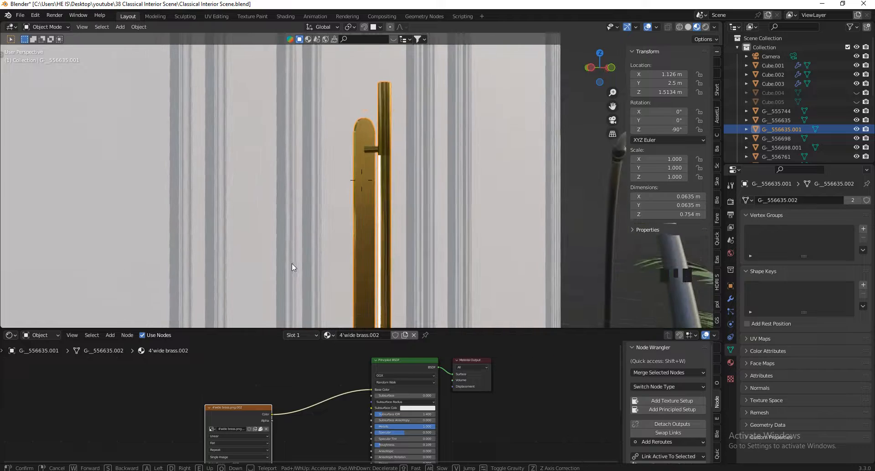
key(s)
key(w)
key(a)
key(s)
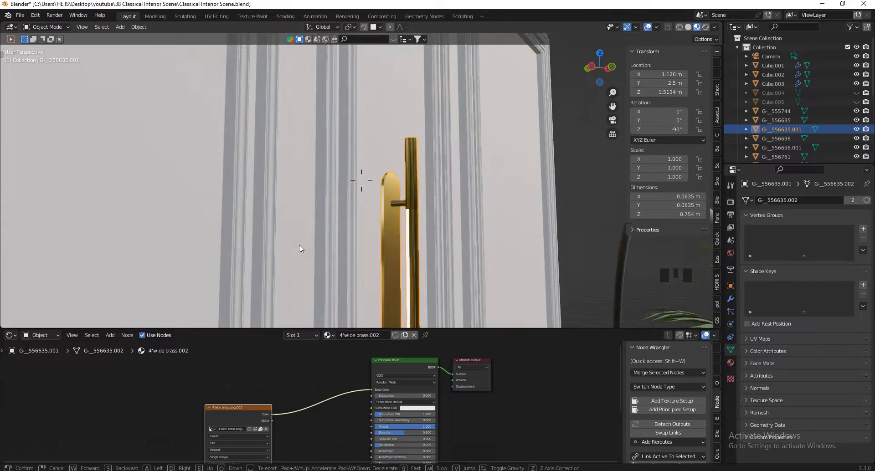
key(d)
key(w)
key(a)
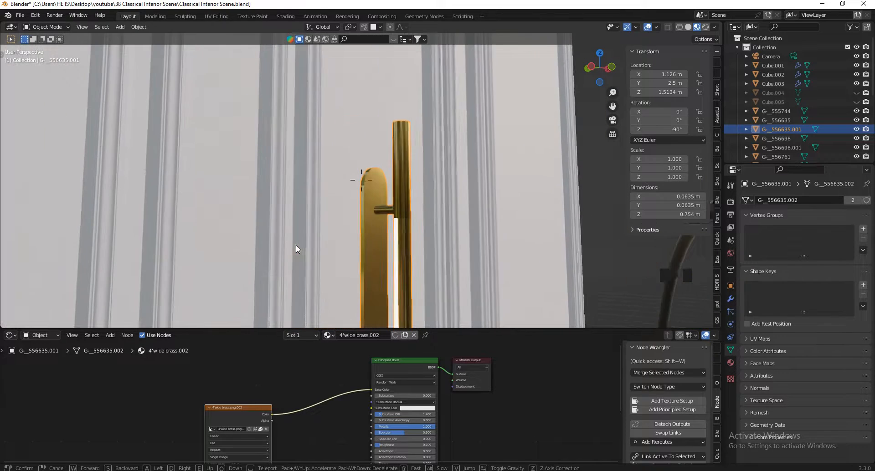
key(w)
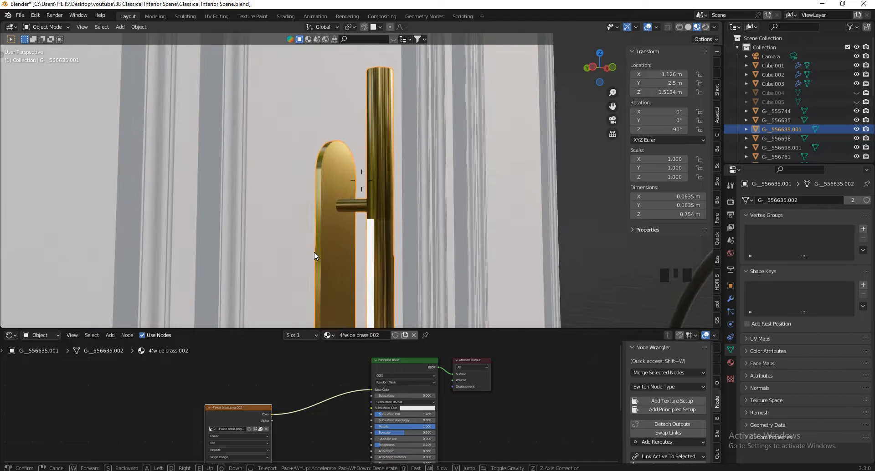
click(349, 131)
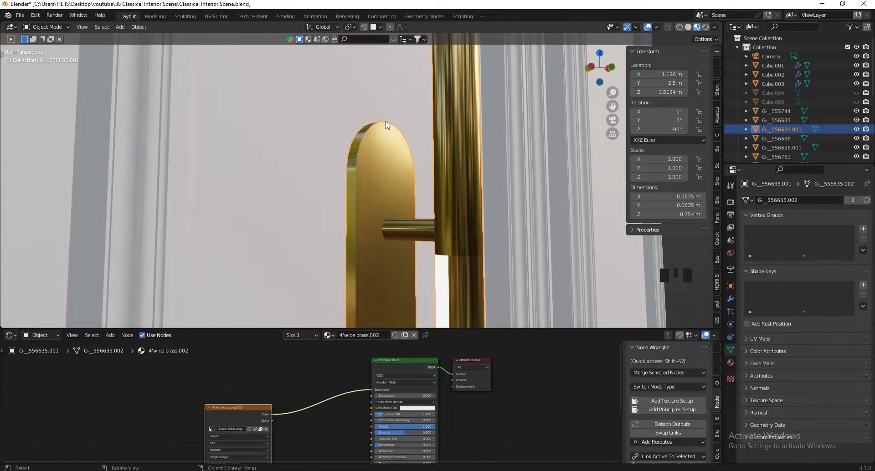
Try to bevel the backplate's front face edges with 3 segments, finishing in Object Mode.
key(Tab)
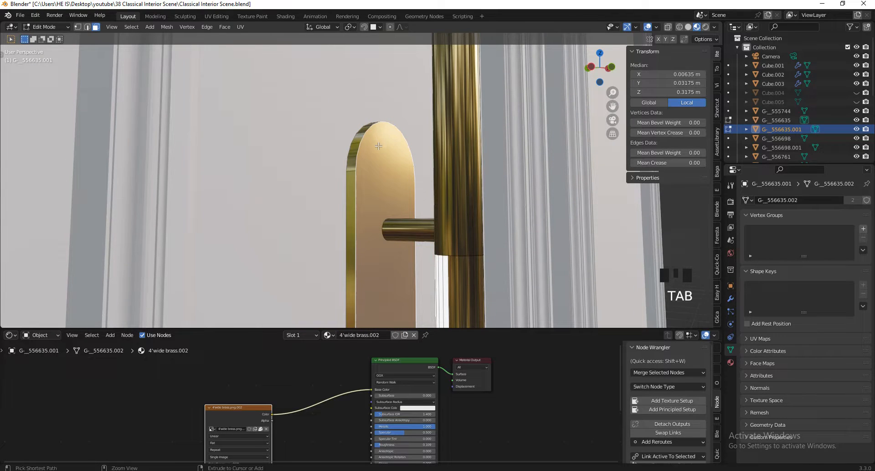
key(ctrl+b)
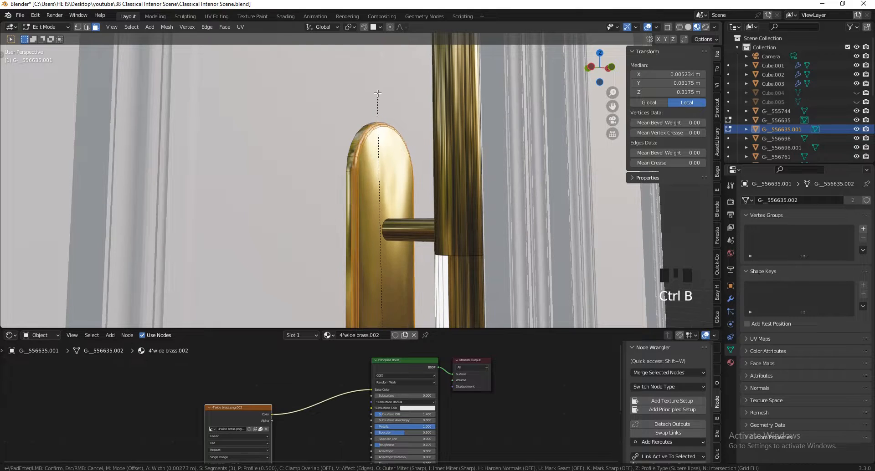
click(384, 125)
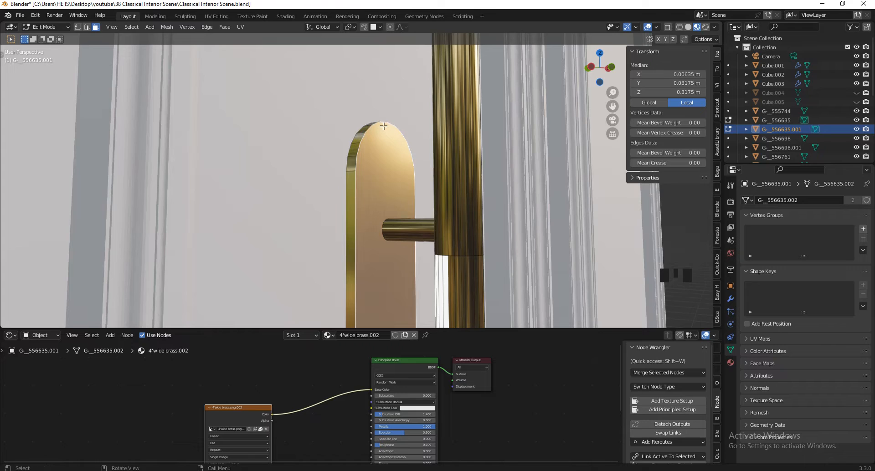
key(Tab)
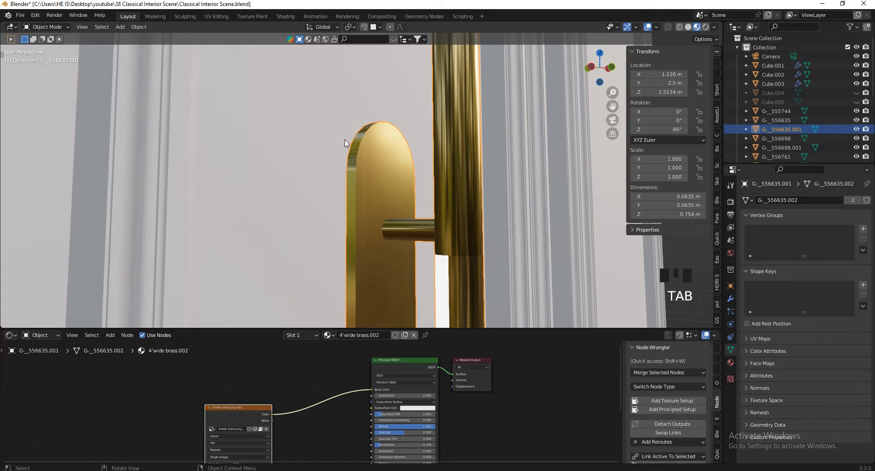
Isolate the selected wall lamp in Local View and show the rear of its backplate up close.
key(KP_Divide)
drag(600, 67, 463, 71)
scroll(416, 116, up, 4)
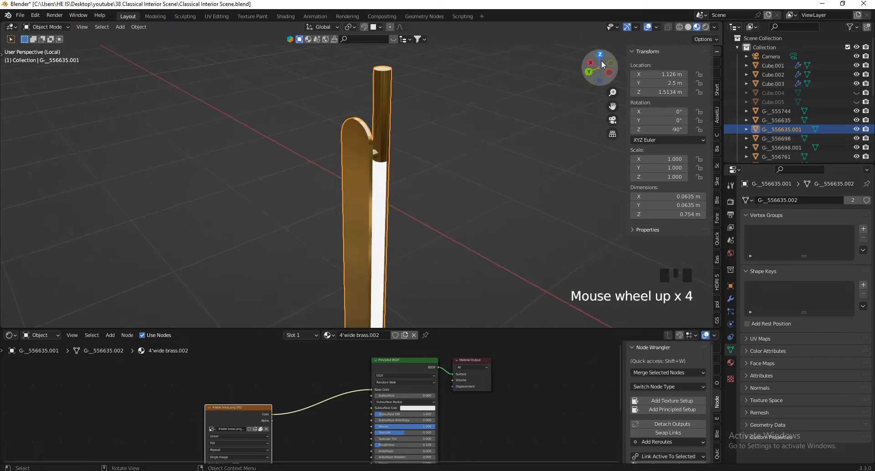
drag(600, 68, 577, 62)
scroll(339, 130, up, 6)
Add the backplate's back face to the front-face selection in Edit Mode and check both faces along the rim.
key(Tab)
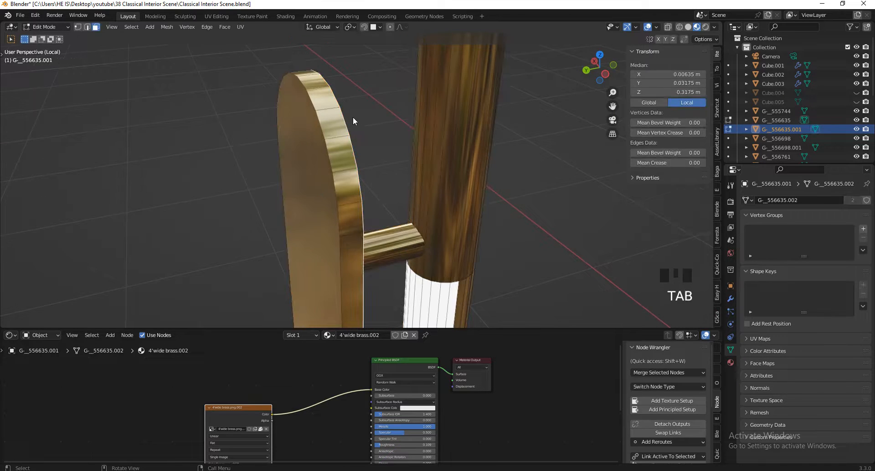
scroll(573, 60, down, 2)
shift+click(418, 112)
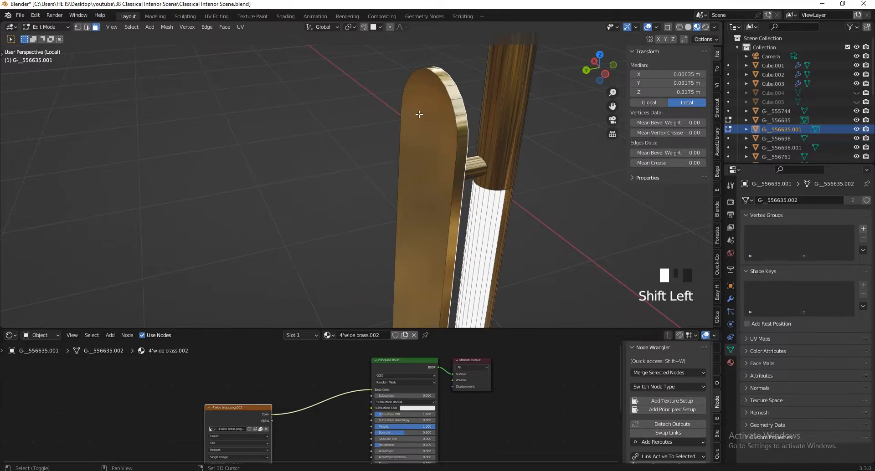
drag(589, 68, 536, 76)
scroll(294, 113, down, 5)
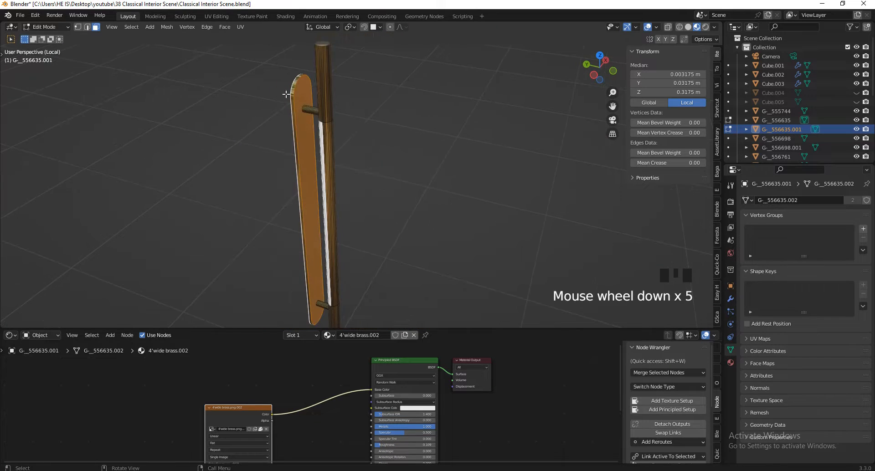
scroll(286, 95, up, 7)
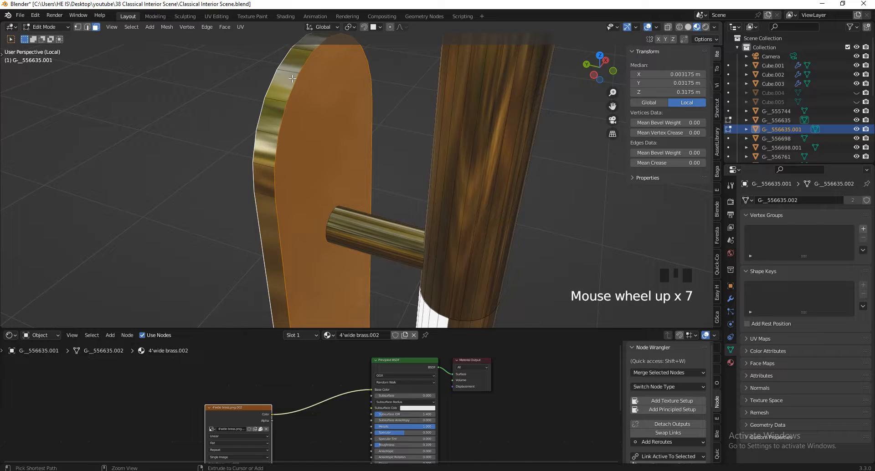
Bevel the outer edges of the backplate's front and back faces by 0.000551 m with 4 segments, finishing in Object Mode.
key(ctrl+b)
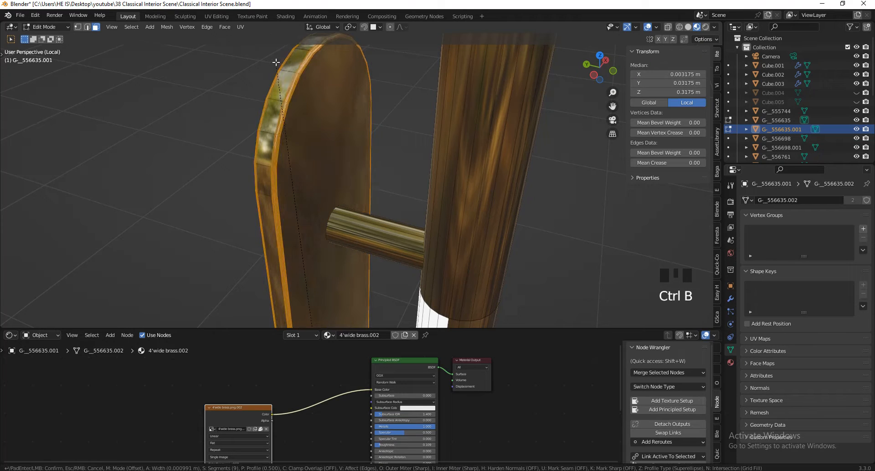
scroll(276, 62, down, 7)
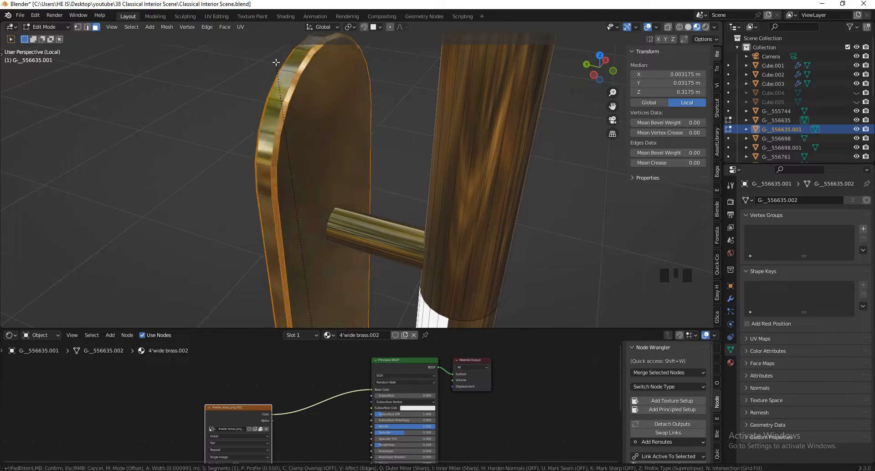
scroll(277, 62, up, 7)
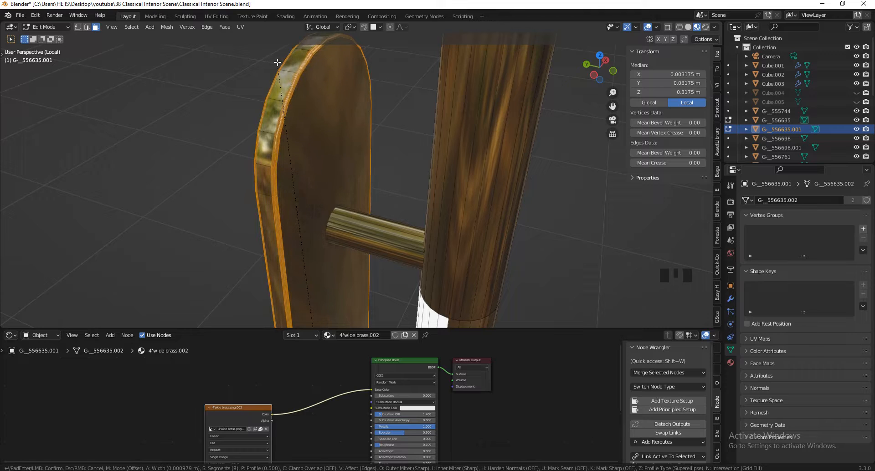
click(281, 69)
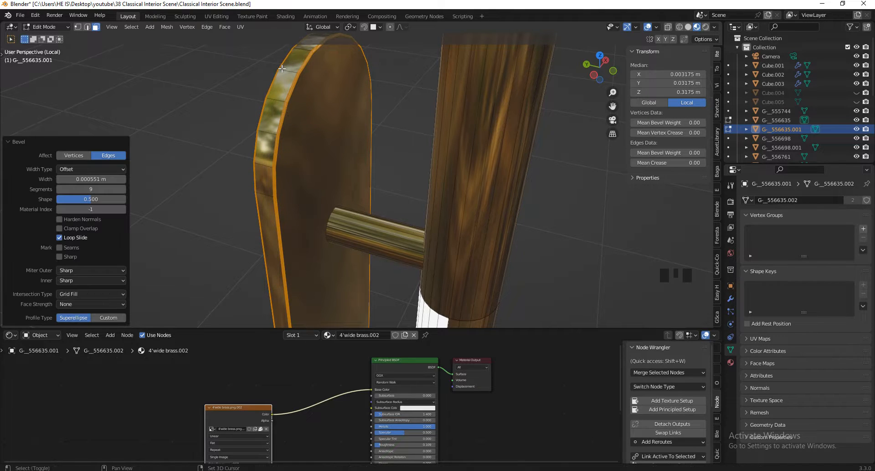
drag(91, 189, 80, 189)
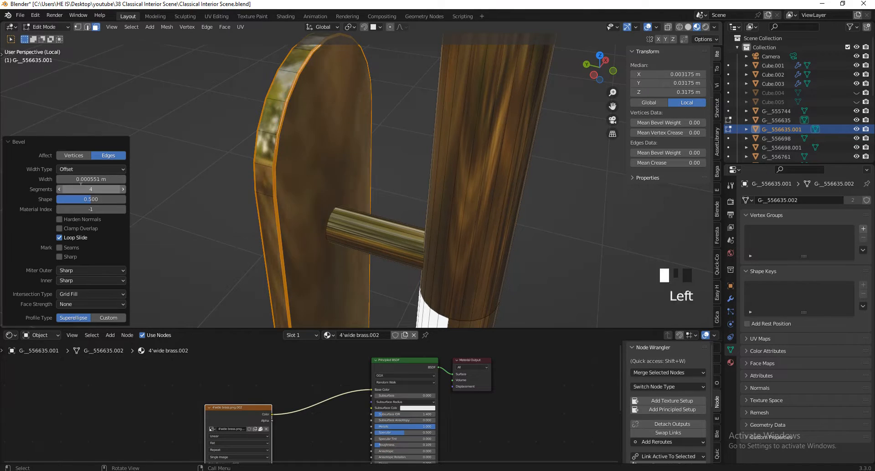
key(Tab)
scroll(296, 137, down, 5)
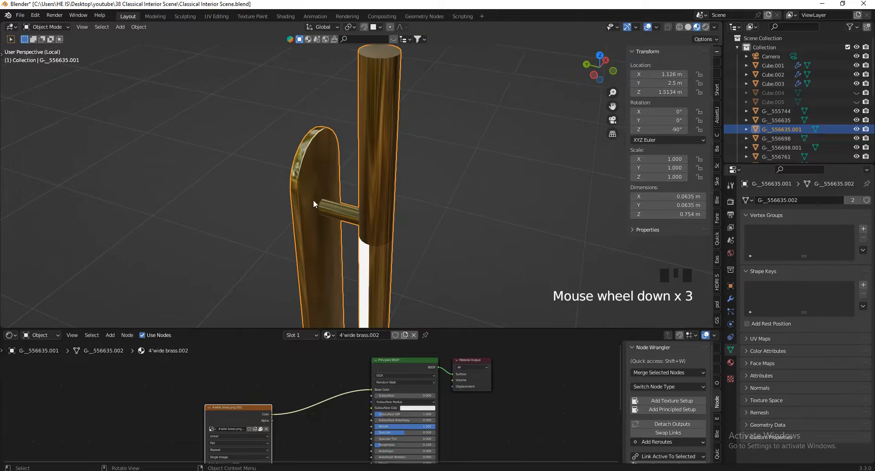
Select the upper end face of the lamp's long tube in Edit Mode and try to bevel its rim.
scroll(381, 94, up, 6)
key(Tab)
click(359, 89)
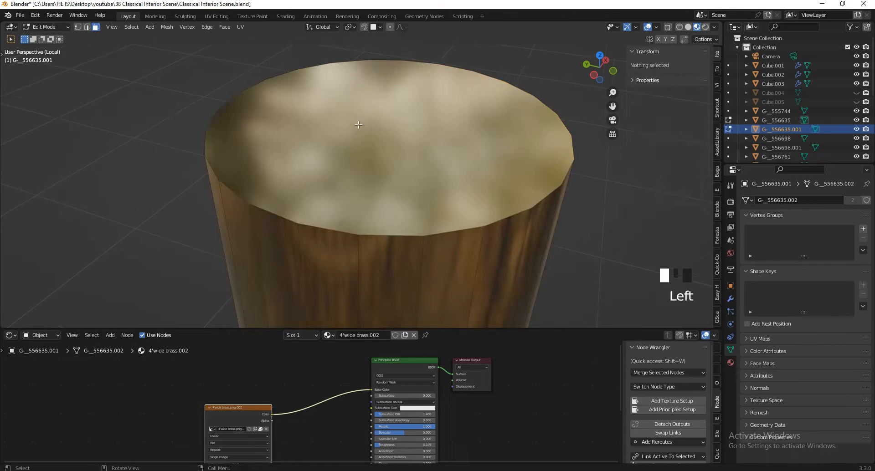
scroll(359, 89, down, 3)
scroll(359, 90, up, 3)
key(ctrl+b)
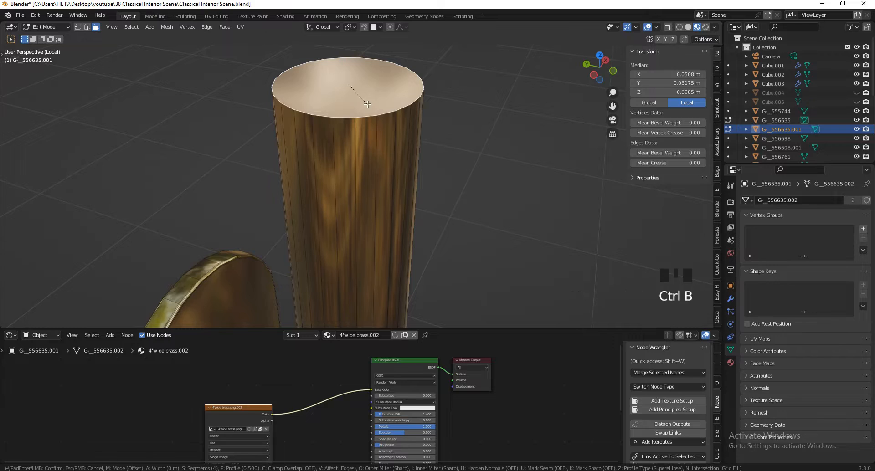
click(381, 117)
Add the tube's lower end face to the selection and bevel both rims about 0.00055 m with 4 segments, finishing in Object Mode.
scroll(474, 74, down, 10)
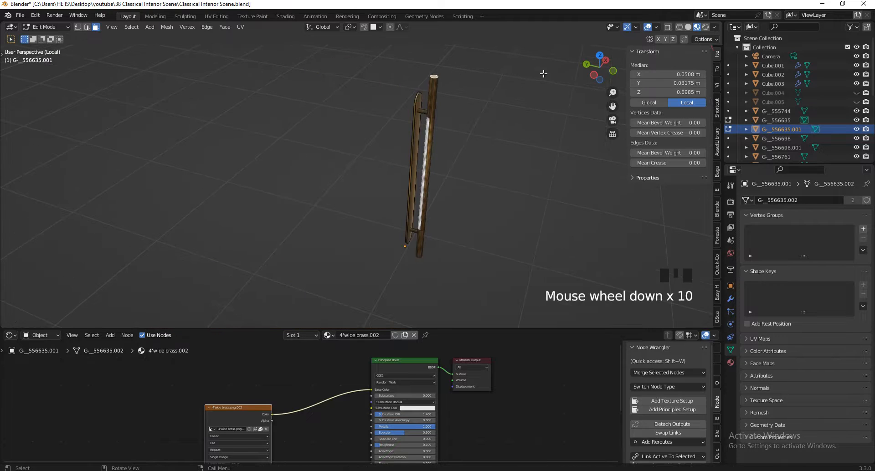
drag(599, 80, 406, 297)
scroll(410, 288, up, 9)
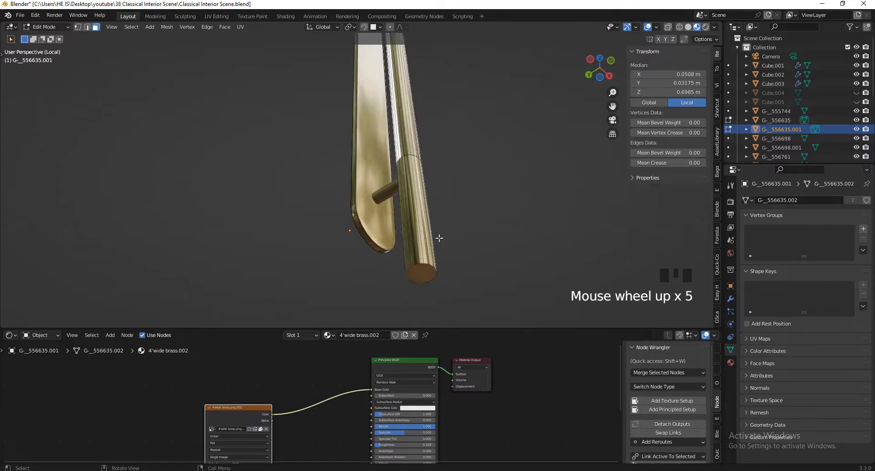
shift+click(404, 256)
scroll(404, 237, down, 2)
scroll(404, 216, up, 2)
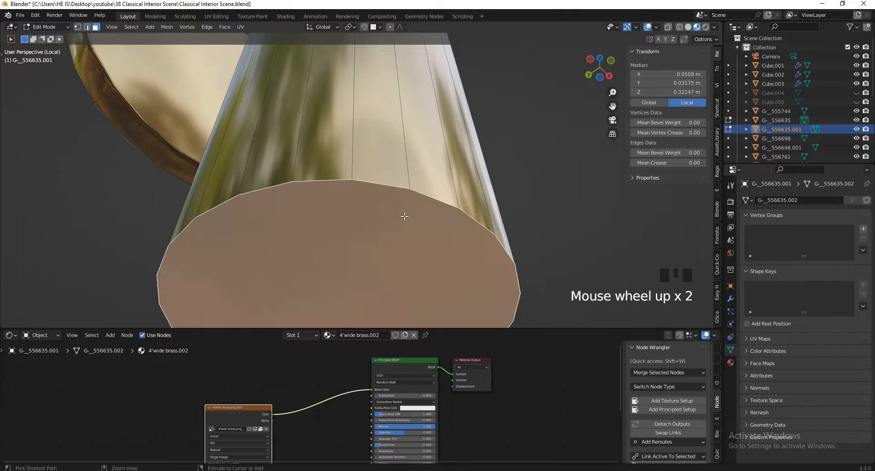
key(ctrl+b)
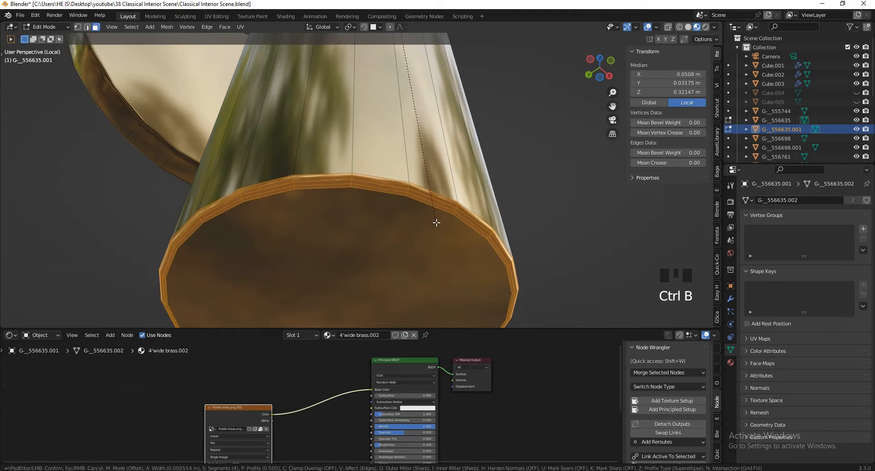
click(436, 223)
key(Tab)
scroll(516, 110, down, 3)
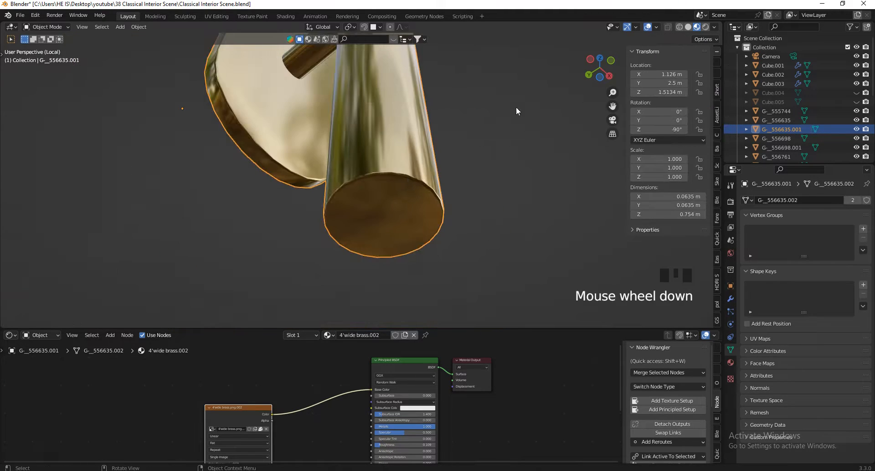
Leave Local View and walk back through the room to the arc floor lamp's dark dome shade.
click(592, 59)
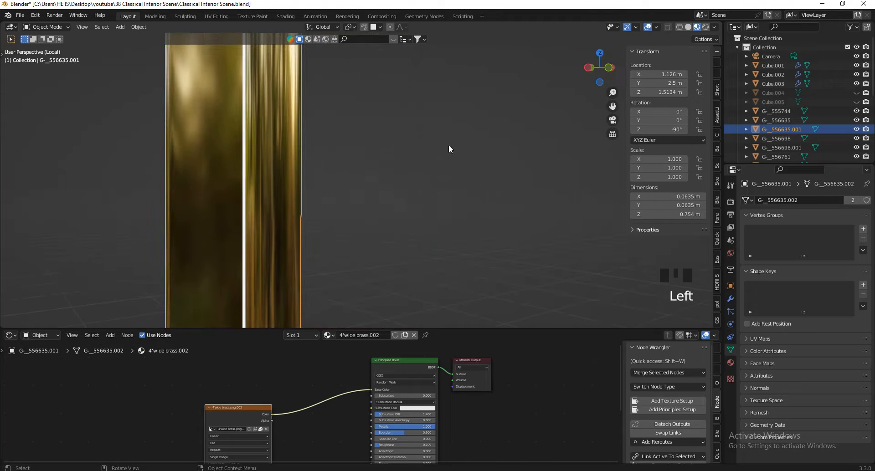
key(KP_Divide)
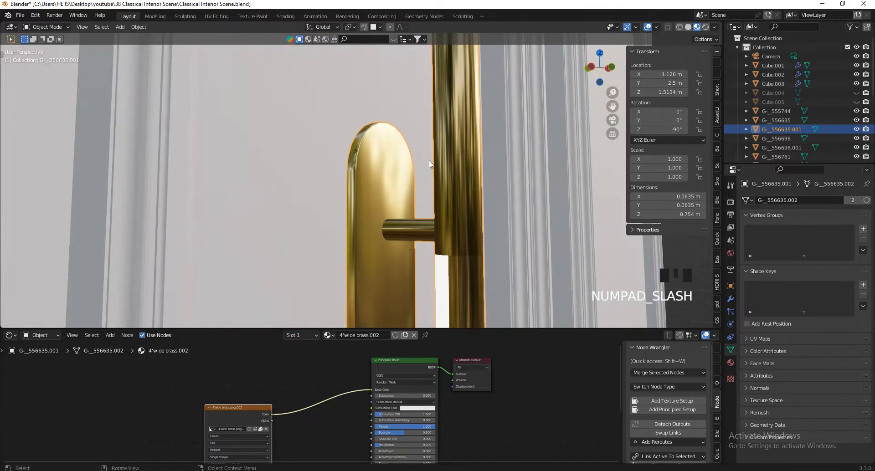
key(s)
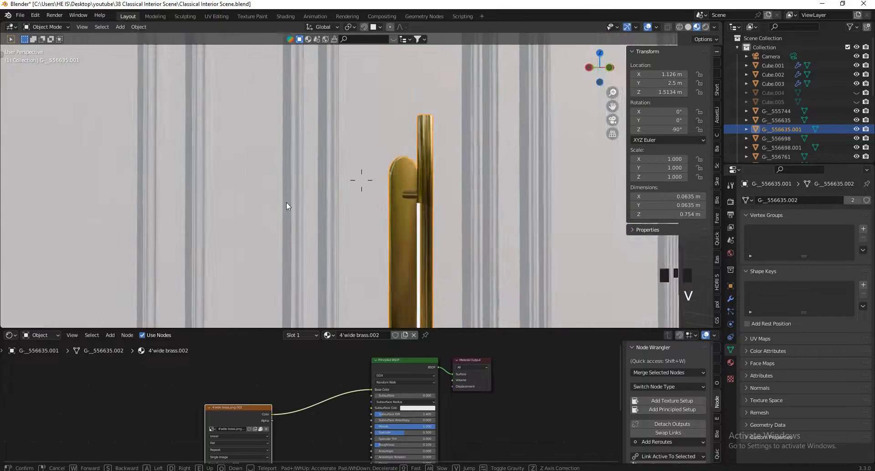
key(w)
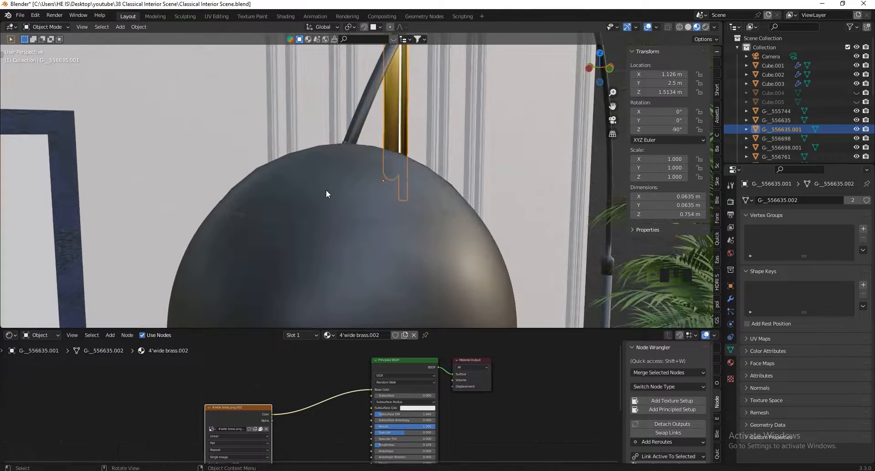
Enable nodes on the arc floor lamp's material, darken its base colour to near black and set the roughness to 0.295.
click(326, 189)
click(337, 184)
click(731, 363)
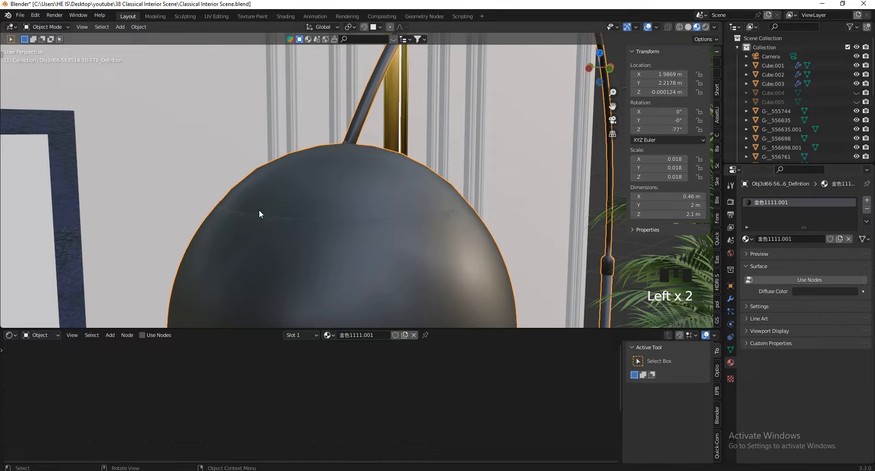
click(798, 282)
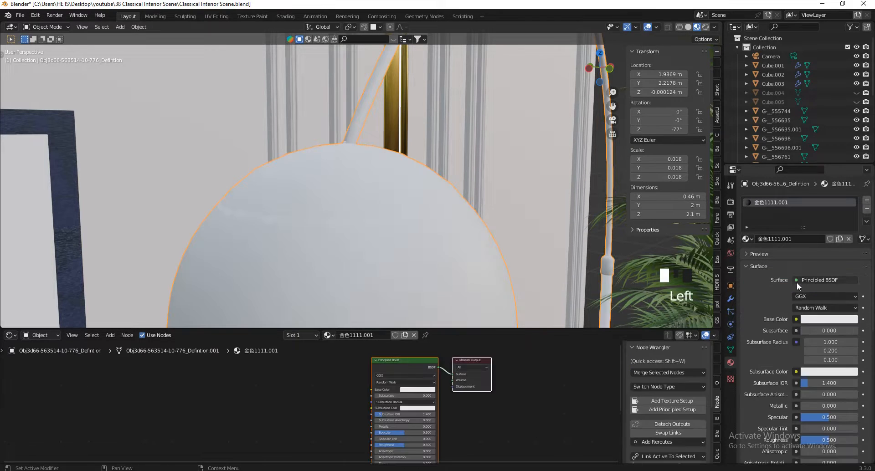
click(823, 320)
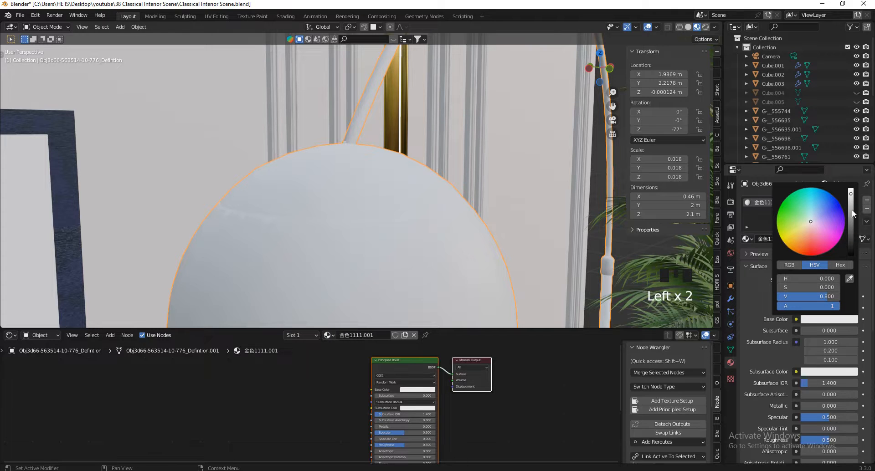
drag(851, 214, 857, 249)
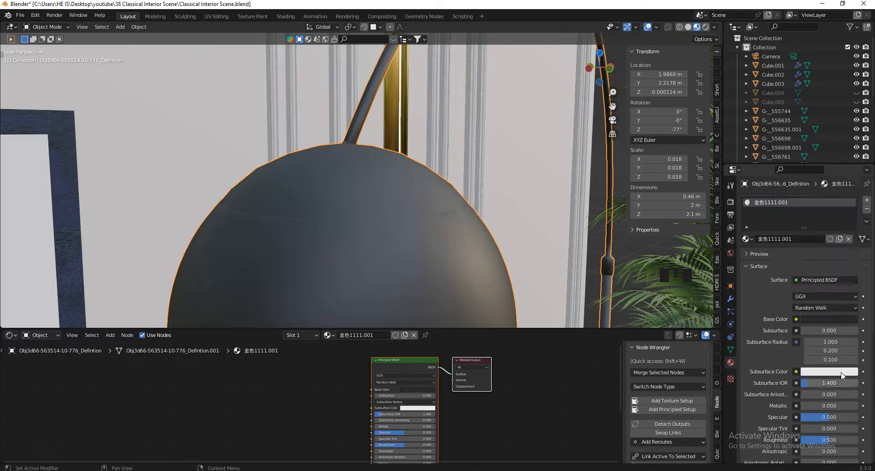
drag(830, 439, 814, 442)
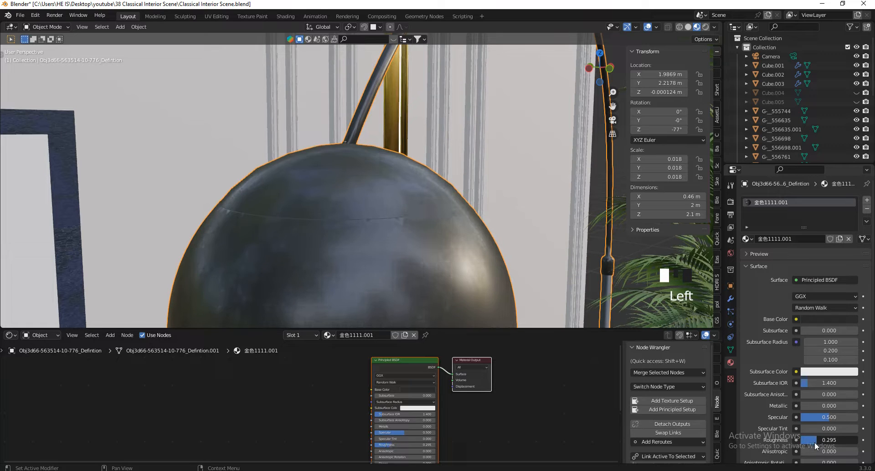
Select the panelled wall Cube.001 and walk up close to the end of its crown moulding.
key(v)
key(s)
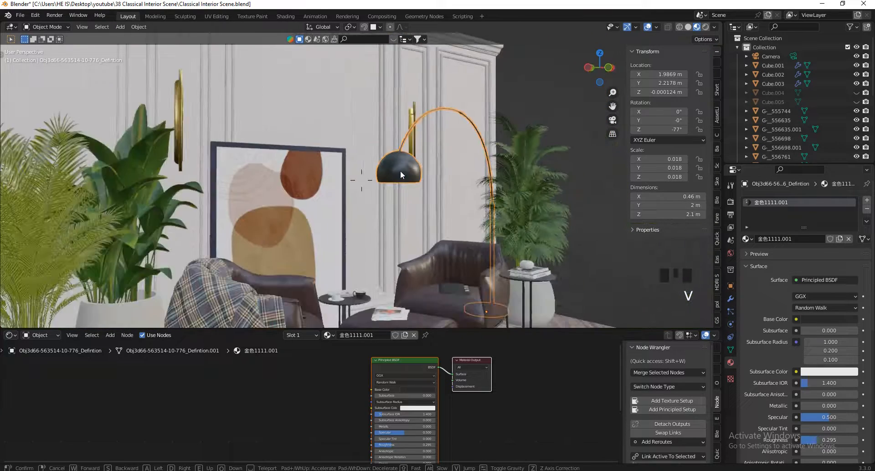
key(w)
key(s)
click(417, 192)
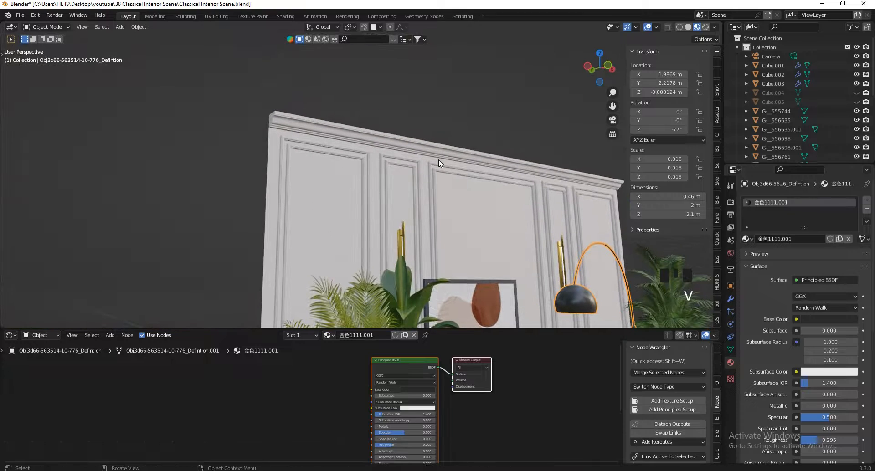
click(344, 189)
key(v)
key(w)
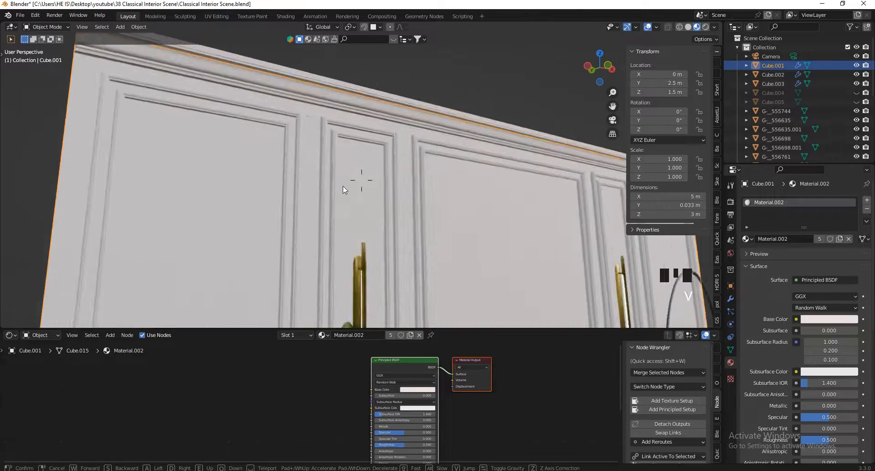
key(w)
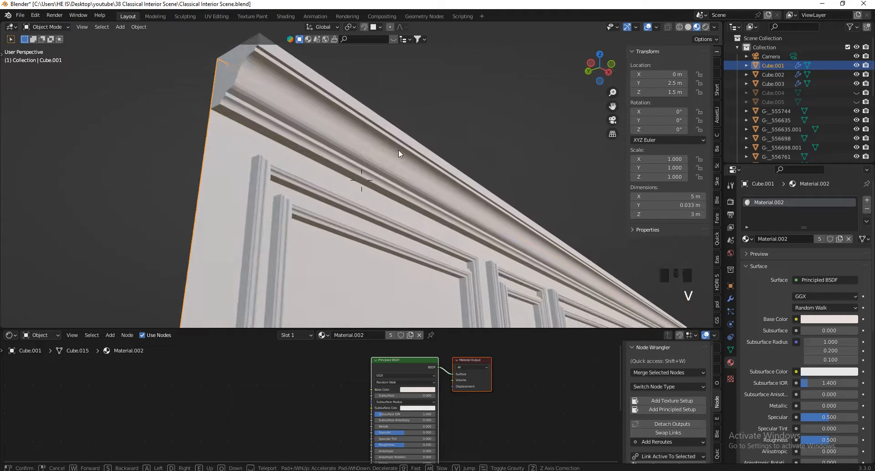
click(399, 151)
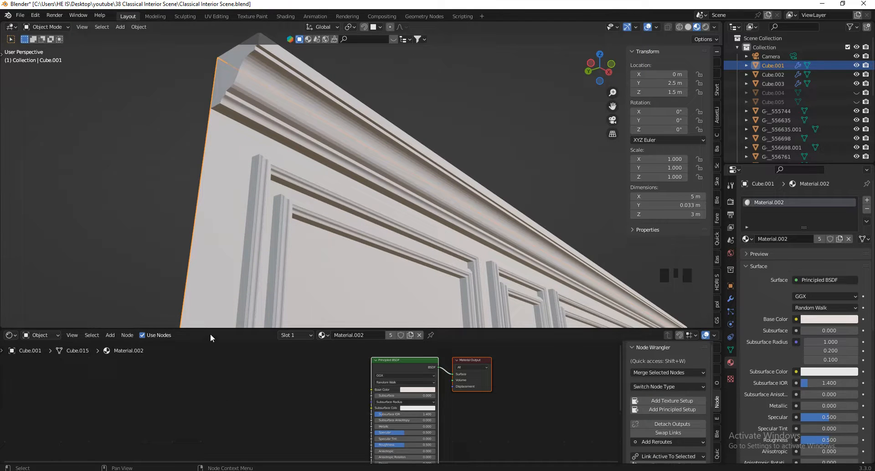
Enlarge the Shader Editor area and open its list of editor types.
drag(210, 330, 283, 291)
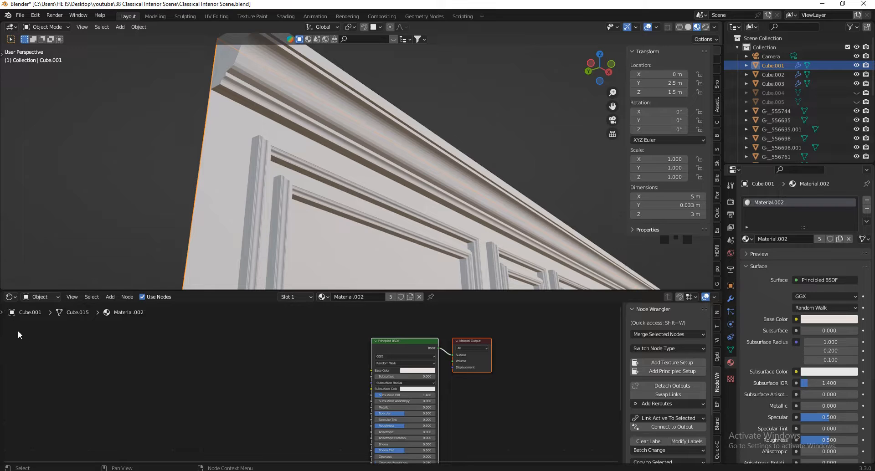
click(10, 296)
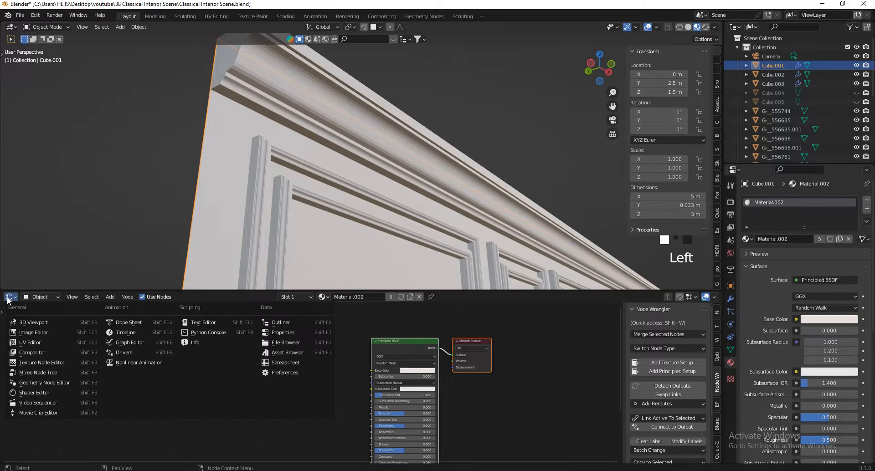
Load the texture asset library in the Shader Editor and choose Painted Plaster 017 from the PaintedPlaster category.
click(48, 397)
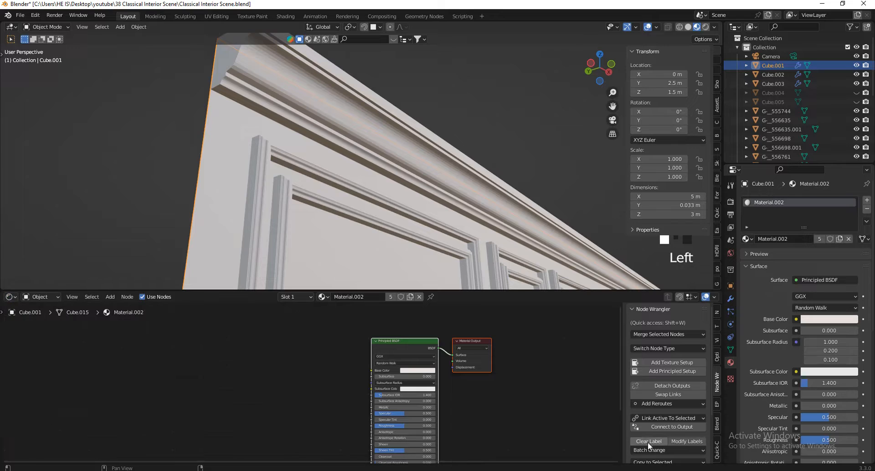
click(717, 405)
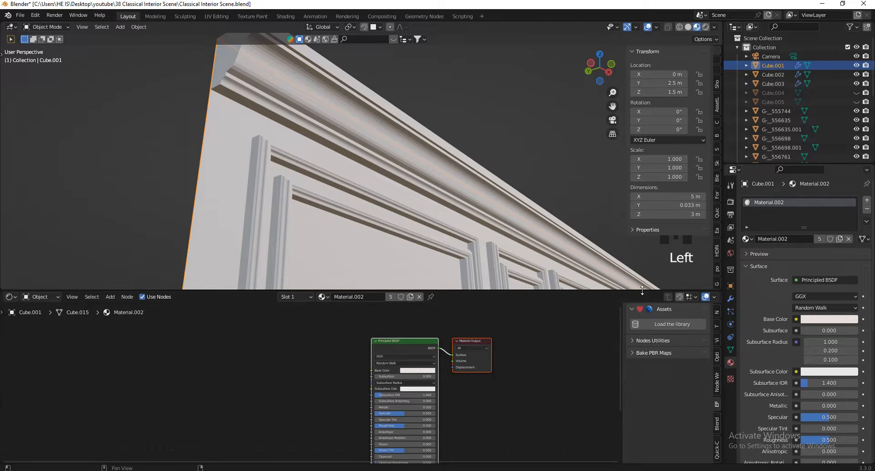
click(664, 324)
click(665, 334)
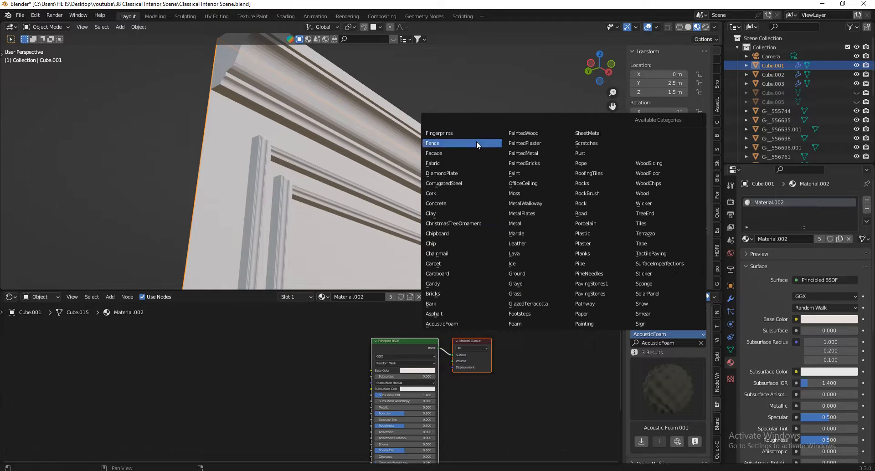
click(532, 144)
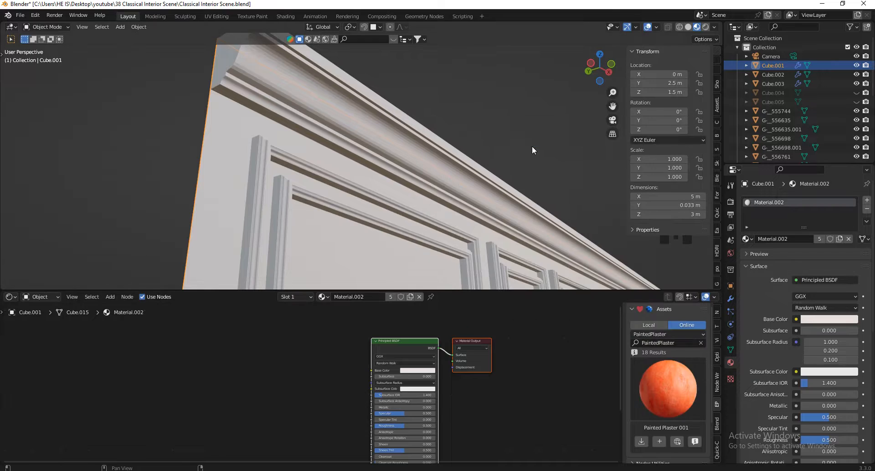
click(683, 390)
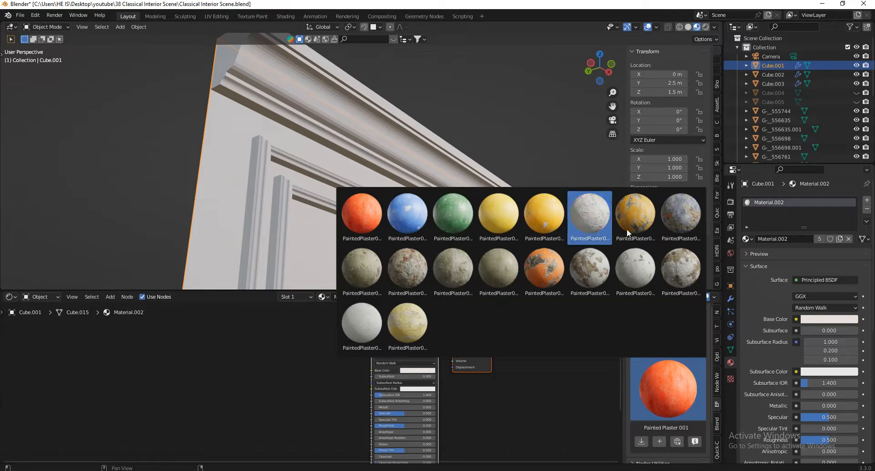
click(354, 331)
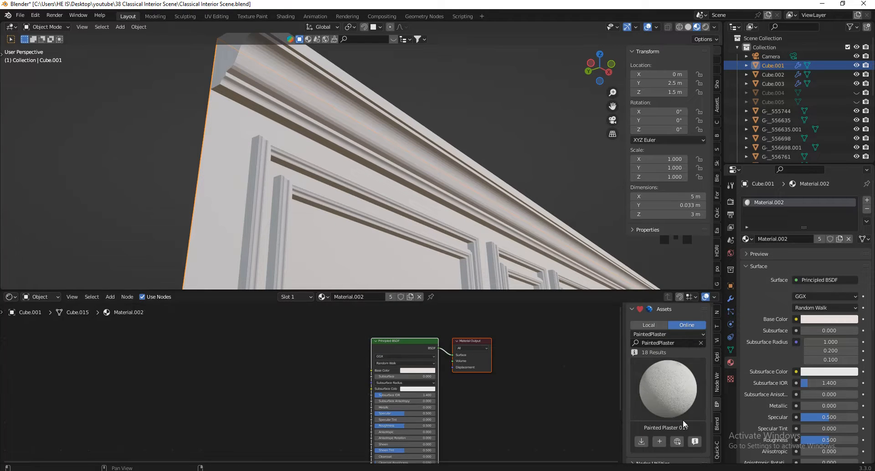
scroll(683, 422, down, 4)
scroll(682, 424, up, 6)
scroll(672, 425, down, 3)
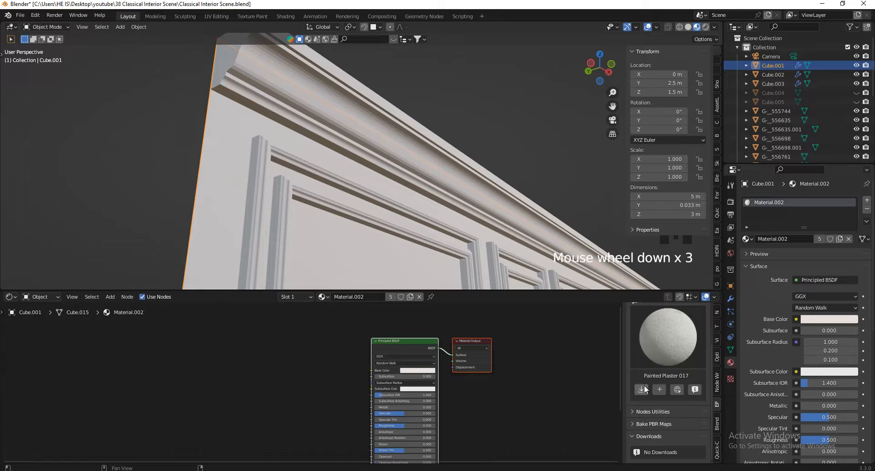
click(645, 391)
click(603, 433)
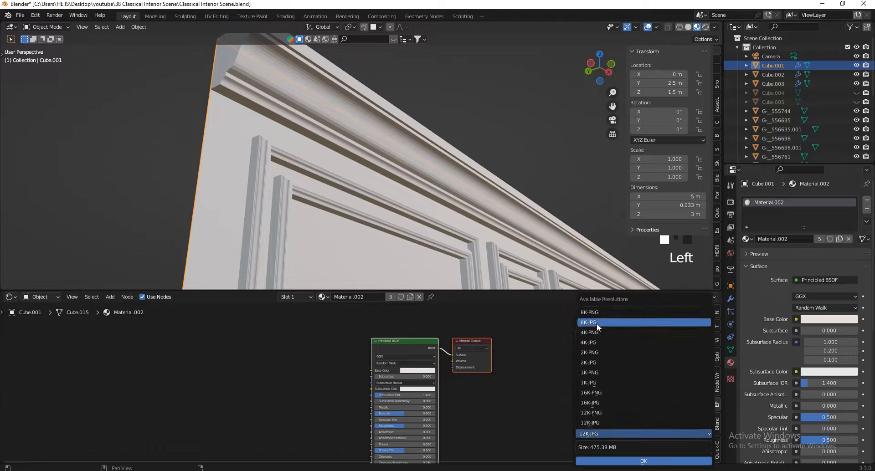
click(620, 325)
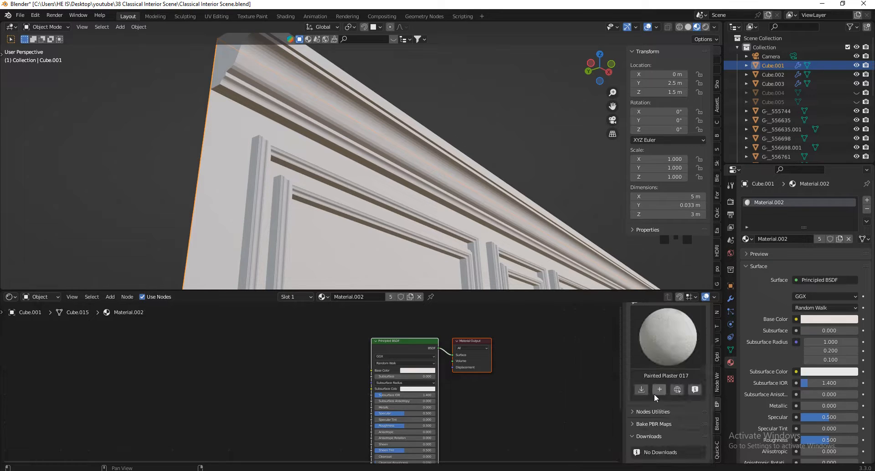
scroll(670, 431, up, 1)
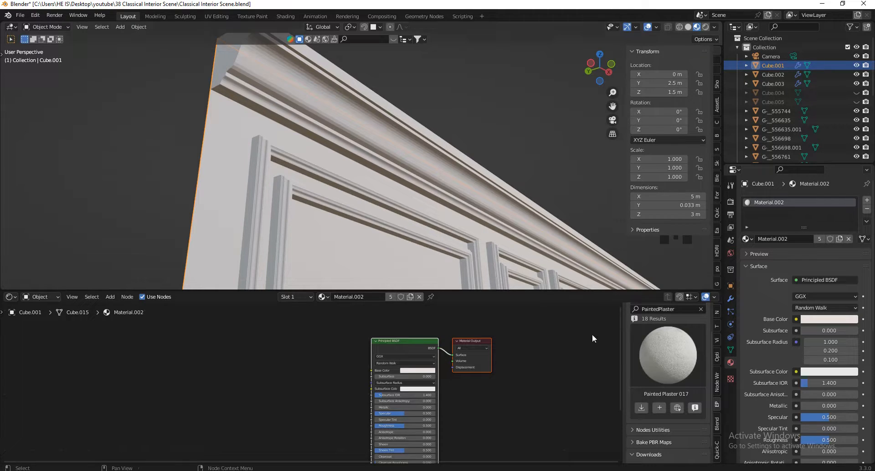
click(659, 407)
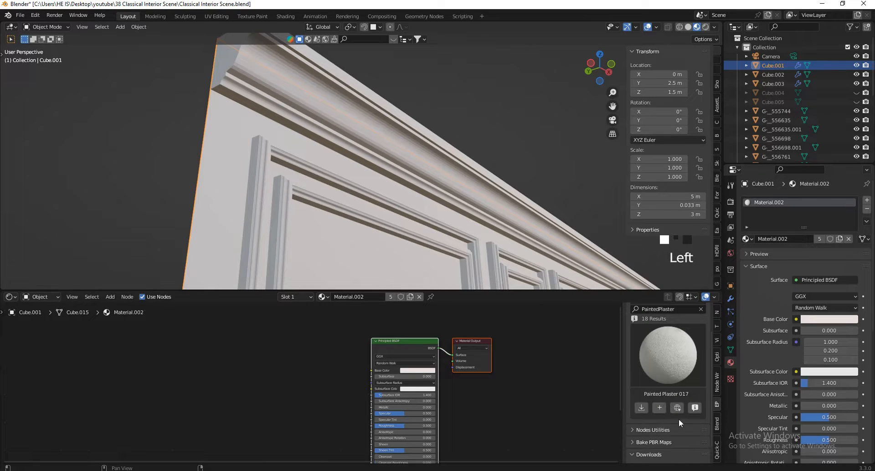
click(659, 408)
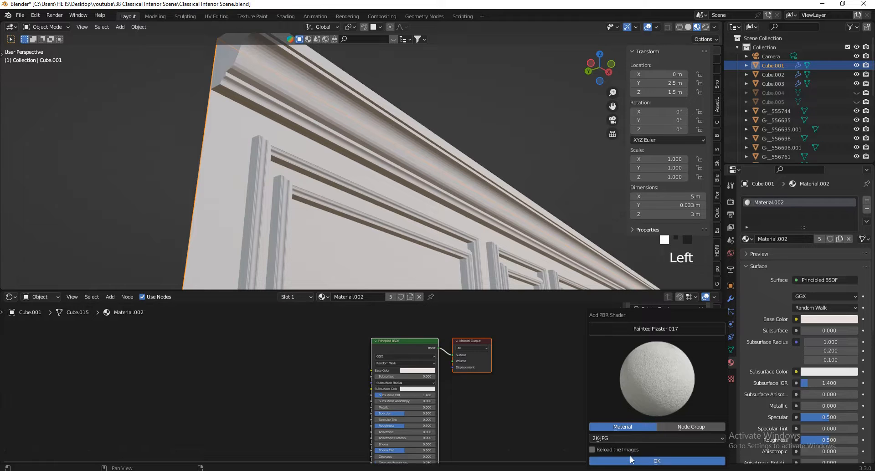
click(658, 436)
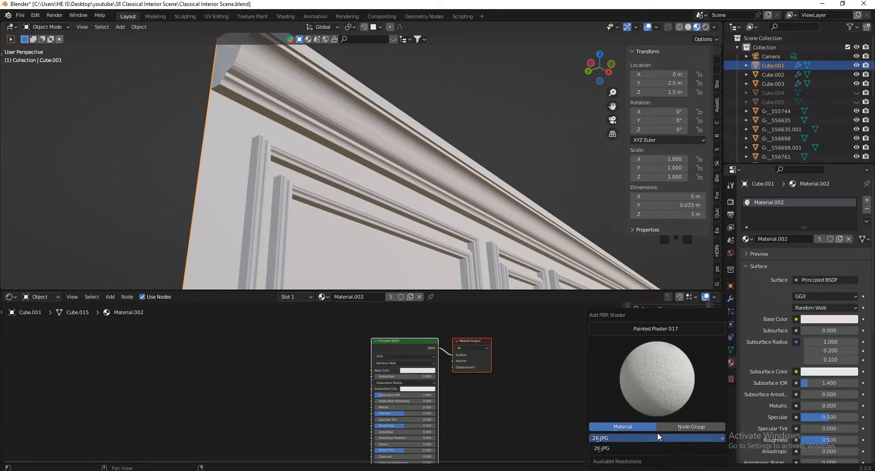
click(649, 437)
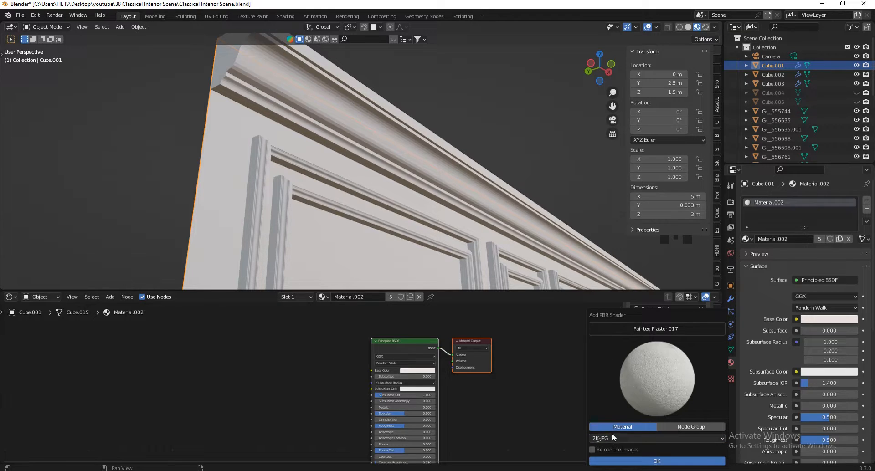
key(Escape)
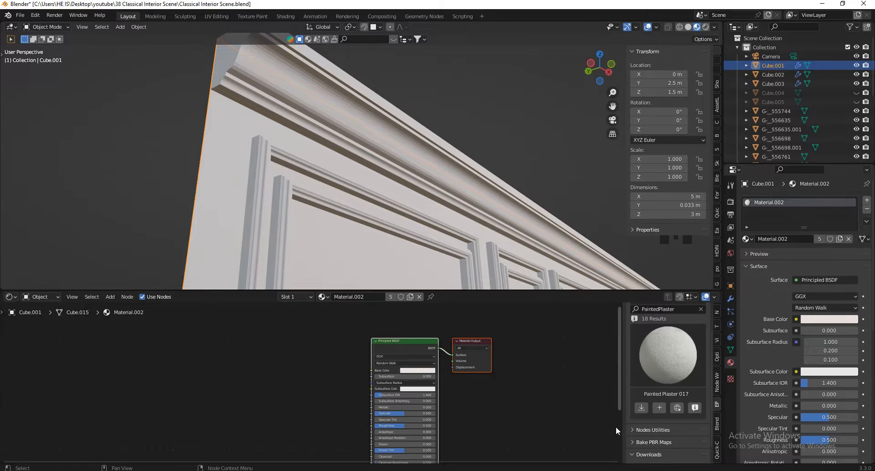
Compare the local and online thumbnails available in the PaintedPlaster category.
scroll(668, 400, up, 5)
click(648, 328)
click(660, 397)
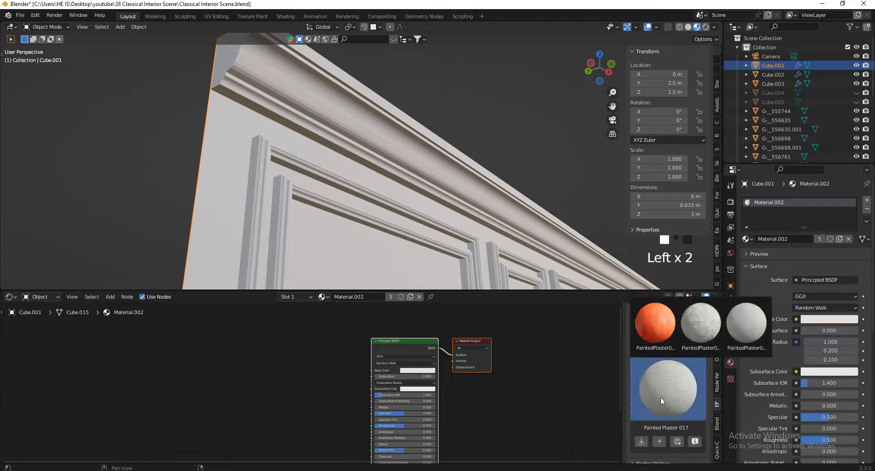
key(Escape)
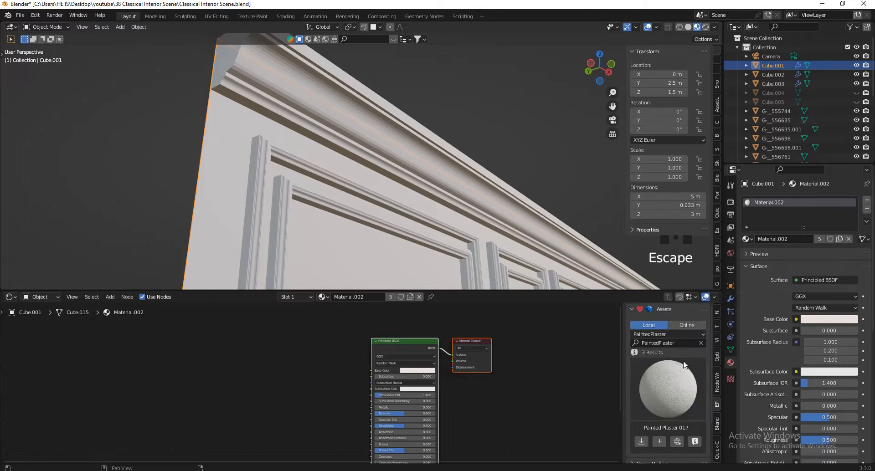
click(692, 327)
click(681, 403)
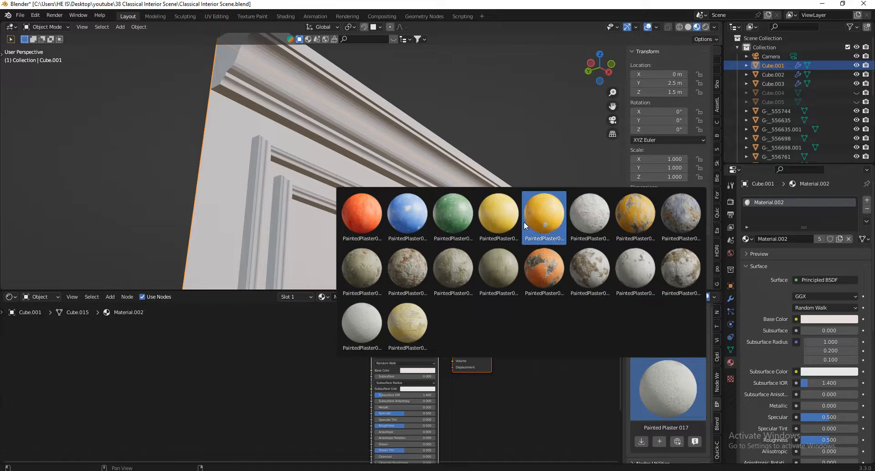
click(665, 402)
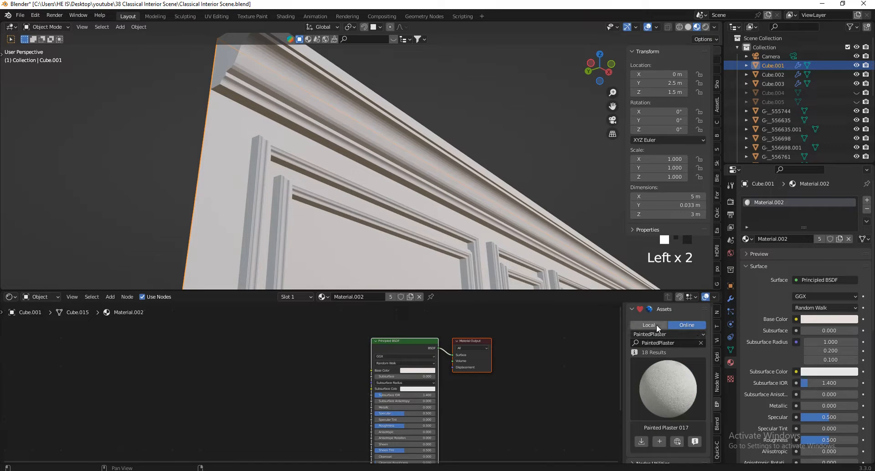
Add the local Painted Plaster 017 asset to the wall as a 2K-JPG material and remove the Material.002 slot.
click(657, 325)
click(665, 393)
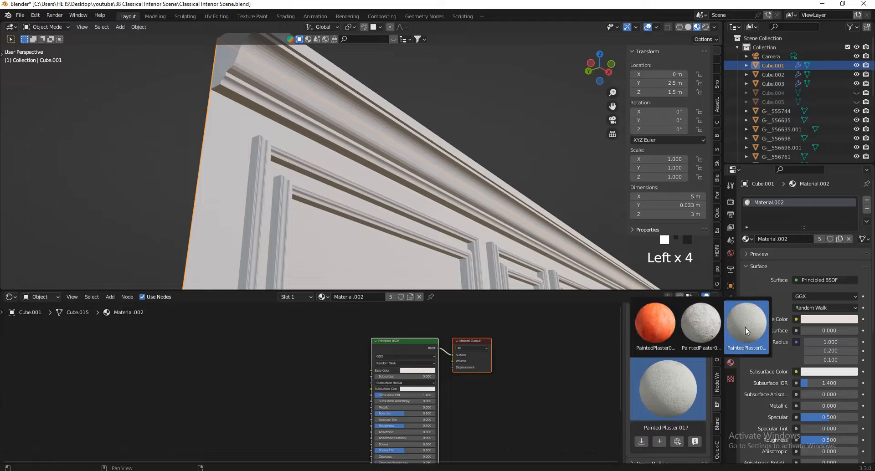
scroll(663, 382, down, 3)
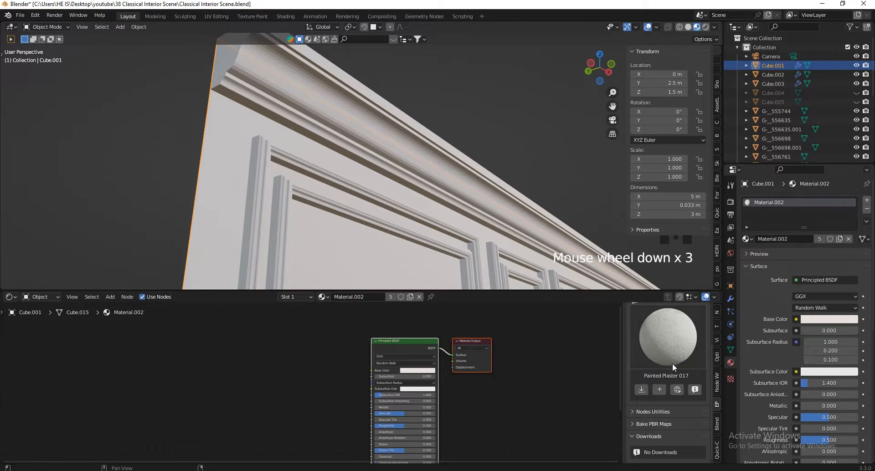
click(660, 390)
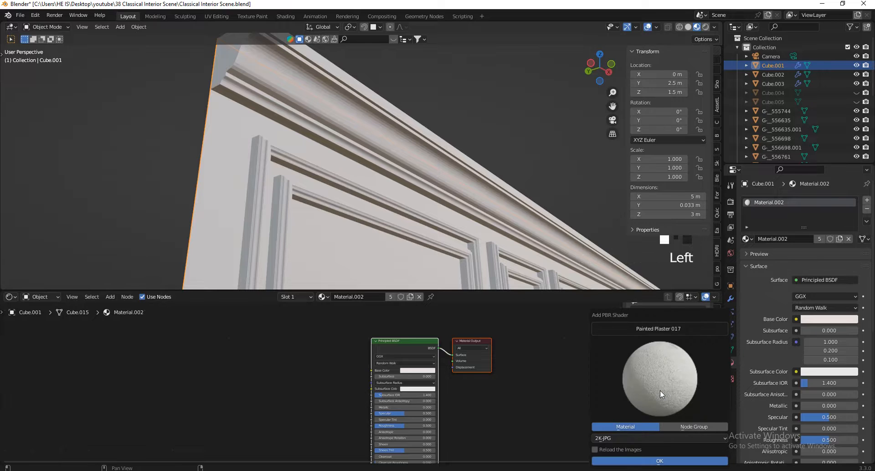
click(644, 461)
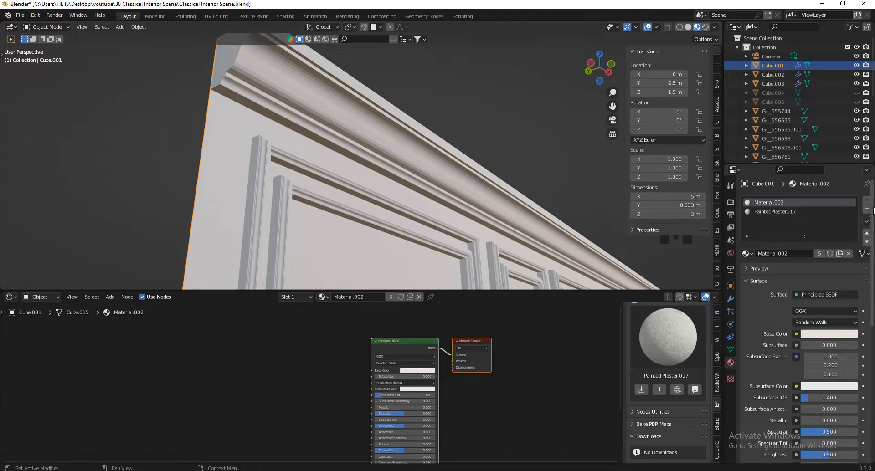
click(867, 210)
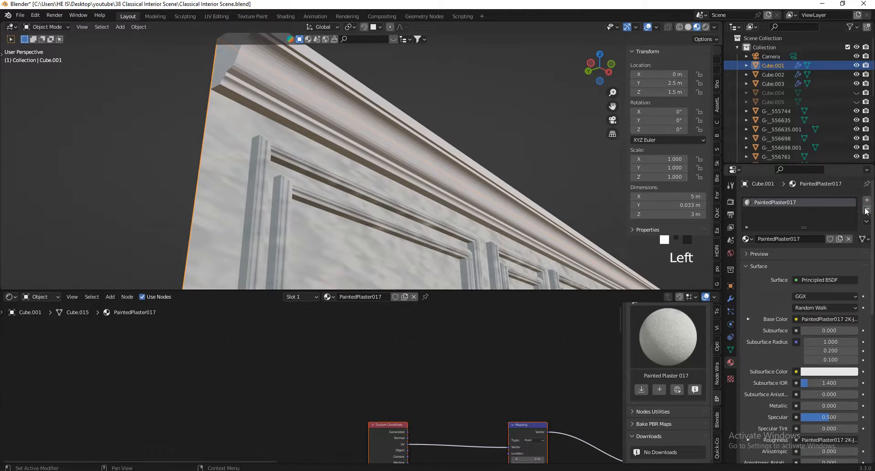
Unwrap all faces of the panelled wall and its cornice together with Cube Projection.
key(c)
right_click(266, 143)
key(v)
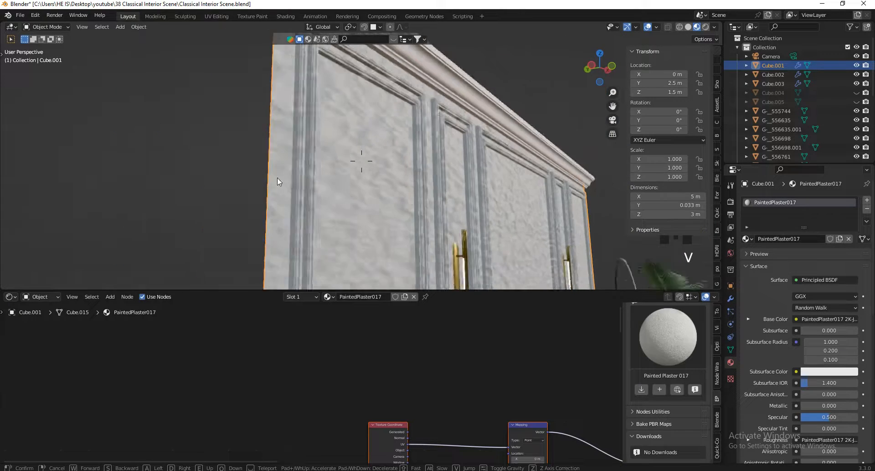
key(w)
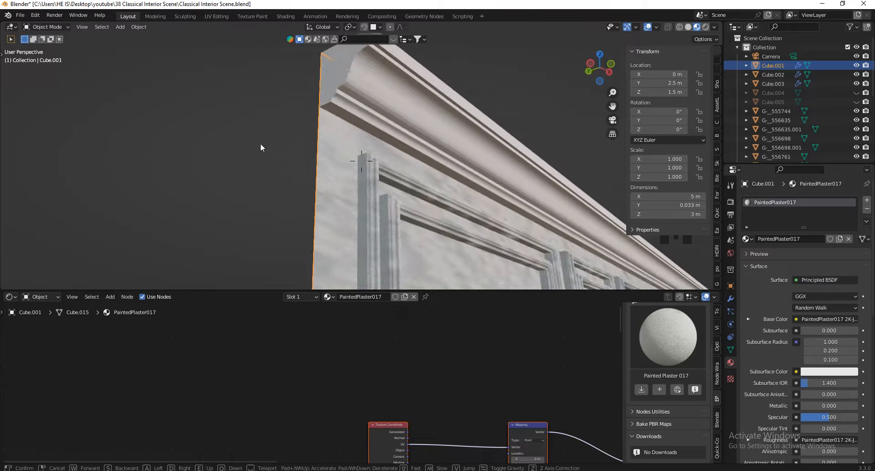
click(266, 142)
scroll(266, 144, down, 6)
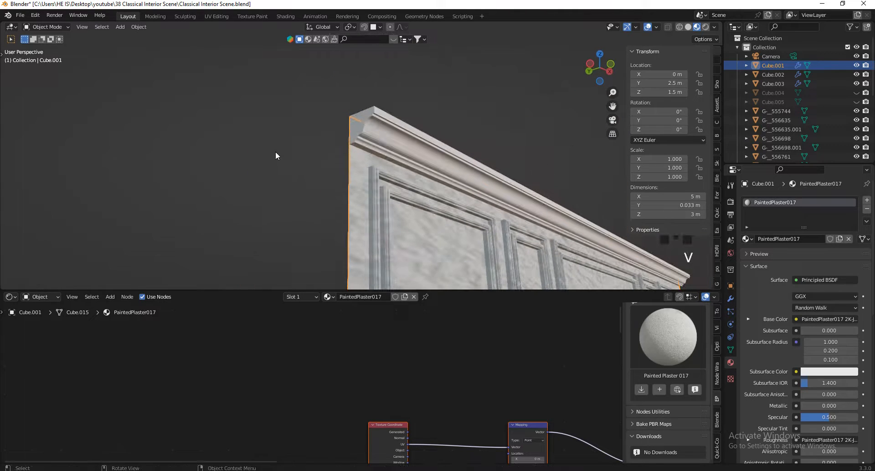
click(382, 168)
click(381, 176)
drag(440, 109, 421, 131)
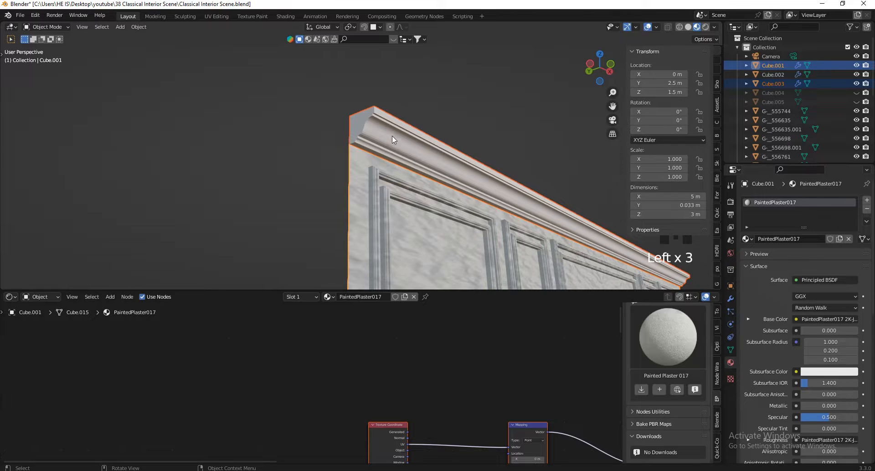
key(Tab)
key(a)
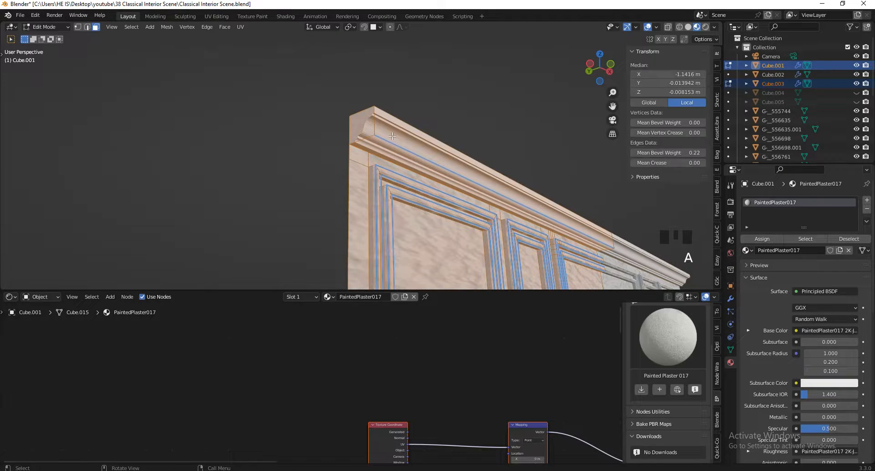
key(u)
click(347, 181)
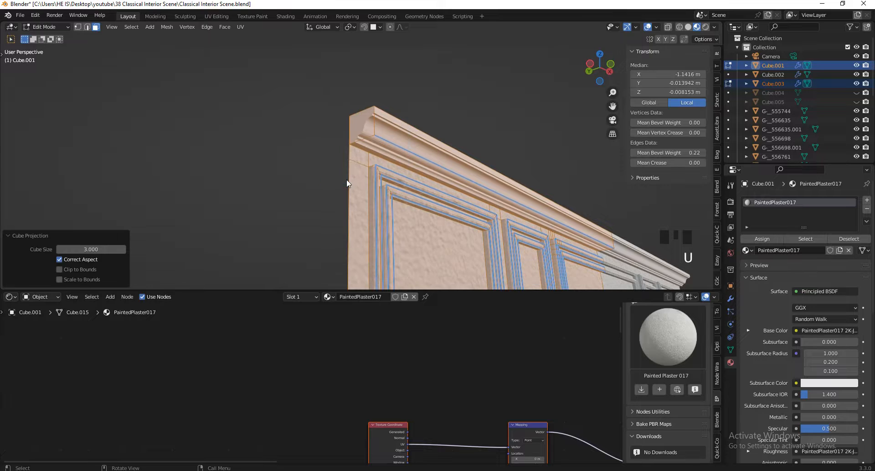
key(Tab)
Apply the wall's PaintedPlaster017 material to the cornice.
key(v)
key(s)
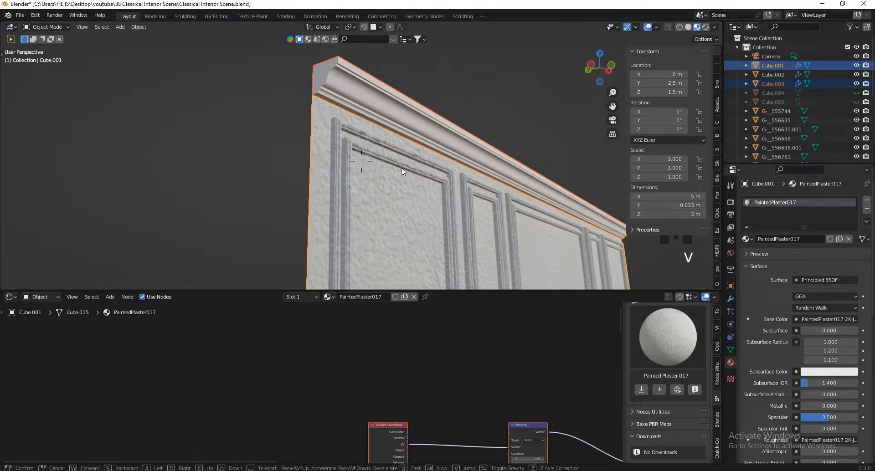
key(w)
key(s)
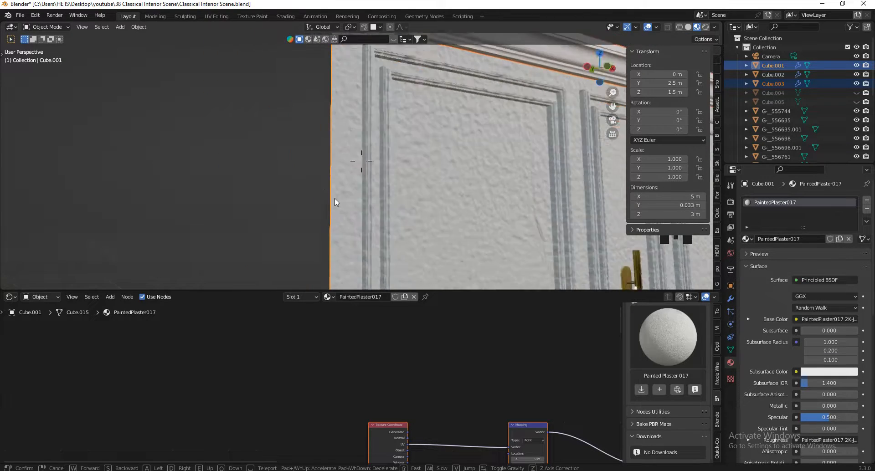
key(w)
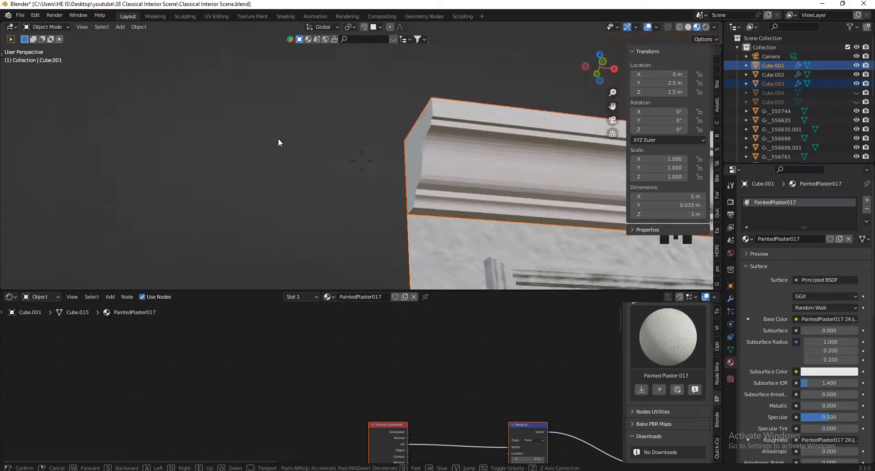
click(388, 149)
click(349, 201)
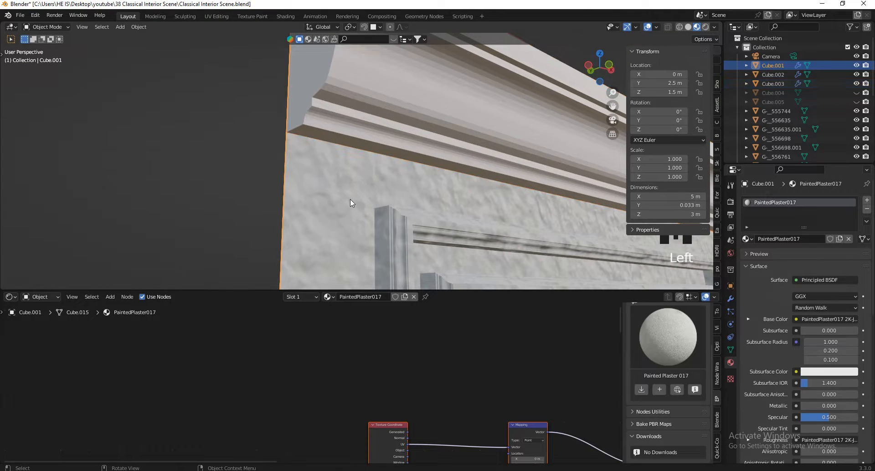
mouse_move(749, 238)
mouse_down()
mouse_move(684, 232)
mouse_move(364, 85)
mouse_up()
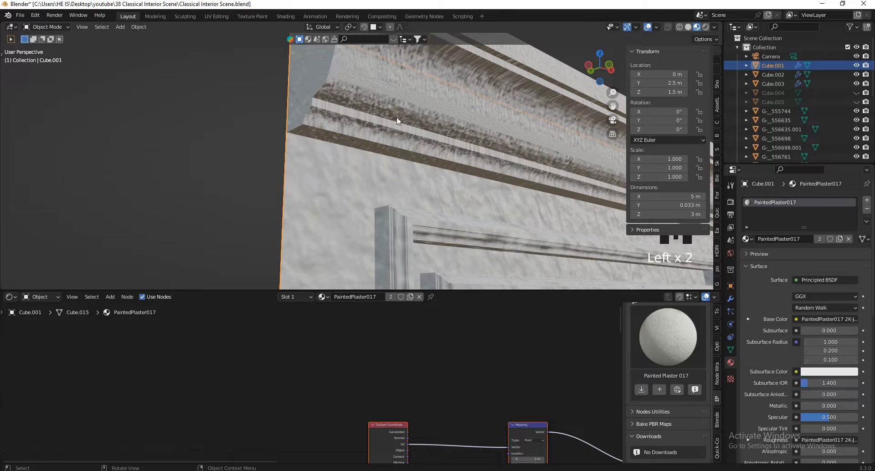
Try unwrapping all faces of the cornice with Smart UV Project at a 66° angle limit.
click(418, 107)
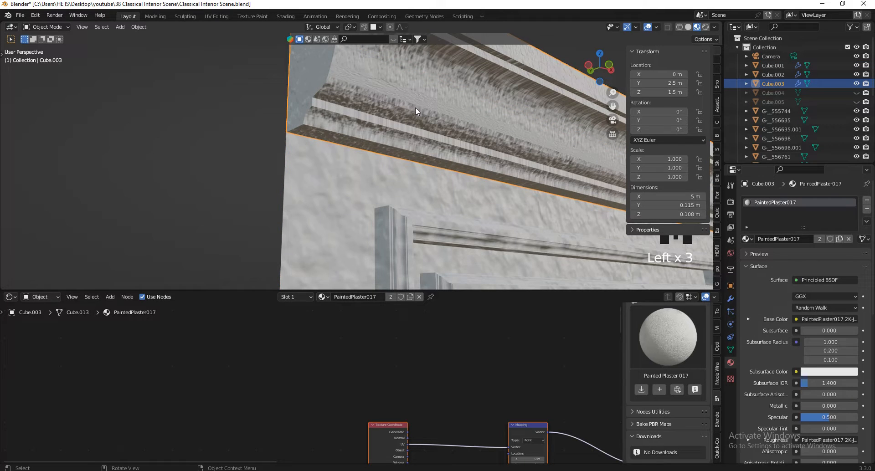
key(v)
key(w)
click(415, 108)
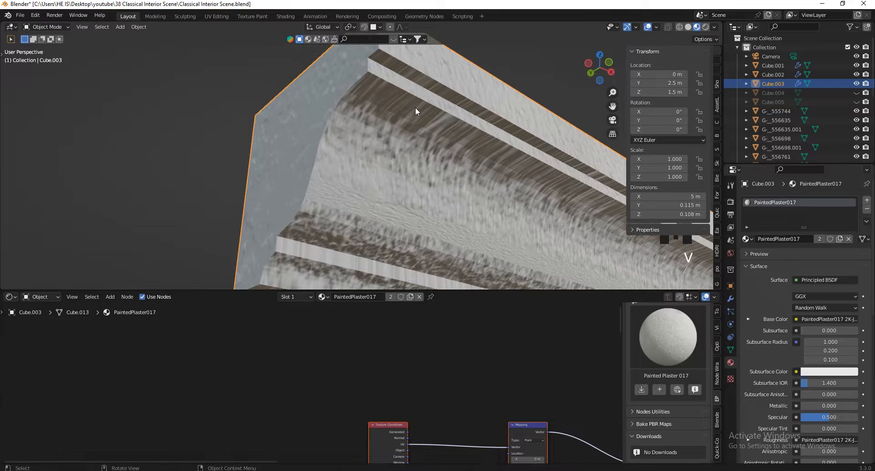
key(Tab)
key(u)
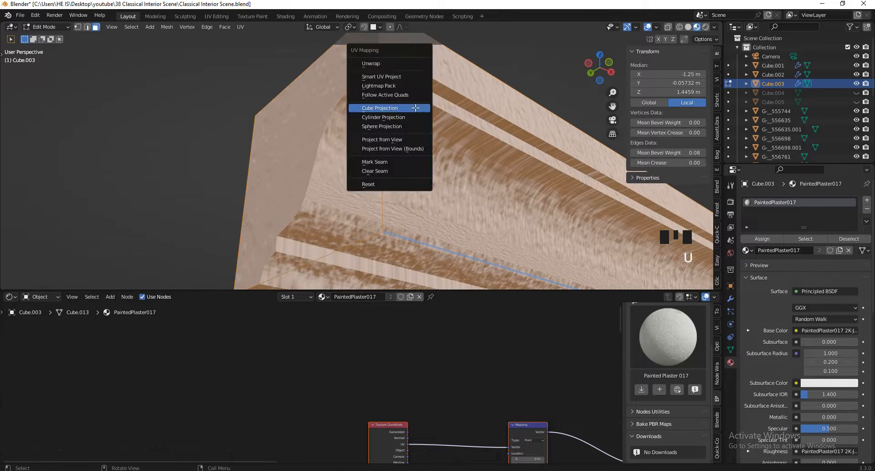
click(383, 79)
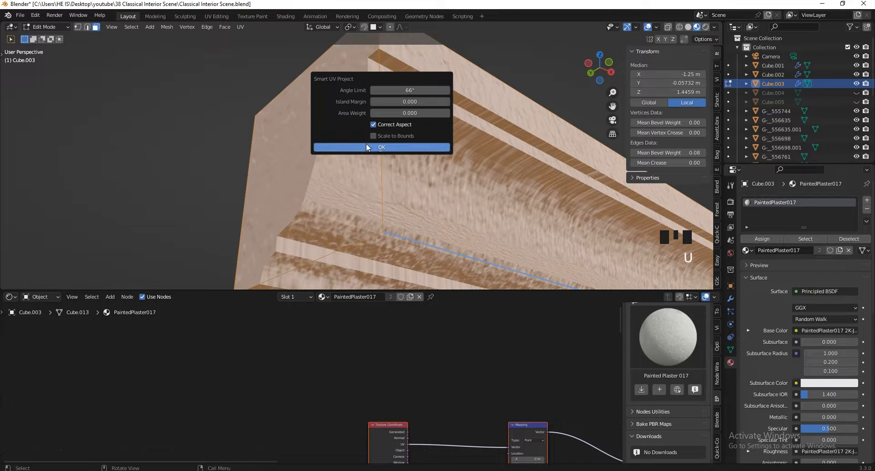
click(366, 145)
key(Tab)
key(ctrl+z)
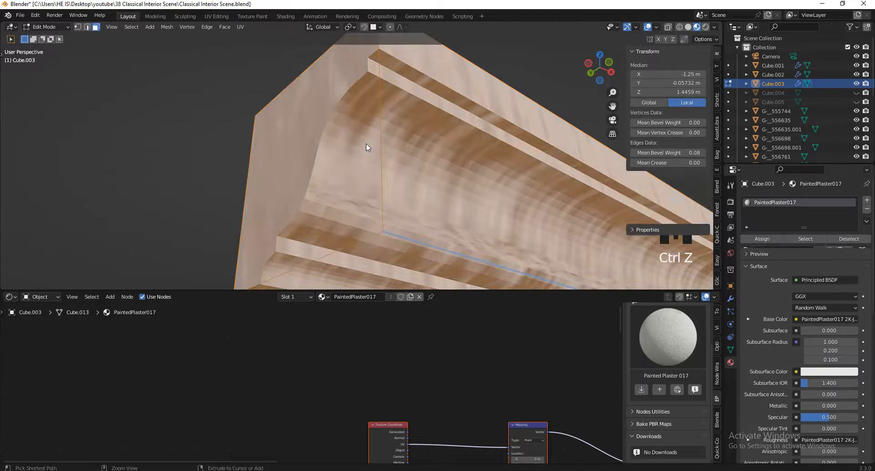
key(Tab)
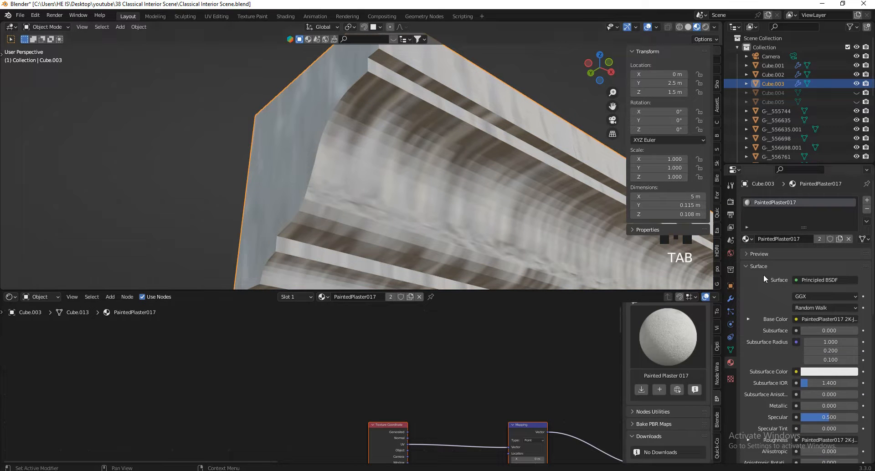
Apply the Mirror modifier on the cornice.
click(731, 298)
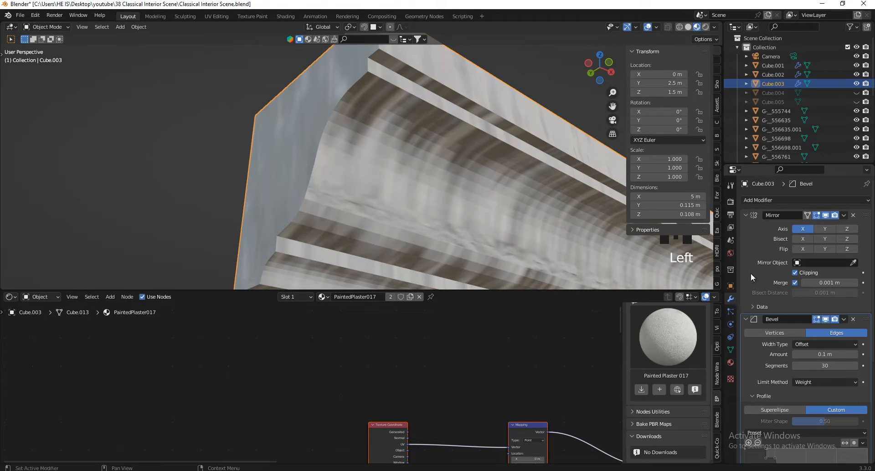
click(845, 215)
click(810, 223)
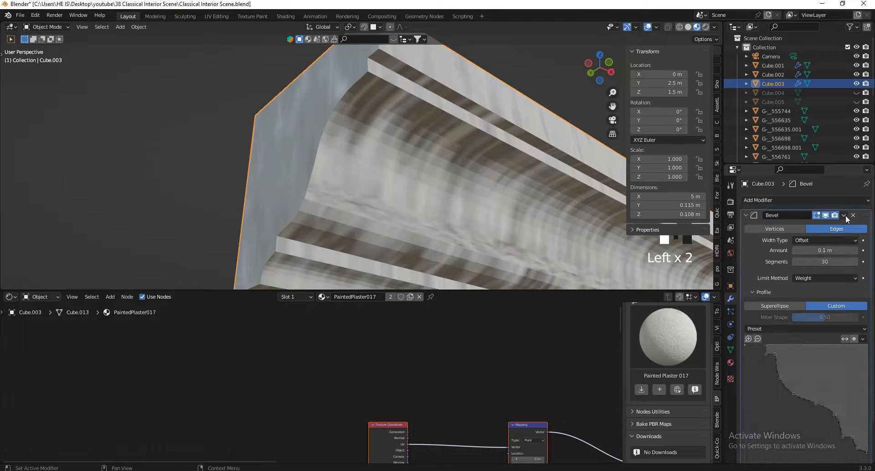
drag(846, 215, 819, 230)
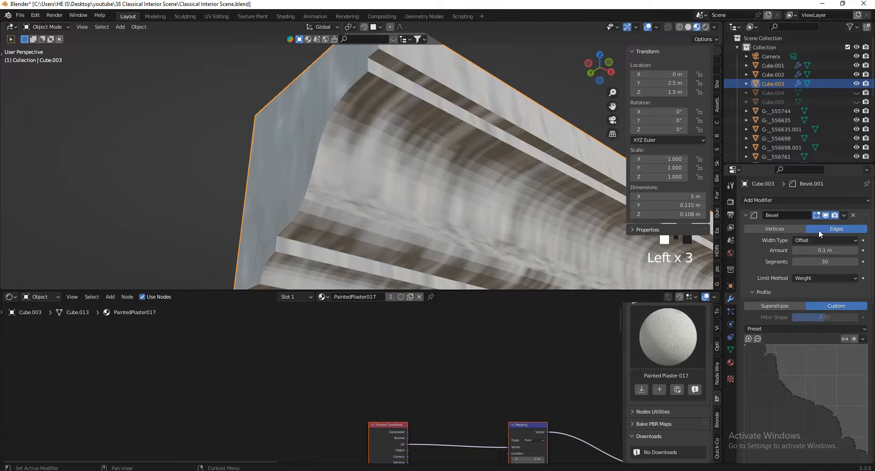
click(845, 216)
key(ctrl+z)
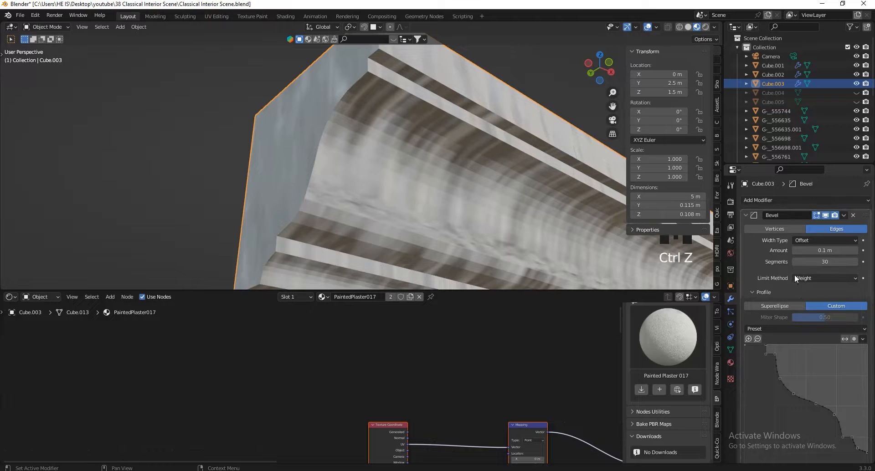
Apply the cornice's Bevel modifier so its moulded profile becomes real geometry.
scroll(796, 276, down, 3)
scroll(804, 283, up, 2)
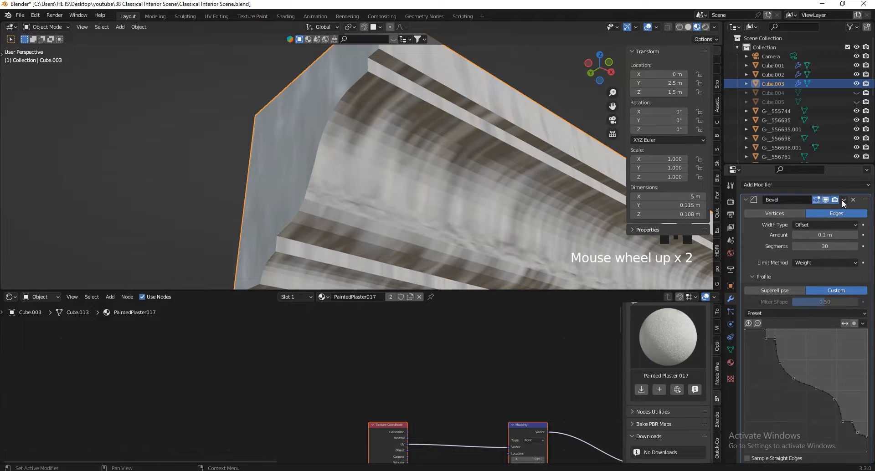
click(841, 204)
click(830, 212)
Select all faces of the cornice in Edit Mode and unwrap them with Cube Projection.
key(Tab)
scroll(328, 155, down, 1)
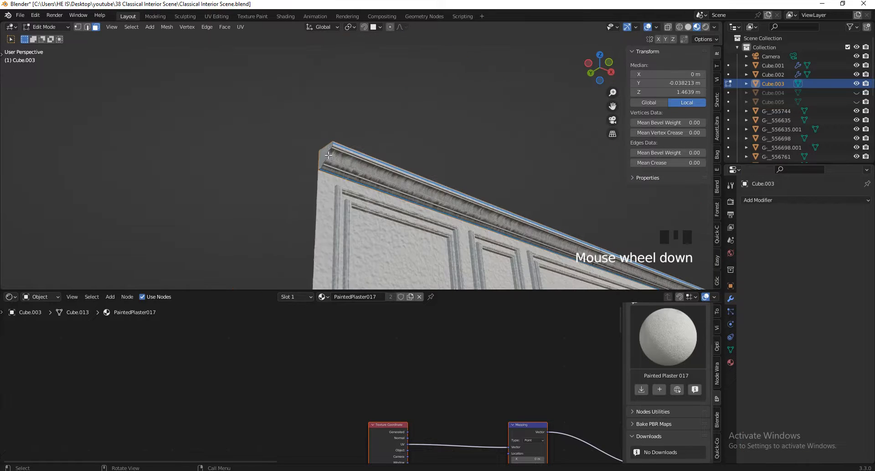
scroll(325, 155, up, 5)
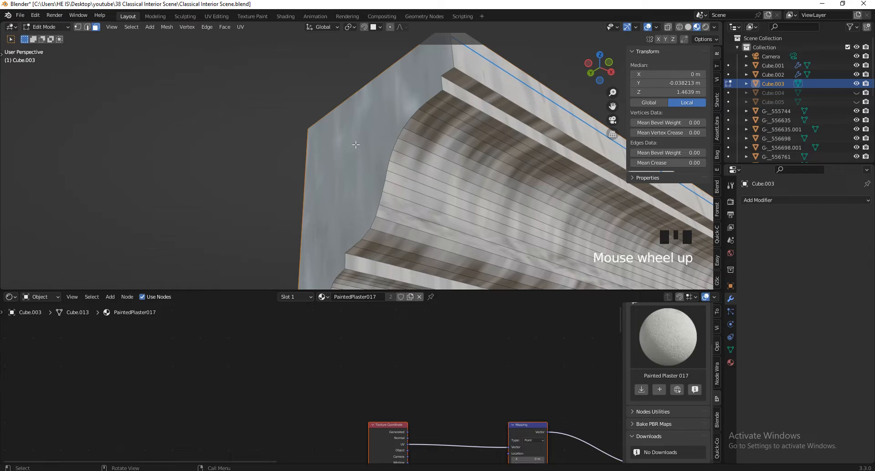
key(a)
key(u)
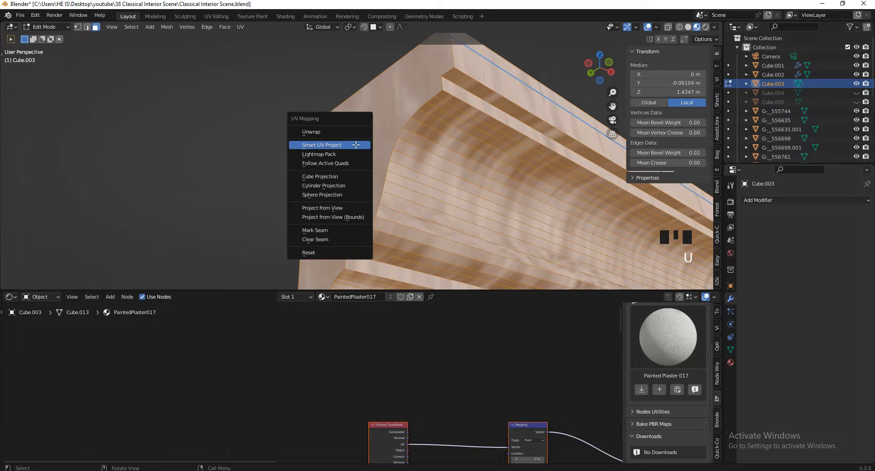
click(346, 177)
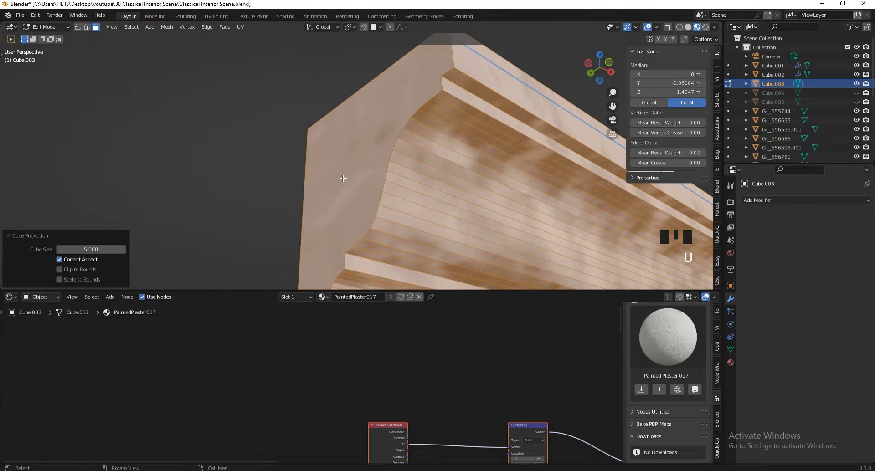
Show the UV Editor in the lower area and scale all of the cornice's UVs up about threefold.
click(11, 297)
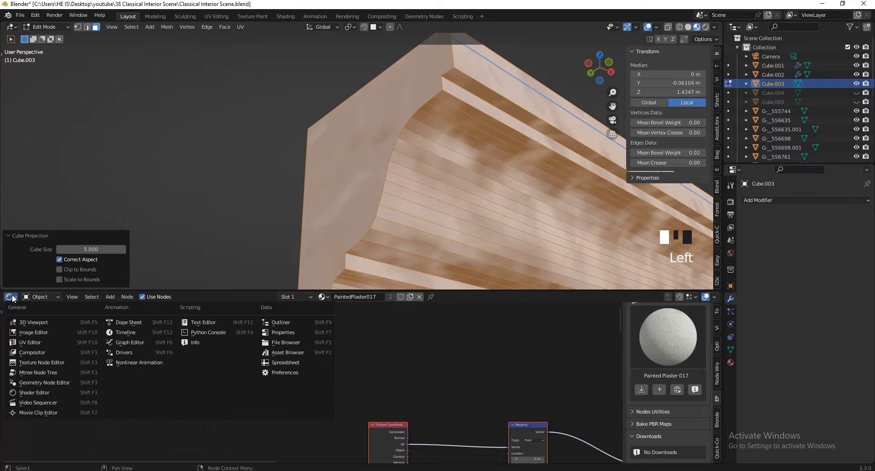
click(24, 342)
scroll(374, 372, down, 3)
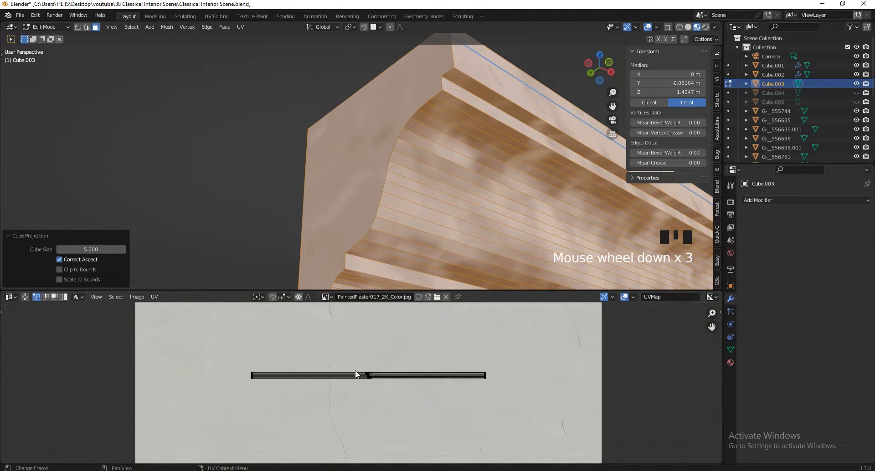
scroll(363, 374, down, 3)
scroll(365, 373, up, 3)
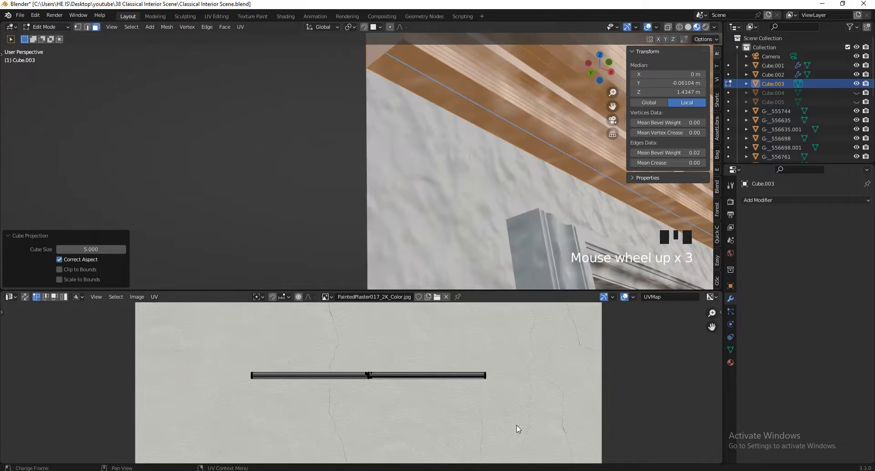
key(a)
key(s)
click(88, 291)
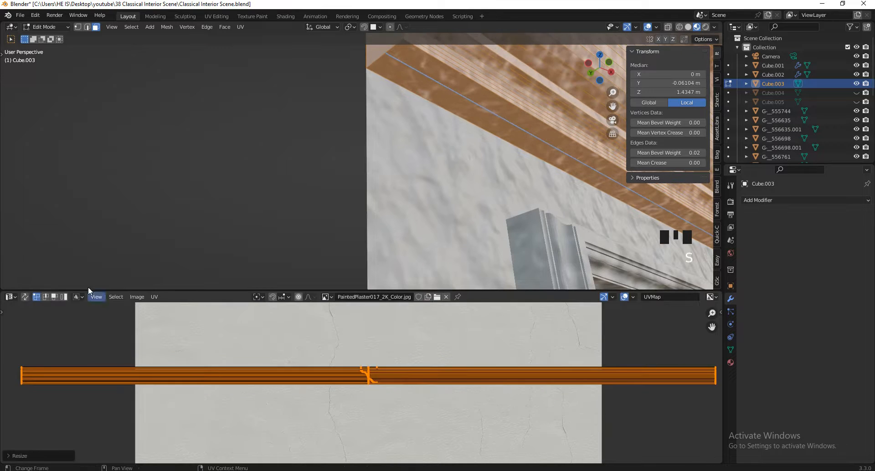
Hide the viewport overlays and compare the cornice's plaster texture with the wall's up close in Object Mode.
scroll(367, 199, down, 2)
scroll(369, 196, up, 3)
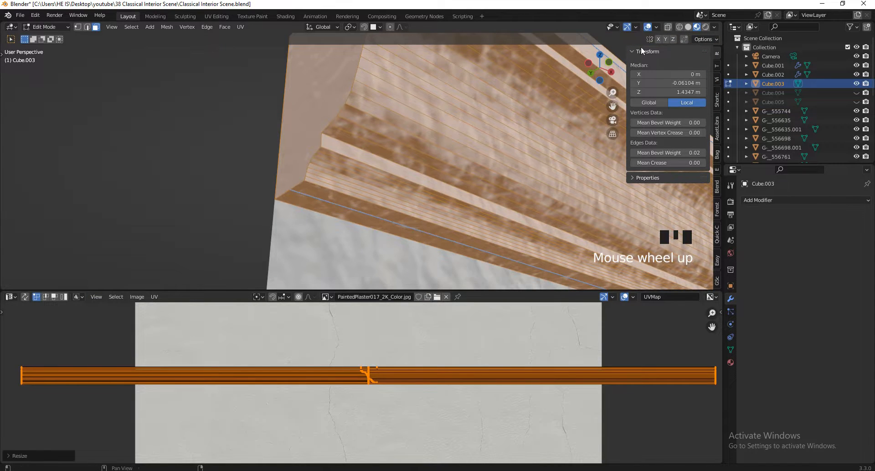
click(648, 27)
scroll(362, 155, down, 3)
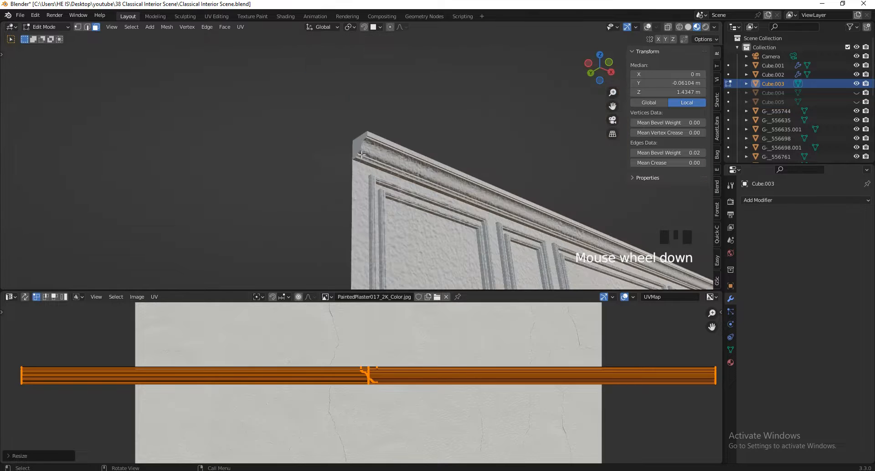
scroll(365, 159, up, 4)
scroll(324, 173, down, 3)
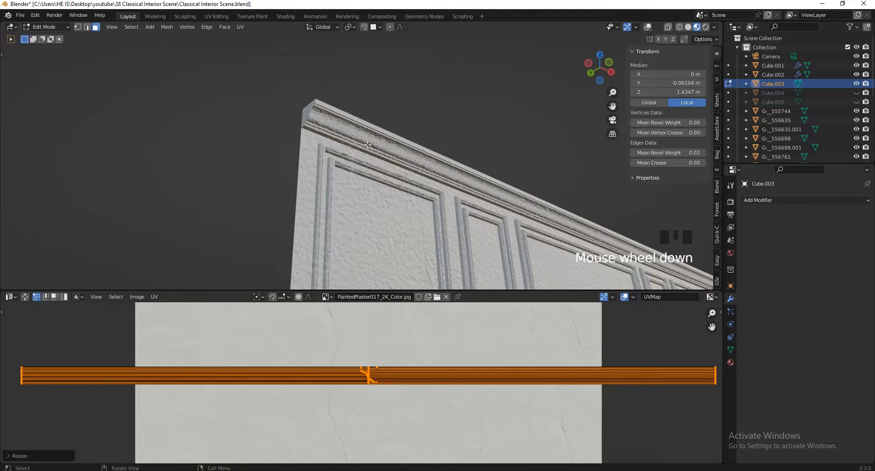
key(Tab)
key(shift+grave)
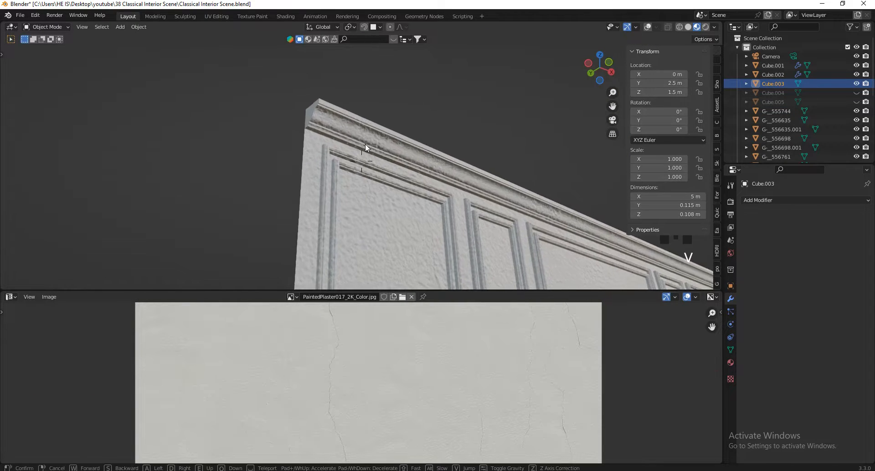
key(w)
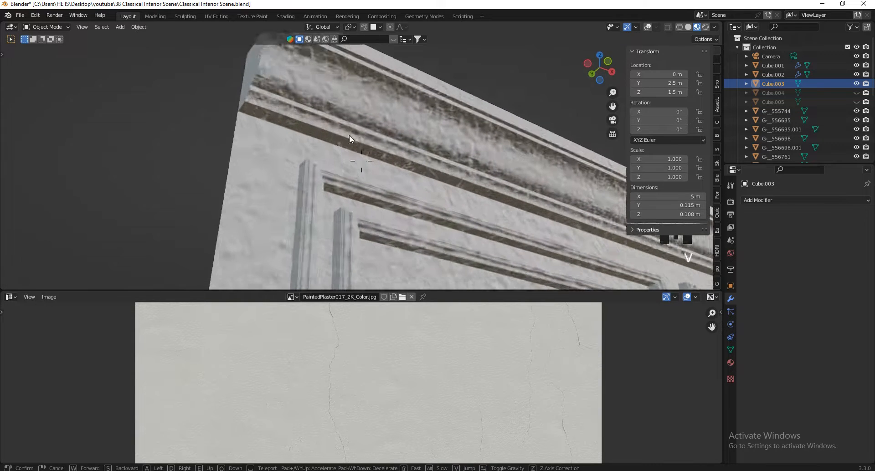
click(367, 145)
Scale the cornice's UVs down to about 0.78 and return to Object Mode.
key(Tab)
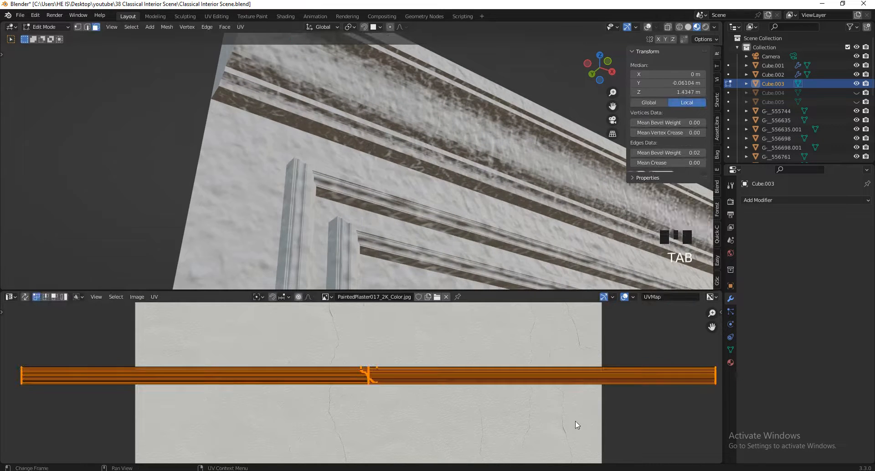
key(s)
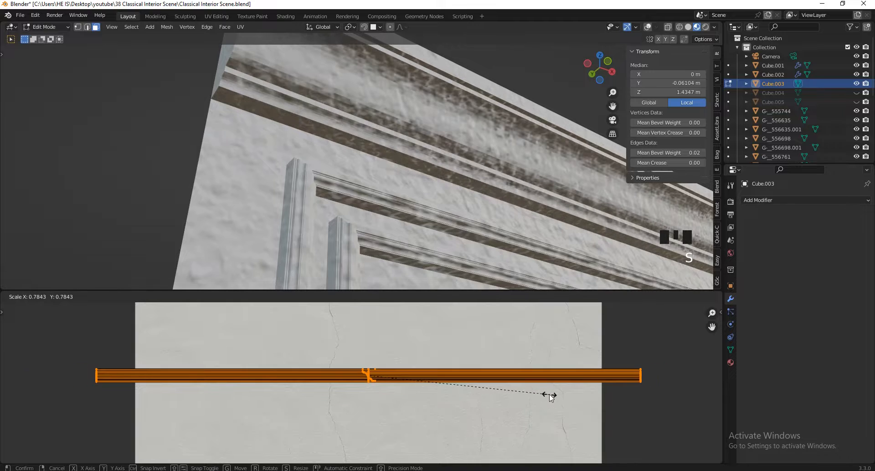
click(551, 396)
key(Tab)
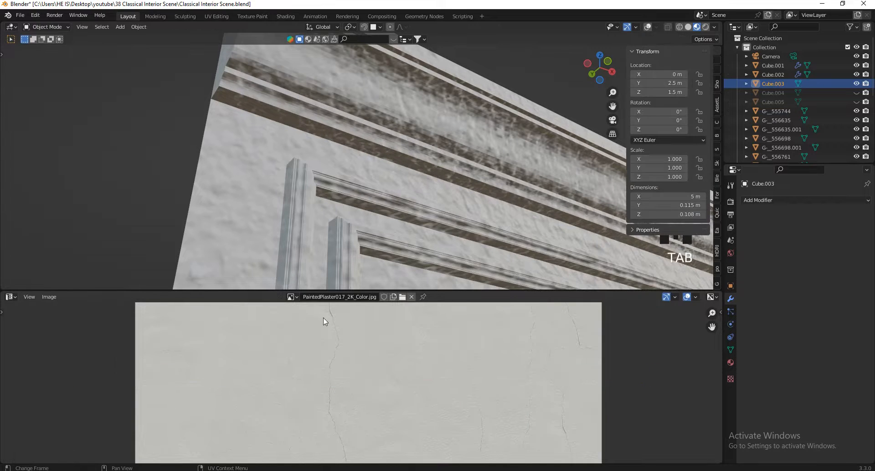
Change the lower area back to the Shader Editor and focus on the PaintedPlaster017 material's Mapping node.
click(8, 296)
click(43, 393)
scroll(369, 347, down, 3)
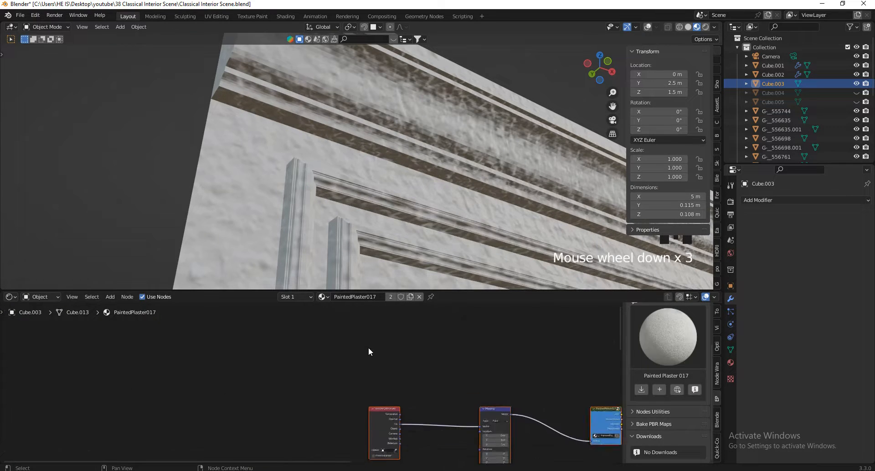
scroll(368, 348, down, 3)
scroll(265, 355, down, 3)
scroll(362, 428, up, 4)
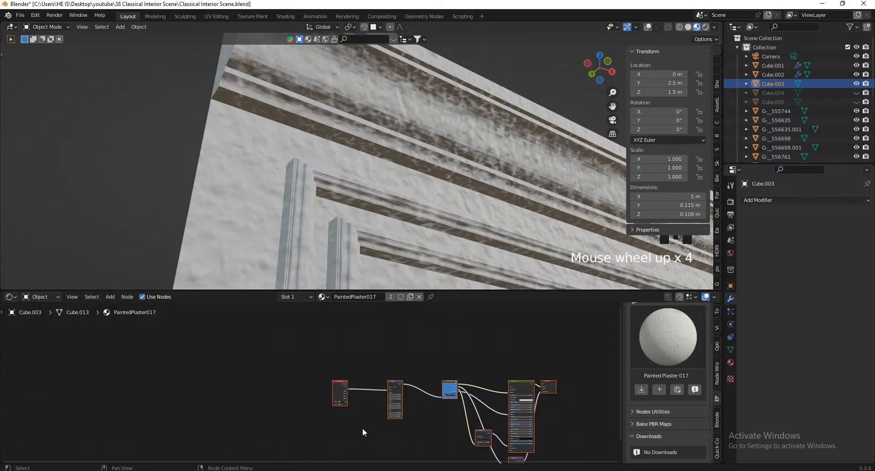
scroll(363, 428, up, 17)
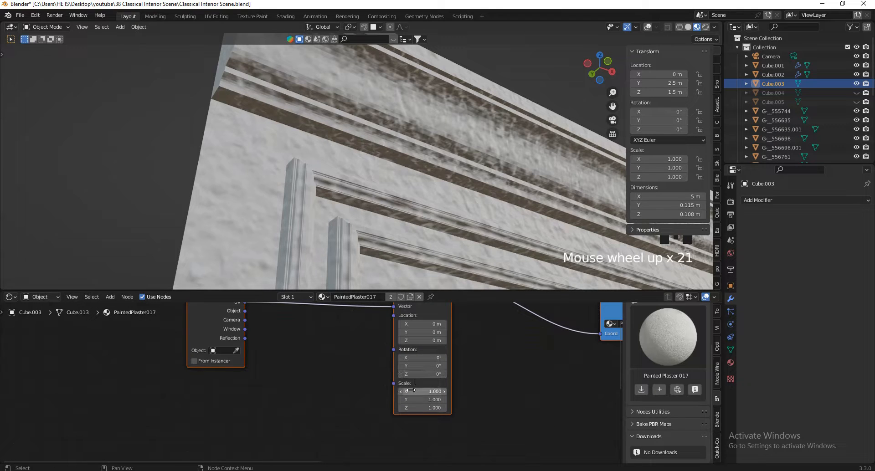
Add a Value node below the Texture Coordinate node and connect it to the Mapping node's Scale input.
key(shift+a)
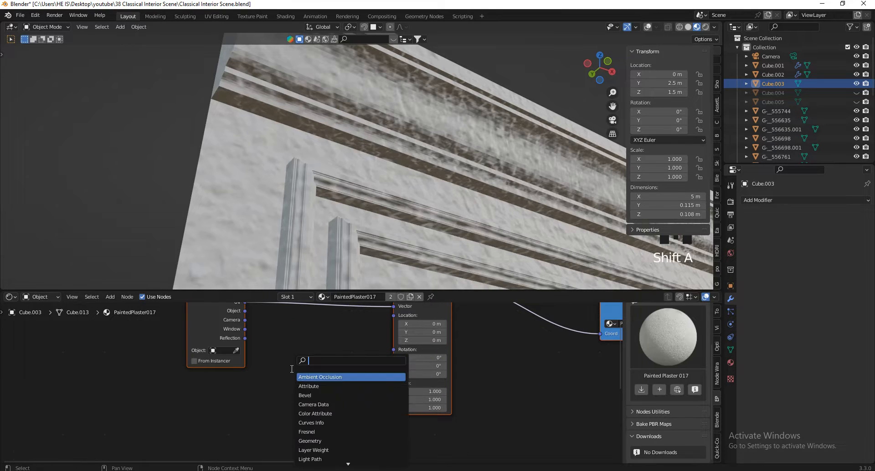
text(value)
key(Return)
click(264, 404)
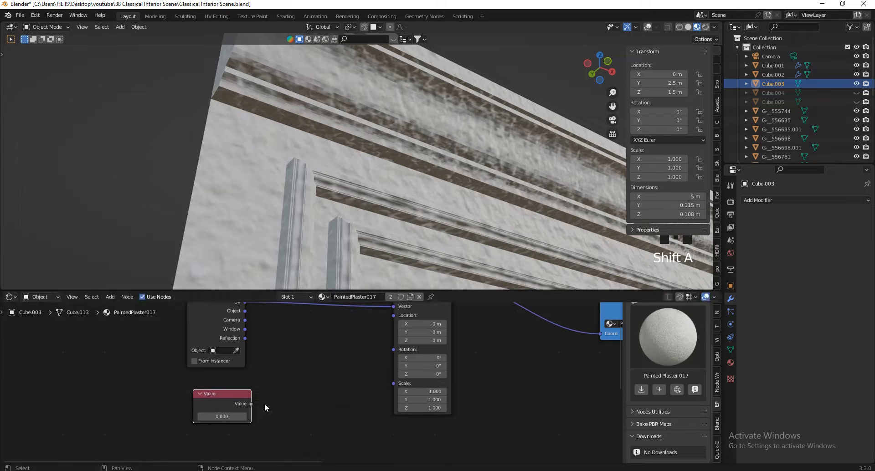
drag(251, 404, 394, 383)
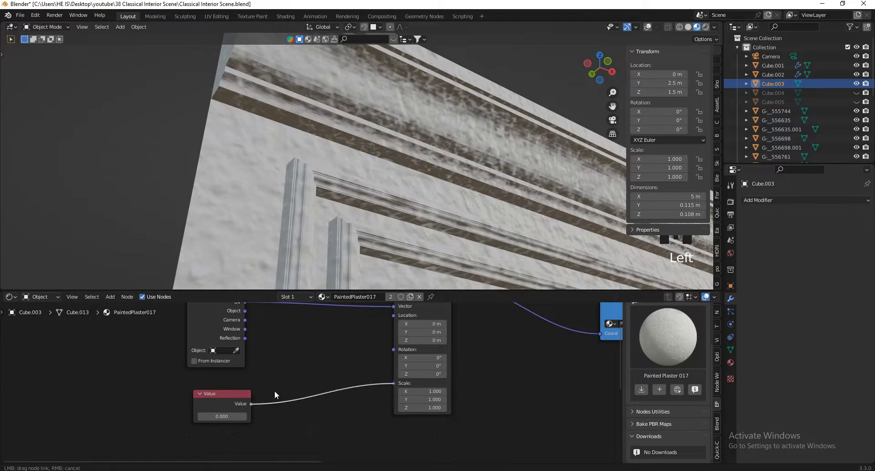
Set the Value node driving the plaster texture's scale to 10.
double_click(214, 416)
text(10)
key(Return)
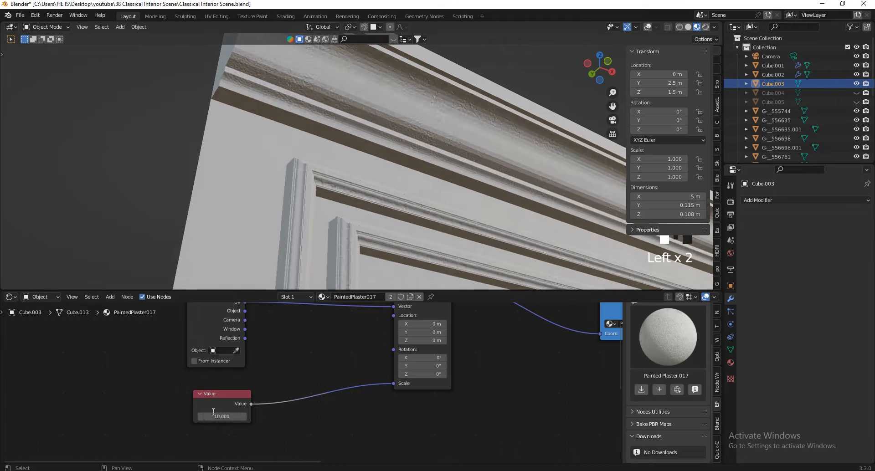
key(shift+grave)
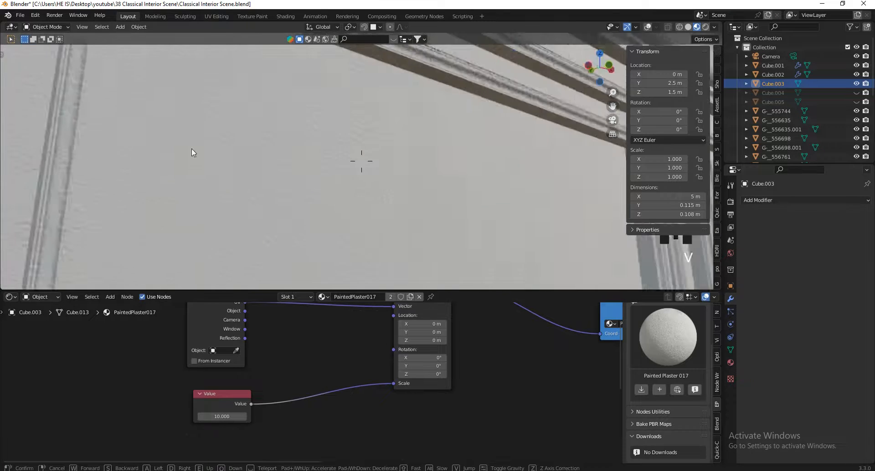
Inspect the plaster texture's scale and relief up close on the wall panels and mouldings.
key(a)
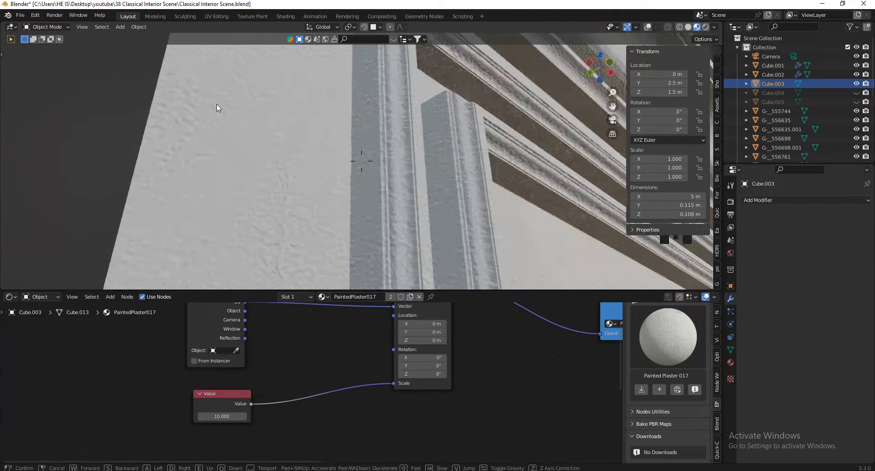
key(w)
key(d)
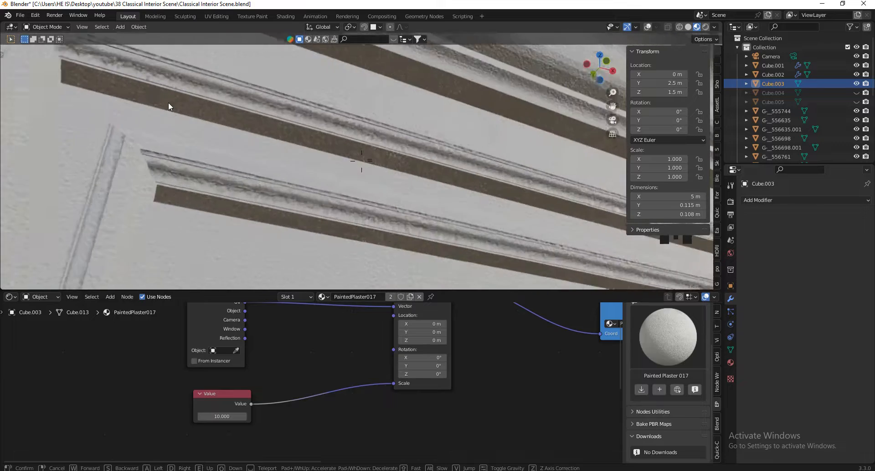
key(s)
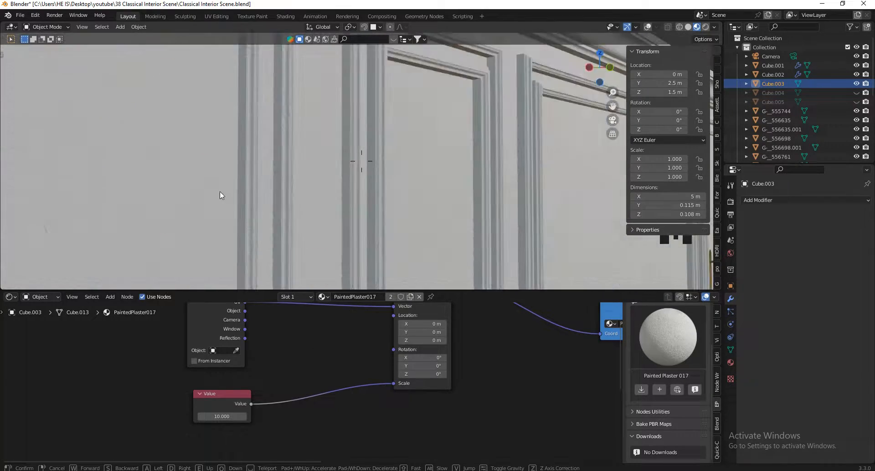
key(w)
click(210, 183)
scroll(367, 405, down, 11)
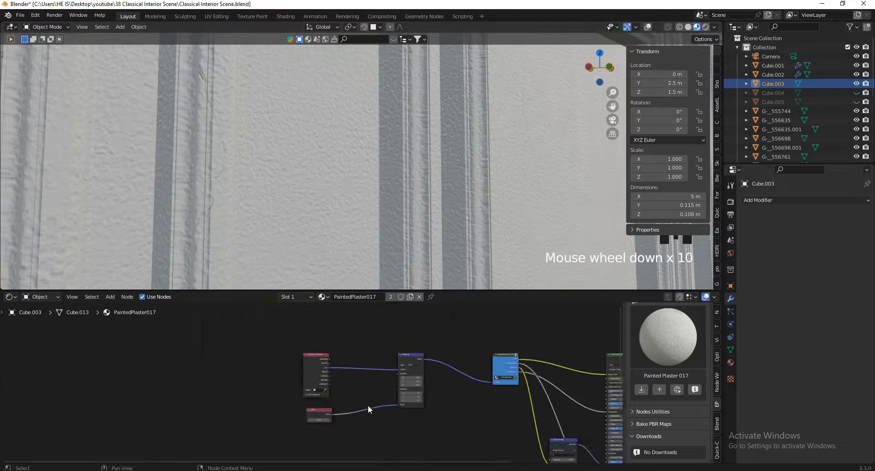
Set the Displacement node's Scale in the PaintedPlaster017 material to 0.
scroll(434, 352, up, 5)
scroll(437, 401, up, 20)
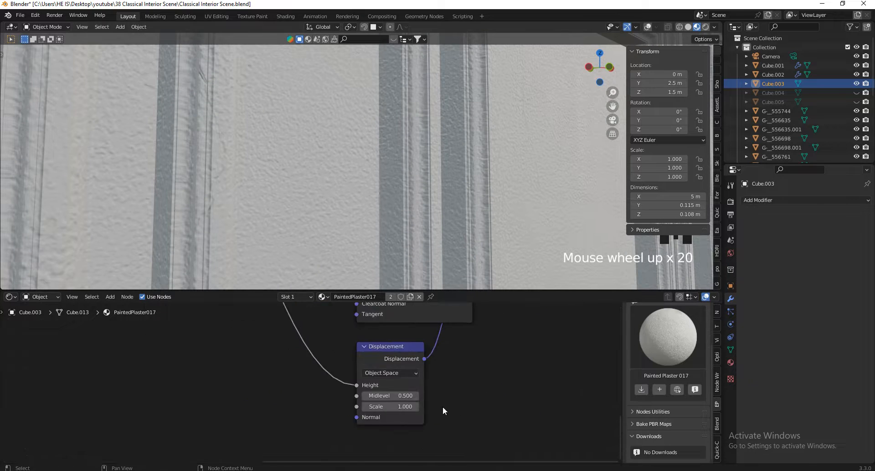
click(393, 403)
text(0)
key(Return)
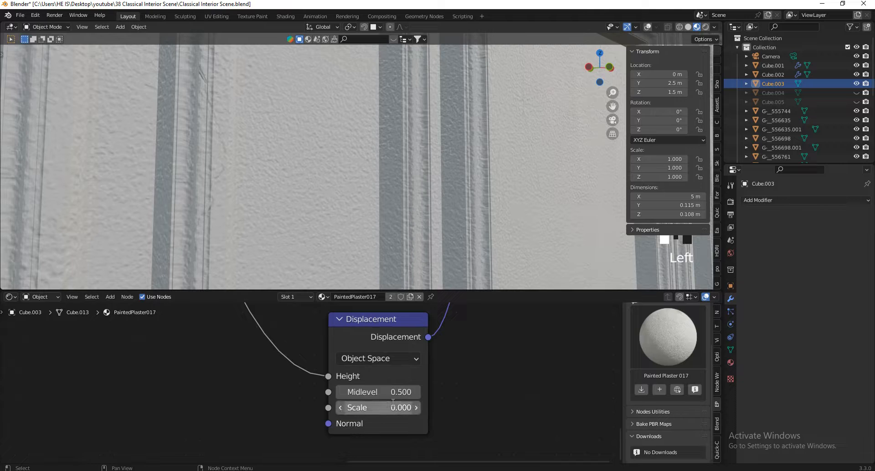
drag(393, 403, 434, 412)
right_click(67, 447)
scroll(551, 418, down, 15)
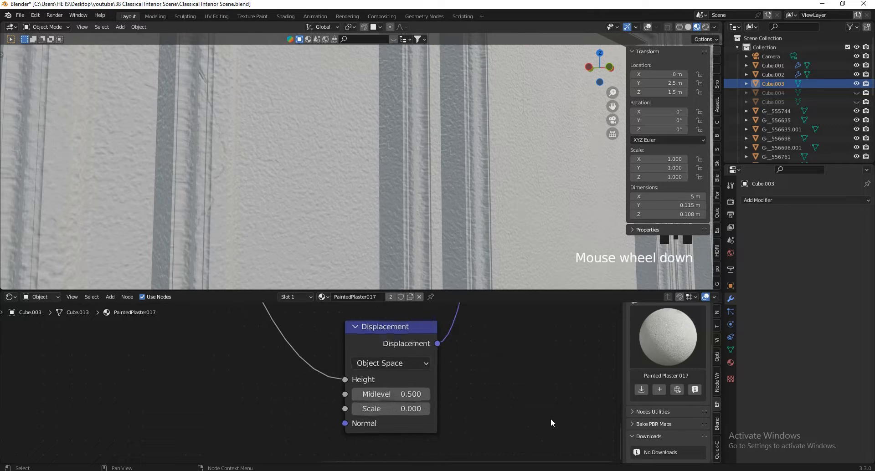
Reduce the Normal Map node's Strength in the PaintedPlaster017 material to 0.550 to soften the wall's relief.
scroll(456, 383, up, 6)
scroll(403, 347, up, 6)
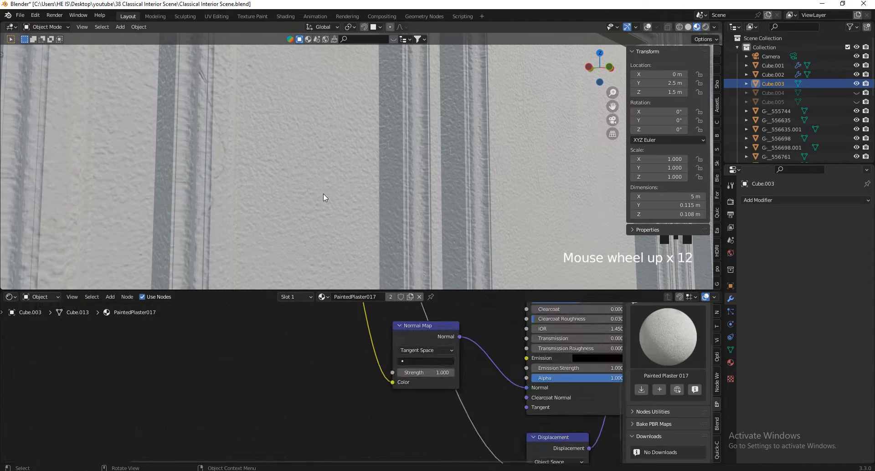
key(shift+grave)
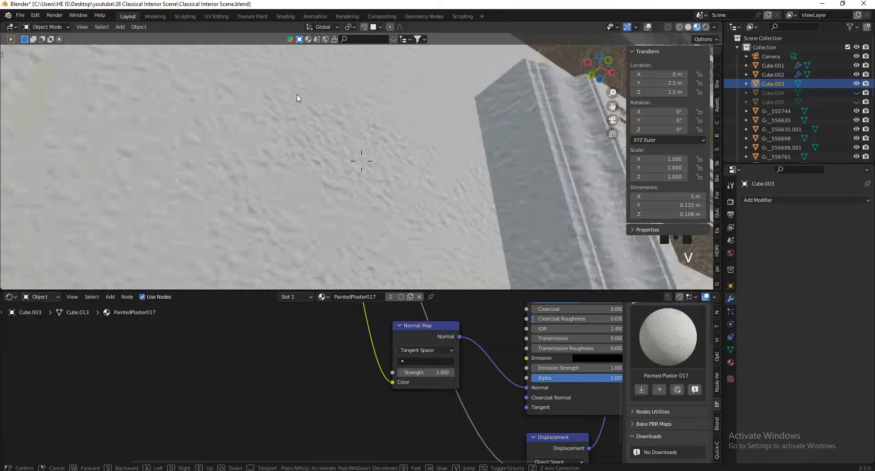
click(296, 94)
scroll(417, 362, up, 11)
shift+drag(479, 385, 445, 397)
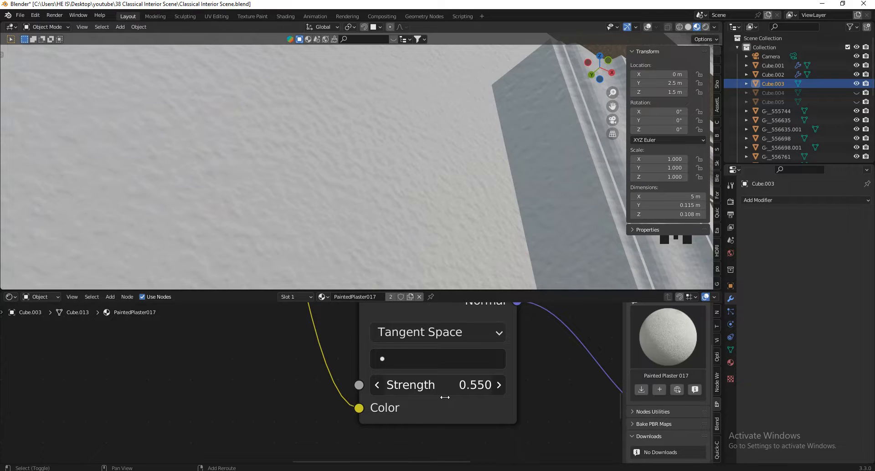
Select the large framed abstract artwork leaning against the panelled wall.
click(328, 64)
key(shift+grave)
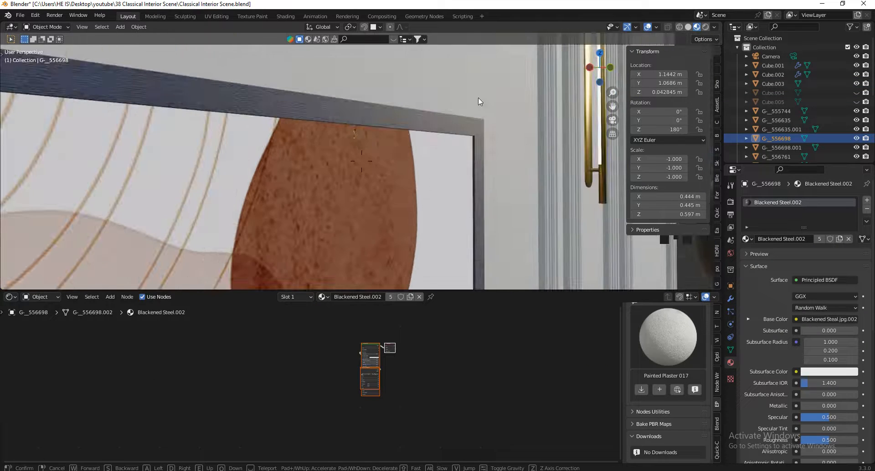
key(s)
click(435, 141)
click(426, 147)
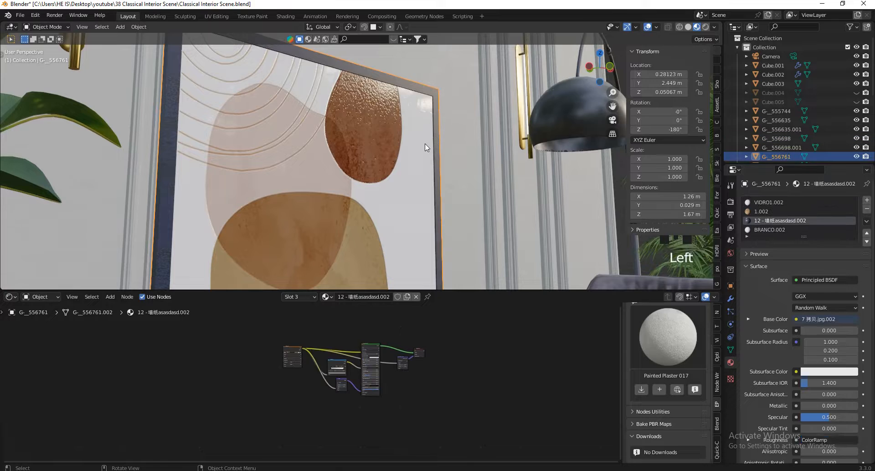
Pick the artwork's canvas face in Edit Mode to bring up its 1.002 material, then return to Object Mode.
scroll(841, 378, down, 5)
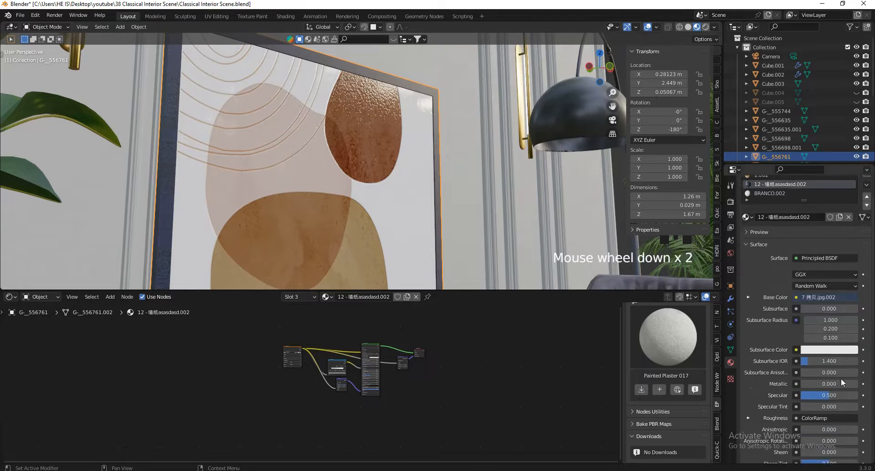
scroll(841, 379, up, 3)
scroll(836, 371, up, 4)
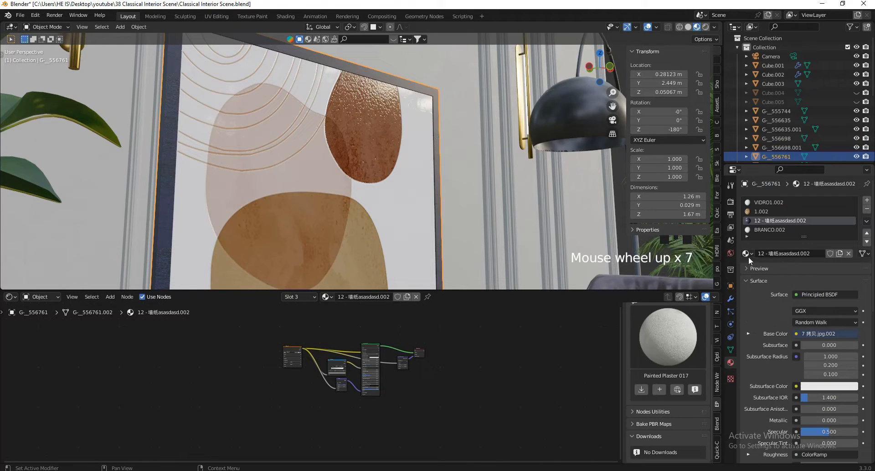
key(Tab)
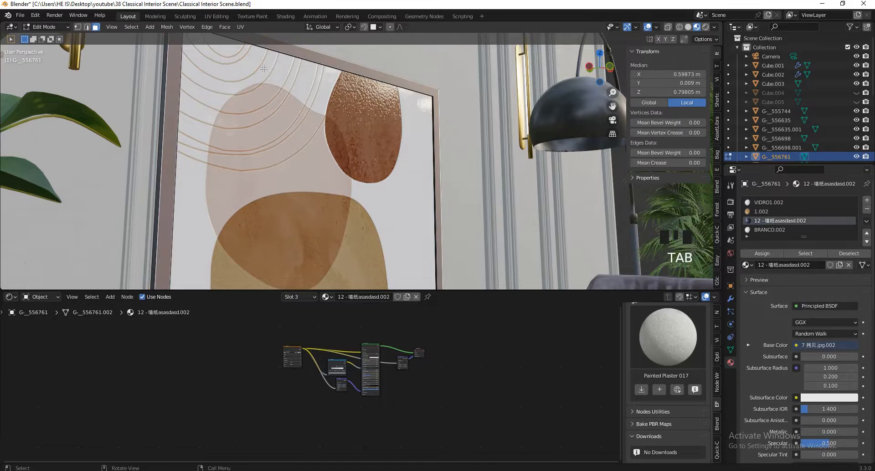
click(266, 67)
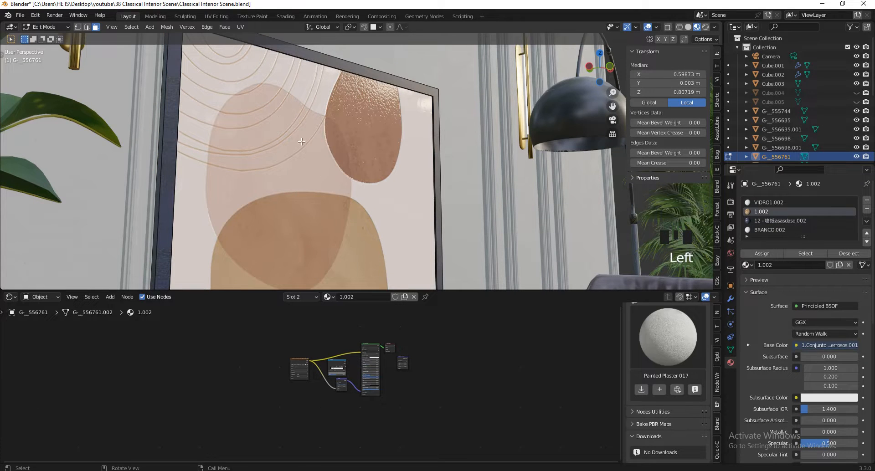
scroll(340, 330, up, 4)
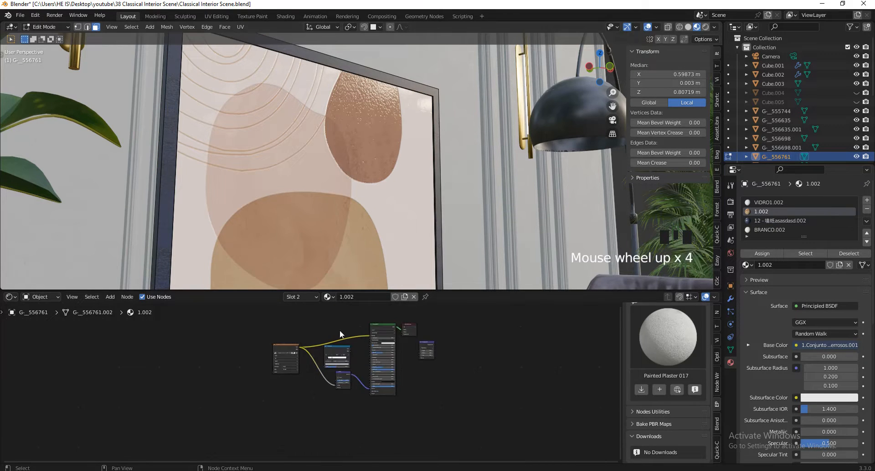
scroll(340, 330, up, 20)
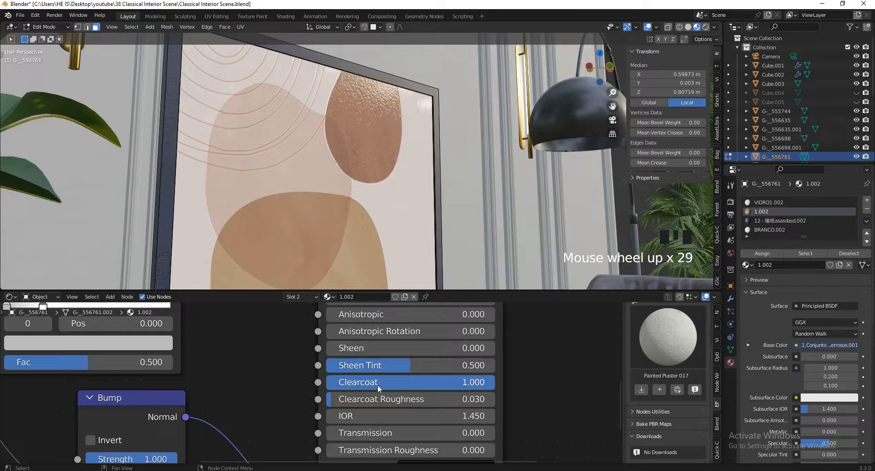
key(Tab)
key(Tab)
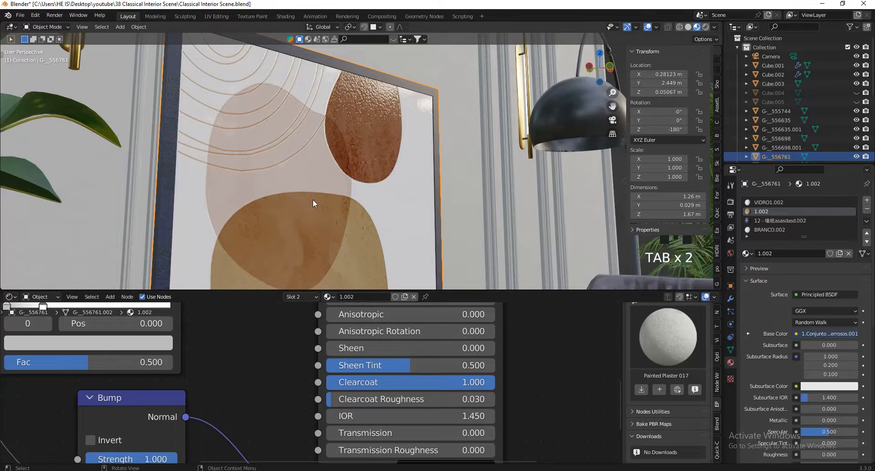
Set the Bump node's Strength in the artwork's 1.002 material to 0.
key(v)
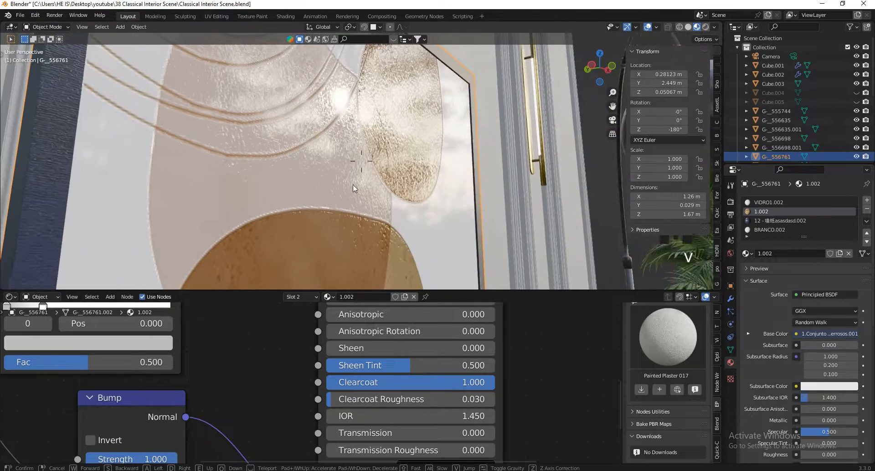
click(355, 188)
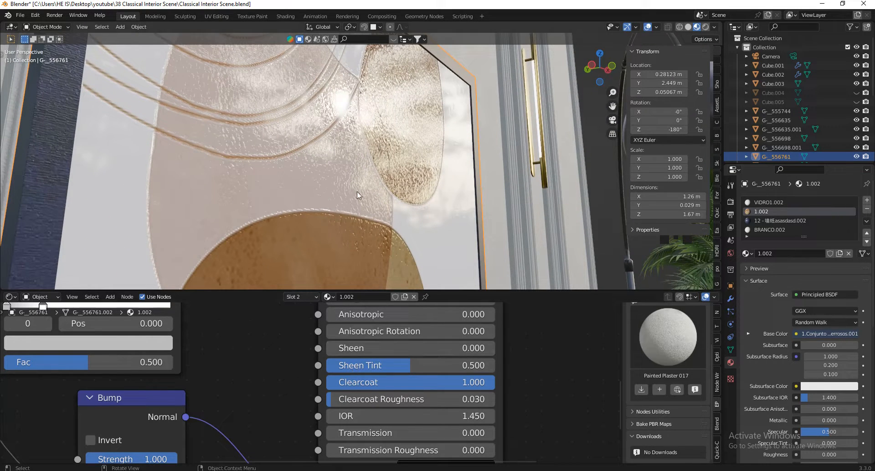
scroll(365, 401, down, 7)
scroll(380, 333, up, 12)
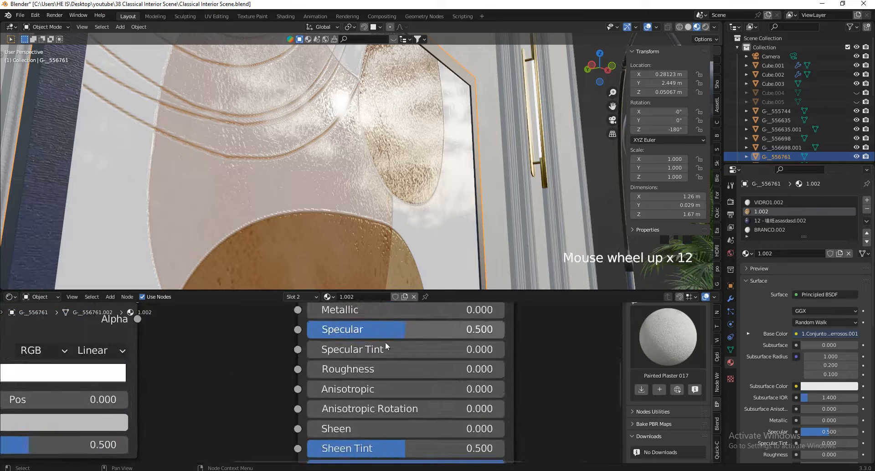
scroll(382, 354, down, 8)
scroll(406, 382, down, 3)
scroll(400, 376, up, 3)
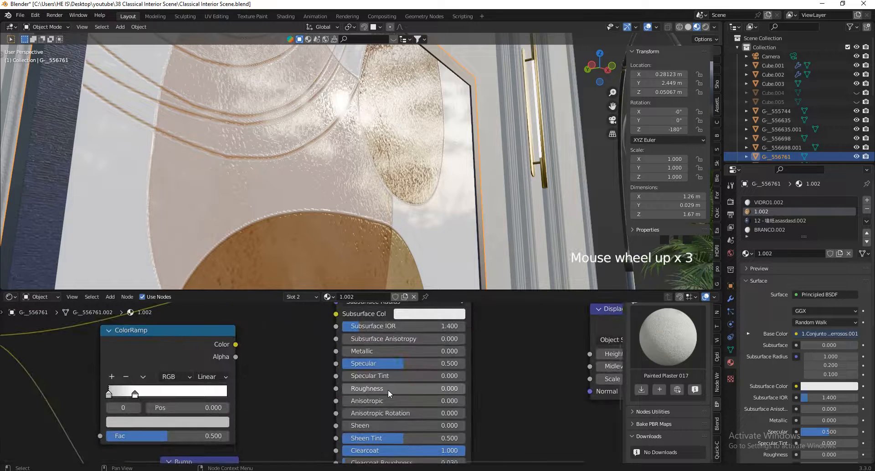
mouse_move(388, 390)
mouse_down()
mouse_move(464, 387)
mouse_move(510, 374)
mouse_move(382, 381)
mouse_up()
scroll(384, 342, down, 4)
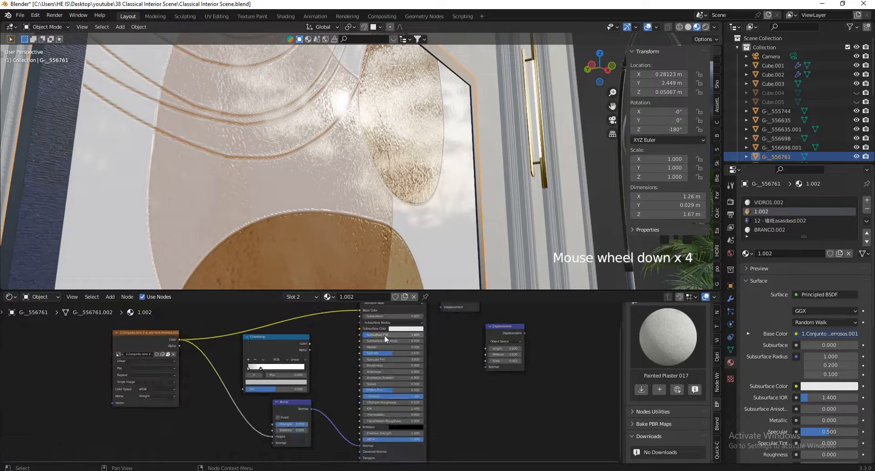
scroll(287, 431, up, 5)
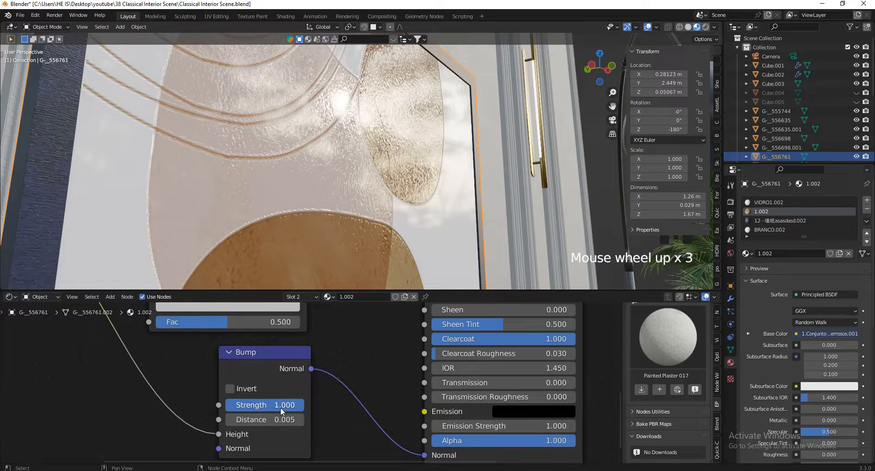
drag(280, 405, 32, 392)
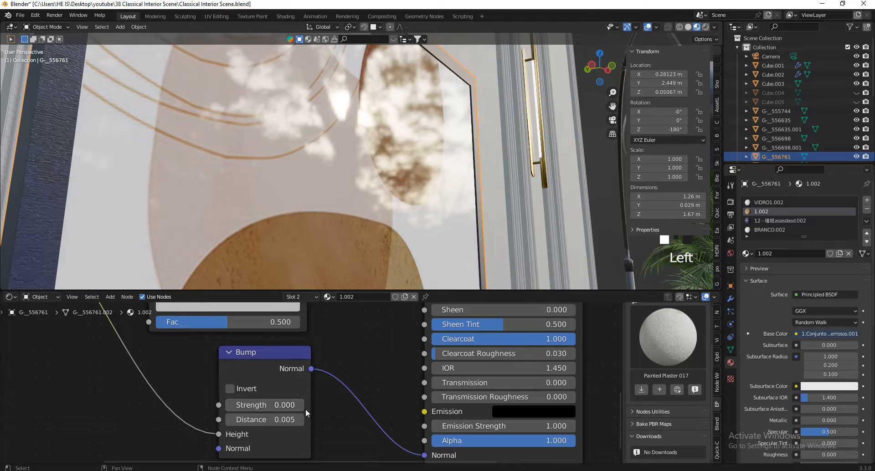
Examine the artwork's smoothed surface and reflections from several angles and within the whole room.
scroll(369, 164, down, 6)
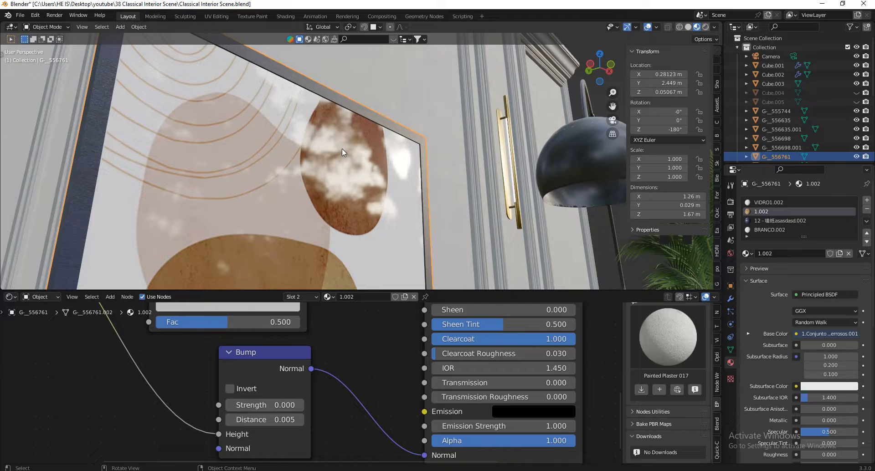
key(v)
middle_drag(342, 148, 343, 149)
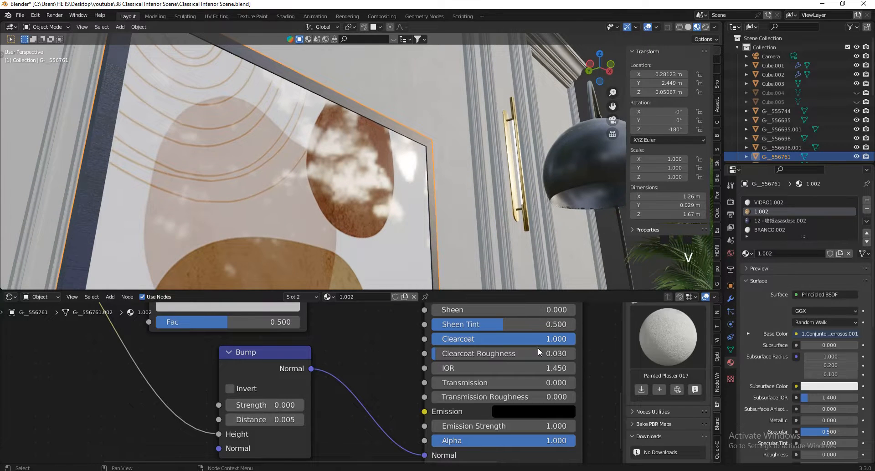
key(v)
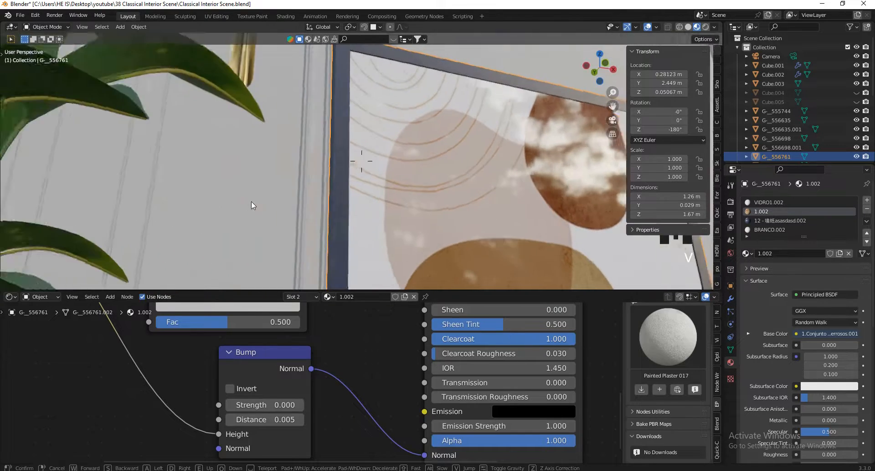
key(s)
key(s)
key(v)
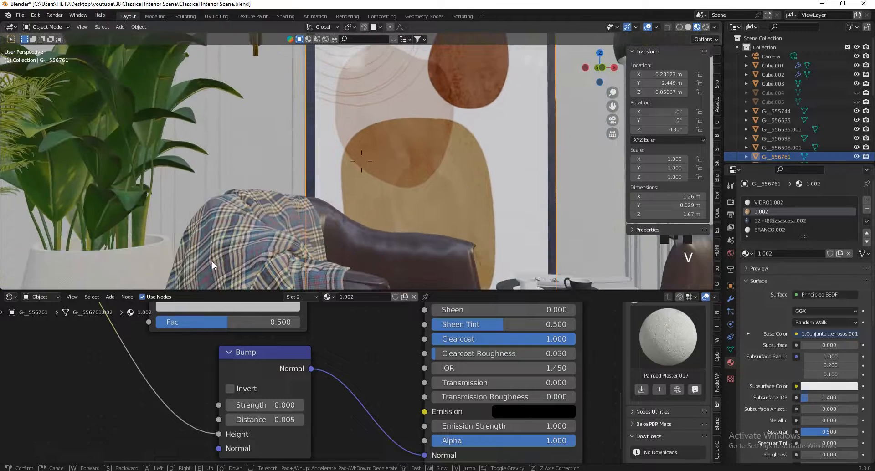
key(s)
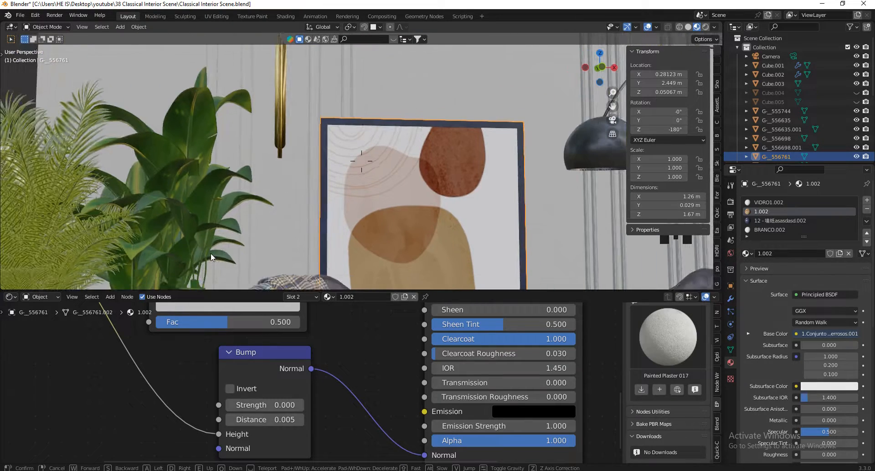
key(s)
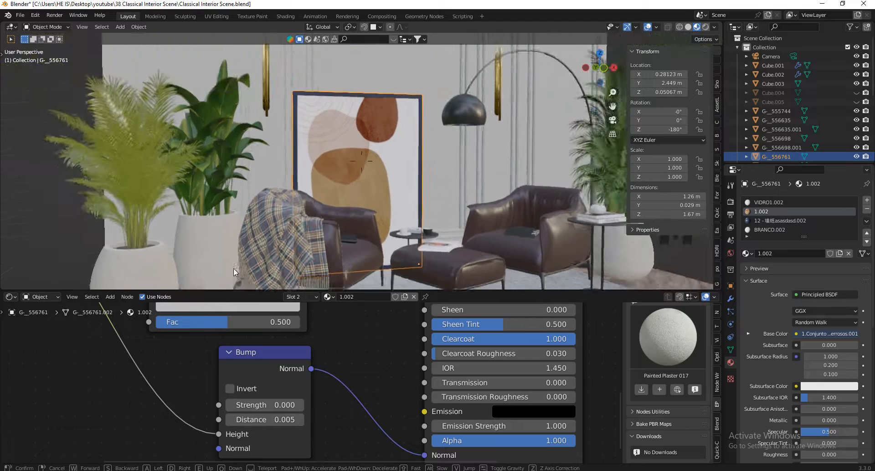
key(s)
click(337, 207)
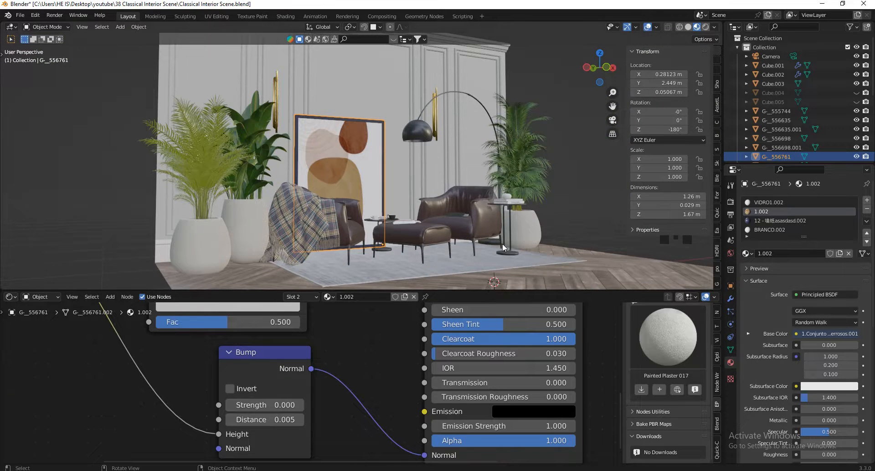
Select the herringbone wood floor and open the NodeGroup.004 color group of its W-01.003 material.
mouse_move(482, 203)
middle_down()
mouse_move(495, 242)
mouse_move(490, 212)
middle_up()
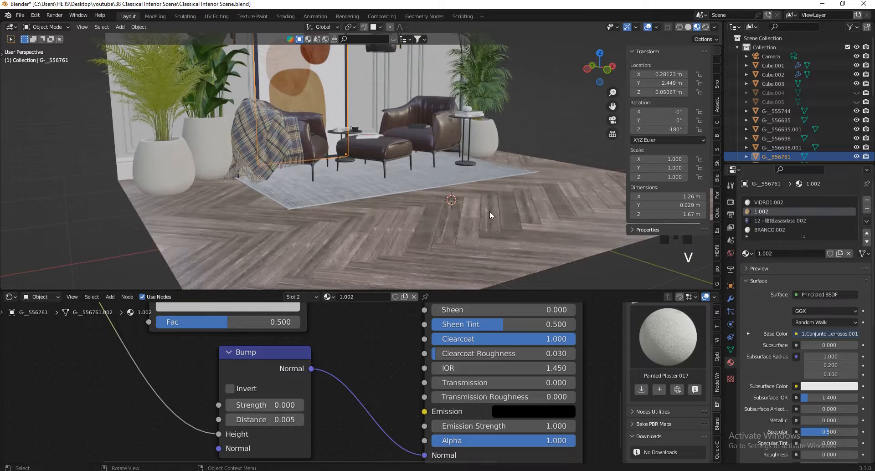
click(464, 227)
scroll(414, 408, down, 9)
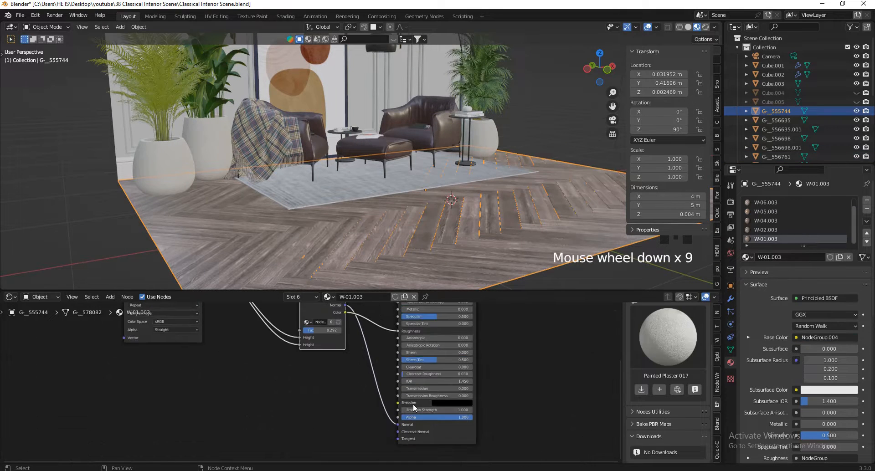
scroll(414, 408, down, 8)
scroll(315, 328, up, 16)
click(314, 335)
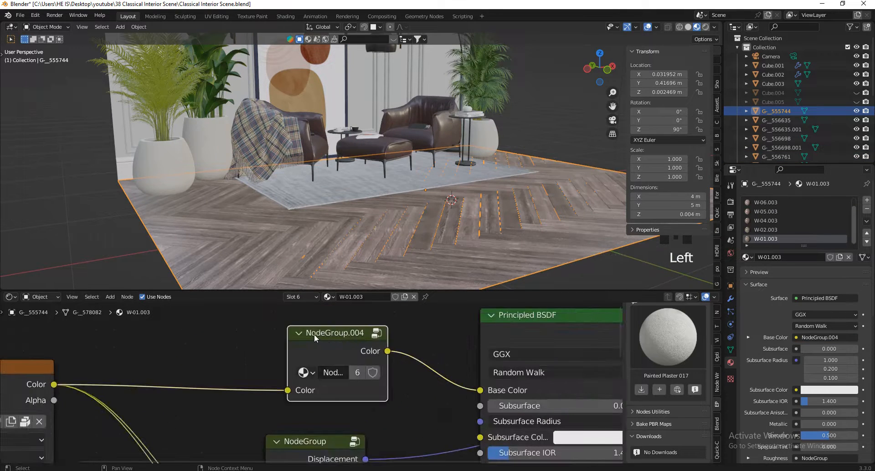
drag(314, 344, 283, 344)
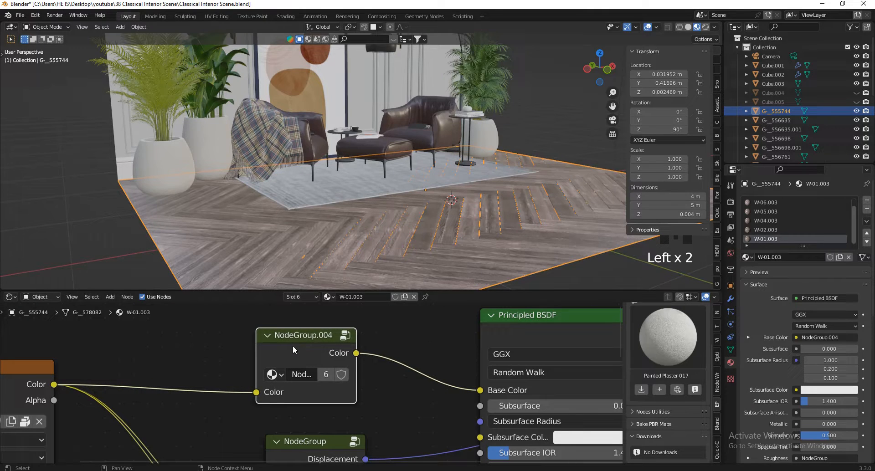
click(285, 344)
key(Tab)
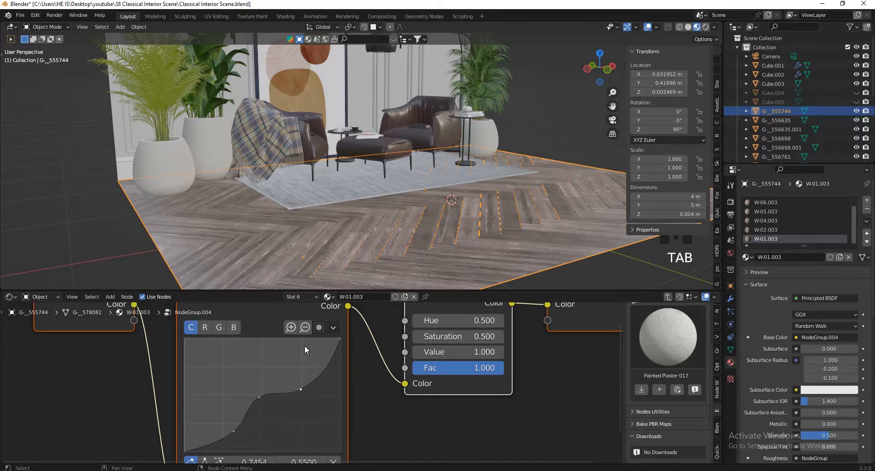
Examine the RGB Curves and Hue Saturation Value nodes inside NodeGroup.004 and return to the W-01.003 node tree.
scroll(304, 345, down, 8)
scroll(308, 337, up, 1)
scroll(308, 339, up, 3)
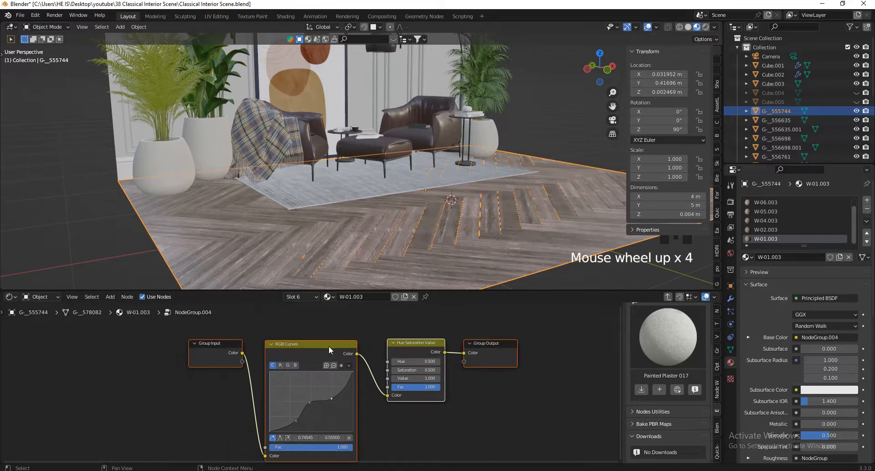
scroll(437, 352, up, 5)
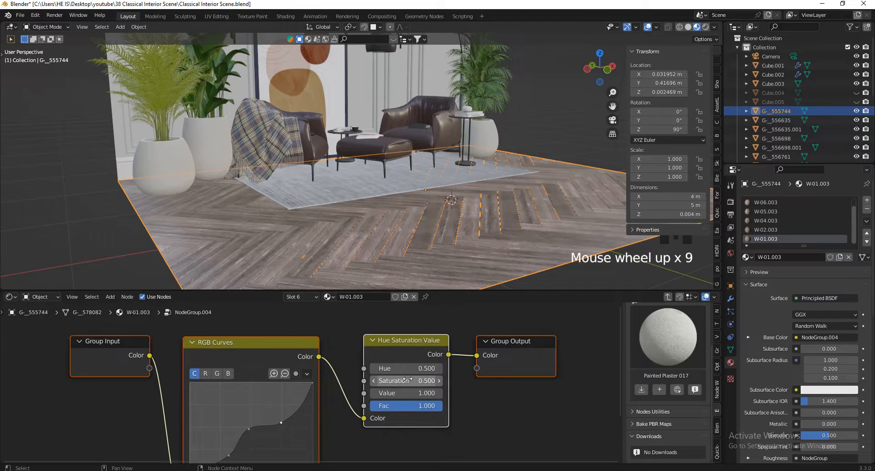
scroll(427, 386, down, 5)
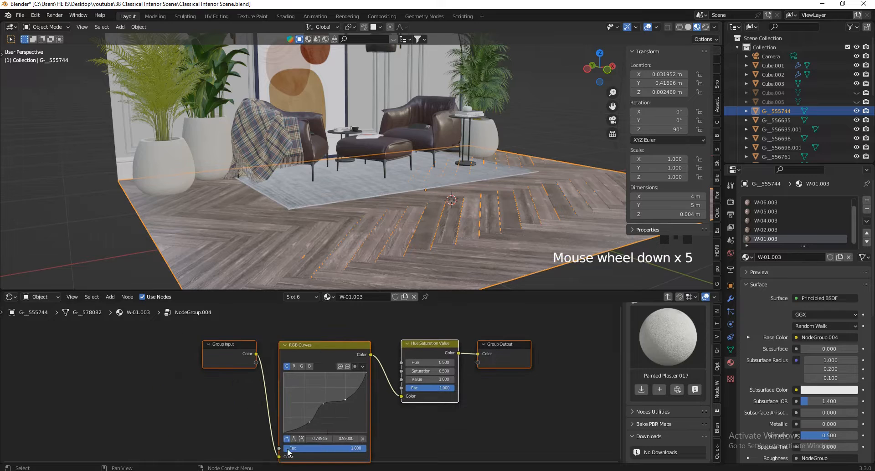
scroll(330, 426, up, 8)
scroll(330, 426, down, 3)
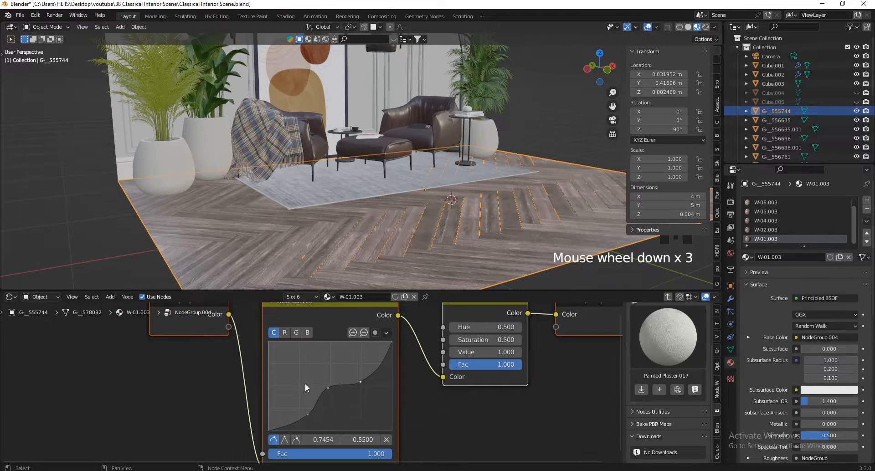
scroll(319, 419, up, 3)
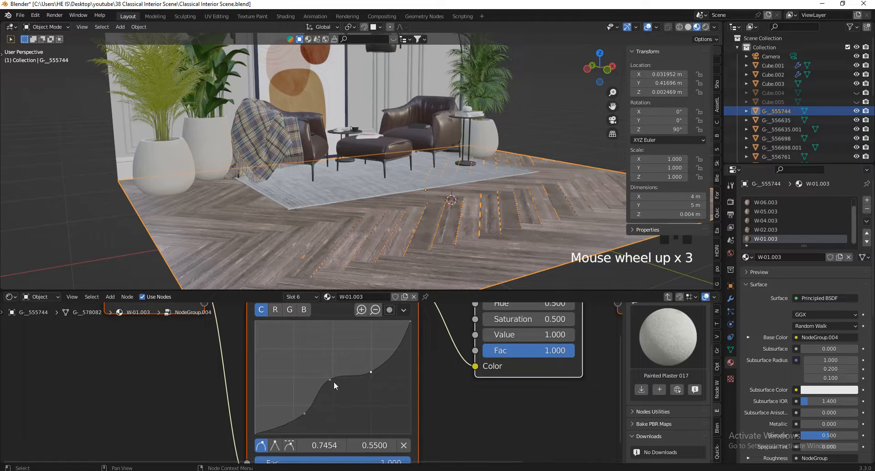
scroll(367, 421, down, 4)
key(Tab)
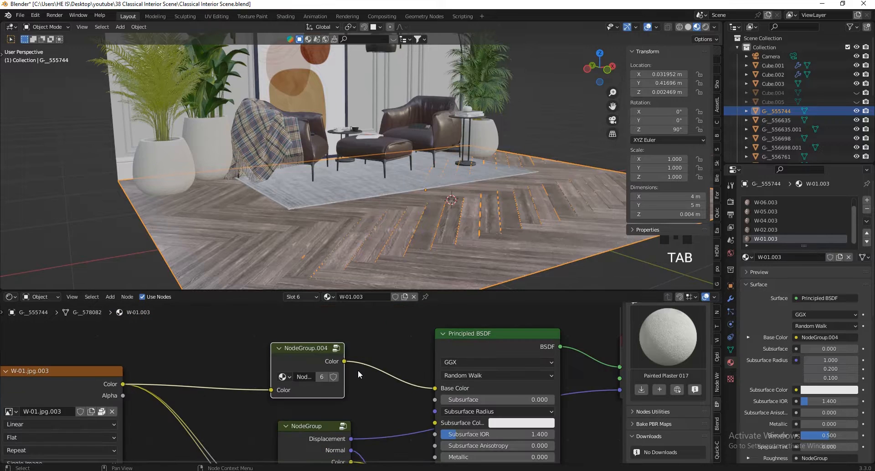
Inspect the floor's W-05.003 material, including the contents of its NodeGroup.004 and the NodeGroup feeding displacement, normal and roughness.
scroll(357, 371, down, 5)
scroll(332, 351, up, 3)
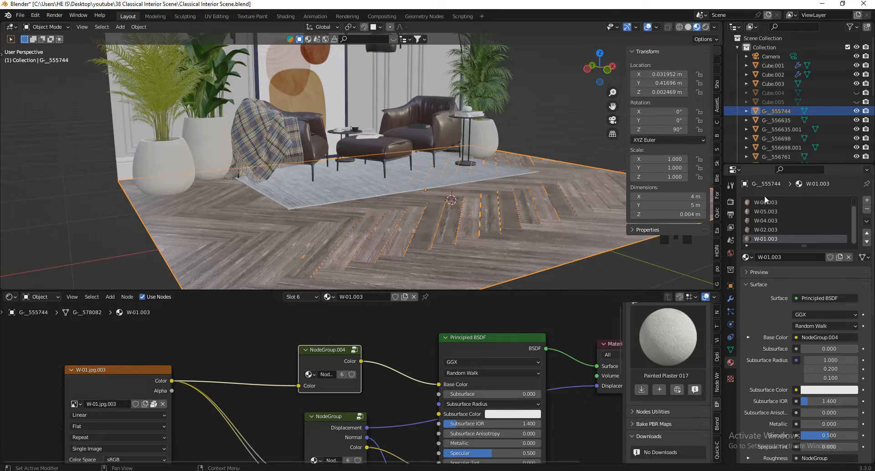
click(773, 203)
click(772, 212)
click(343, 349)
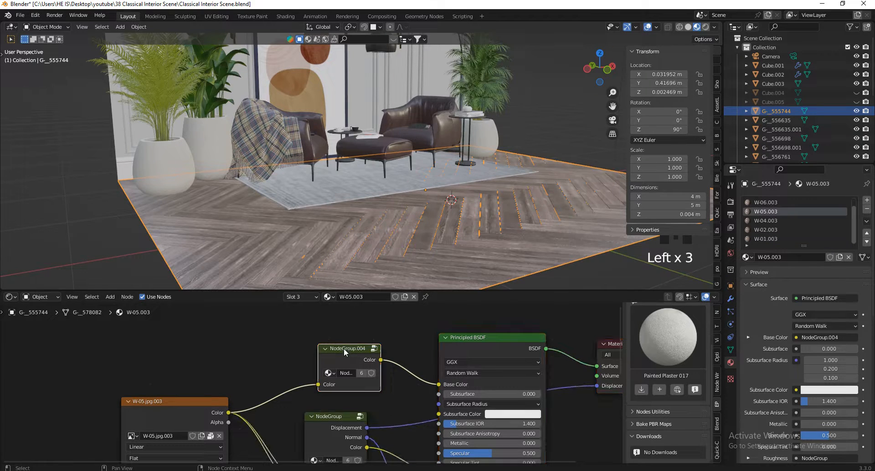
key(Tab)
scroll(351, 361, down, 3)
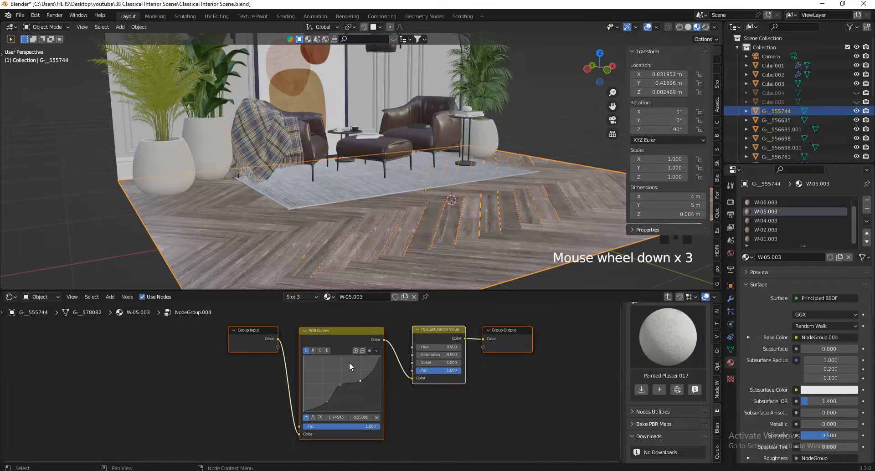
key(Tab)
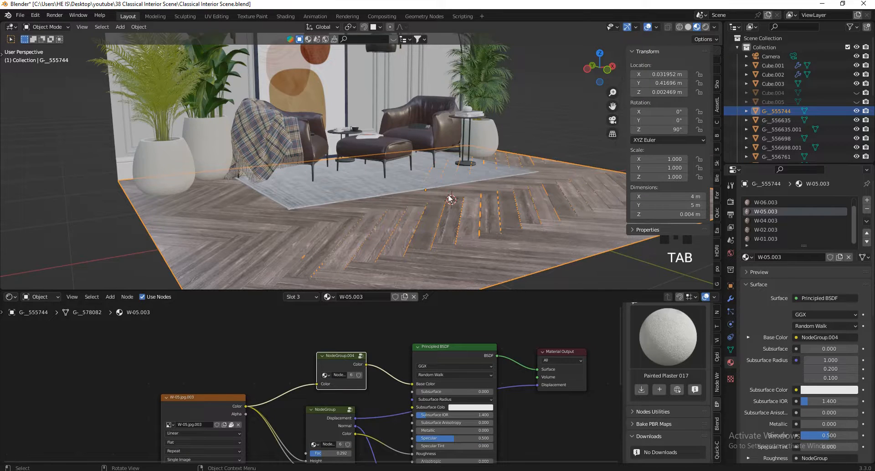
scroll(378, 368, down, 3)
scroll(378, 369, up, 5)
click(332, 379)
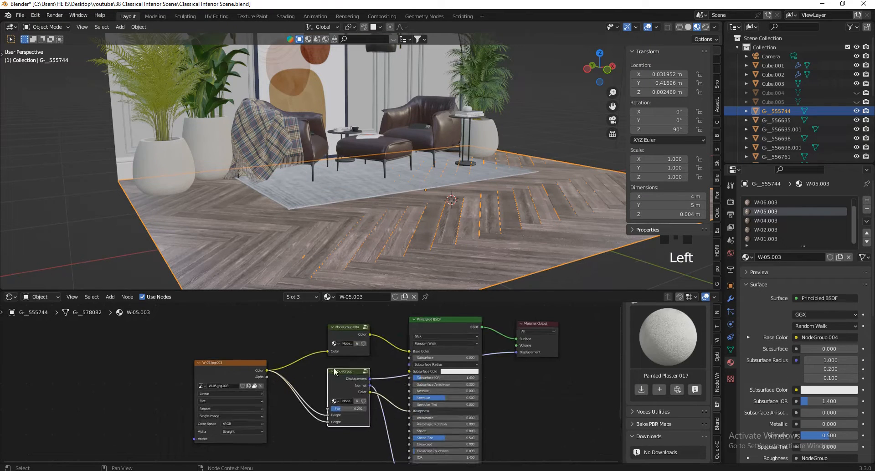
drag(350, 389, 345, 384)
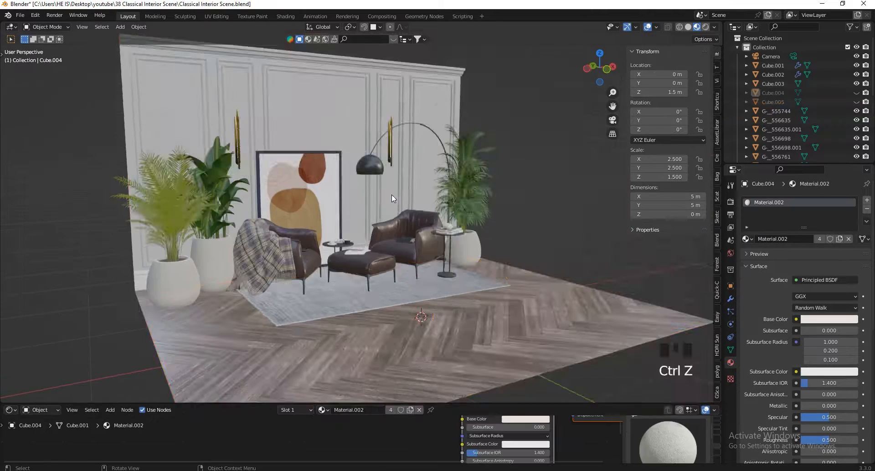
Unhide the room's hidden enclosing parts, Cube.004 and Cube.005, and walk through the enclosed interior to review it.
key(alt+h)
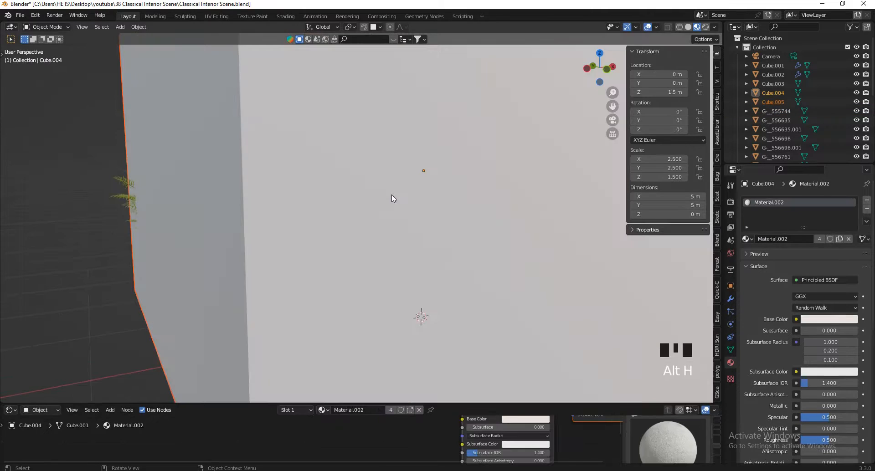
key(v)
key(w)
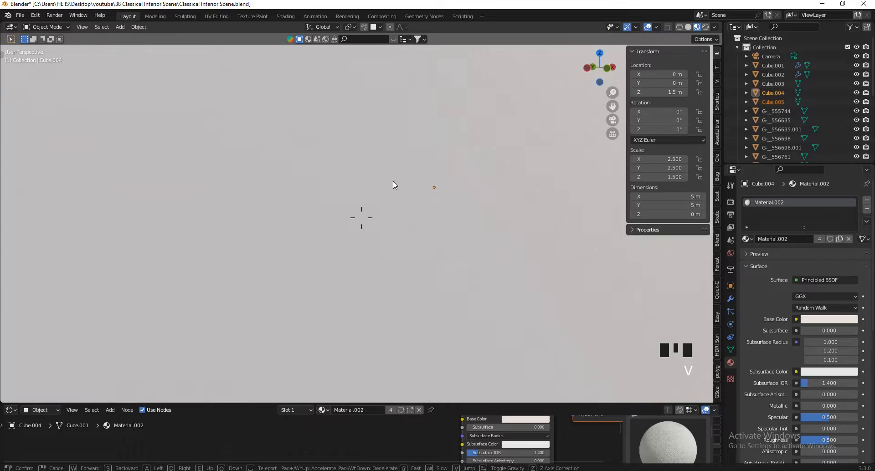
key(w)
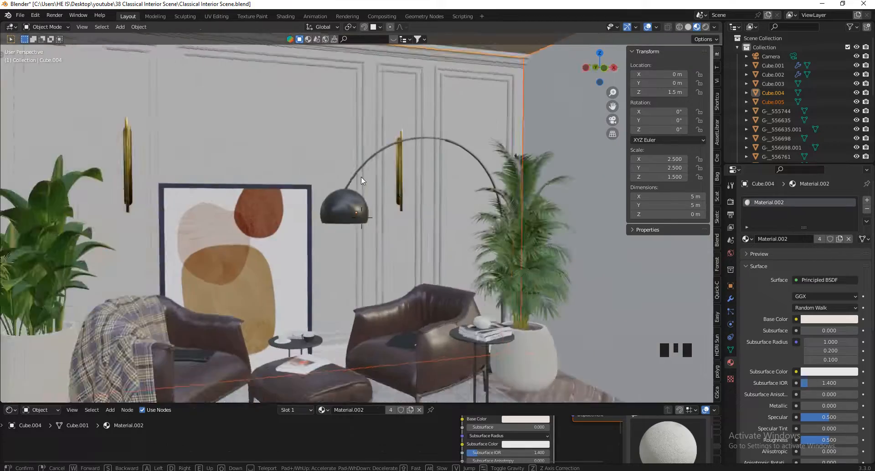
key(s)
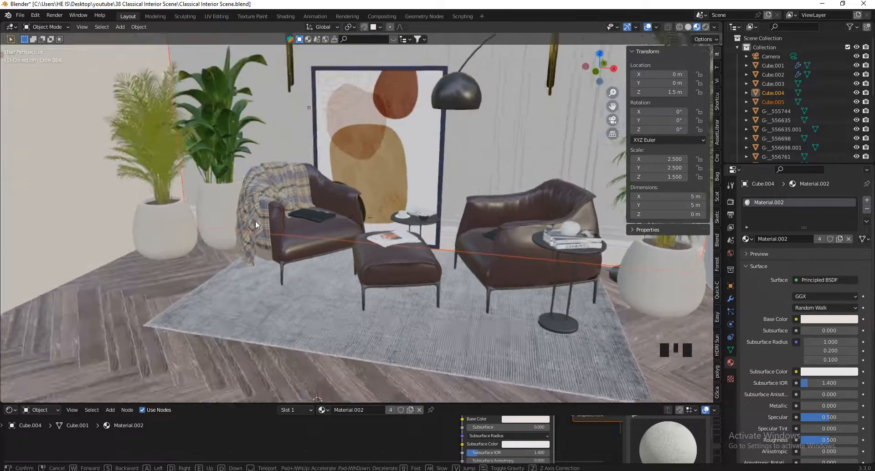
key(w)
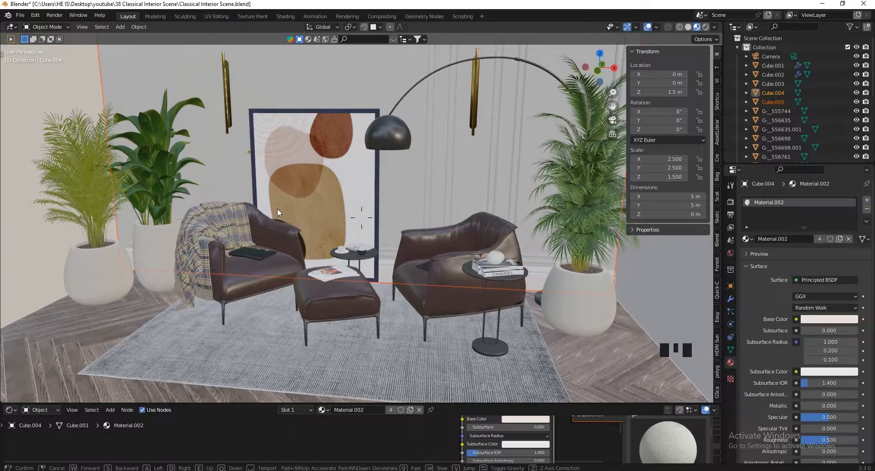
key(s)
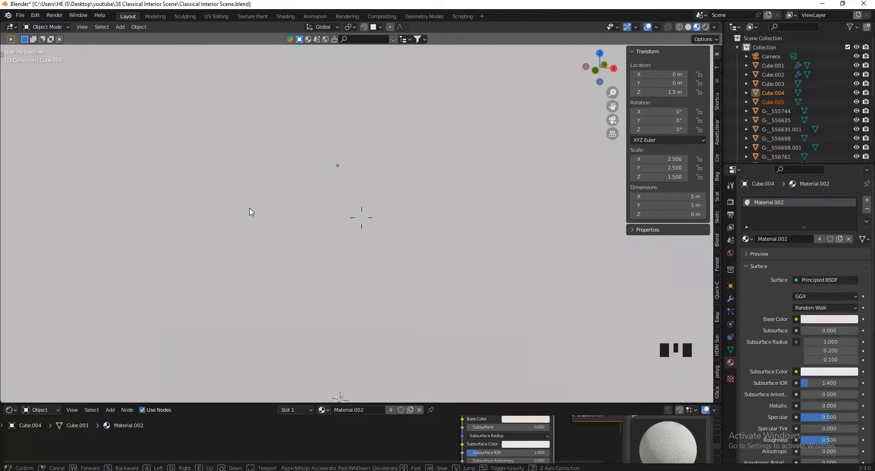
key(w)
key(s)
key(s)
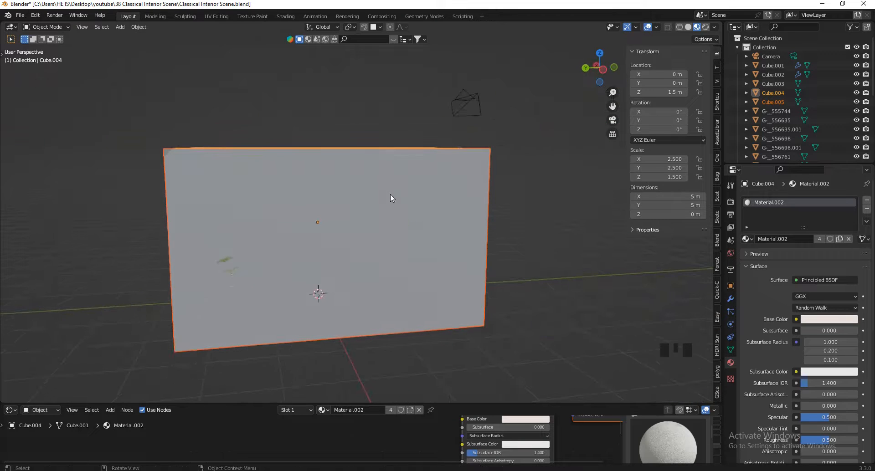
In Edit Mode on the side walls, Cube.005, add a vertical loop cut close to the panelled wall with factor 0.980.
click(386, 200)
click(422, 190)
drag(602, 89, 623, 88)
key(Tab)
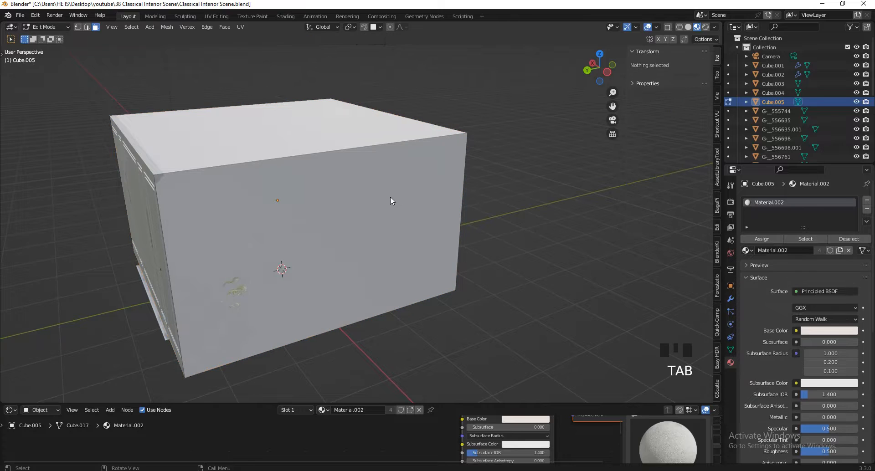
key(ctrl+r)
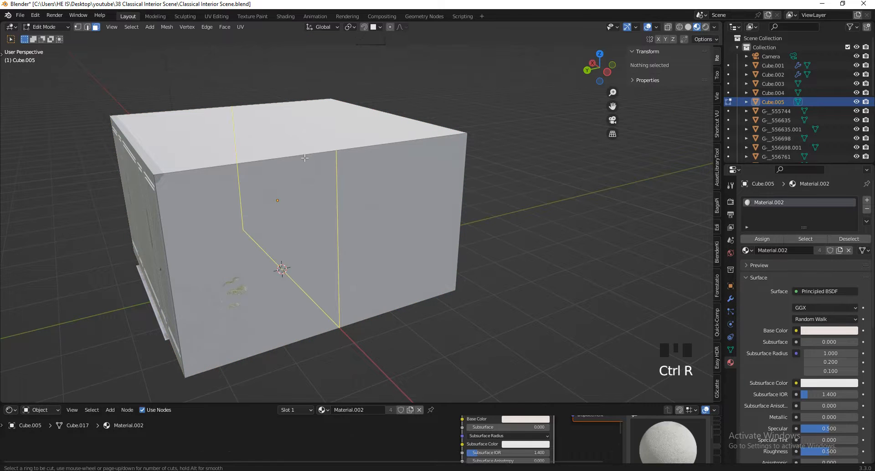
click(304, 157)
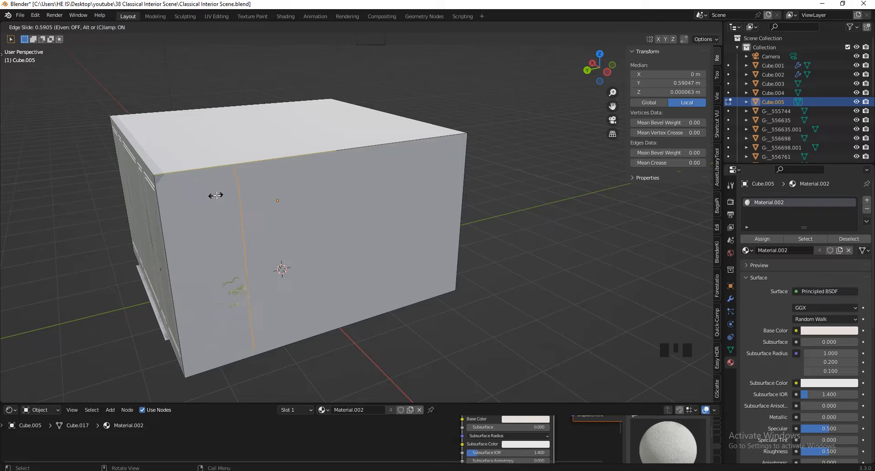
click(151, 189)
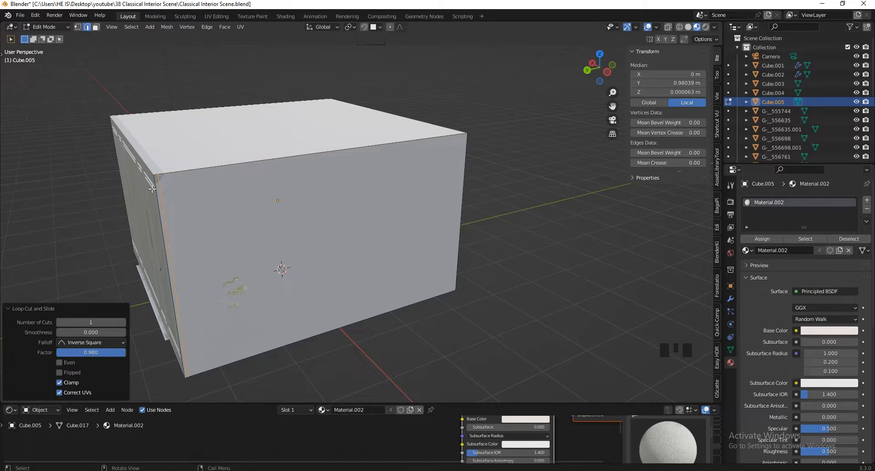
Add another vertical loop cut toward the far end of the side walls with factor -0.404.
key(ctrl+r)
click(335, 142)
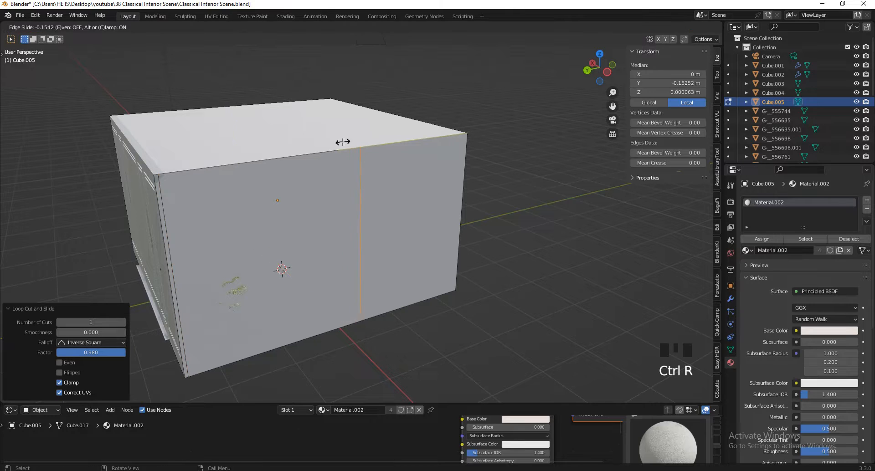
click(382, 138)
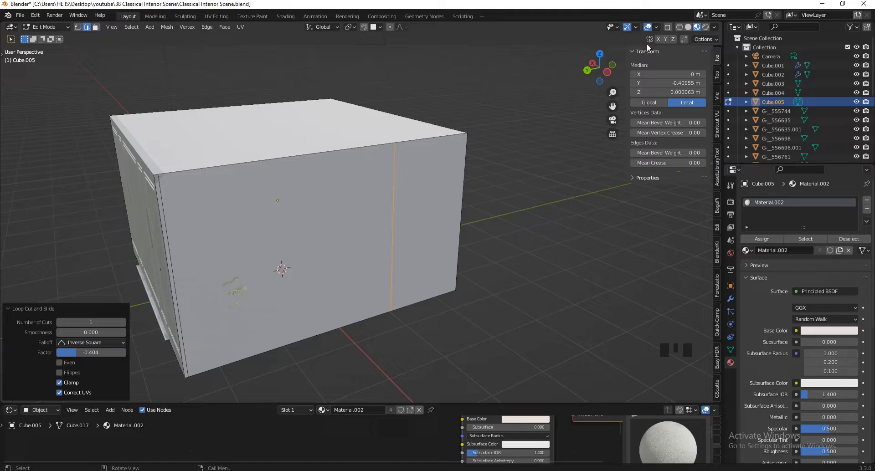
From the left orthographic view, add a horizontal loop cut near the top of the side walls with factor 0.673.
click(608, 73)
key(ctrl+r)
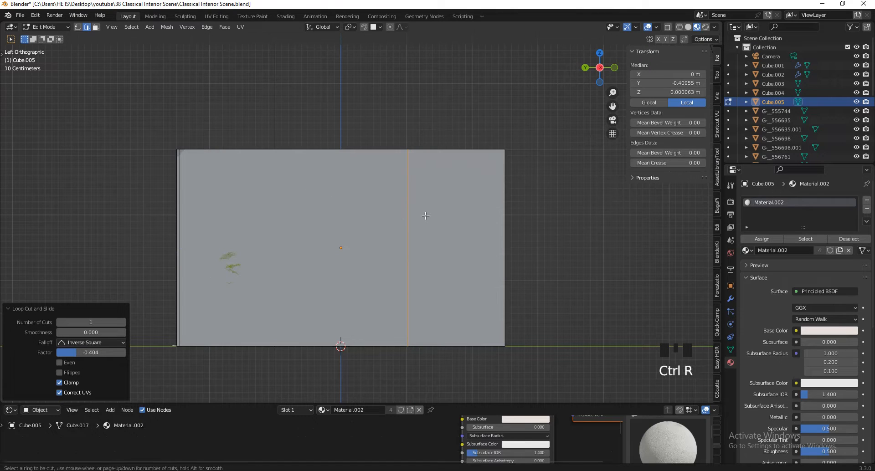
key(ctrl+r)
click(426, 233)
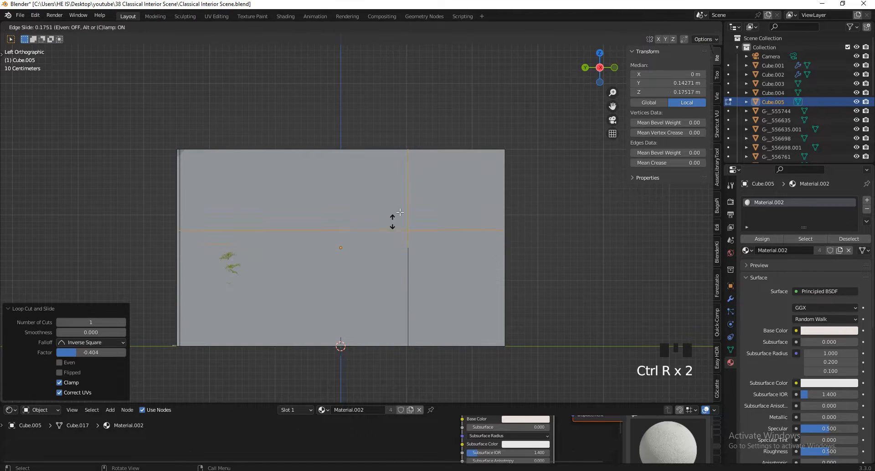
click(406, 163)
scroll(445, 158, down, 4)
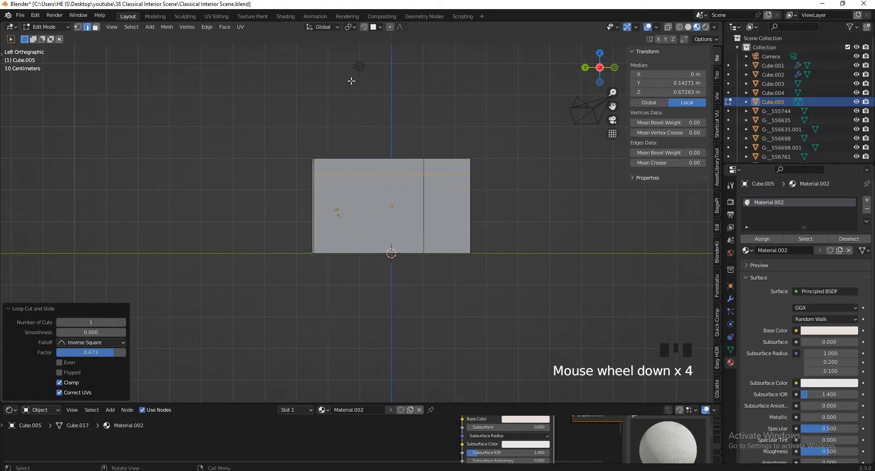
Separate the large face enclosed by the loop cuts on the side wall nearest the potted plants into its own object, and return to Object Mode.
click(94, 27)
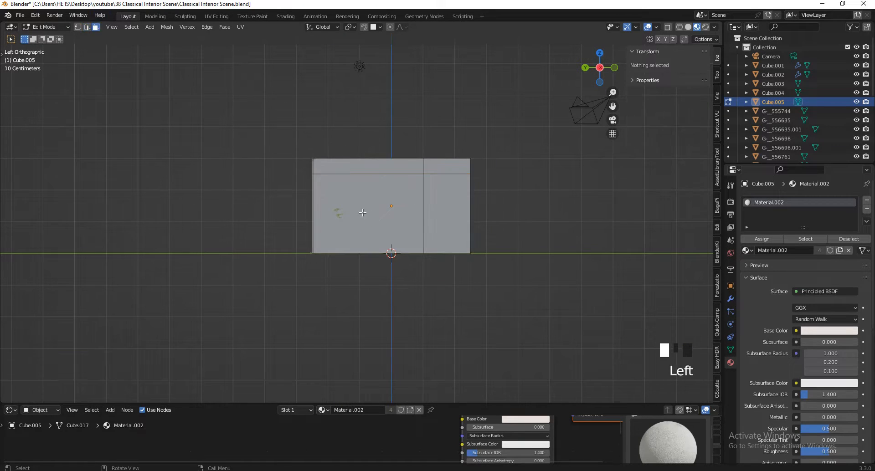
click(376, 207)
drag(592, 68, 465, 192)
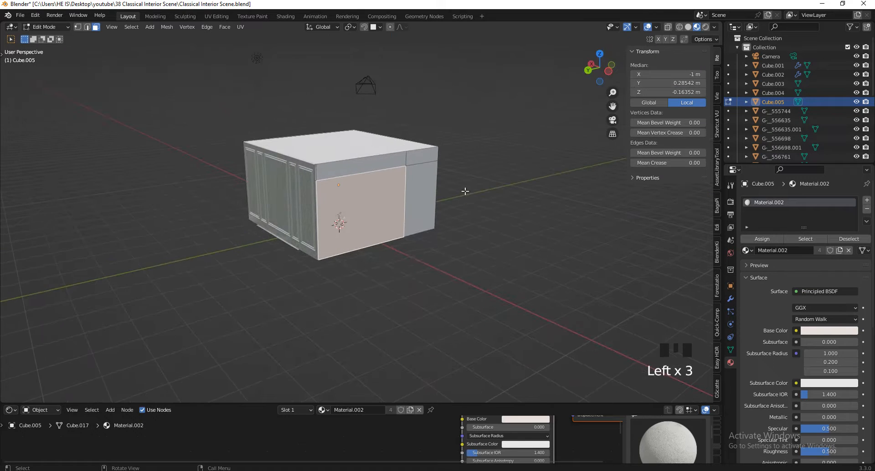
scroll(390, 234, up, 5)
key(p)
click(392, 235)
key(Tab)
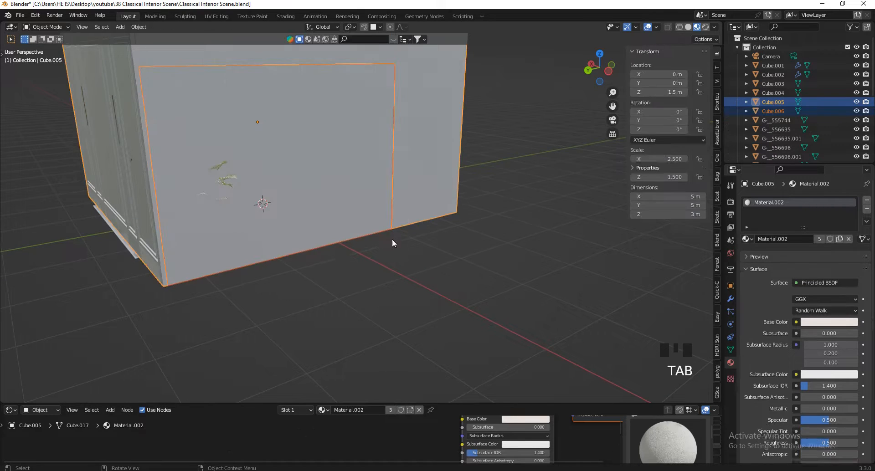
Hide the separated wall panel, Cube.006, to leave an opening in the side wall.
click(370, 225)
scroll(351, 216, down, 5)
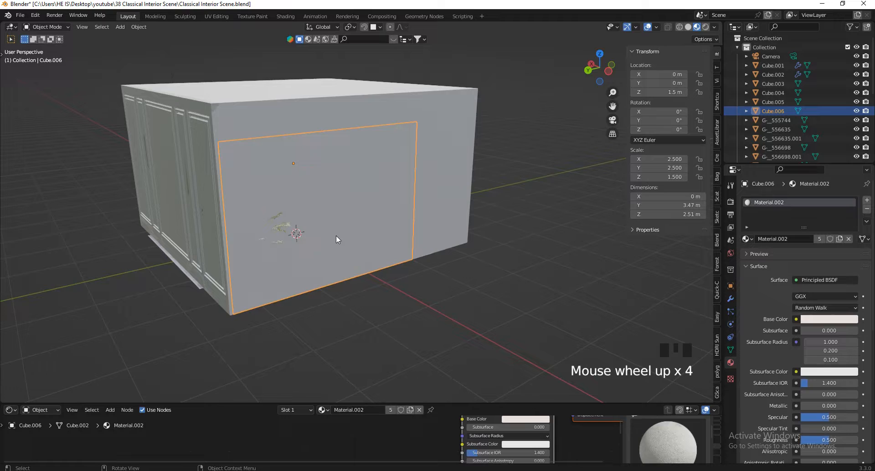
key(h)
Walk through the interior to examine the seating area, plants and panelled wall with the side opening in place.
scroll(336, 239, up, 6)
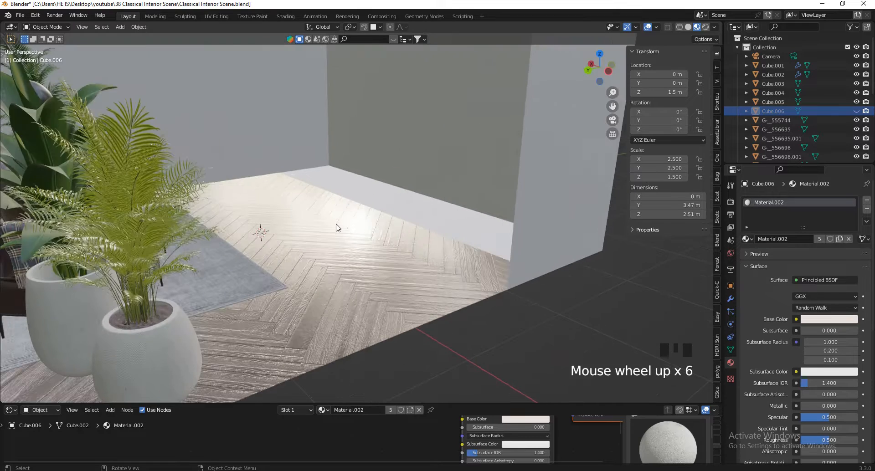
key(shift+grave)
key(v)
key(s)
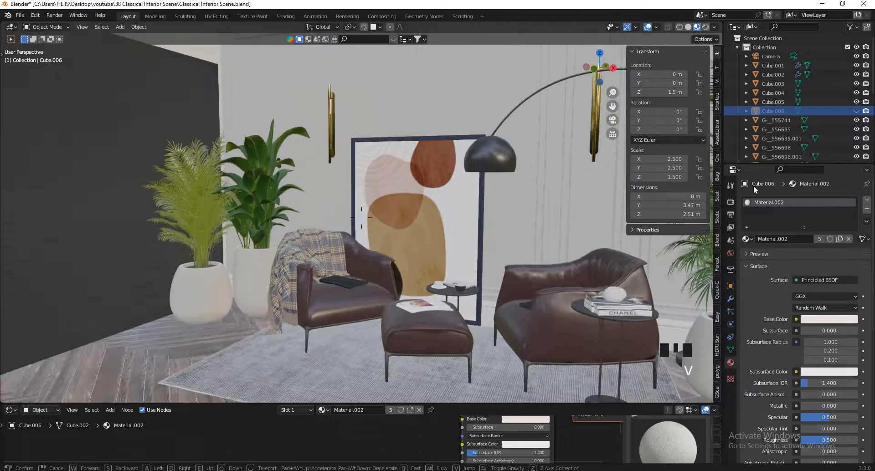
key(a)
key(a)
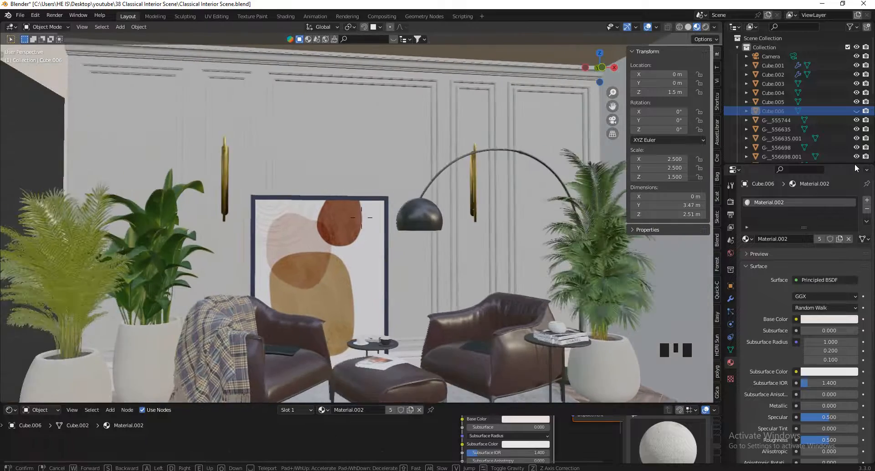
key(d)
key(s)
key(a)
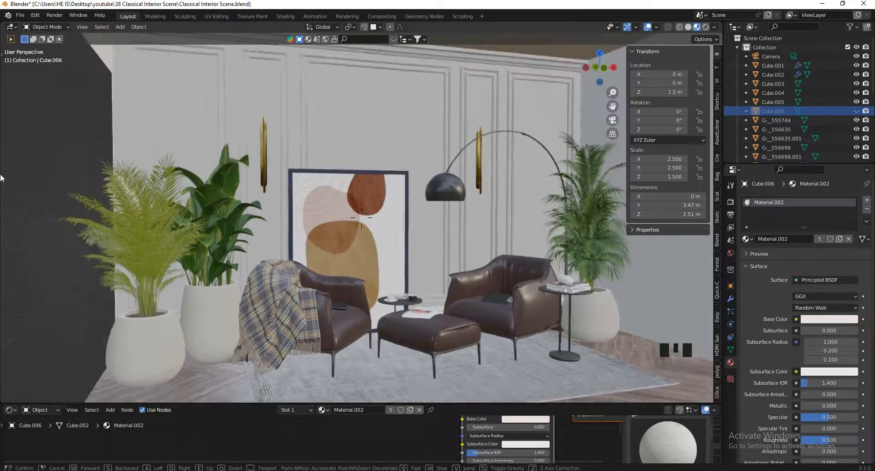
key(s)
key(w)
key(d)
key(a)
key(s)
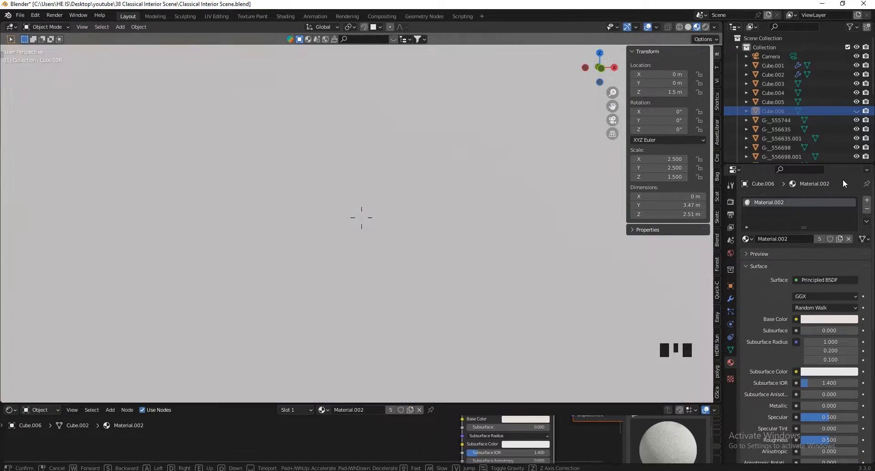
key(w)
click(361, 218)
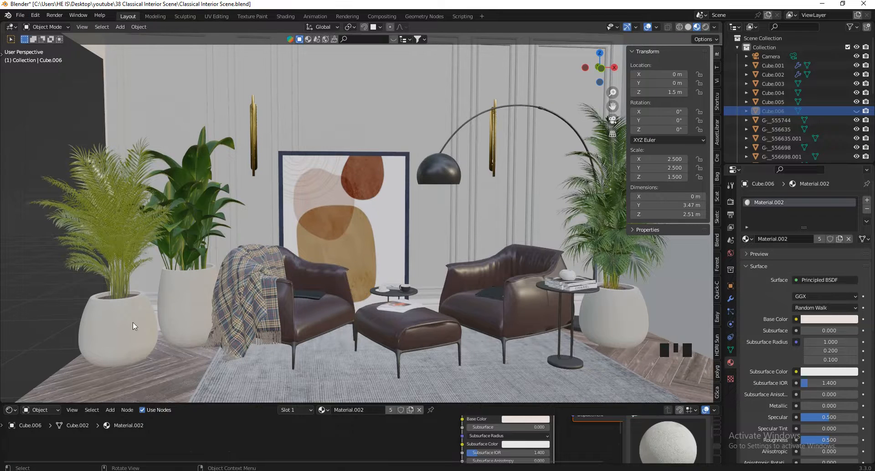
Select the front palm plant beside the opening, move slightly closer in walk navigation, and enlarge the Shader Editor to view its material nodes.
click(131, 303)
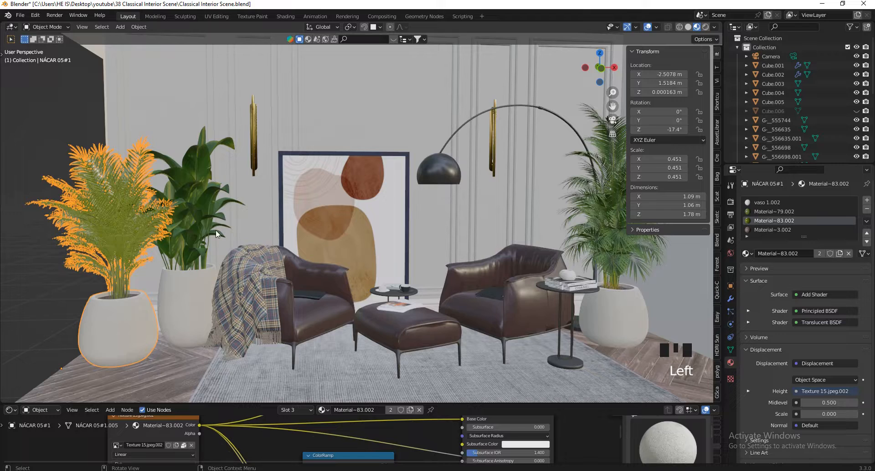
key(v)
key(s)
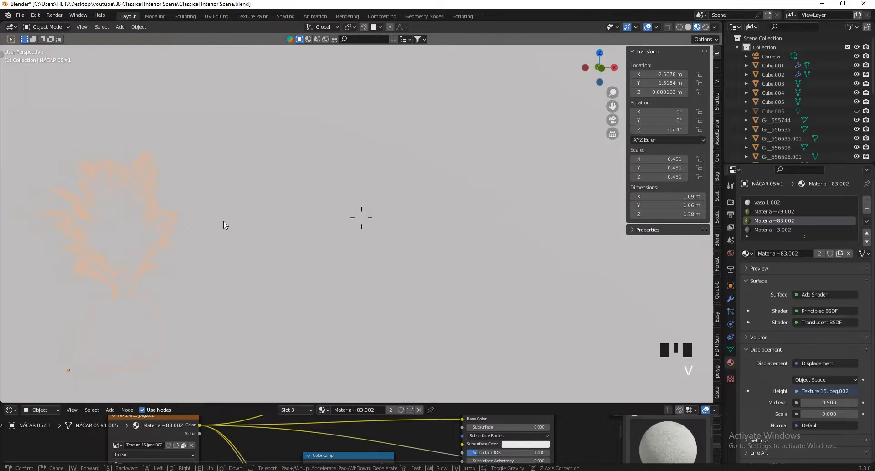
key(w)
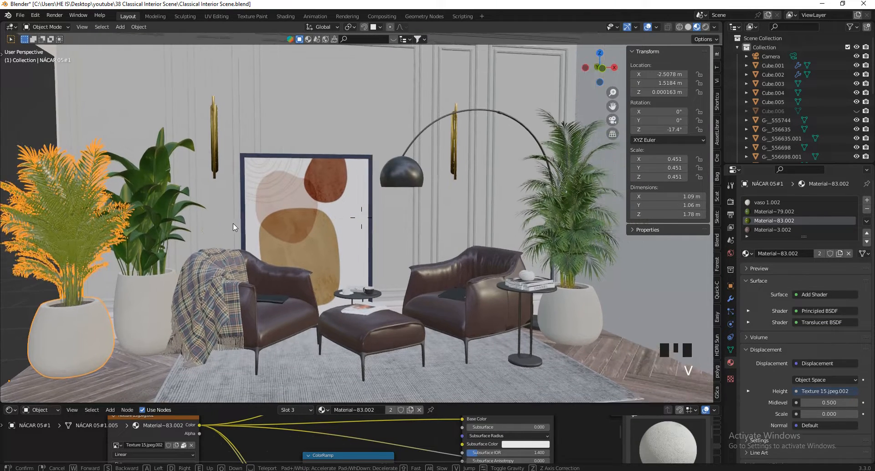
click(233, 223)
drag(225, 403, 283, 303)
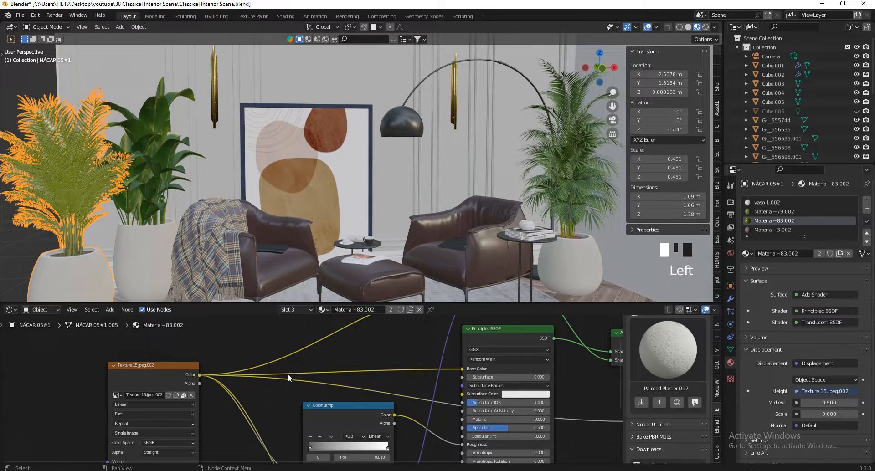
Open the add-on preferences and show the file browser for installing an add-on, cancelling without installing anything.
click(40, 17)
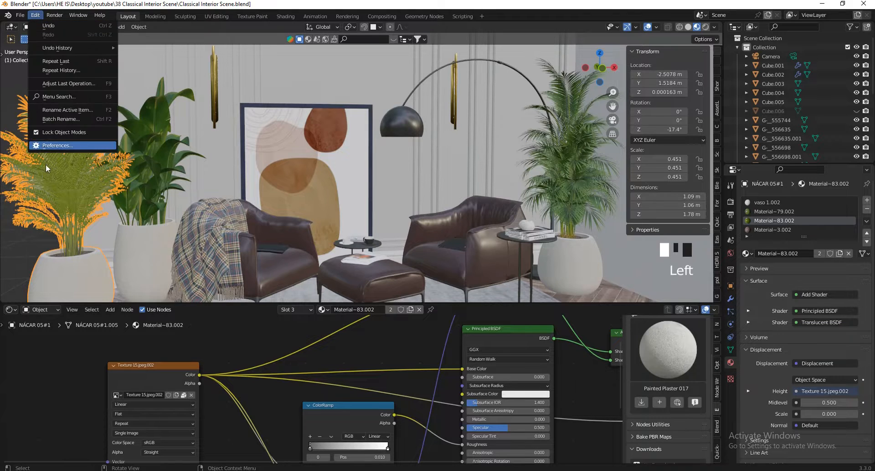
click(55, 147)
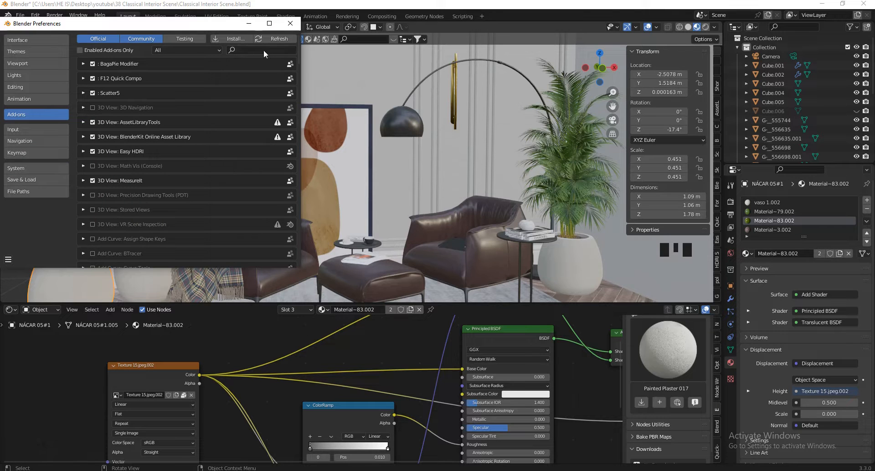
click(246, 38)
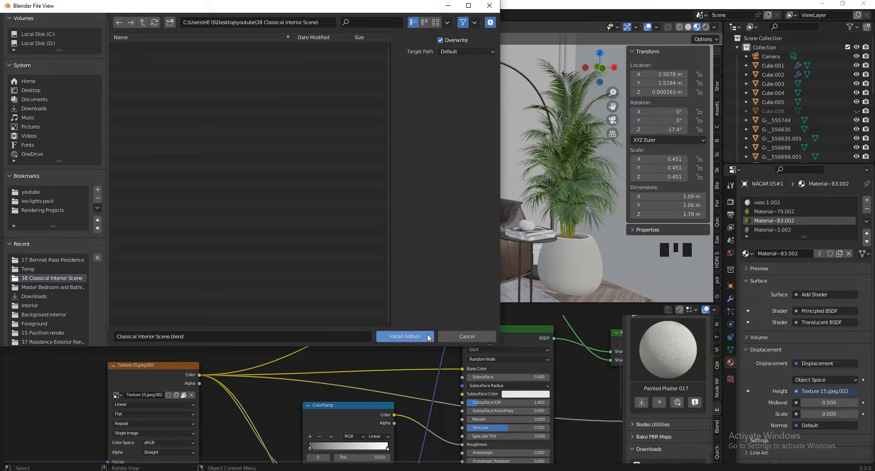
click(458, 334)
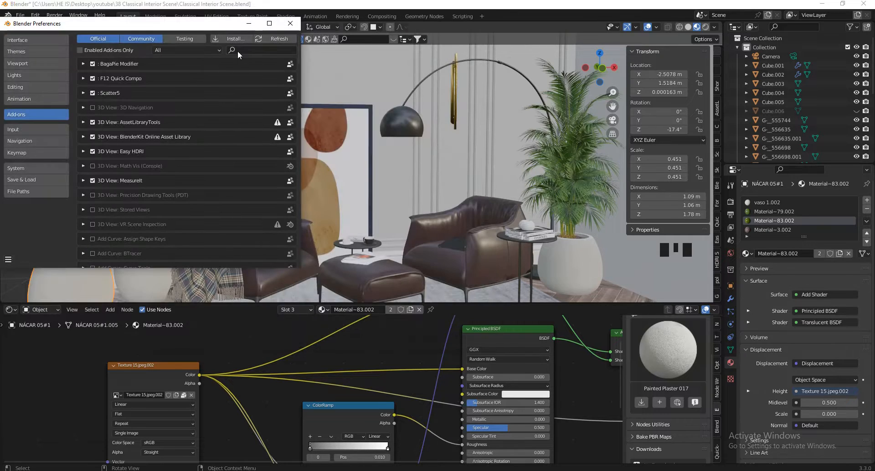
Search the add-ons for "easy" to check Easy HDRI, look at the options for saving preferences, and close the preferences window.
text(es)
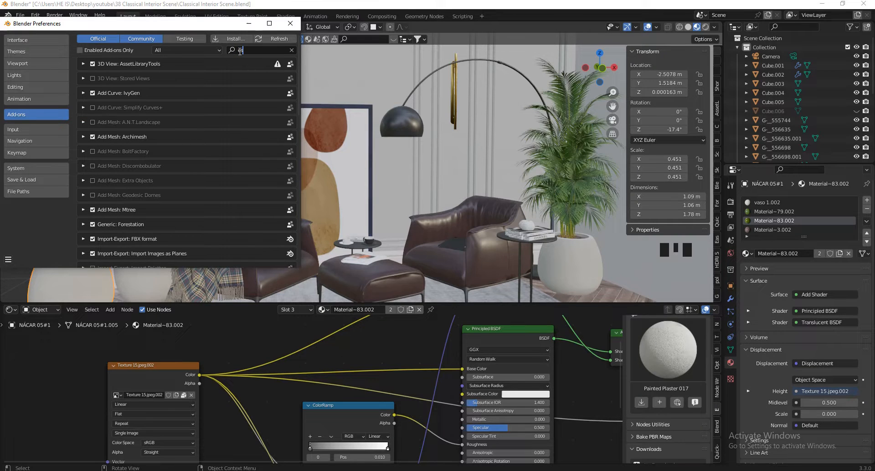
text(ay)
key(BackSpace)
key(BackSpace)
key(BackSpace)
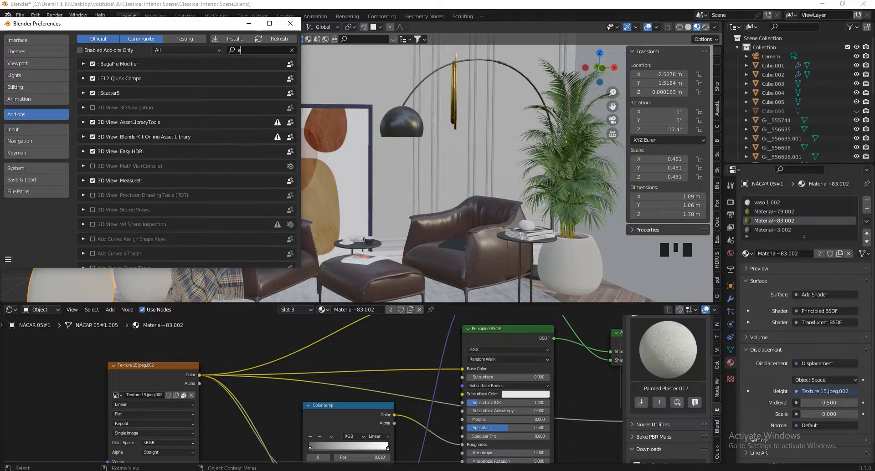
text(asy)
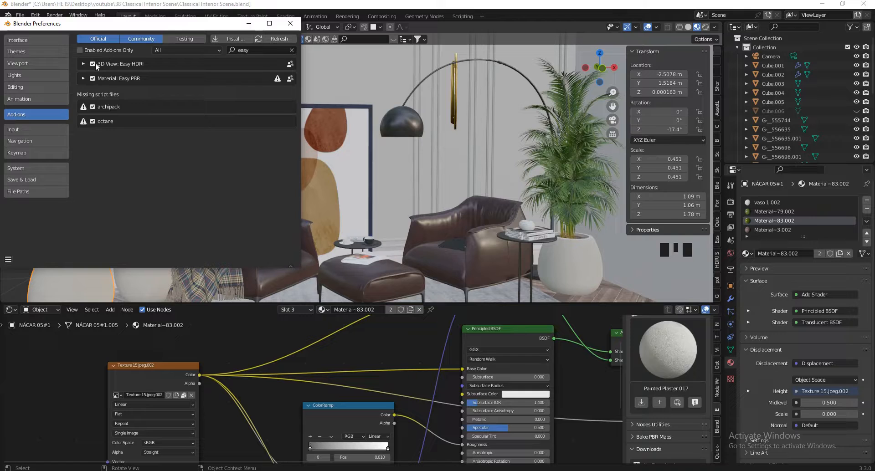
click(9, 258)
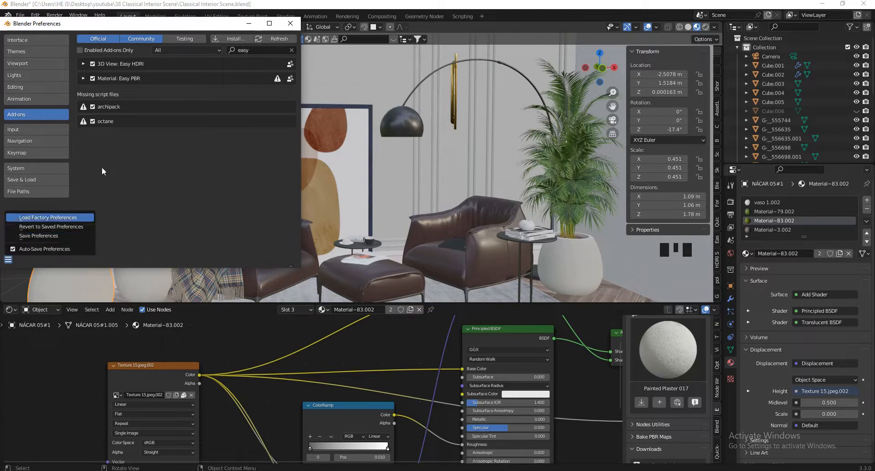
click(290, 23)
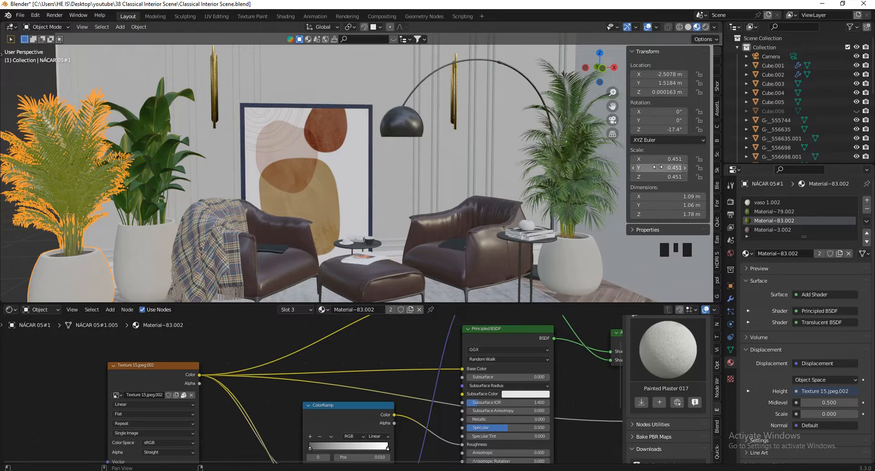
Bring up the Easy HDRI settings in the 3D viewport and set its HDRI folder to Downloads.
key(n)
key(n)
key(n)
key(n)
key(n)
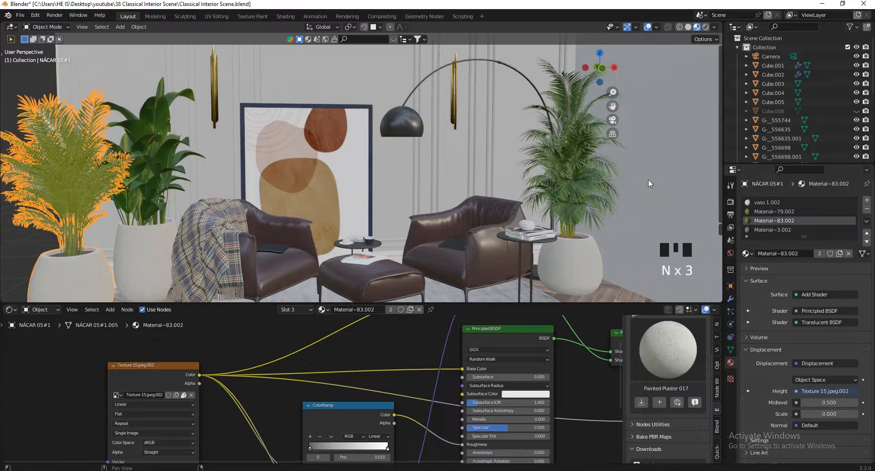
click(717, 240)
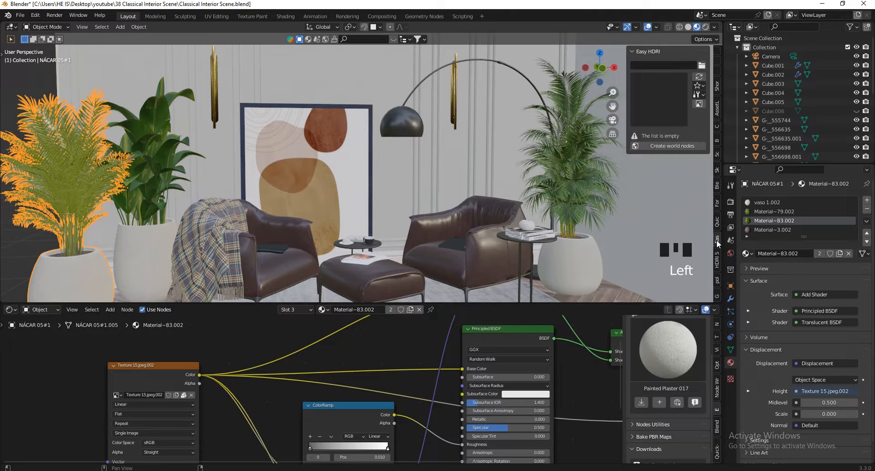
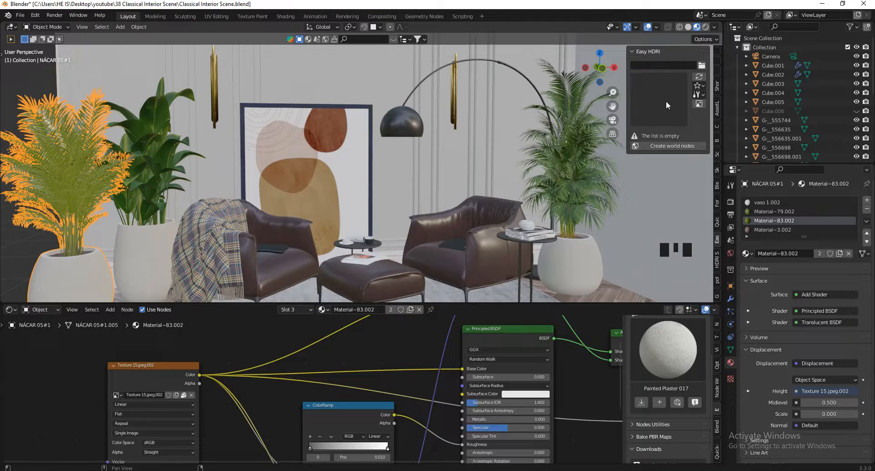
click(703, 65)
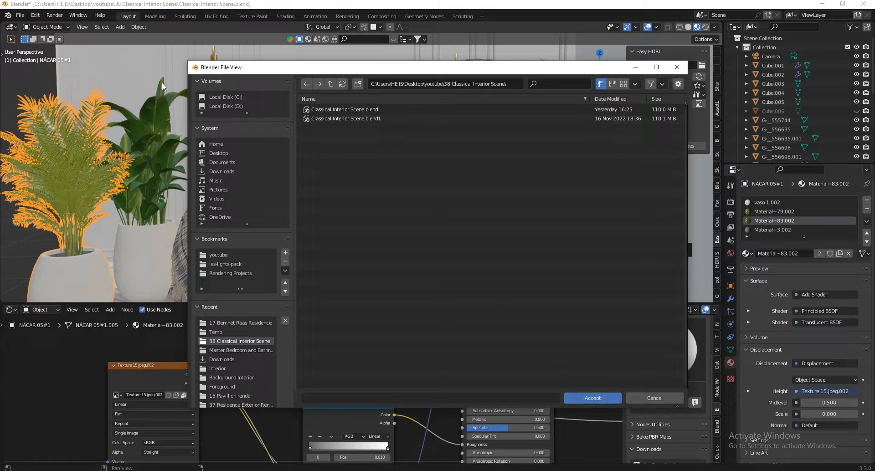
click(228, 171)
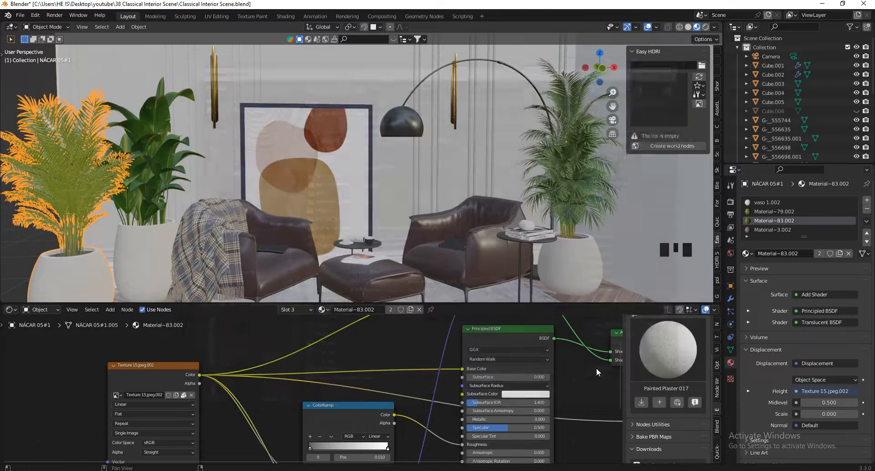
click(598, 399)
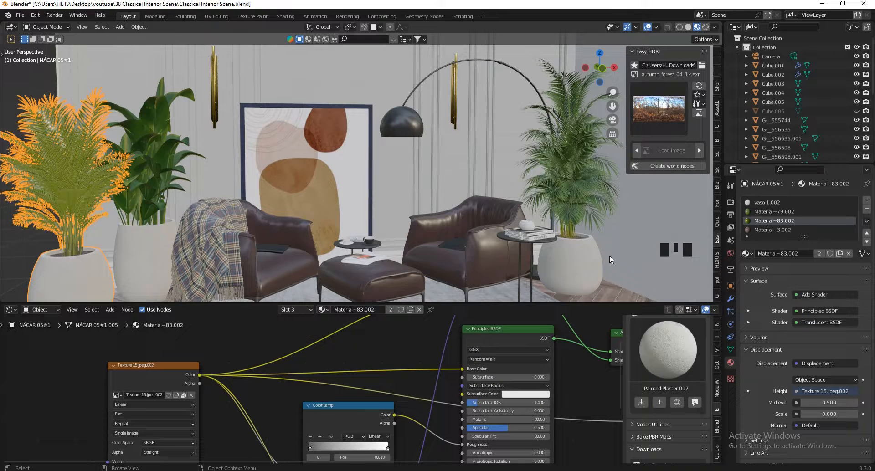
Browse the available HDRI thumbnails without choosing one, and create the Easy HDRI world nodes.
click(661, 109)
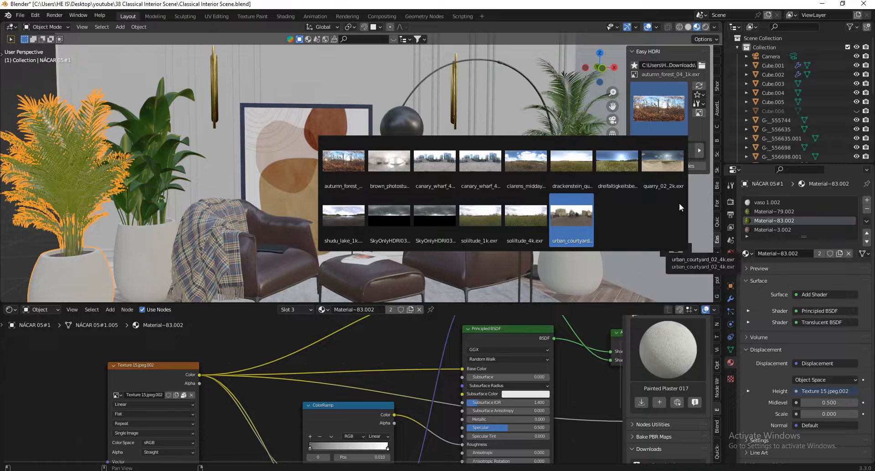
key(Escape)
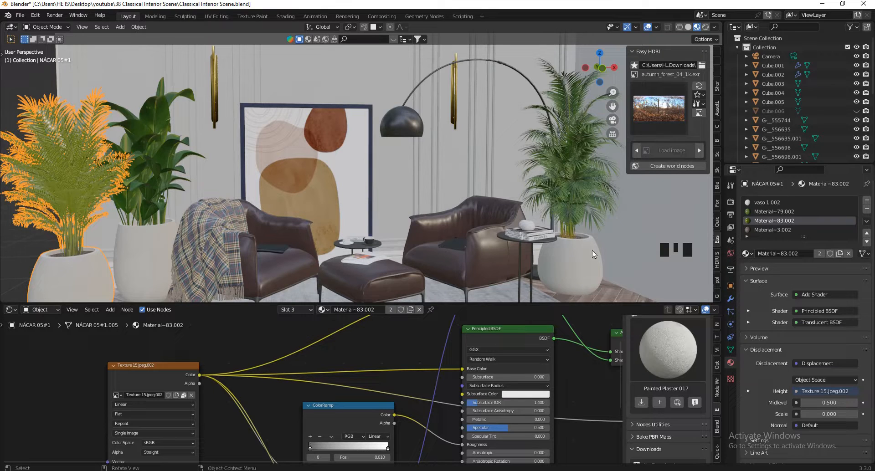
click(669, 167)
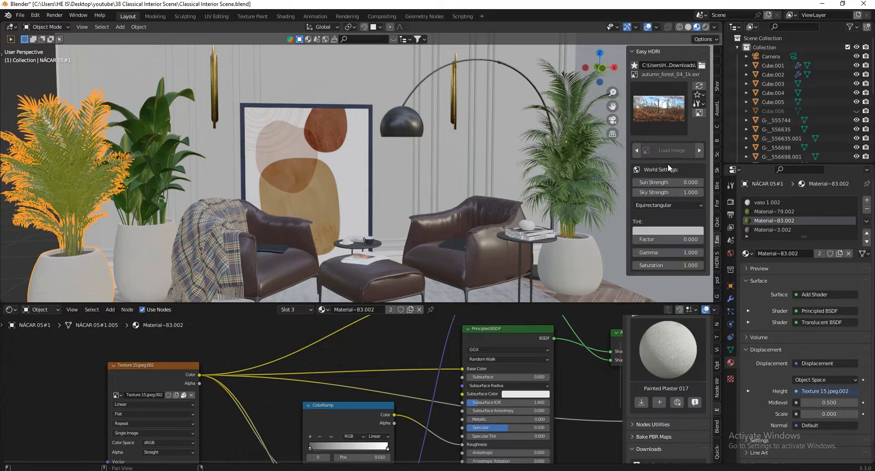
Enlarge the 3D viewport and review the Cycles render device, sampling and Color Management settings.
drag(432, 305, 433, 427)
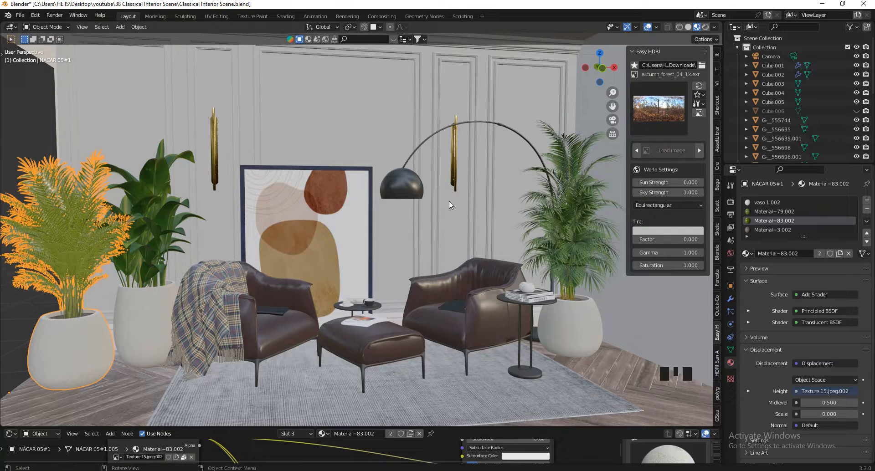
click(730, 203)
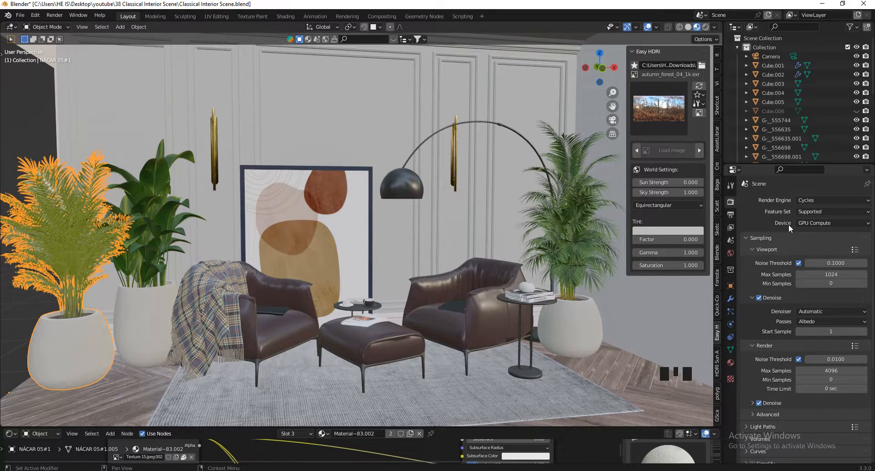
click(816, 222)
click(819, 223)
scroll(774, 311, down, 4)
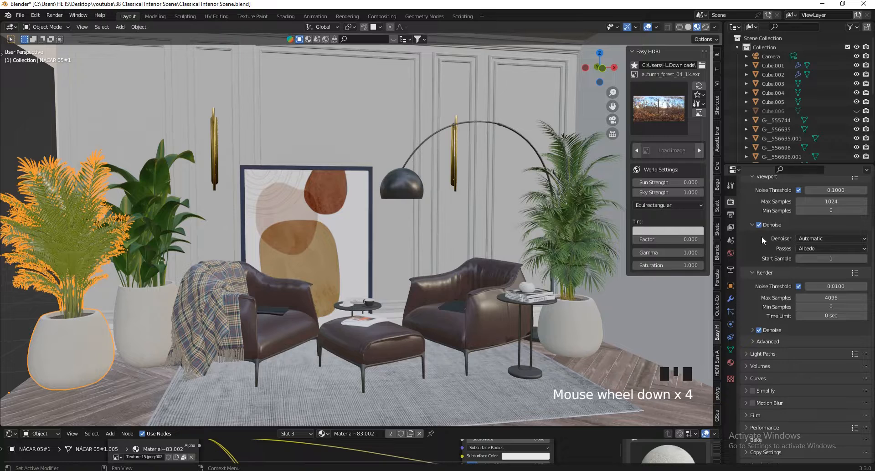
scroll(760, 230, up, 2)
scroll(772, 326, down, 13)
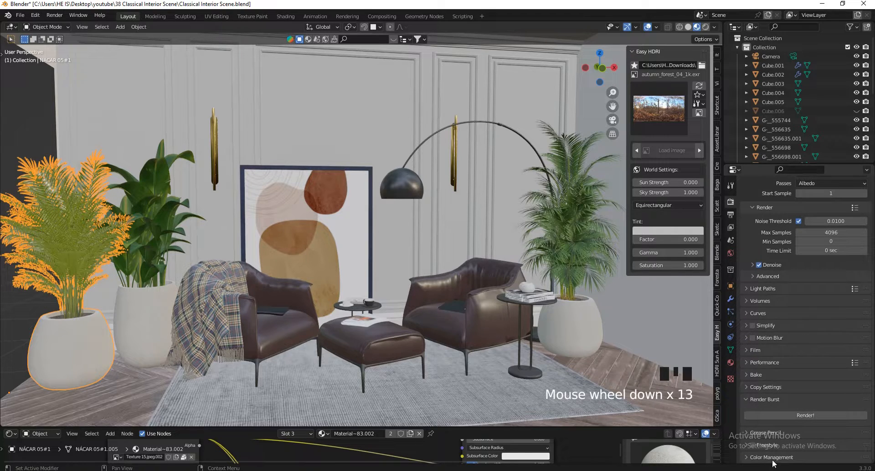
scroll(814, 346, down, 6)
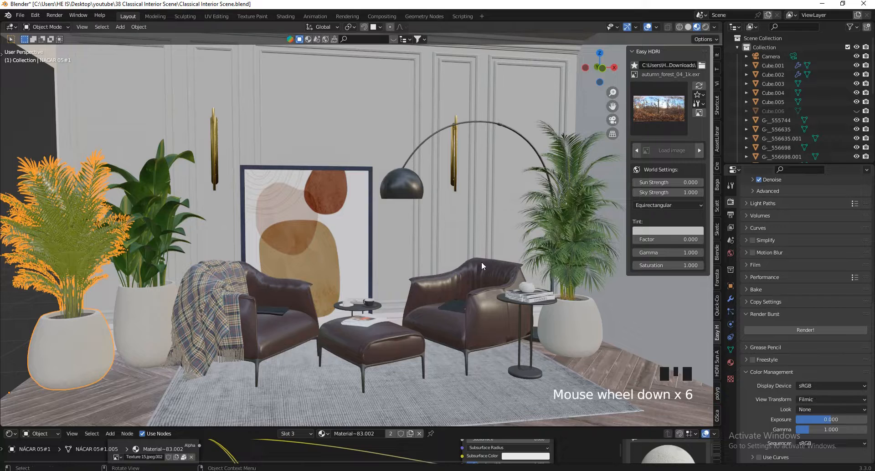
Place the 3D cursor on the wood floor in front of the rug and add a new camera there.
key(v)
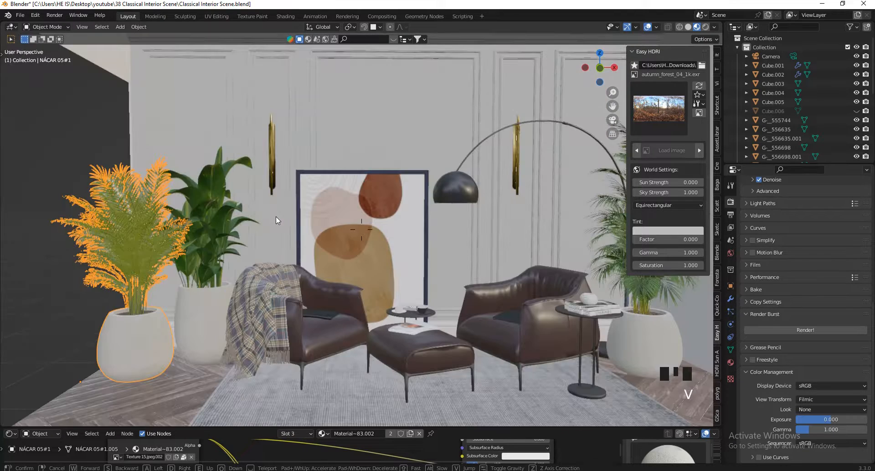
click(276, 217)
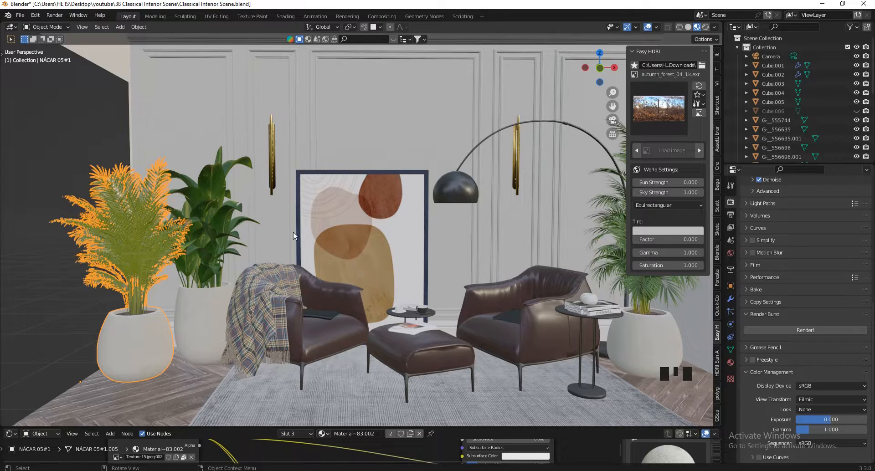
key(v)
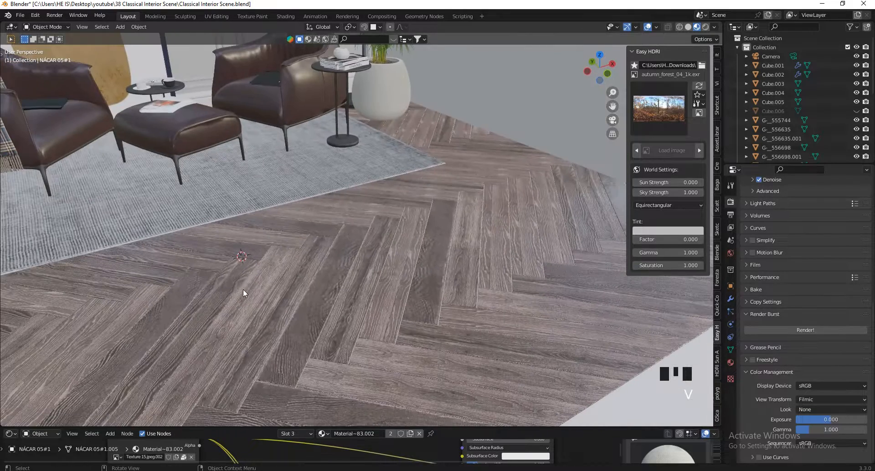
click(242, 289)
shift+right_click(337, 303)
key(shift+a)
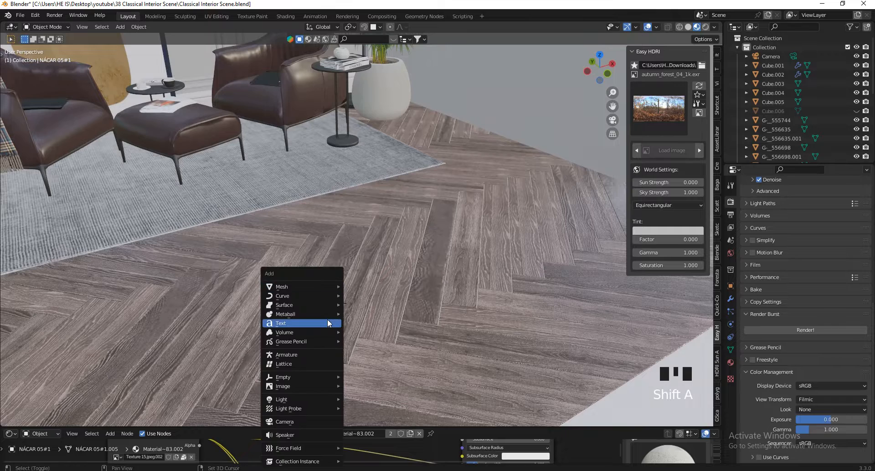
mouse_move(304, 381)
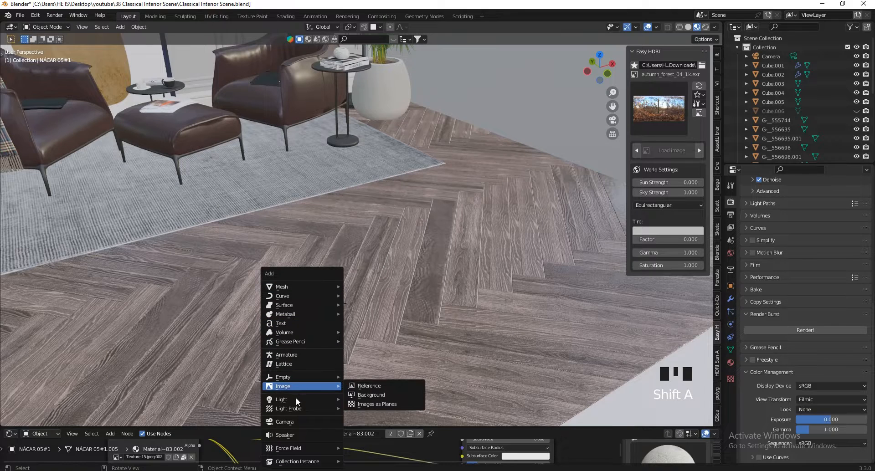
click(297, 426)
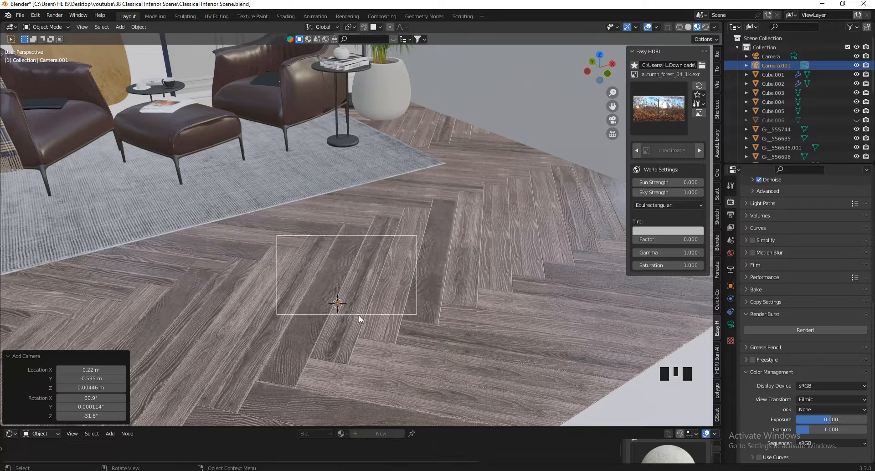
Raise the new camera vertically along Z by about 0.78 m above the floor.
key(g)
key(z)
click(346, 187)
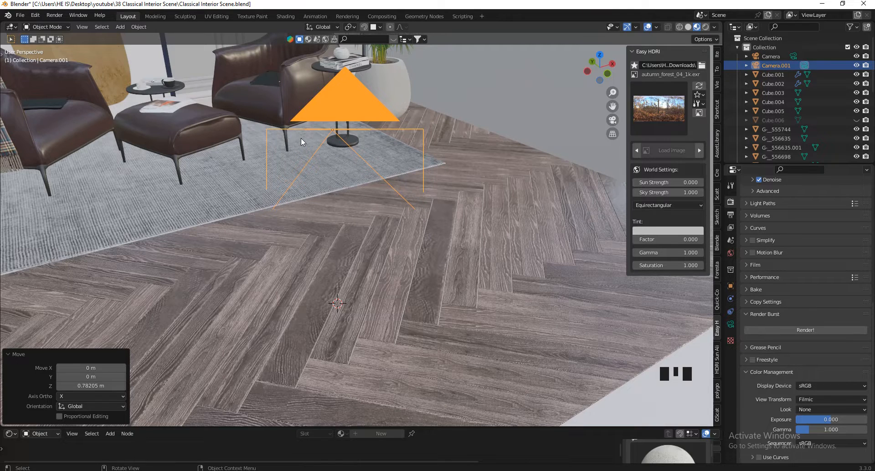
Look through the new camera and walk it into position facing the armchairs and the framed artwork.
click(83, 28)
mouse_move(91, 120)
key(KP_0)
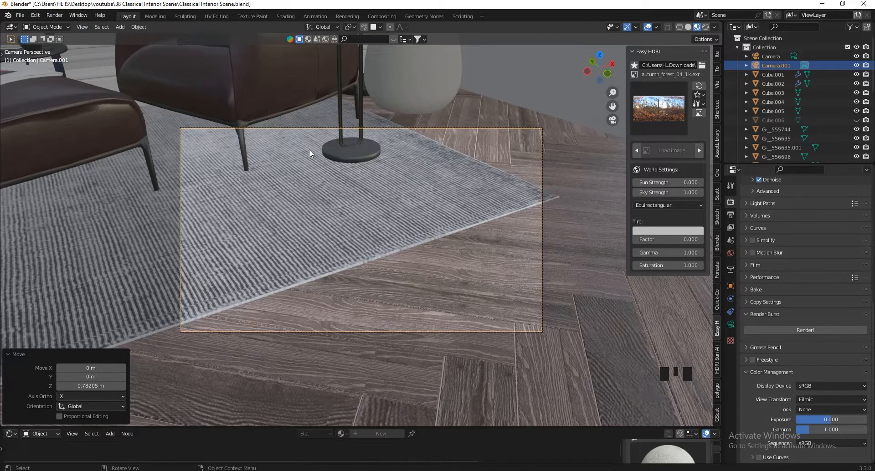
key(v)
key(s)
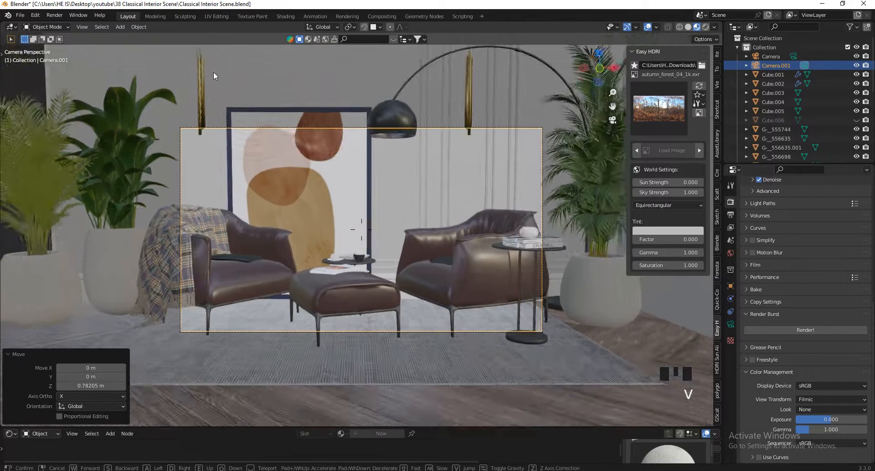
click(213, 73)
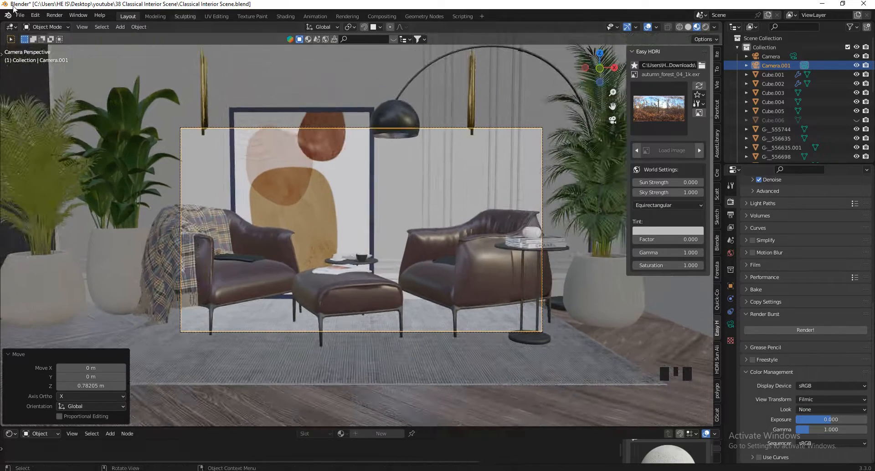
Use Walk Navigation to move the camera farther back so both armchairs and the side table fit in frame.
click(82, 27)
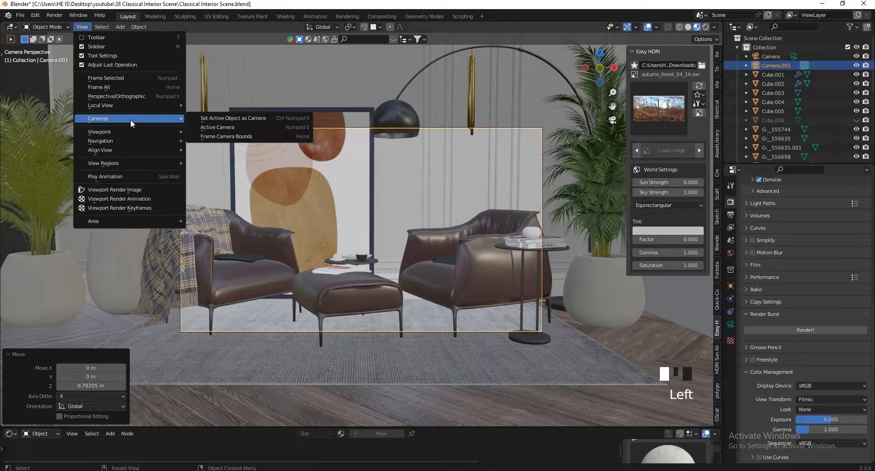
mouse_move(119, 141)
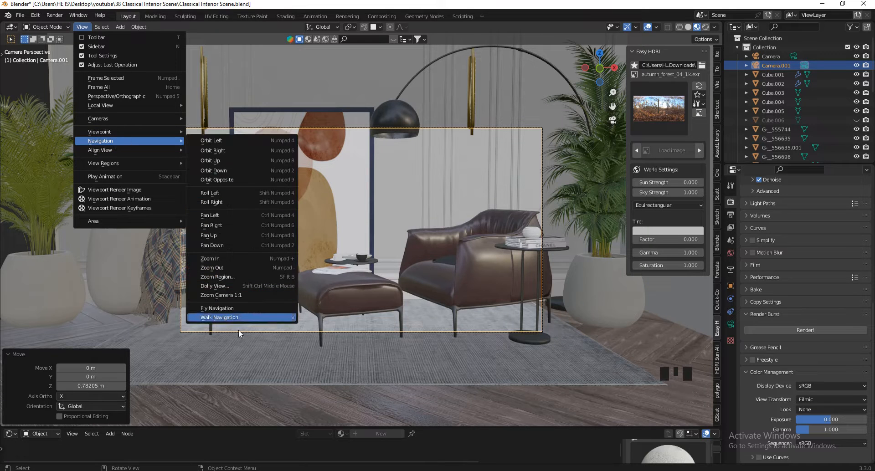
click(219, 317)
key(w)
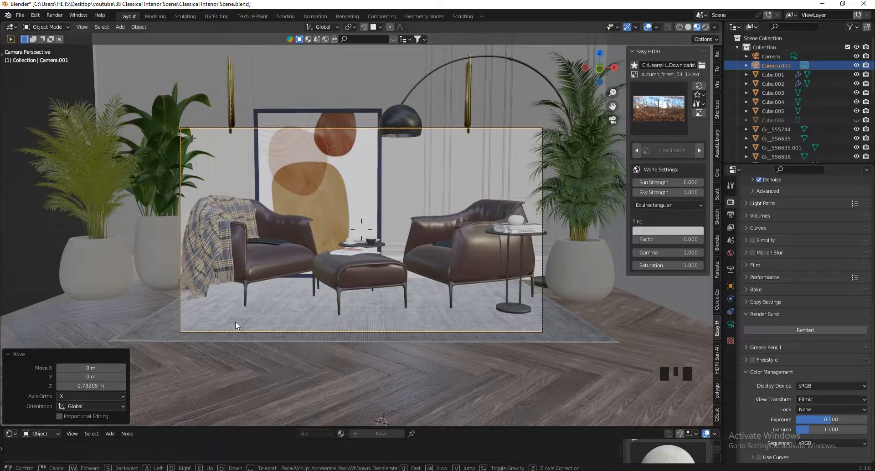
click(236, 319)
Separate the two outer faces of the room's wall behind the camera into their own object.
scroll(397, 185, down, 3)
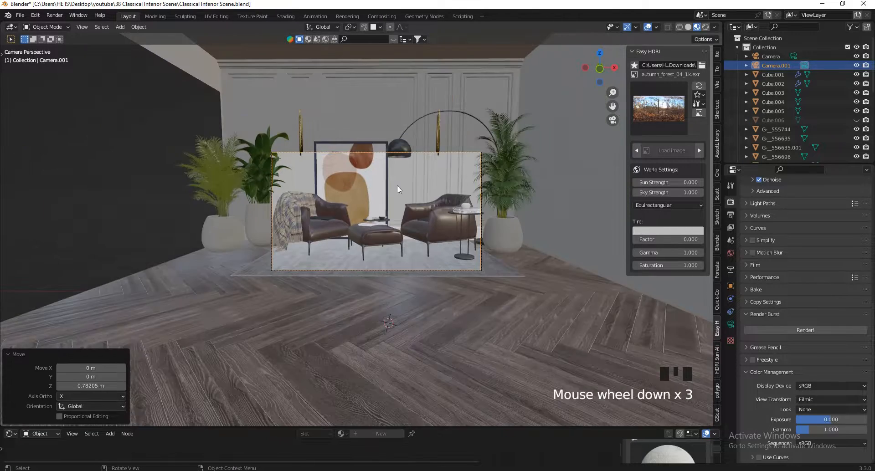
scroll(397, 186, down, 4)
drag(597, 69, 656, 70)
scroll(430, 173, down, 1)
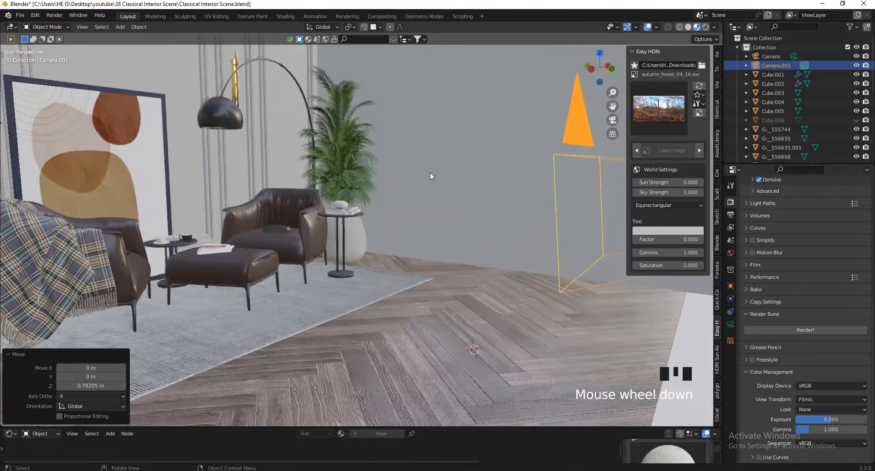
scroll(395, 190, down, 6)
drag(601, 68, 536, 102)
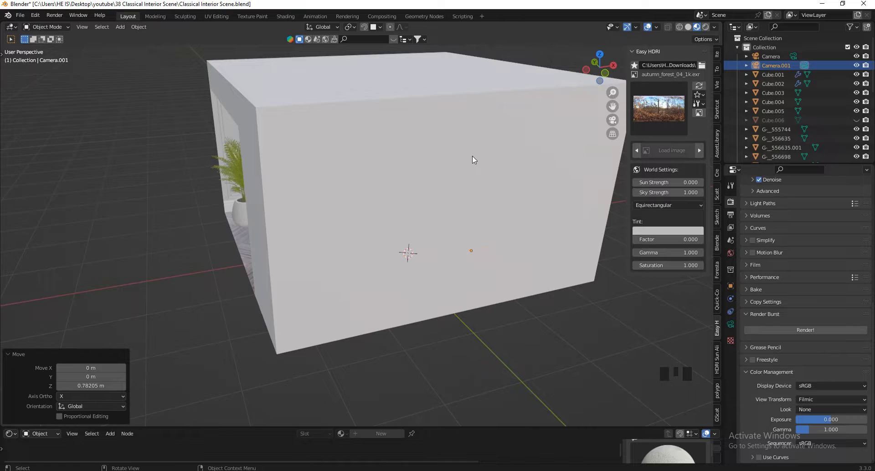
click(415, 171)
key(Tab)
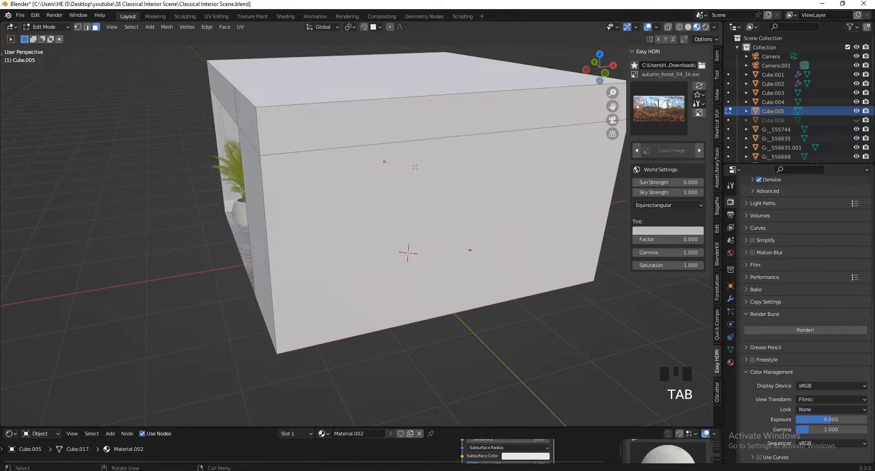
click(331, 123)
shift+click(342, 183)
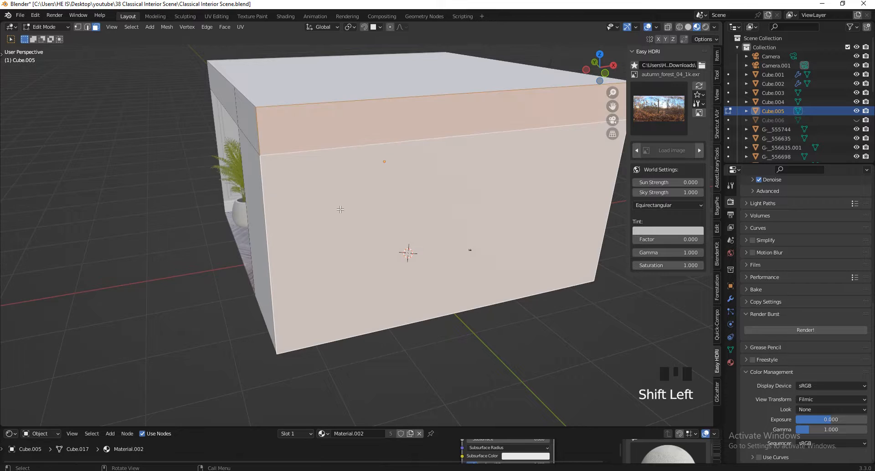
key(p)
click(299, 210)
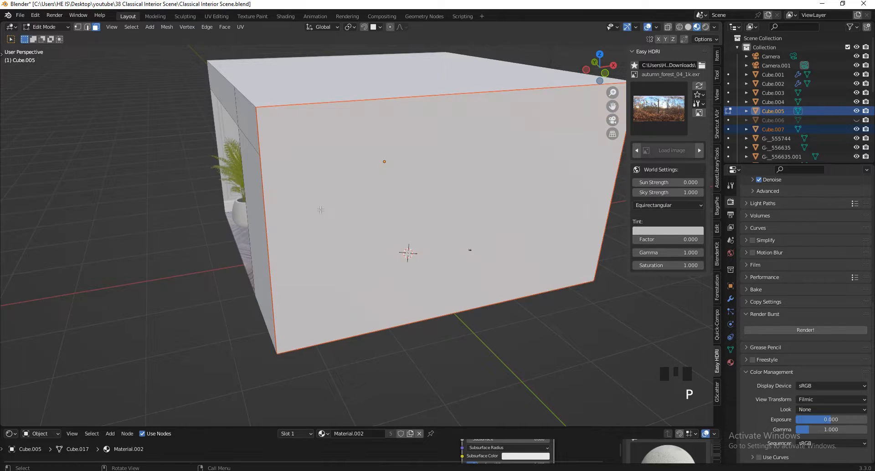
key(Tab)
Move the separated wall into a new collection named Hidden.
click(350, 182)
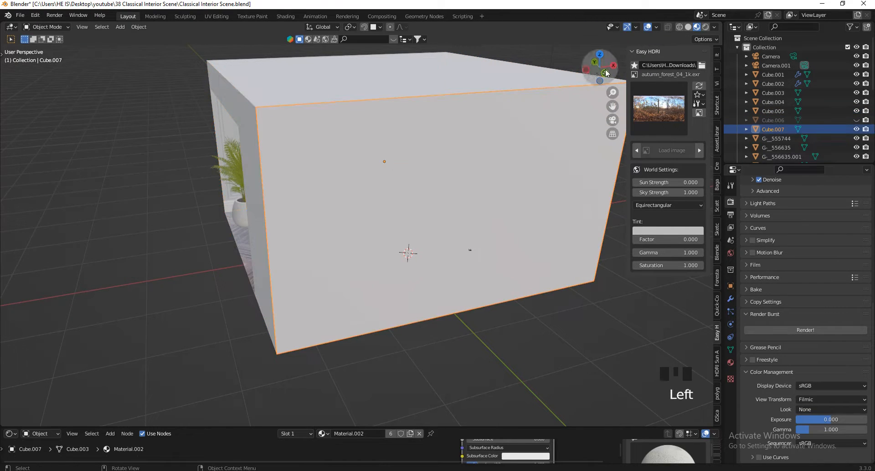
drag(605, 69, 647, 73)
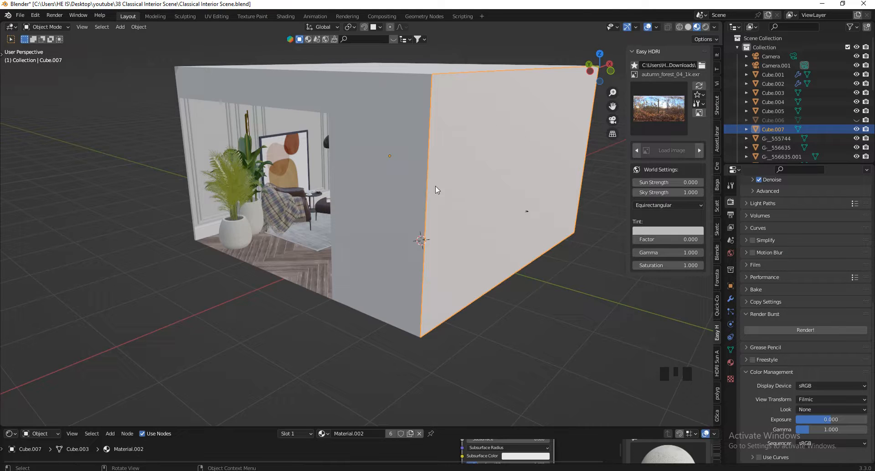
key(m)
click(423, 186)
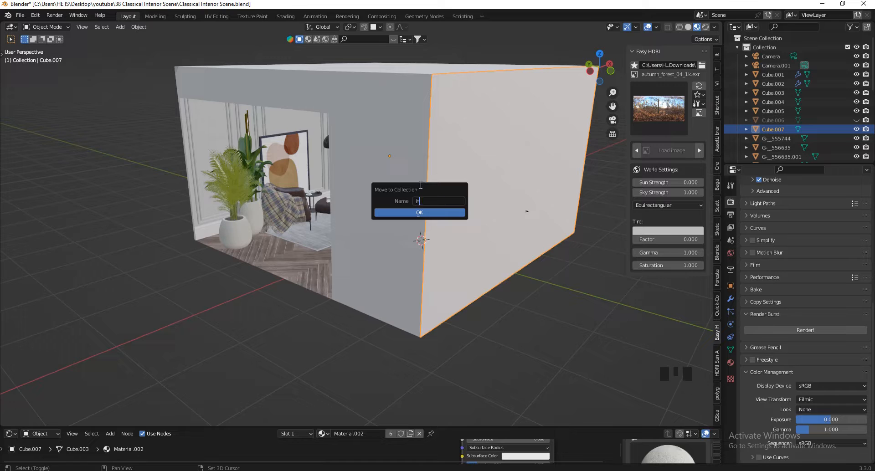
text(Hidden)
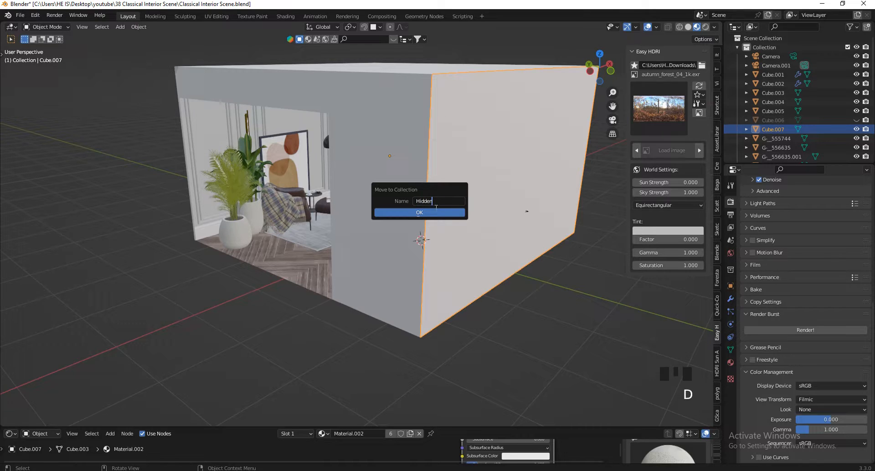
click(419, 211)
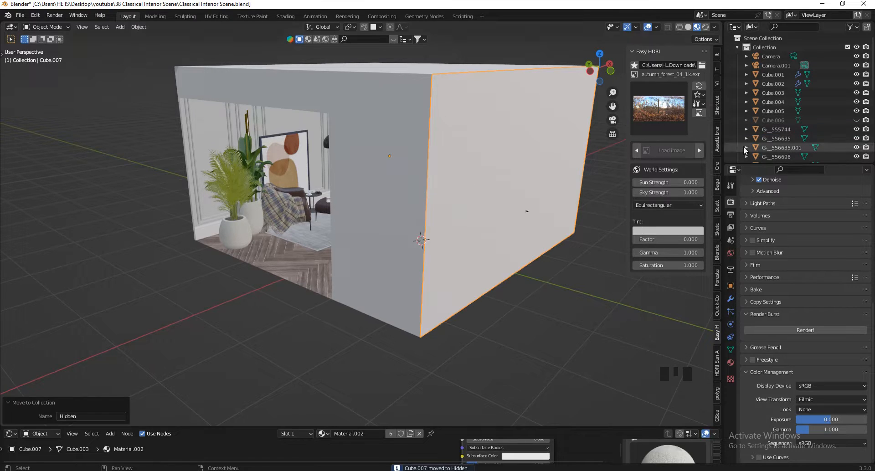
Show the Indirect Only toggle in the outliner and enable it for the Hidden collection.
click(737, 47)
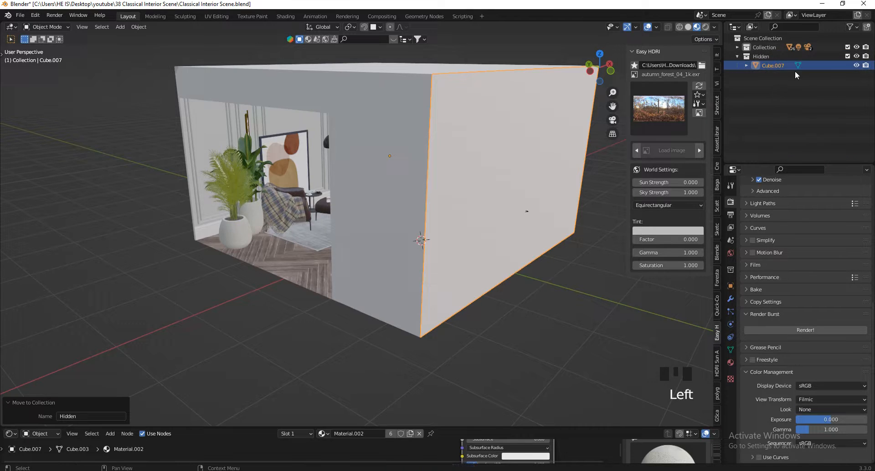
click(856, 28)
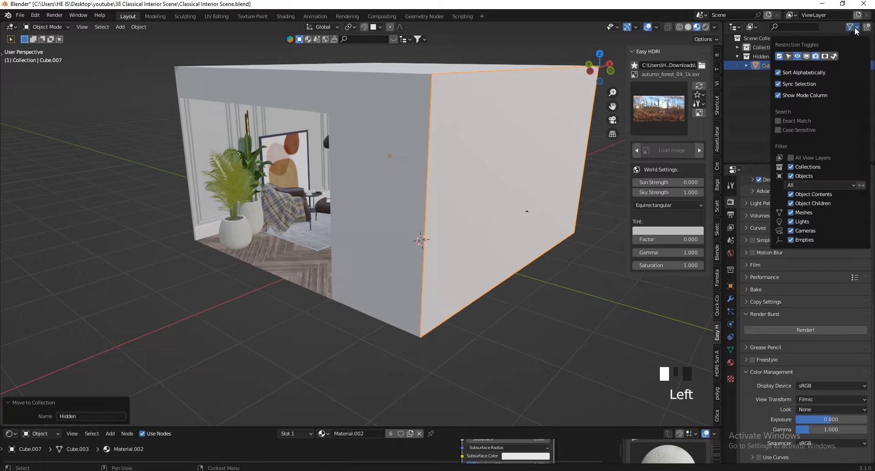
click(834, 56)
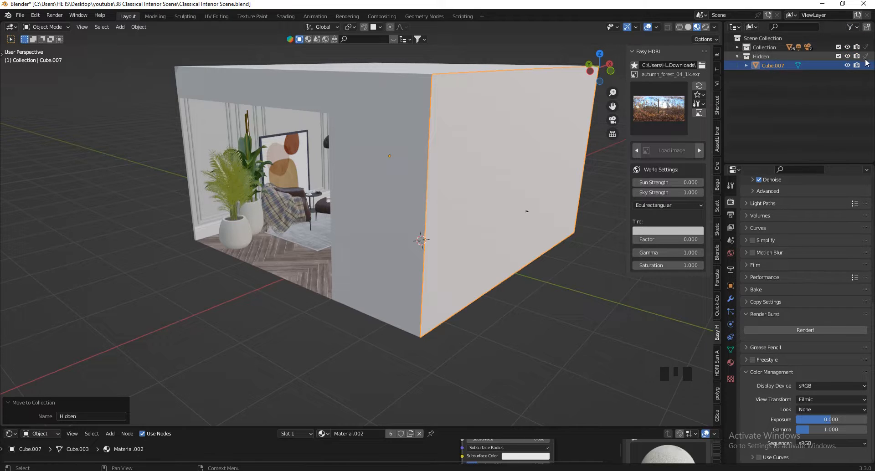
click(866, 56)
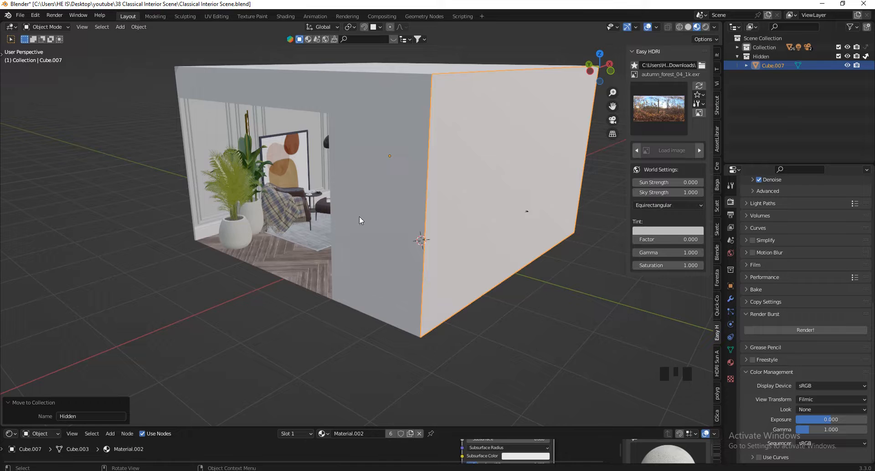
Move the camera back behind the separated wall with Walk Navigation and preview the camera view in Rendered shading.
key(KP_0)
scroll(414, 198, up, 8)
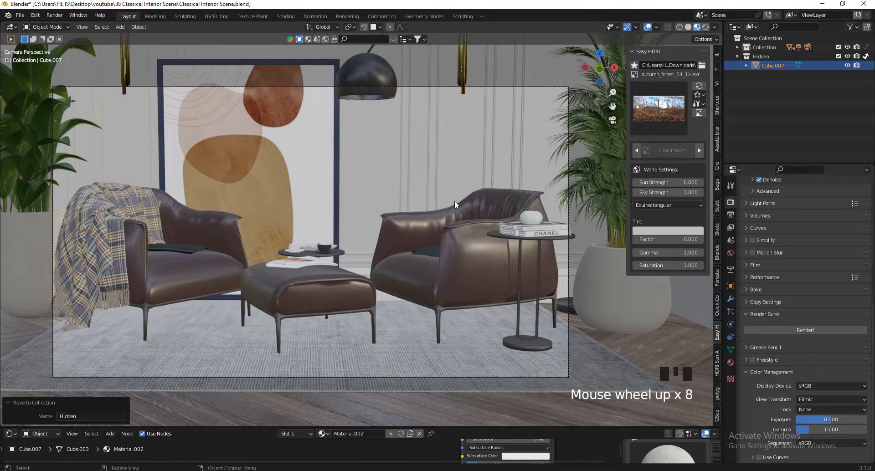
key(v)
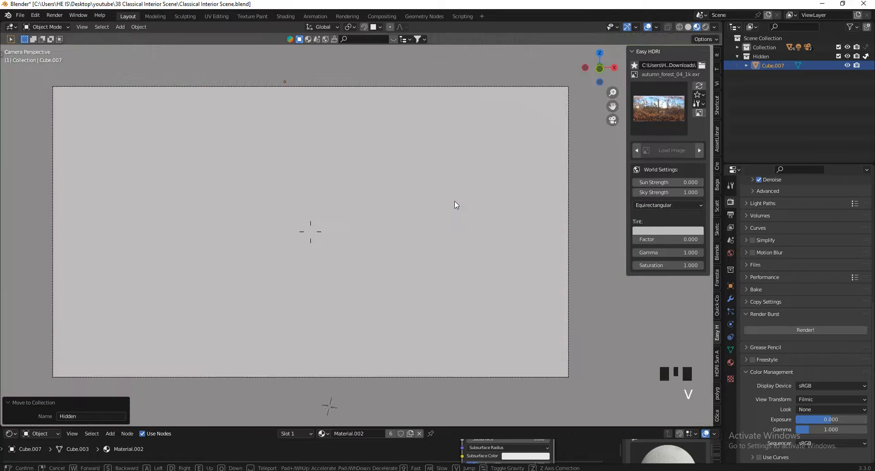
click(456, 205)
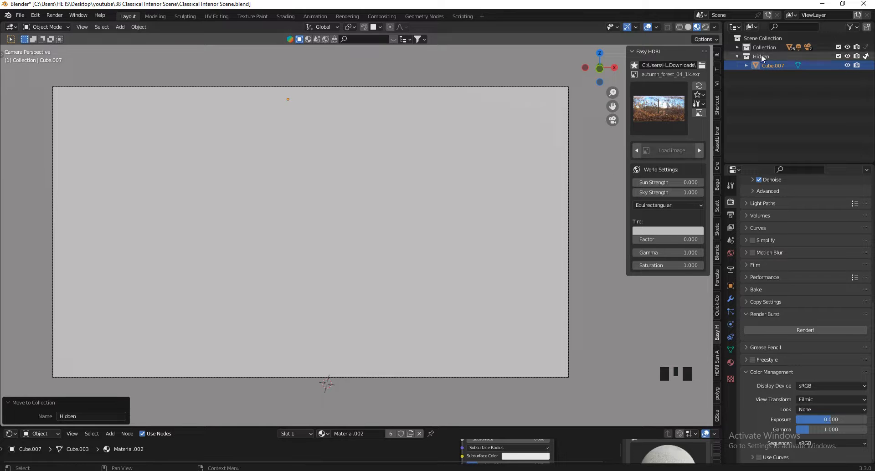
click(704, 28)
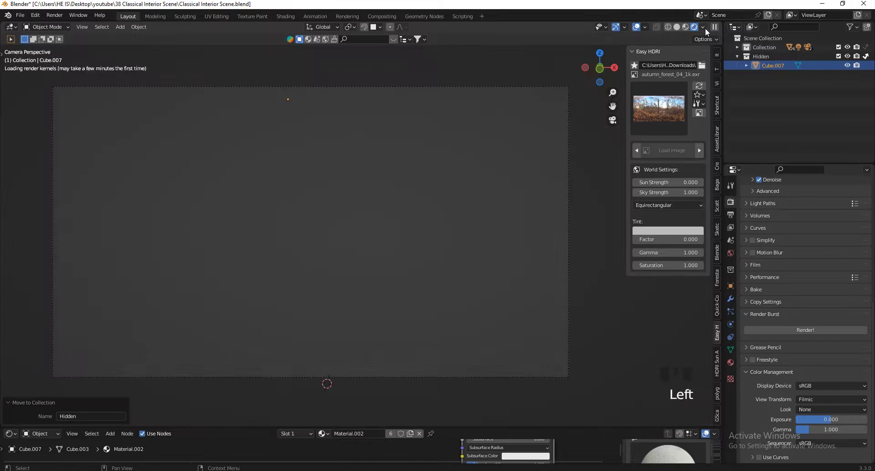
scroll(365, 253, down, 3)
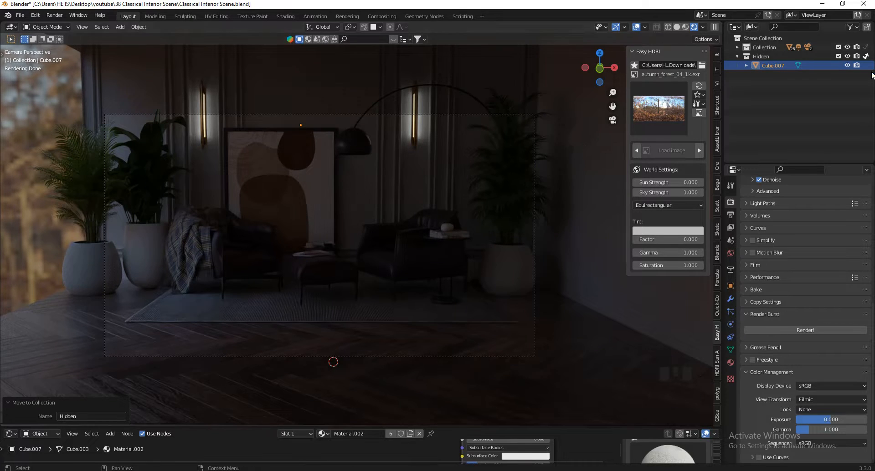
Turn off Indirect Only for the Hidden collection and set the camera's Clip Start to 1.76 m to see past the wall.
click(867, 56)
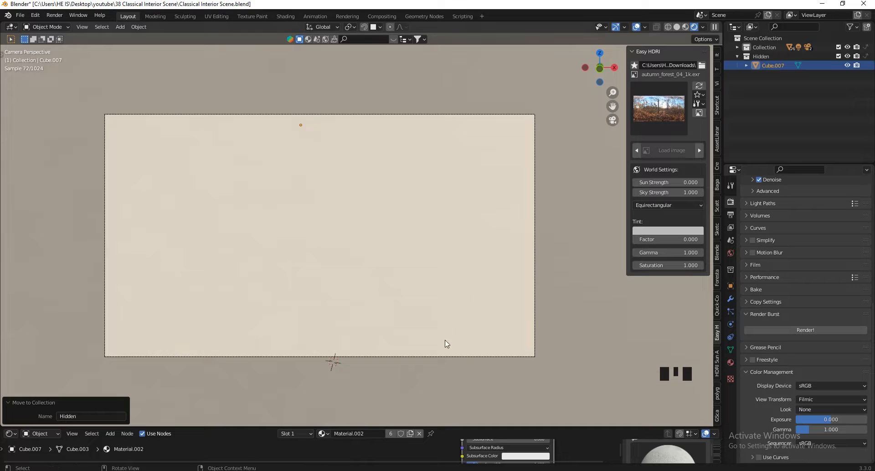
click(443, 357)
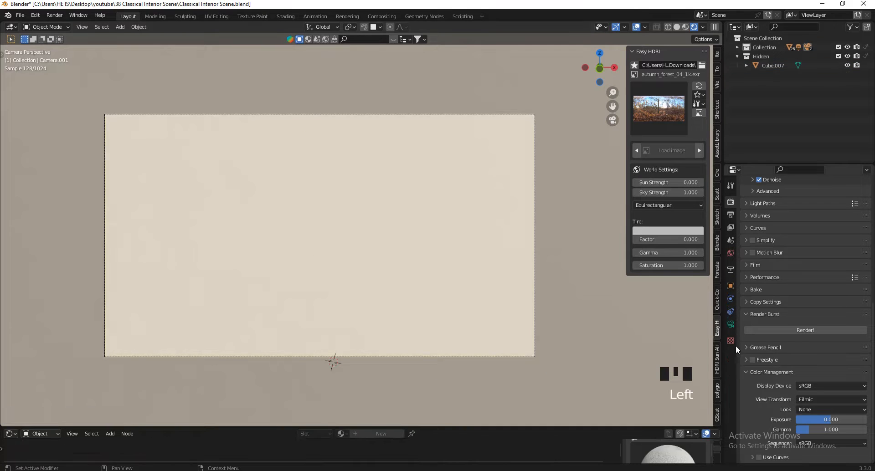
click(730, 324)
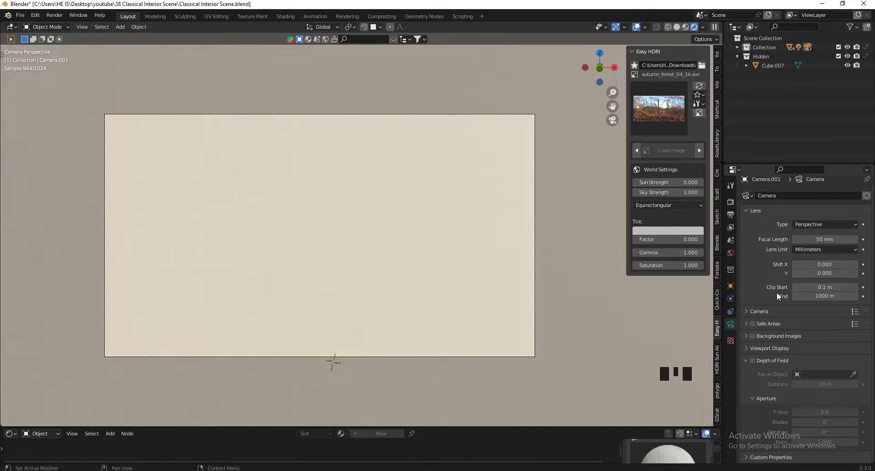
shift+click(814, 287)
shift+drag(814, 287, 21, 289)
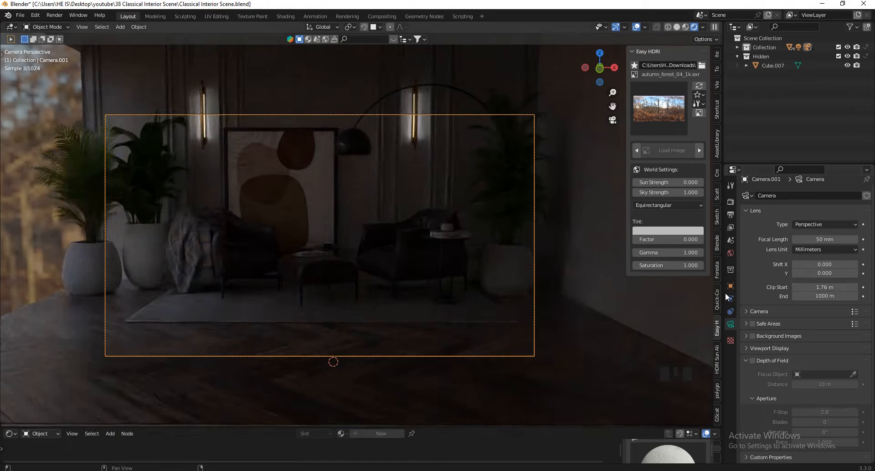
scroll(498, 225, down, 2)
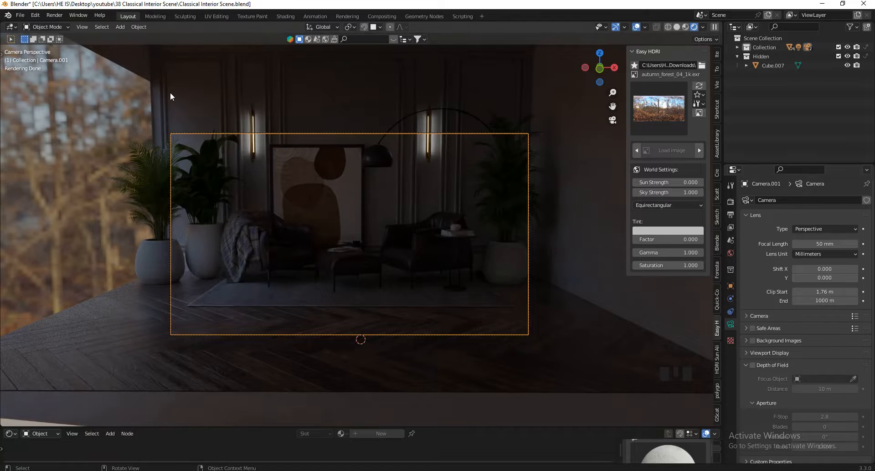
Enable Render Region in the scene's output format settings.
click(731, 215)
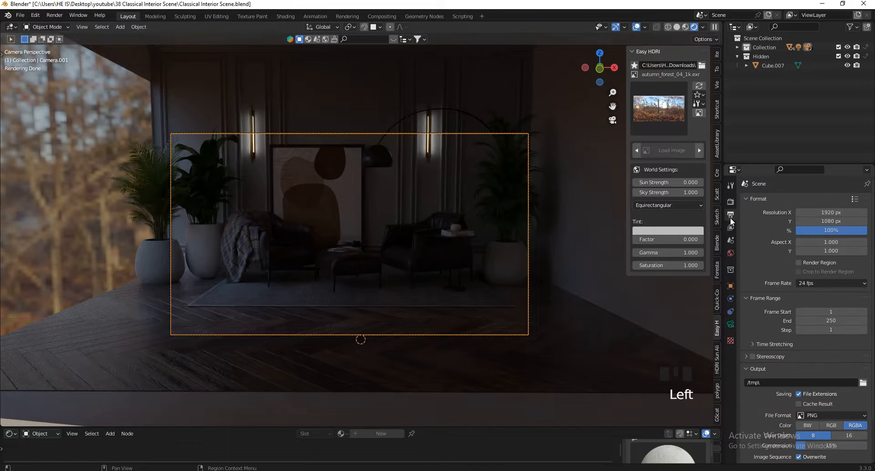
click(808, 263)
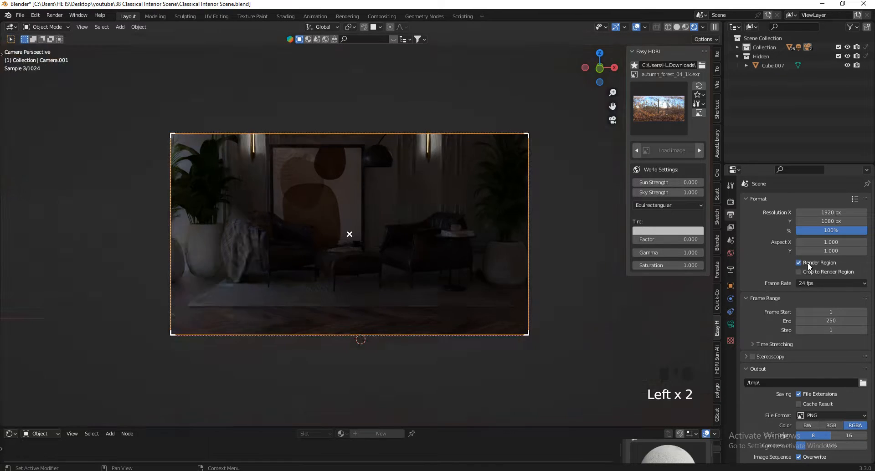
scroll(388, 260, up, 2)
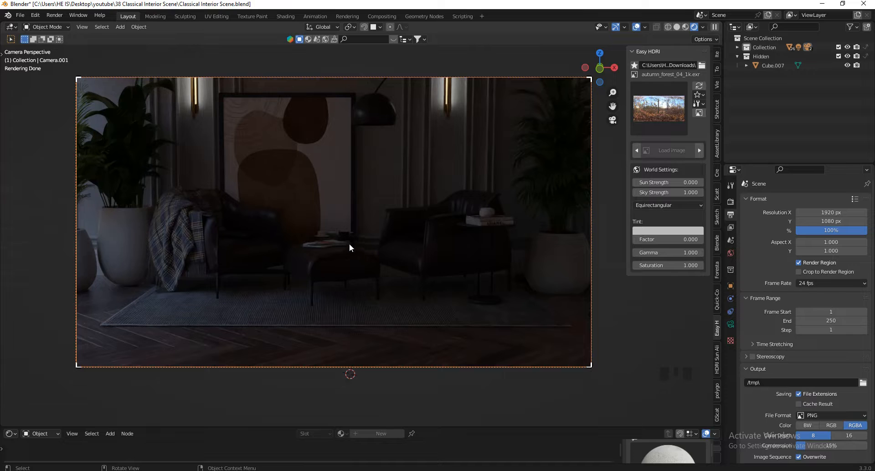
Try a render region around the armchair with the plaid blanket and redraw it to cover the whole camera frame.
key(ctrl+b)
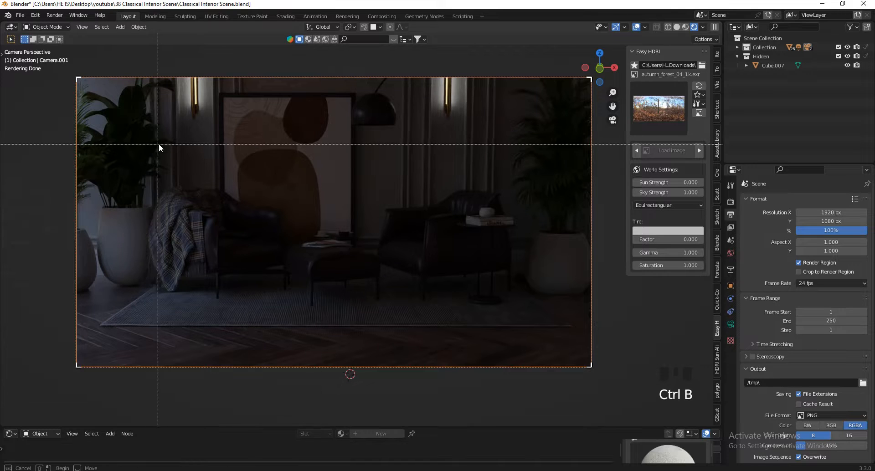
drag(140, 154, 292, 316)
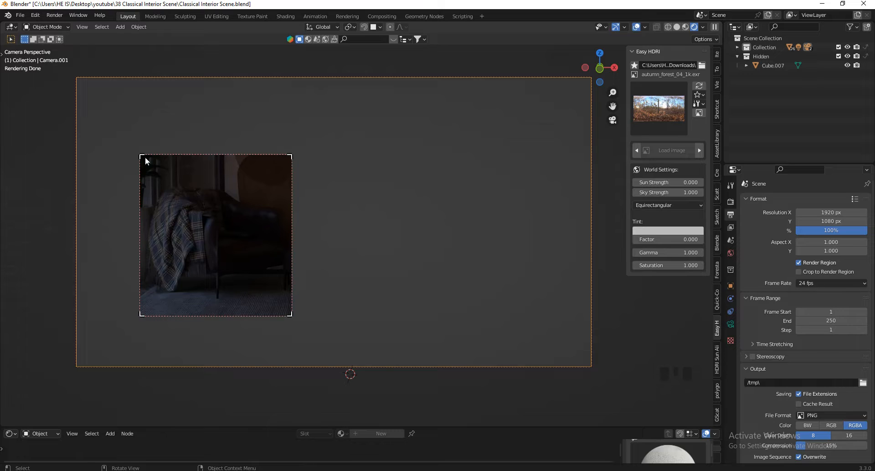
key(ctrl+b)
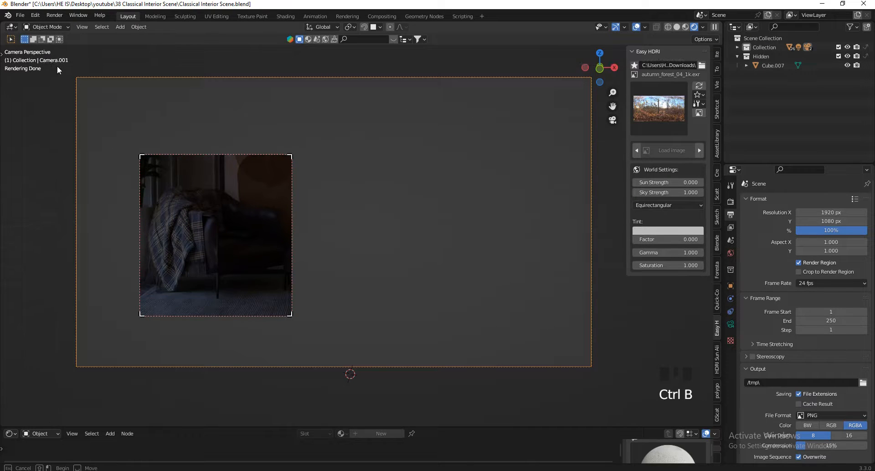
drag(56, 65, 614, 390)
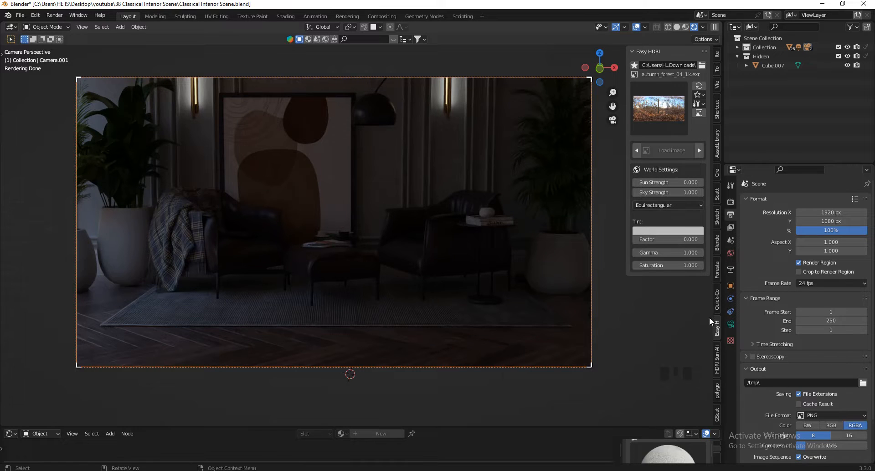
Set the Easy HDRI Sky Strength to 5.
click(672, 195)
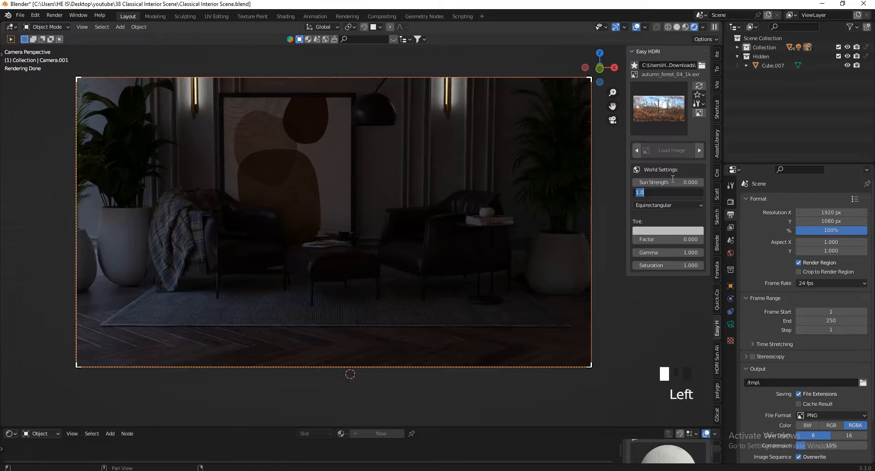
text(5)
key(Return)
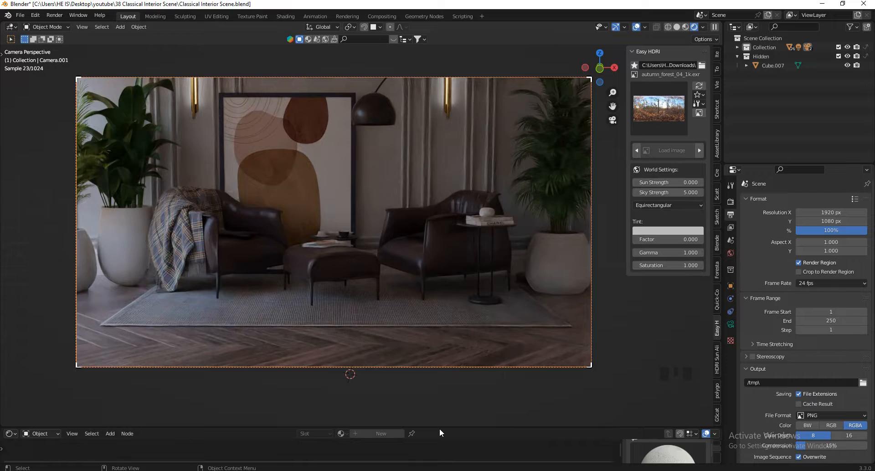
Enlarge the shader editor, switch its shader type to World and frame the whole EasyHDR node tree.
drag(439, 428, 440, 316)
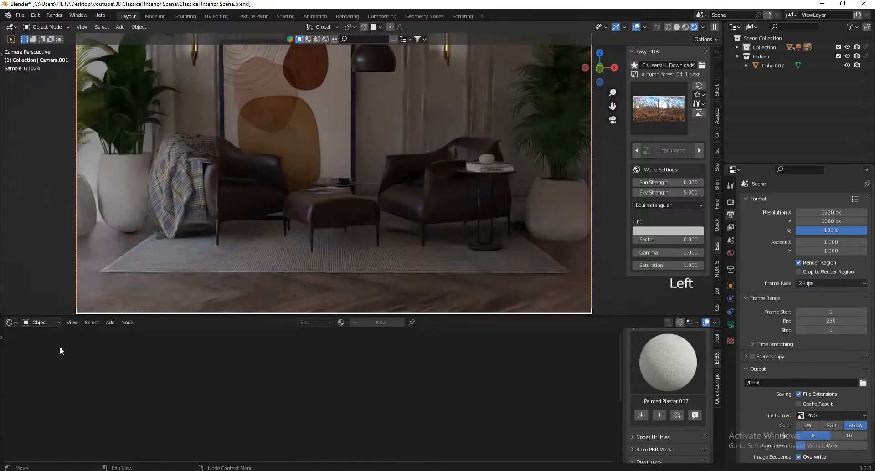
click(9, 322)
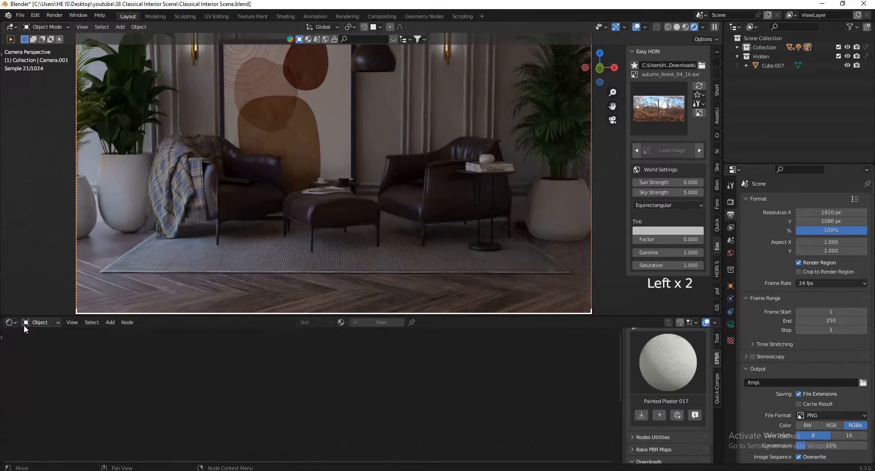
click(10, 323)
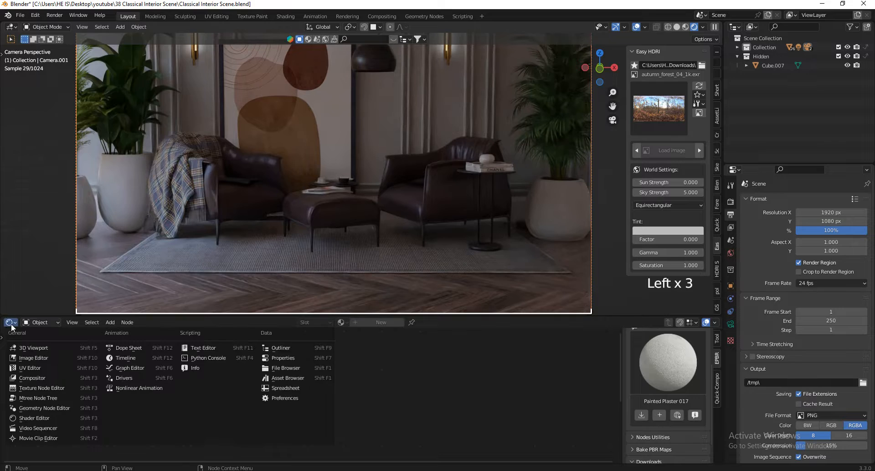
click(31, 416)
drag(37, 322, 42, 343)
scroll(300, 401, down, 14)
key(Home)
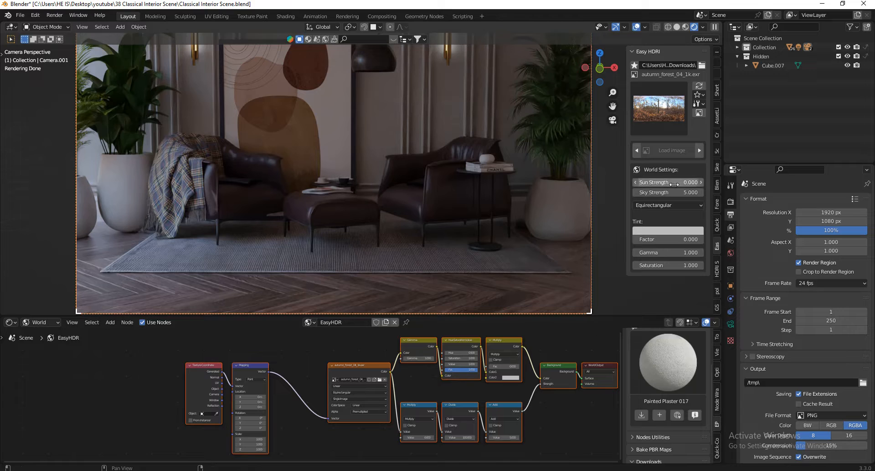
Examine the Mapping node's location, rotation and scale values in the EasyHDR world node tree.
scroll(264, 416, up, 13)
scroll(283, 410, down, 5)
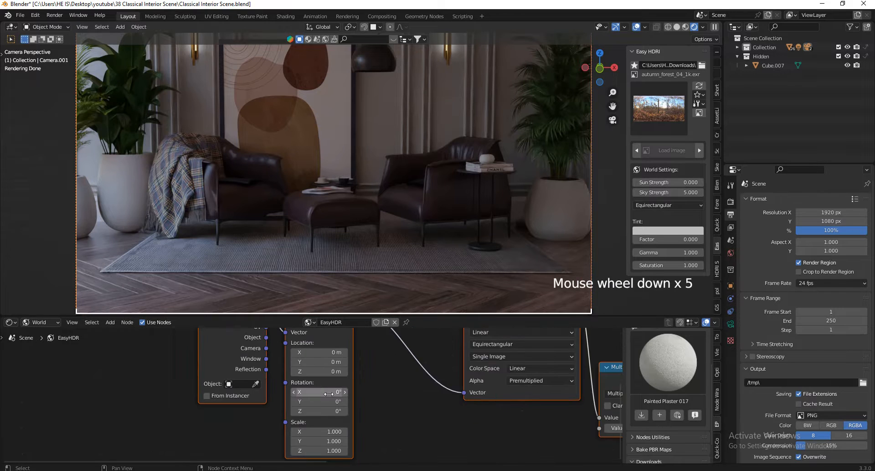
scroll(302, 402, up, 4)
scroll(301, 400, down, 4)
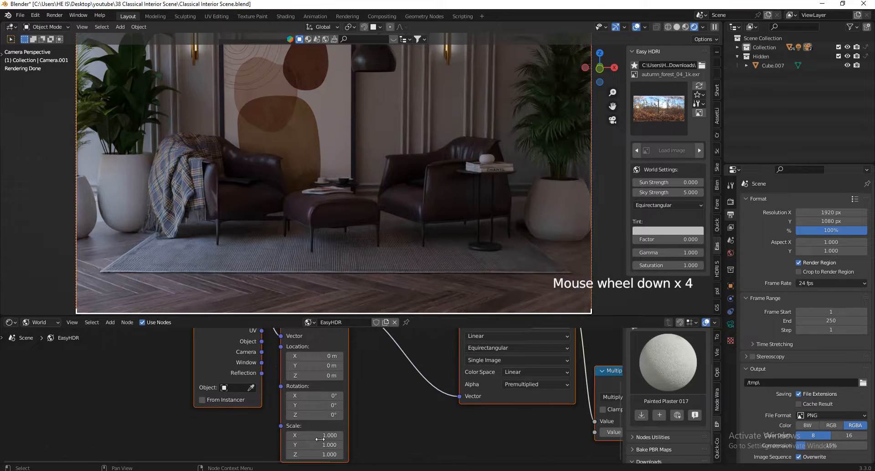
scroll(343, 400, up, 4)
scroll(344, 399, up, 1)
scroll(329, 374, down, 8)
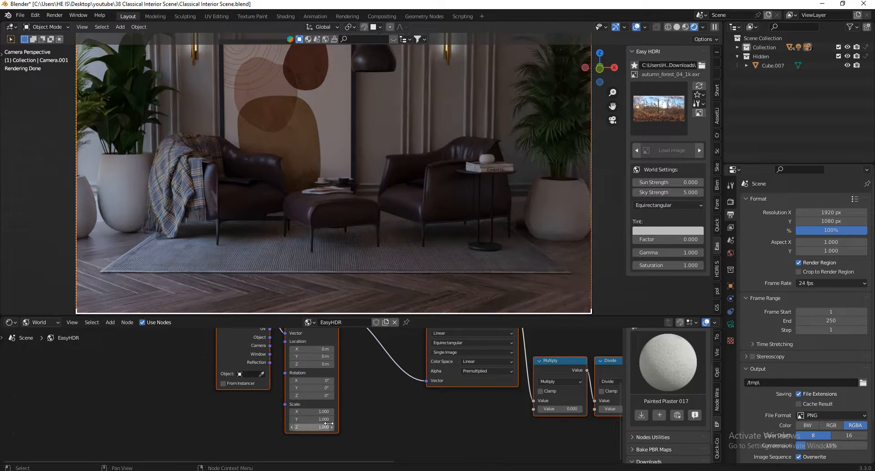
scroll(329, 424, up, 4)
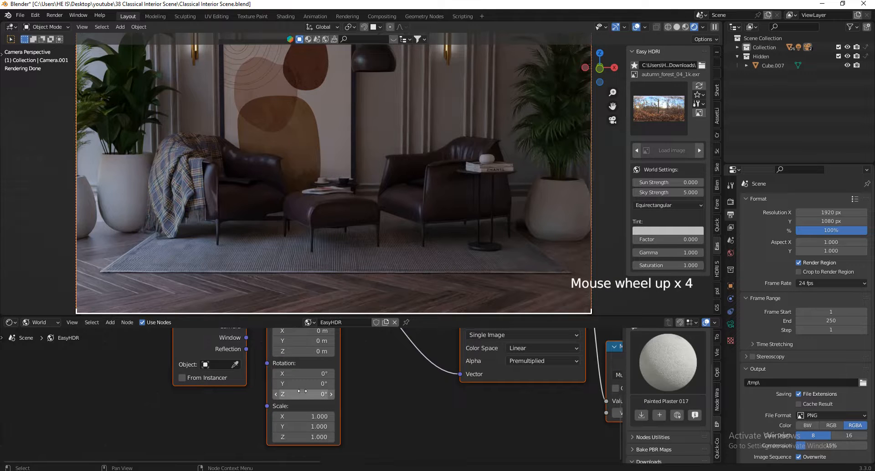
Inspect the room from outside and look around the HDRI surroundings to locate the bright part of the sky.
scroll(399, 279, down, 1)
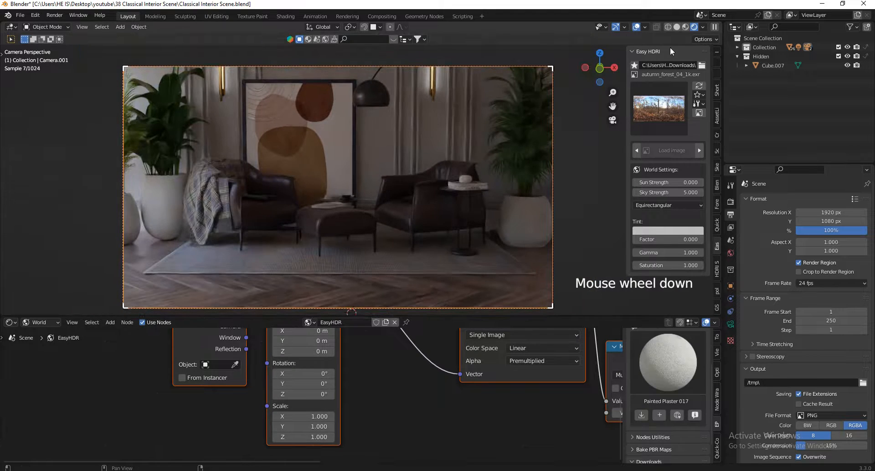
drag(604, 71, 633, 74)
scroll(439, 210, down, 8)
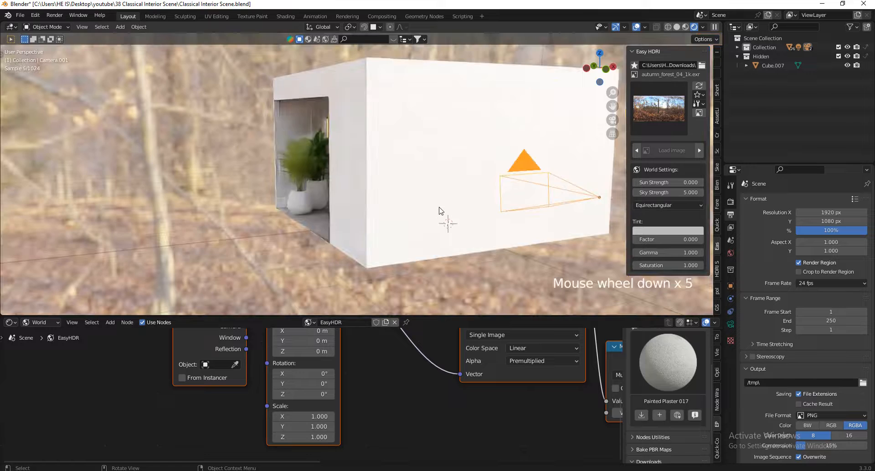
scroll(458, 192, down, 2)
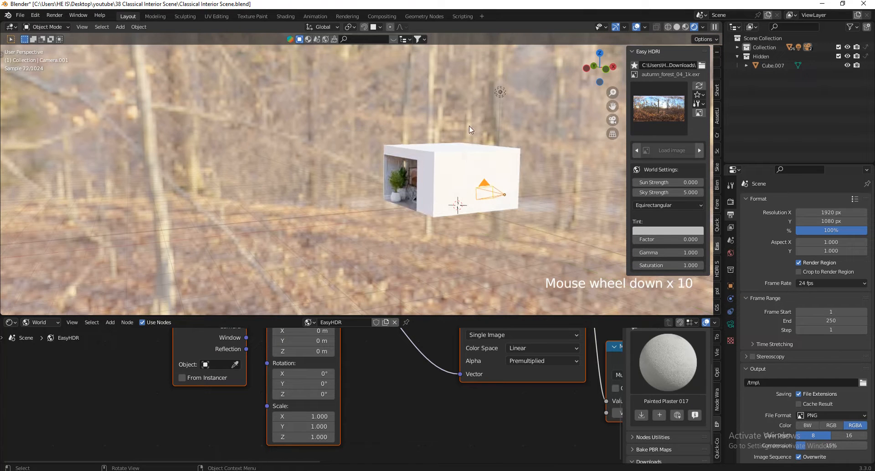
key(shift+grave)
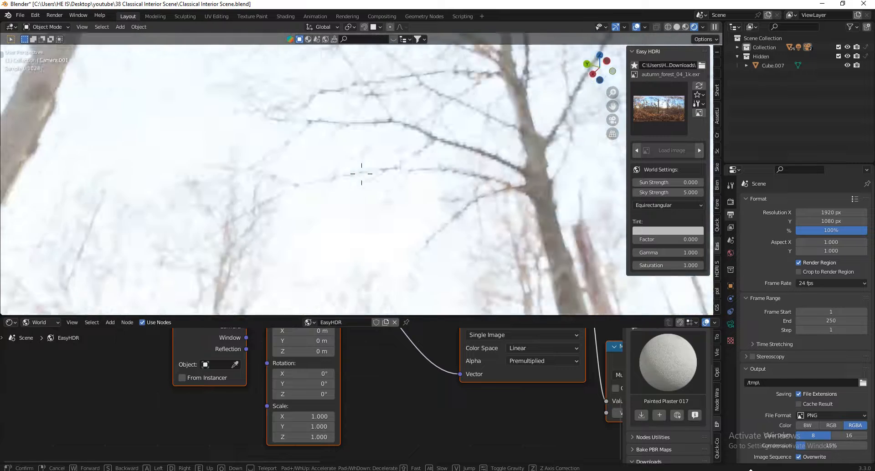
right_click(362, 174)
Rotate the HDRI to 97.9° on Z in the Mapping node and check the lighting through the camera.
scroll(313, 391, up, 3)
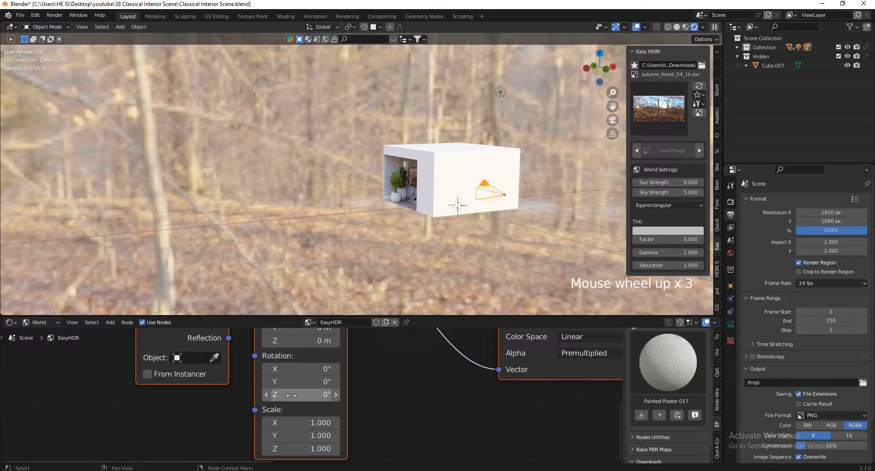
drag(283, 396, 734, 406)
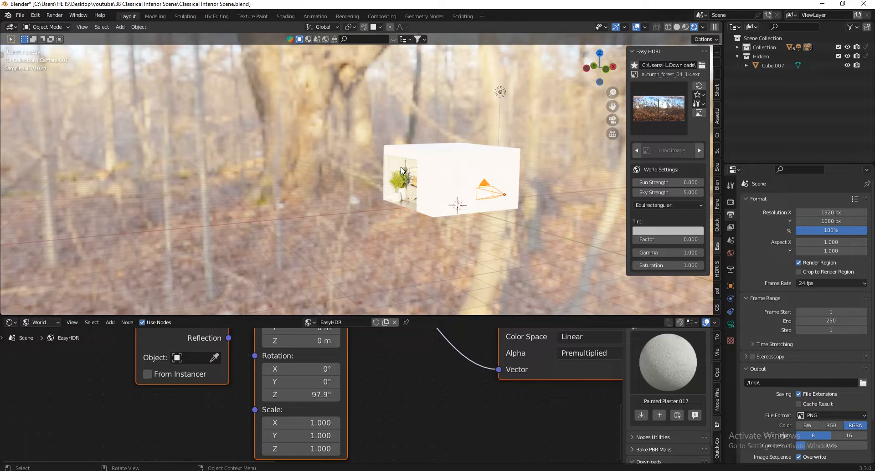
key(KP_0)
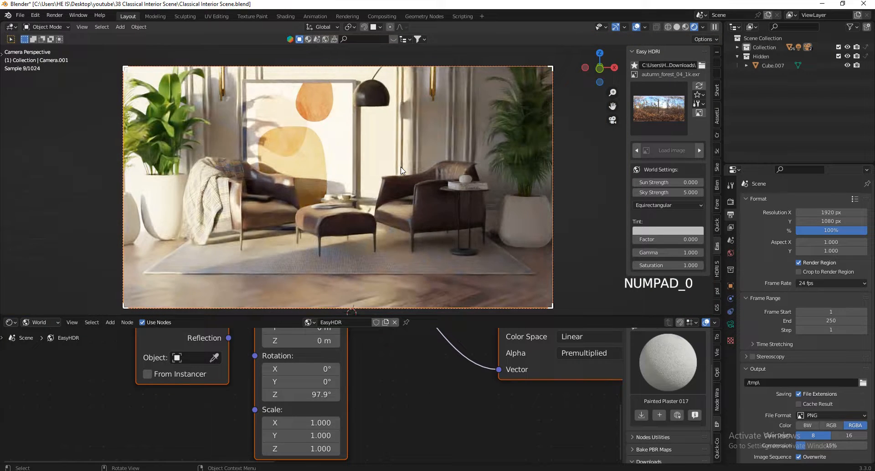
scroll(405, 178, down, 2)
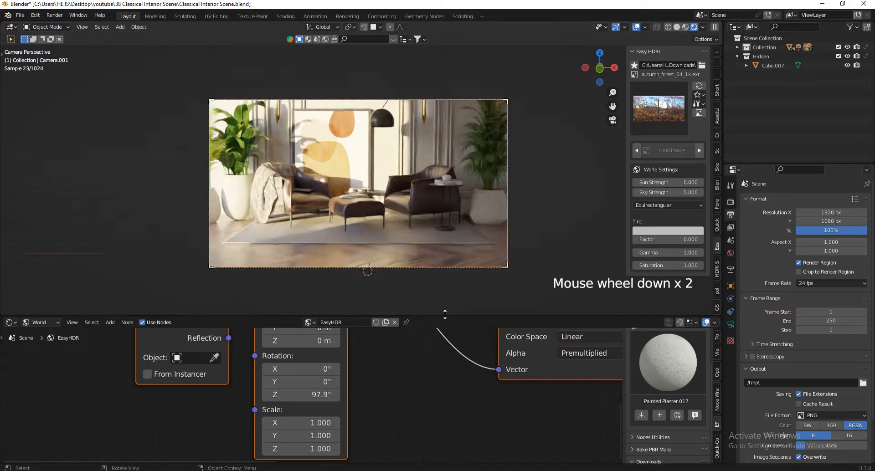
Shrink the shader editor to enlarge the viewport, and lower the HDRI's sky strength to 1 before settling it at 2.030.
drag(424, 317, 424, 420)
scroll(368, 222, up, 2)
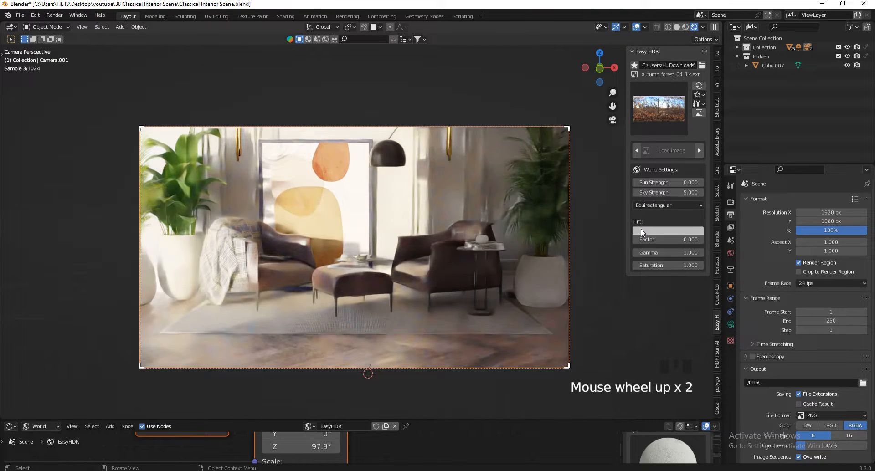
click(669, 192)
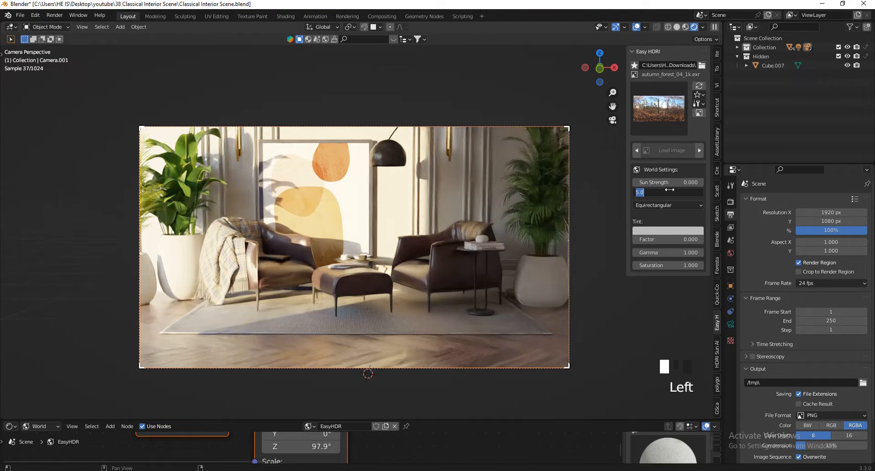
text(1)
key(Return)
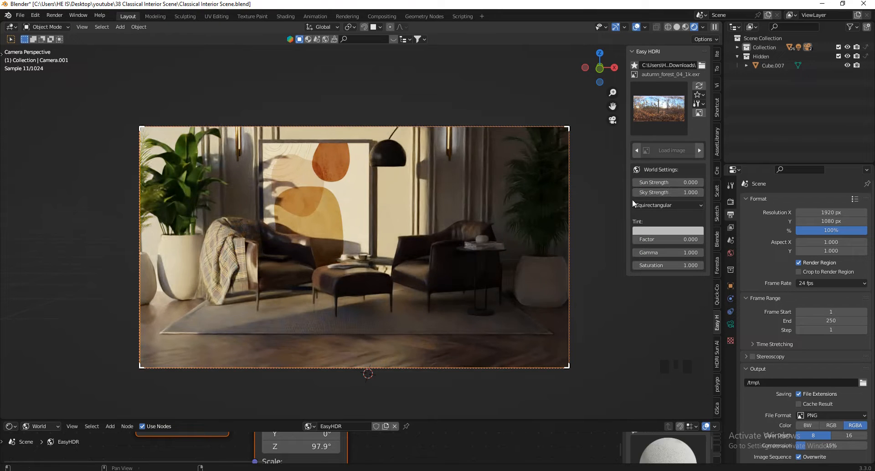
shift+drag(658, 192, 684, 192)
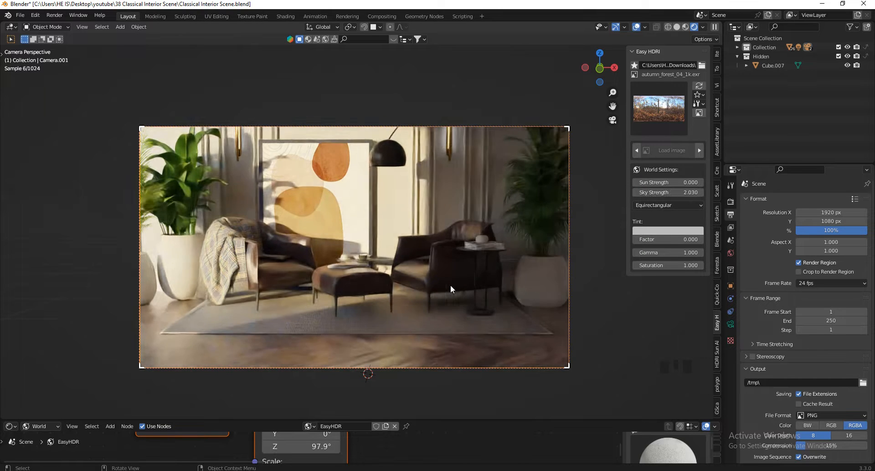
Set the camera's focal length to 40 mm.
scroll(363, 325, down, 1)
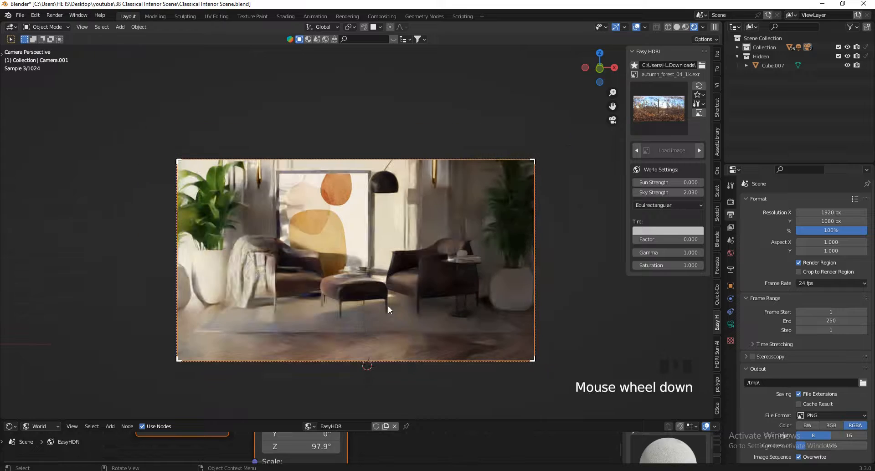
click(731, 325)
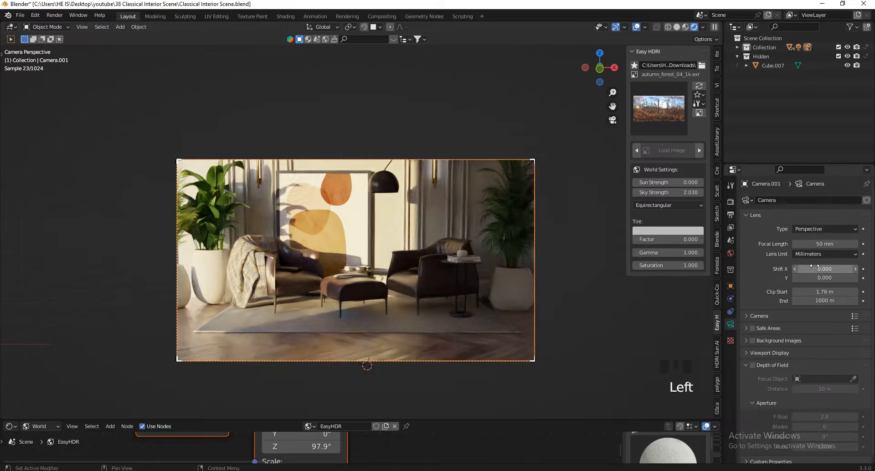
double_click(824, 244)
text(40)
key(Return)
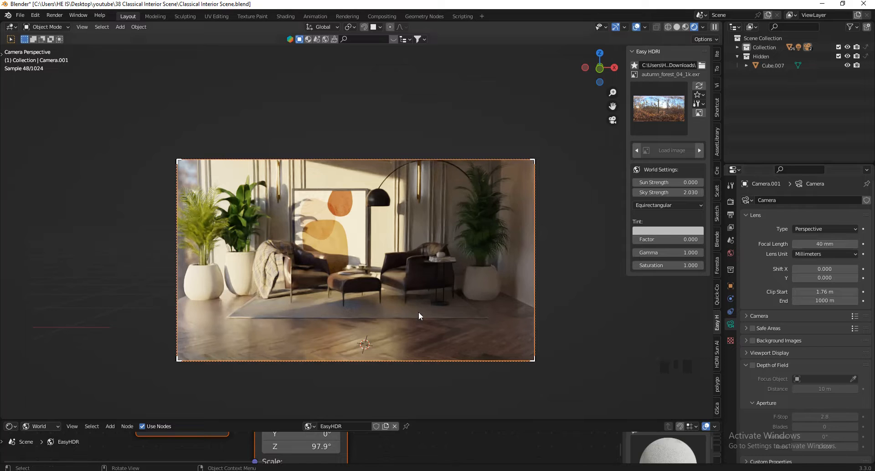
Reduce the render's X resolution to 1304 px for a nearly square frame and check it through the camera.
click(731, 215)
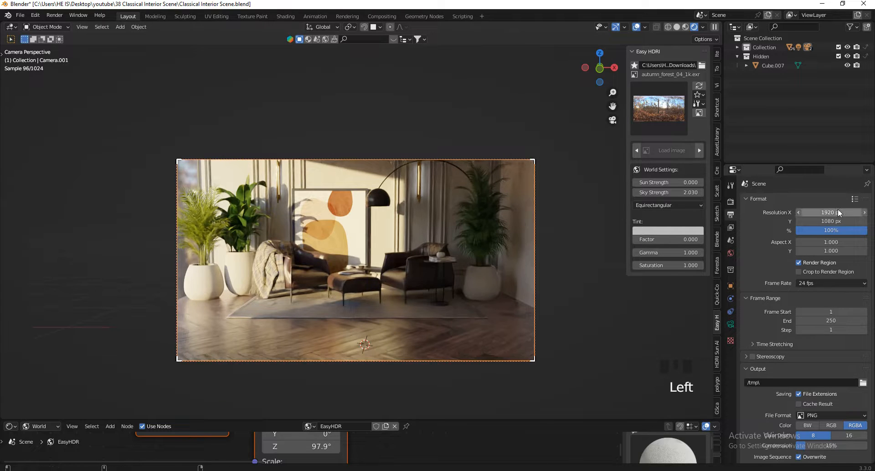
shift+drag(861, 212, 576, 223)
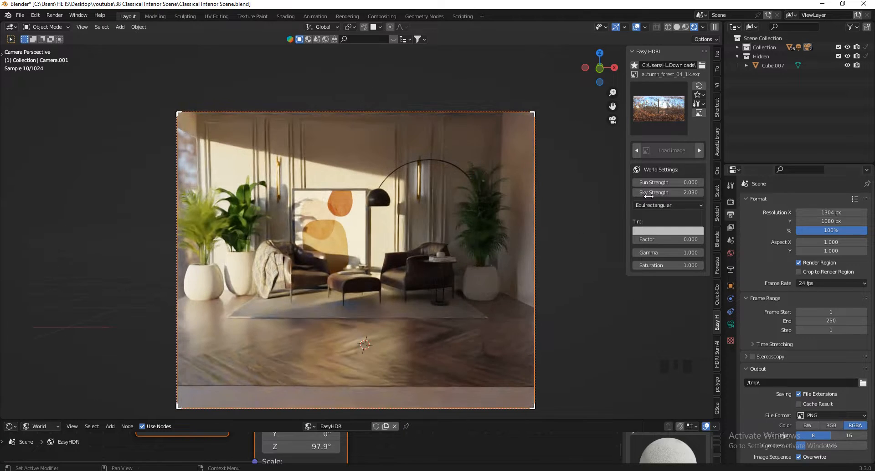
scroll(496, 111, down, 1)
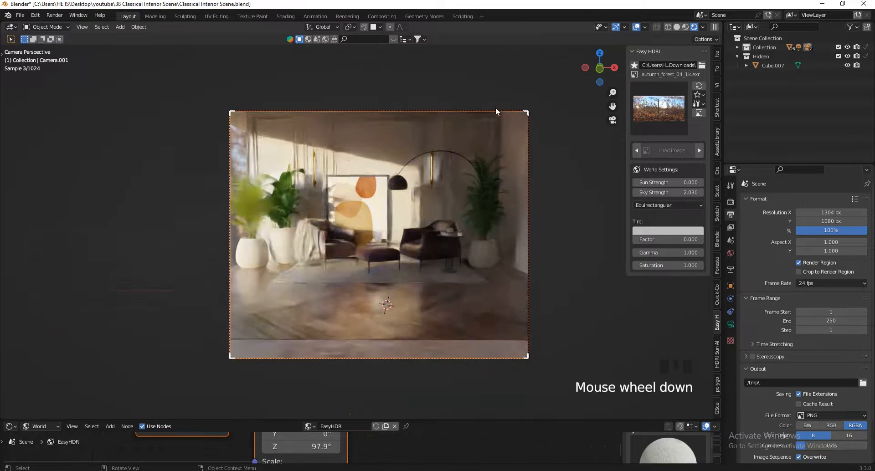
scroll(492, 211, up, 1)
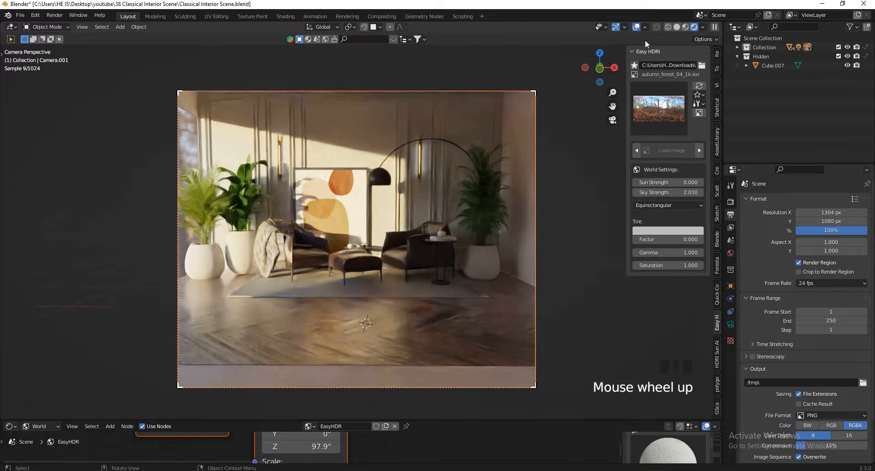
Straighten the camera by setting its rotation to 90° on X and 0° on Y.
click(717, 54)
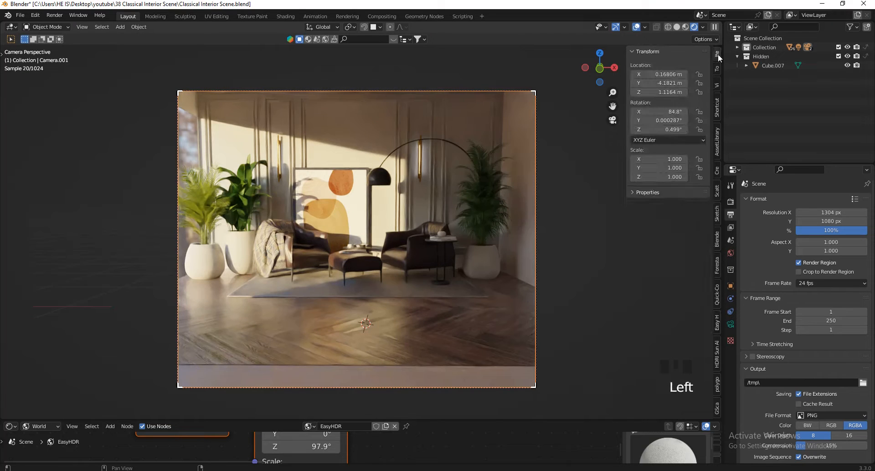
click(664, 111)
text(90)
key(Return)
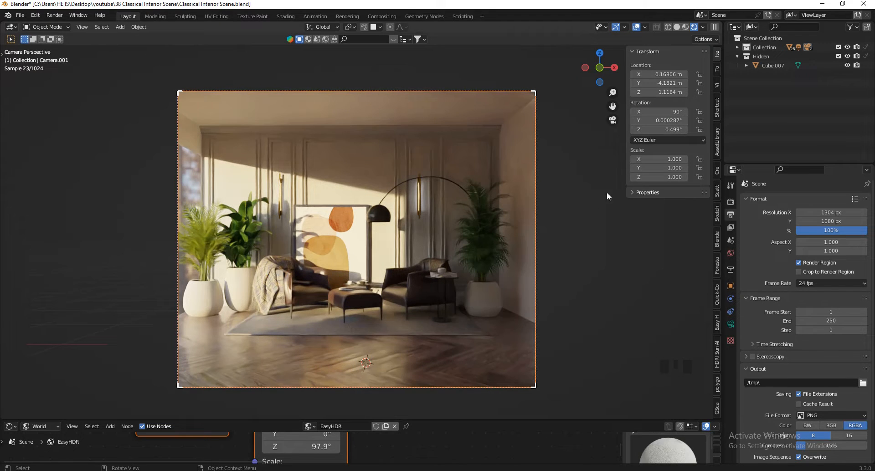
click(662, 121)
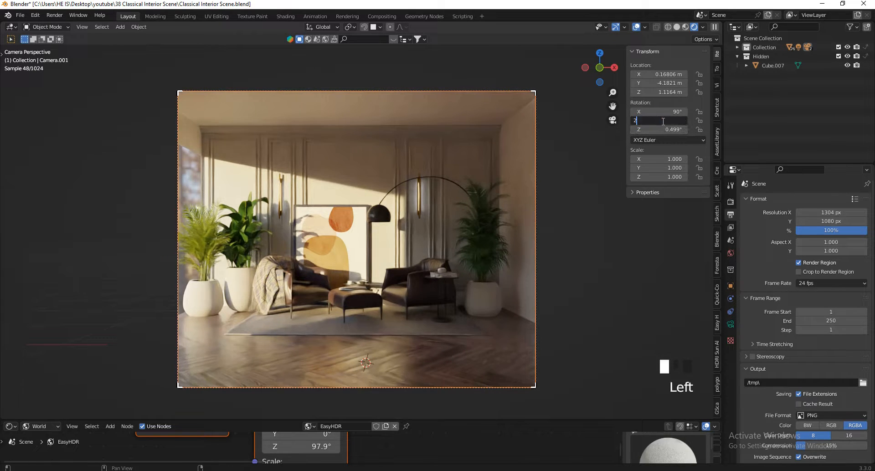
text(0)
key(Return)
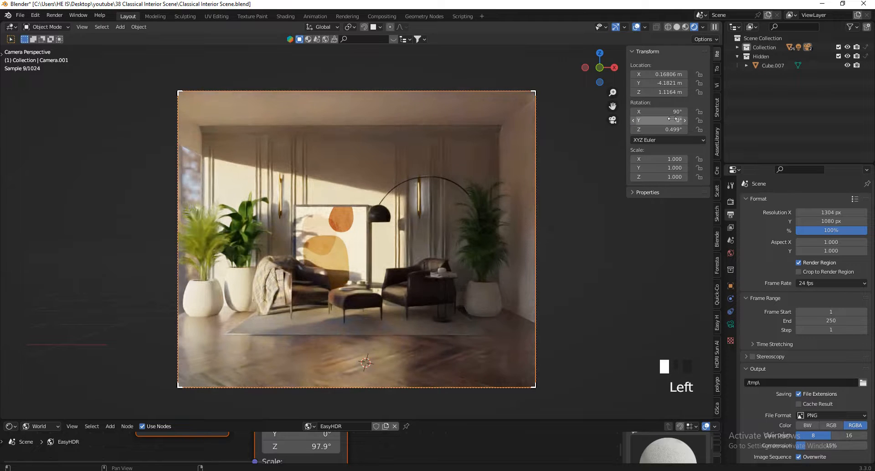
click(669, 128)
text(03)
key(Return)
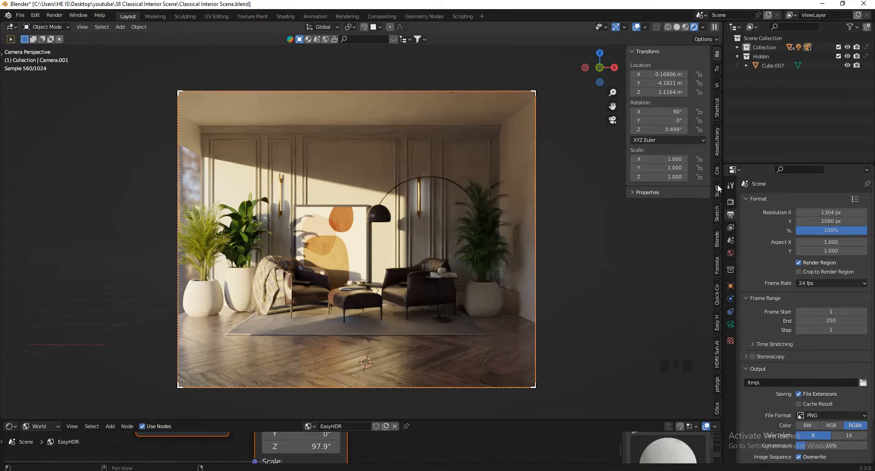
Replace the environment image with the drackenstein_quarry_1k.exr HDRI.
click(717, 323)
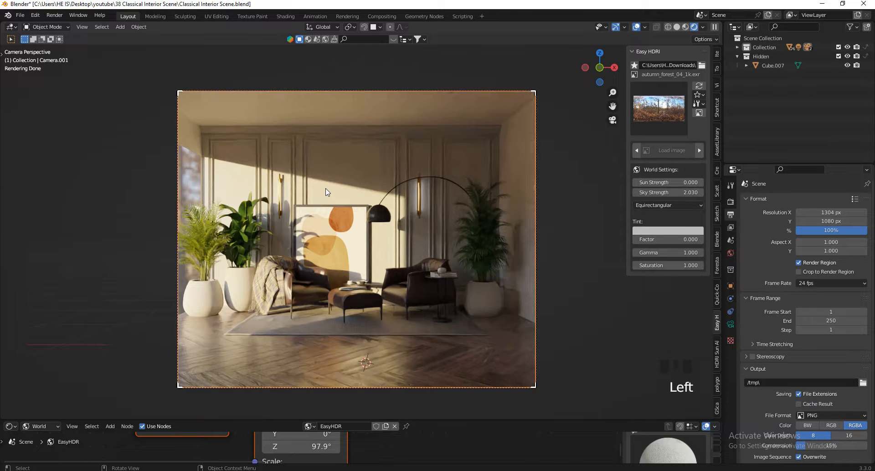
click(666, 108)
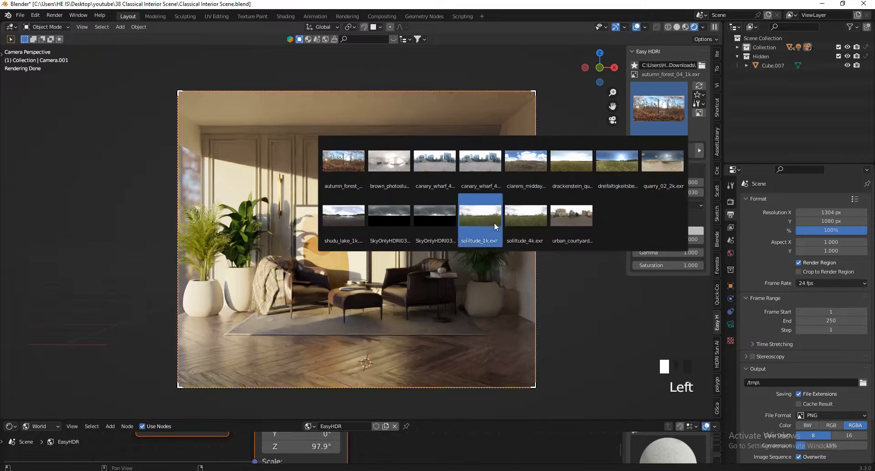
click(582, 170)
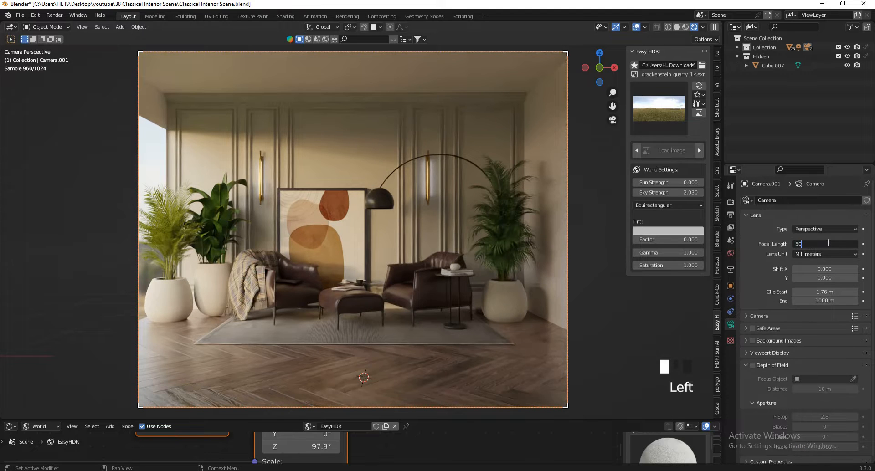
Set the camera's focal length to 50 mm and rotate the camera to -14.7° on Z.
key(Return)
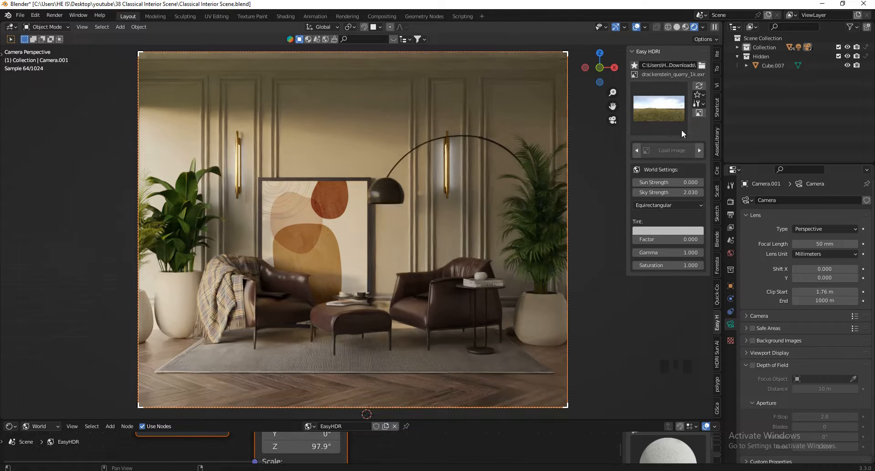
click(718, 52)
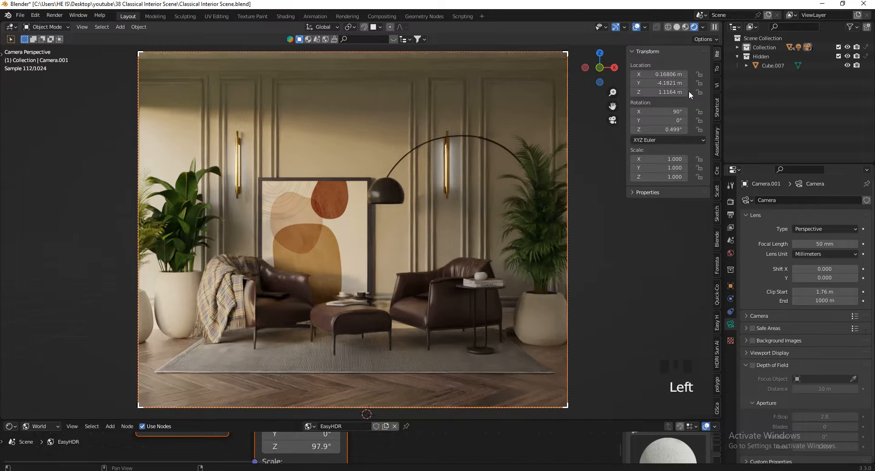
shift+drag(661, 129, 482, 181)
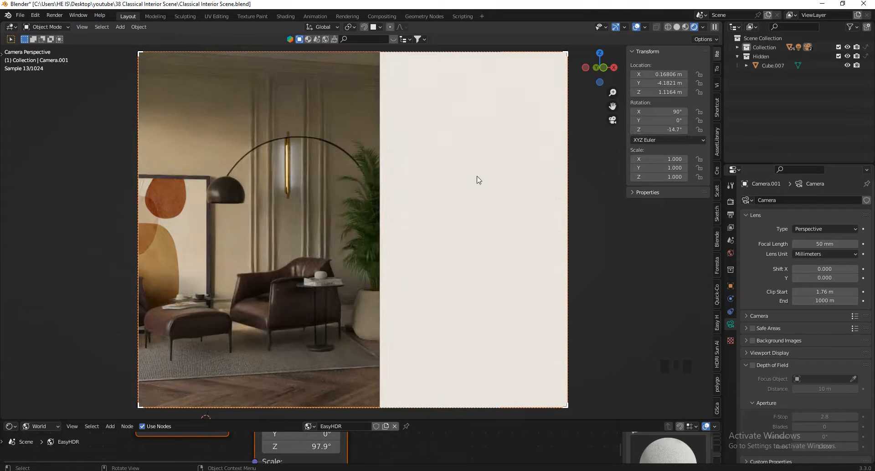
Move the camera in walk navigation to about X -2.79 m, Y -3.90 m, turned to about -25.9° on Z for an angled view.
key(v)
key(a)
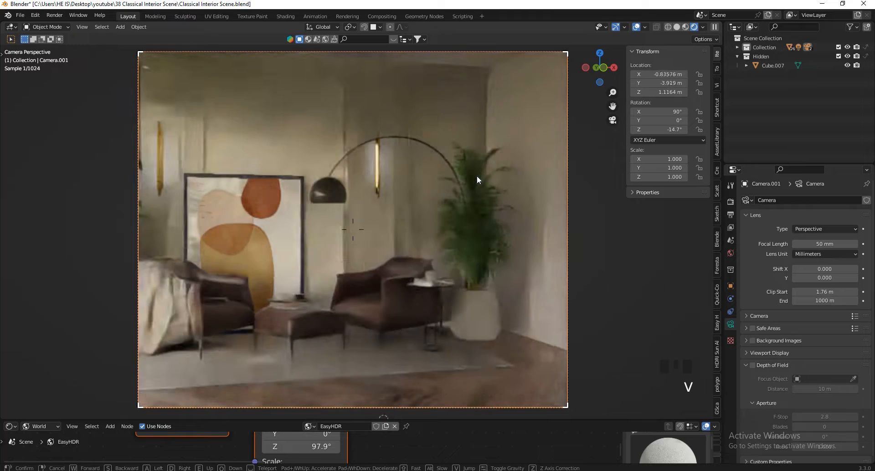
key(a)
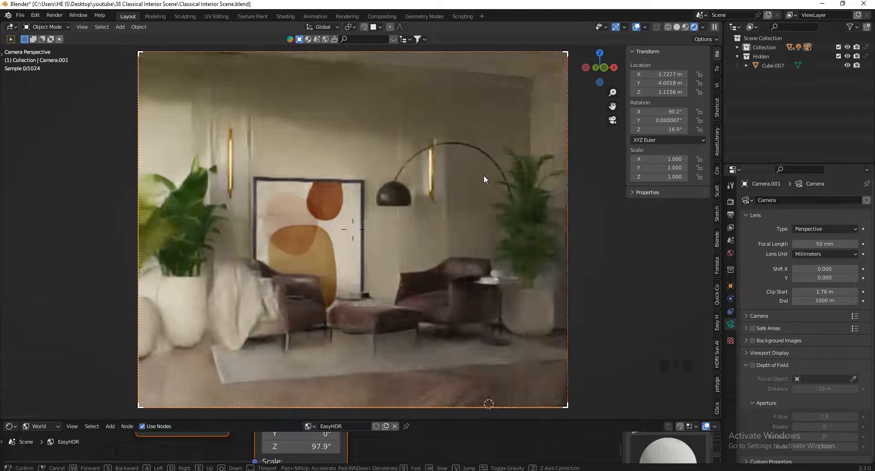
key(s)
key(a)
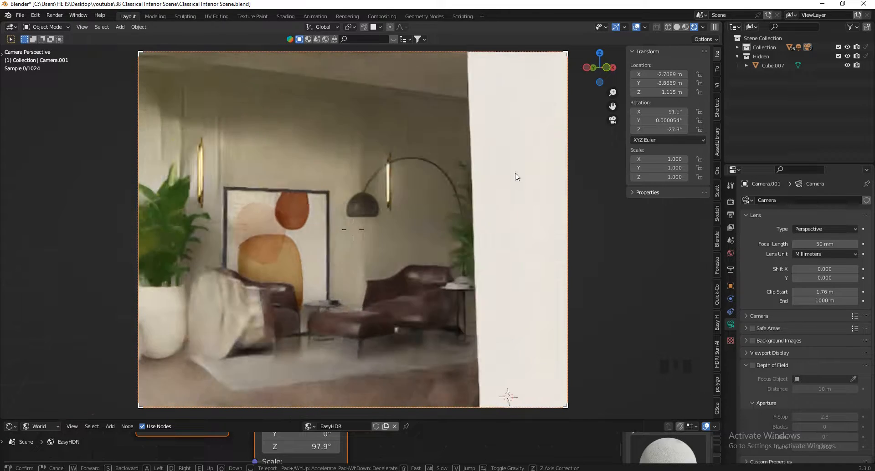
key(d)
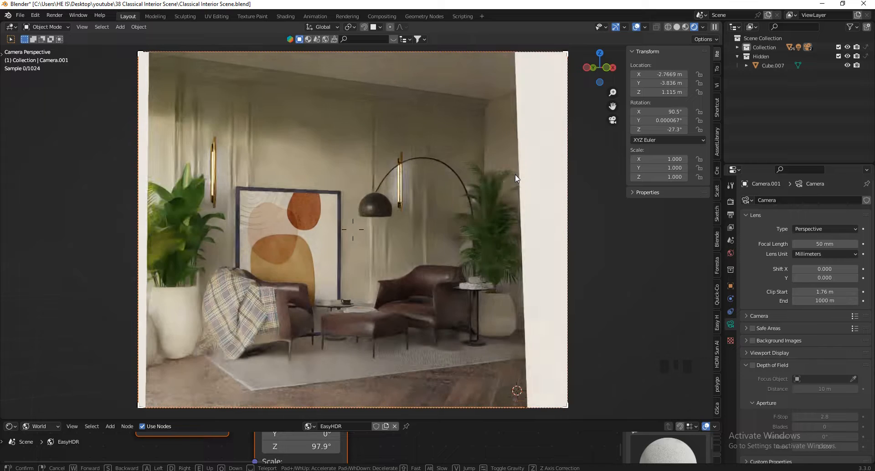
key(w)
key(s)
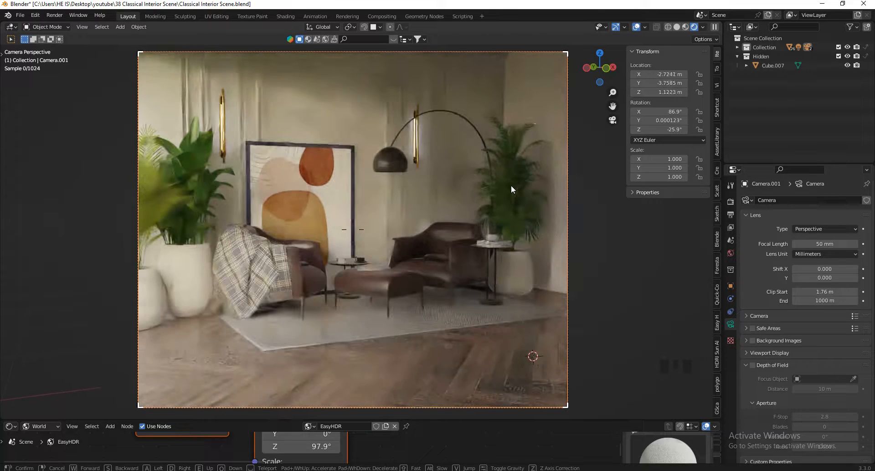
click(512, 189)
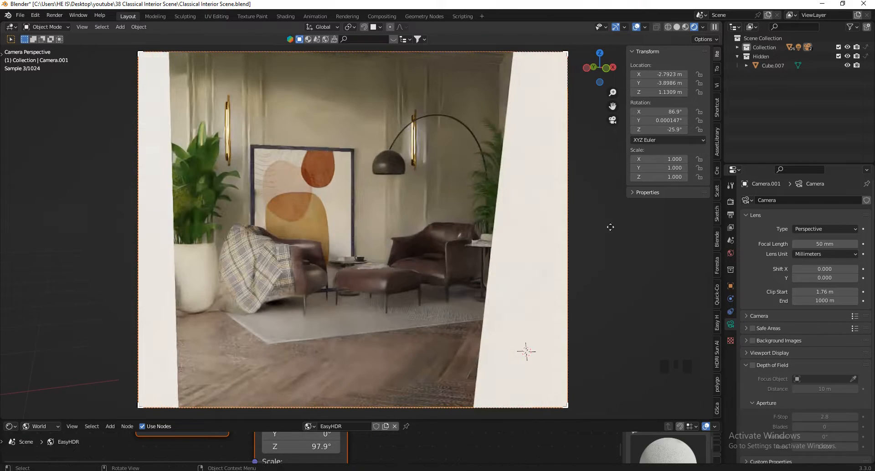
Set the camera's clip start to 2.97 m and walk it to about X -2.88 m, Y -3.75 m, aimed at 90.2° X and -24.7° Z.
shift+drag(820, 290, 823, 291)
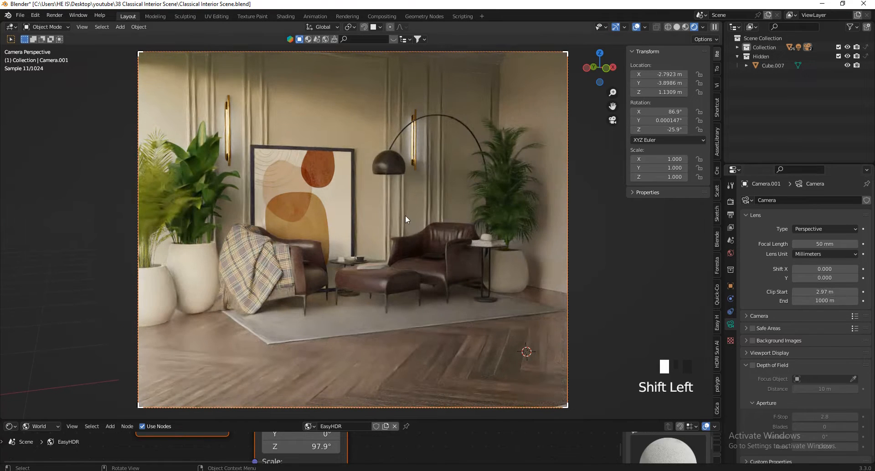
key(shift+v)
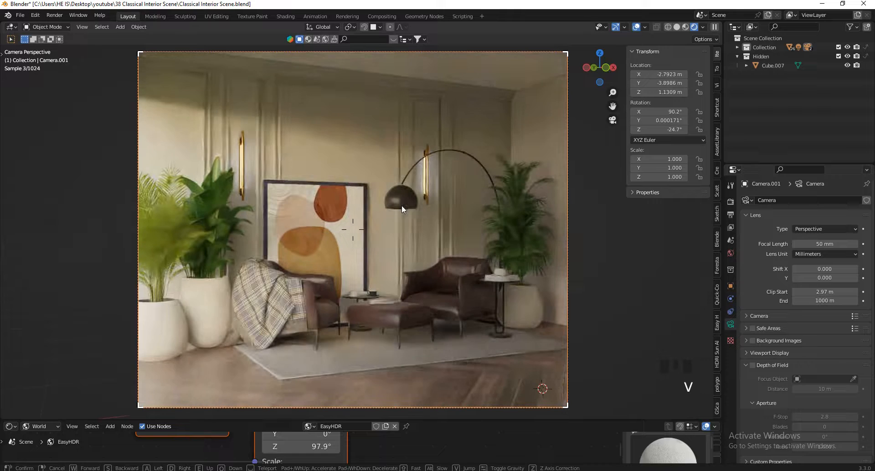
key(a)
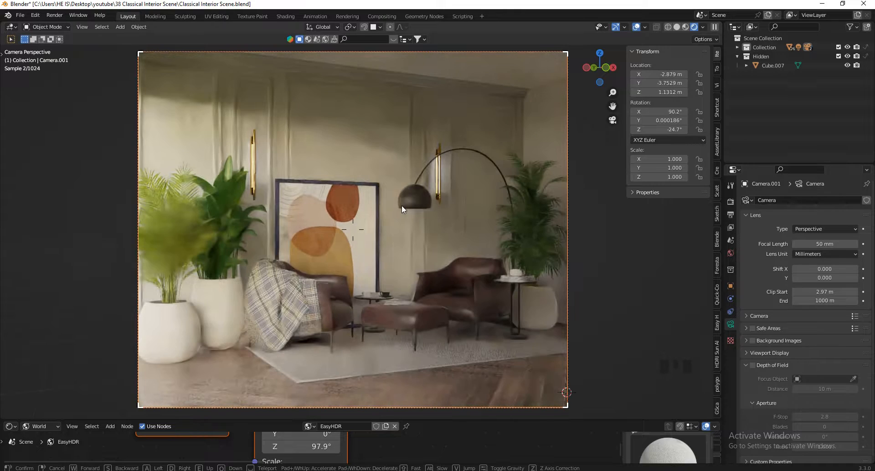
click(380, 197)
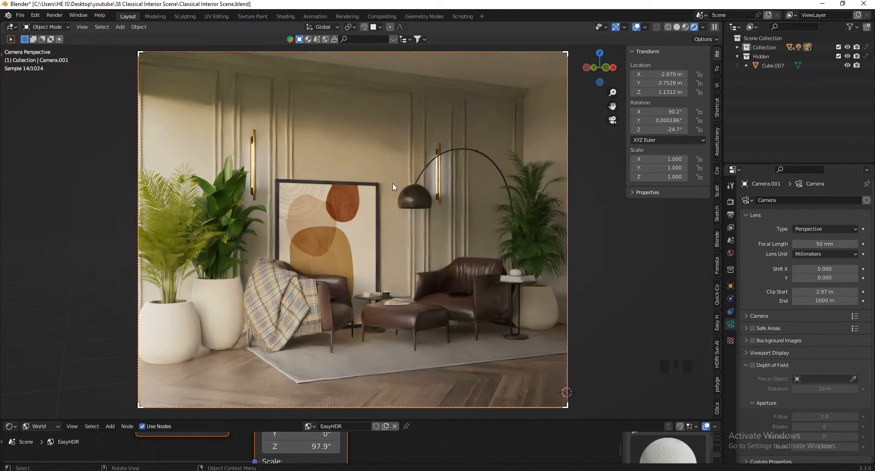
Copy the panelled back wall's PaintedPlaster017 material onto the adjoining side wall behind the palm.
click(402, 105)
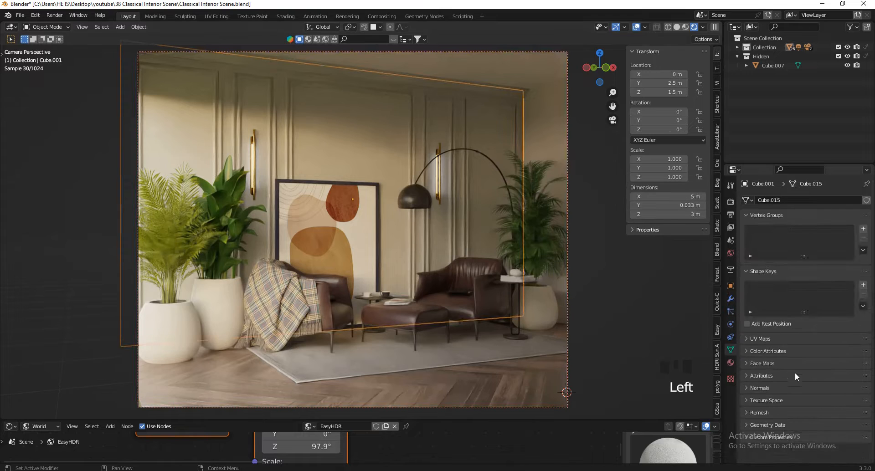
click(731, 363)
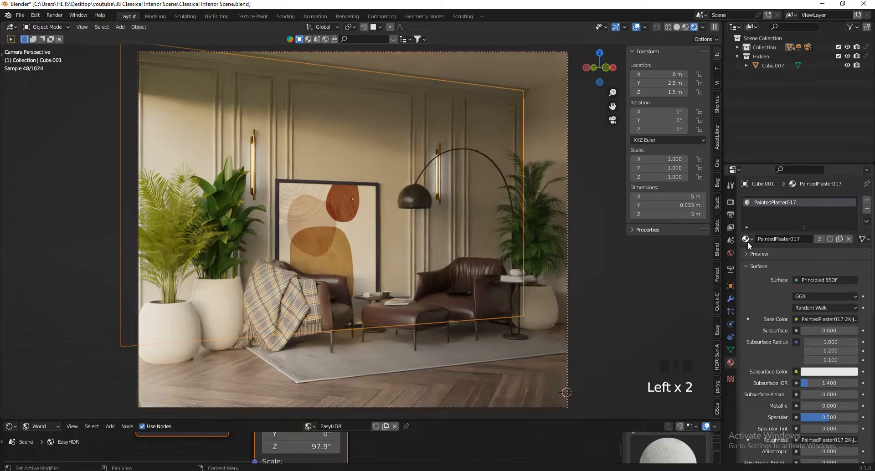
drag(748, 242, 482, 136)
drag(536, 122, 540, 122)
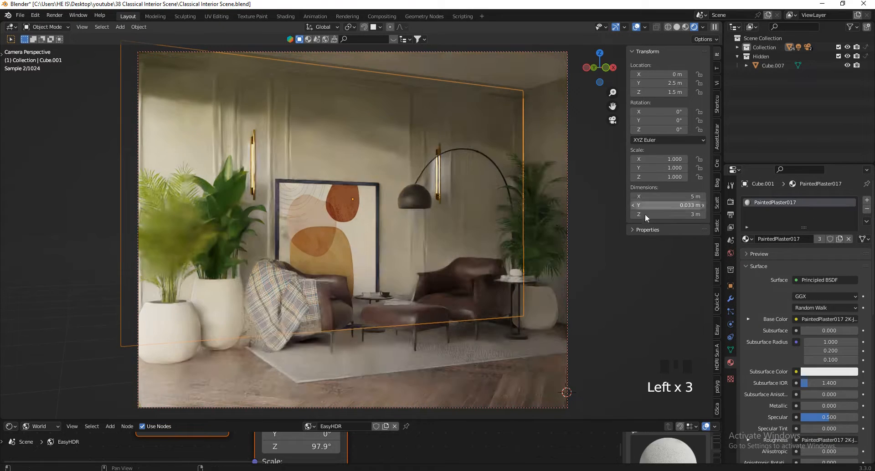
Copy the PaintedPlaster017 material onto the ceiling and unwrap the ceiling and adjoining side wall with Cube Projection.
drag(748, 239, 509, 67)
click(530, 77)
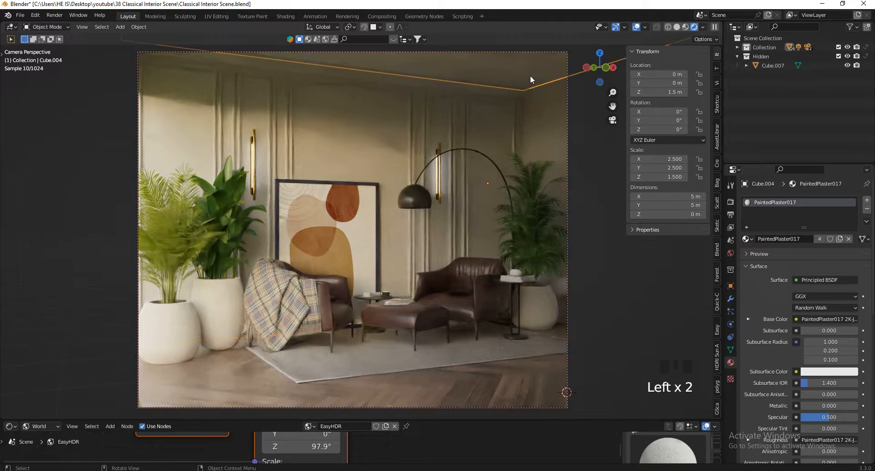
shift+click(539, 111)
key(Tab)
key(a)
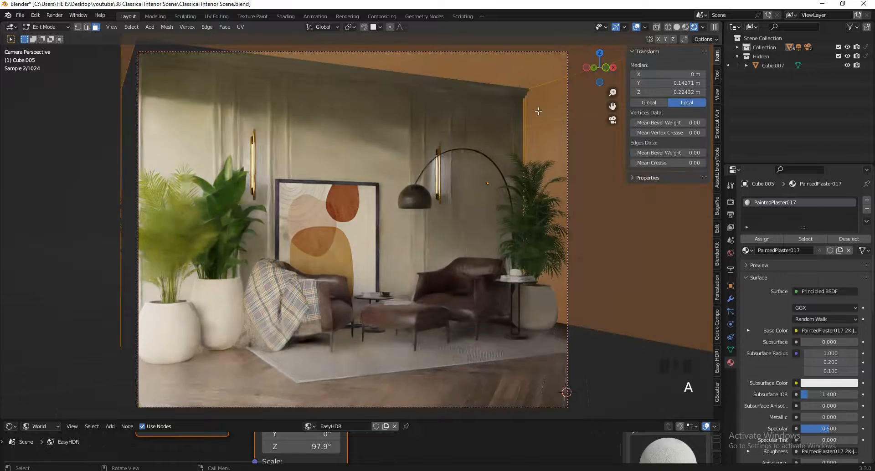
key(i)
key(Escape)
key(u)
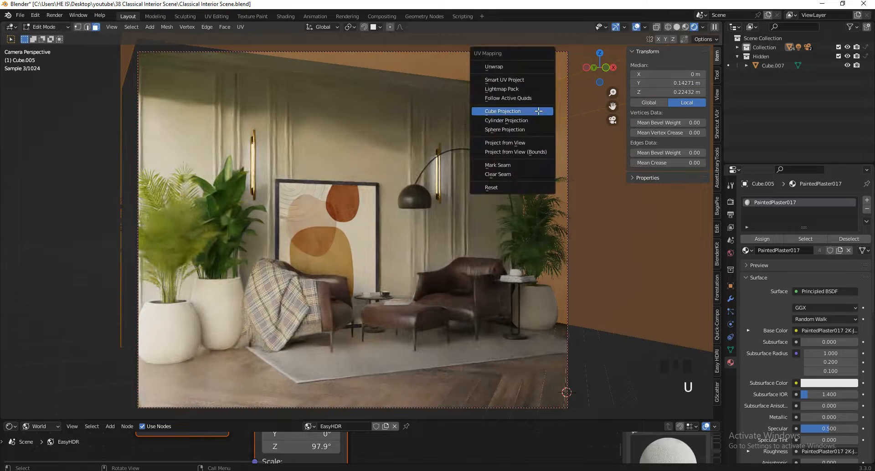
click(538, 111)
key(Tab)
scroll(556, 97, up, 12)
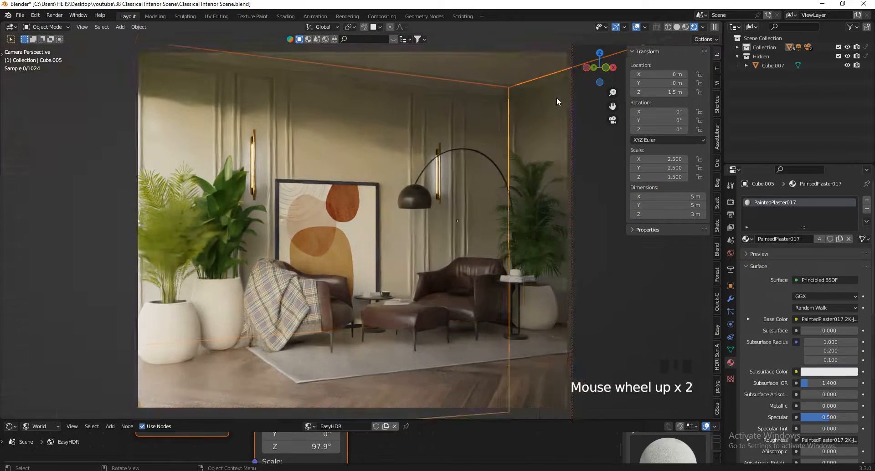
scroll(523, 142, down, 13)
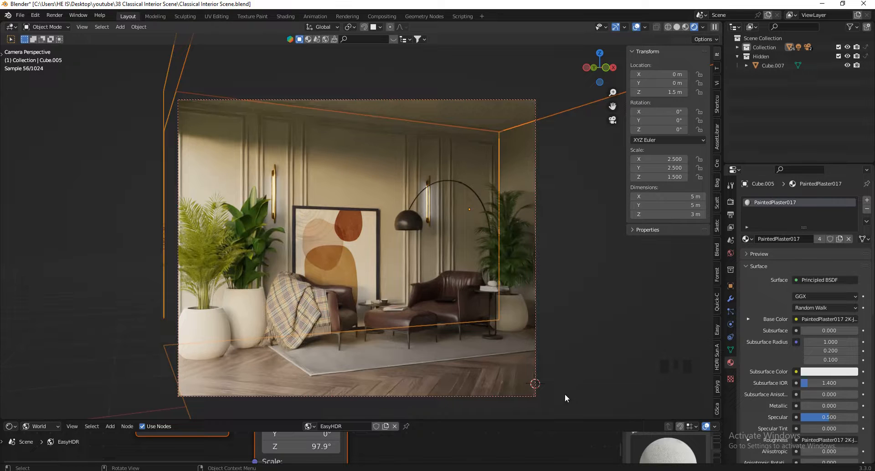
Set the camera's focal length to 45 mm and rotate it to -27.6° on Z.
click(493, 396)
shift+drag(806, 244, 800, 247)
click(828, 243)
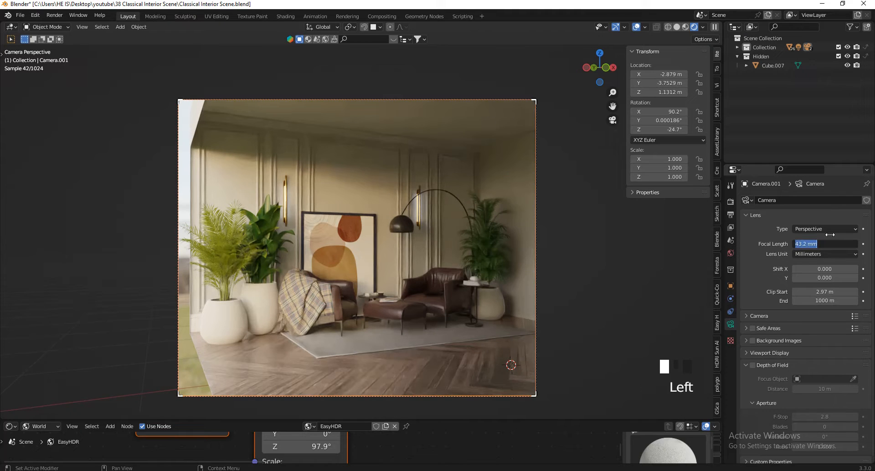
text(45)
key(Return)
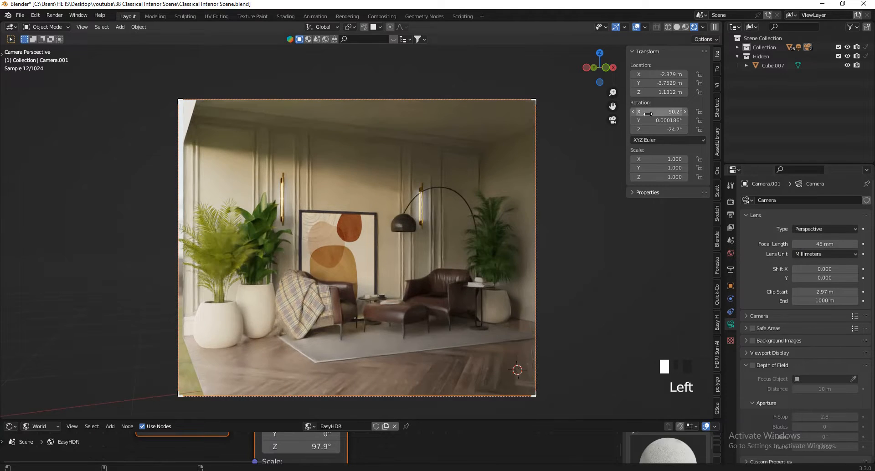
shift+drag(647, 129, 519, 172)
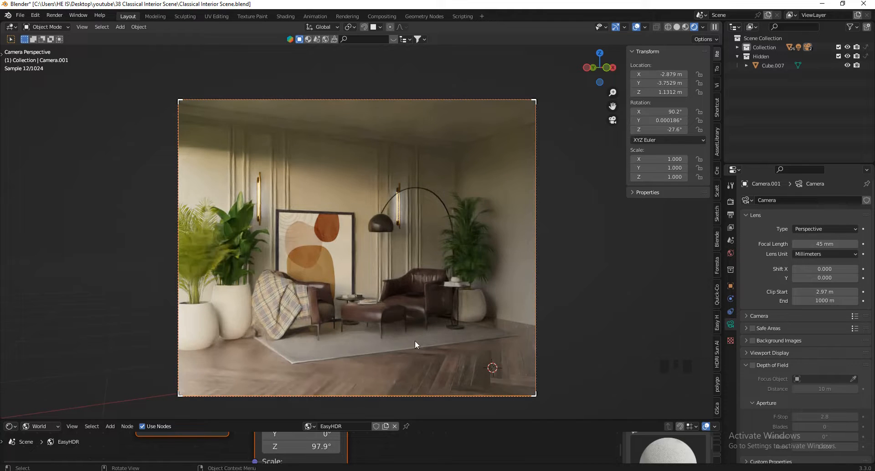
Walk the camera closer to about X -2.35 m, Y -3.36 m, turned to -23.3° on Z, and set its X rotation to 90°.
key(v)
key(w)
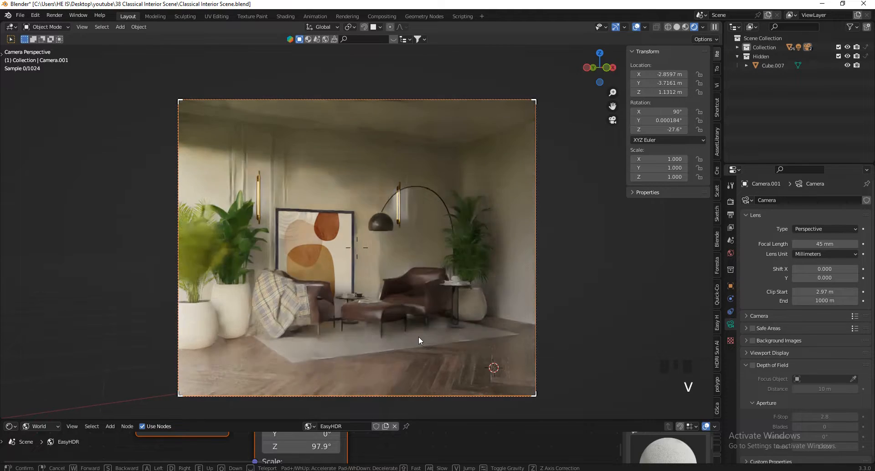
key(d)
key(w)
key(d)
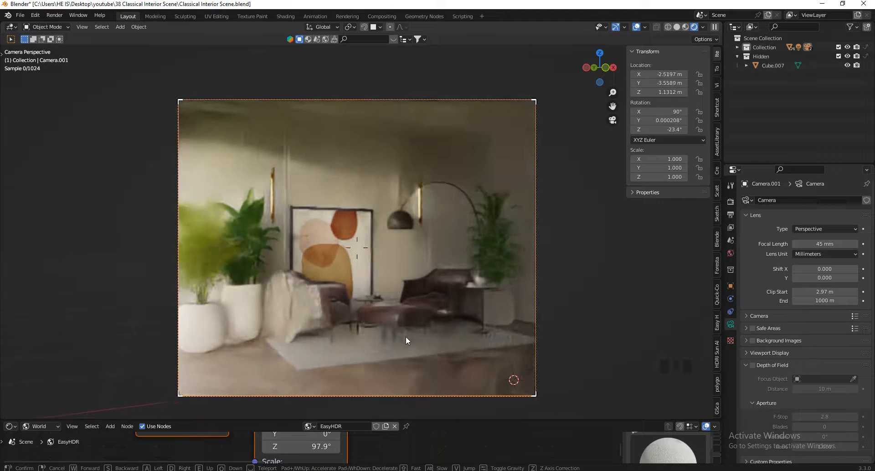
key(w)
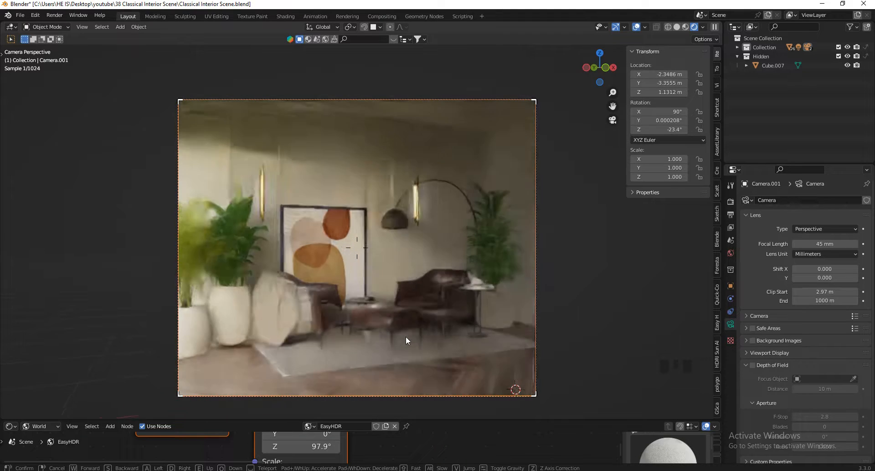
click(419, 337)
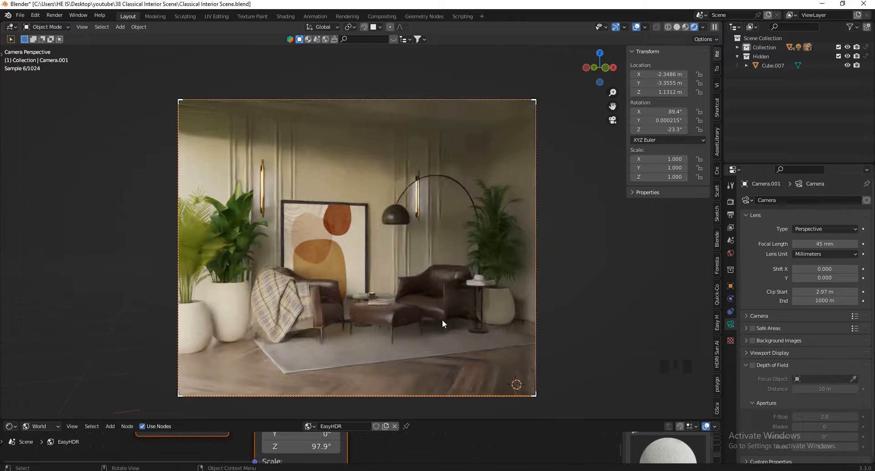
click(667, 113)
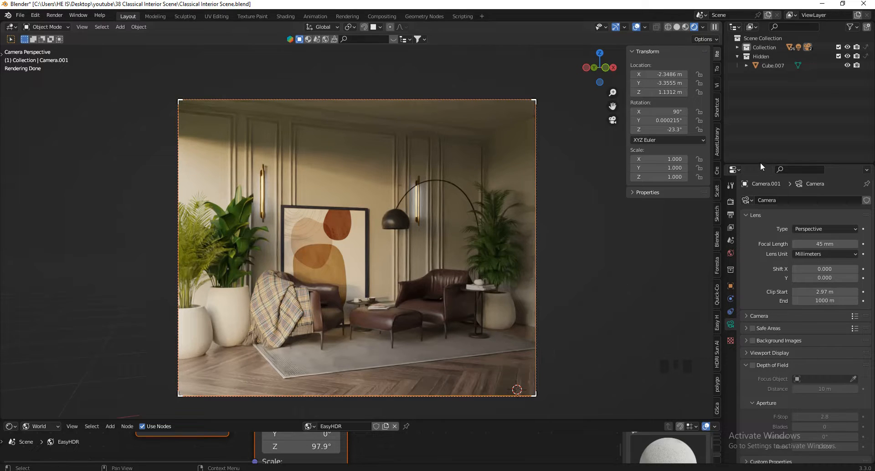
Enlarge the Outliner area in height and width and turn it into a second 3D viewport.
drag(760, 164, 750, 349)
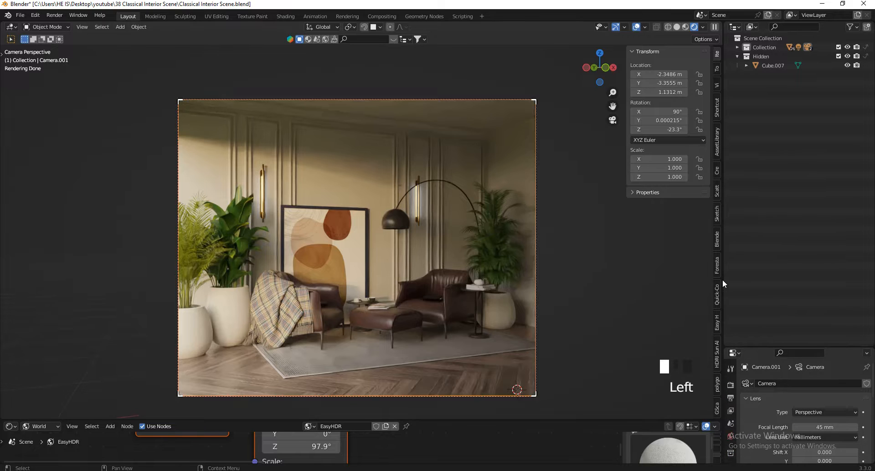
drag(723, 280, 669, 114)
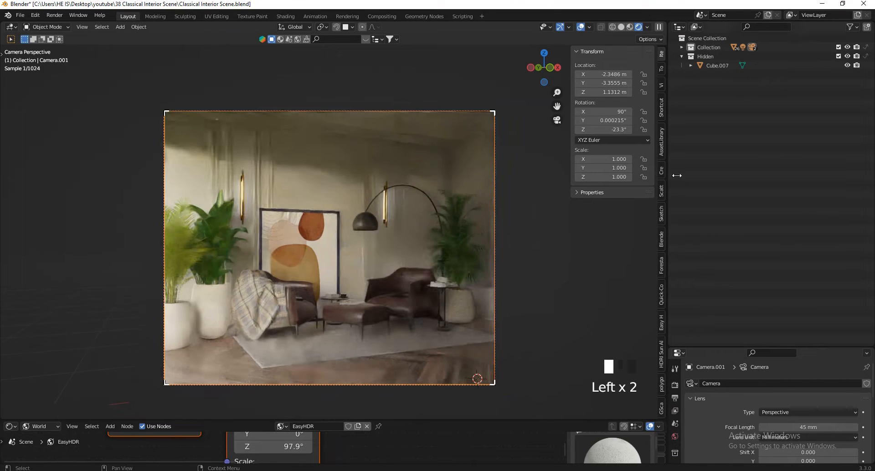
click(678, 27)
click(379, 52)
scroll(801, 113, down, 3)
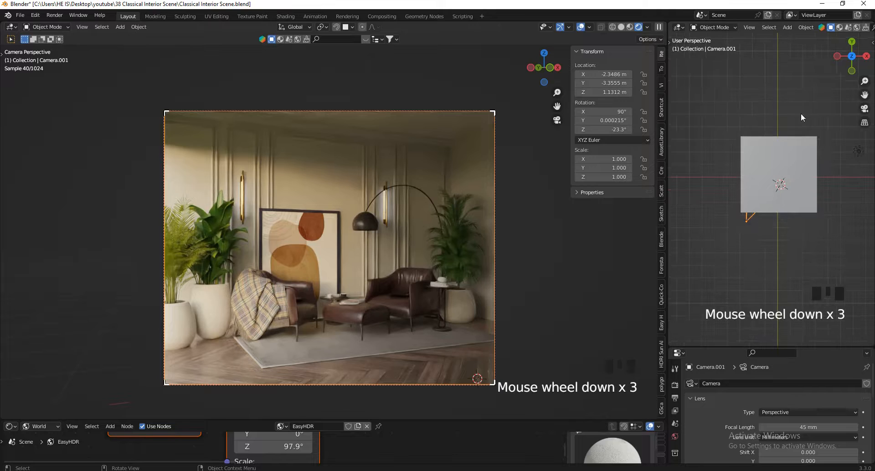
Add a sun light and move it in front view outside the room to about X -4.68 m, Z 2.26 m.
drag(851, 55, 751, 185)
scroll(739, 185, up, 2)
key(shift+a)
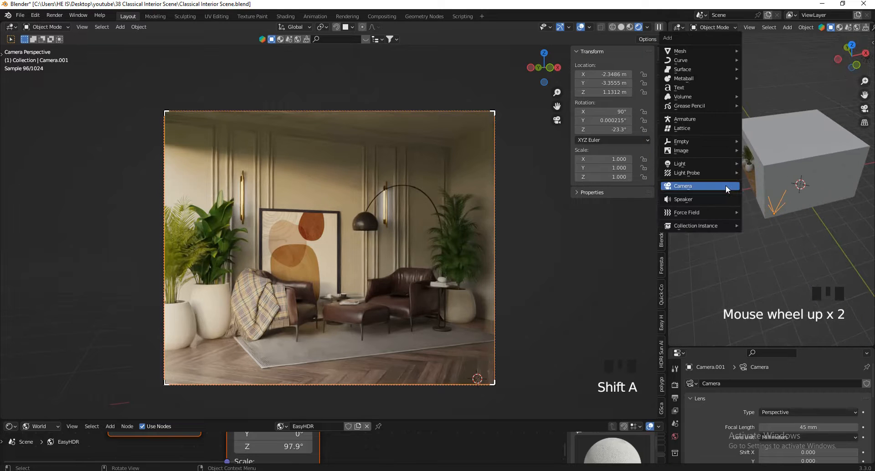
mouse_move(691, 151)
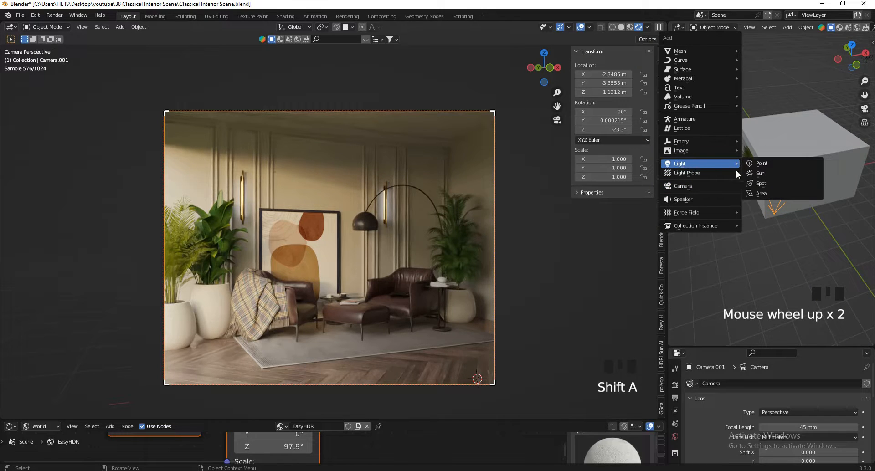
click(762, 174)
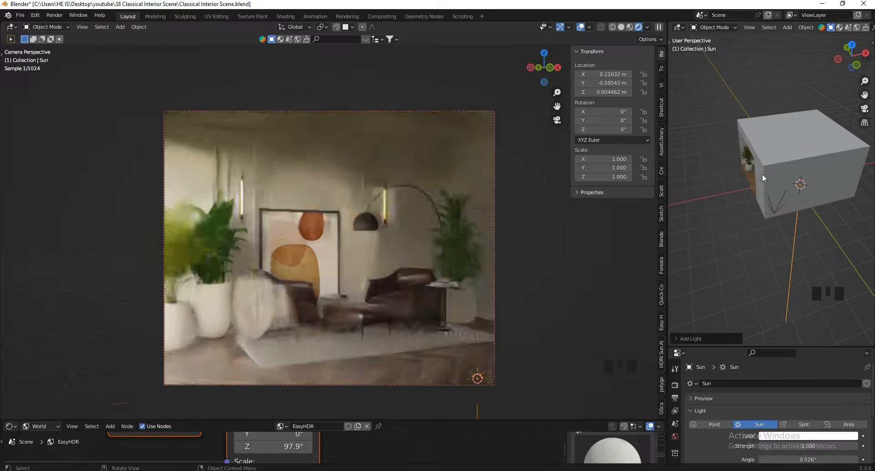
click(858, 65)
key(g)
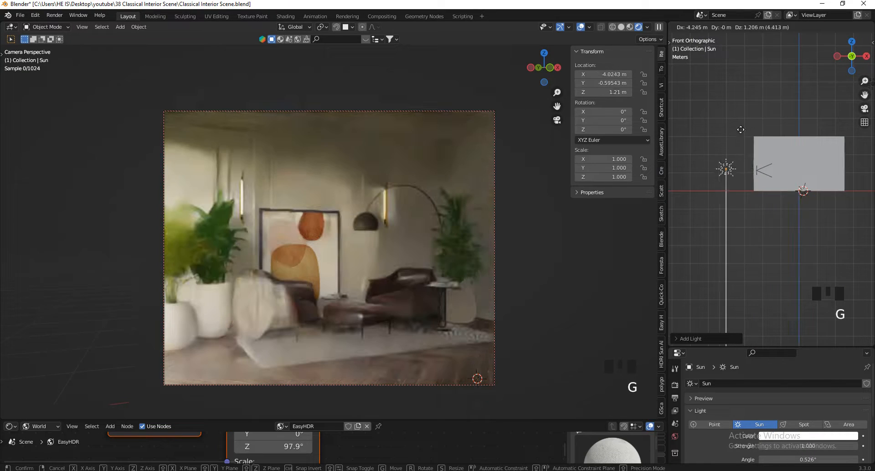
click(731, 119)
Rotate the sun light to about -56.4° on Y and set its strength to 10.
key(r)
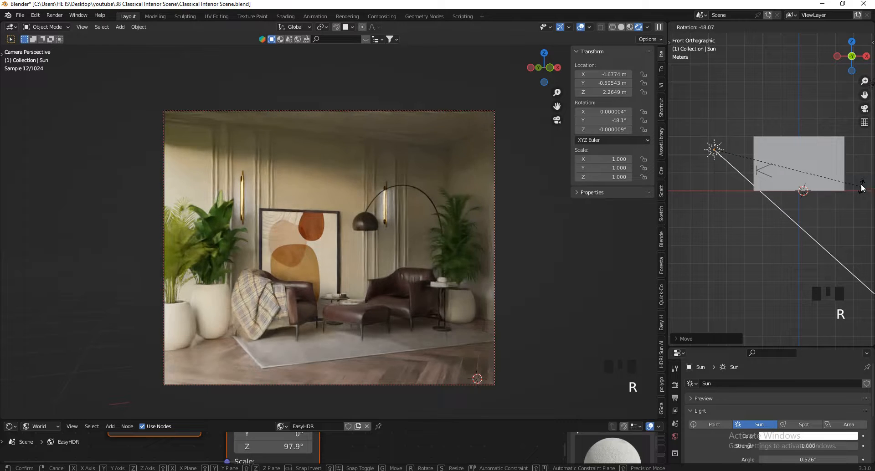
click(864, 168)
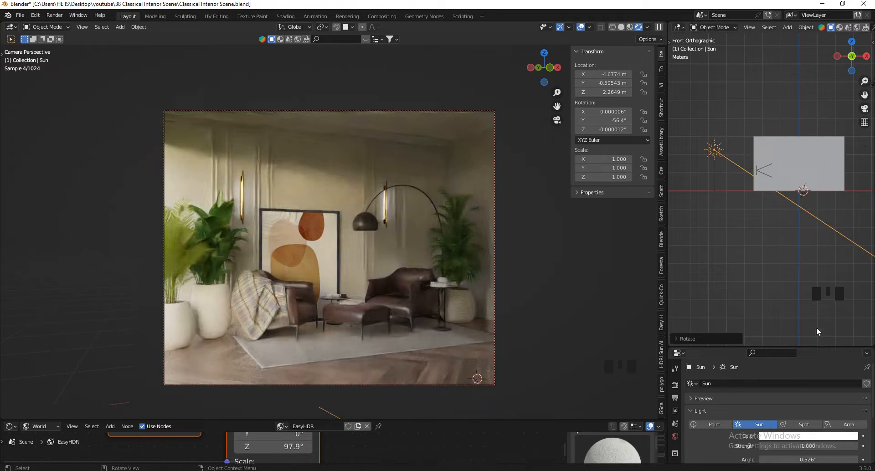
click(802, 445)
text(10)
key(Return)
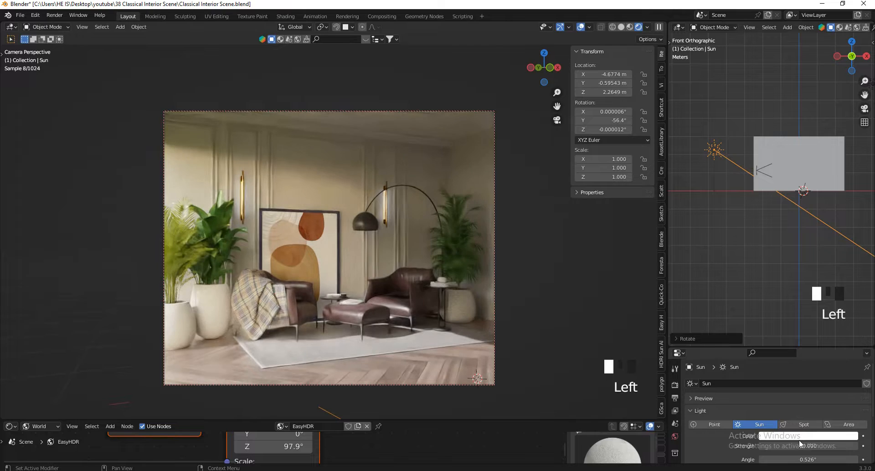
Enlarge the Properties editor and set the Easy HDRI sky strength to 0.
drag(735, 346, 745, 231)
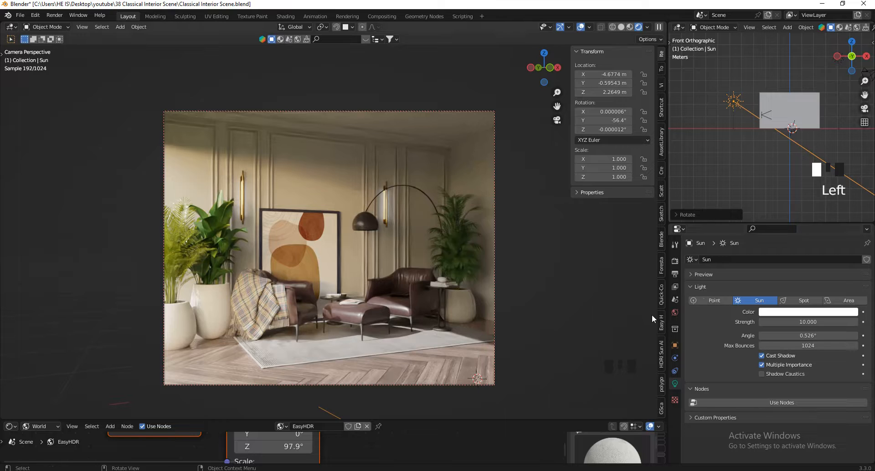
click(660, 325)
click(626, 195)
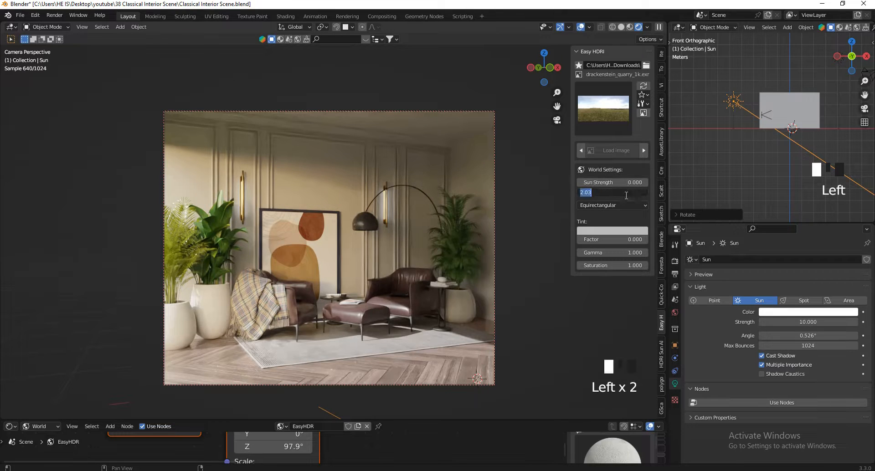
text(0)
key(Return)
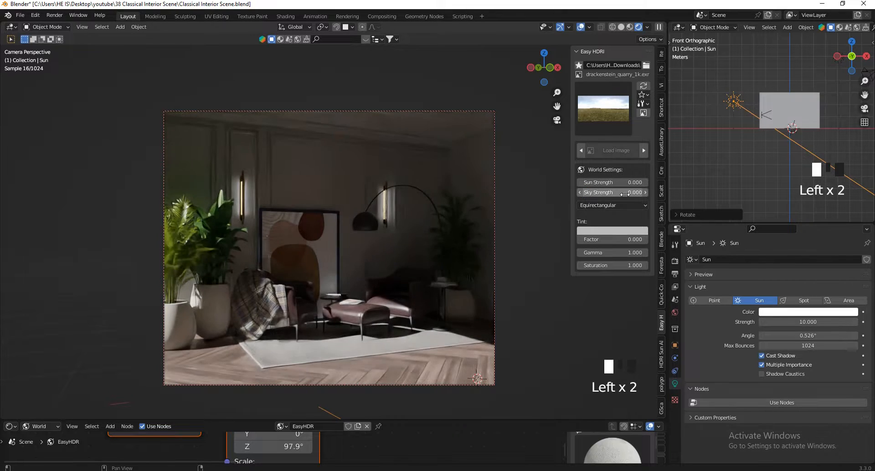
Rotate the sun about 18° in top view towards the panelled back wall and move it slightly closer to the room.
click(851, 42)
scroll(815, 130, up, 2)
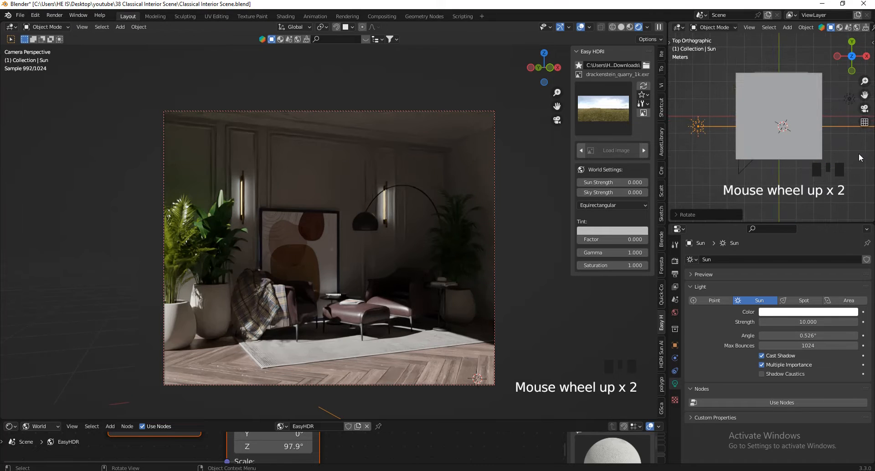
key(r)
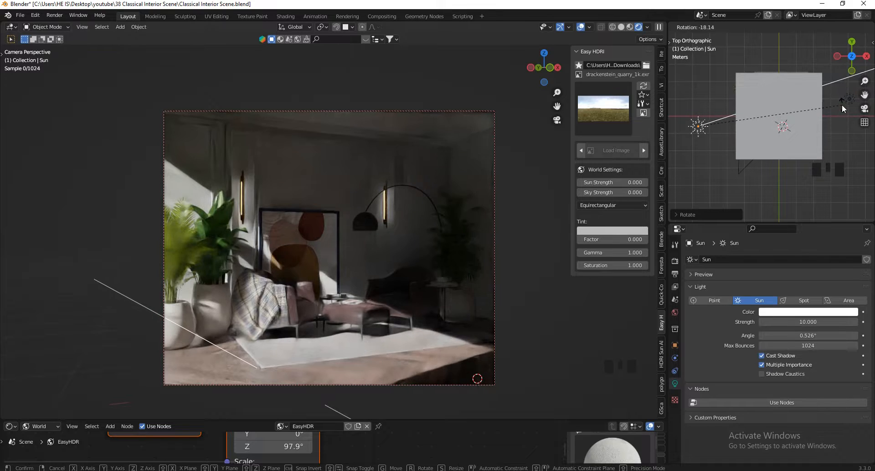
click(841, 104)
key(g)
click(856, 100)
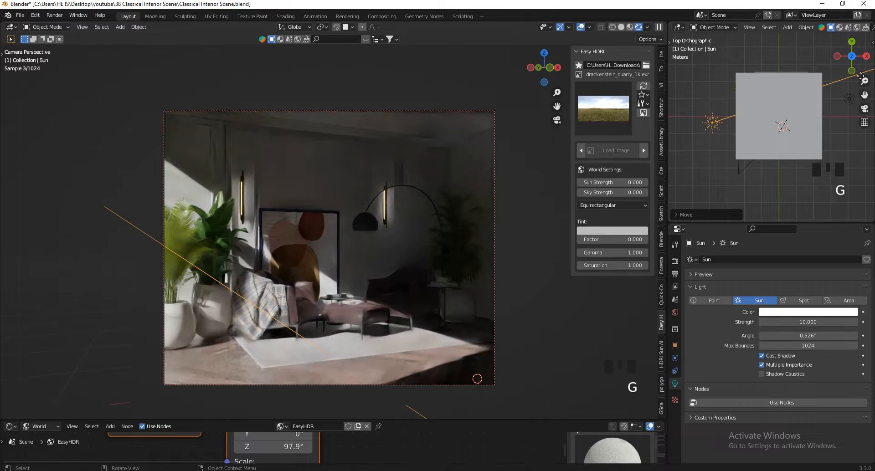
Rotate the sun in front view by about -6° along the Y axis for a shallower light direction.
click(853, 71)
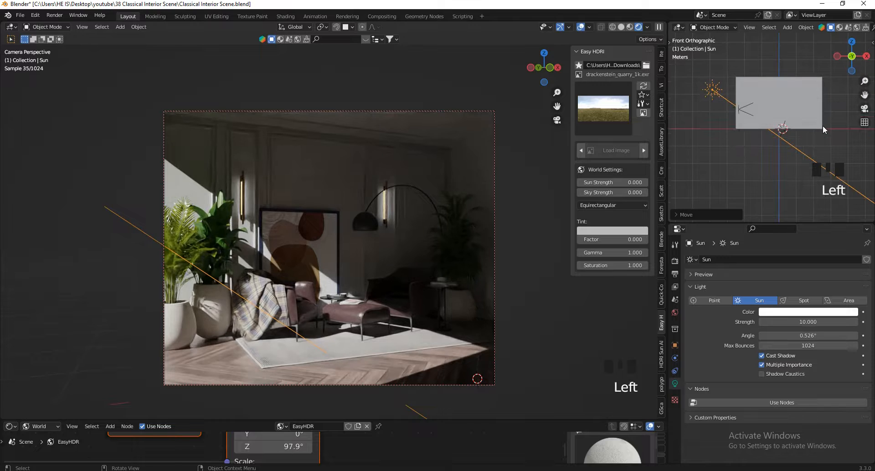
key(r)
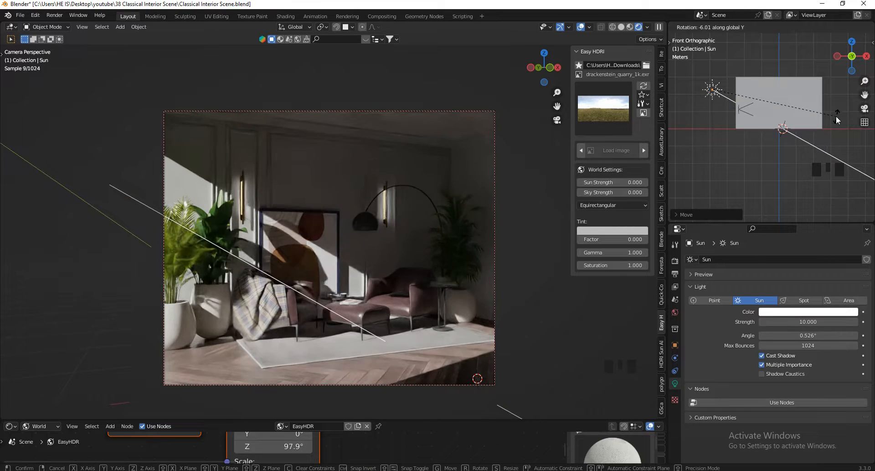
click(835, 115)
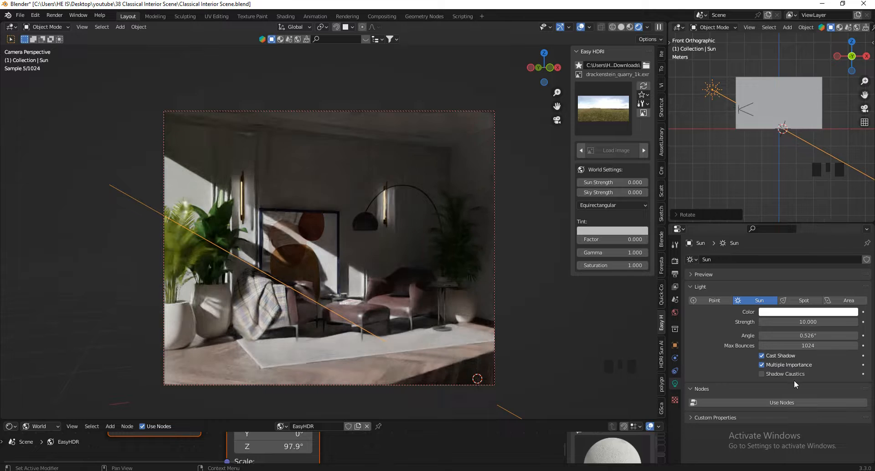
Set the sun light's angle to 55° for softer shadows.
drag(791, 336, 178, 330)
click(791, 335)
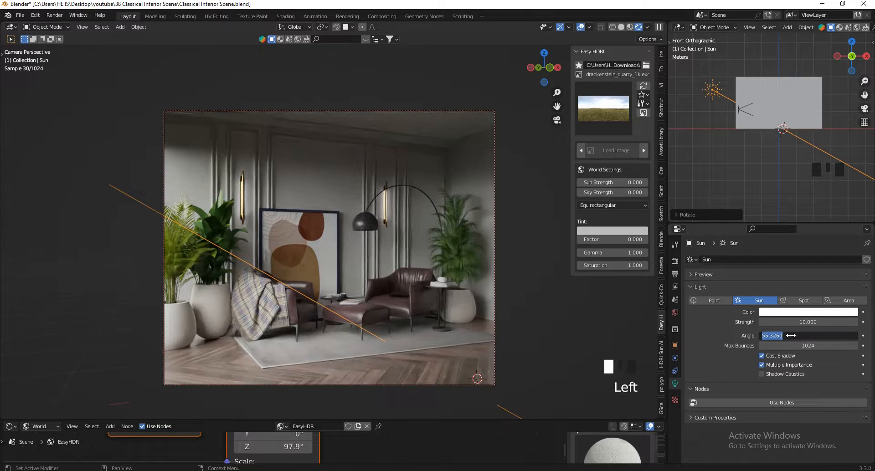
text(55)
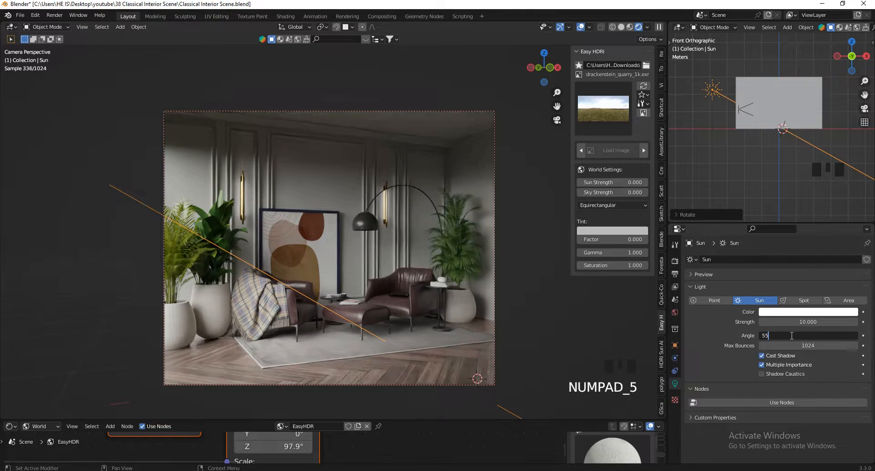
key(Return)
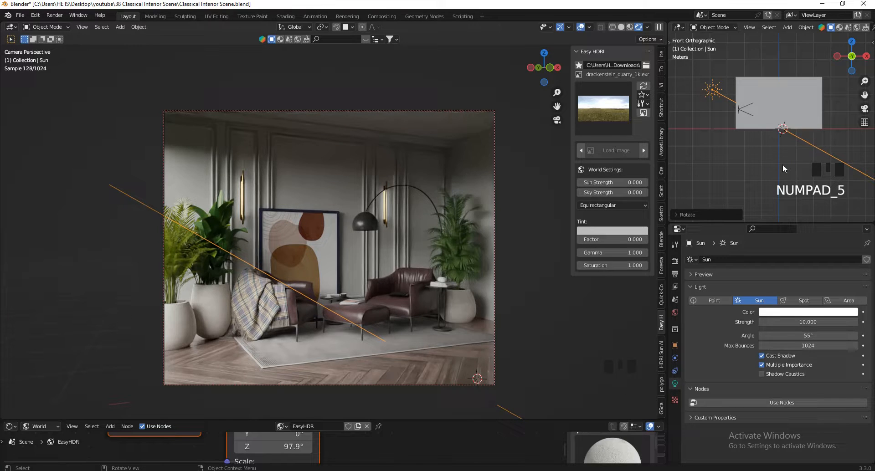
Rotate the sun in front view by about 11° along the Y axis and set the HDRI sky strength to 1.
key(r)
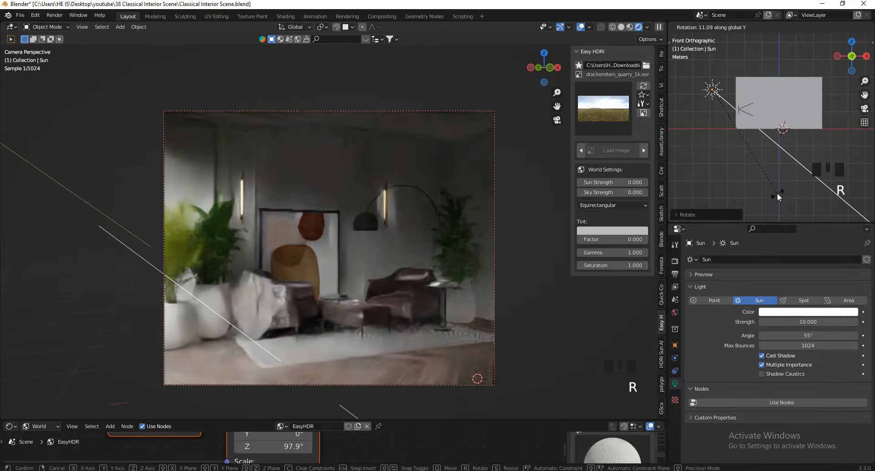
click(779, 193)
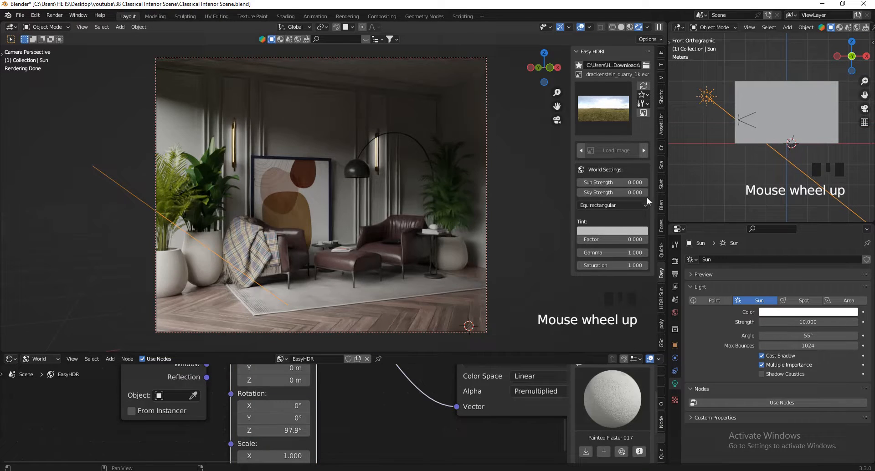
click(621, 192)
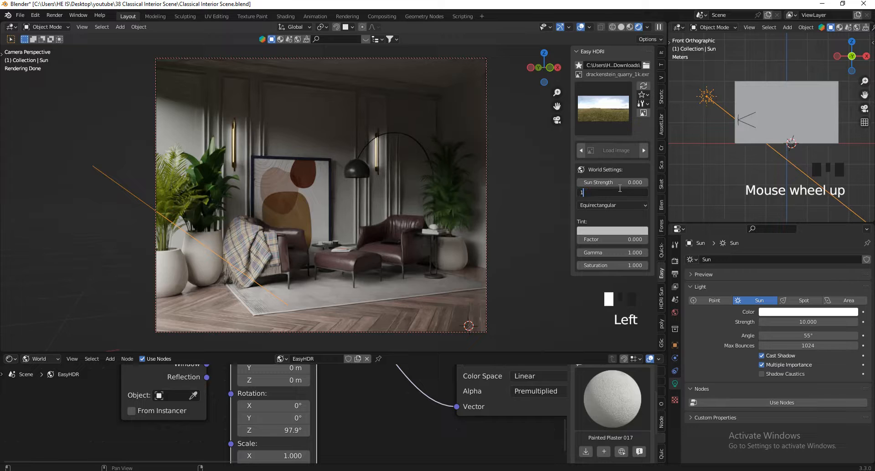
key(Return)
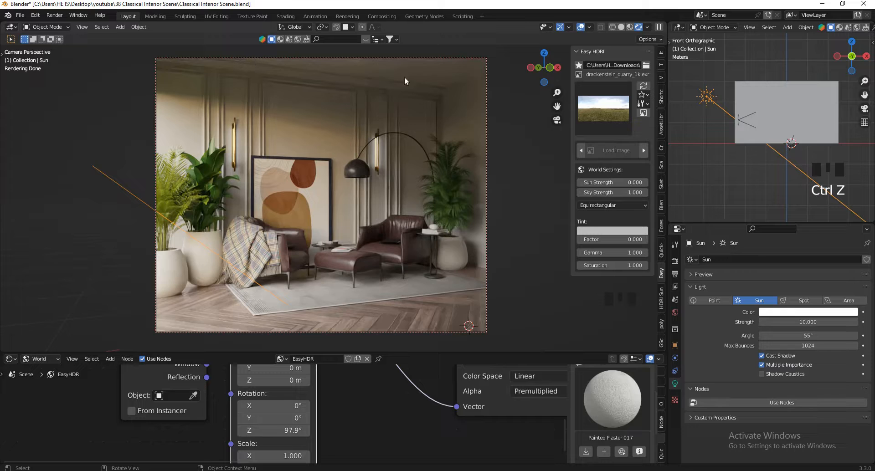
Set the color management look to Medium High Contrast, comparing it with None before reapplying it.
click(675, 261)
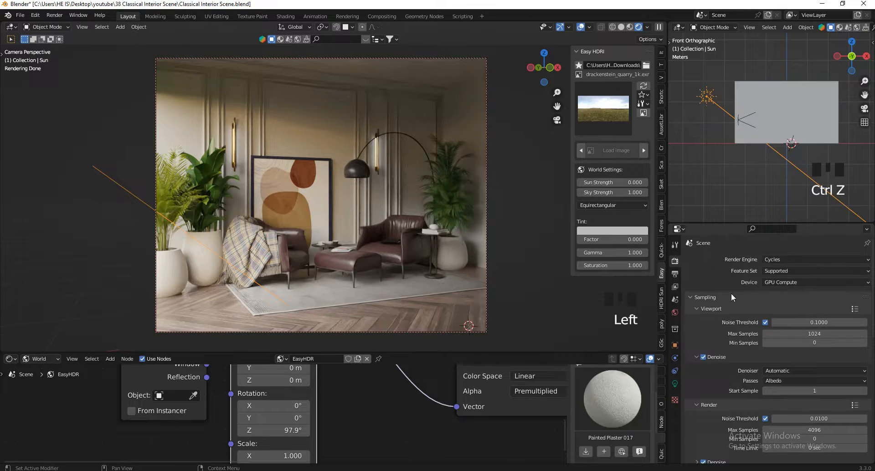
scroll(732, 294, down, 20)
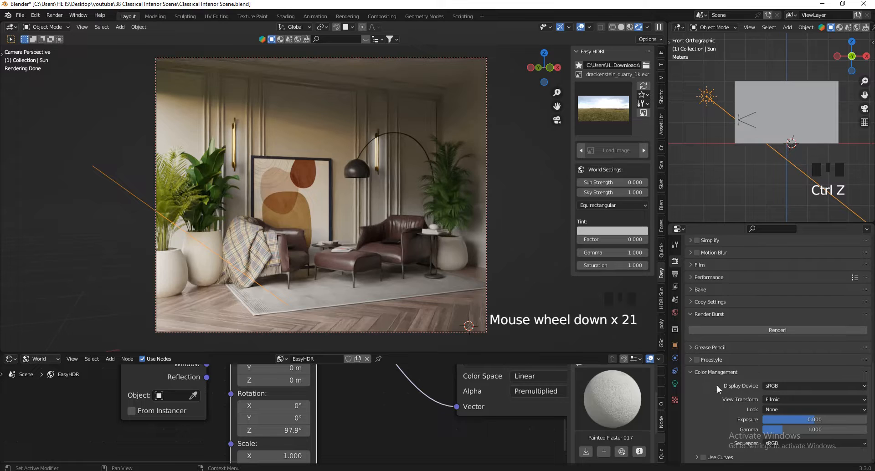
click(778, 406)
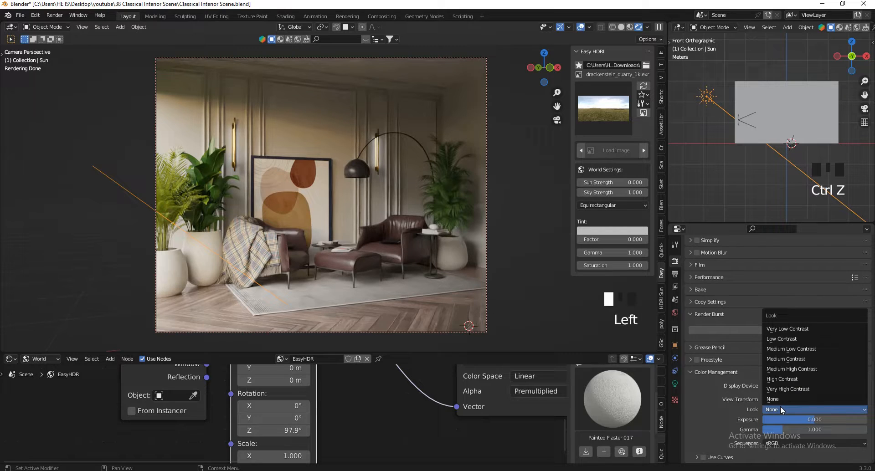
click(789, 371)
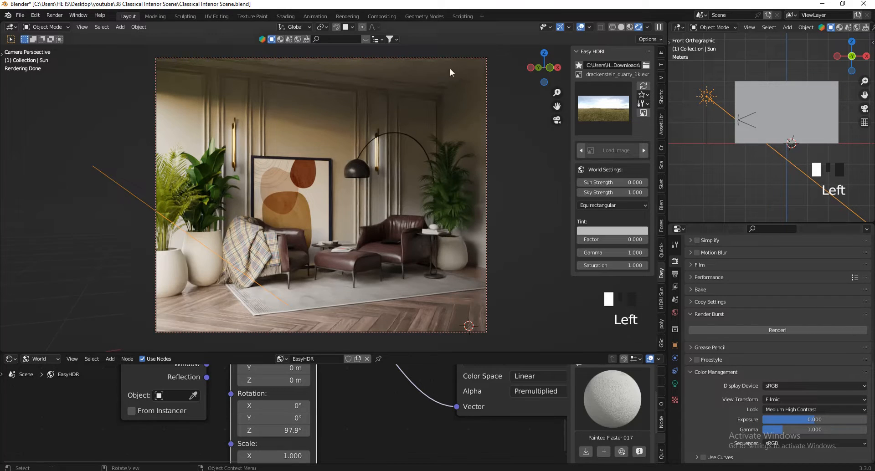
click(795, 409)
click(781, 396)
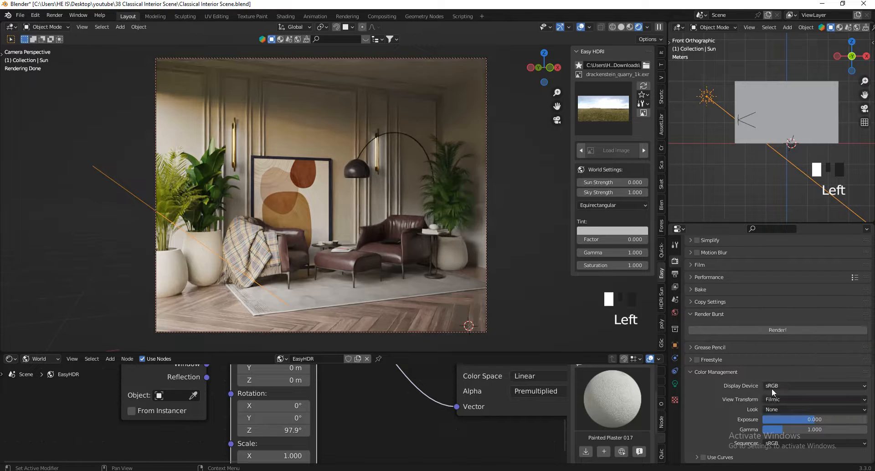
click(785, 409)
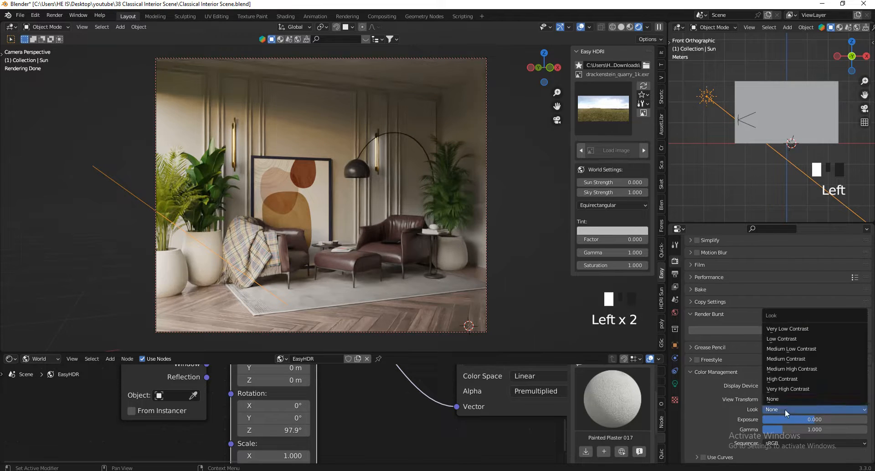
click(794, 369)
Enable the color management curves and shape a gentle S-curve with points at about 0.22, 0.19 and 0.67, 0.76.
scroll(758, 420, down, 5)
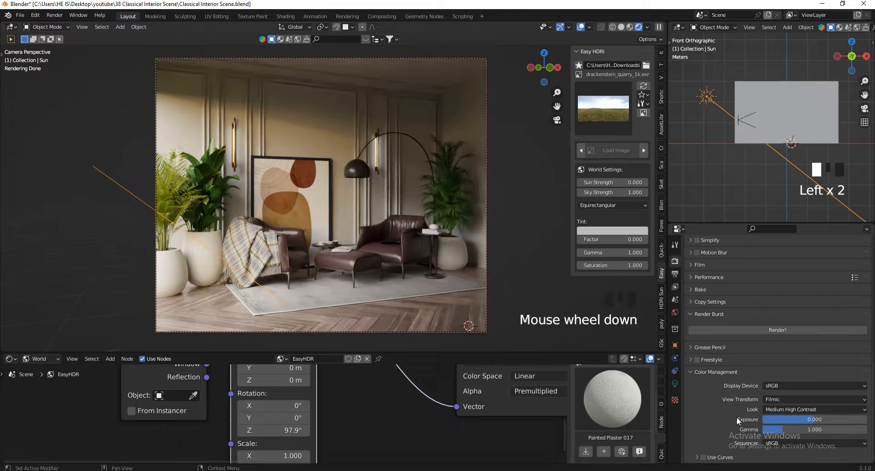
click(703, 458)
click(697, 457)
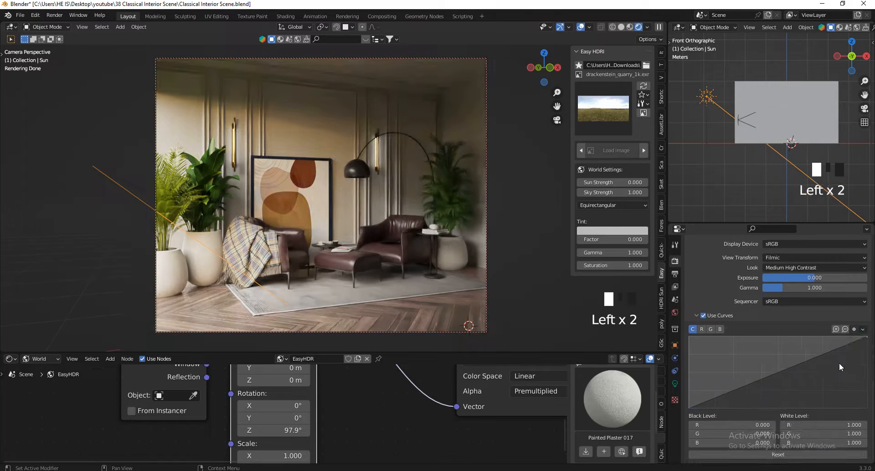
drag(726, 391, 728, 394)
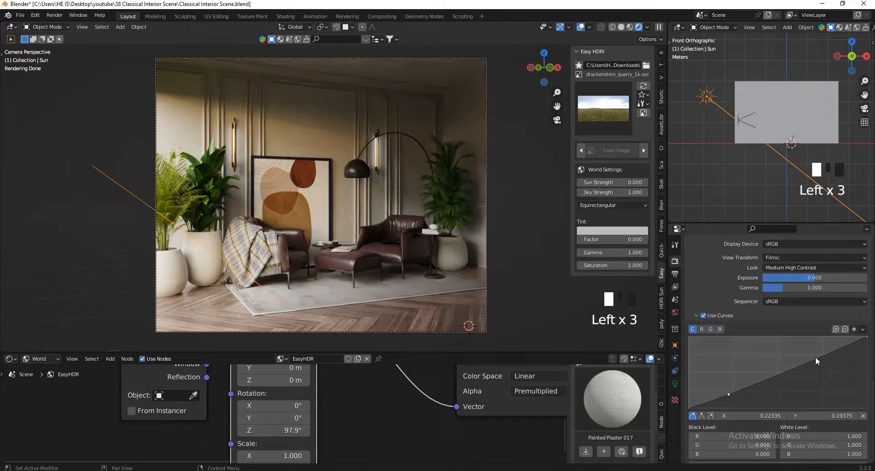
mouse_move(815, 357)
mouse_down()
mouse_move(800, 341)
mouse_move(811, 356)
mouse_up()
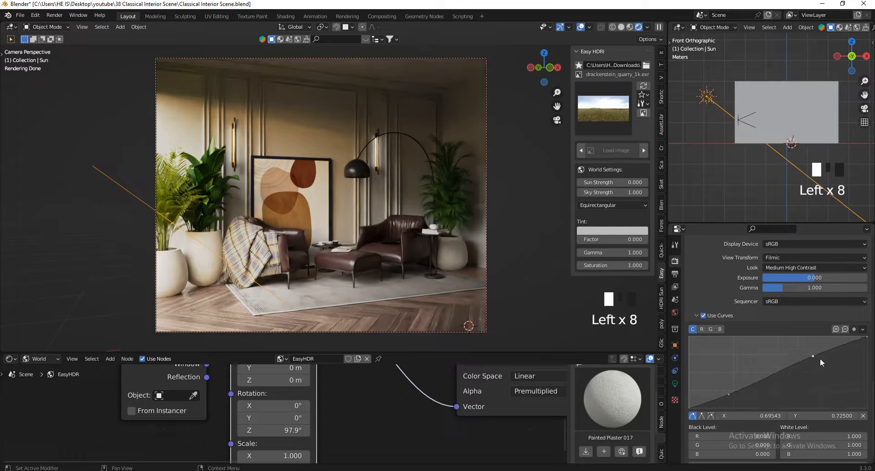
key(ctrl+z)
click(807, 350)
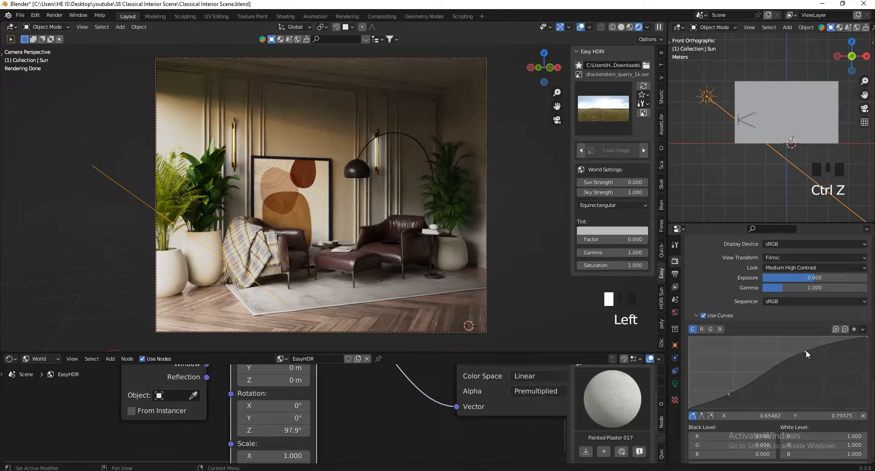
drag(806, 350, 809, 354)
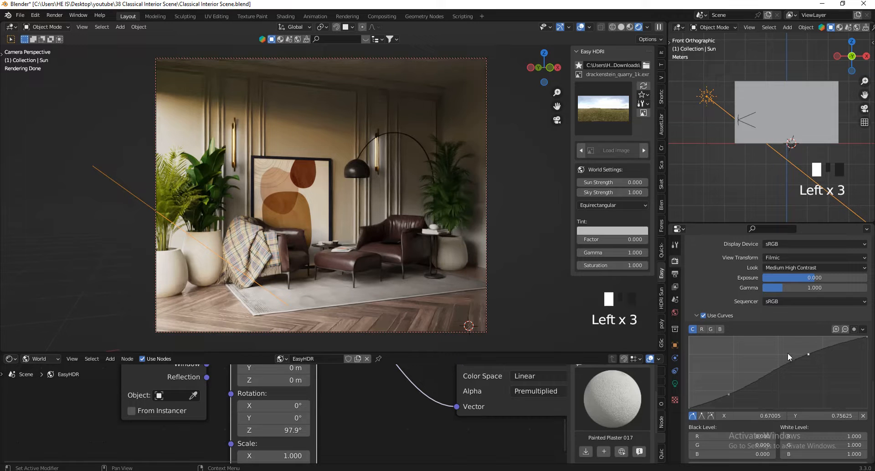
Compare the render with and without the color management curves, then leave the curves disabled.
click(702, 315)
click(702, 316)
click(702, 316)
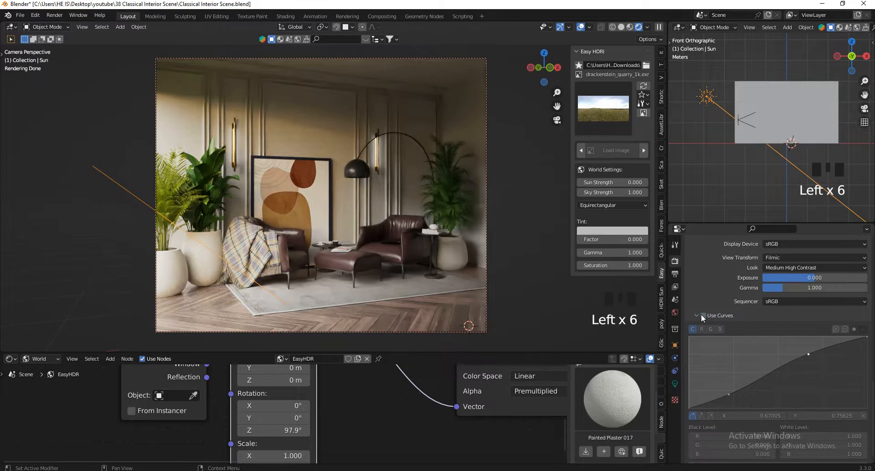
click(702, 316)
click(702, 315)
click(702, 315)
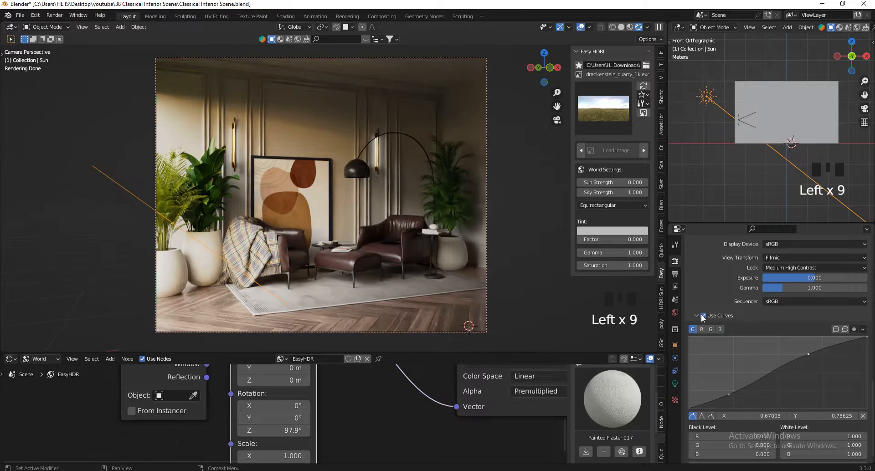
click(702, 315)
Set the color management exposure to 0.2.
scroll(761, 358, up, 2)
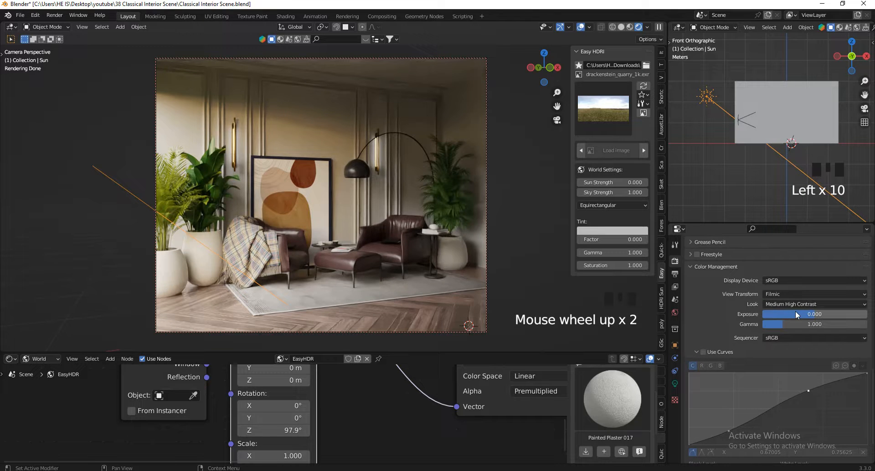
drag(796, 314, 830, 314)
right_click(831, 313)
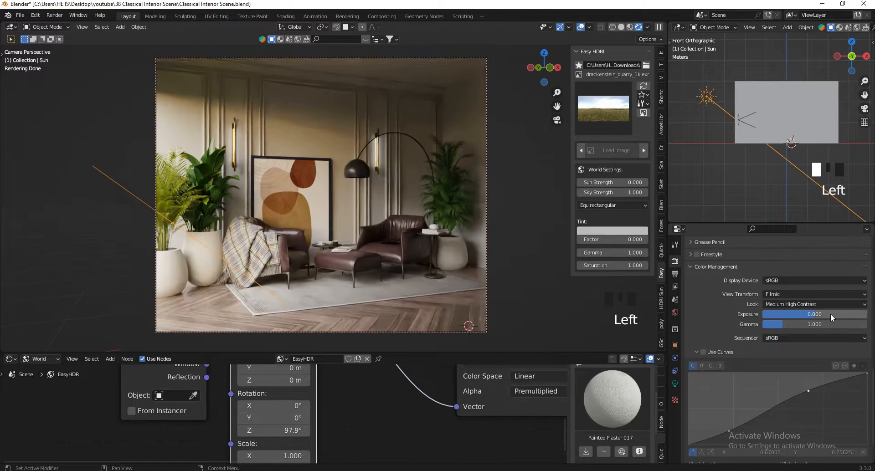
click(831, 314)
text(0.2)
key(Return)
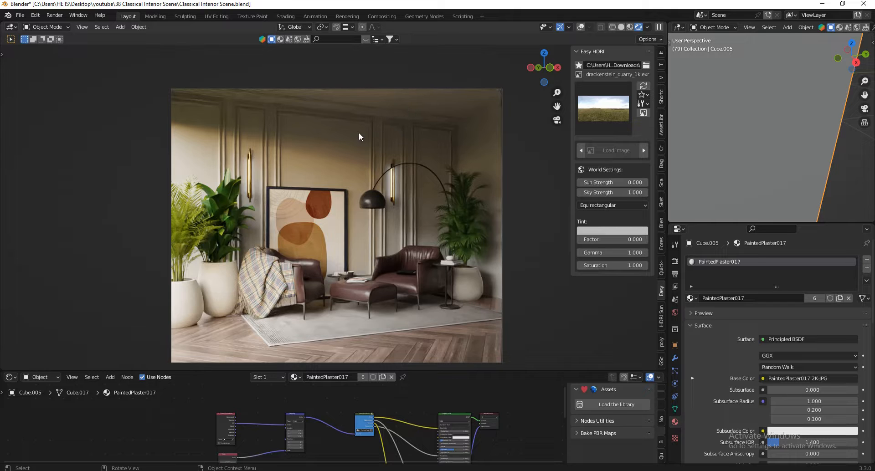
Delete two faces of the room box in edit mode to open the side wall beside the arc lamp, and return to object mode.
scroll(811, 77, down, 6)
middle_drag(794, 108, 805, 101)
key(Tab)
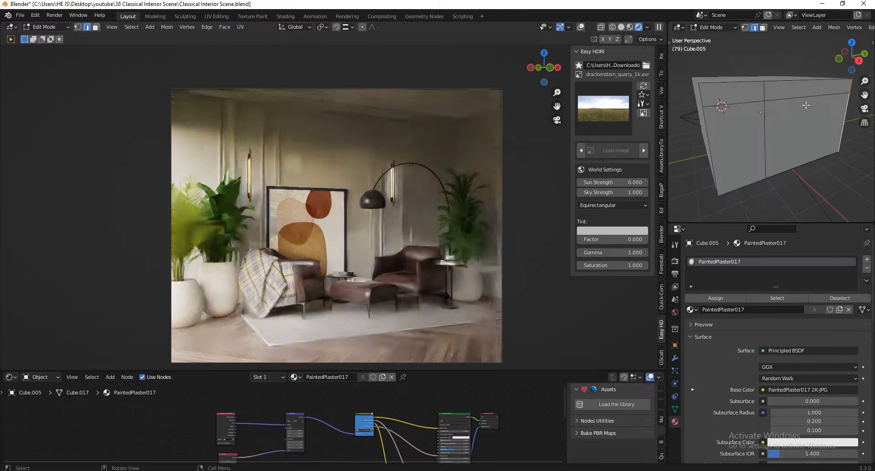
key(3)
click(661, 97)
click(616, 65)
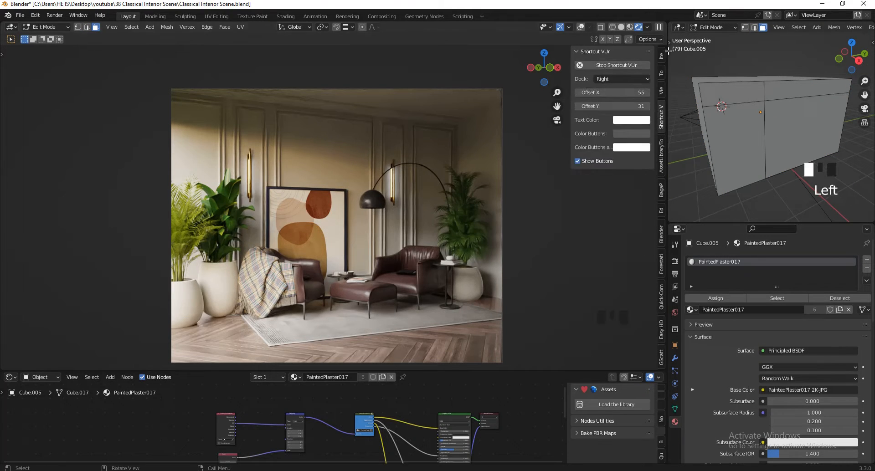
click(662, 55)
click(800, 130)
shift+click(805, 91)
key(x)
key(Tab)
Duplicate the panelled back wall and its baseboard in place and rotate the copies -90° about Z.
click(833, 158)
shift+click(822, 137)
scroll(818, 113, down, 5)
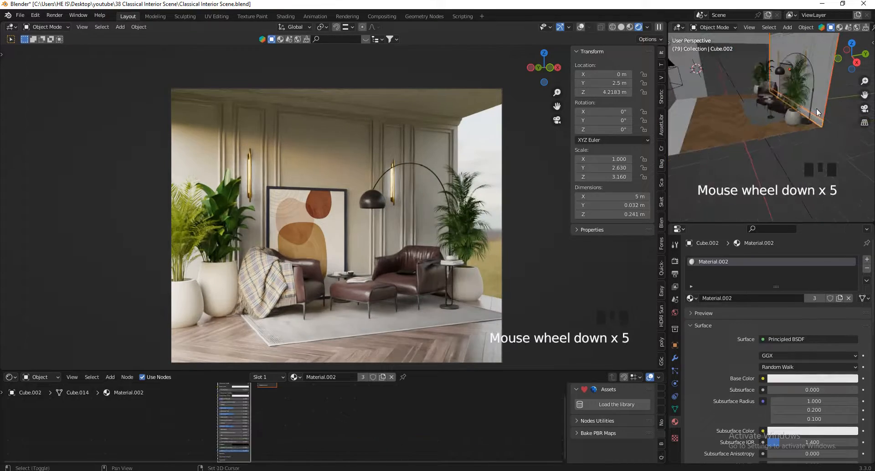
key(shift+d)
right_click(828, 114)
text(rz-90)
key(Return)
Move the rotated wall and baseboard copies to the room's open side, placing the wall at about X 2.51 m.
middle_drag(810, 206, 799, 105)
key(g)
scroll(768, 125, down, 1)
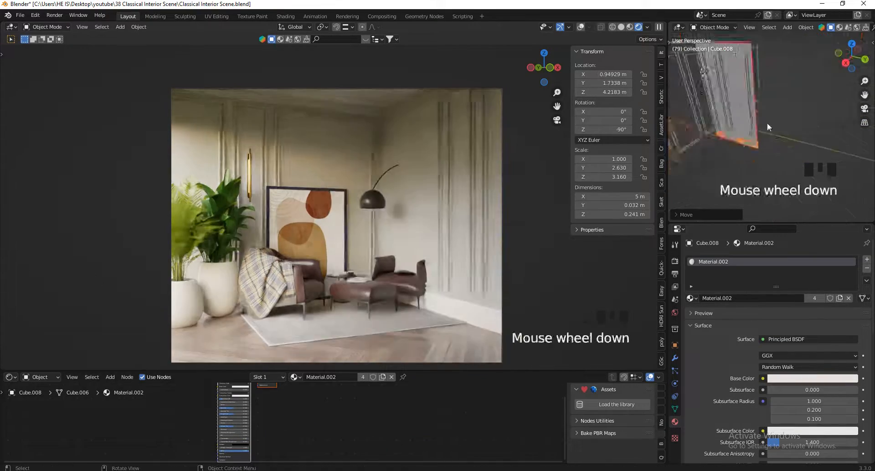
scroll(768, 123, up, 2)
scroll(729, 105, down, 2)
key(g)
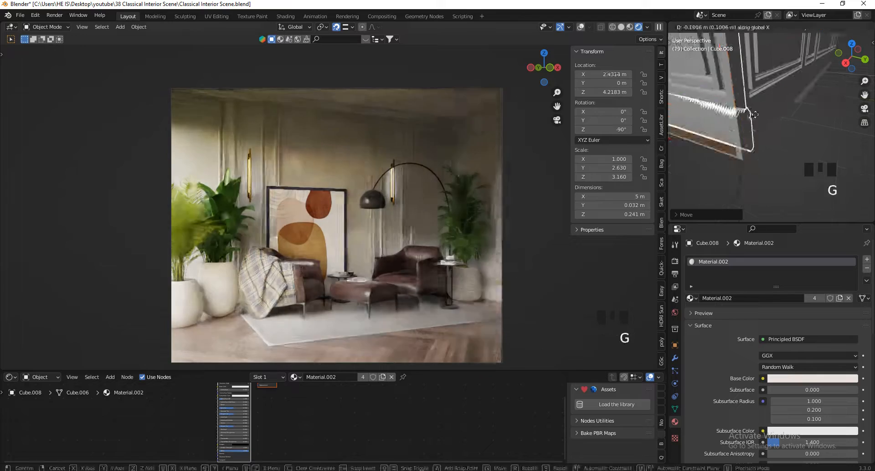
click(755, 115)
shift+click(713, 99)
key(g)
key(x)
click(745, 114)
Fine-tune the copied side wall's position along X in back view so it meets the room's edge.
scroll(462, 128, up, 3)
key(ctrl+KP_1)
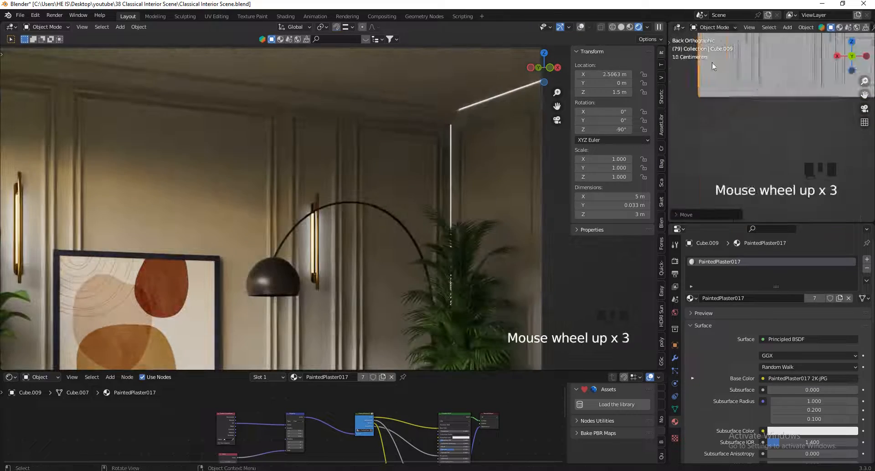
scroll(705, 80, up, 8)
key(g)
key(x)
click(785, 113)
Enlarge the shader editor, switch the environment to the solitude_1k.exr HDRI, and show the viewport overlays.
scroll(466, 120, down, 5)
drag(410, 371, 487, 306)
click(661, 267)
click(603, 109)
click(423, 216)
scroll(469, 183, up, 1)
click(581, 27)
Insert an RGB Curves node before the PaintedPlaster017 base color and raise its midpoint to about 0.43, 0.54.
scroll(431, 420, up, 4)
key(shift+a)
click(459, 377)
text(rgb)
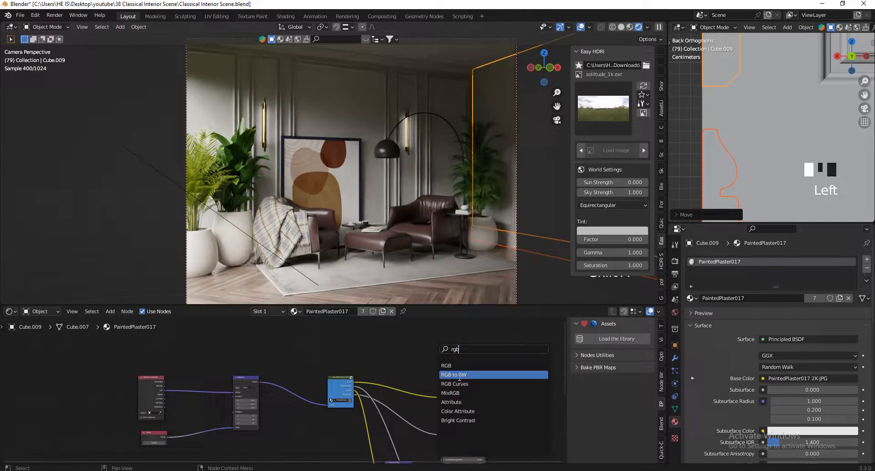
click(455, 384)
click(401, 388)
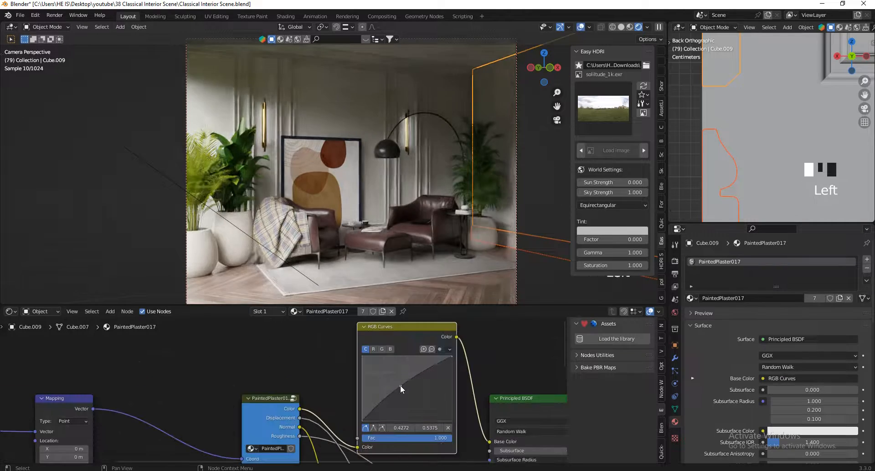
Reduce the shader editor's height and hide the overlays in the camera viewport.
scroll(247, 208, down, 7)
drag(387, 305, 405, 396)
scroll(300, 223, up, 5)
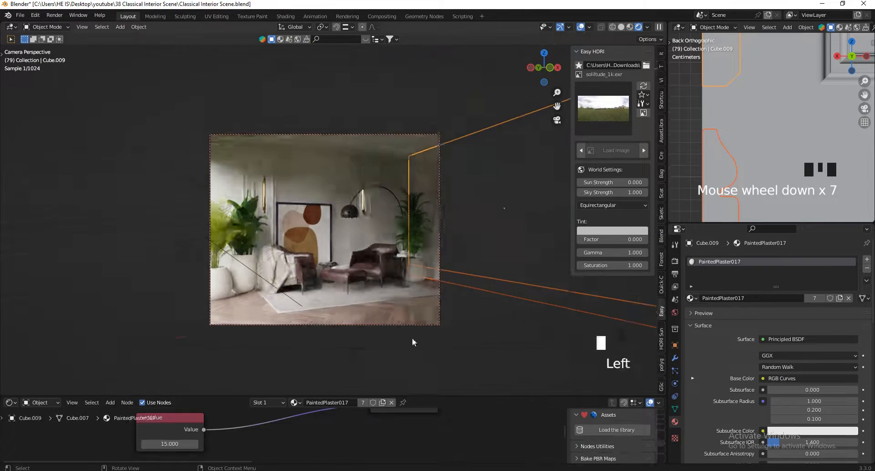
click(581, 28)
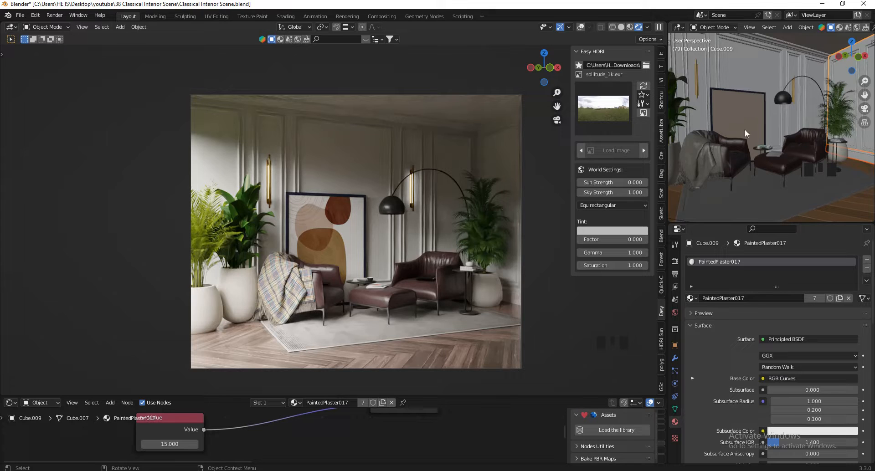
Place the 3D cursor inside the arc lamp's shade and add a point light there with a radius of about 0.047 m.
key(v)
click(724, 108)
shift+right_click(759, 86)
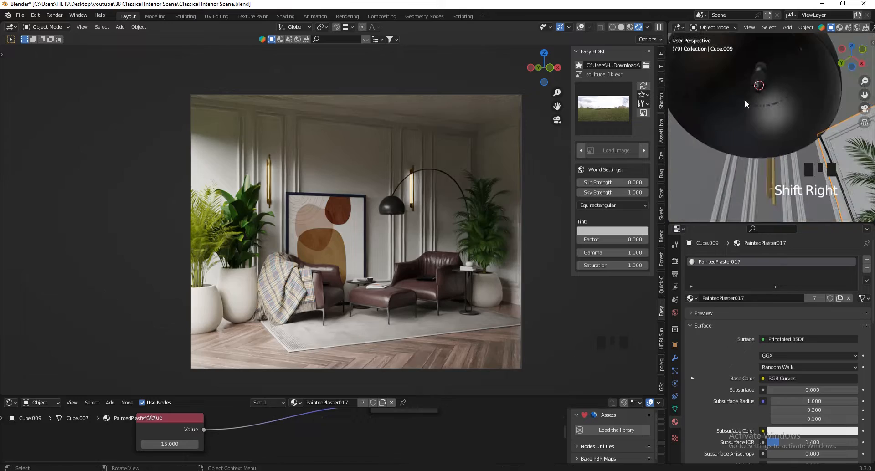
key(shift+a)
mouse_move(730, 209)
click(805, 209)
mouse_move(809, 336)
shift+mouse_down()
mouse_move(793, 336)
mouse_move(803, 346)
shift+mouse_up()
scroll(398, 210, up, 8)
click(720, 418)
click(720, 418)
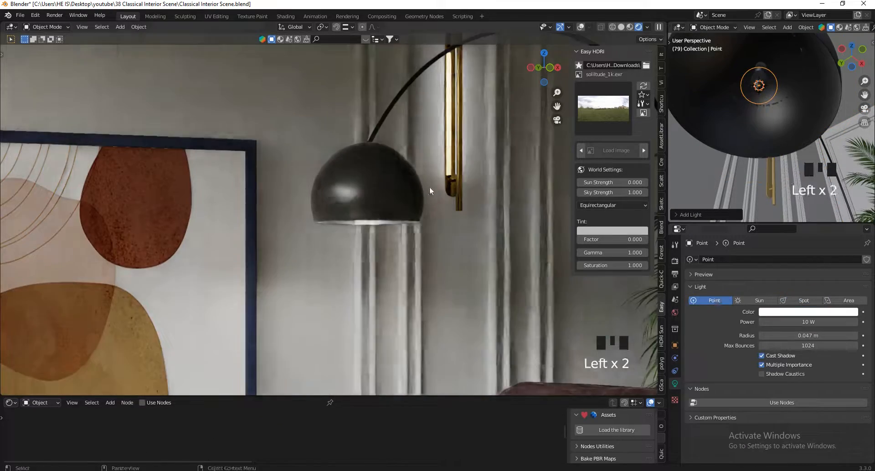
Convert the lamp light to a warm orange disk area light with 2 W power, about 0.087 m size and 122° spread.
scroll(430, 191, down, 6)
click(849, 301)
click(808, 336)
click(775, 369)
shift+drag(821, 422, 807, 421)
scroll(388, 210, down, 4)
scroll(388, 209, up, 1)
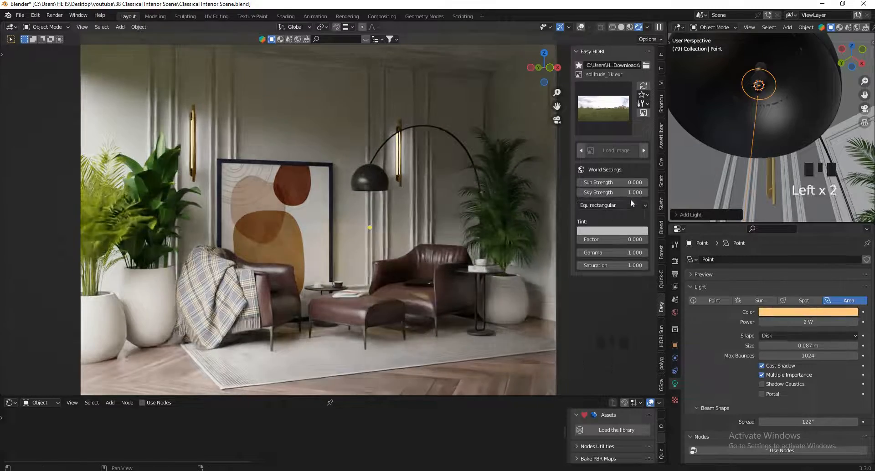
Set the Easy HDRI sky strength to 0.5.
double_click(630, 193)
text(.5)
key(Return)
Duplicate the arc lamp's area light in place and change the copy to a point light.
scroll(401, 219, down, 1)
scroll(373, 228, up, 6)
key(g)
key(shift+d)
click(712, 301)
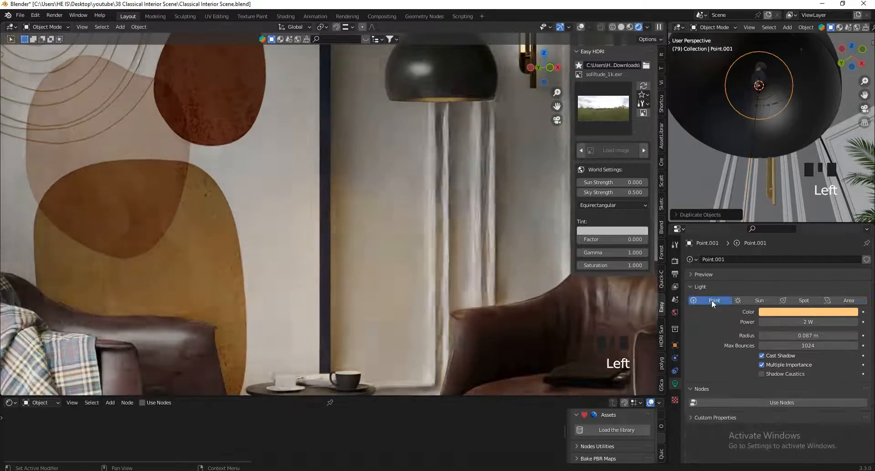
Try a power of 4.38 W and a radius of 0.107 m on the lamp's point light and delete that light.
scroll(446, 104, up, 7)
scroll(491, 121, down, 2)
shift+drag(808, 336, 823, 336)
shift+drag(808, 323, 831, 322)
scroll(383, 143, down, 4)
scroll(417, 119, up, 3)
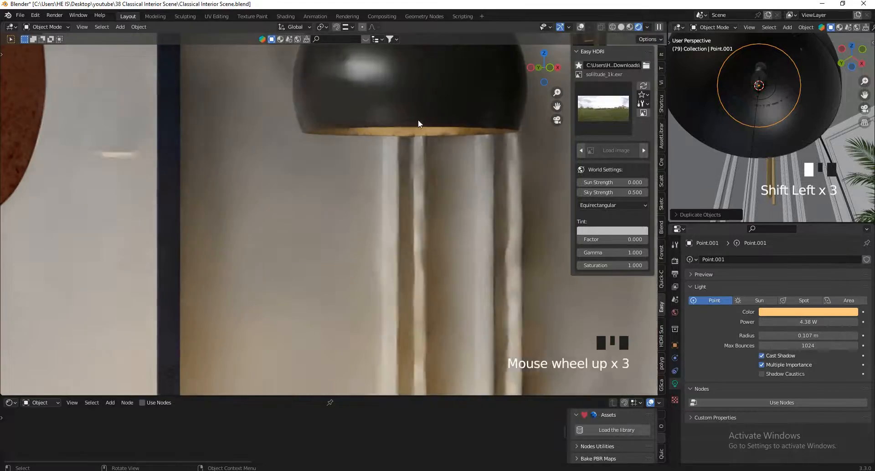
scroll(430, 196, down, 9)
scroll(414, 255, down, 5)
key(x)
click(687, 140)
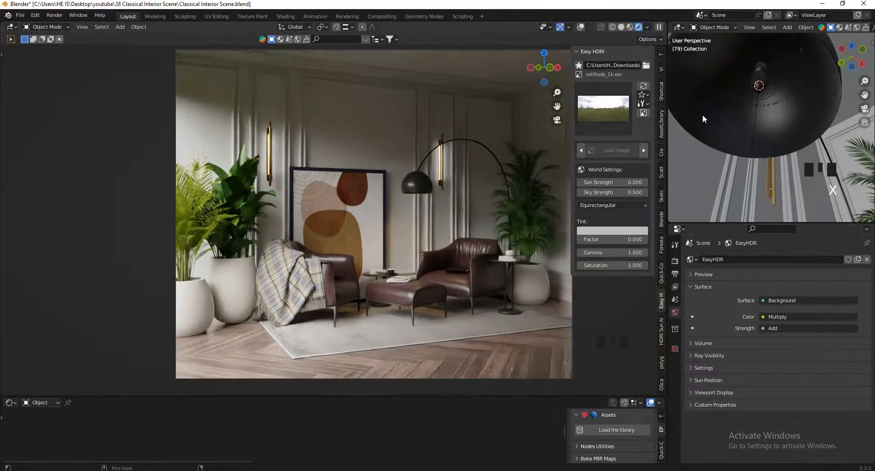
Duplicate the arc lamp's area light in place again and convert the copy to a point light.
click(770, 96)
shift+middle_drag(770, 97, 770, 124)
key(shift+d)
right_click(787, 117)
click(714, 301)
scroll(419, 196, up, 14)
key(h)
key(ctrl+z)
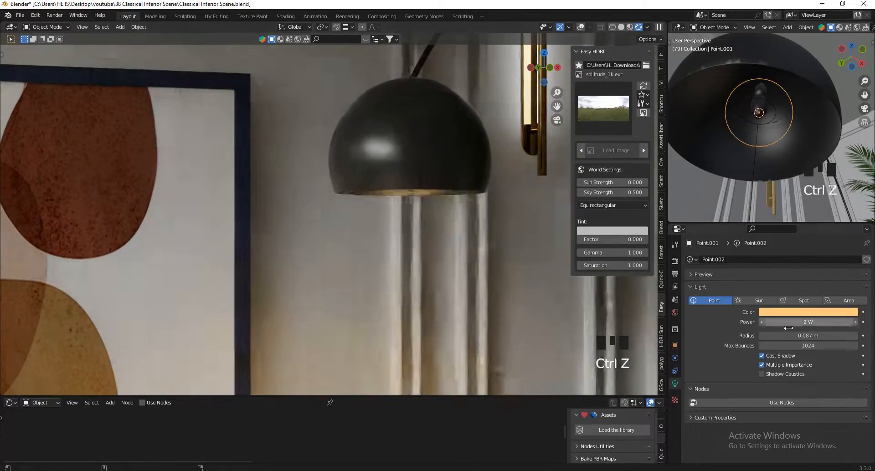
Set the lamp's point light to 3.67 W with a 0.112 m radius and shift it slightly along Z.
shift+drag(789, 325, 804, 325)
shift+drag(811, 335, 828, 335)
key(g)
key(z)
shift+click(773, 101)
scroll(410, 142, down, 4)
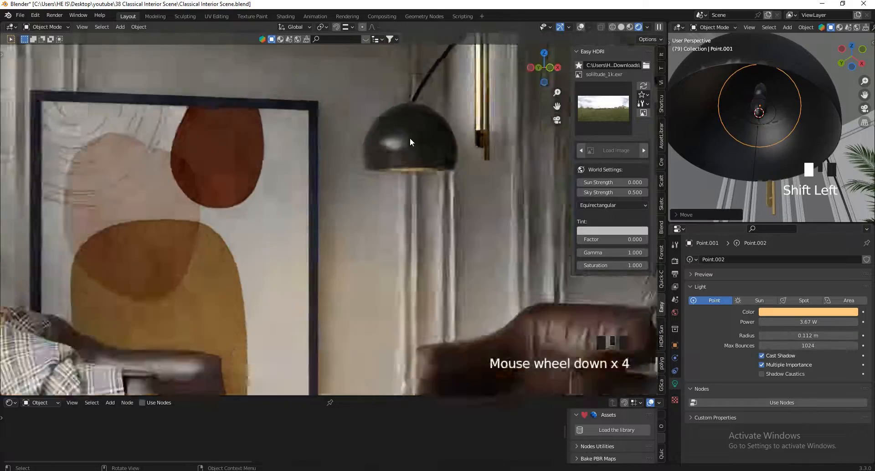
scroll(408, 211, up, 1)
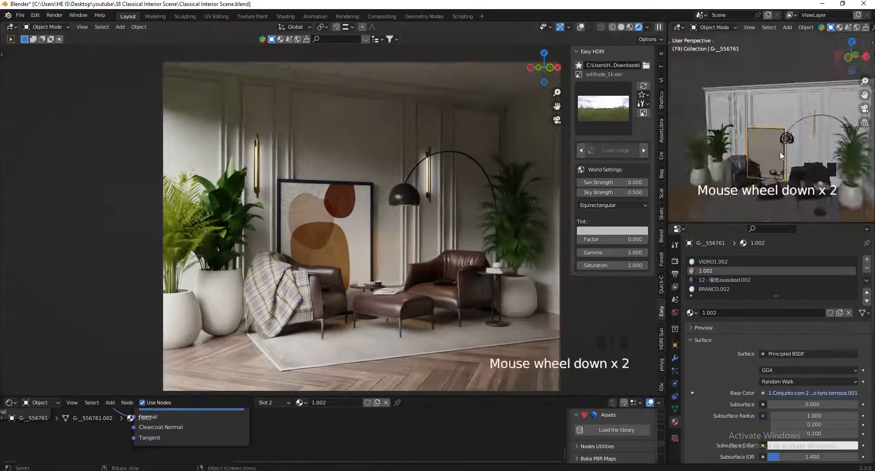
Select the picture frame's outer border faces in isolation and give them a new Emission material.
click(727, 91)
scroll(727, 91, up, 6)
key(3)
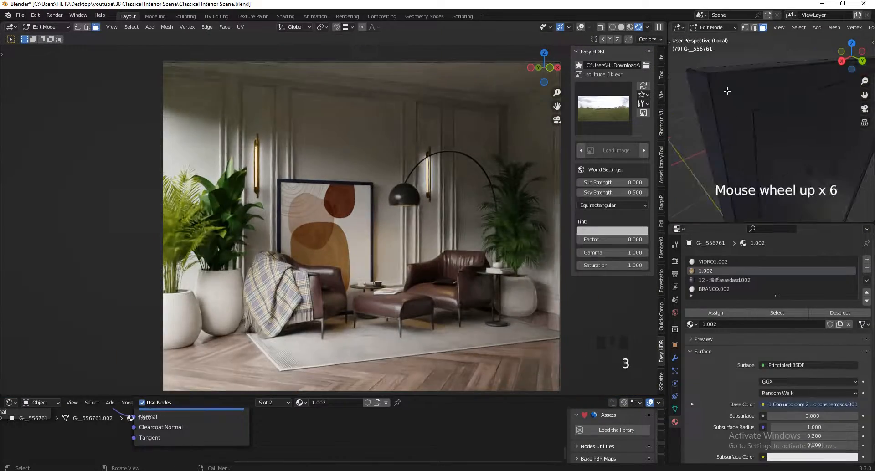
middle_drag(727, 91, 761, 98)
shift+click(763, 137)
click(867, 260)
click(780, 328)
click(812, 370)
Give the picture frame's emission material a pale warm orange colour and a strength of 5.
drag(806, 397, 843, 397)
click(806, 386)
click(803, 304)
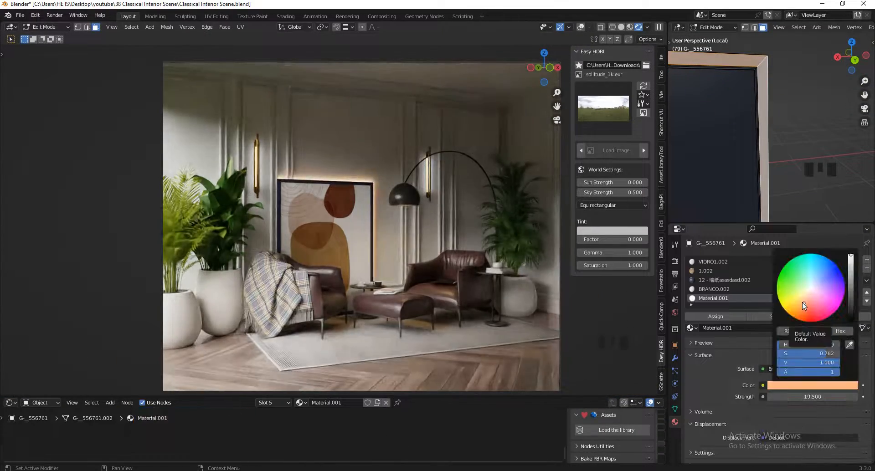
double_click(813, 397)
text(5)
key(Return)
click(812, 386)
drag(822, 353, 804, 354)
Try changing the emission strength of the wall sconce beside the arc lamp and undo it.
scroll(416, 159, up, 9)
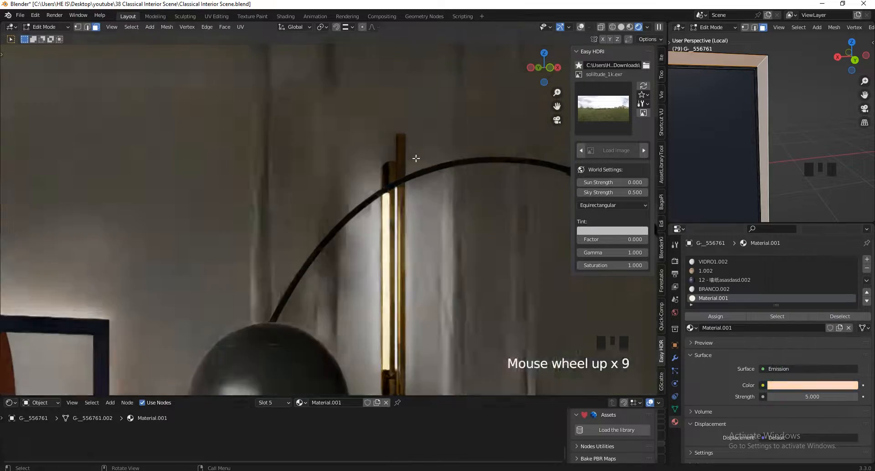
key(Tab)
click(400, 180)
double_click(813, 382)
scroll(442, 213, down, 9)
key(ctrl+z)
Set the Easy HDRI sky strength to 1.
double_click(612, 192)
text(1)
key(Return)
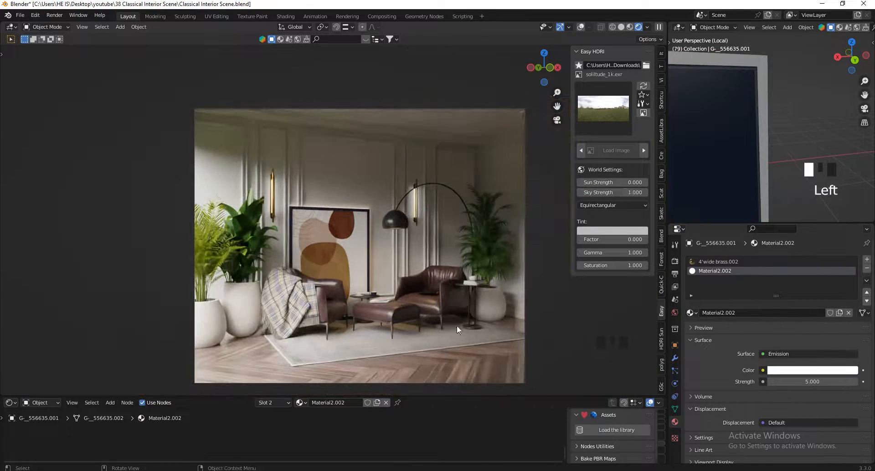
Try hiding the rug to check the room without it, and undo the hiding.
click(458, 329)
click(581, 27)
key(h)
key(ctrl+z)
click(352, 343)
key(h)
click(582, 27)
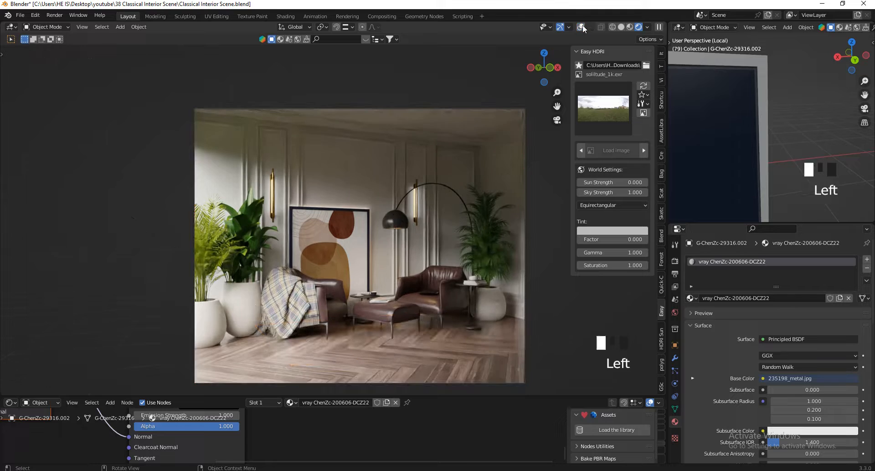
key(alt+h)
key(ctrl+z)
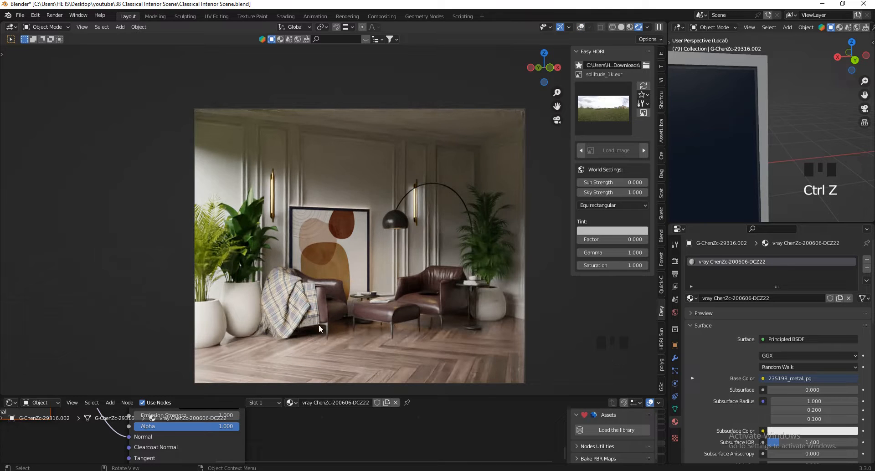
key(ctrl+z)
Change the lower editor to a Timeline, make it taller and move to frame 1.
click(259, 225)
click(580, 27)
click(429, 390)
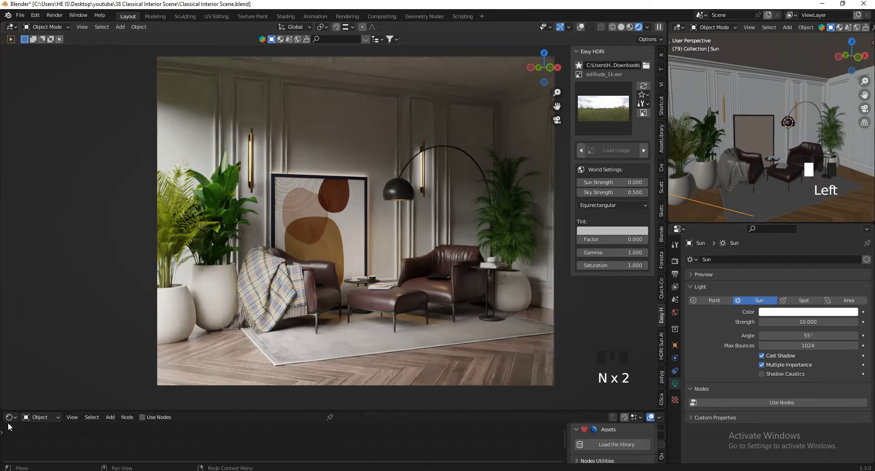
click(7, 418)
click(126, 327)
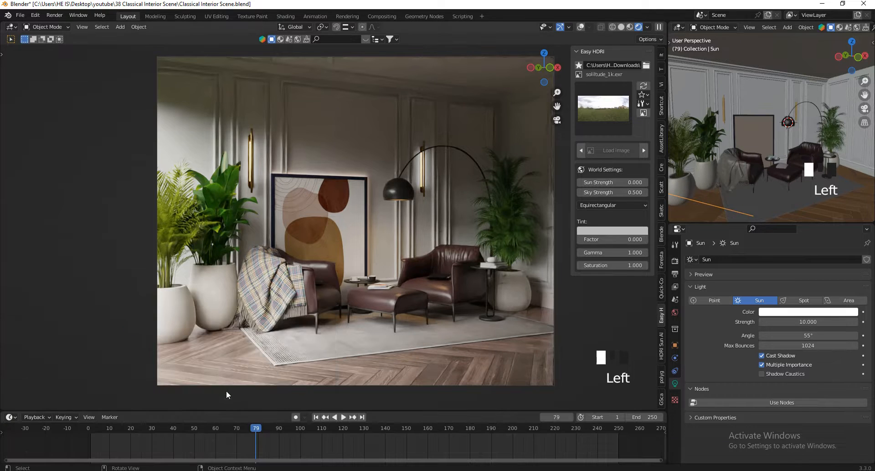
drag(222, 411, 223, 387)
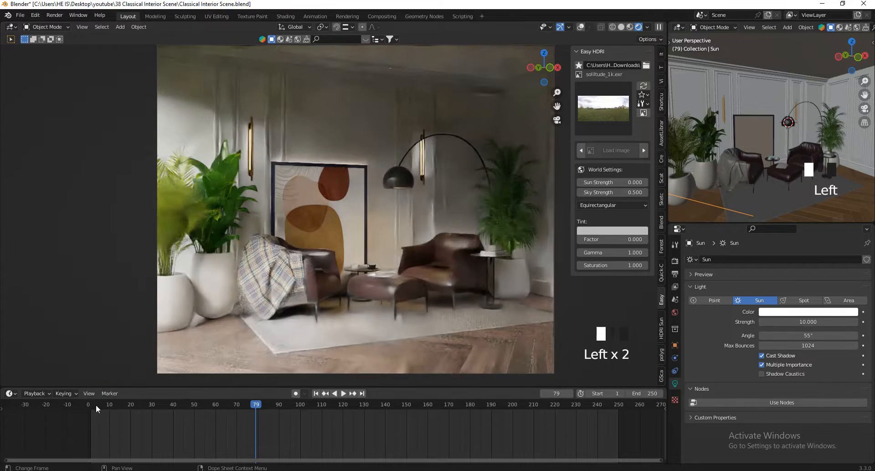
drag(86, 405, 92, 406)
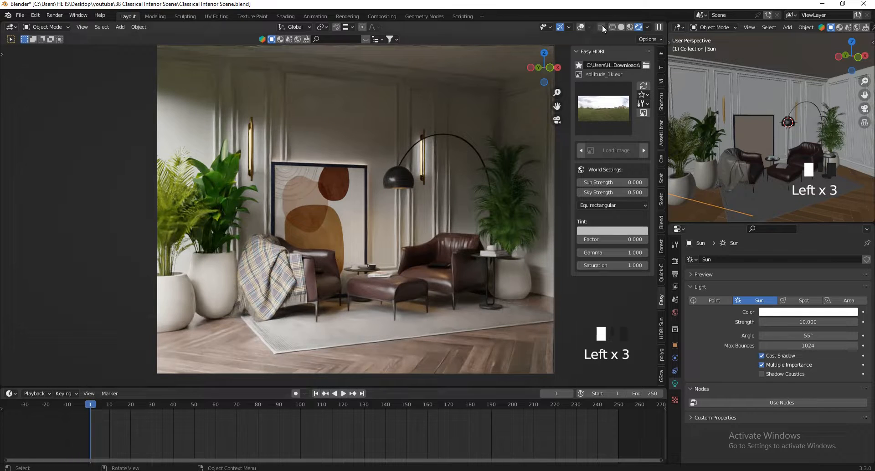
Select the scene camera with overlays shown and keyframe its rotation and location at frame 1.
click(580, 27)
click(525, 42)
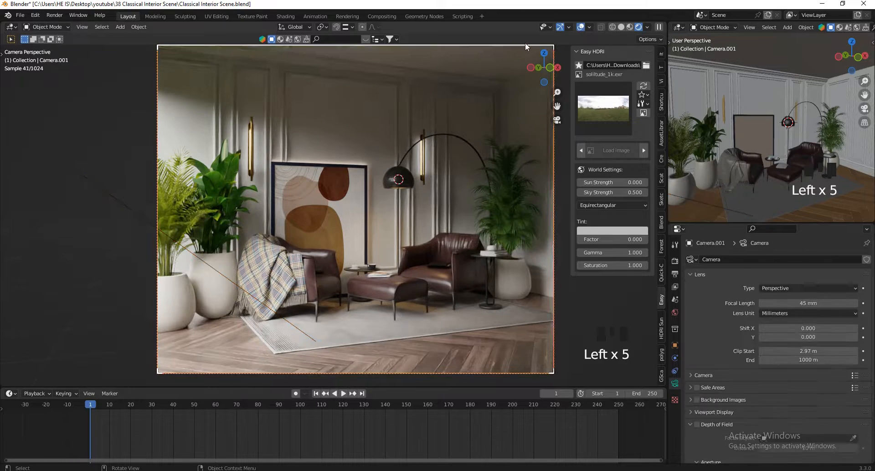
click(661, 55)
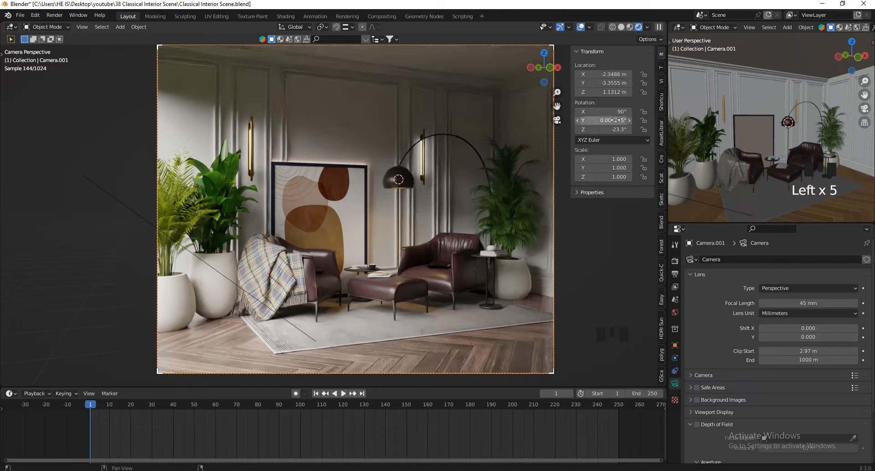
key(i)
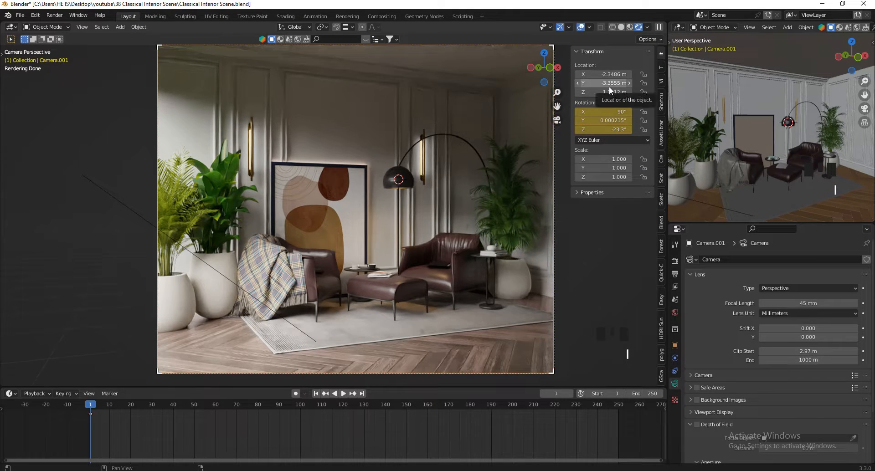
key(i)
Move the animation's current frame to frame 2.
scroll(105, 414, up, 1)
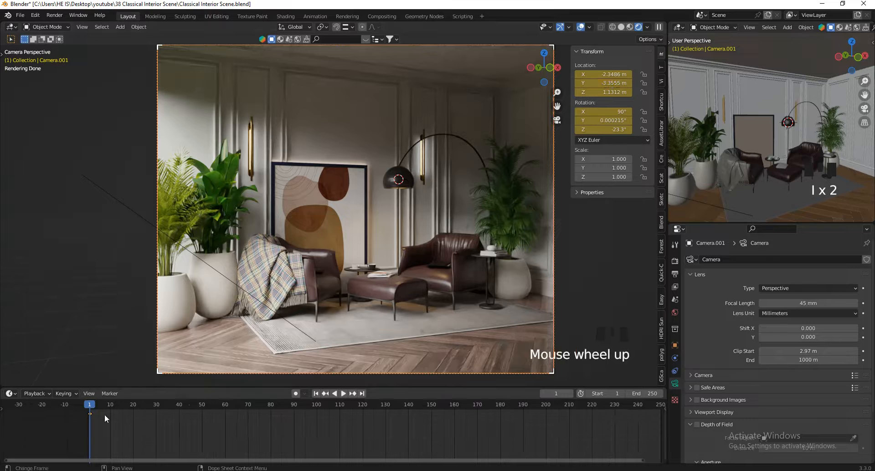
scroll(91, 417, up, 14)
click(83, 404)
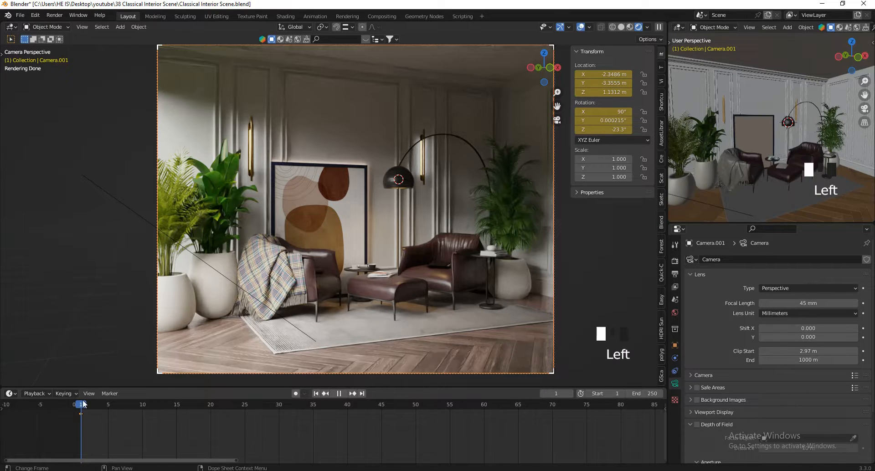
drag(83, 404, 96, 404)
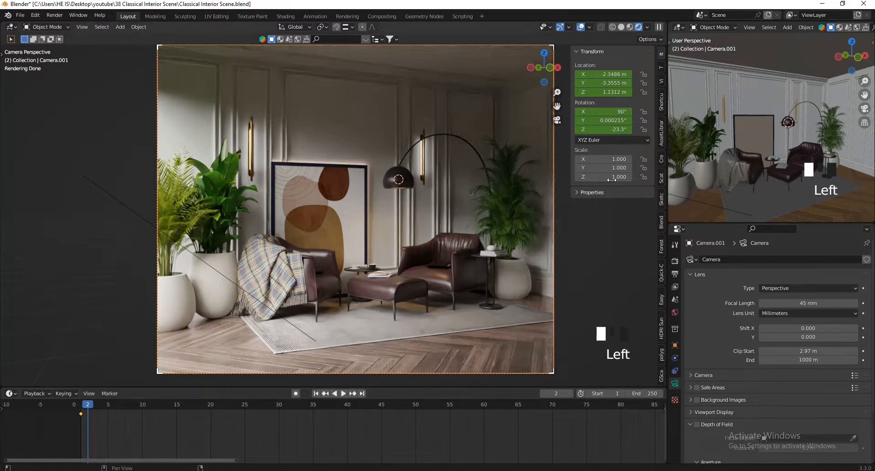
Walk the camera to a frontal view of the seating area, at about X 0.055 m, Y -4.946 m, Z 1.015 m.
key(v)
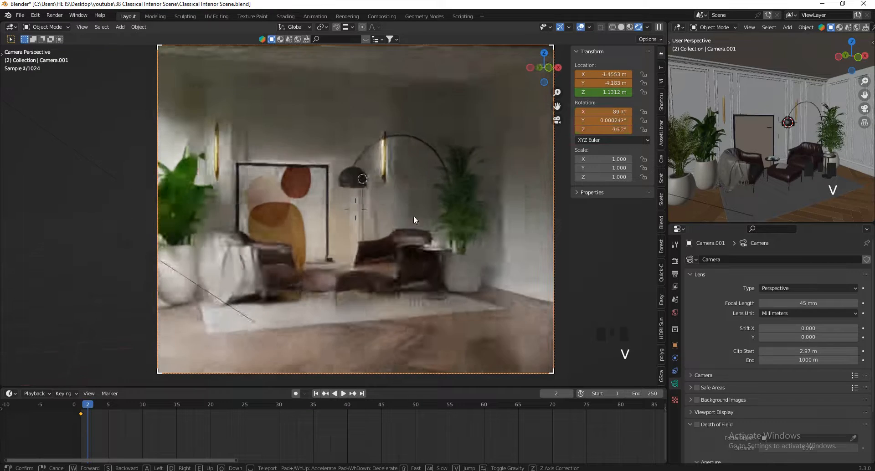
key(d)
key(s)
key(w)
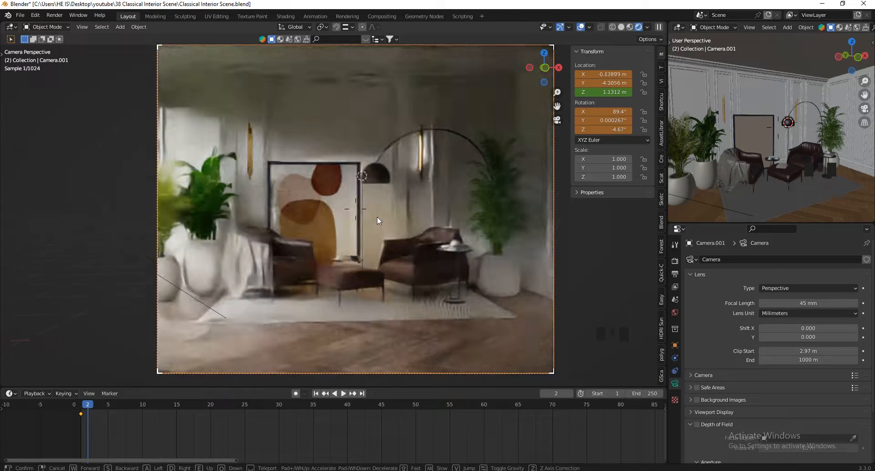
key(d)
key(s)
key(q)
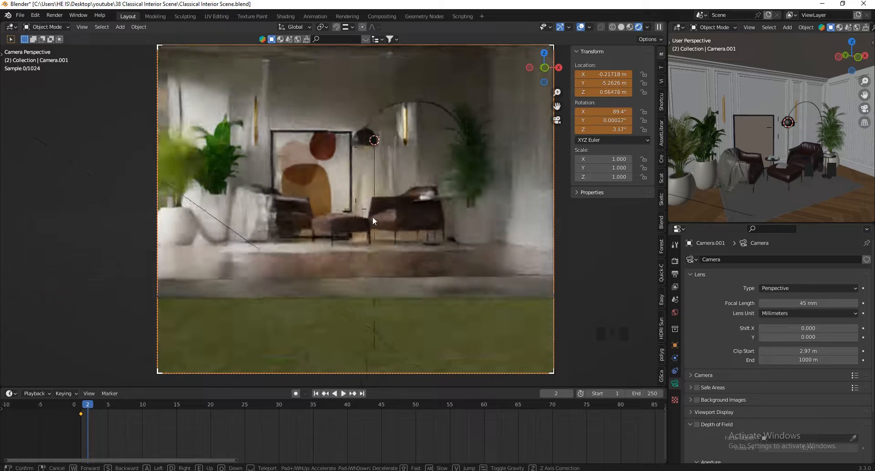
key(e)
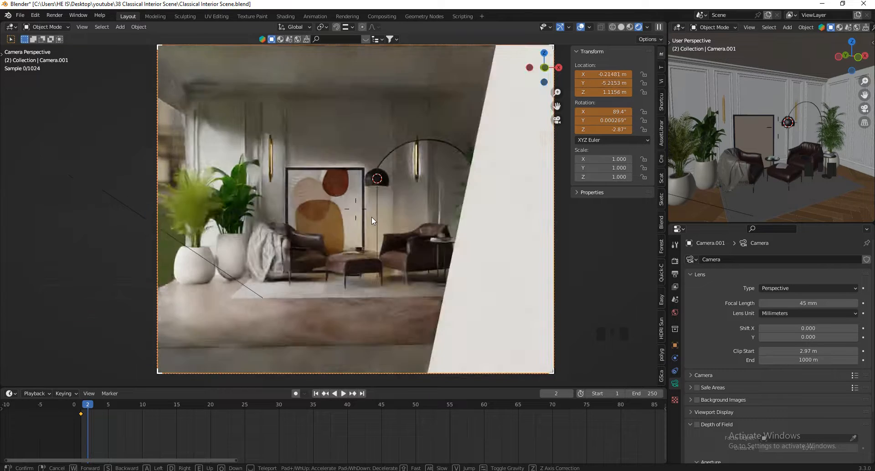
key(d)
key(e)
key(q)
click(372, 218)
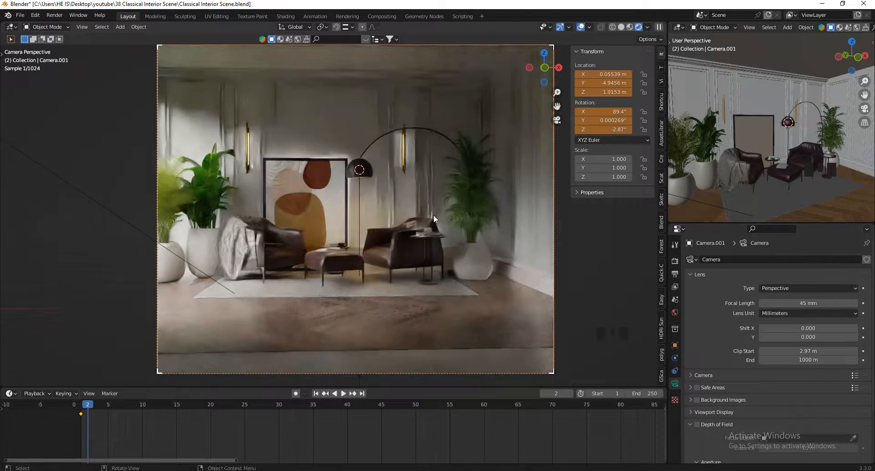
Straighten the camera by setting its rotation to X 90°, Y 0° and Z 0°.
click(612, 111)
text(90)
key(Return)
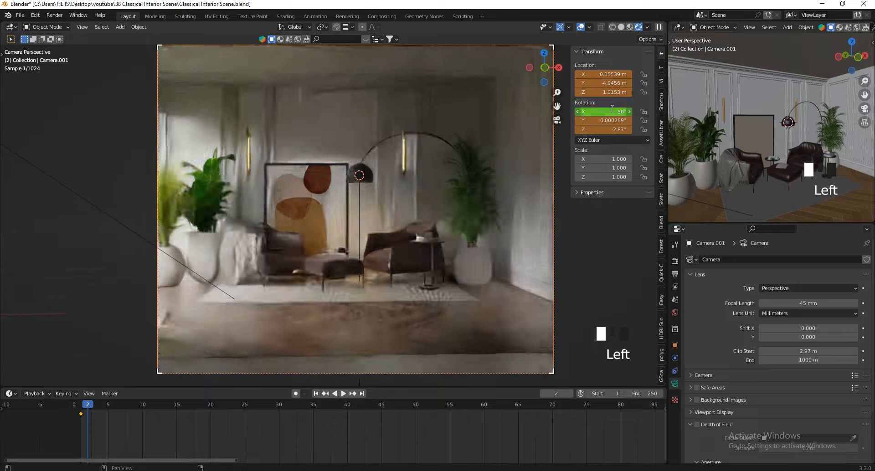
double_click(612, 120)
text(0)
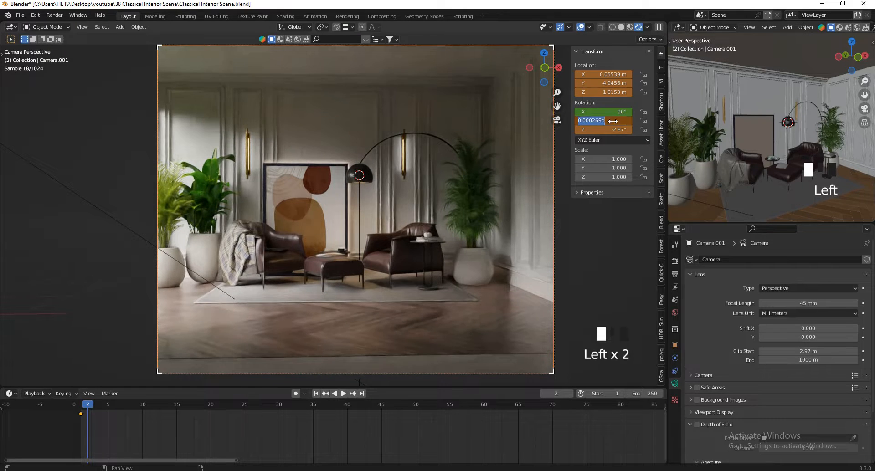
key(Return)
double_click(611, 130)
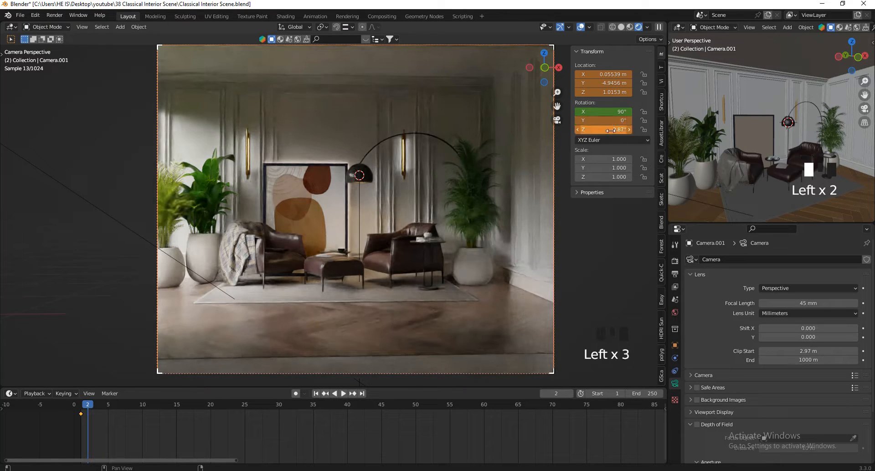
text(0)
key(Return)
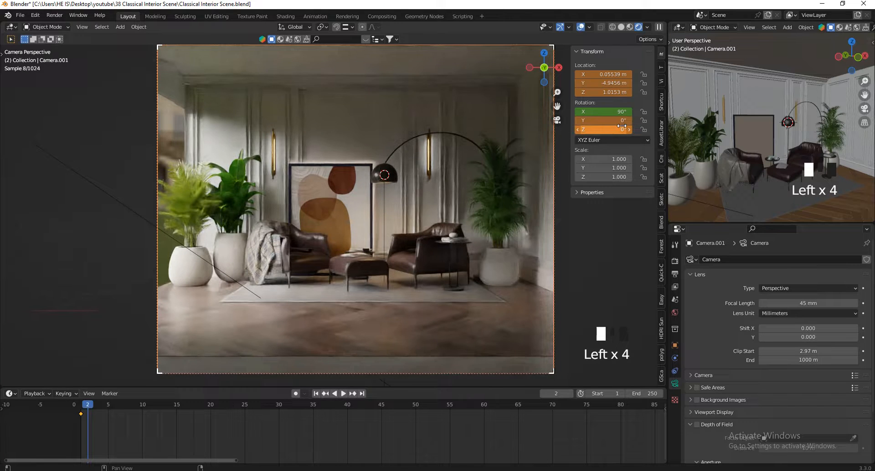
Set the camera's focal length to 65 mm.
shift+drag(808, 303, 19, 303)
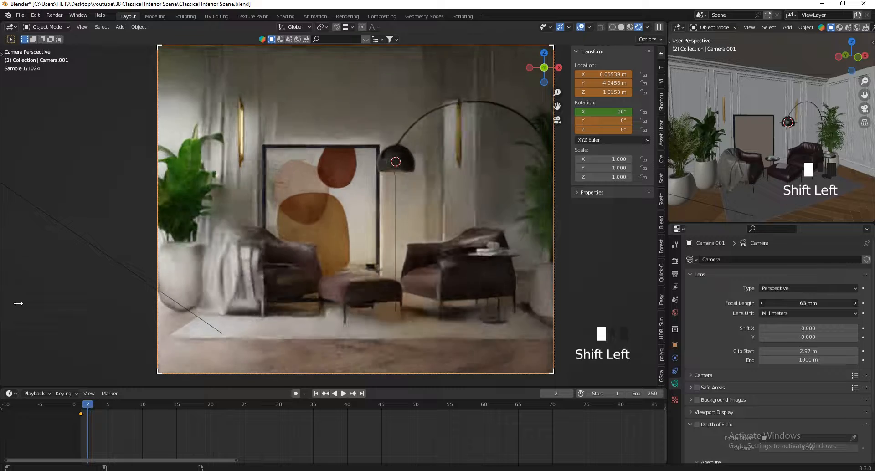
click(839, 306)
text(65)
key(Return)
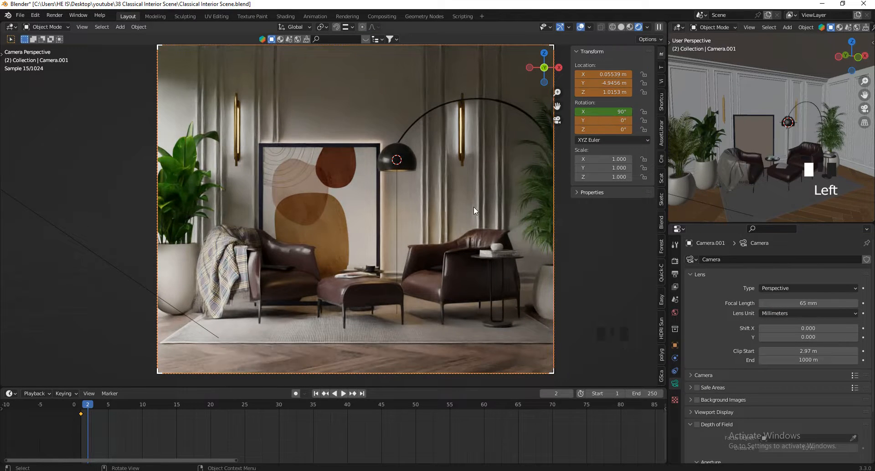
Move the camera to about X 0.136 m and Y -5.813 m, and set its clip start to 4.07 m.
key(g)
key(x)
click(415, 207)
key(g)
key(y)
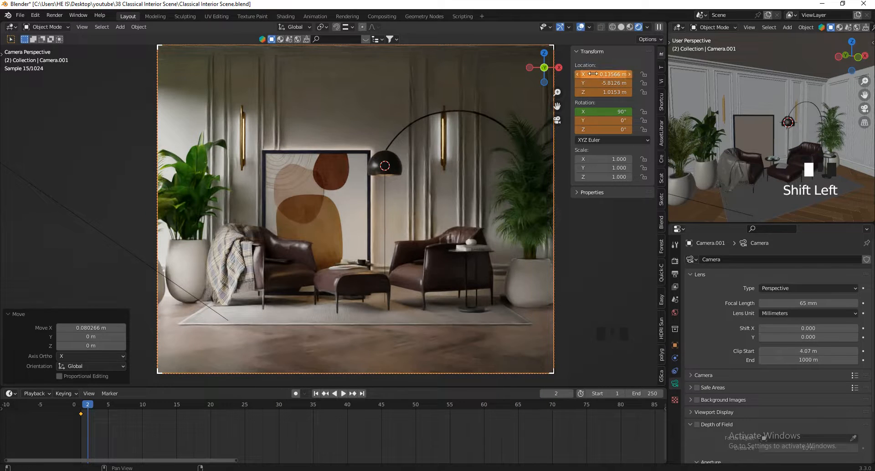
Keyframe the straightened camera's location and rotation at frame 2.
key(i)
key(i)
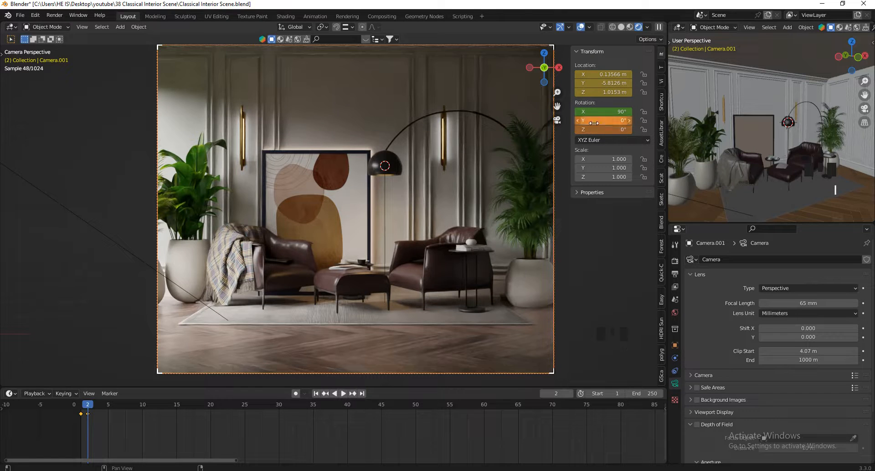
key(i)
scroll(73, 412, up, 5)
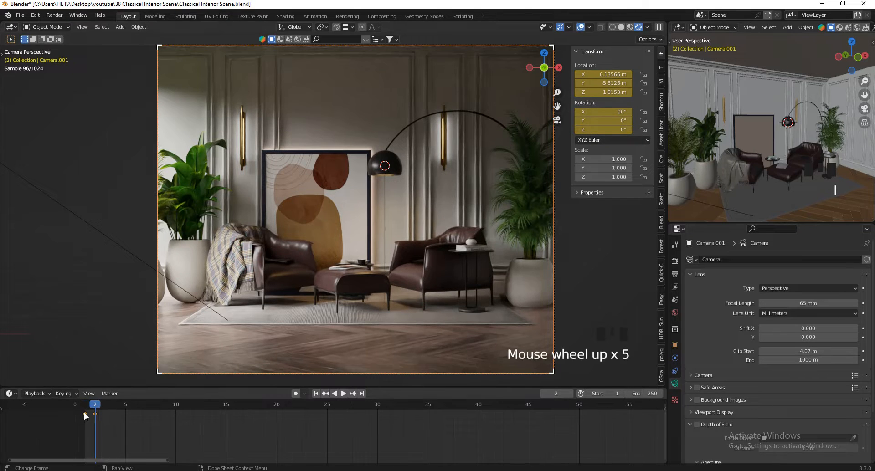
Set the camera's focal length to 45 mm at frame 1 and keyframe it.
click(84, 411)
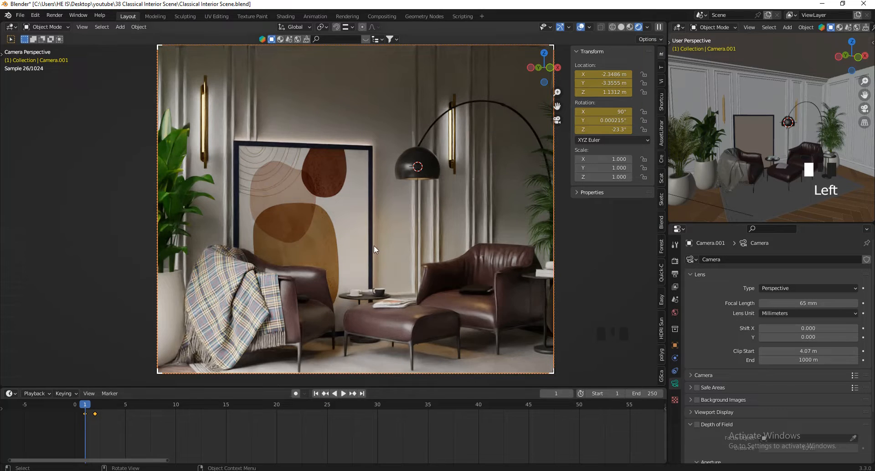
scroll(360, 264, down, 2)
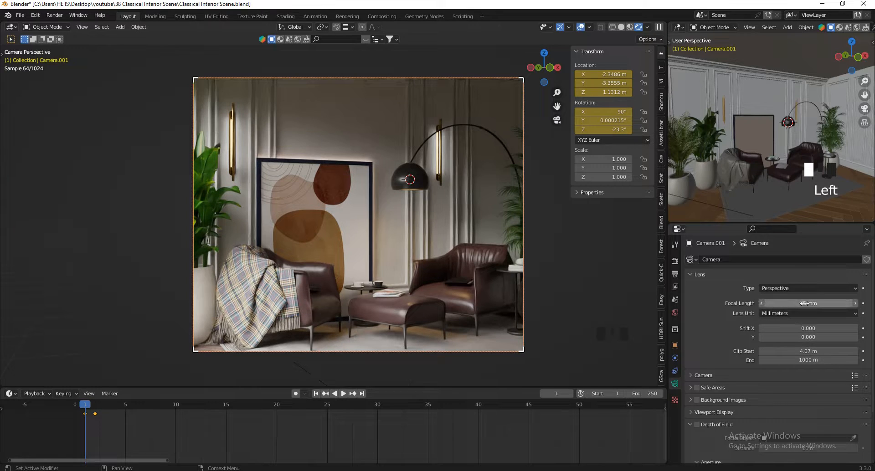
click(805, 303)
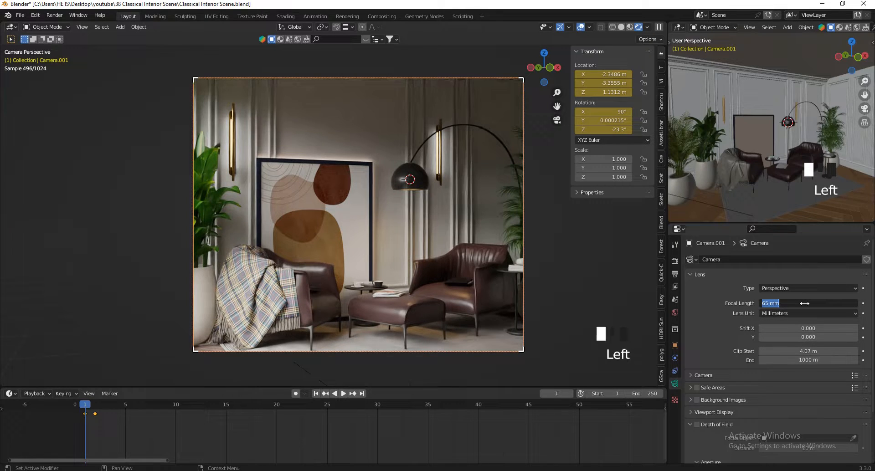
text(45)
key(Return)
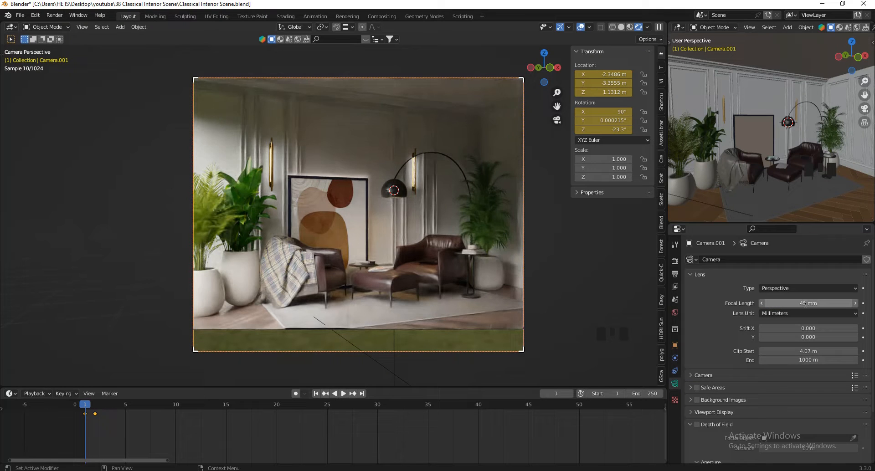
key(i)
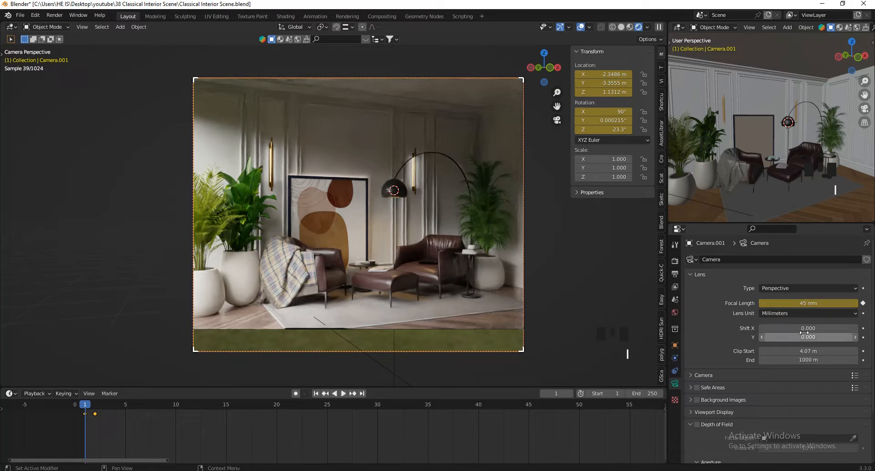
Keyframe the camera's Shift X, Shift Y and Clip Start at frame 1.
key(i)
key(i)
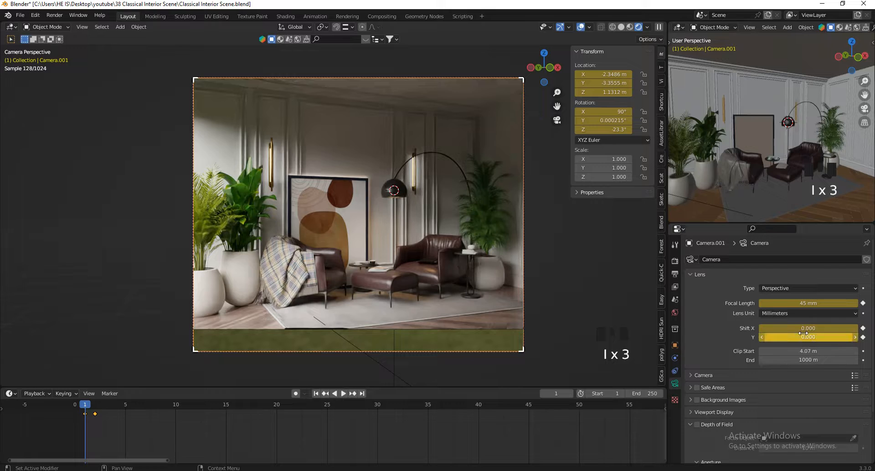
key(i)
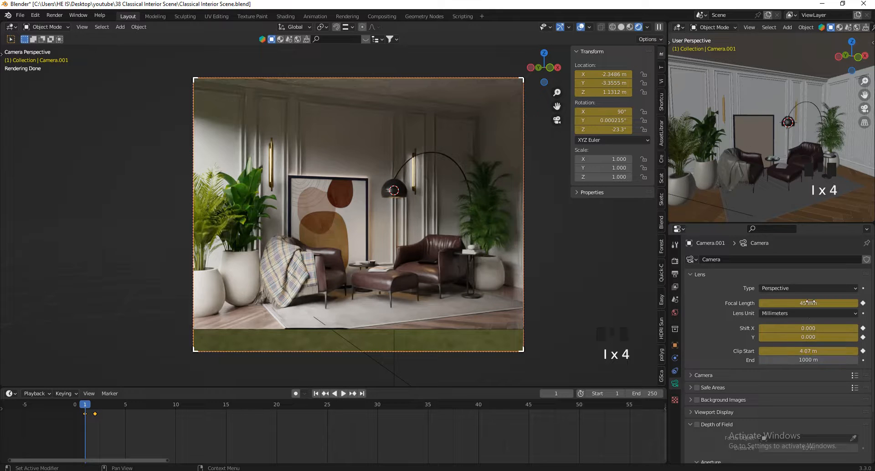
Keyframe the camera's clip start and lens shift values at frame 2.
click(94, 408)
click(97, 410)
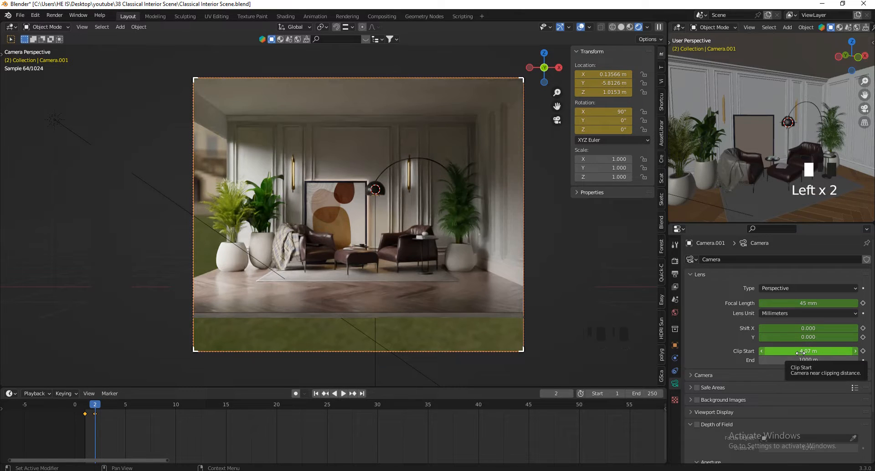
key(i)
key(i)
key(i)
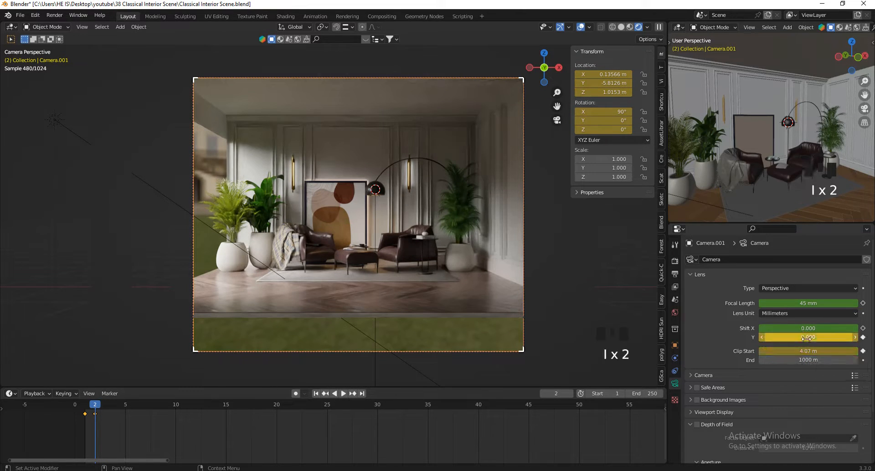
Set the camera's focal length to 65 mm at frame 2 and keyframe it.
click(808, 304)
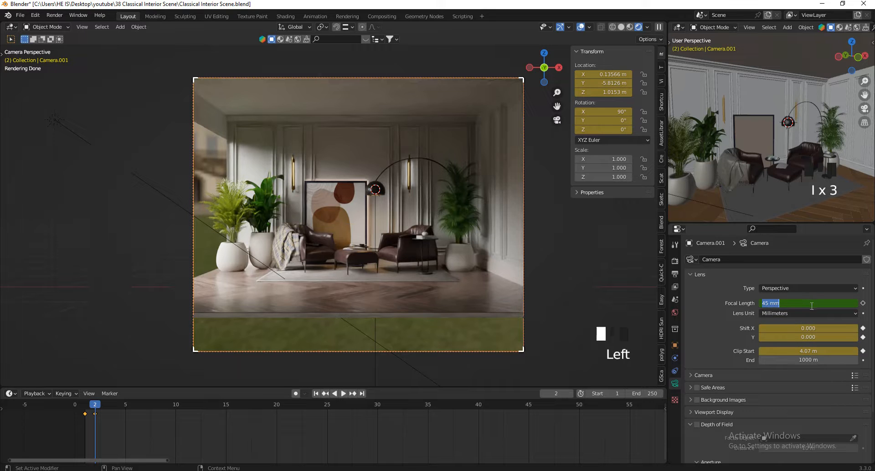
text(65)
click(812, 307)
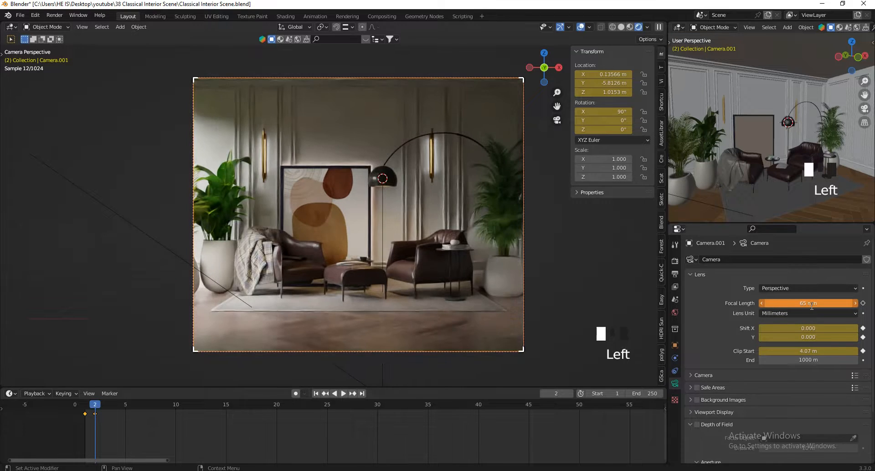
key(i)
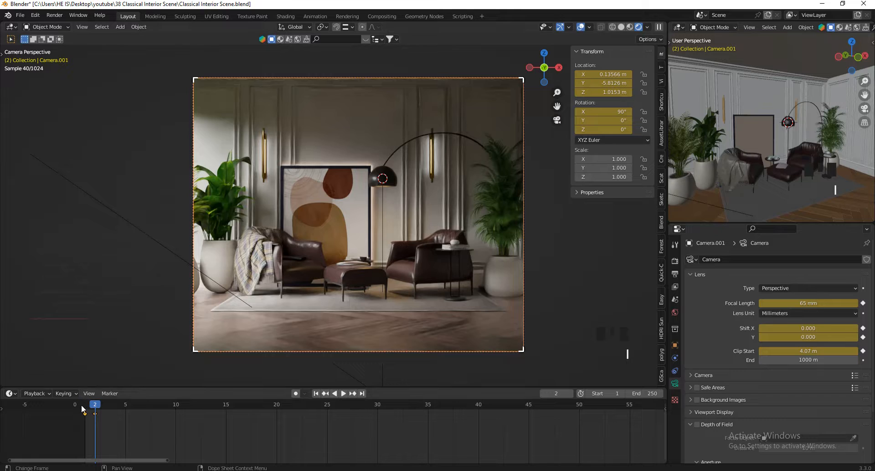
Set and keyframe a camera clip start of 3.08 m at frame 1, and compare the views on frames 1 and 2.
click(83, 405)
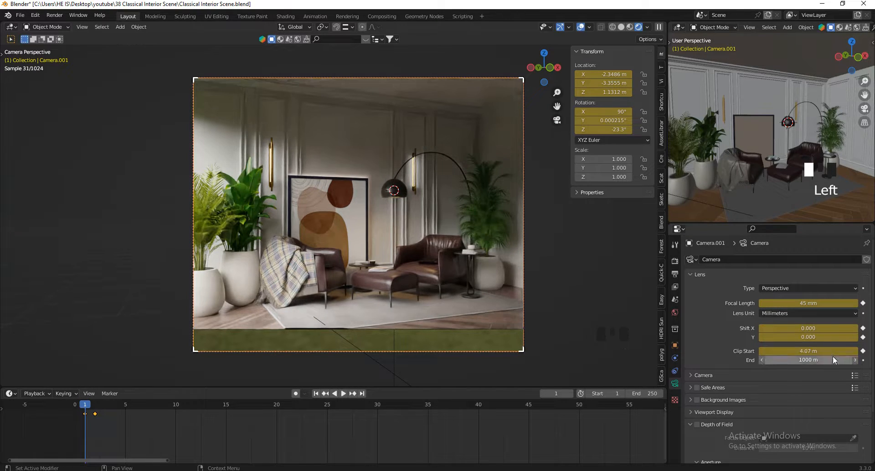
shift+drag(815, 351, 785, 356)
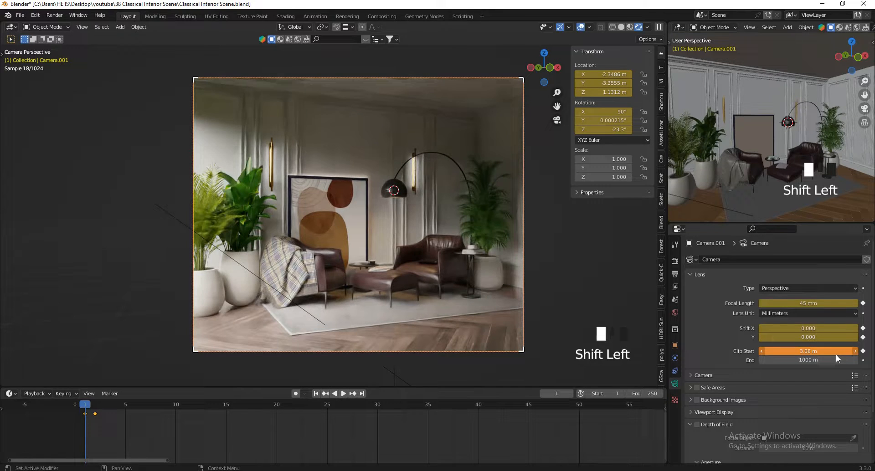
key(i)
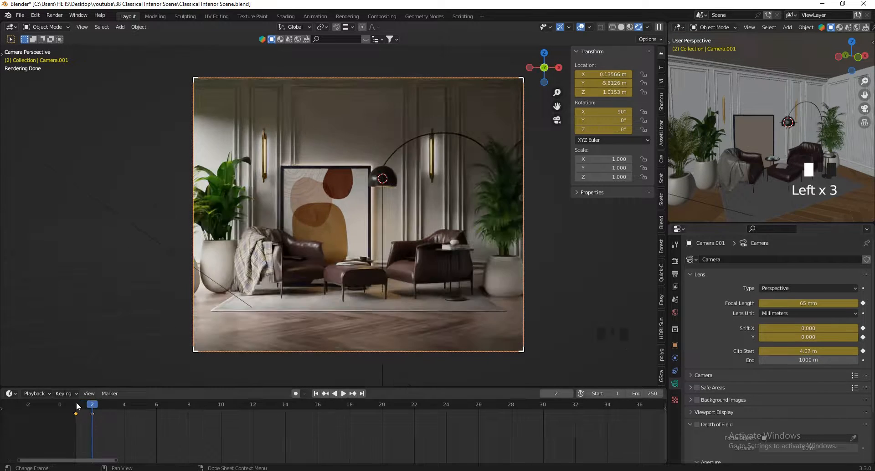
click(77, 405)
click(96, 406)
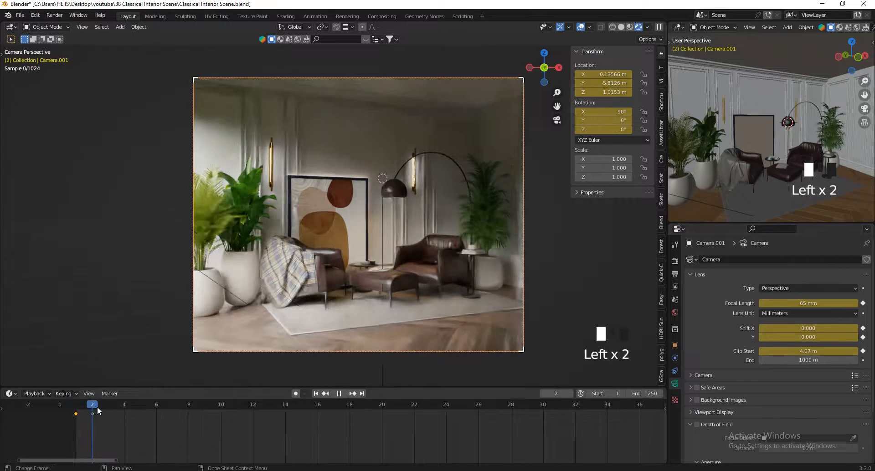
click(75, 406)
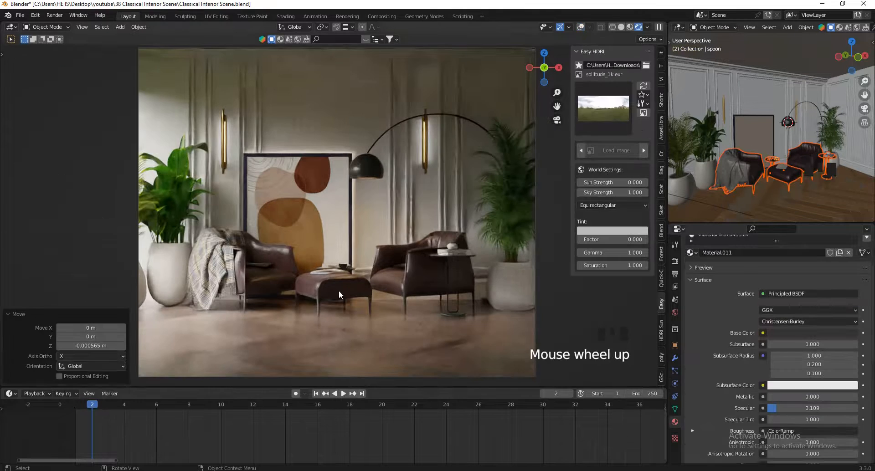
Reveal all hidden objects and delete the wall panel Cube.006 that closes off the room's open side.
key(alt+h)
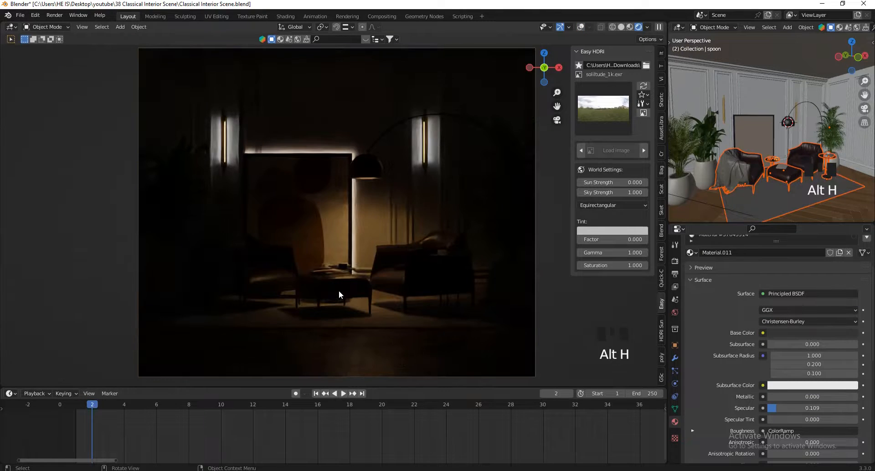
scroll(863, 76, down, 3)
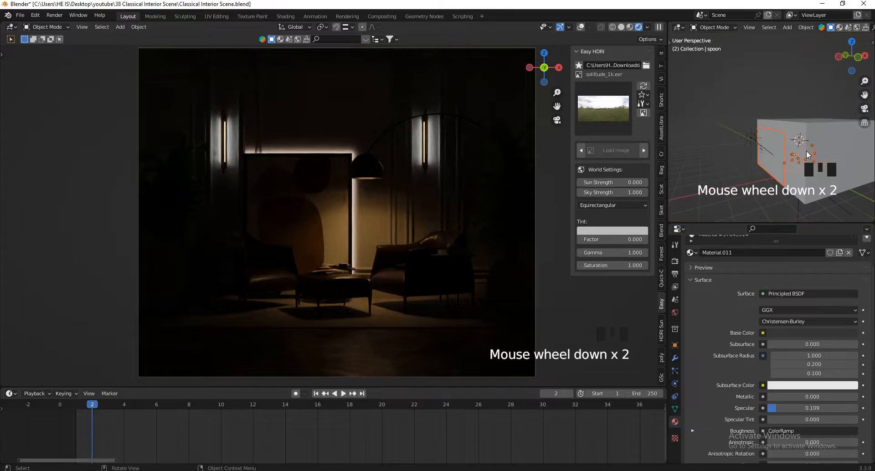
drag(858, 66, 700, 82)
scroll(775, 127, down, 2)
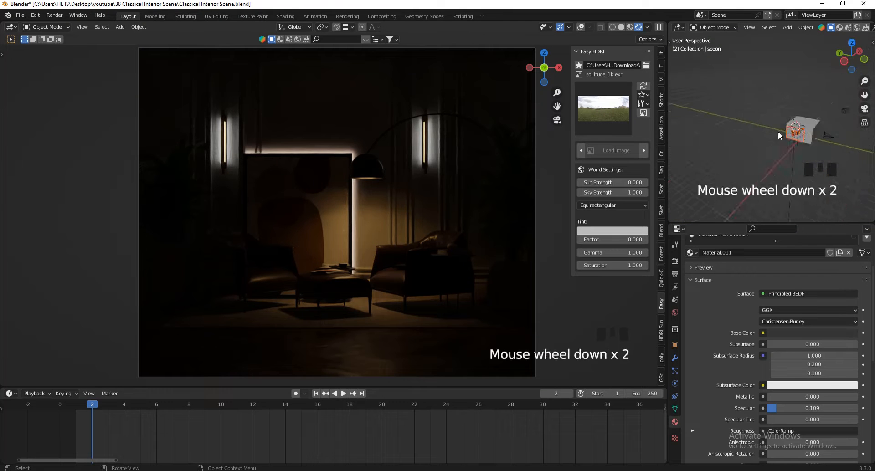
scroll(796, 135, up, 5)
click(770, 125)
key(x)
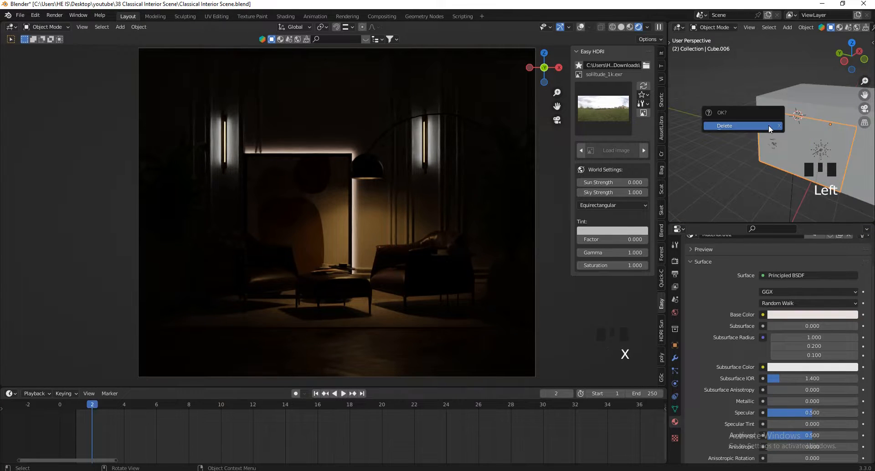
click(768, 125)
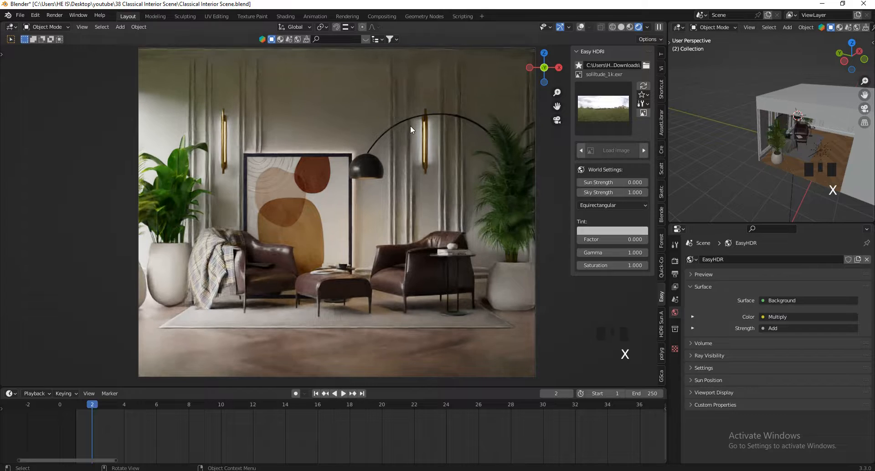